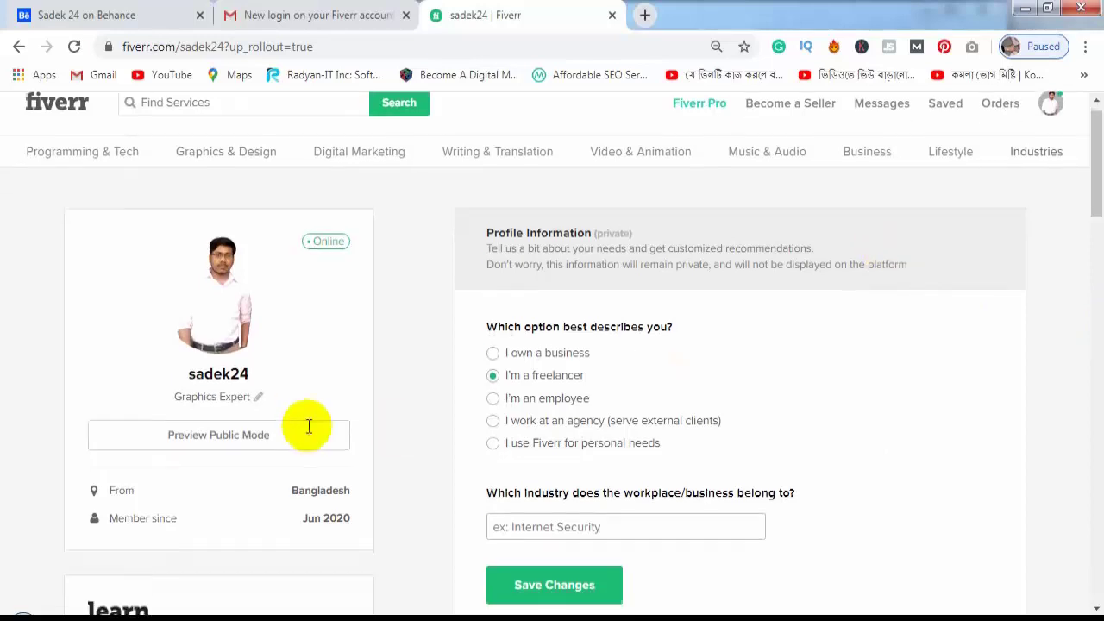
Scroll through the seller page, then start creating a new gig.
scroll(377, 394, "down", 2)
scroll(402, 387, "down", 2)
scroll(406, 385, "down", 2)
scroll(406, 385, "down", 2)
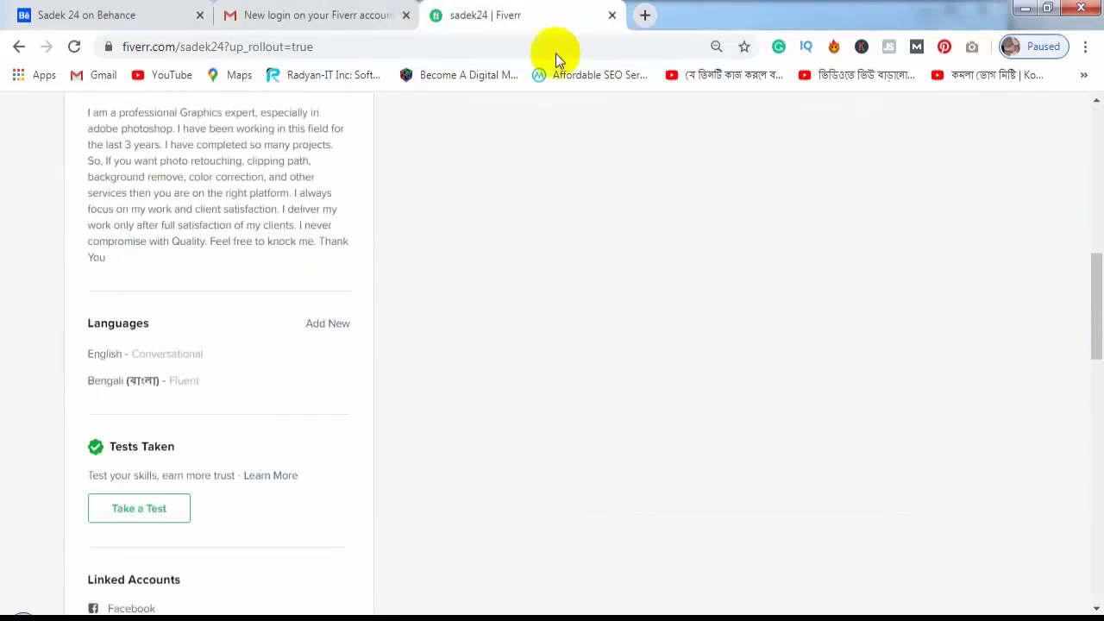
scroll(405, 263, "down", 1)
scroll(405, 263, "down", 1)
scroll(479, 256, "down", 1)
scroll(480, 256, "down", 1)
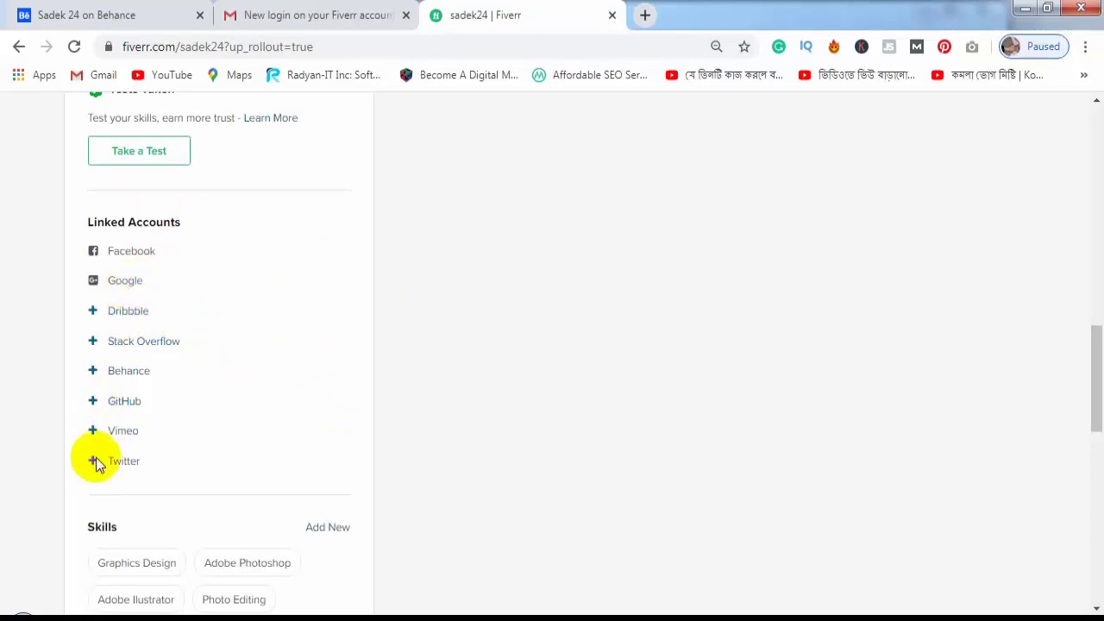
scroll(196, 461, "up", 2)
scroll(296, 446, "up", 1)
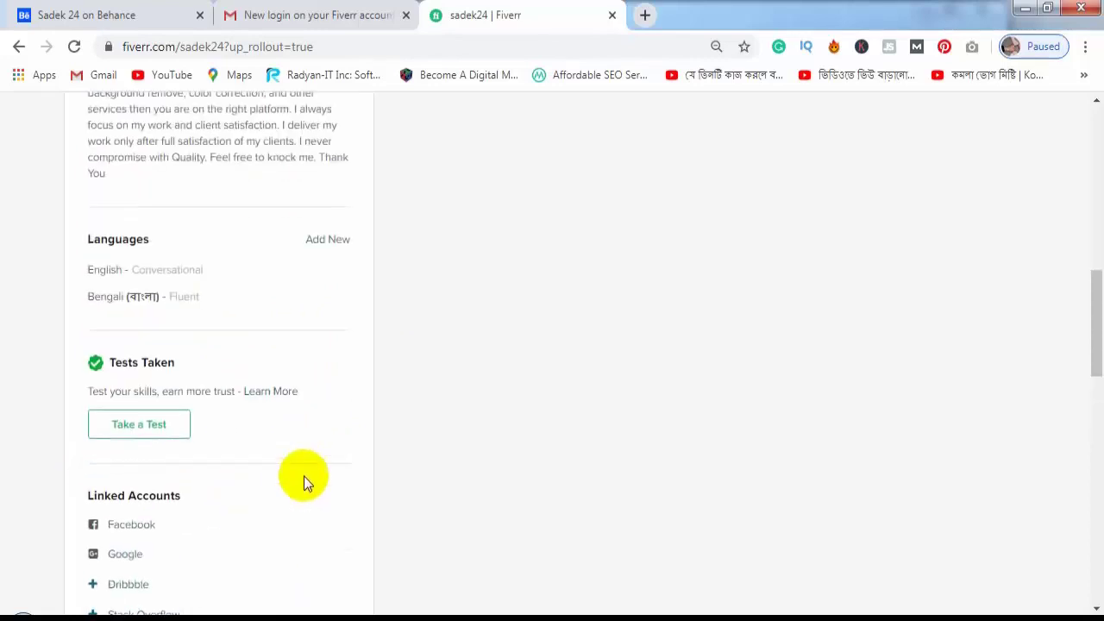
scroll(304, 476, "up", 3)
scroll(830, 456, "up", 5)
scroll(761, 443, "down", 1)
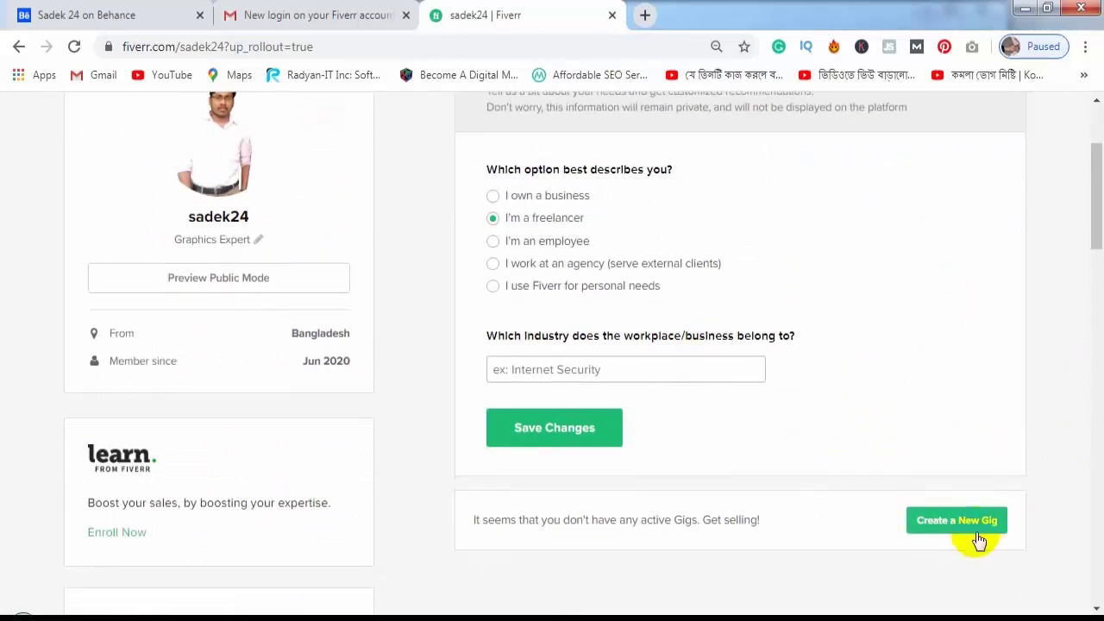
scroll(1035, 368, "up", 2)
scroll(897, 309, "down", 2)
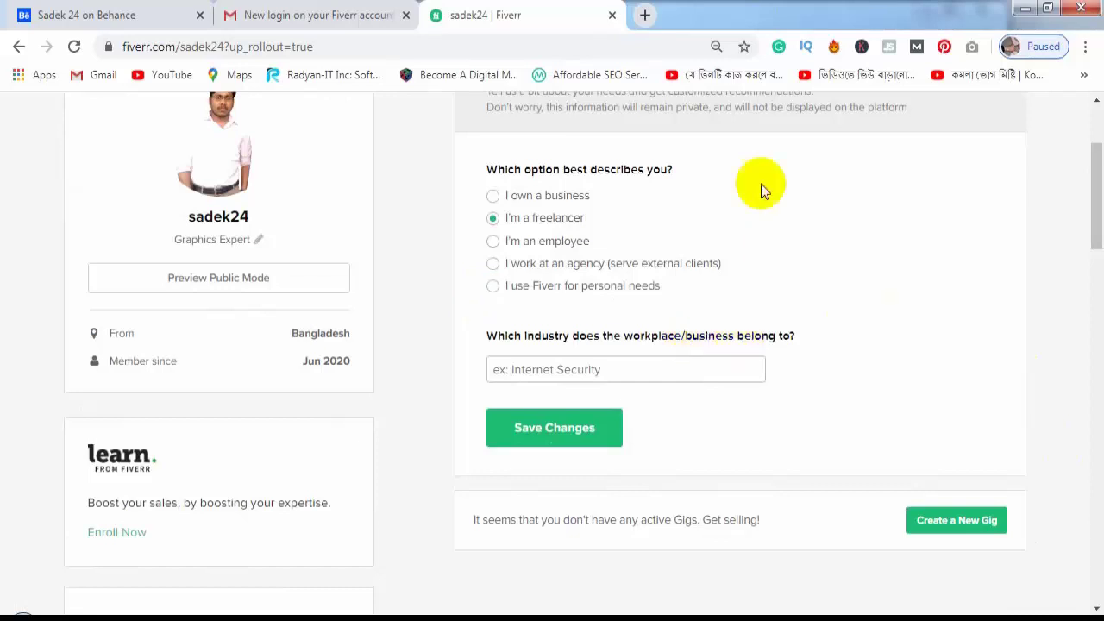
left_click(935, 526)
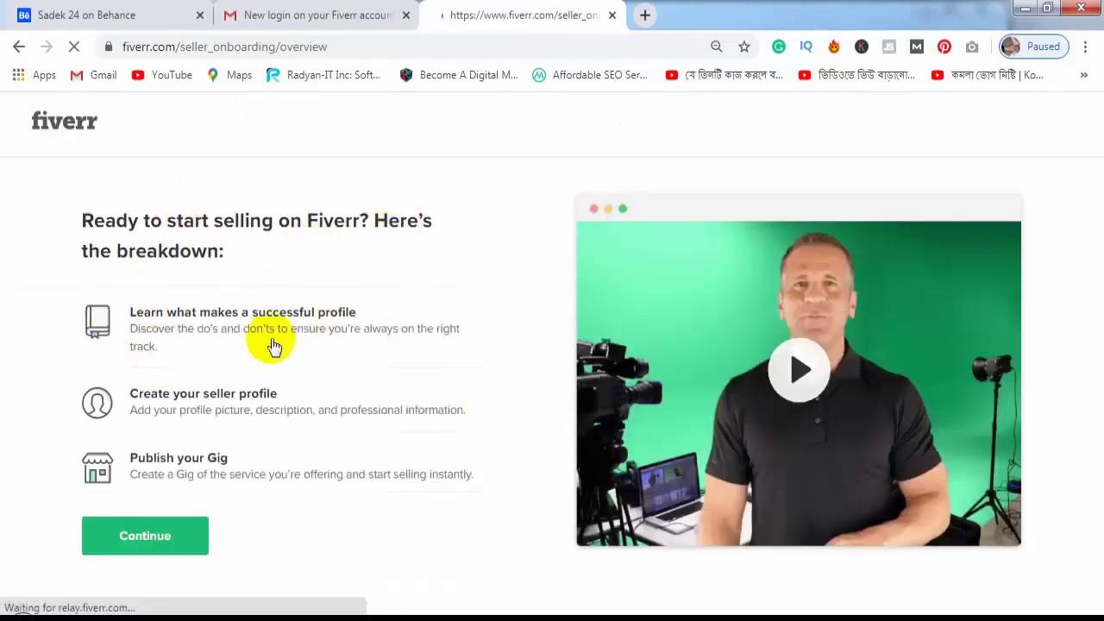
Watch the onboarding intro video with lowered volume, skipping ahead, then close it and continue.
left_click(799, 370)
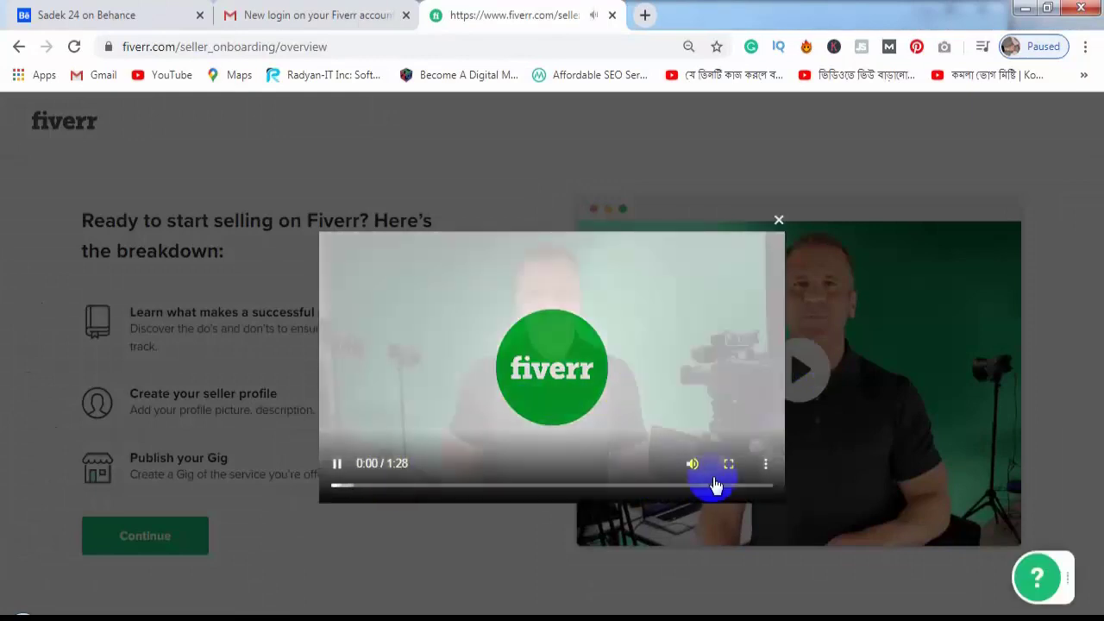
mouse_move(693, 464)
left_click_drag(661, 473, 636, 469)
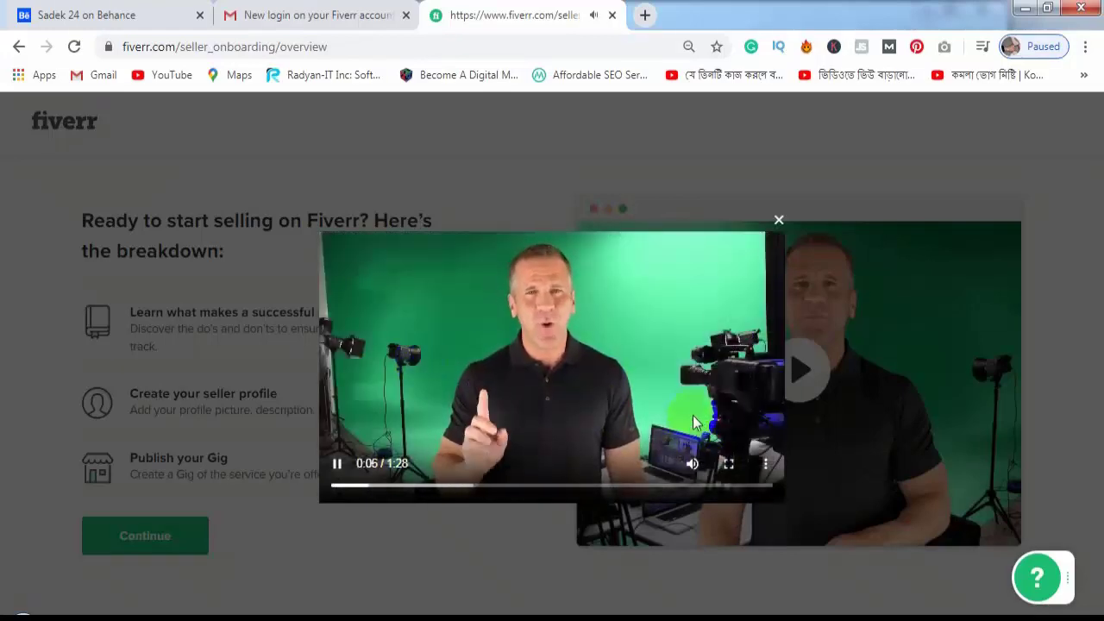
left_click(404, 486)
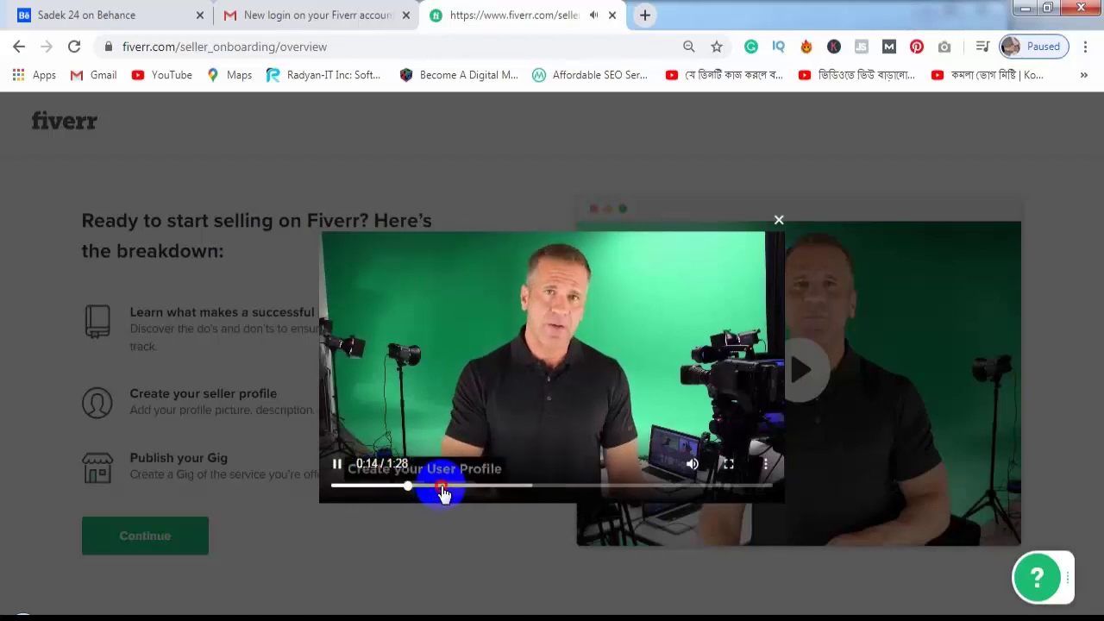
left_click(440, 486)
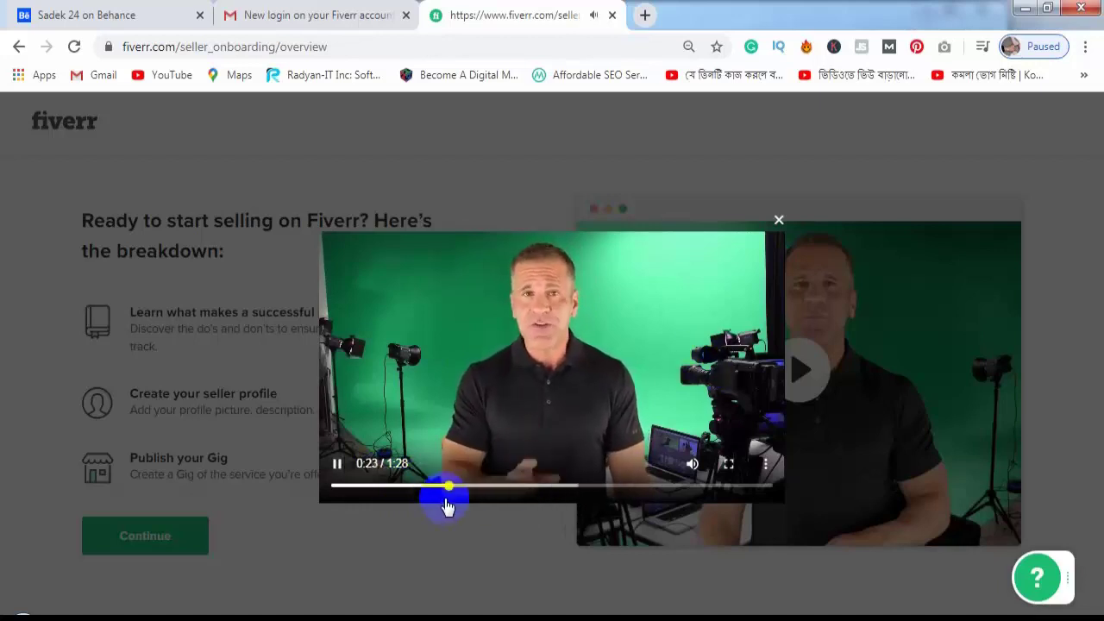
left_click(779, 223)
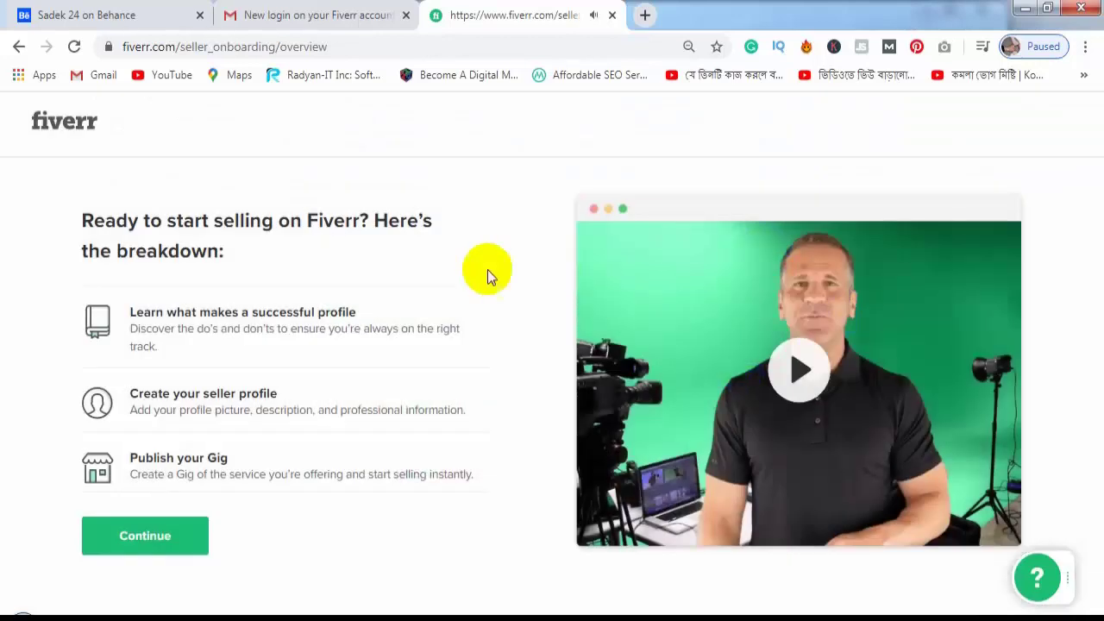
left_click(158, 536)
Move past the profile tips and things-to-avoid pages to the Personal Info form.
scroll(603, 371, "down", 1)
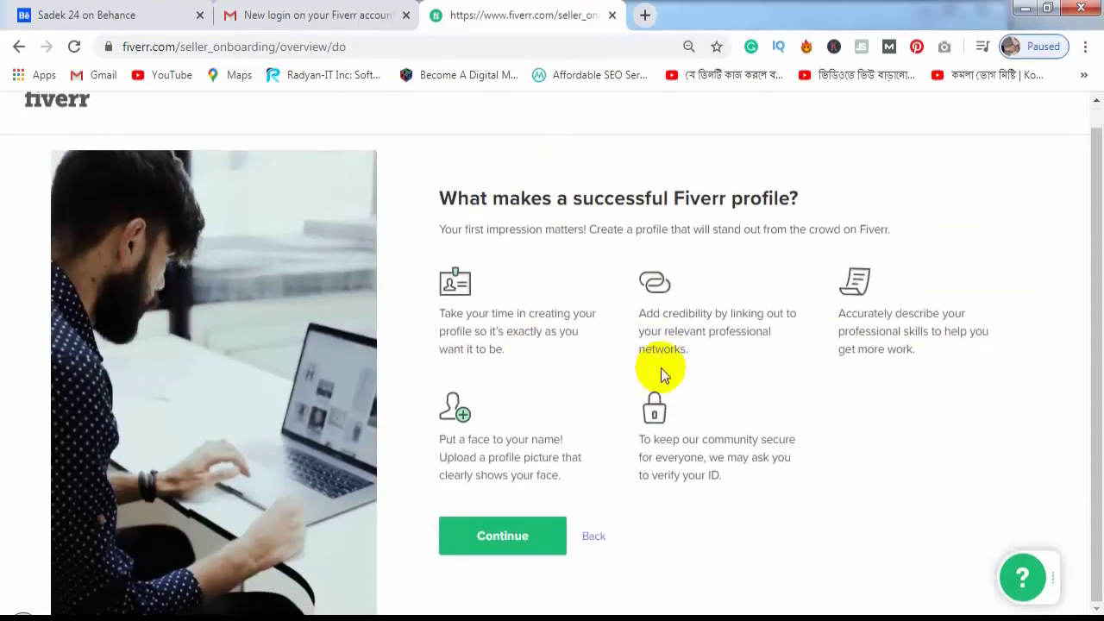
left_click_drag(440, 199, 802, 200)
left_click(434, 320)
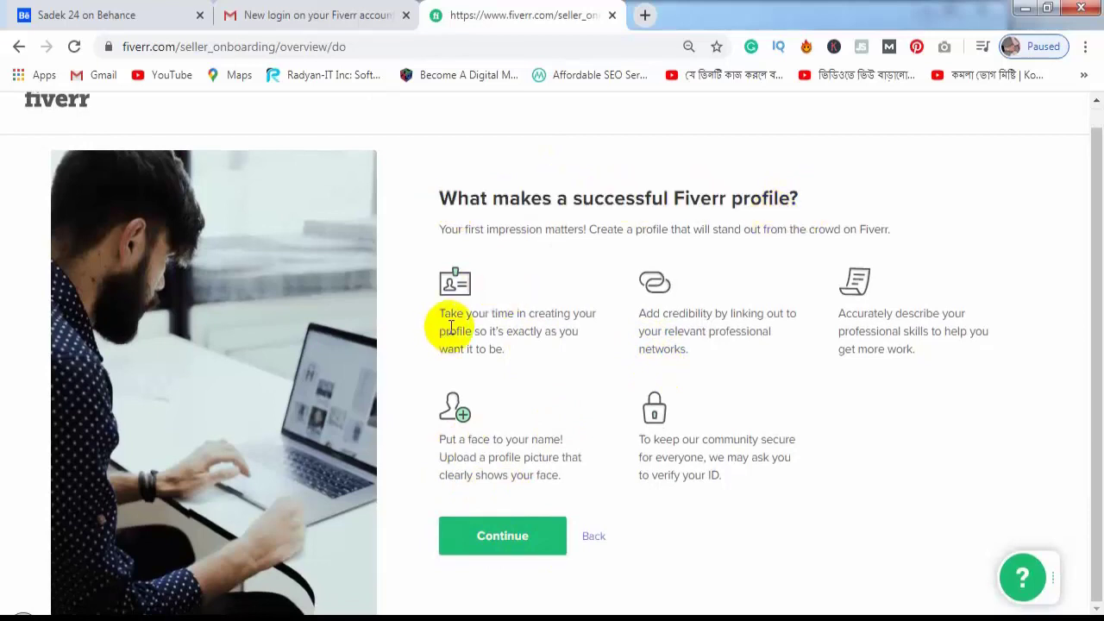
left_click(530, 548)
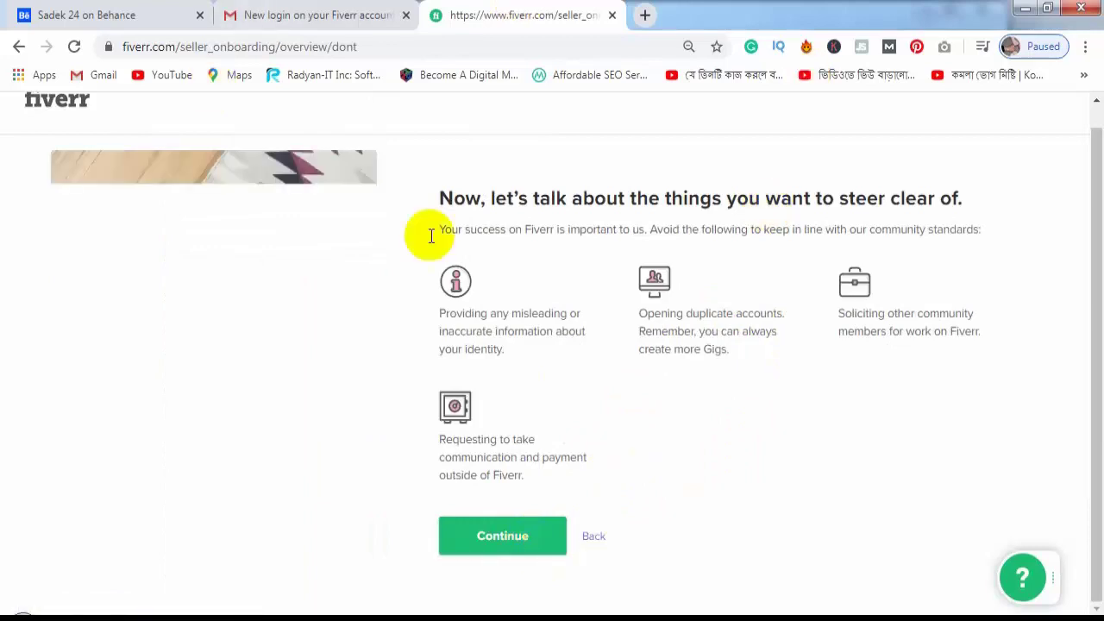
left_click(514, 549)
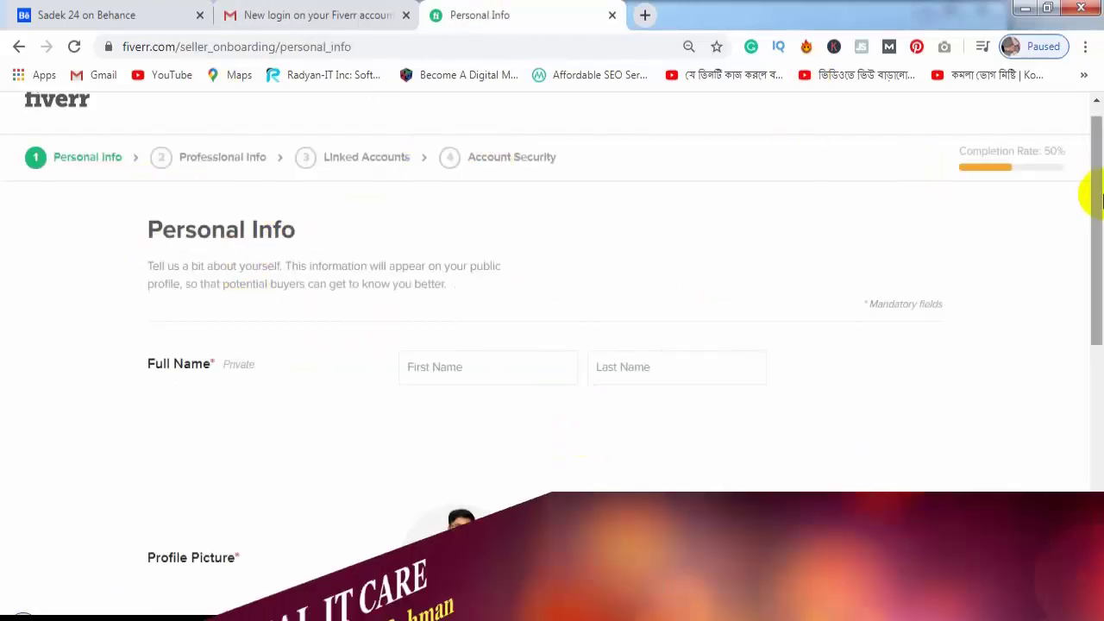
Scroll up and down through the Personal Info form to review its fields.
left_click_drag(1092, 197, 1092, 336)
scroll(1092, 347, "up", 10)
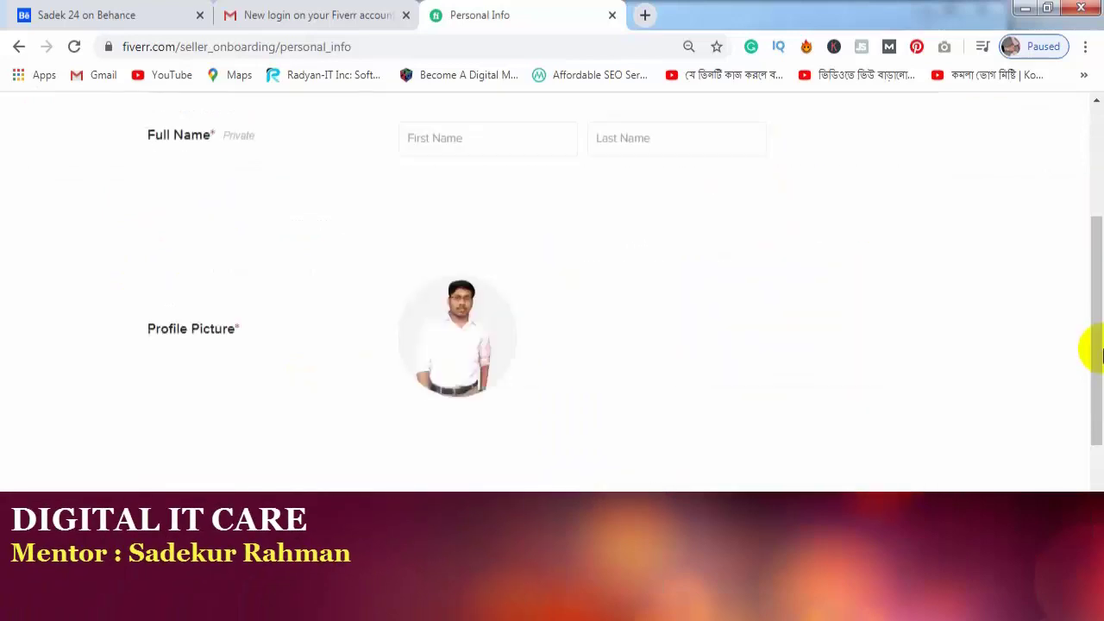
left_click_drag(147, 257, 350, 249)
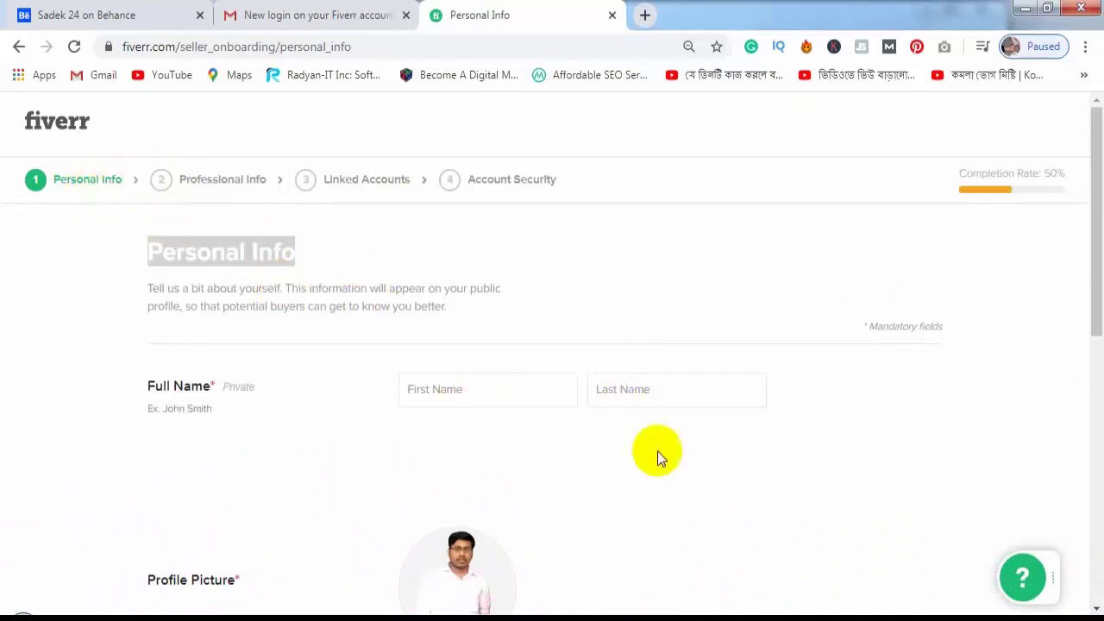
scroll(751, 431, "down", 2)
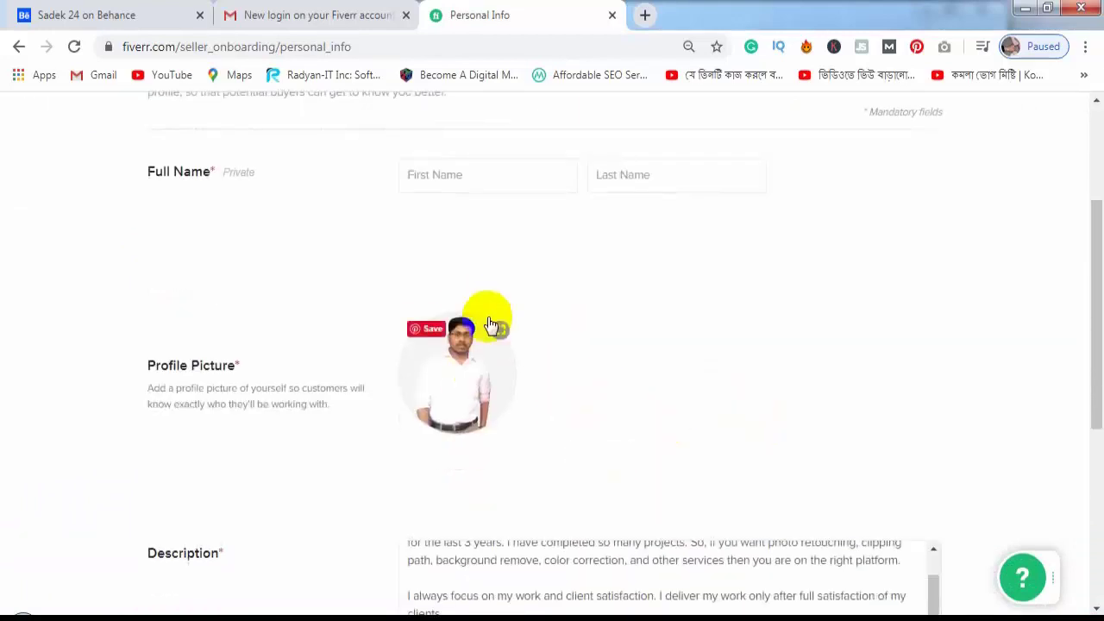
scroll(533, 450, "down", 2)
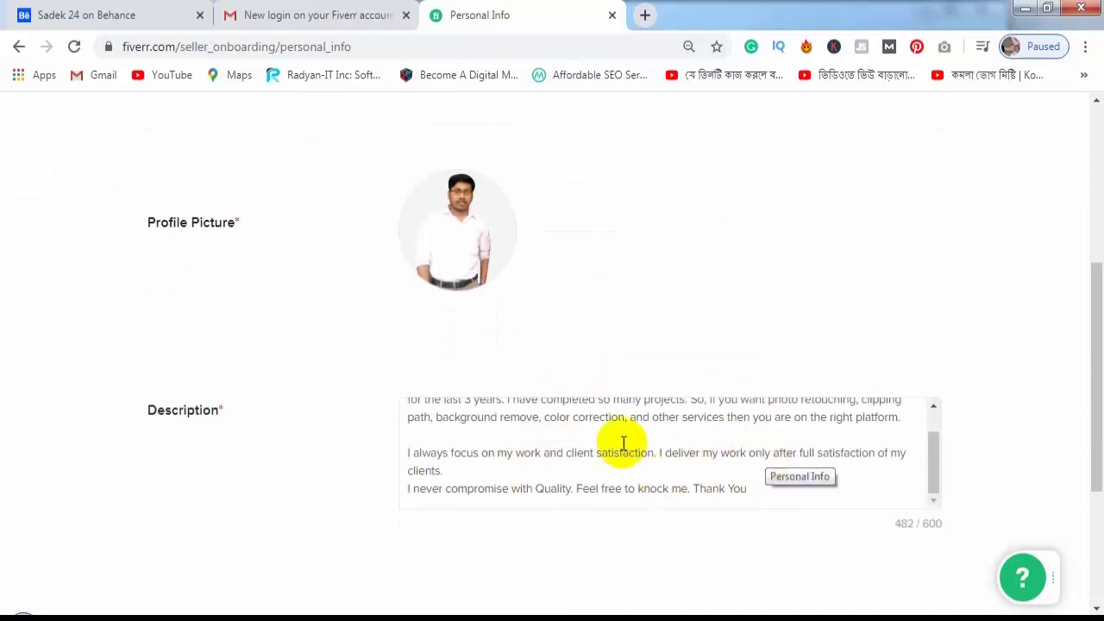
scroll(624, 443, "up", 2)
scroll(604, 397, "up", 1)
scroll(509, 414, "up", 1)
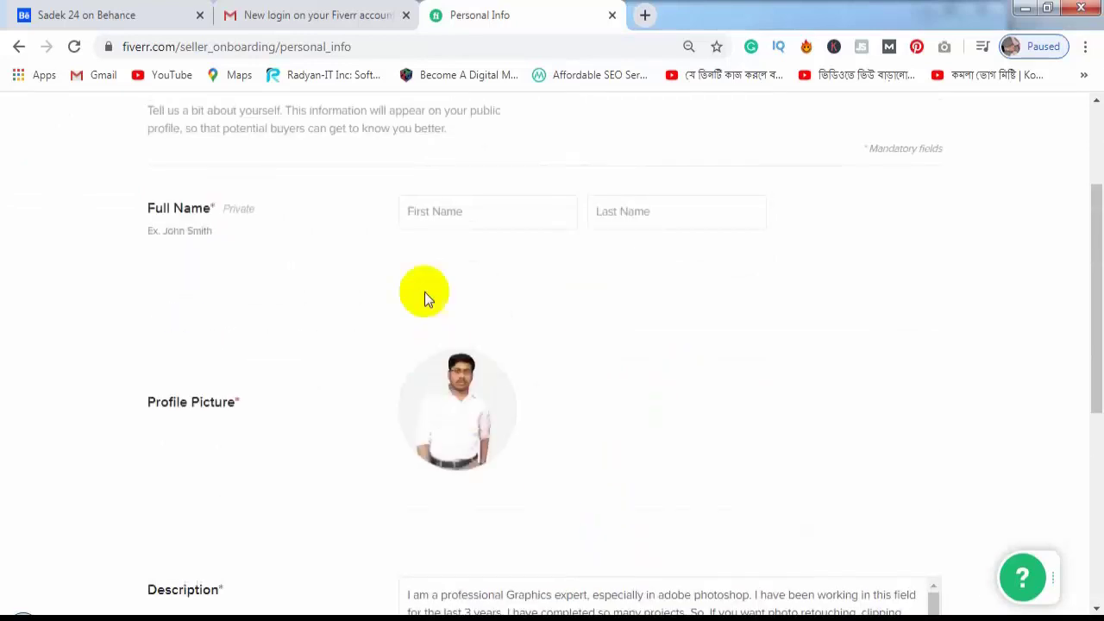
scroll(345, 216, "up", 1)
scroll(276, 149, "up", 1)
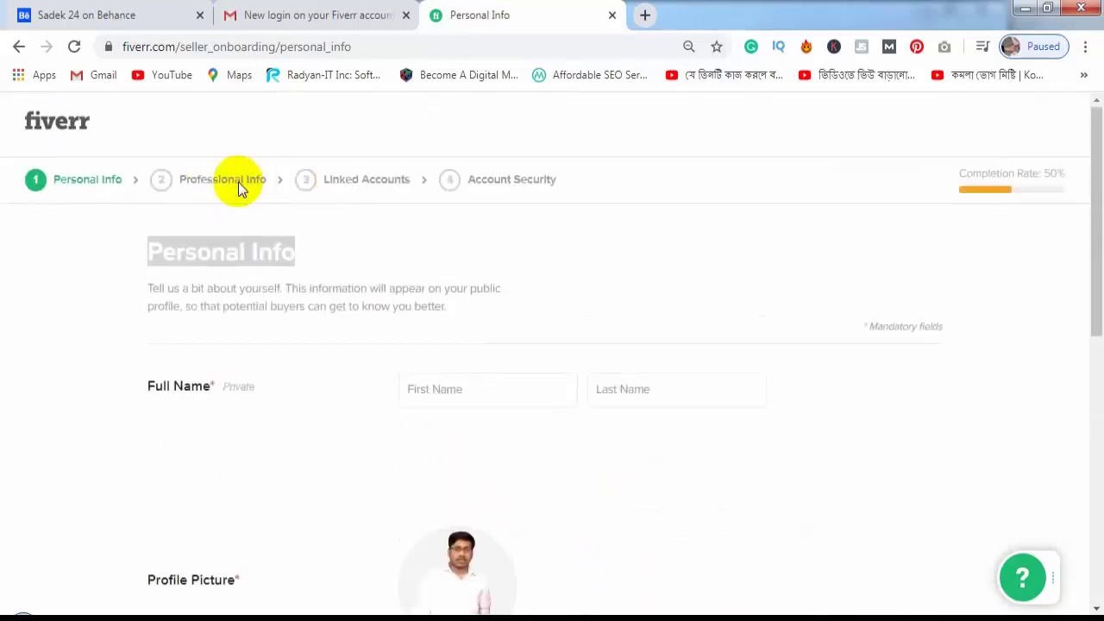
scroll(377, 333, "down", 1)
type("Sadekur")
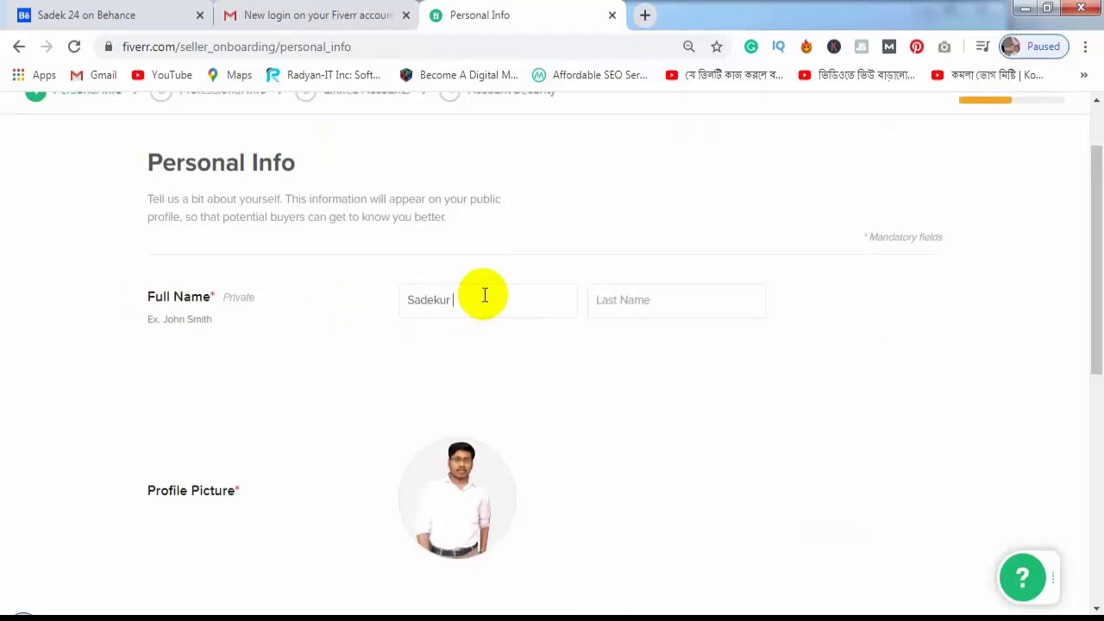
Try several name entries in the First Name field, replacing the text each time.
key("Tab")
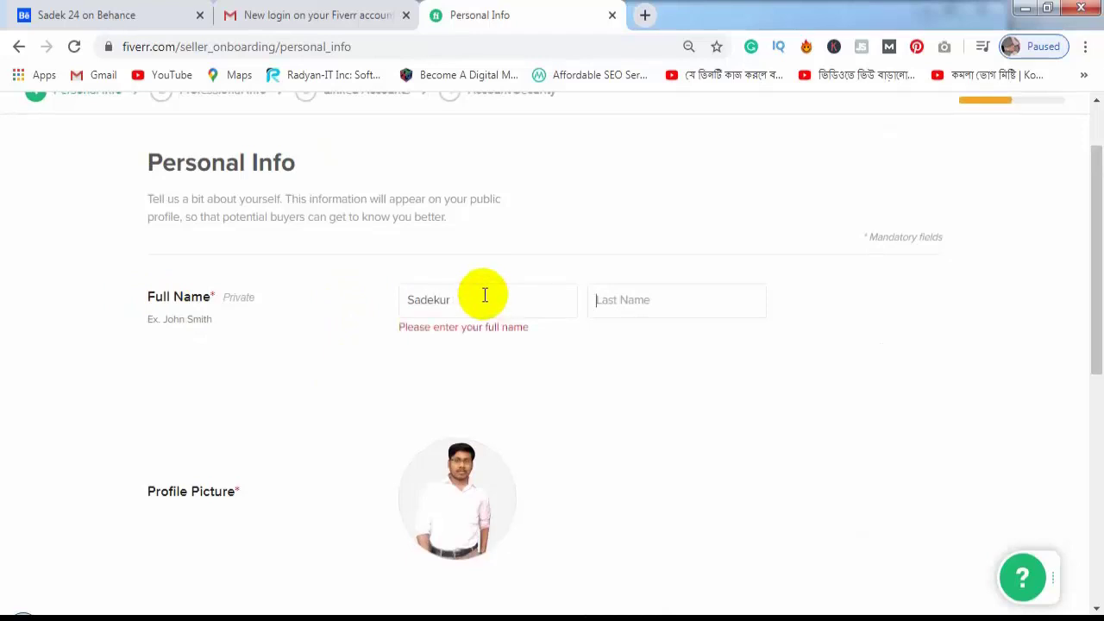
left_click(484, 296)
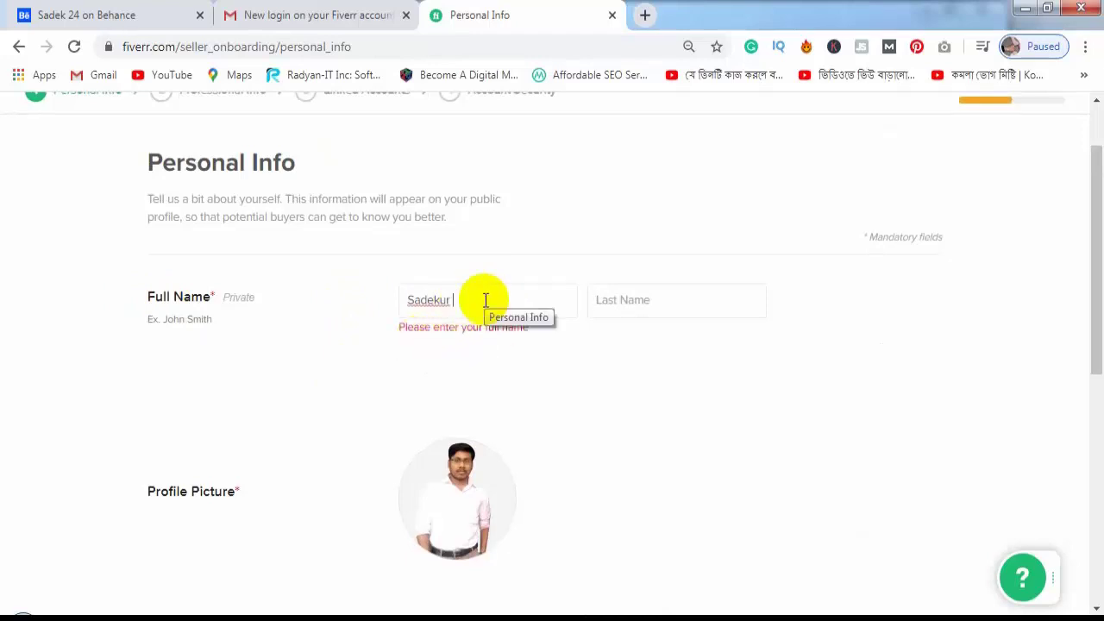
left_click_drag(484, 299, 364, 301)
type("Md ")
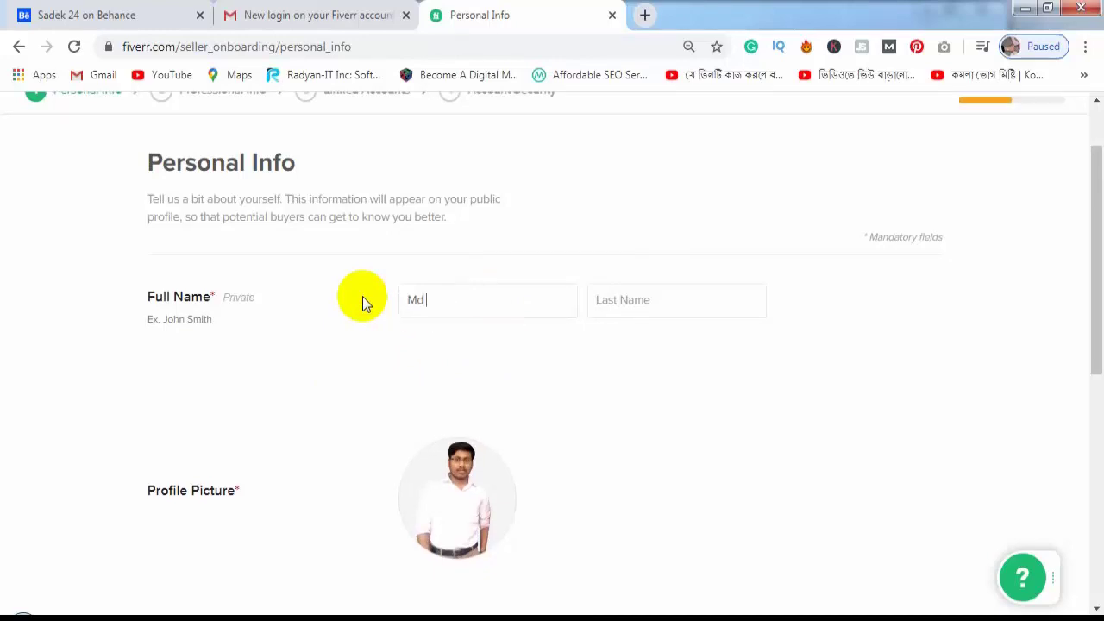
type("Sadekur")
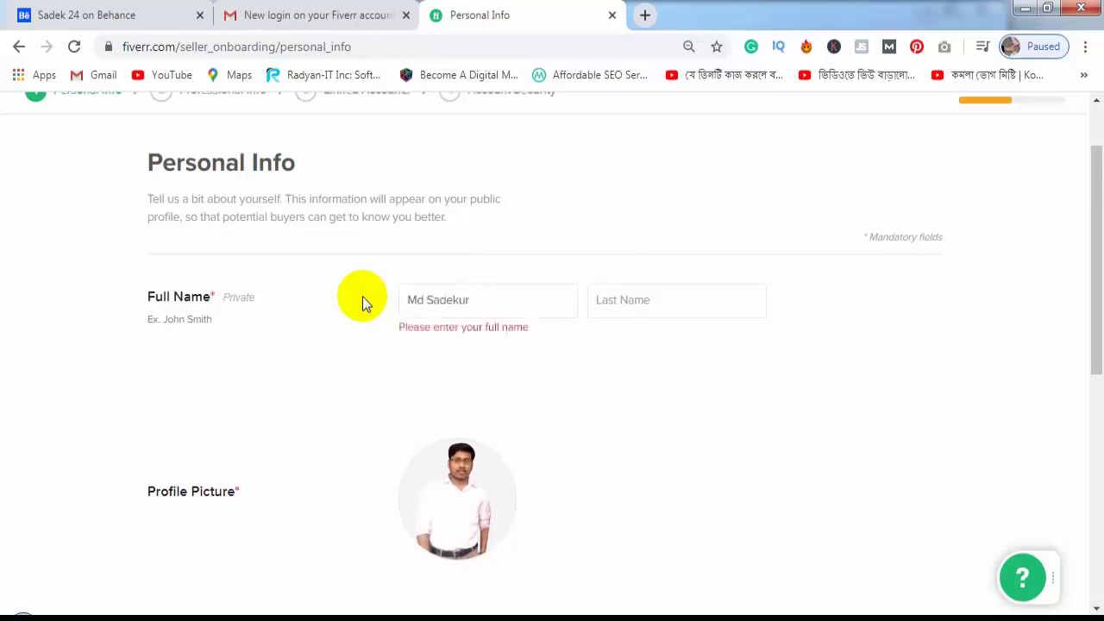
type(" Rahman")
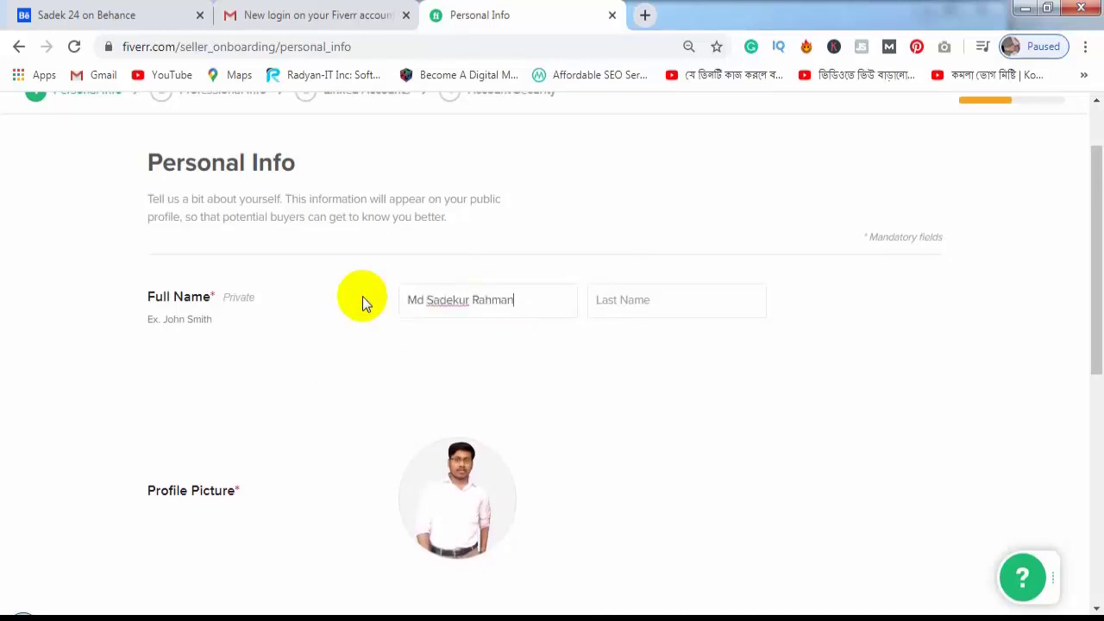
left_click(362, 299)
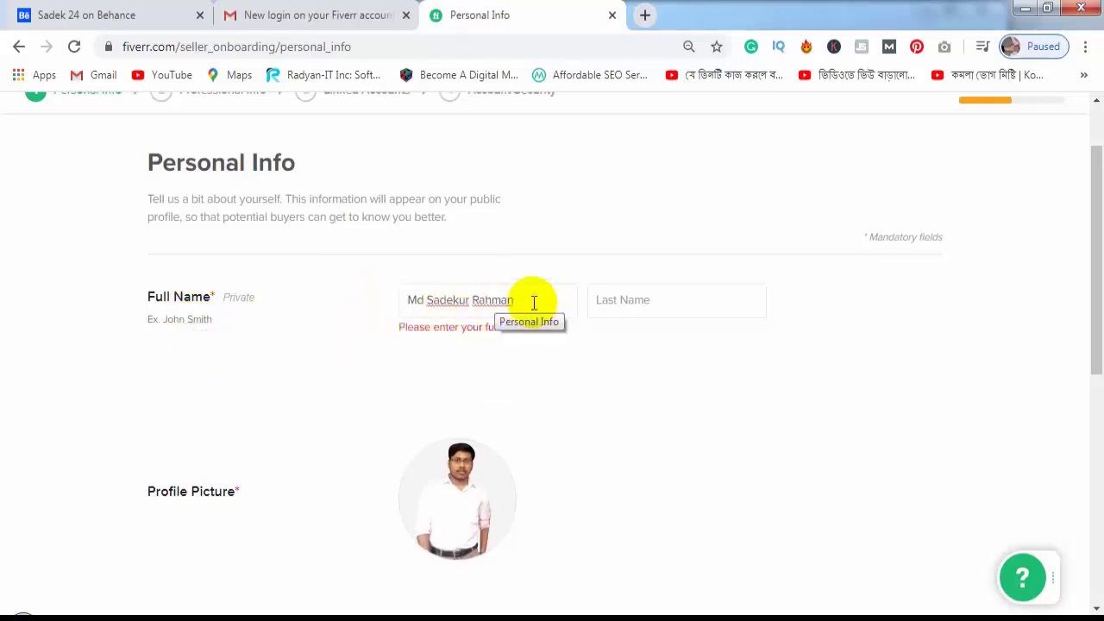
left_click_drag(534, 302, 283, 303)
type("sa")
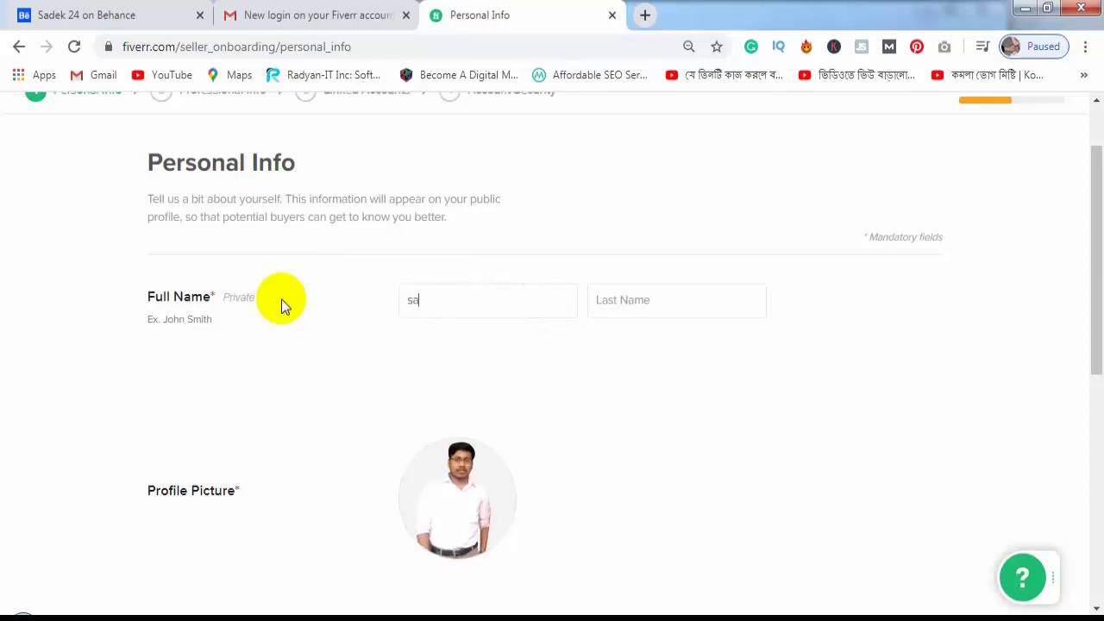
type("dek")
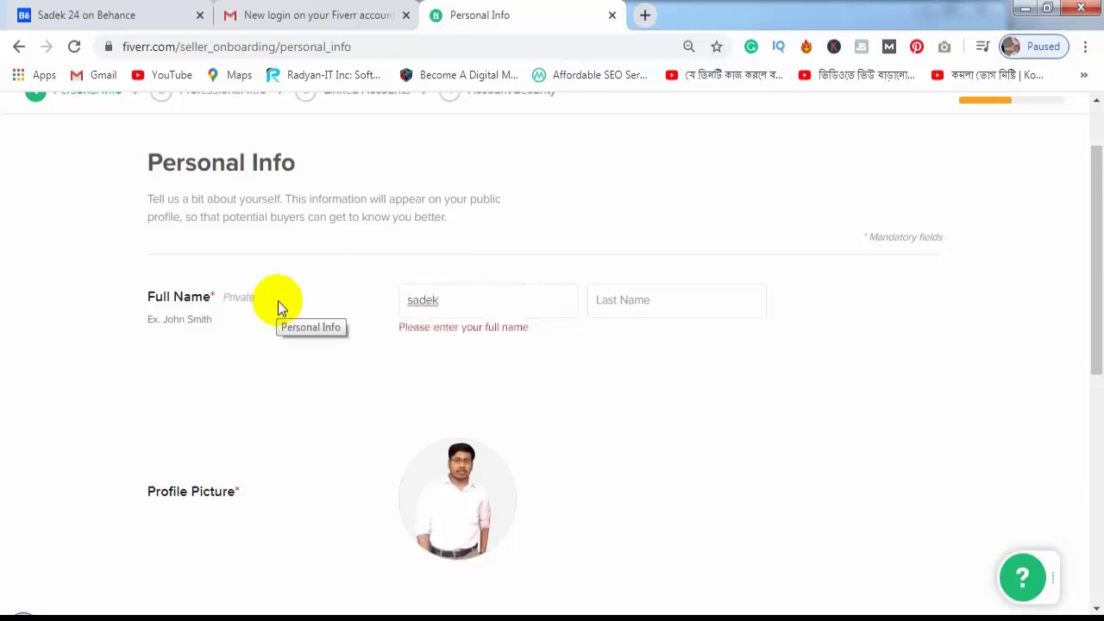
type("24")
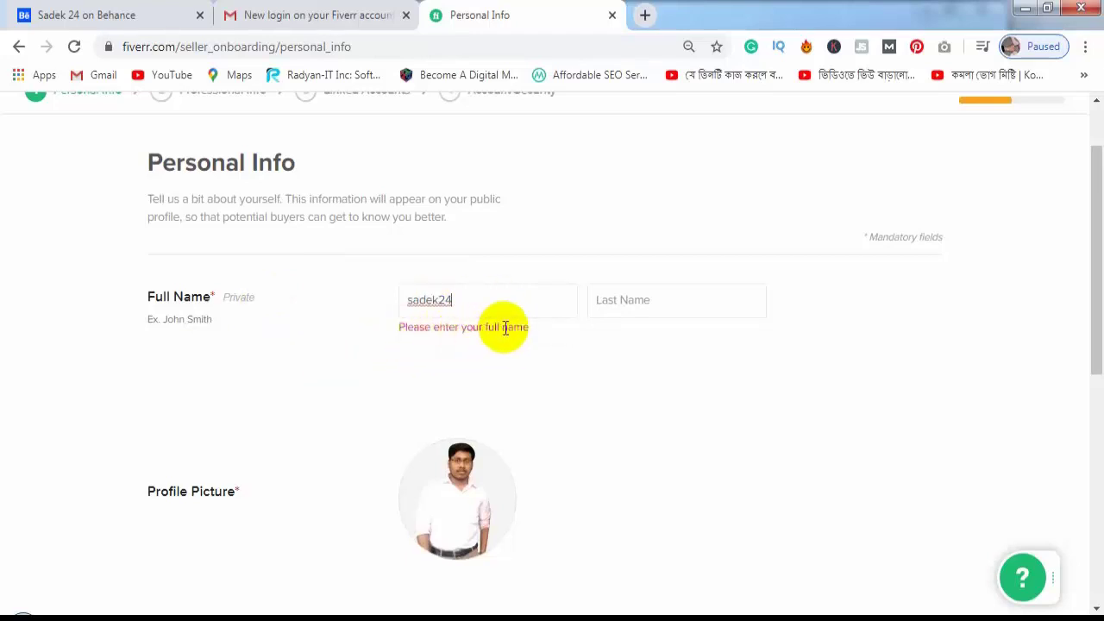
left_click_drag(497, 299, 304, 306)
type("S")
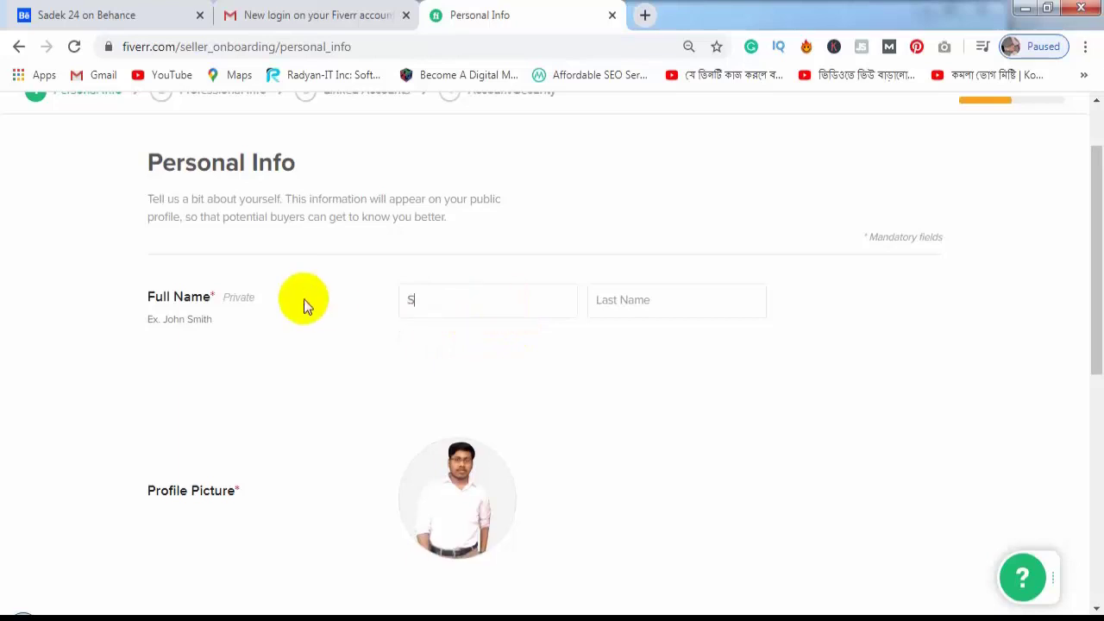
type("adekur")
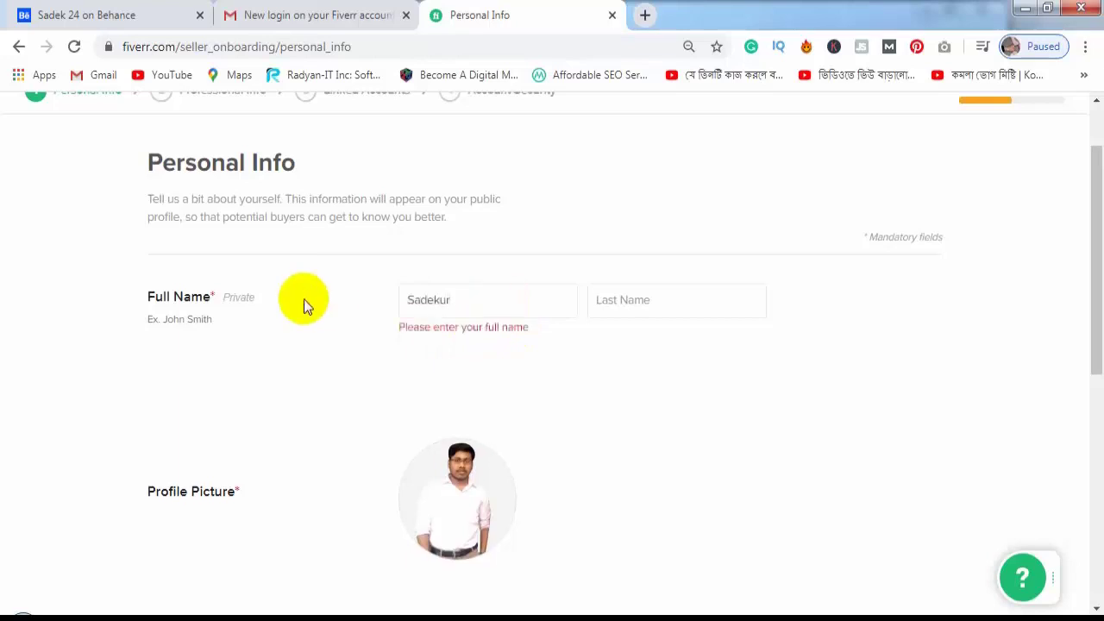
type("_")
type("Rahman")
Clear First Name, enter the seller's first name, and type the surname in Last Name.
scroll(518, 507, "down", 1)
scroll(517, 508, "down", 3)
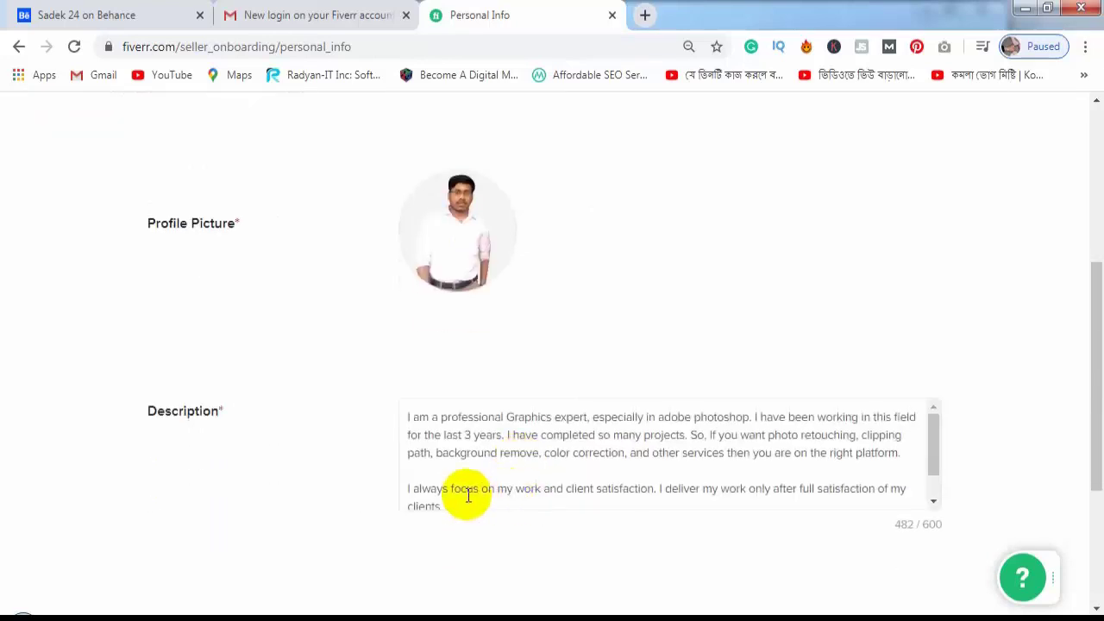
scroll(362, 473, "up", 3)
left_click_drag(546, 289, 395, 309)
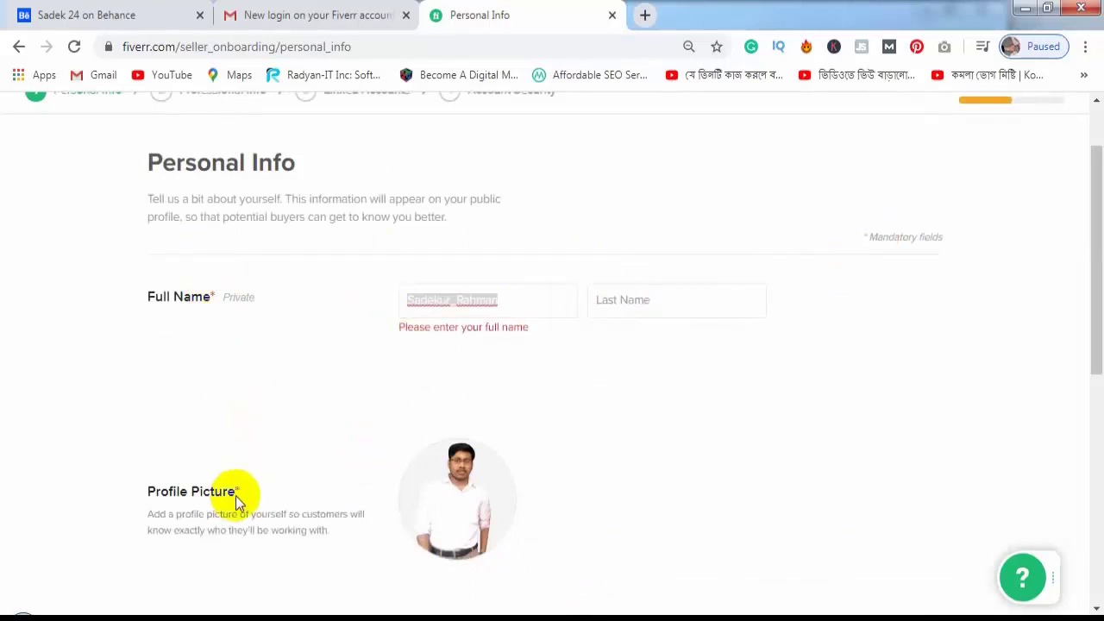
left_click(508, 302)
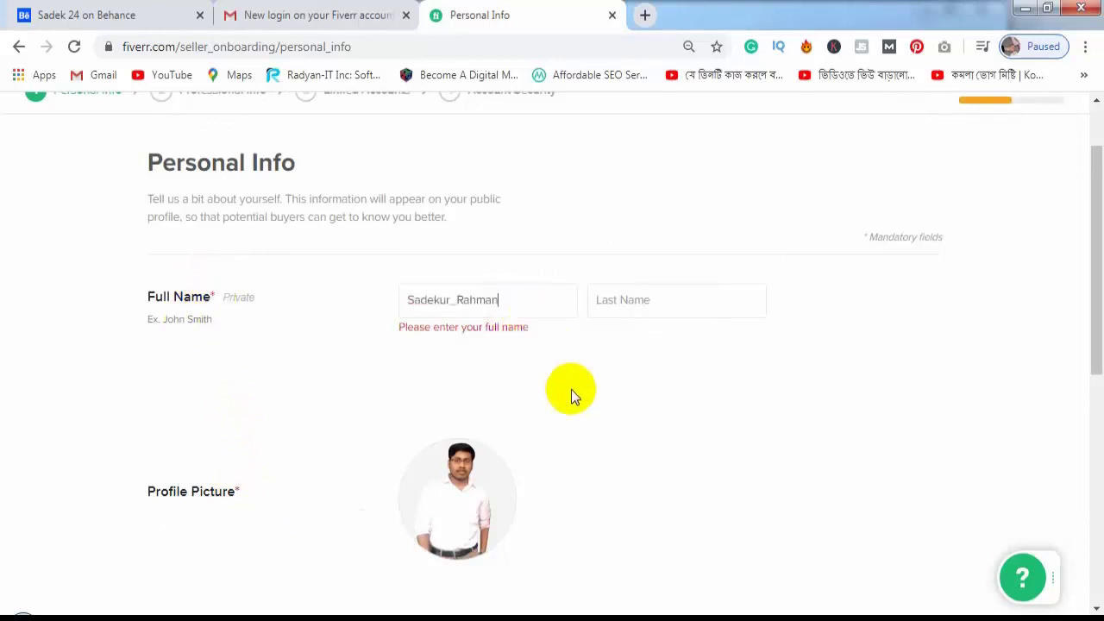
left_click_drag(520, 305, 375, 313)
key("BackSpace")
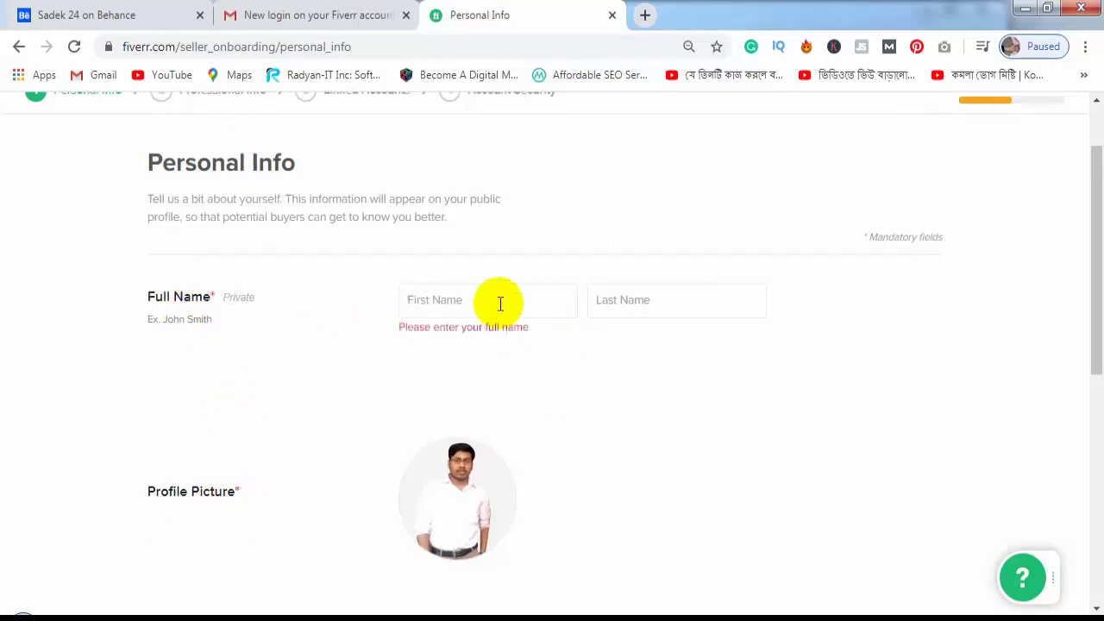
left_click(500, 302)
type("Sadekur")
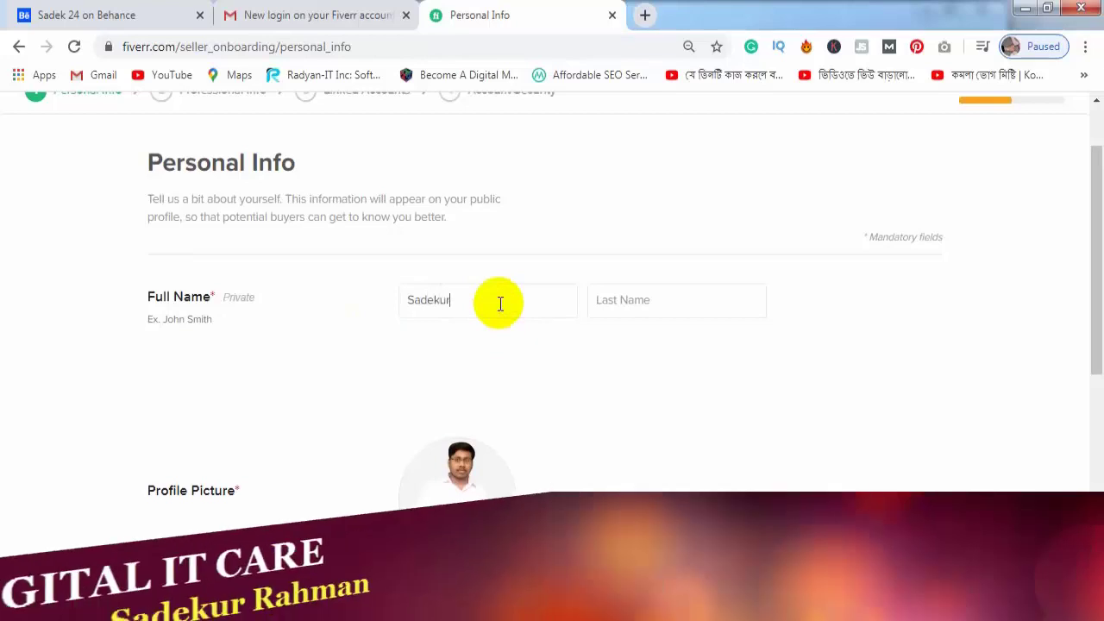
left_click(668, 302)
type("Rahman")
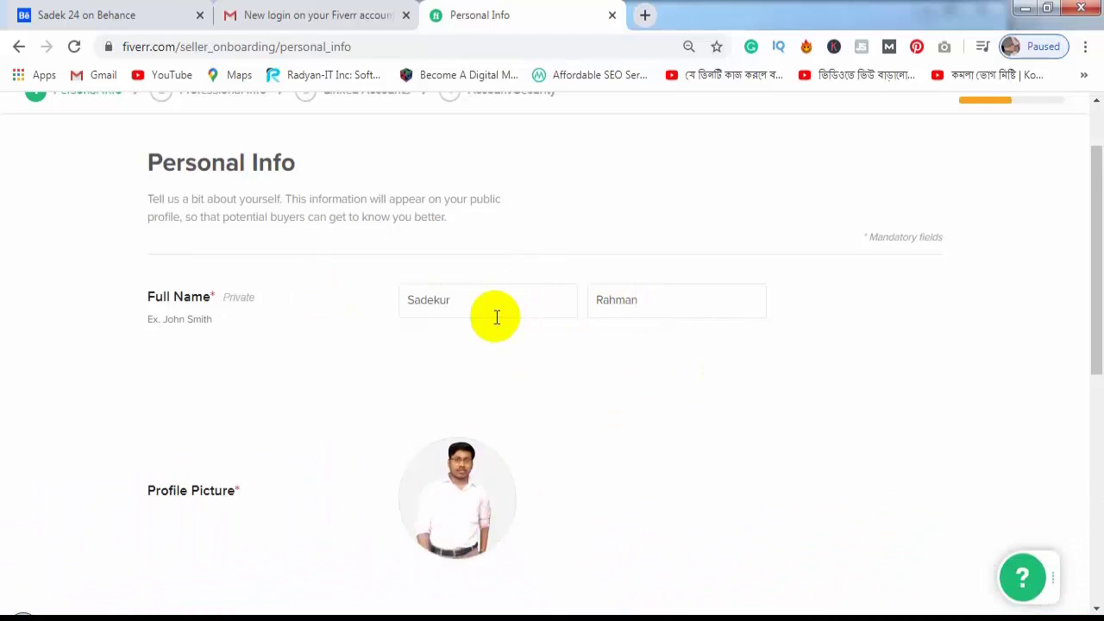
left_click(595, 126)
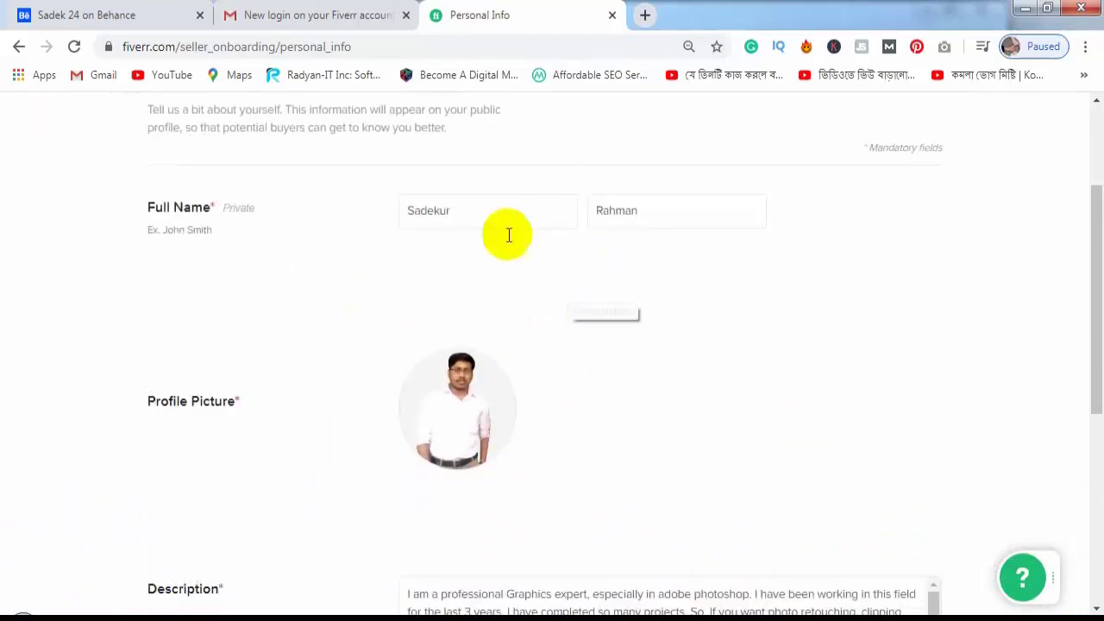
Review the Description and Languages sections, then continue to Professional Info.
scroll(547, 315, "down", 1)
scroll(723, 381, "down", 2)
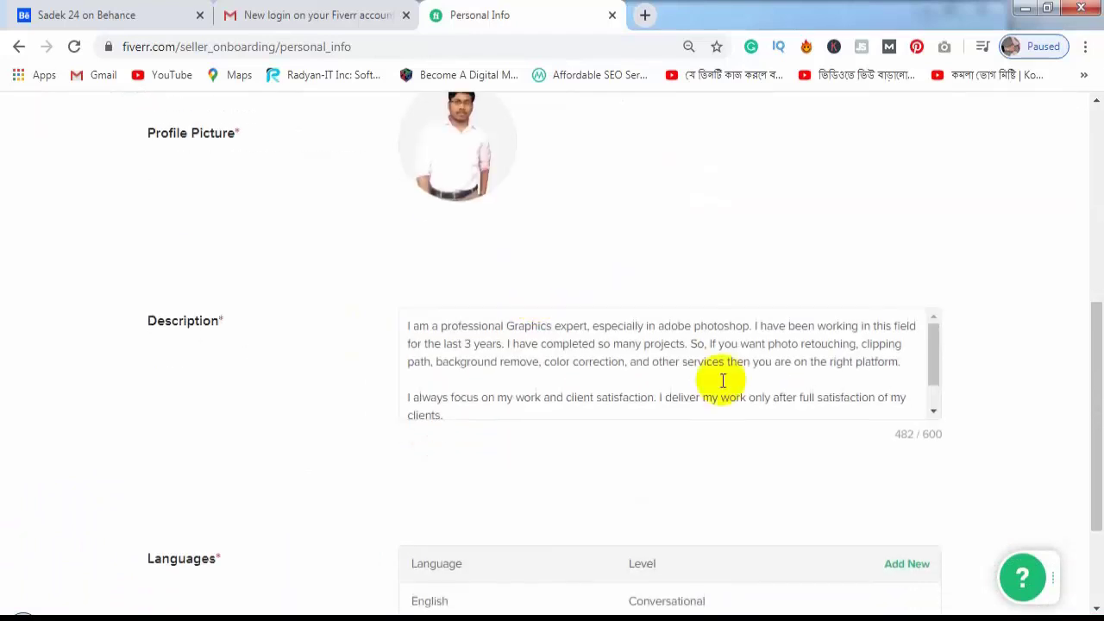
left_click(471, 361)
mouse_move(931, 364)
left_mouse_down()
mouse_move(932, 399)
mouse_move(930, 328)
left_mouse_up()
scroll(903, 292, "down", 2)
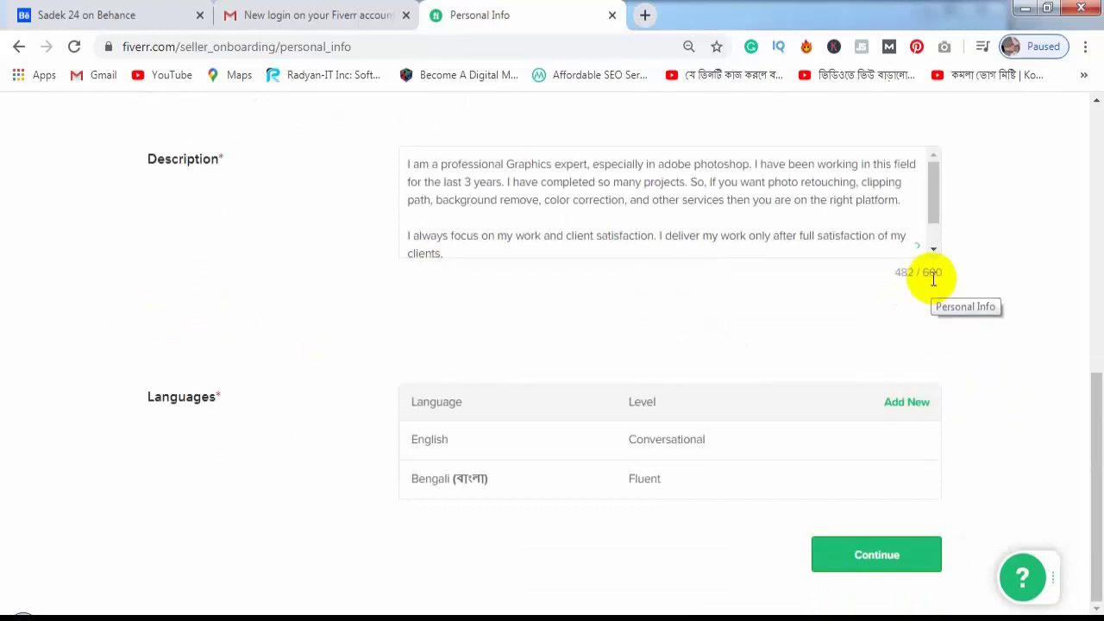
left_click(908, 274)
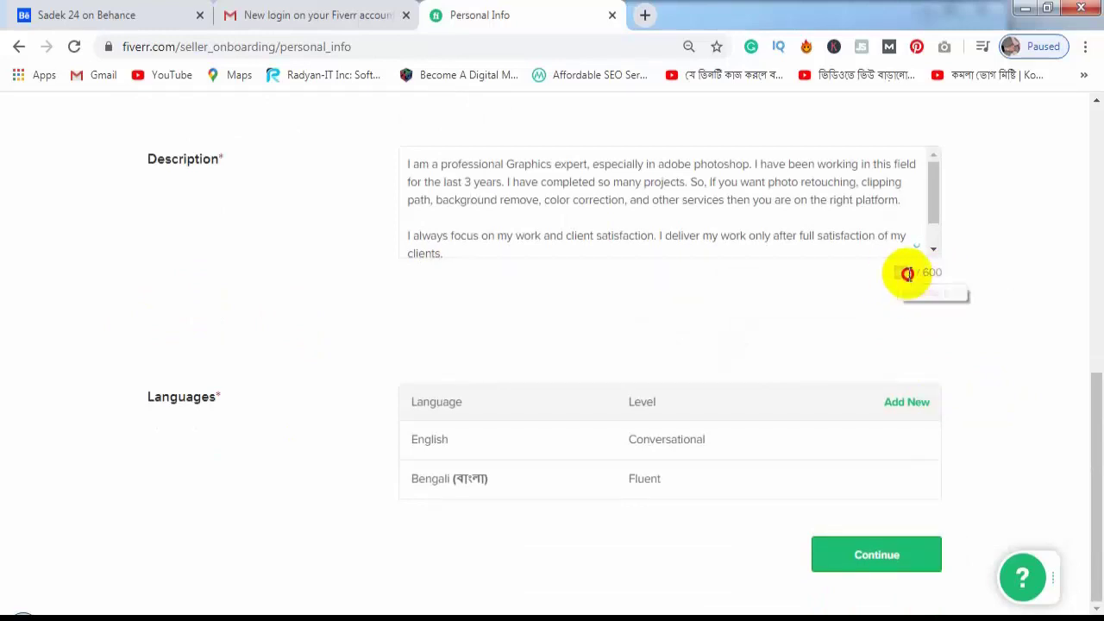
left_click(928, 282)
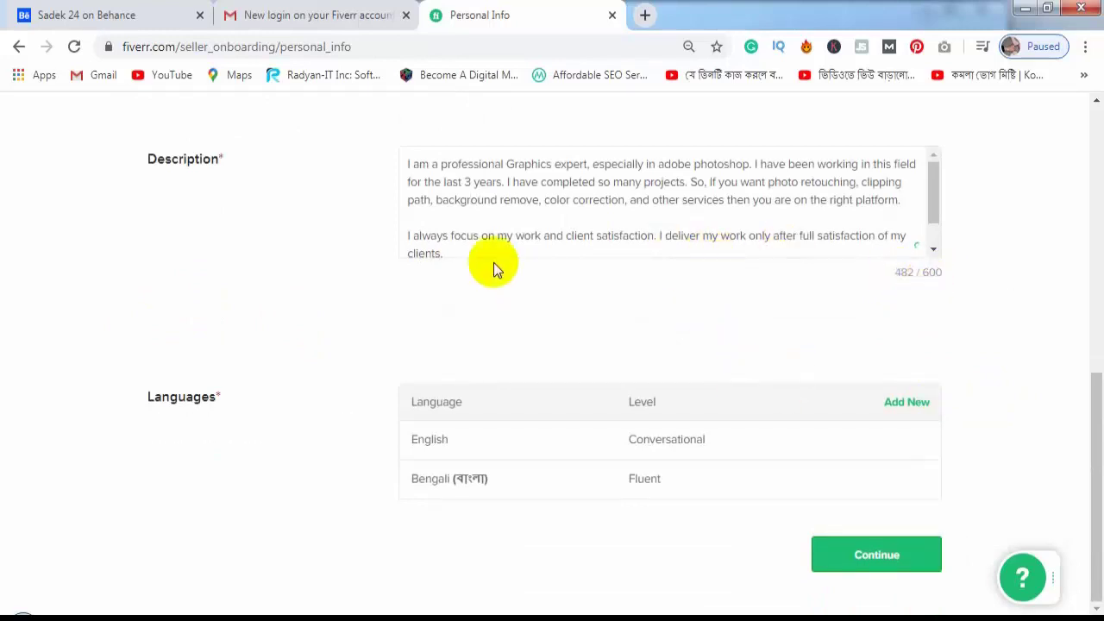
left_click(874, 561)
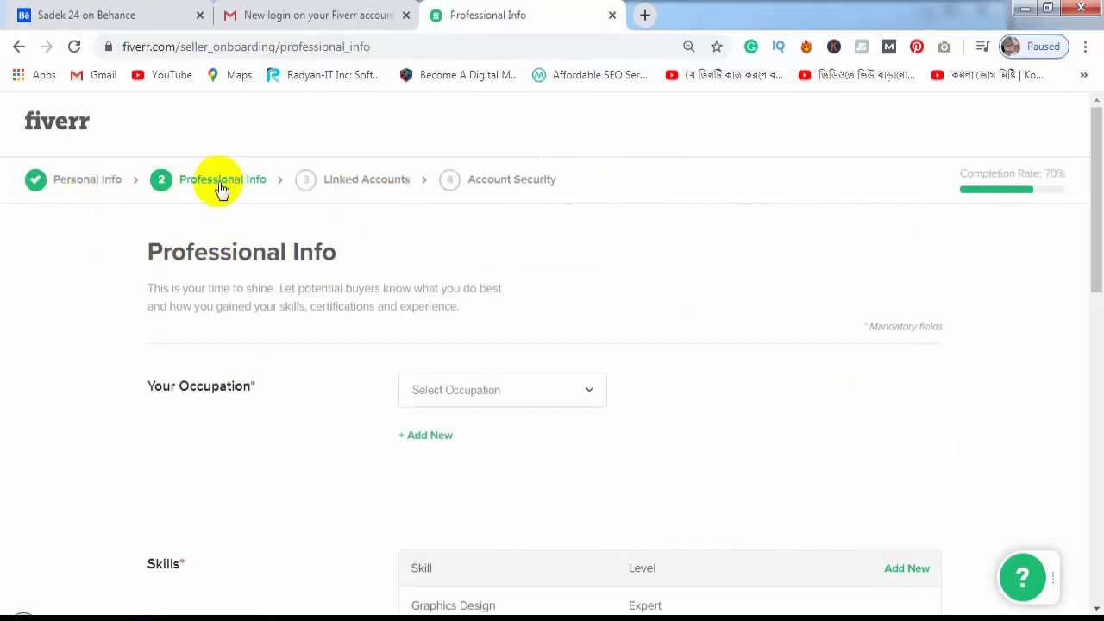
Set the occupation to Graphics & Design, from 2017 to 2020.
scroll(638, 366, "down", 2)
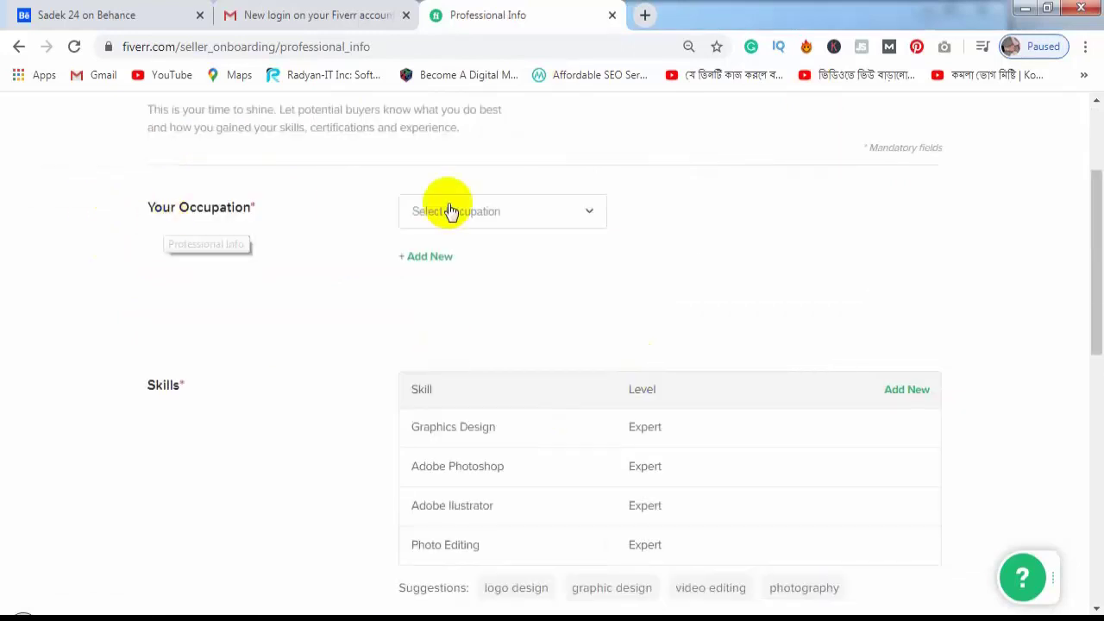
left_click(530, 211)
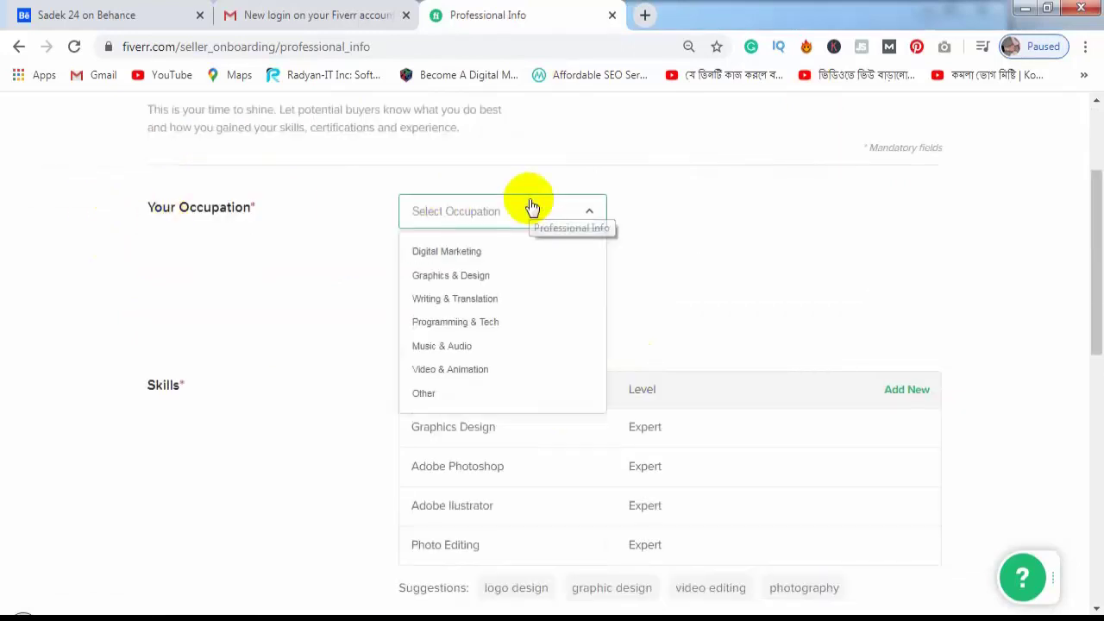
left_click(443, 276)
left_click(700, 220)
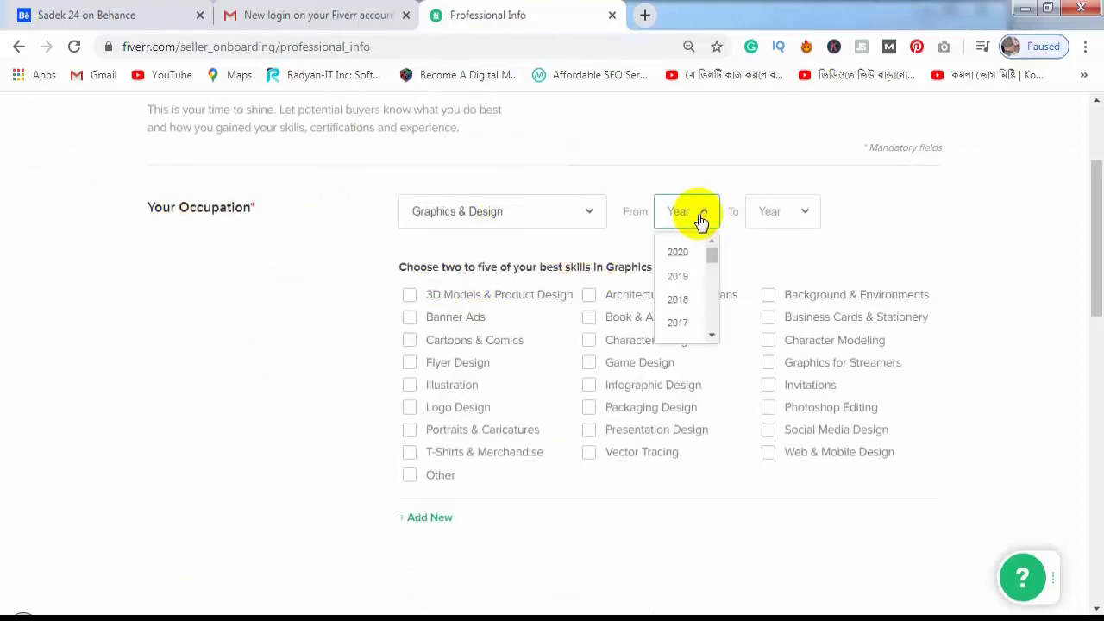
left_click_drag(713, 247, 709, 266)
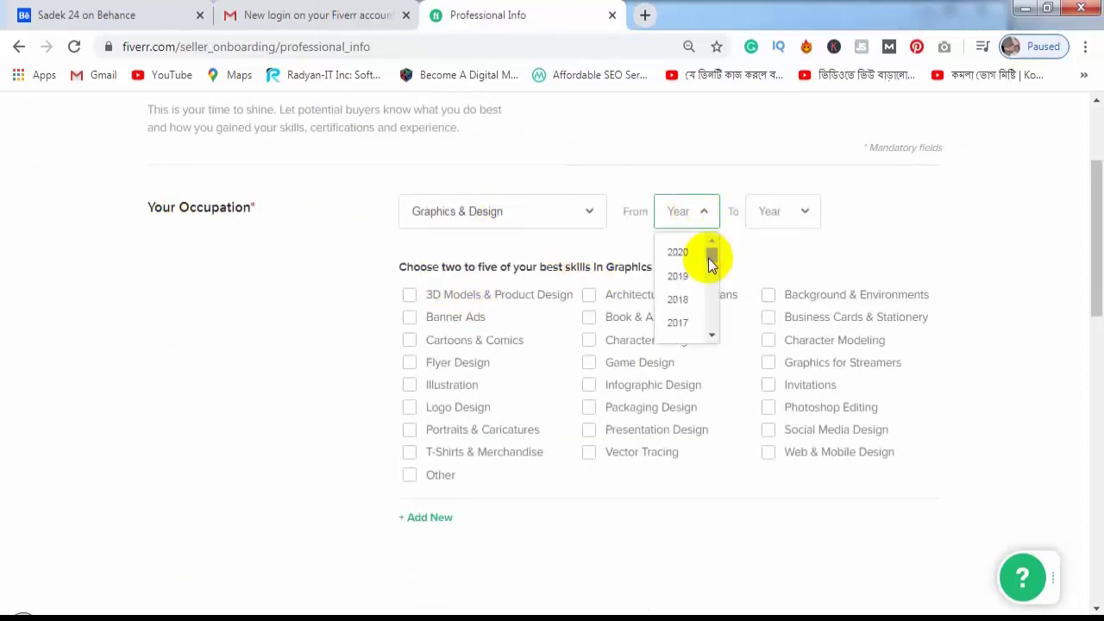
left_click(688, 324)
left_click(784, 216)
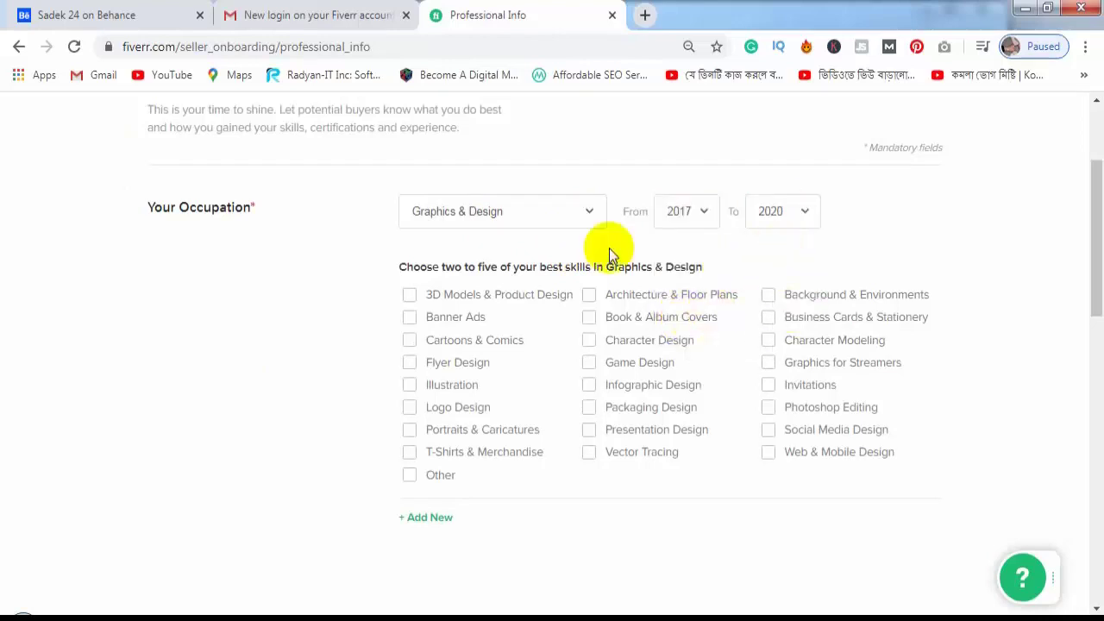
Change the start year to 2018, then set it back to 2017.
left_click(706, 214)
left_click(680, 299)
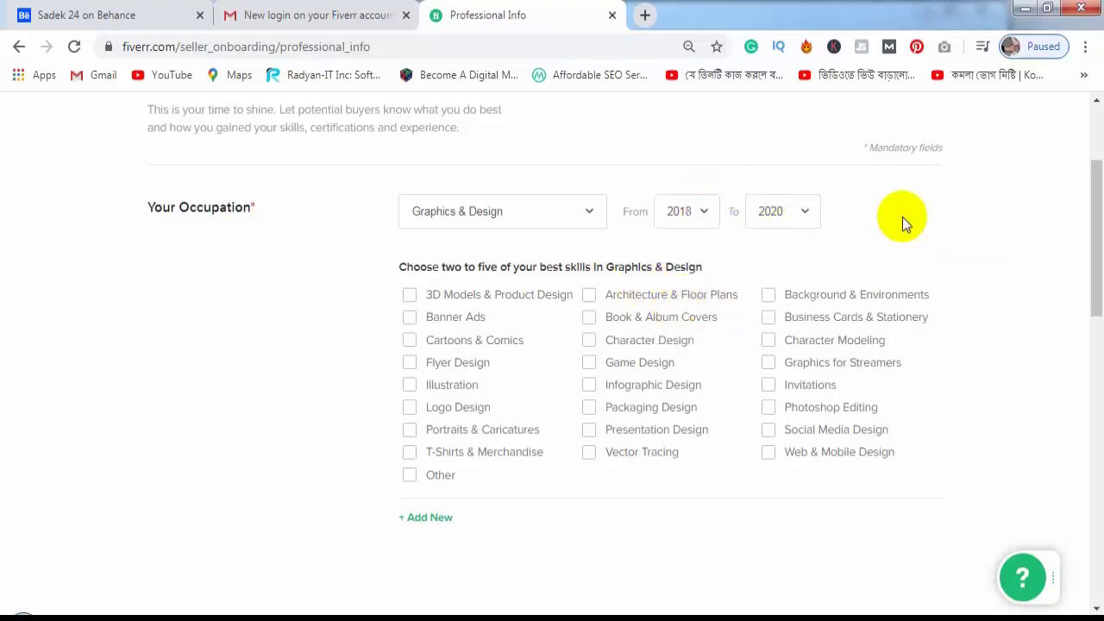
left_click(709, 211)
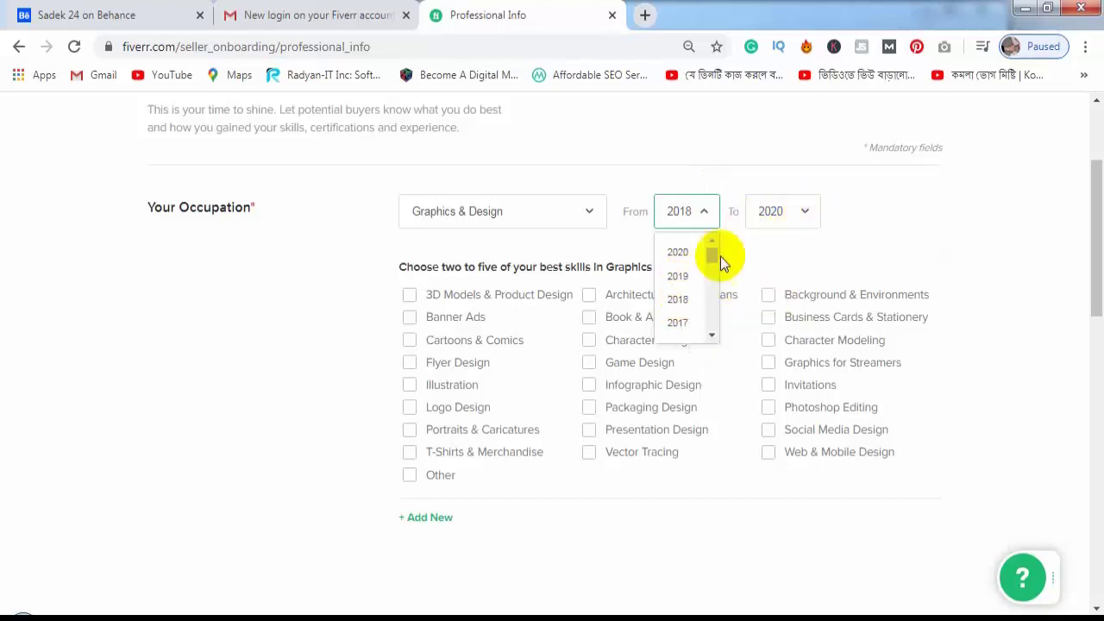
left_click(697, 212)
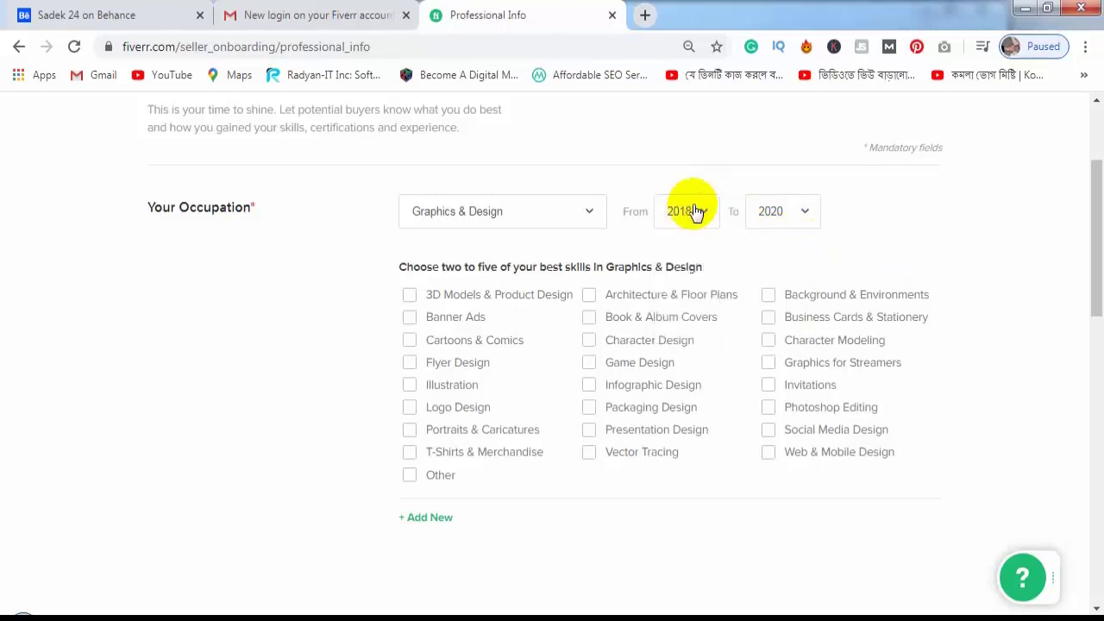
left_click(707, 218)
left_click(686, 321)
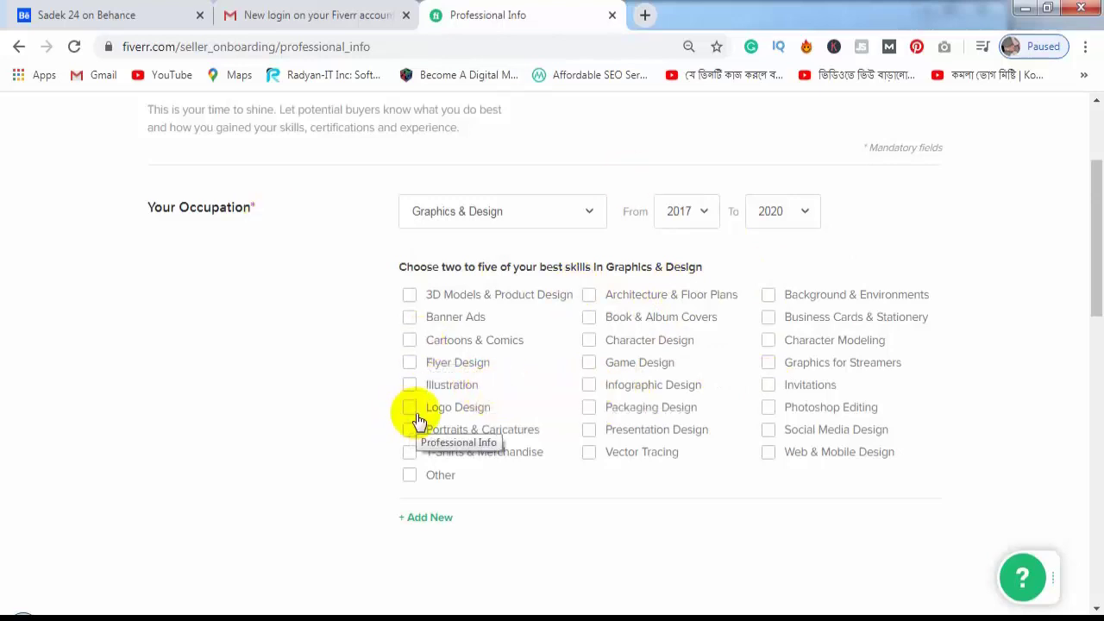
Tick Flyer Design, Social Media Design, Business Cards & Stationery, Background & Environments and Photoshop Editing.
left_click(410, 364)
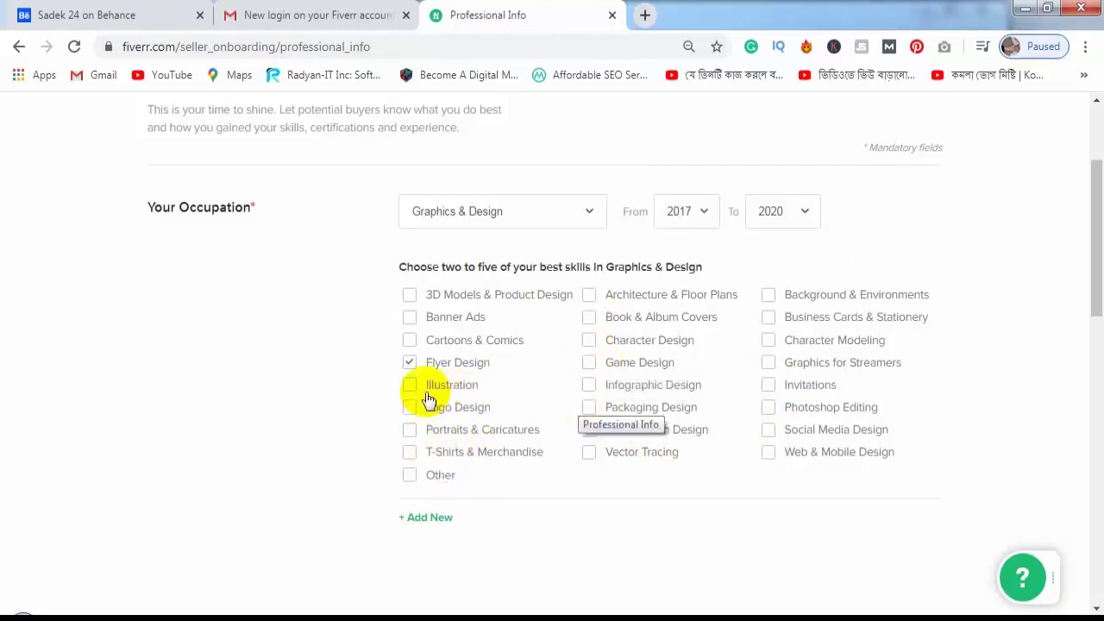
left_click(768, 432)
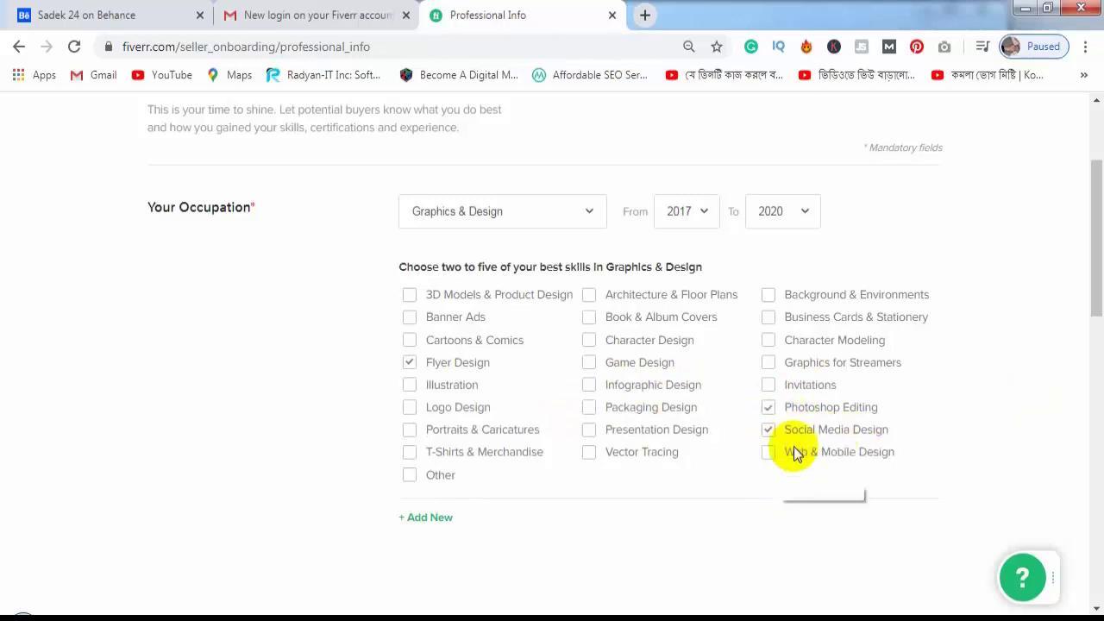
left_click(768, 323)
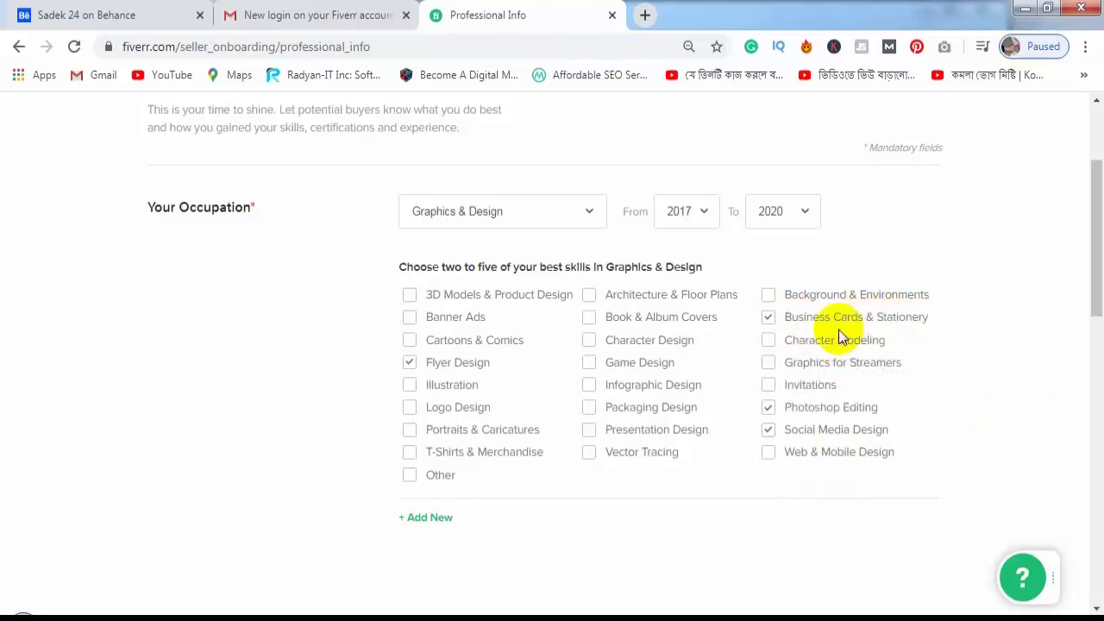
left_click(769, 300)
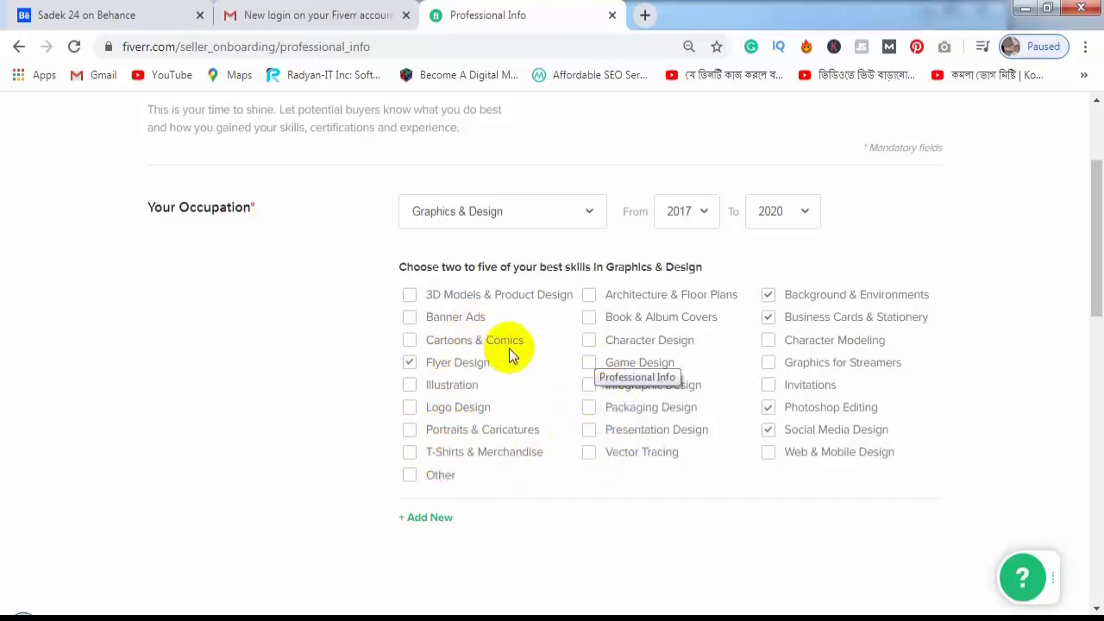
left_click(409, 410)
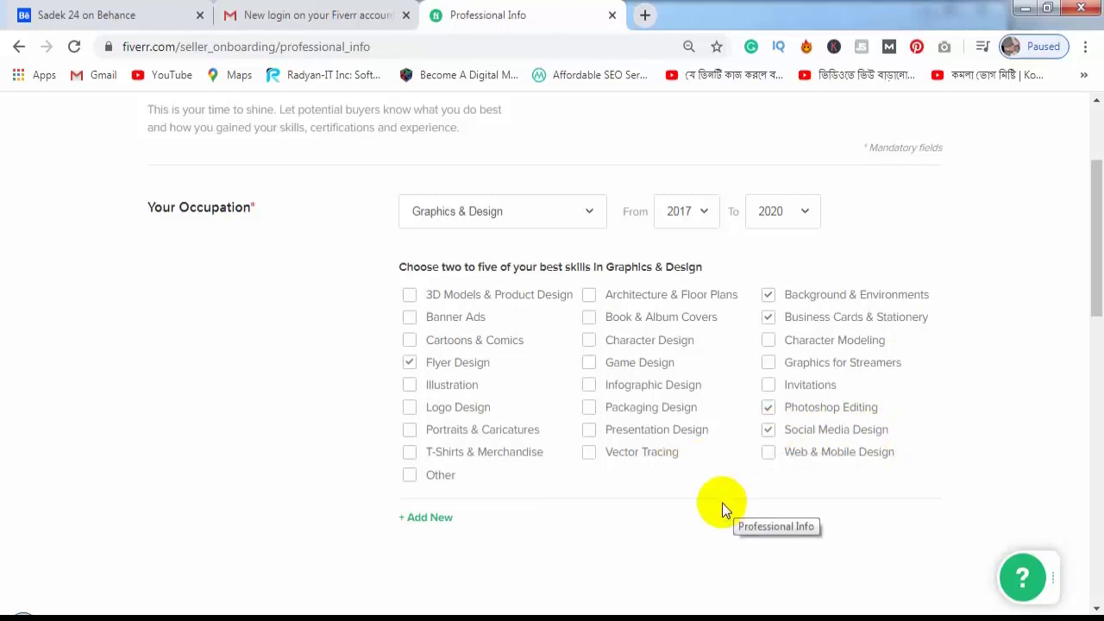
scroll(931, 414, "down", 1)
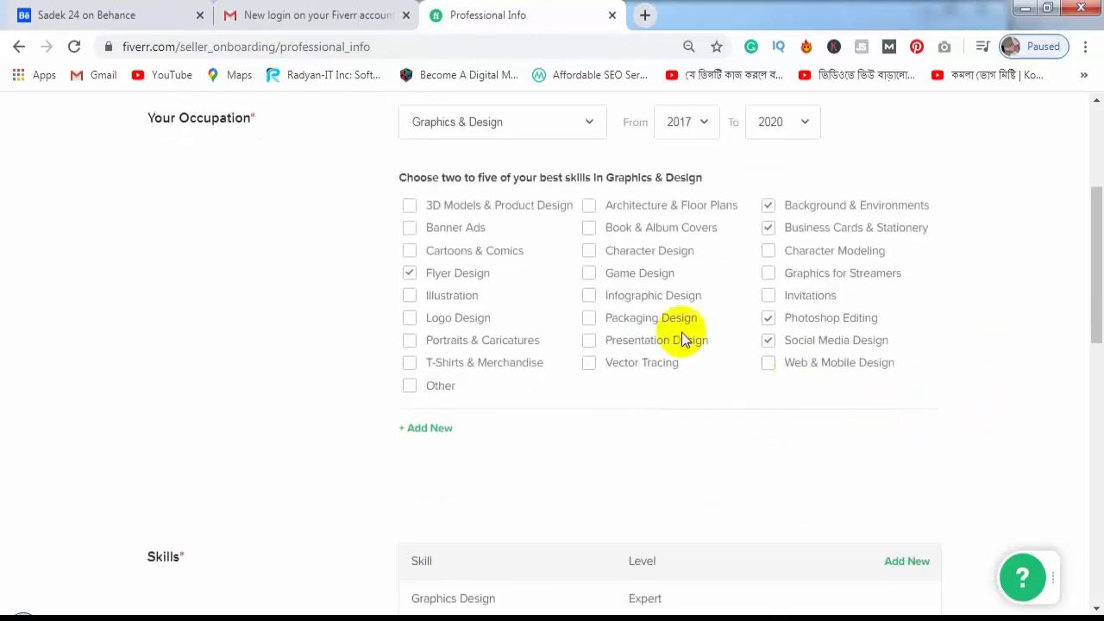
scroll(759, 371, "down", 4)
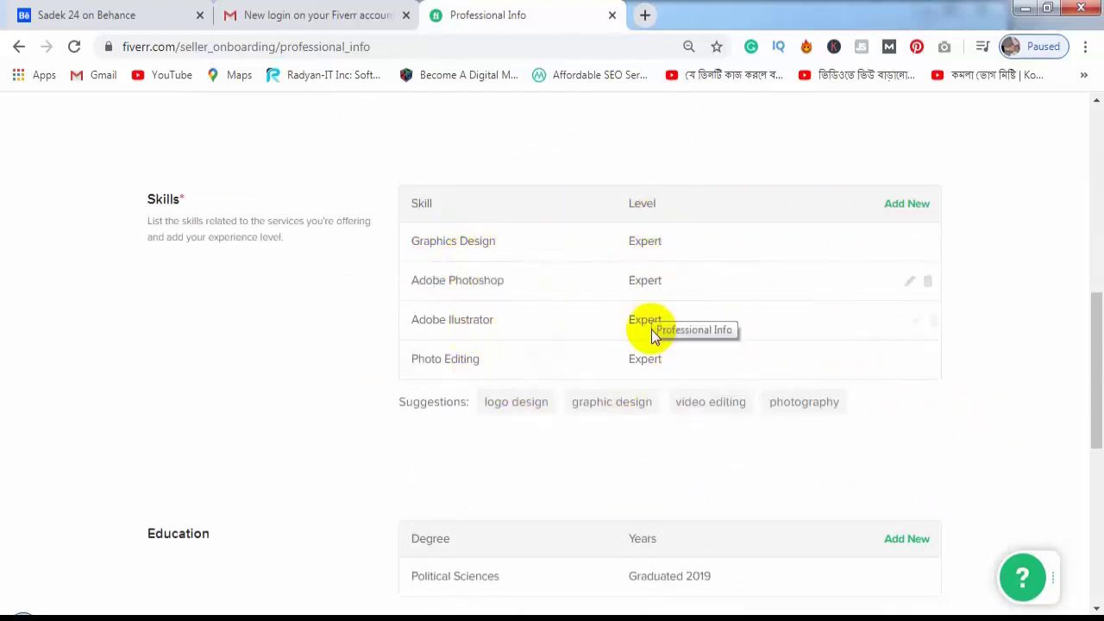
scroll(753, 352, "down", 2)
scroll(685, 360, "up", 1)
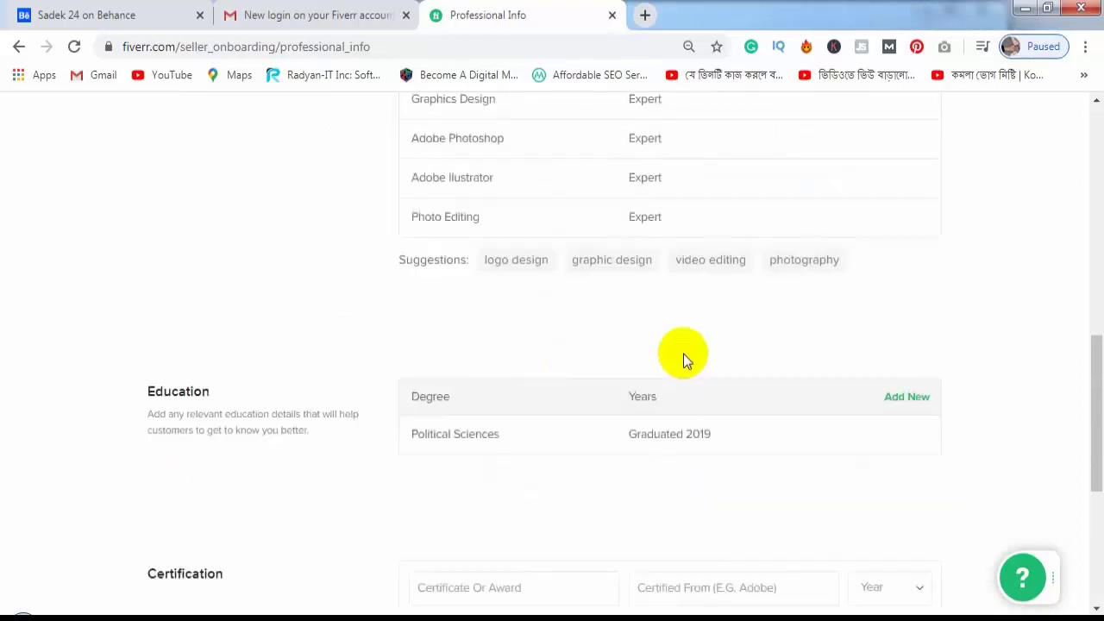
scroll(589, 283, "up", 1)
scroll(740, 333, "up", 2)
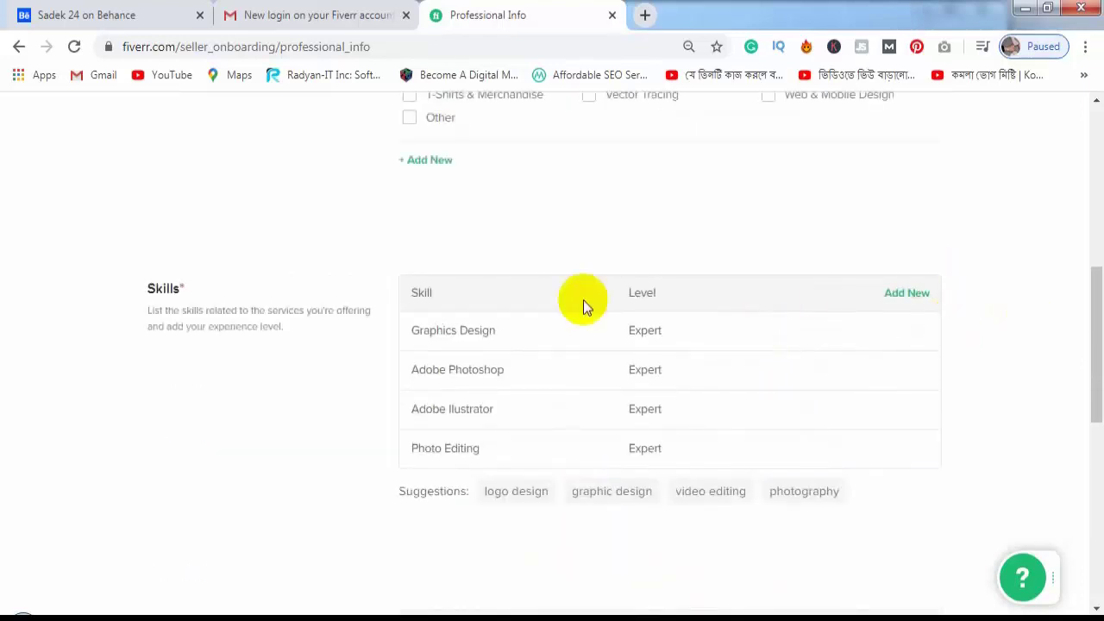
scroll(584, 301, "down", 1)
scroll(871, 308, "down", 1)
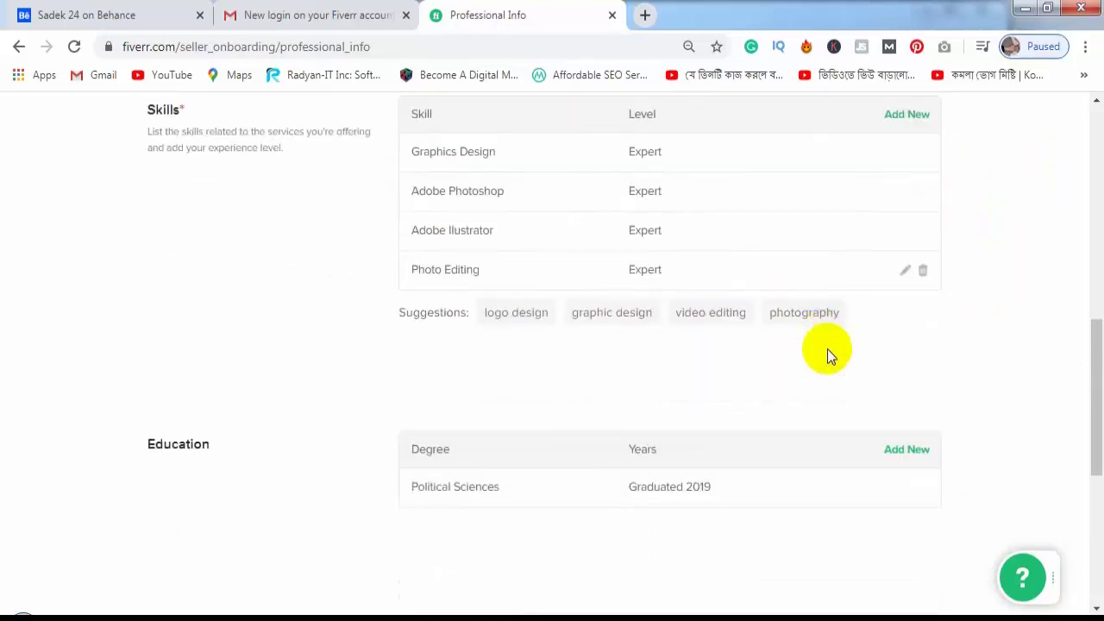
scroll(989, 276, "down", 1)
scroll(547, 330, "down", 2)
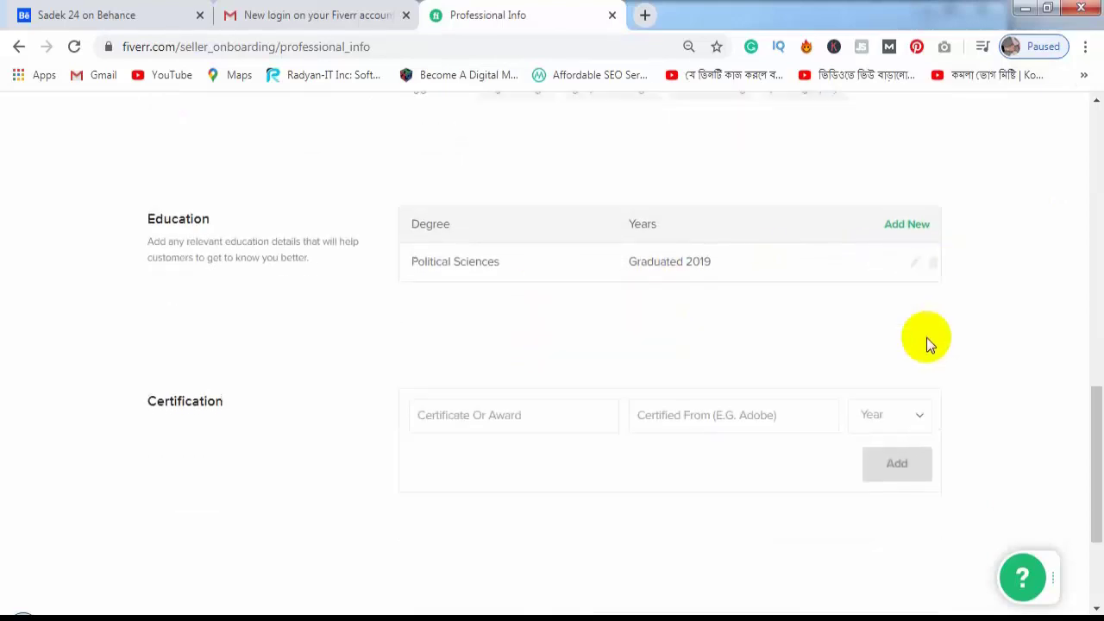
scroll(926, 340, "down", 2)
left_click(518, 274)
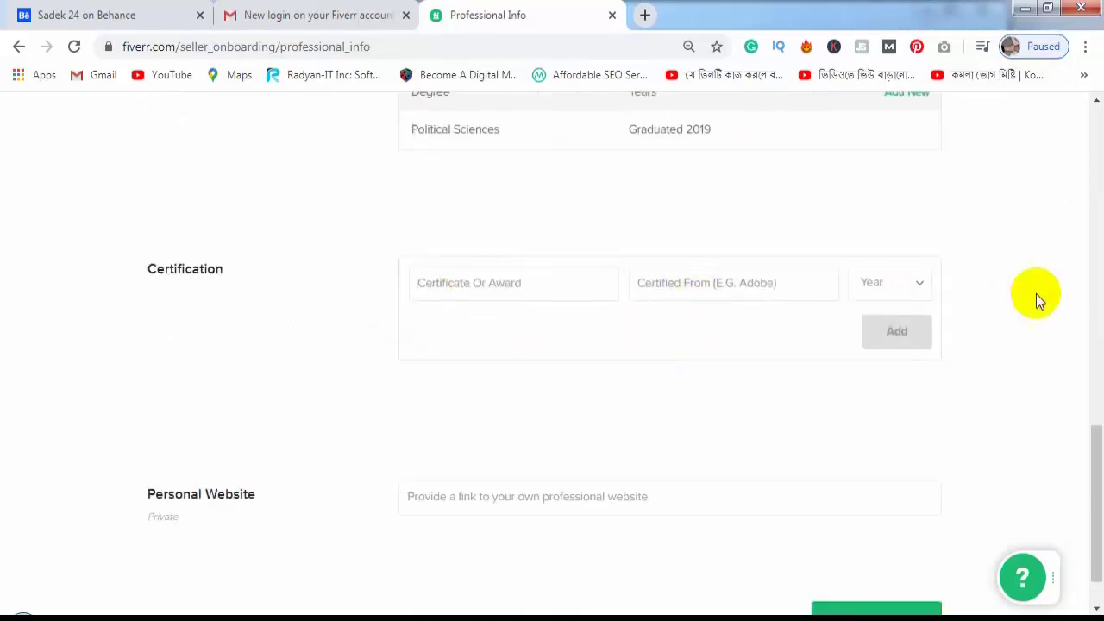
scroll(1036, 293, "down", 1)
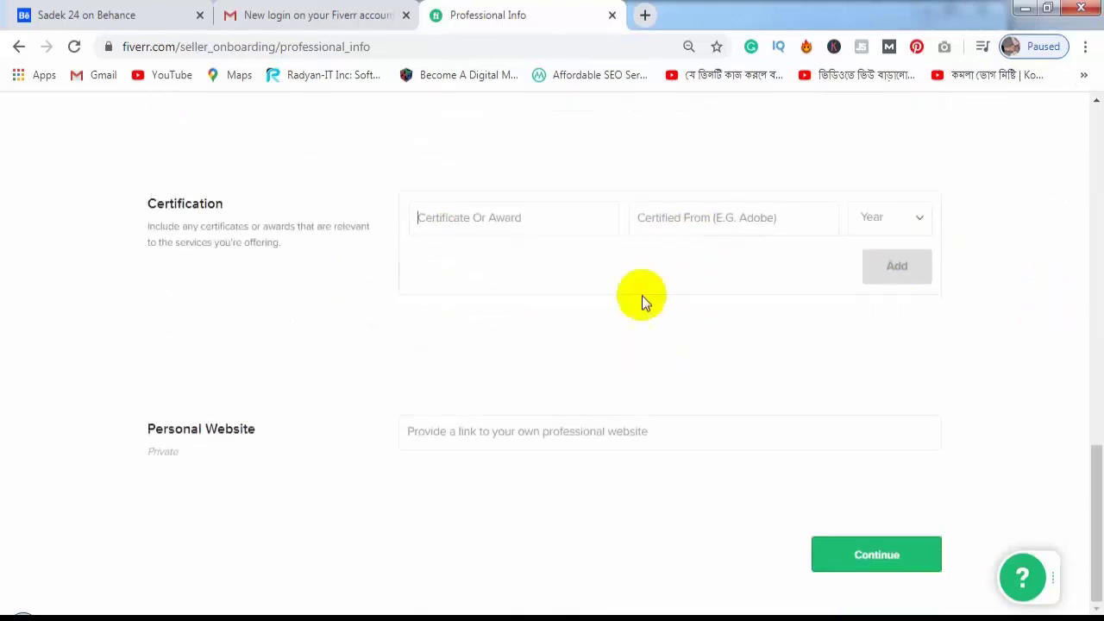
left_click(489, 37)
left_click(468, 427)
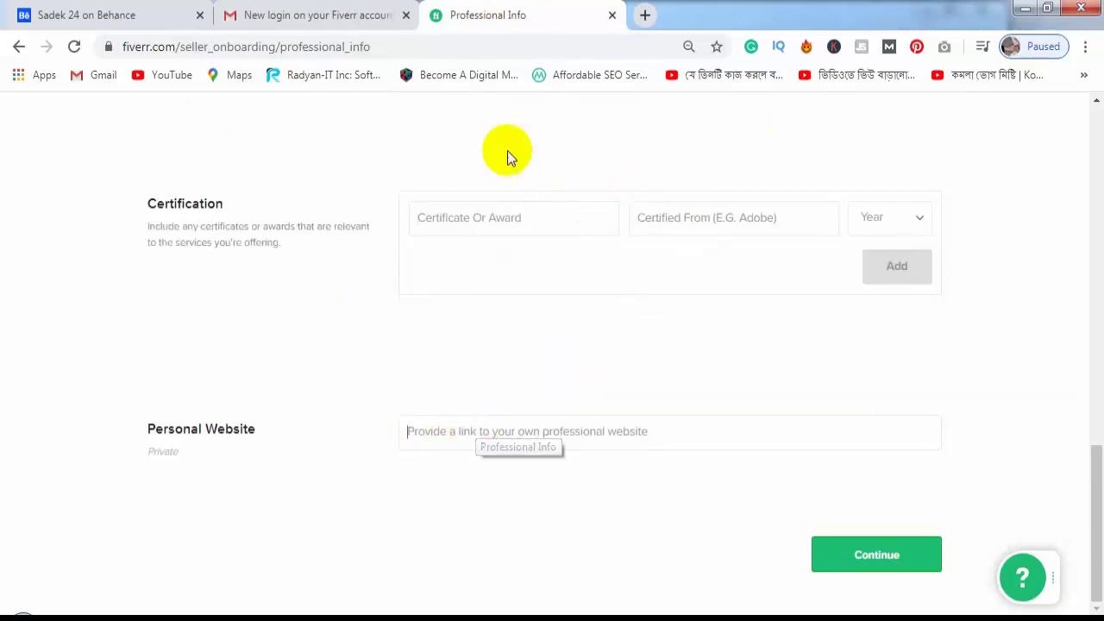
Copy the digitalitcare.com address from a new tab into the Personal Website field.
left_click(646, 15)
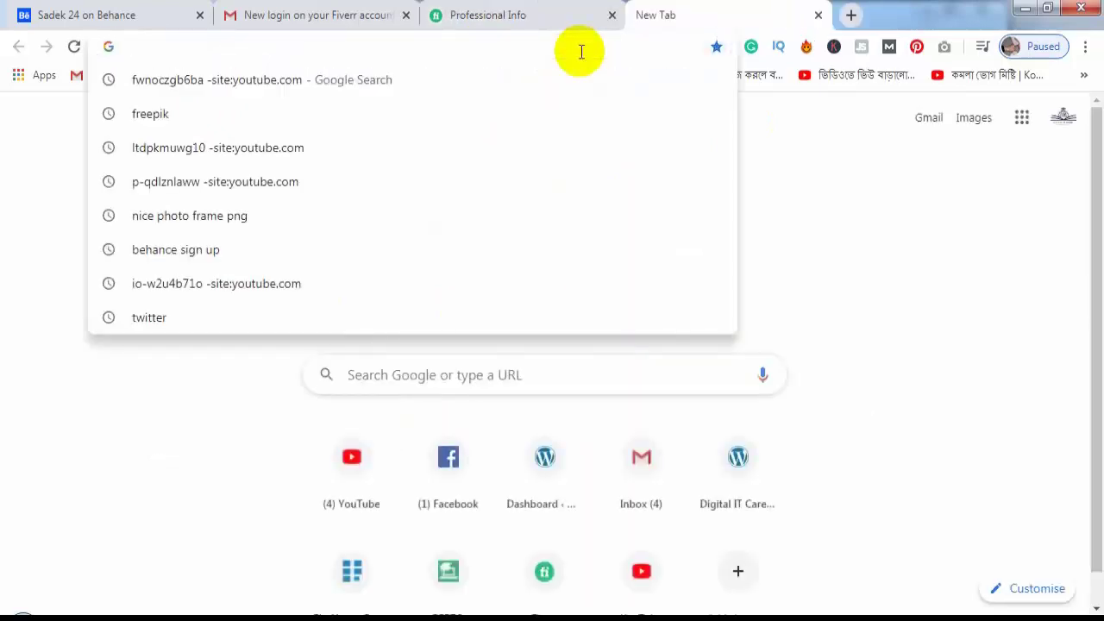
type("digi")
left_click(309, 56)
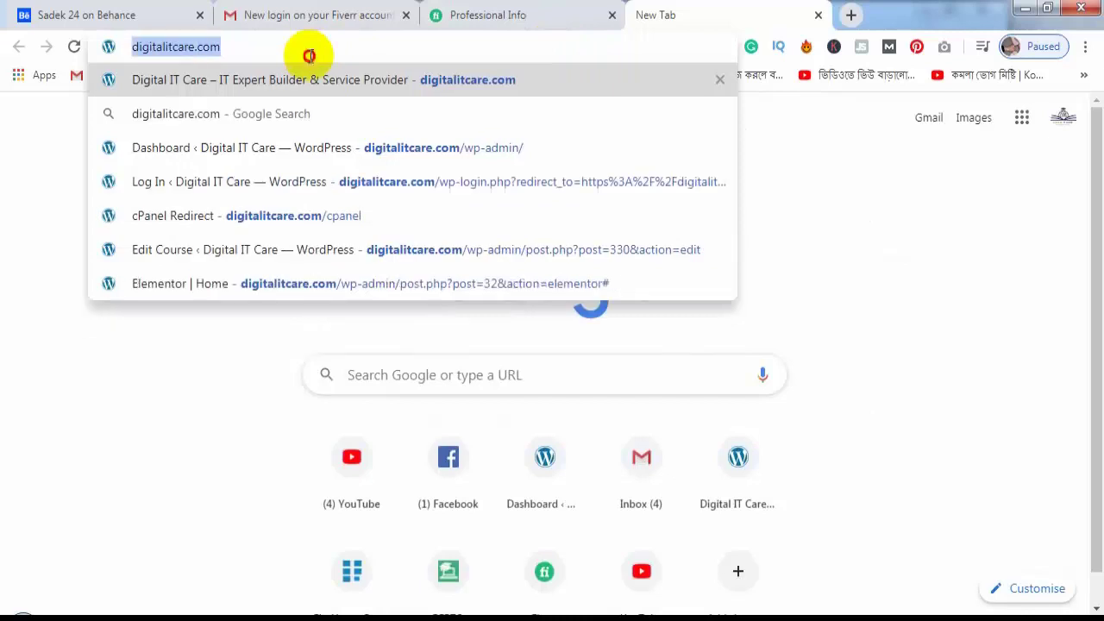
left_click(431, 14)
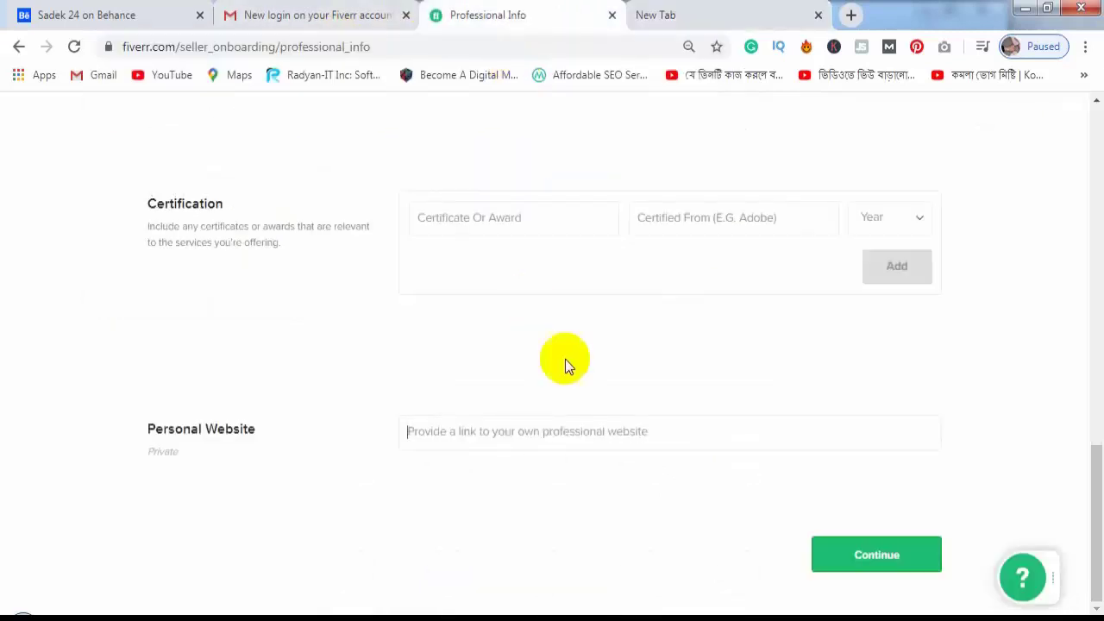
left_click(493, 433)
type("http://digitalitcare.com/")
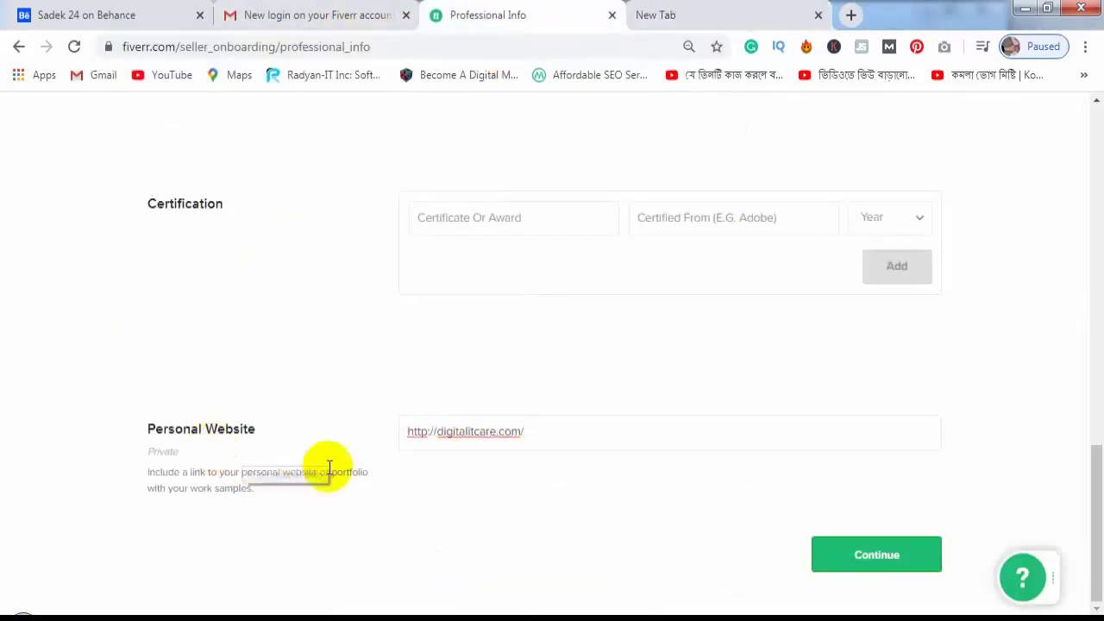
left_click(874, 569)
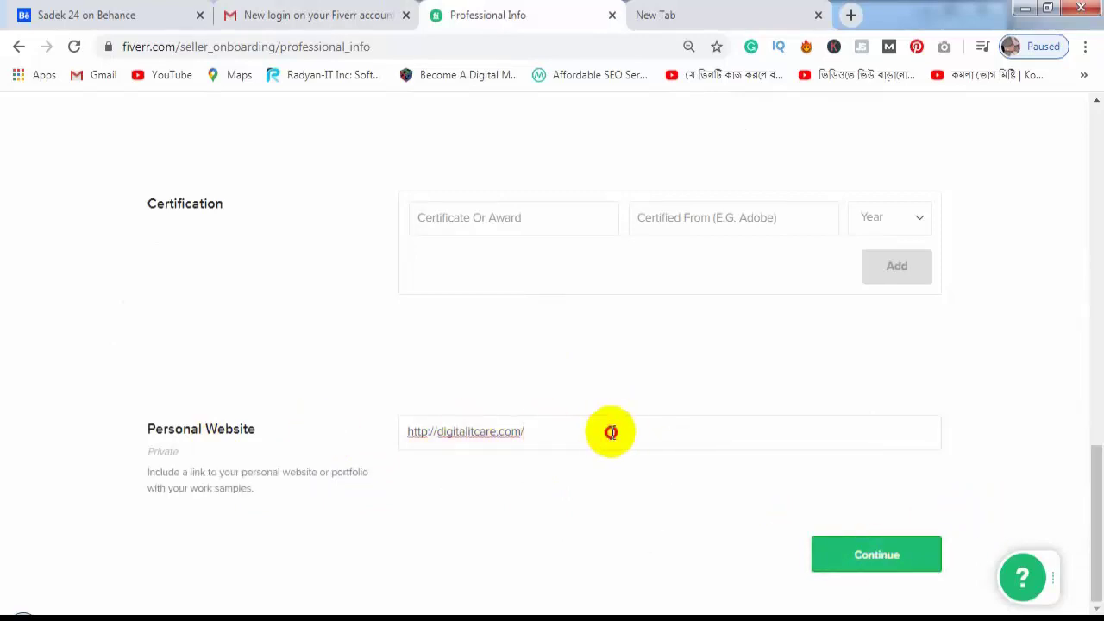
Compare the entered website address with the one in the other tab.
left_click_drag(609, 434, 404, 432)
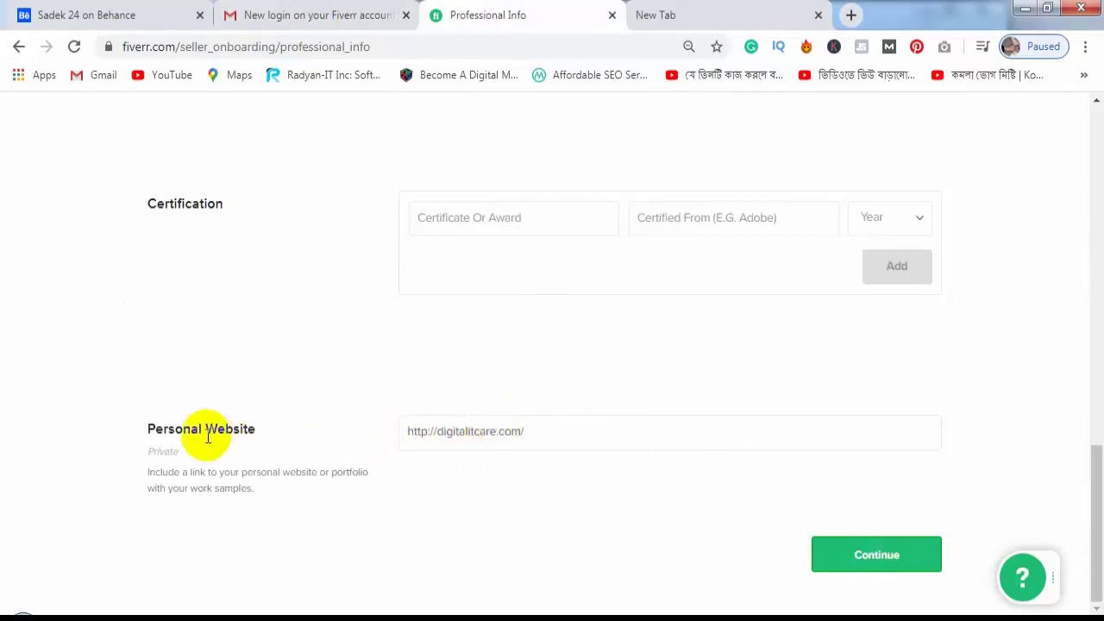
left_click(667, 10)
left_click(537, 14)
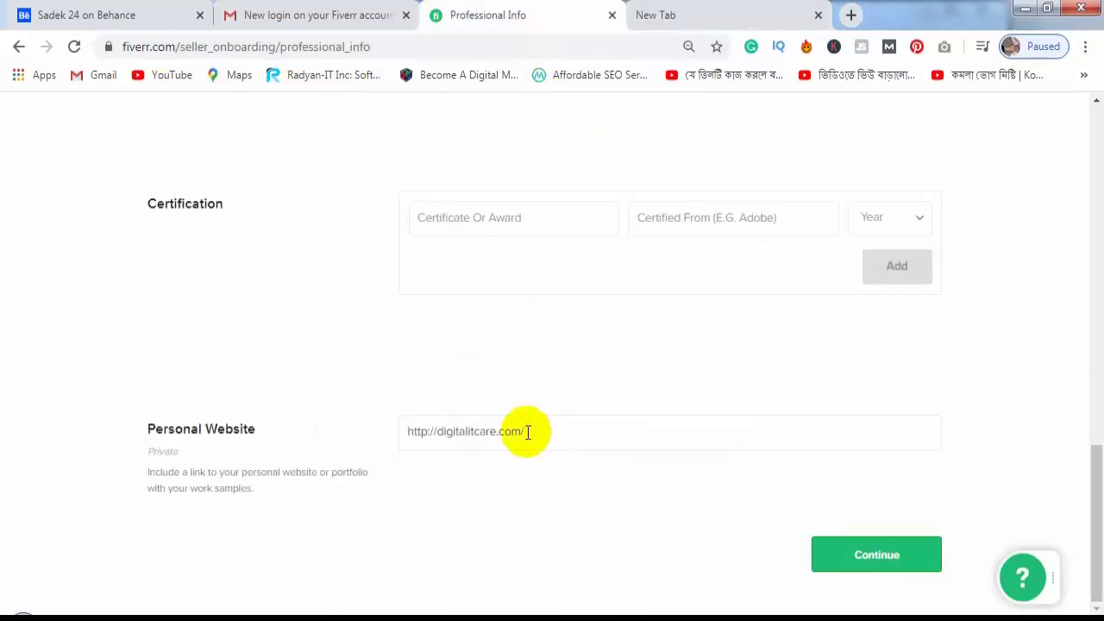
left_click(704, 8)
left_click(542, 7)
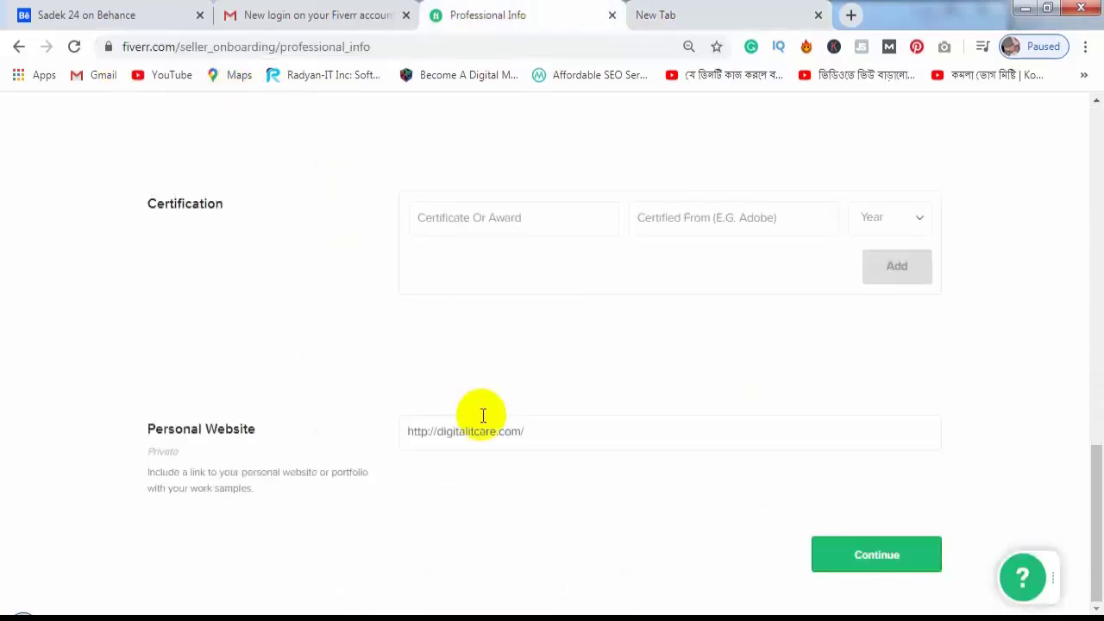
left_click_drag(574, 431, 393, 438)
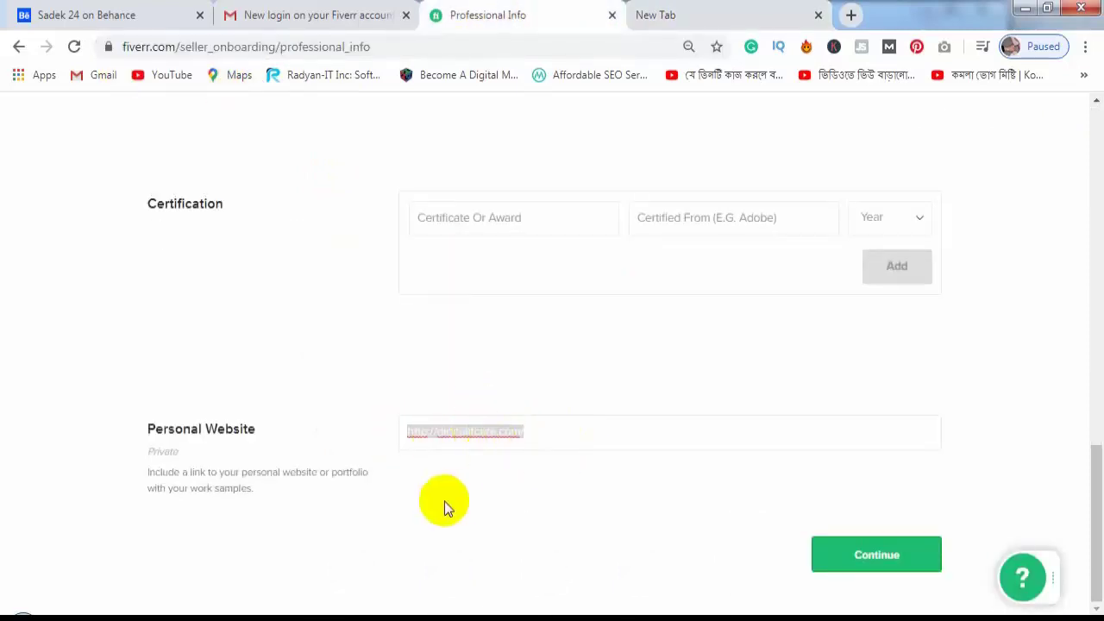
left_click(153, 17)
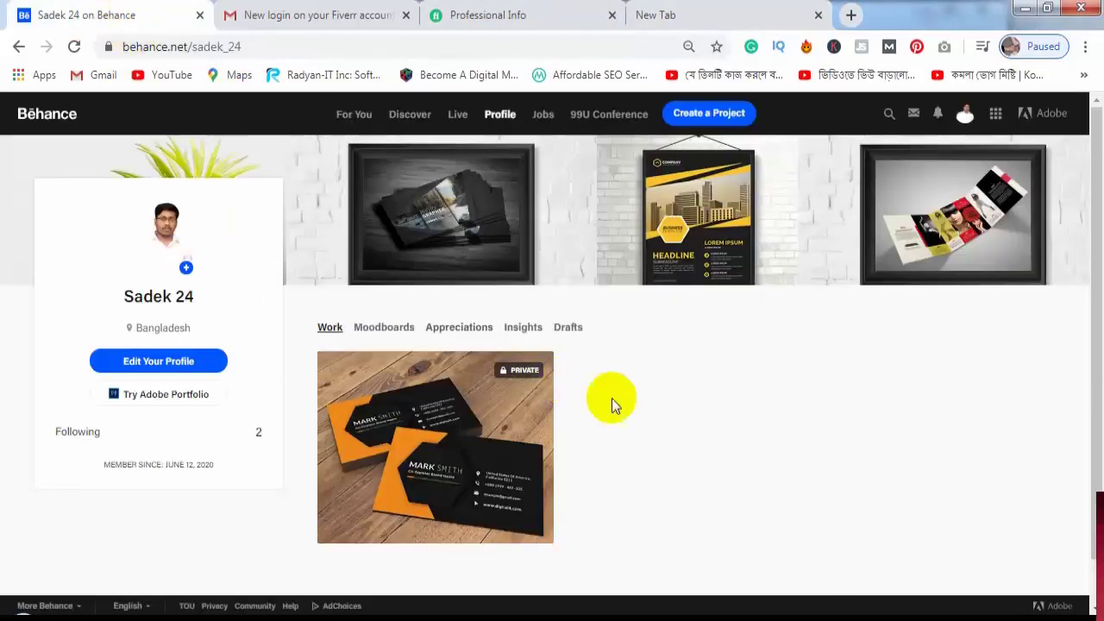
Copy the Behance profile URL from the address bar and return to the Fiverr form.
scroll(538, 423, "down", 1)
scroll(690, 213, "up", 1)
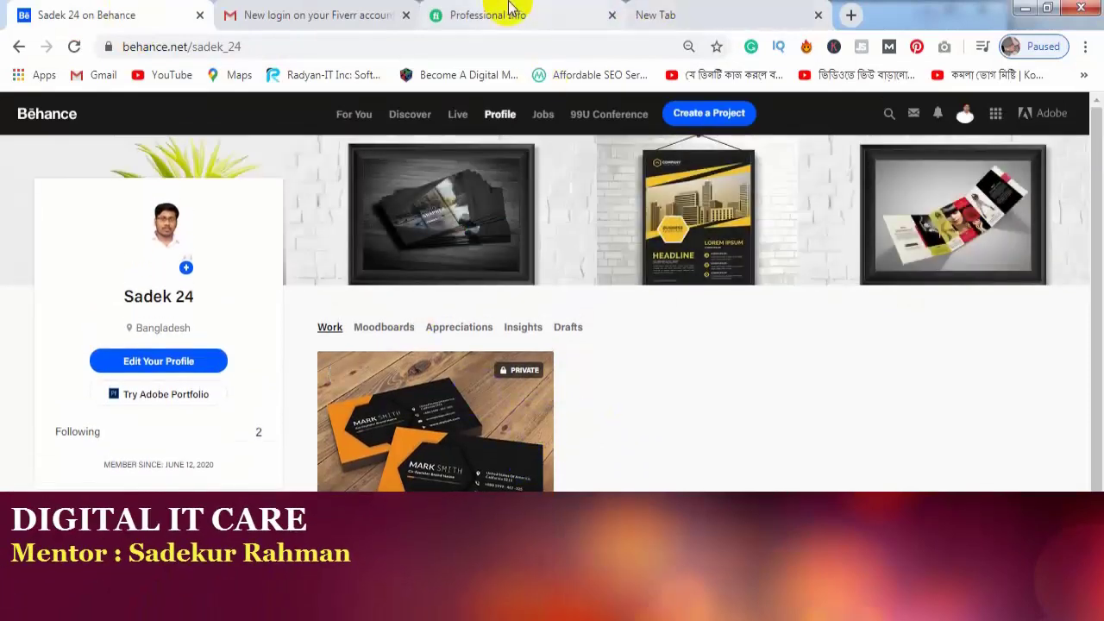
left_click(496, 15)
left_click(100, 14)
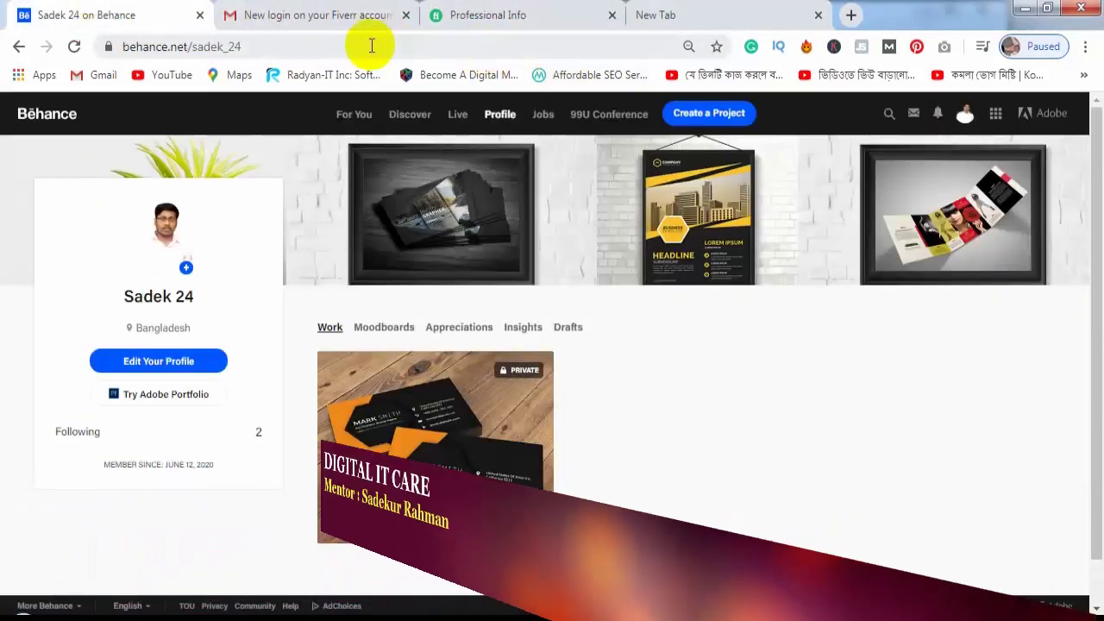
left_click(157, 44)
right_click(292, 53)
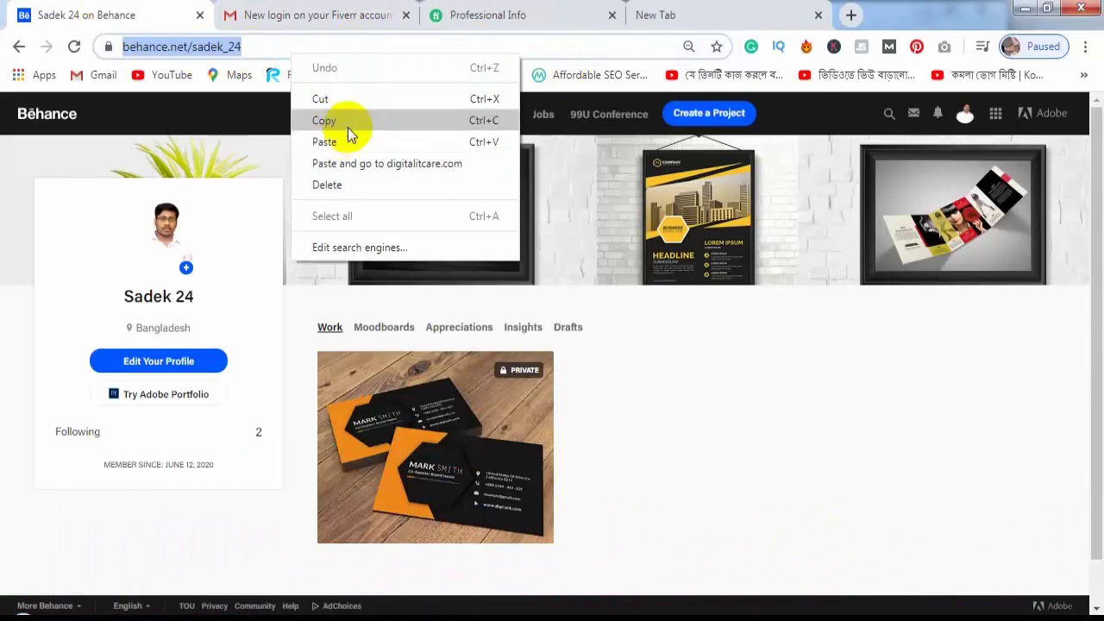
left_click(343, 119)
left_click(570, 15)
left_click_drag(574, 426, 395, 434)
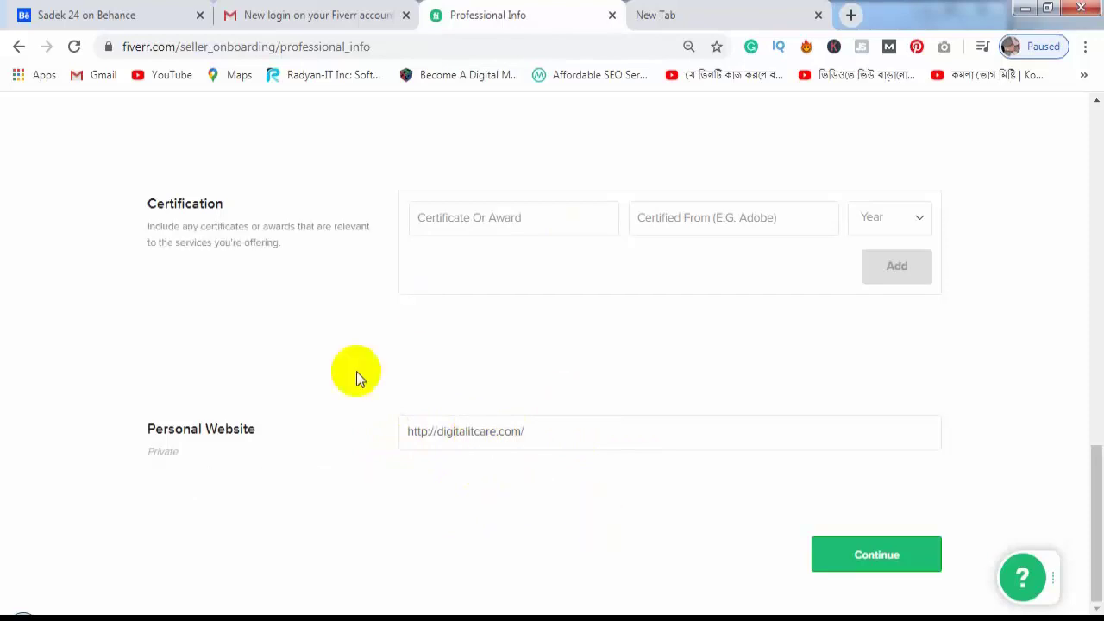
Save Professional Info and start connecting the Behance account under Linked Accounts.
left_click(886, 556)
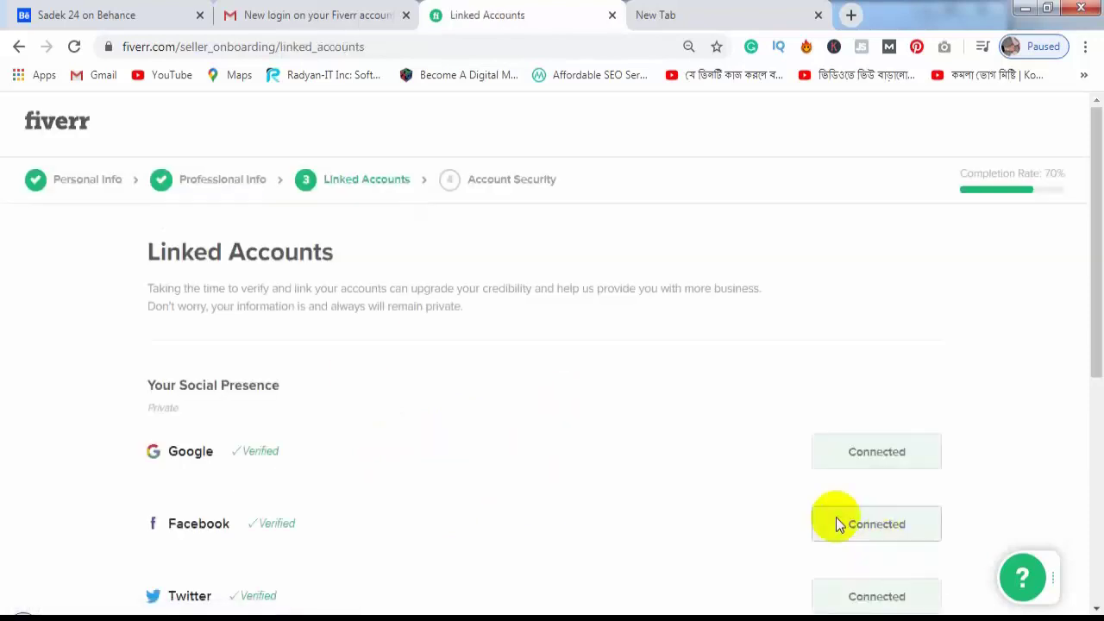
scroll(513, 401, "down", 2)
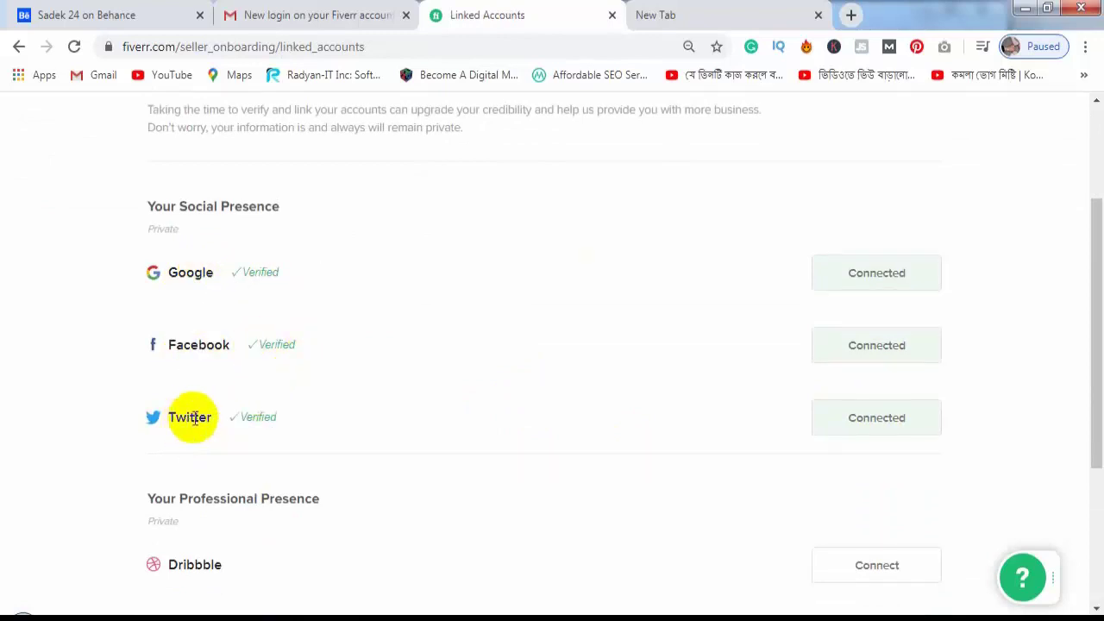
scroll(345, 435, "down", 2)
scroll(340, 390, "down", 1)
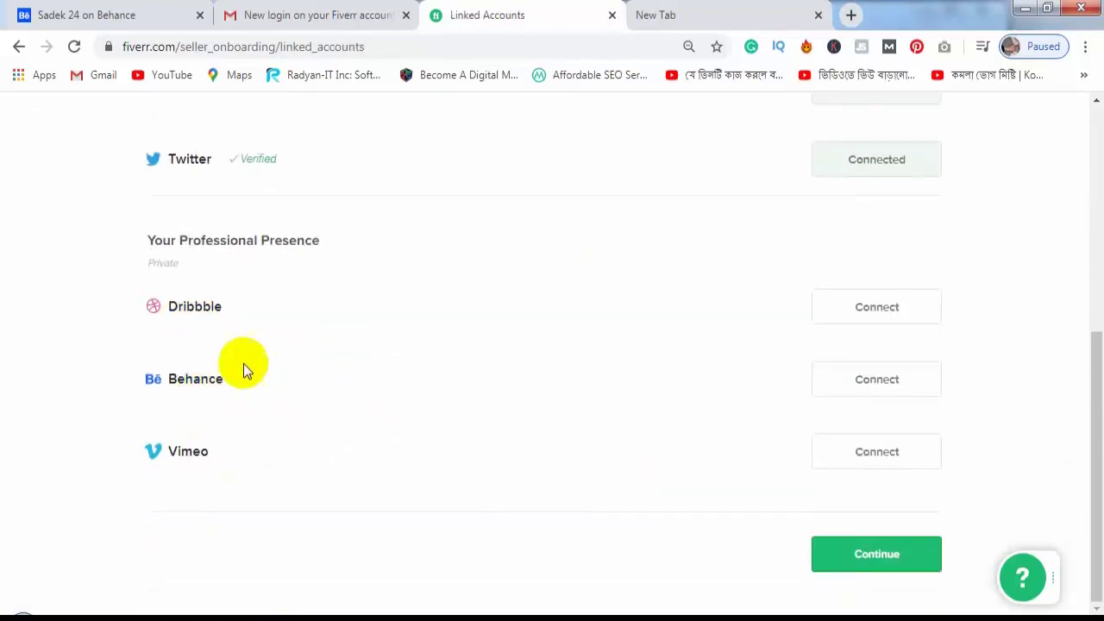
left_click(878, 393)
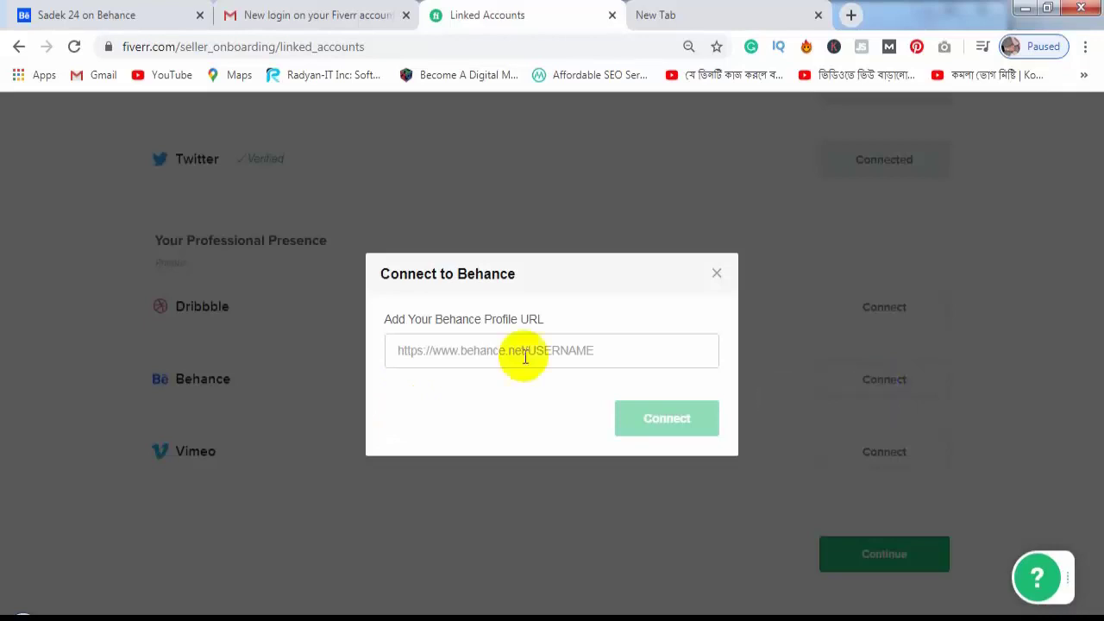
left_click(475, 349)
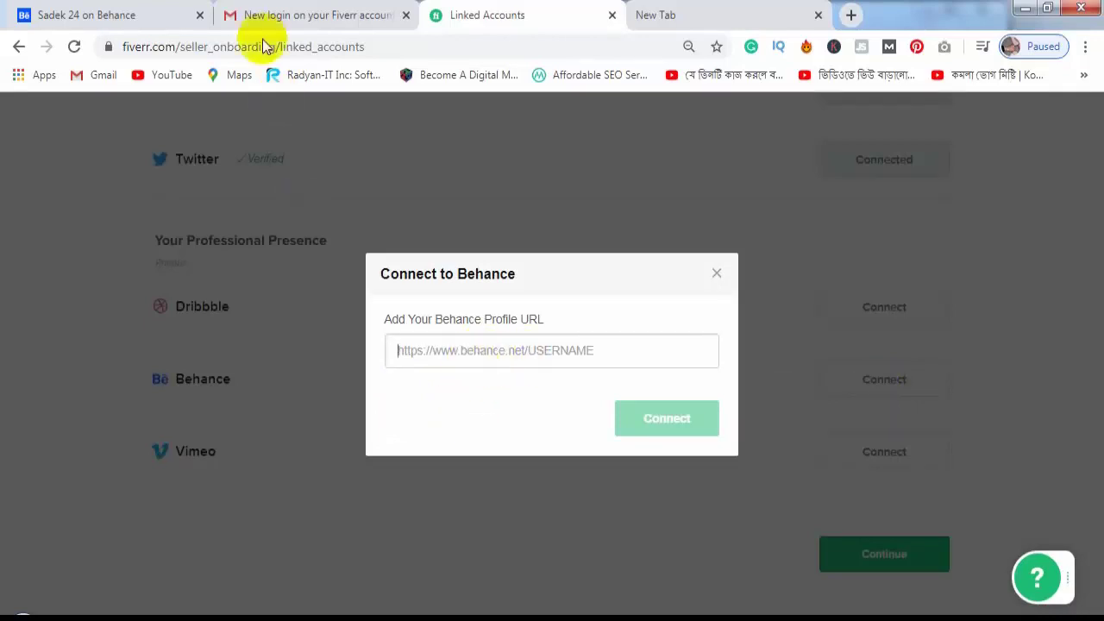
Copy the Behance profile URL again and paste it into the Connect to Behance dialog.
left_click(162, 14)
right_click(199, 45)
left_click(237, 108)
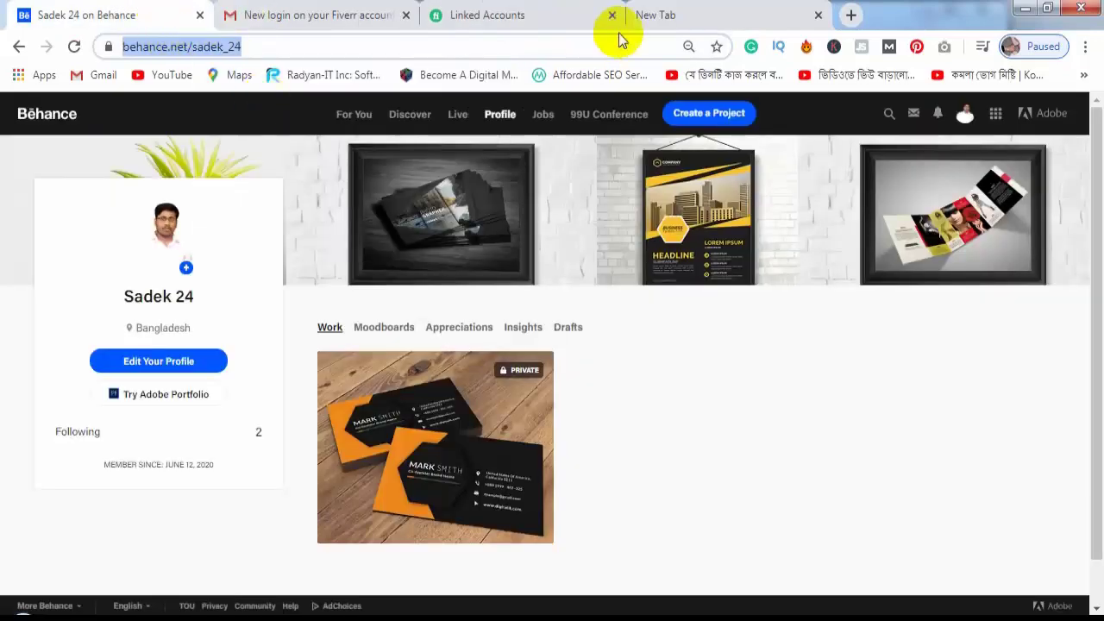
left_click(569, 17)
right_click(507, 349)
left_click(578, 158)
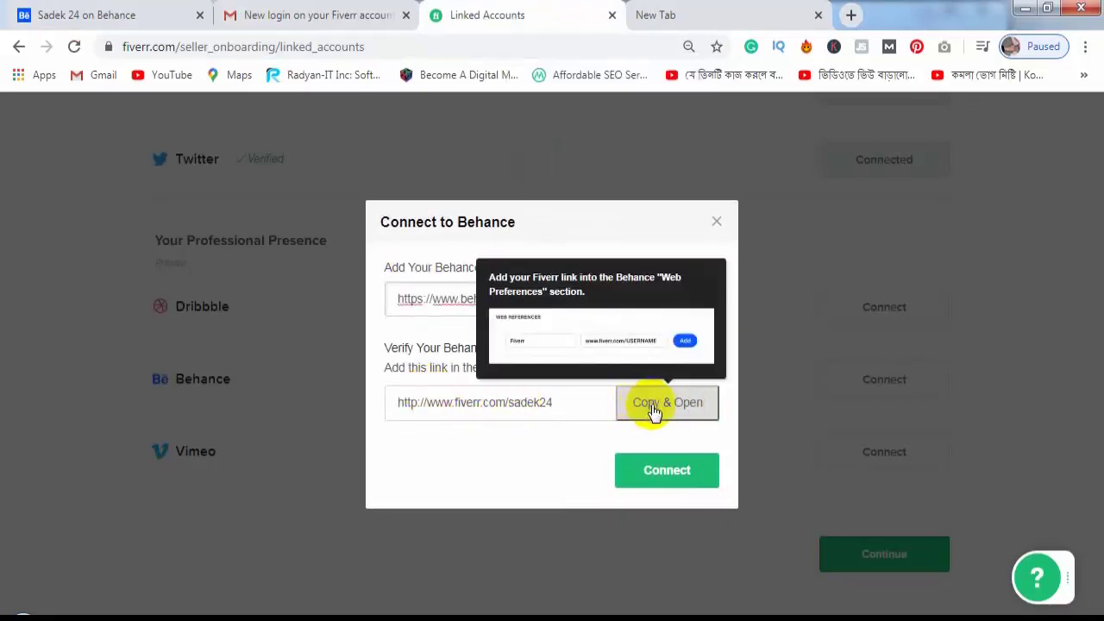
Copy Fiverr's verification link, review the Behance profile editor's links, then return to Fiverr.
left_click(658, 407)
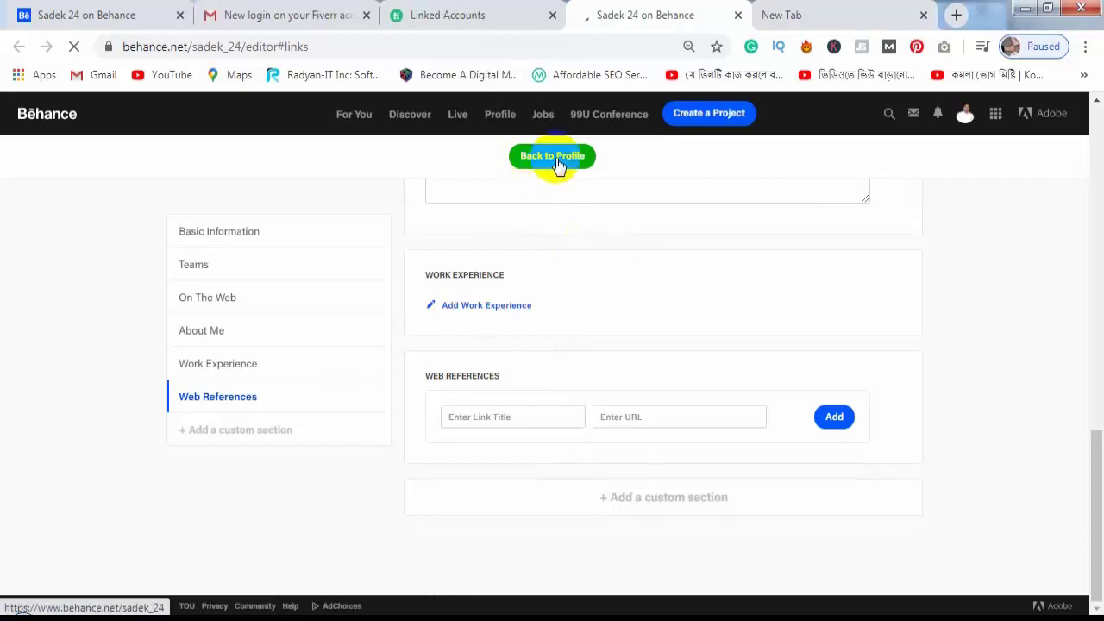
scroll(648, 350, "up", 3)
scroll(652, 354, "up", 2)
scroll(558, 392, "up", 1)
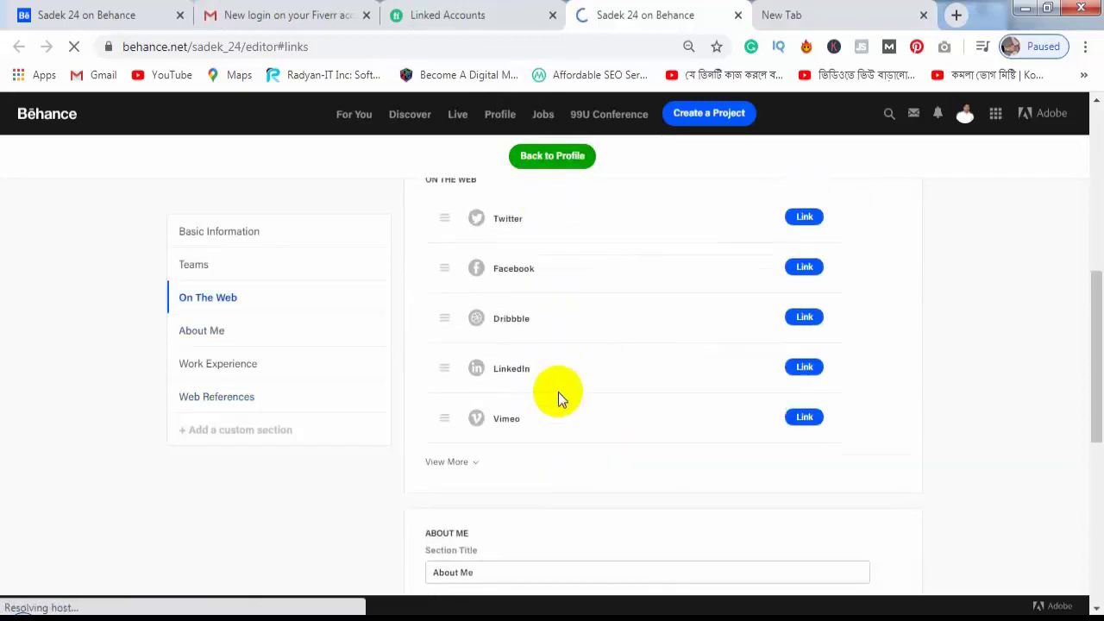
scroll(542, 387, "up", 1)
scroll(639, 392, "down", 1)
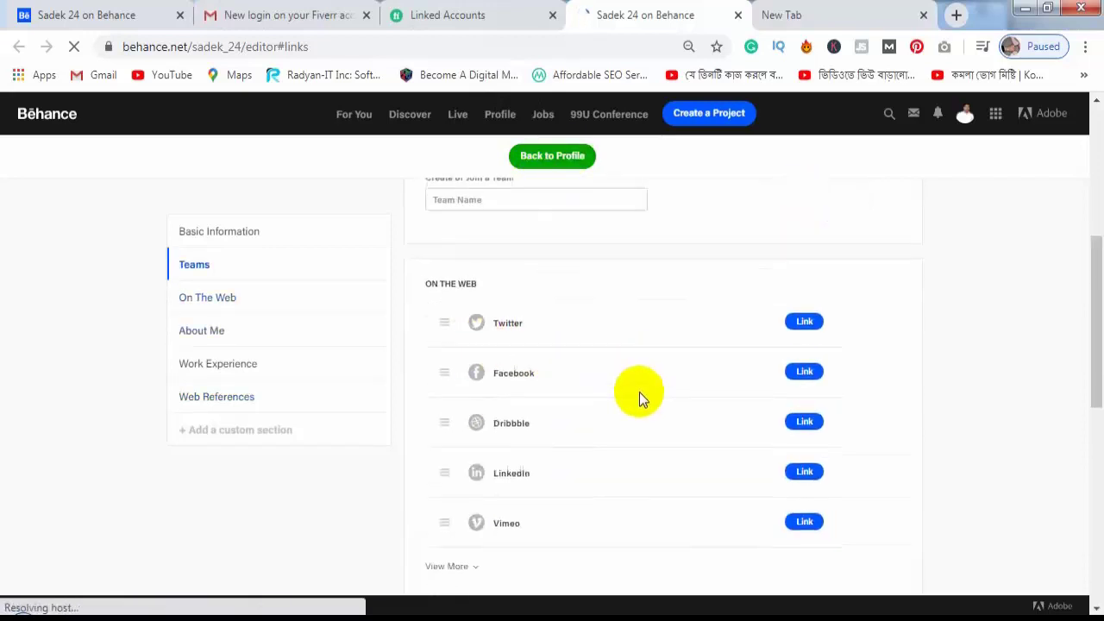
scroll(561, 457, "up", 1)
scroll(577, 448, "down", 2)
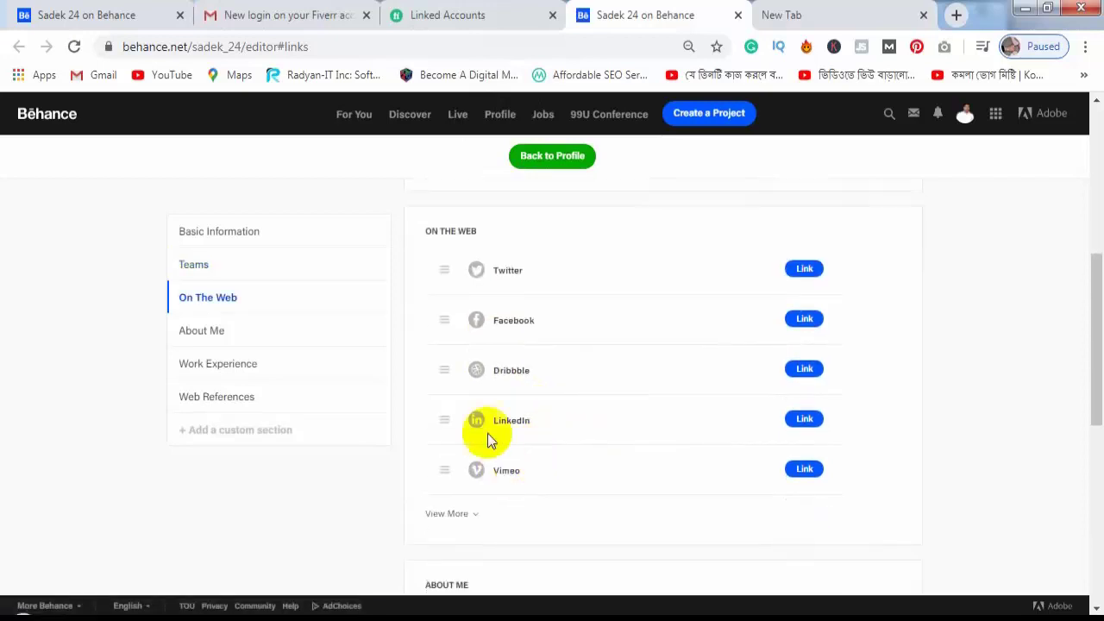
scroll(532, 394, "up", 3)
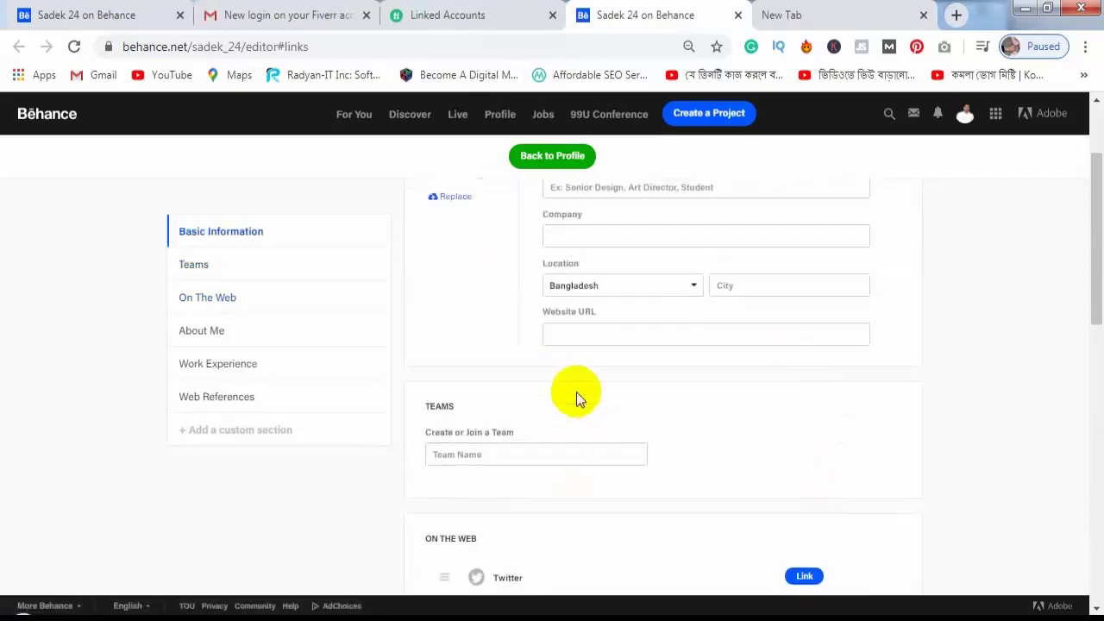
scroll(569, 405, "up", 2)
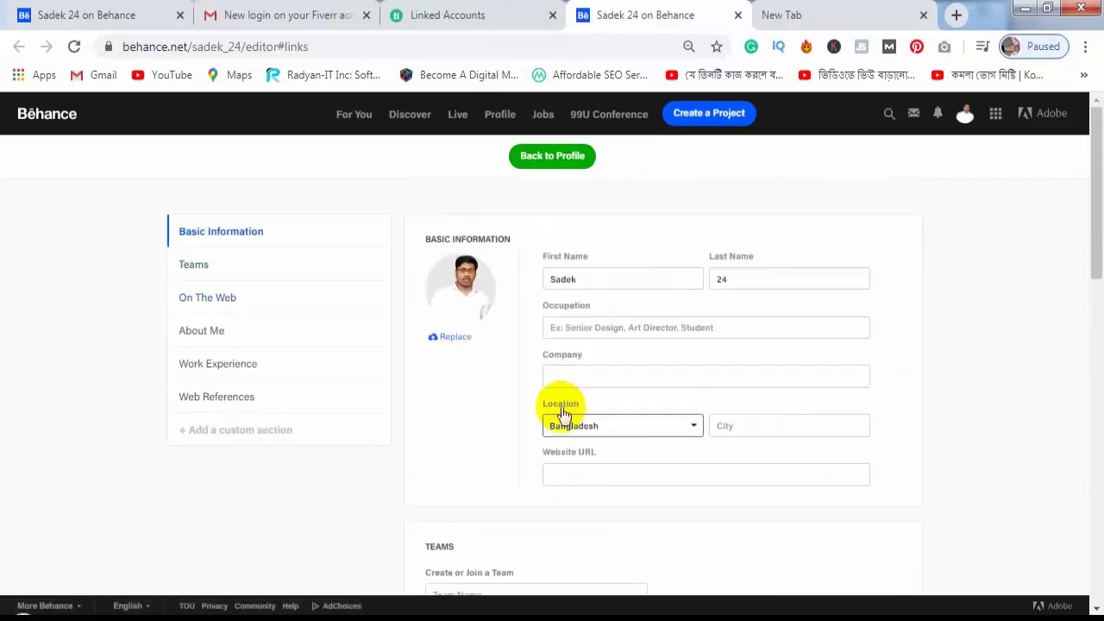
left_click(469, 12)
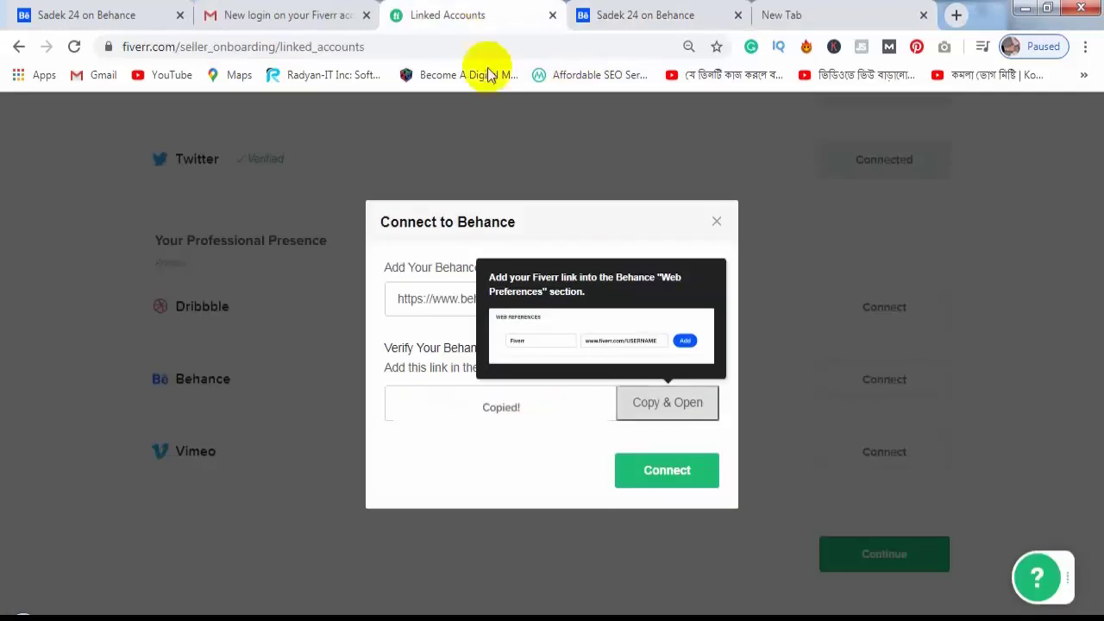
Try connecting the Behance account and inspect the Behance profile URL.
left_click(667, 473)
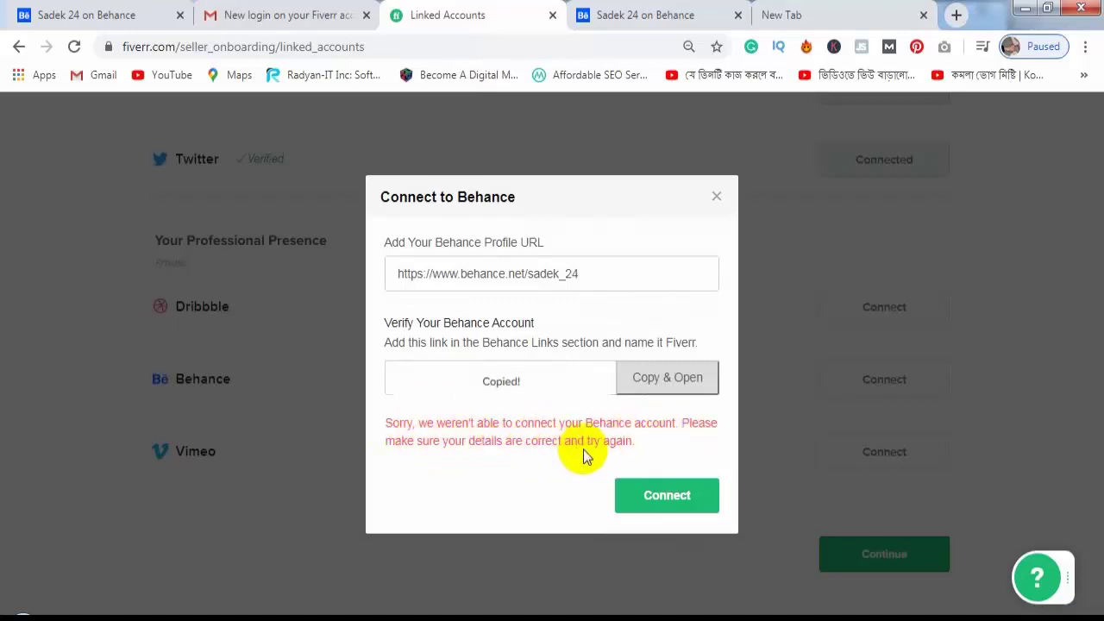
left_click(594, 274)
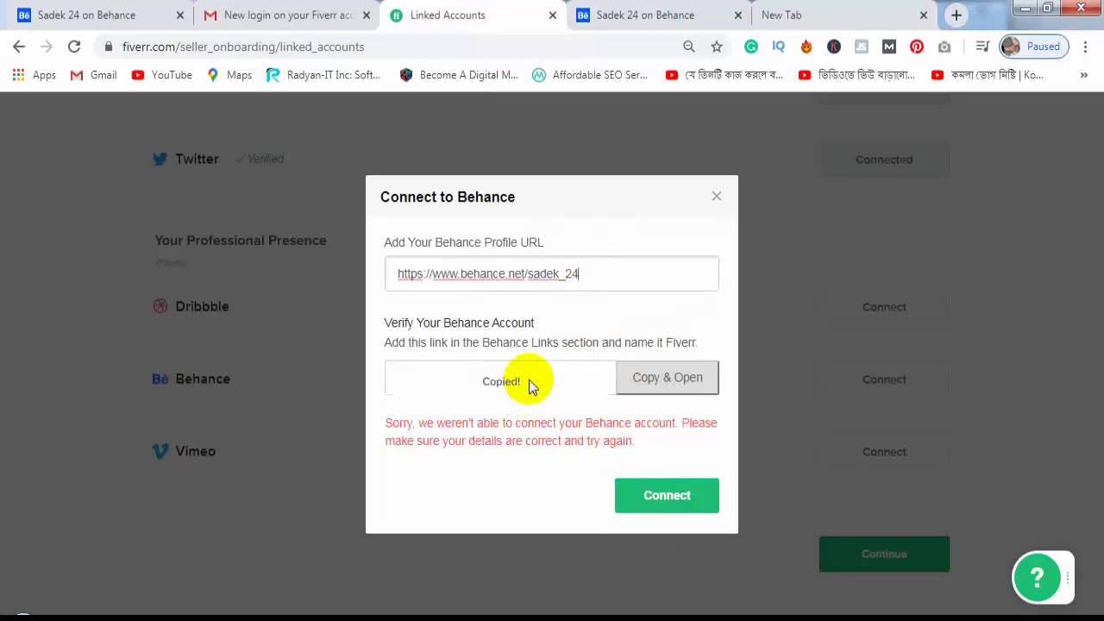
left_click(696, 564)
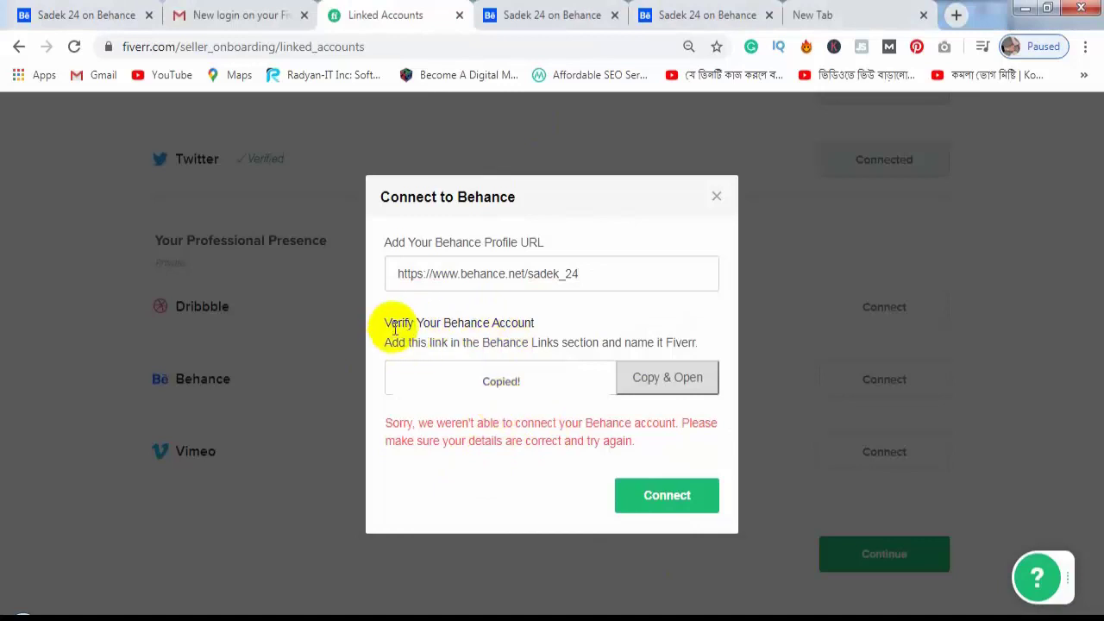
left_click(611, 274)
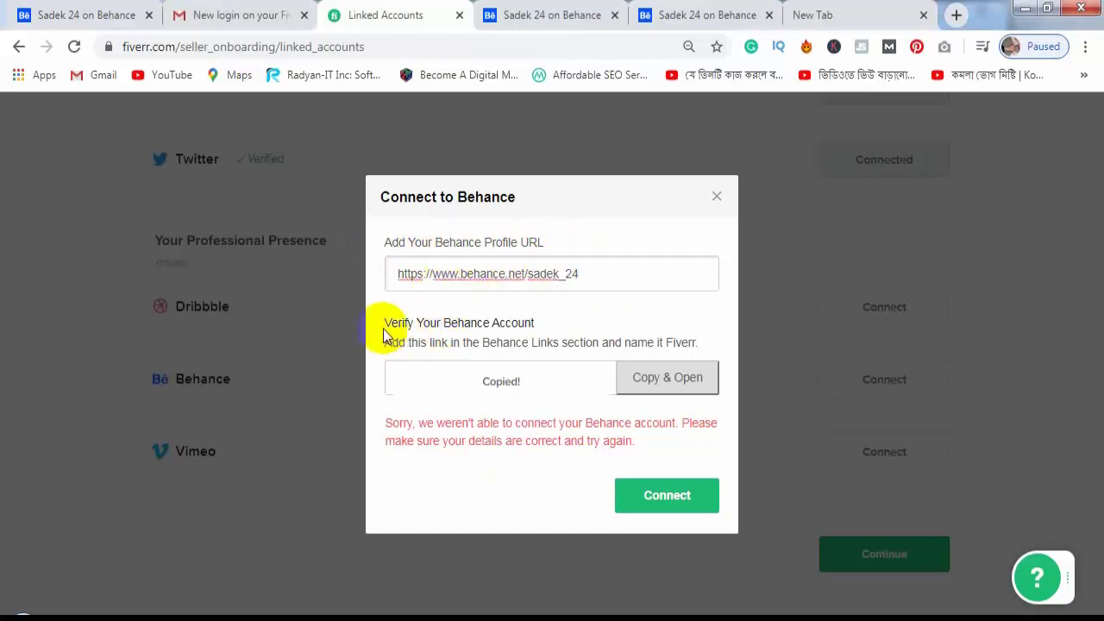
left_click(411, 333)
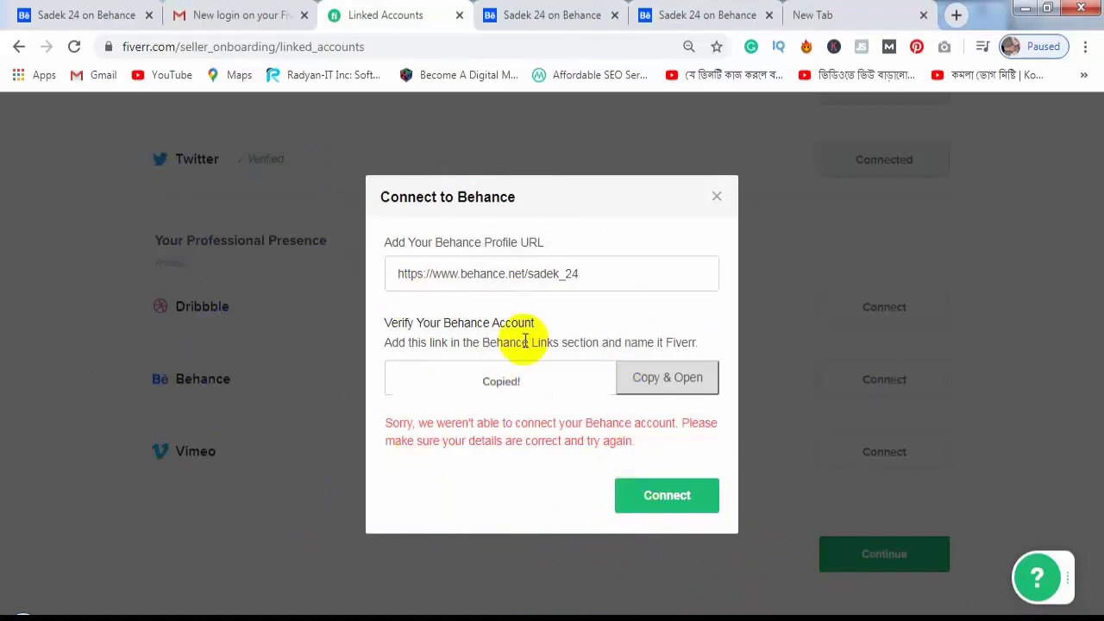
Look at the Behance profile page, then retry the connection, which fails with an error.
left_click(669, 15)
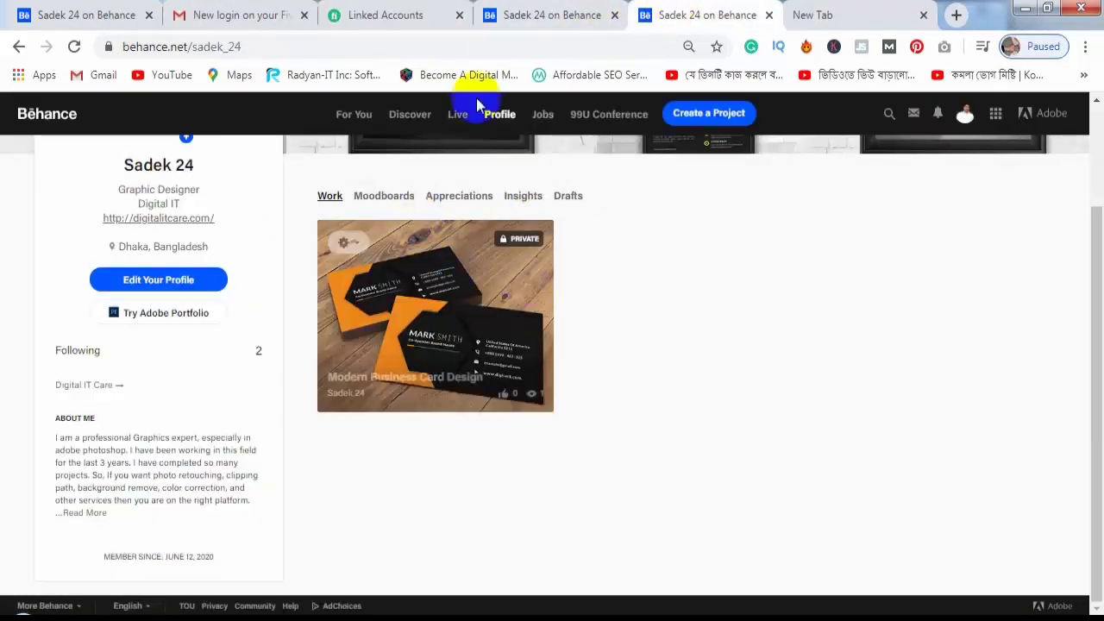
left_click(435, 8)
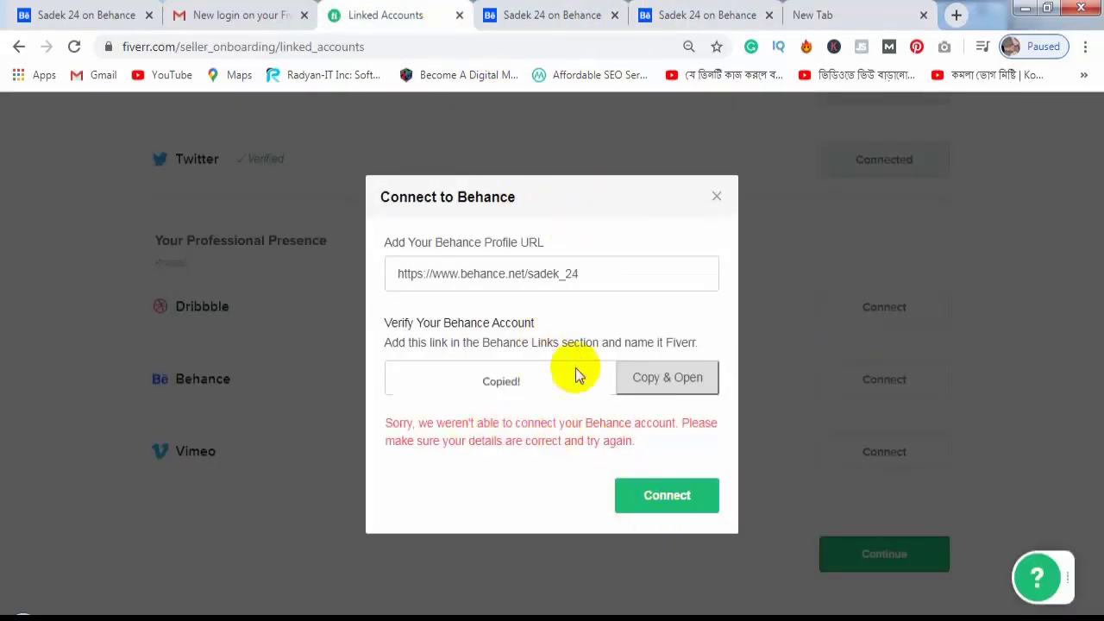
left_click(655, 504)
left_click(591, 224)
Close the Behance dialog and continue to the Account Security step.
left_click(719, 201)
scroll(550, 318, "up", 2)
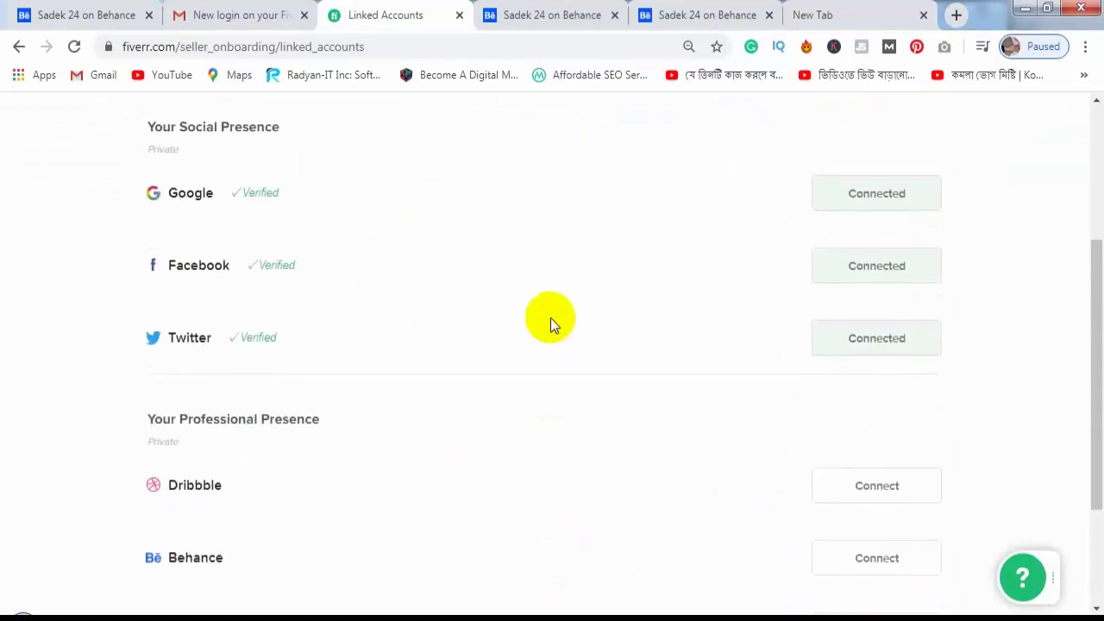
scroll(305, 286, "down", 2)
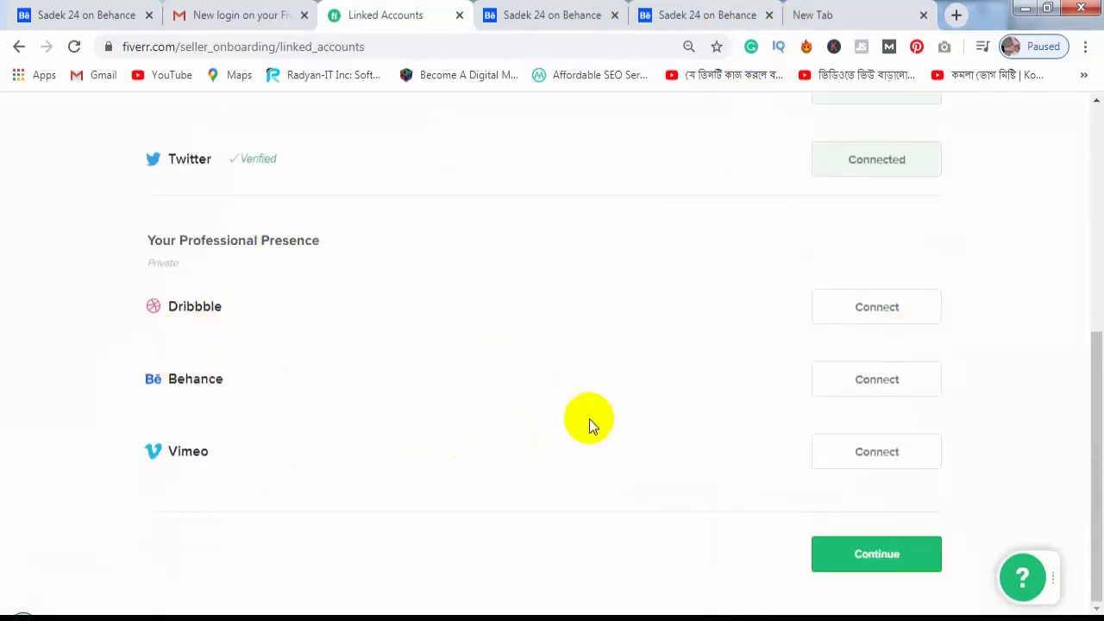
left_click(871, 561)
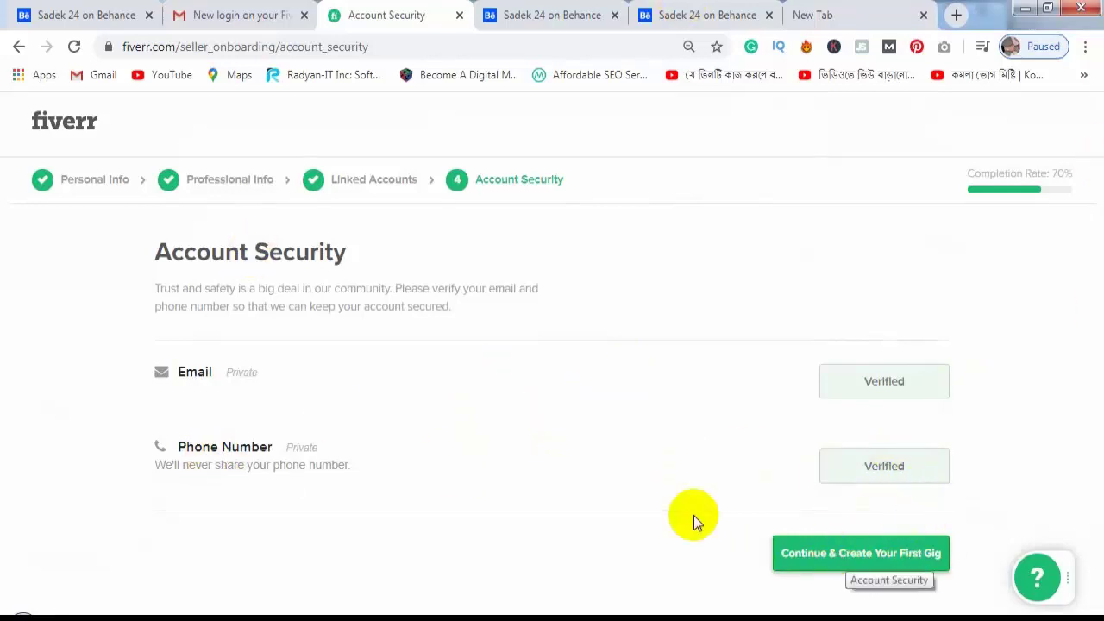
Finish seller onboarding at the All Done message and start creating the first gig.
left_click(817, 554)
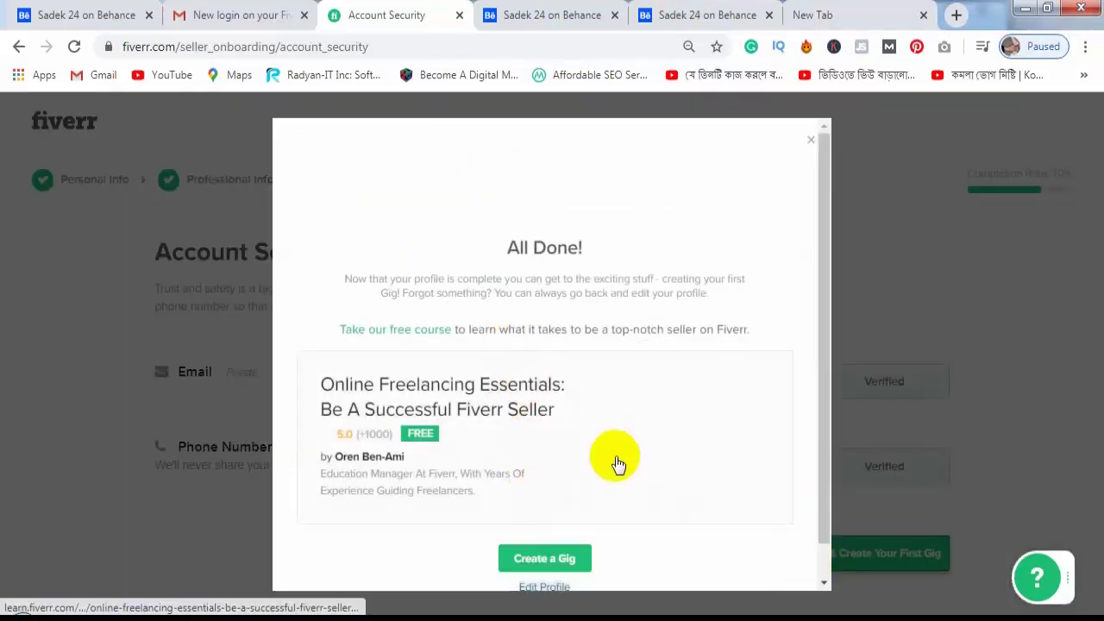
left_click_drag(825, 329, 825, 361)
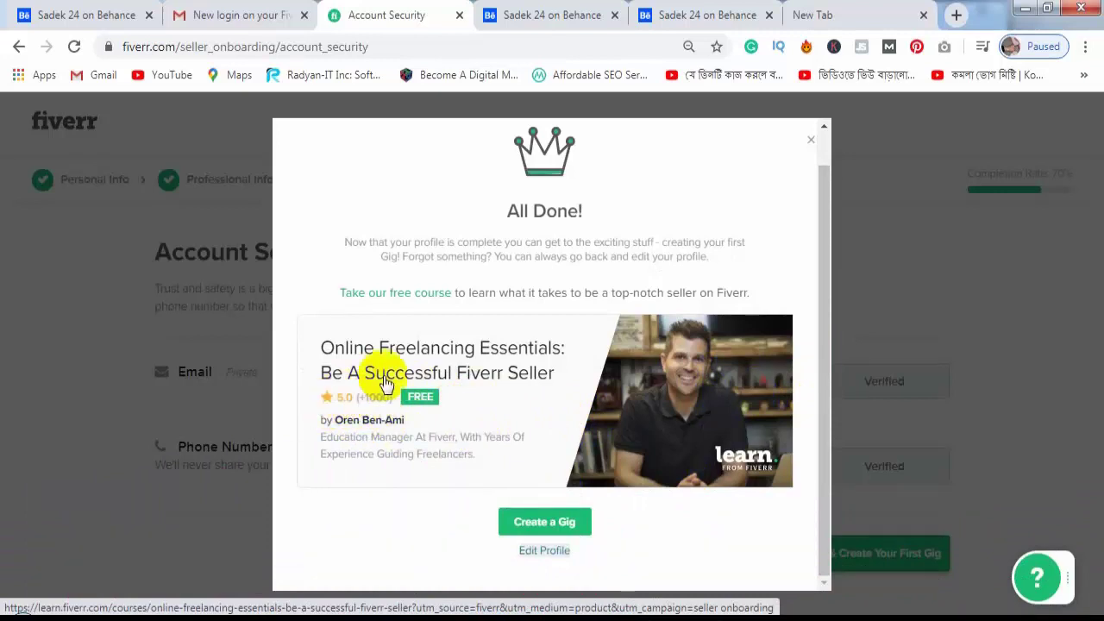
left_click(695, 376)
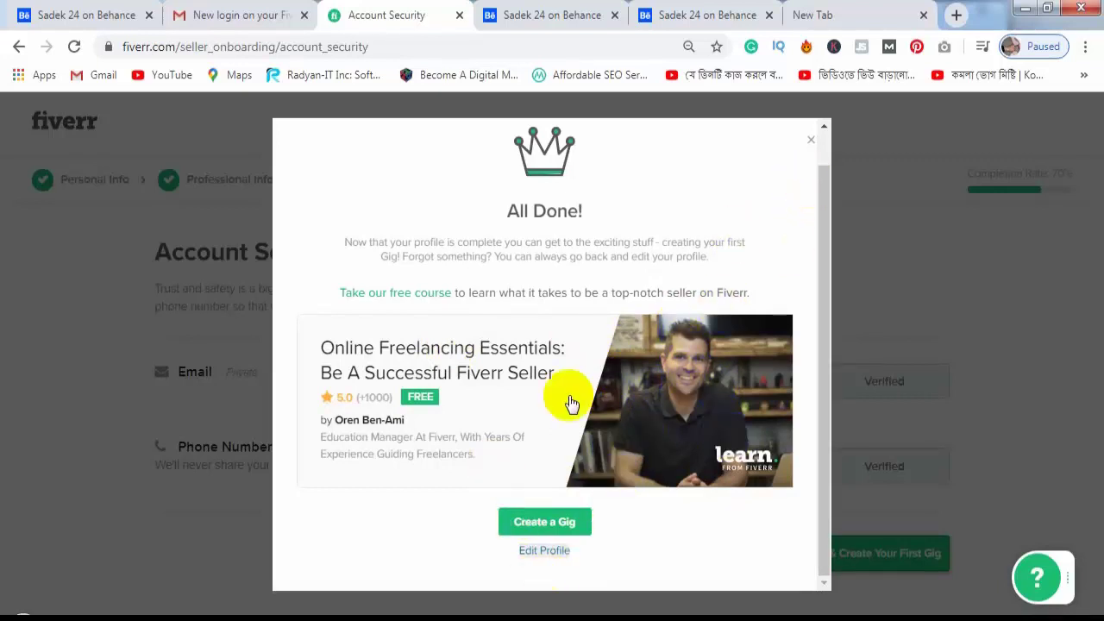
left_click(555, 534)
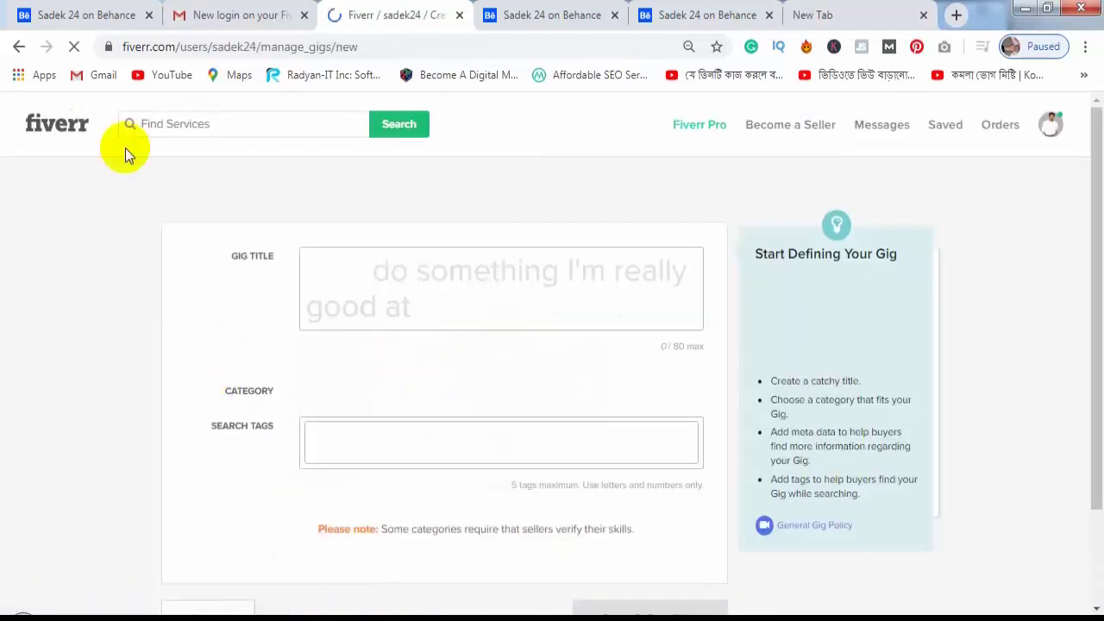
Put the empty Gig Title field on the Overview form into editing.
left_click(401, 285)
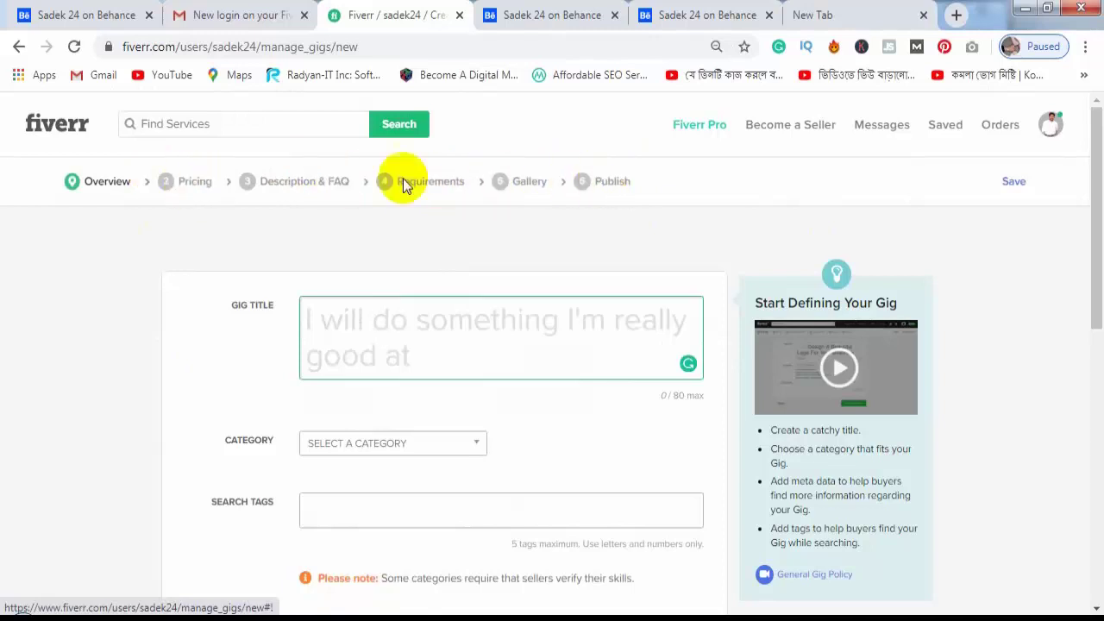
left_click(430, 298)
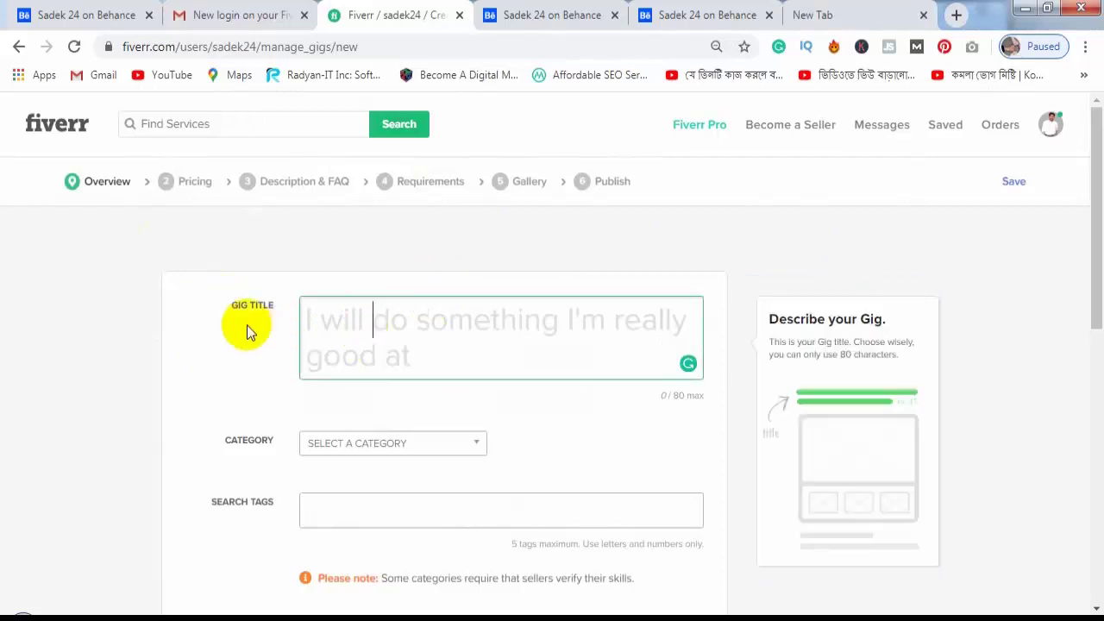
left_click(326, 317)
left_click(360, 320)
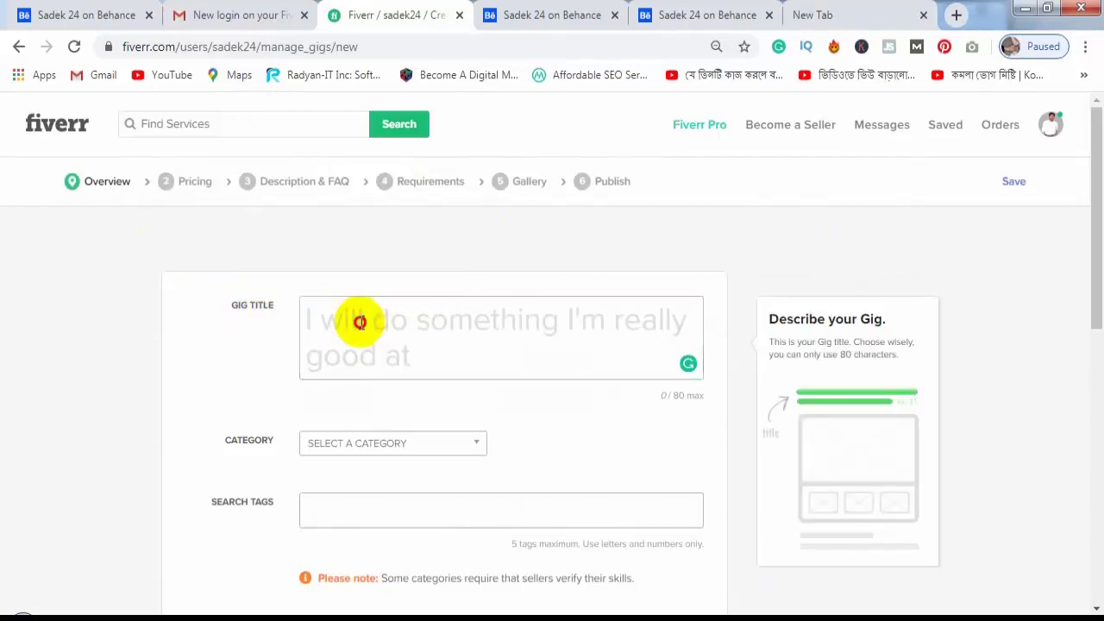
left_click(311, 320)
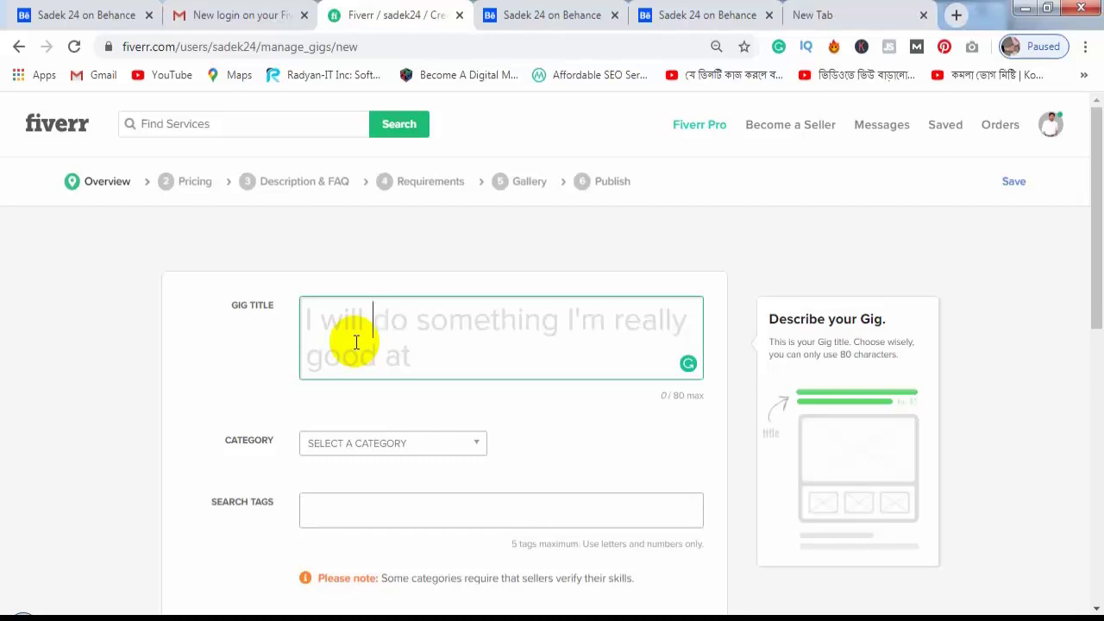
Enter the gig title 'create a perfect flyer like a pro with beautiful design'.
type("flyer")
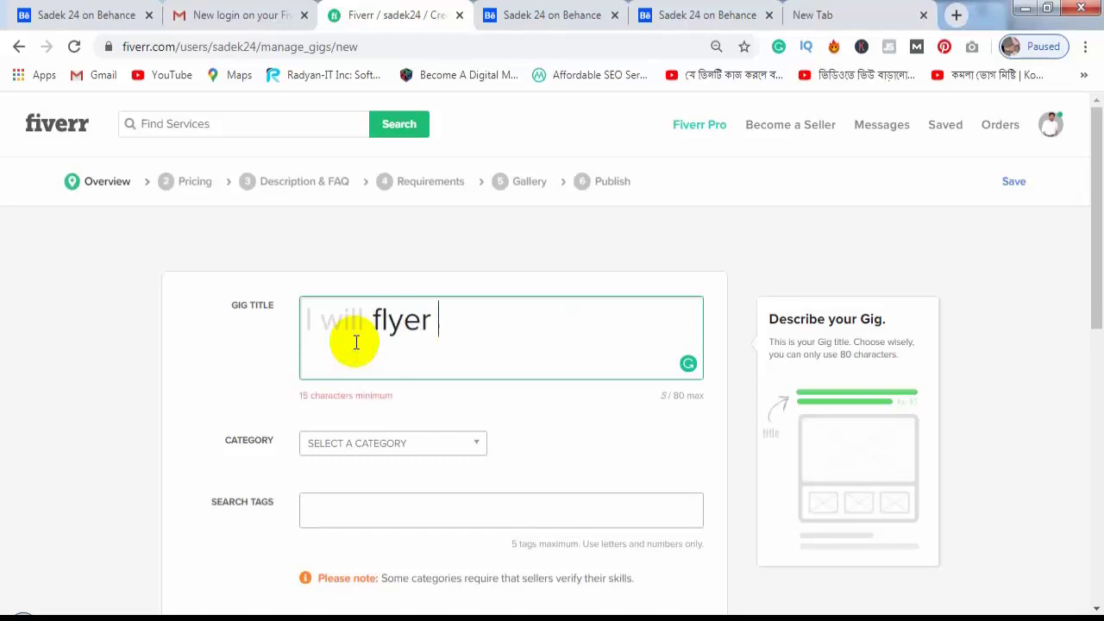
key("BackSpace")
key("BackSpace")
key("BackSpace")
key("BackSpace")
key("BackSpace")
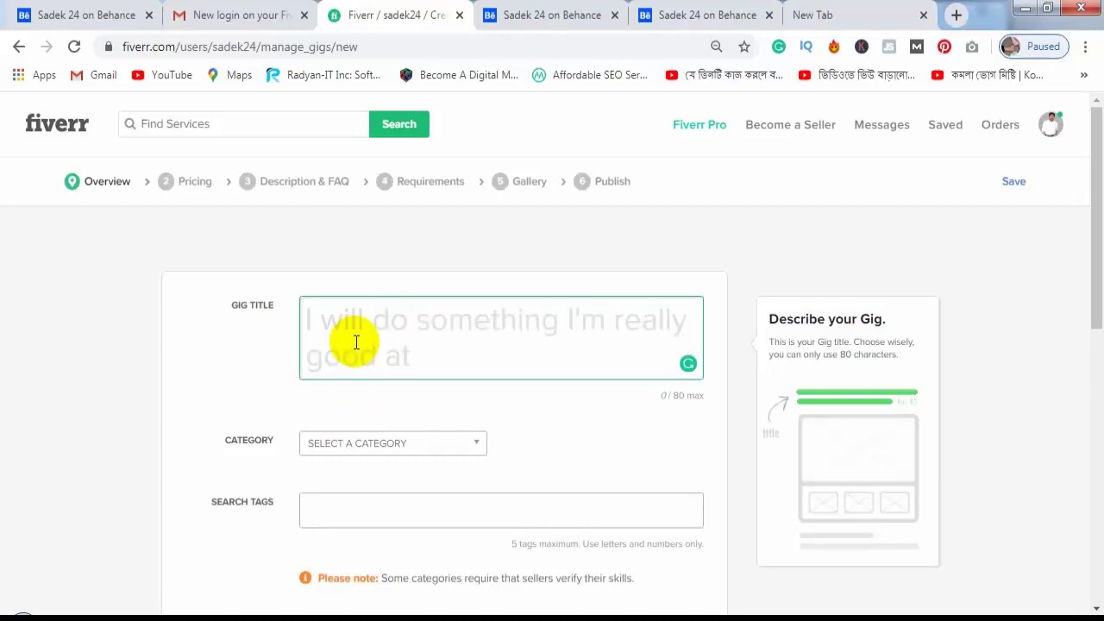
type("creat")
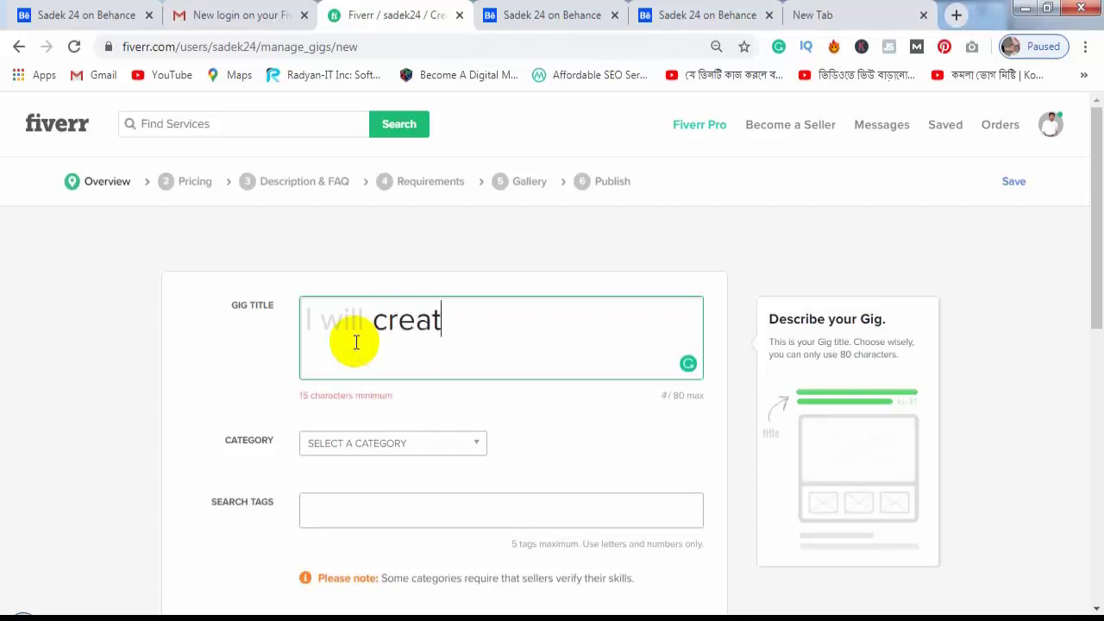
type("e a perf")
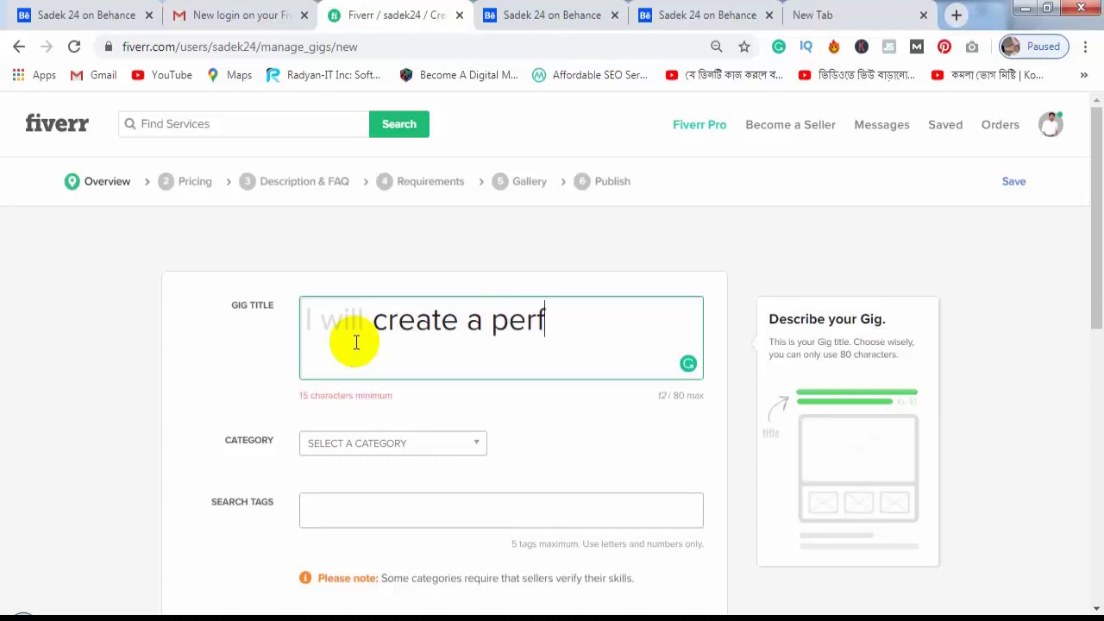
type("ect ")
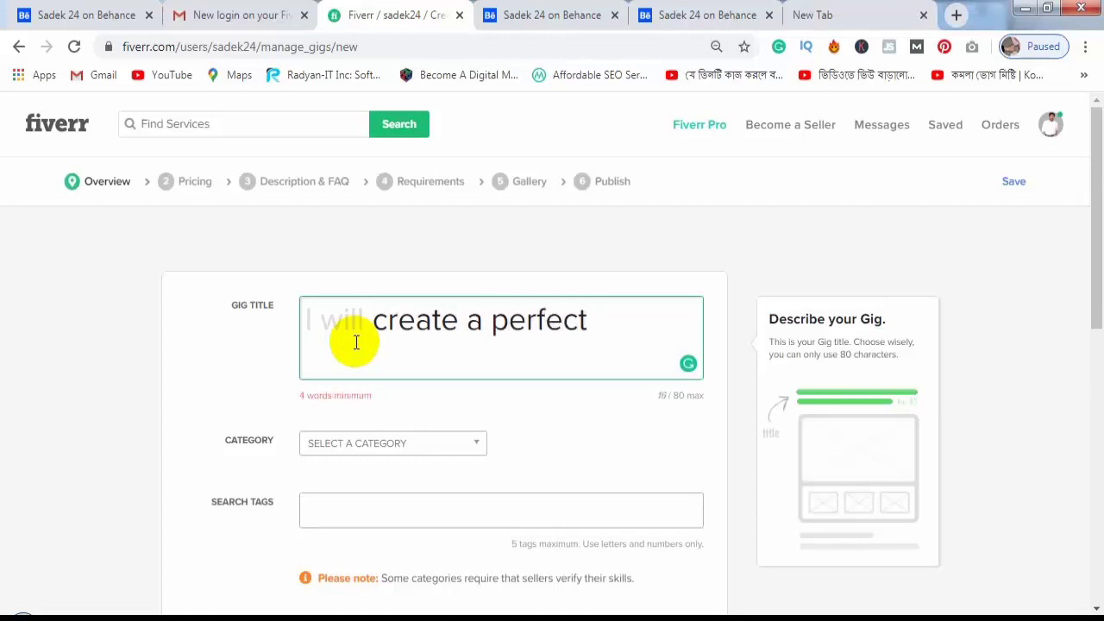
type("flyer l")
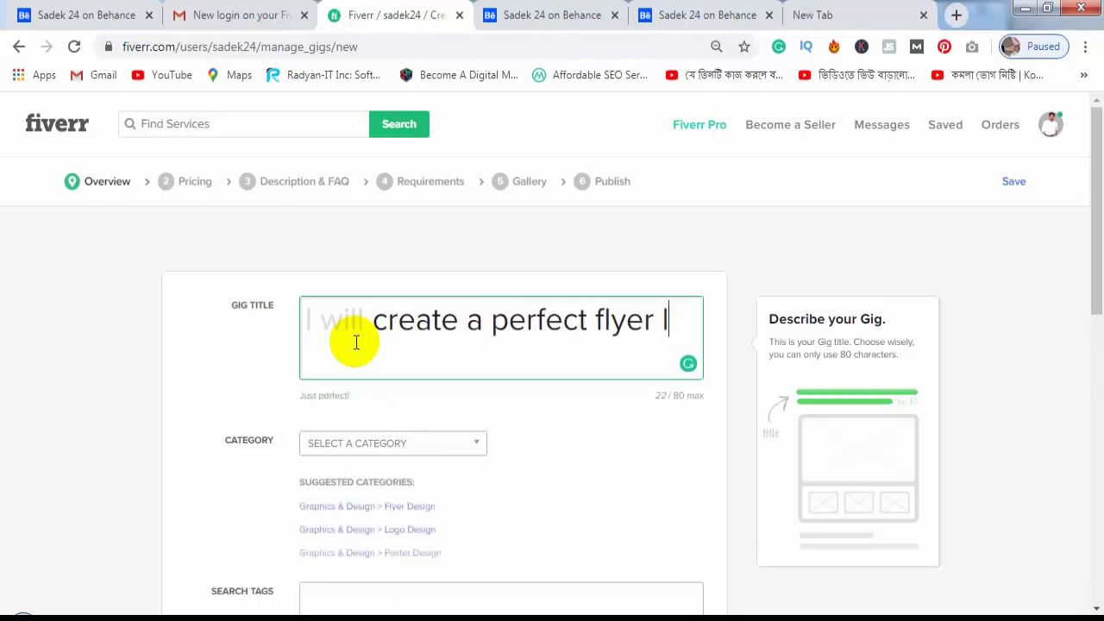
type("ike a pro")
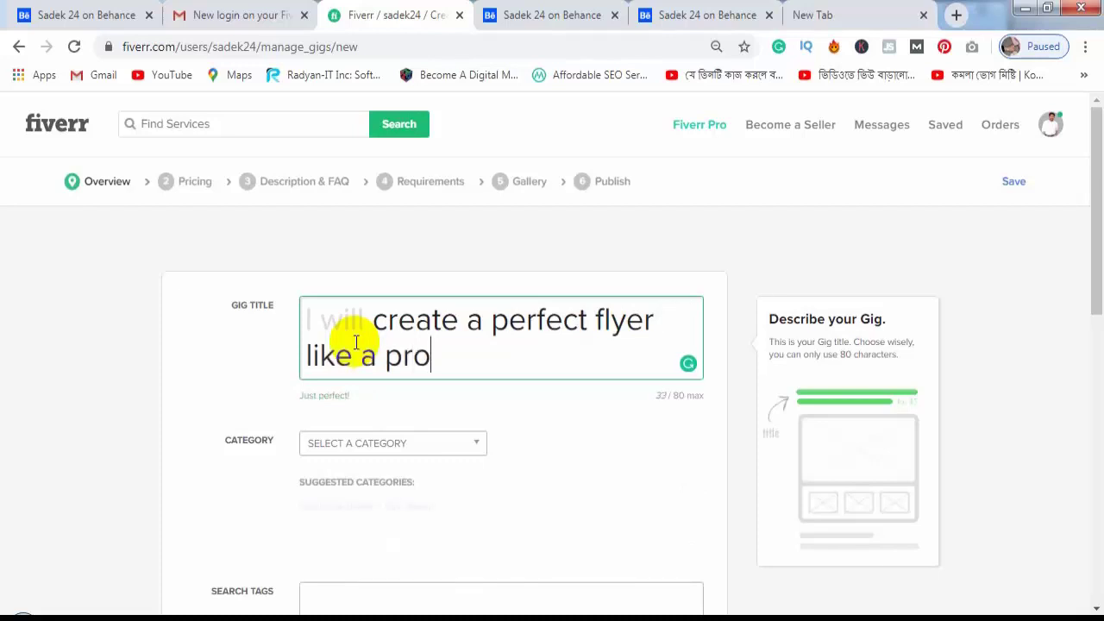
left_click(501, 186)
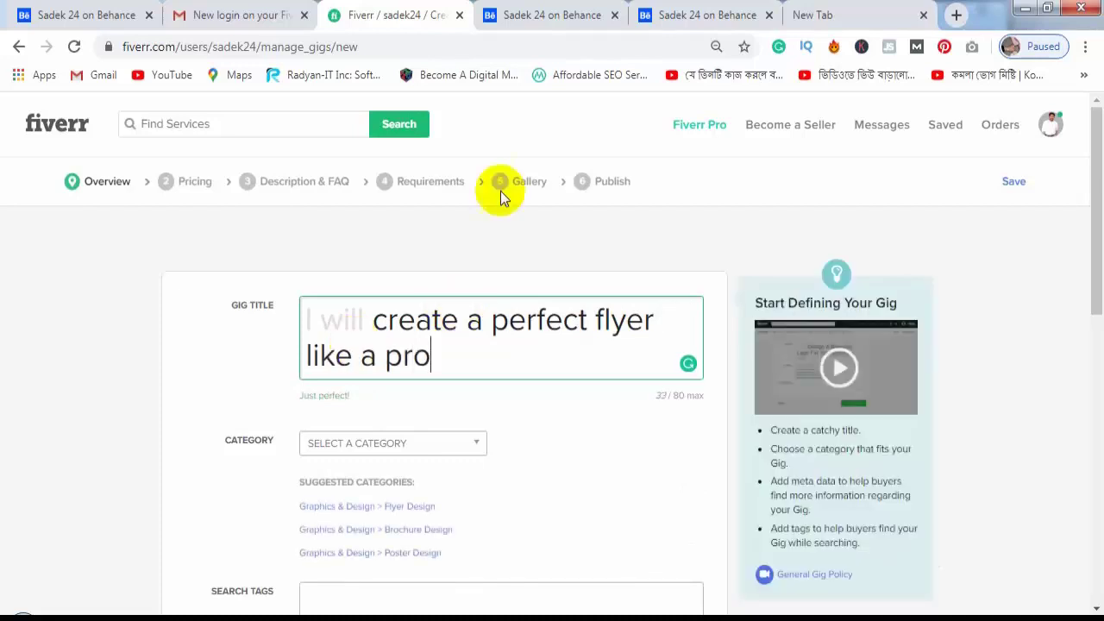
left_click(439, 367)
left_click(431, 8)
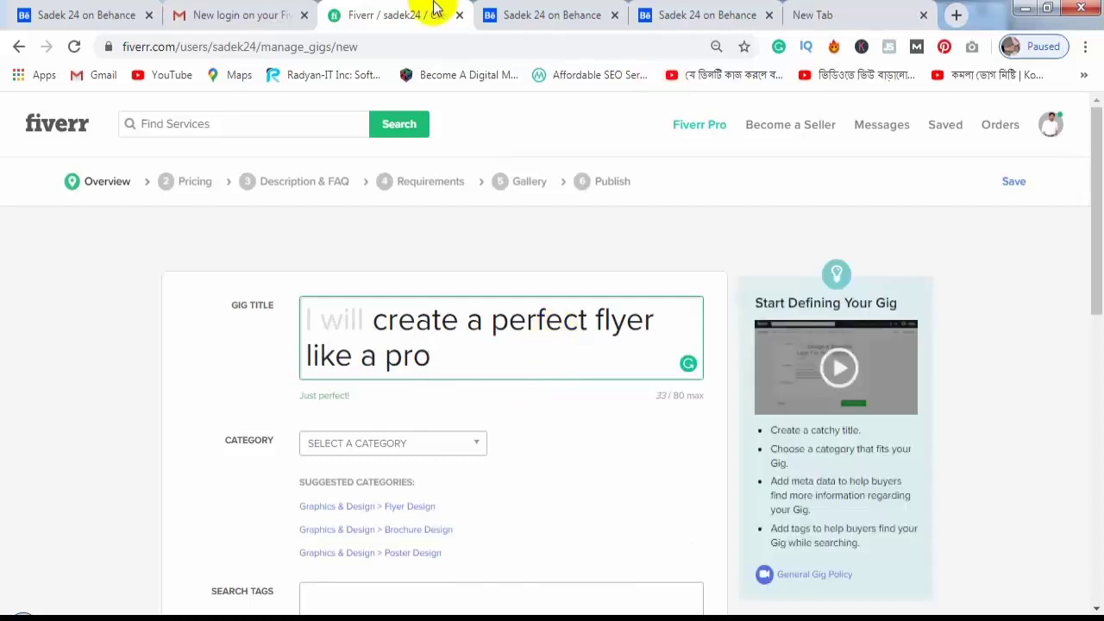
left_click(431, 370)
left_click(86, 173)
left_click(506, 374)
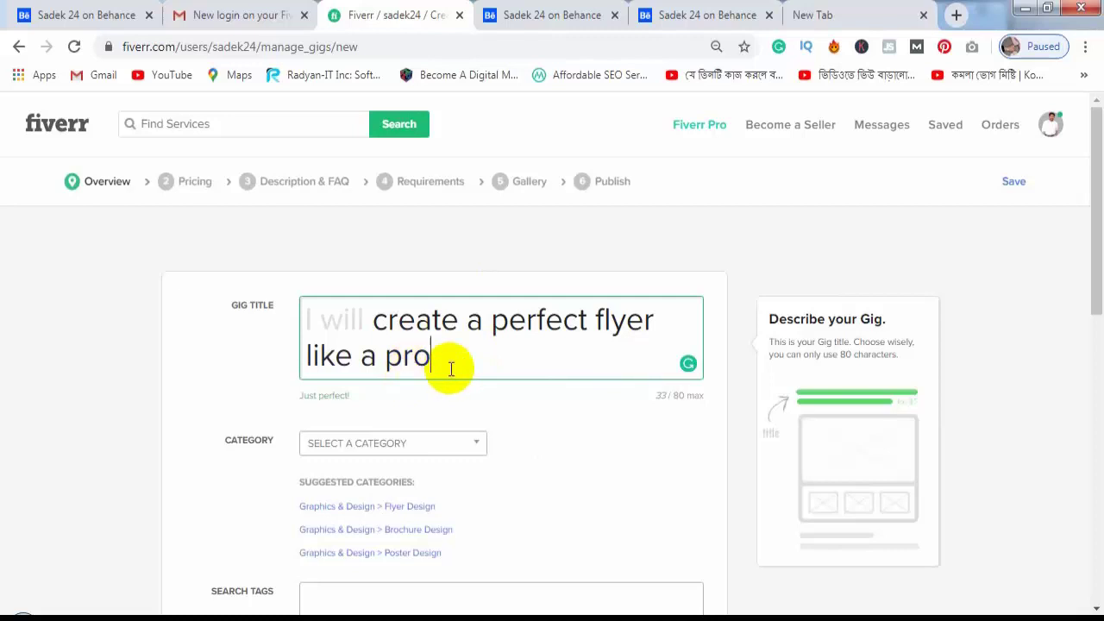
type(" wit")
type("h beaut")
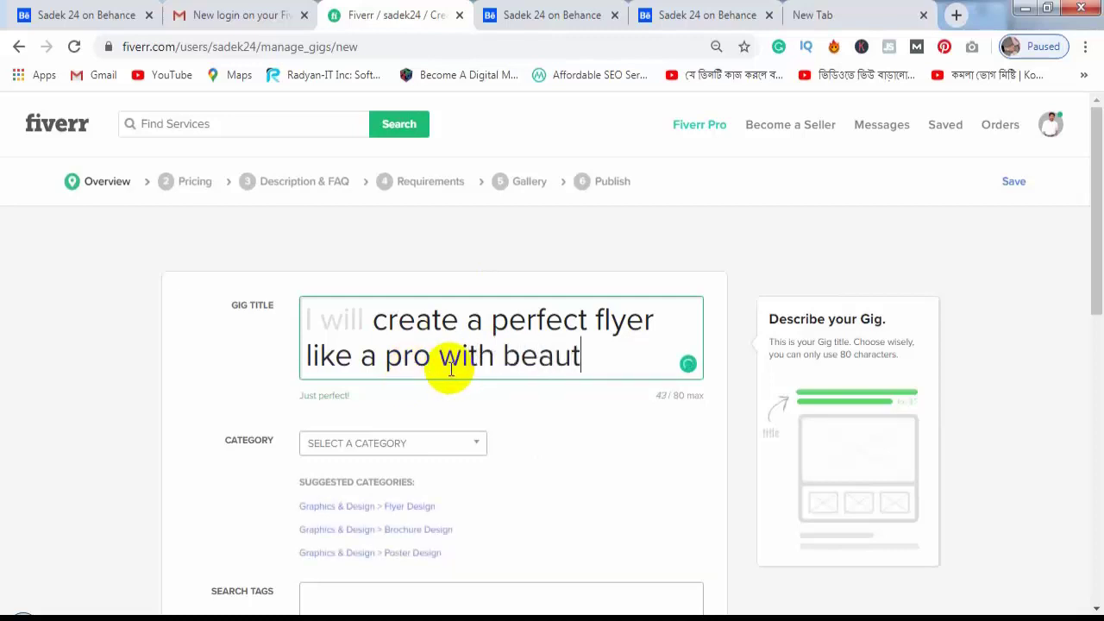
type("iful desi")
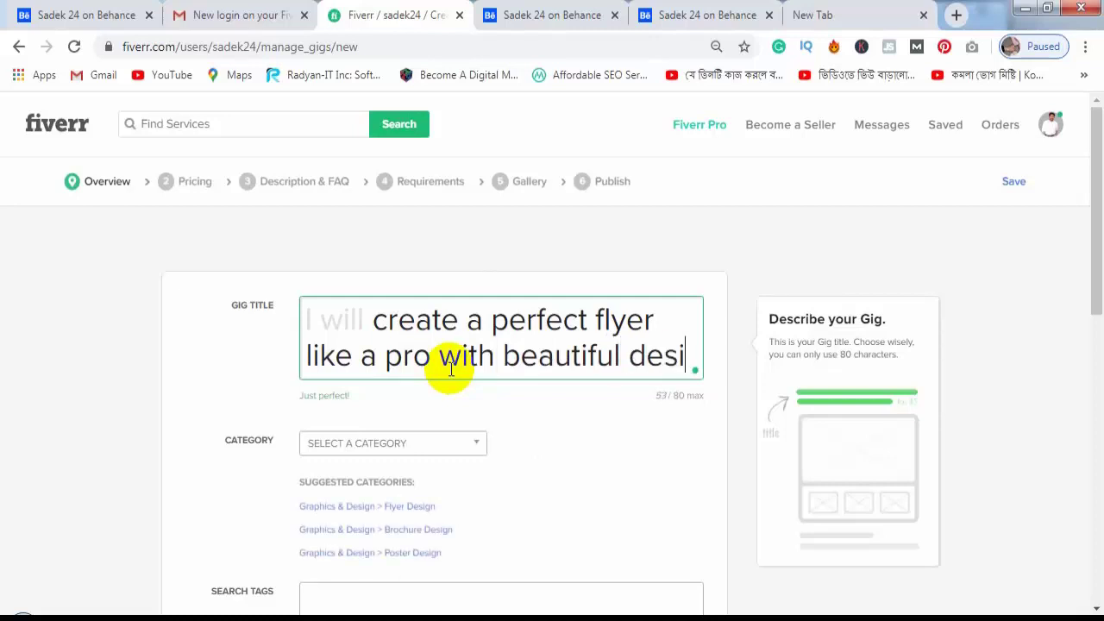
type("gn")
left_click(582, 399)
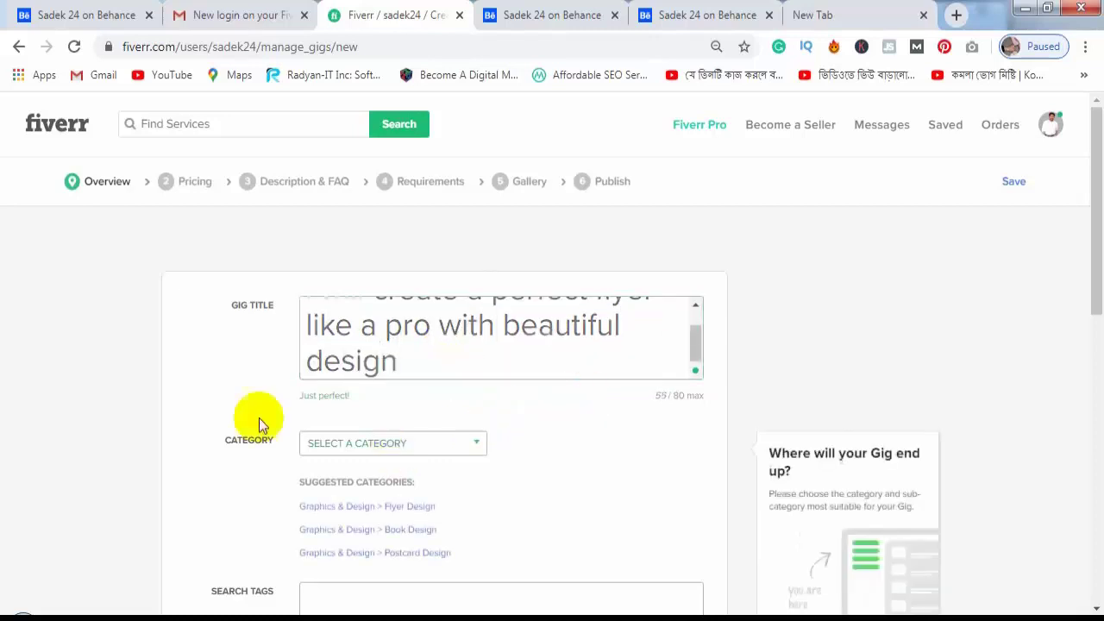
left_click(413, 367)
scroll(335, 407, "down", 1)
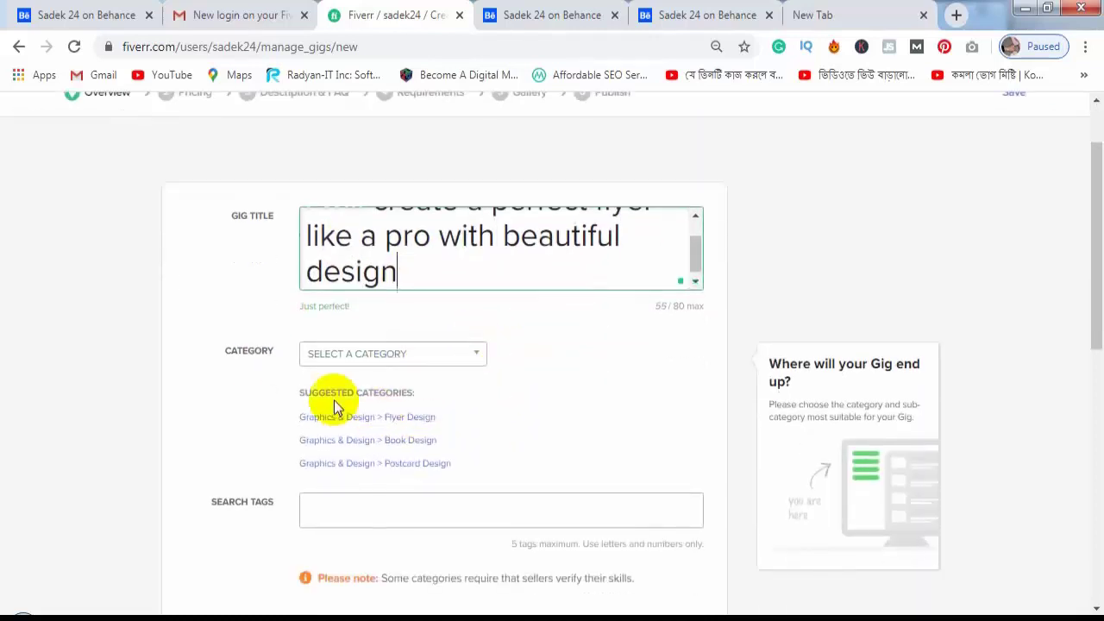
scroll(303, 288, "down", 1)
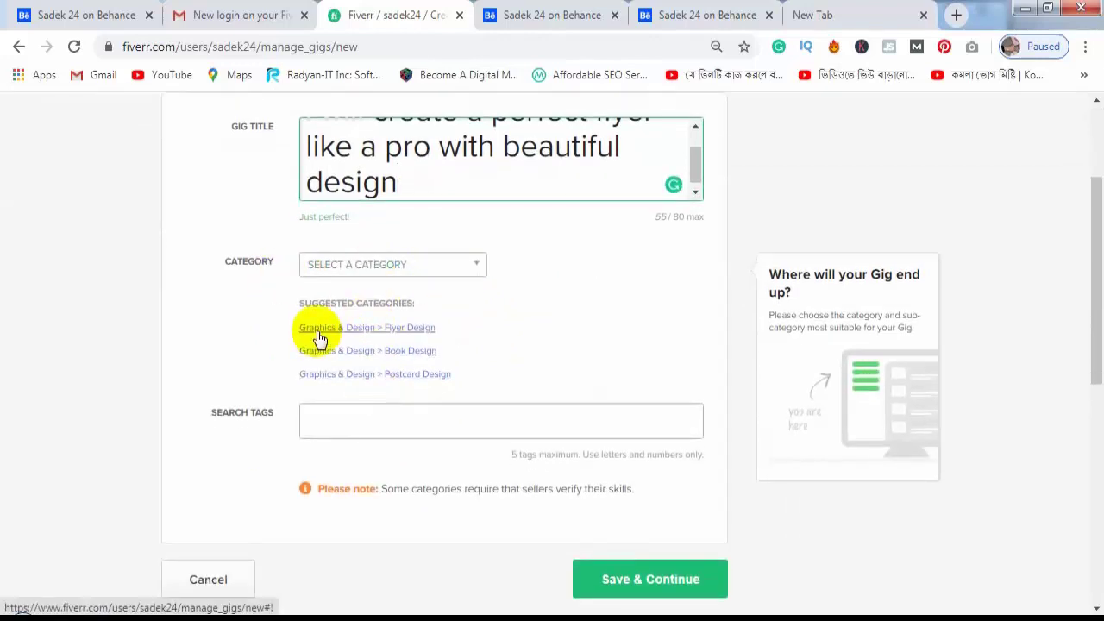
Set the gig category to Graphics & Design > Flyer Design.
left_click(418, 336)
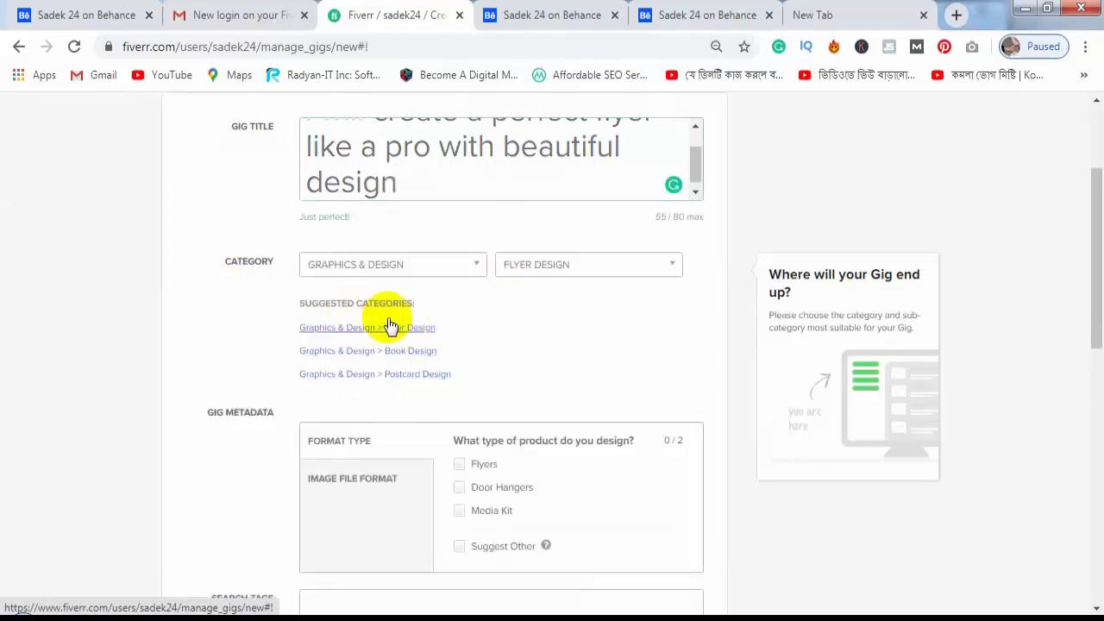
scroll(596, 312, "down", 2)
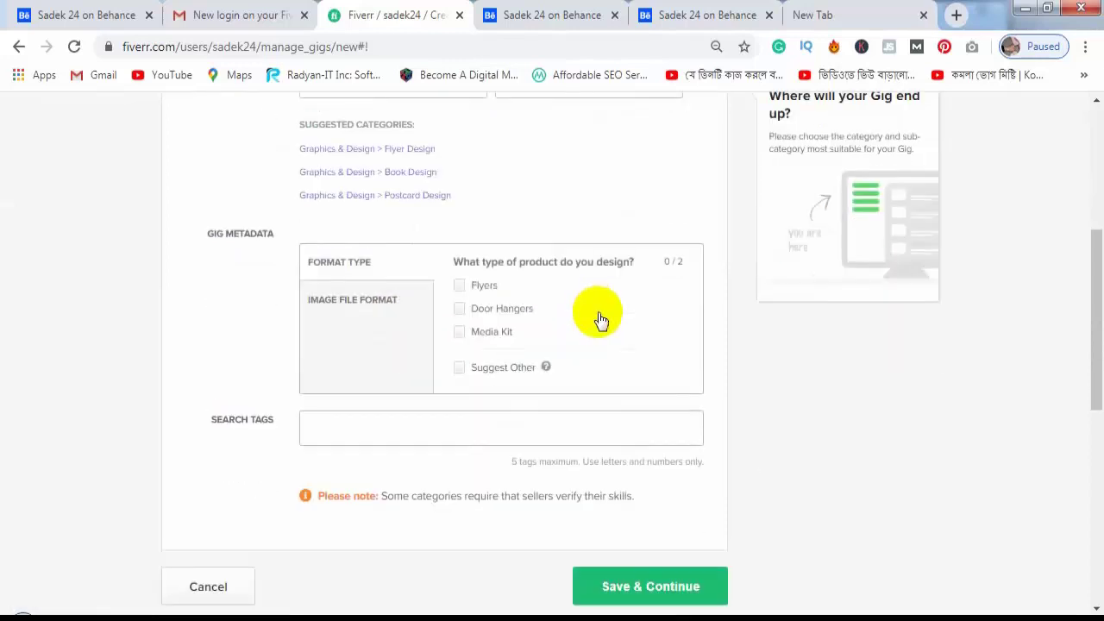
scroll(275, 426, "up", 2)
scroll(223, 417, "down", 1)
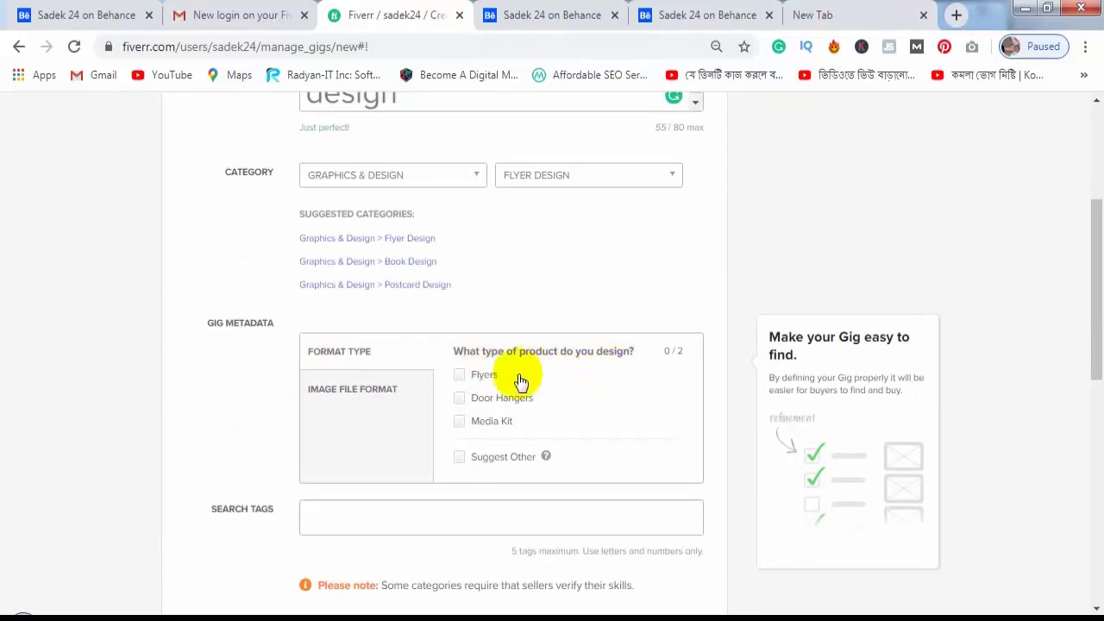
Tick Flyers as the Format Type in Gig Metadata.
left_click(464, 378)
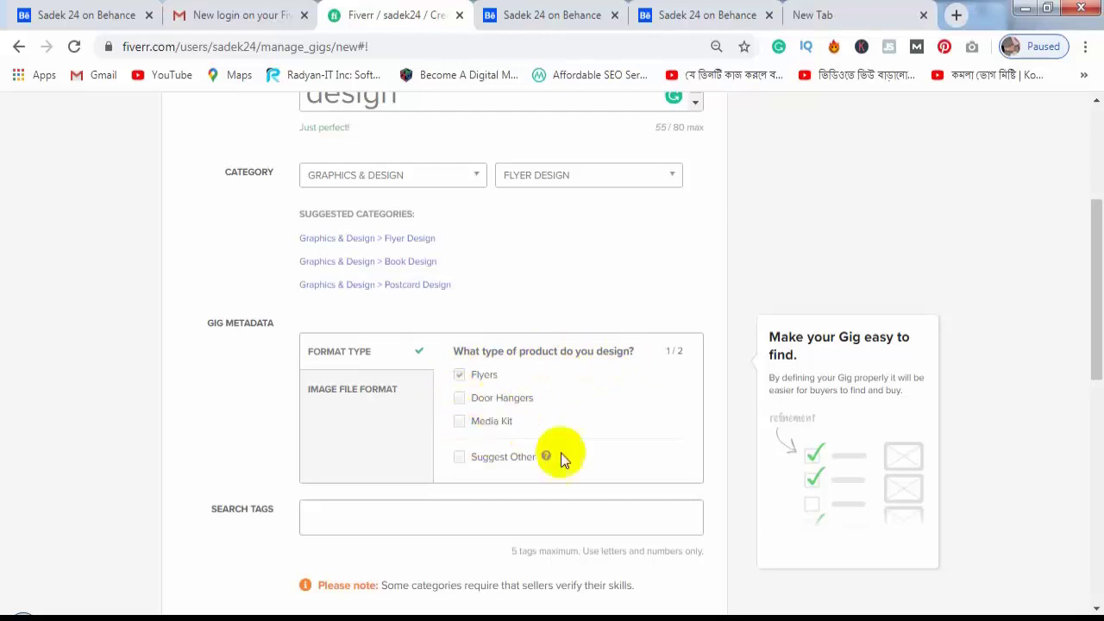
scroll(503, 432, "down", 1)
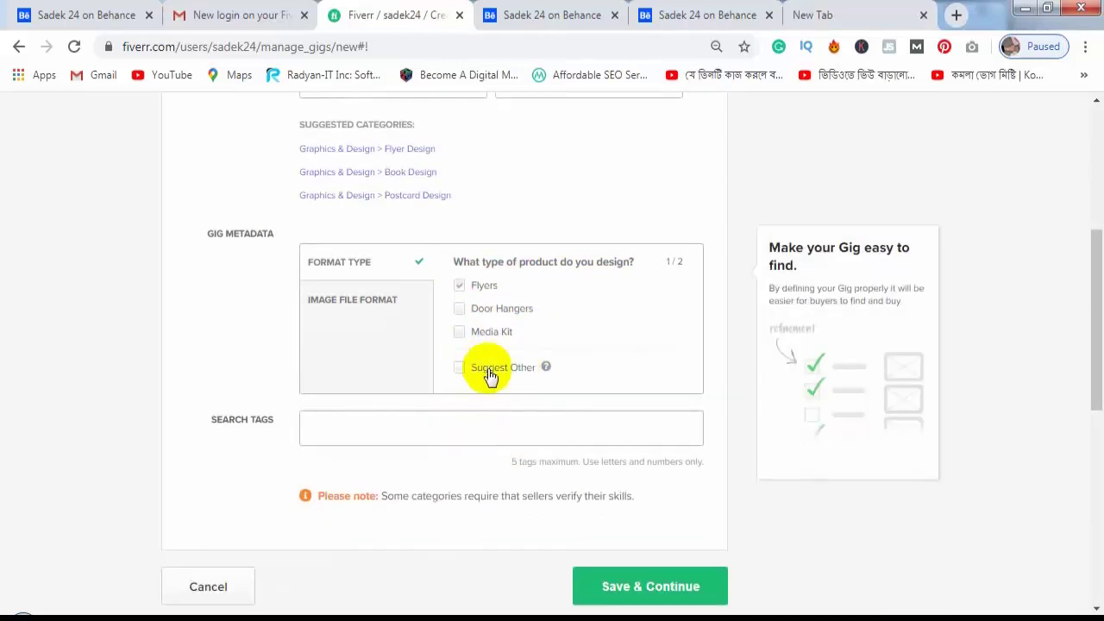
left_click(460, 373)
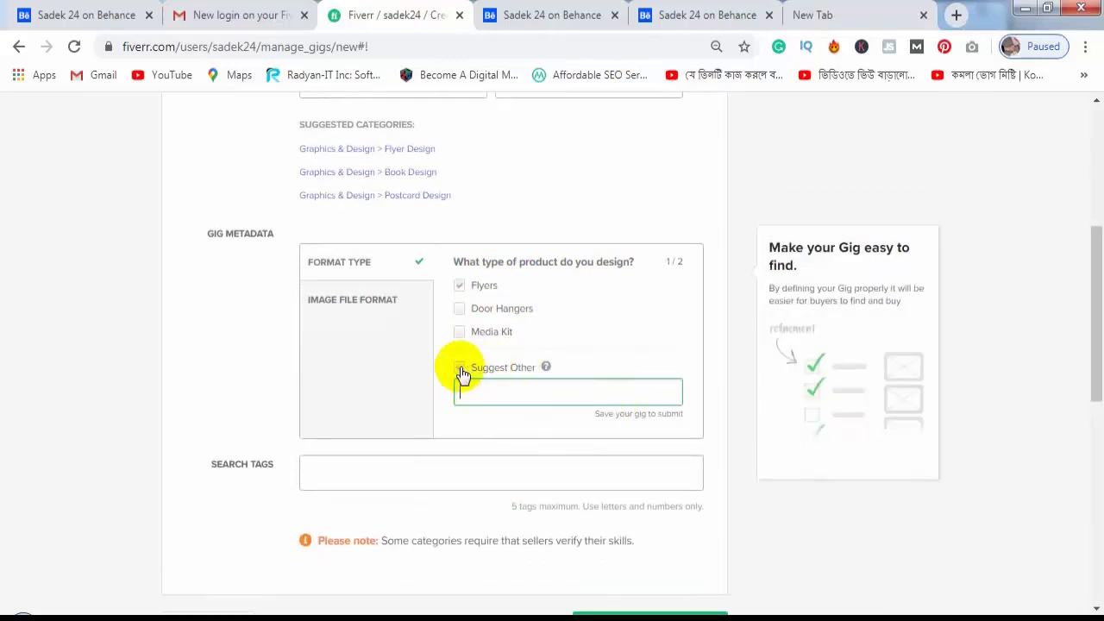
left_click(460, 372)
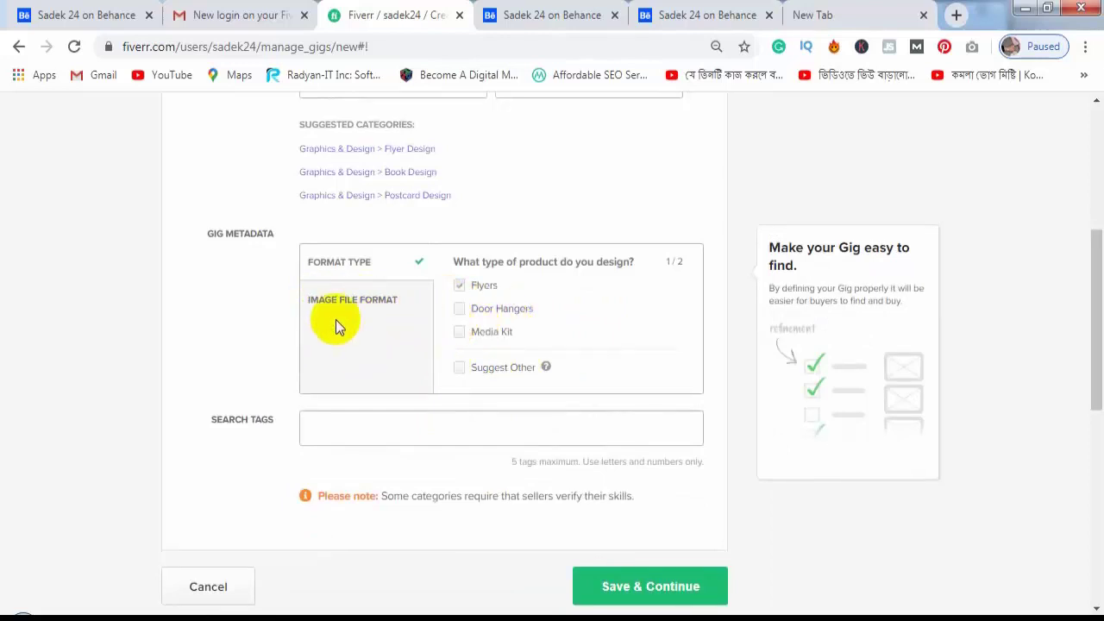
Tick AI, JPG, PDF, PNG and PSD as the image file formats.
left_click(372, 303)
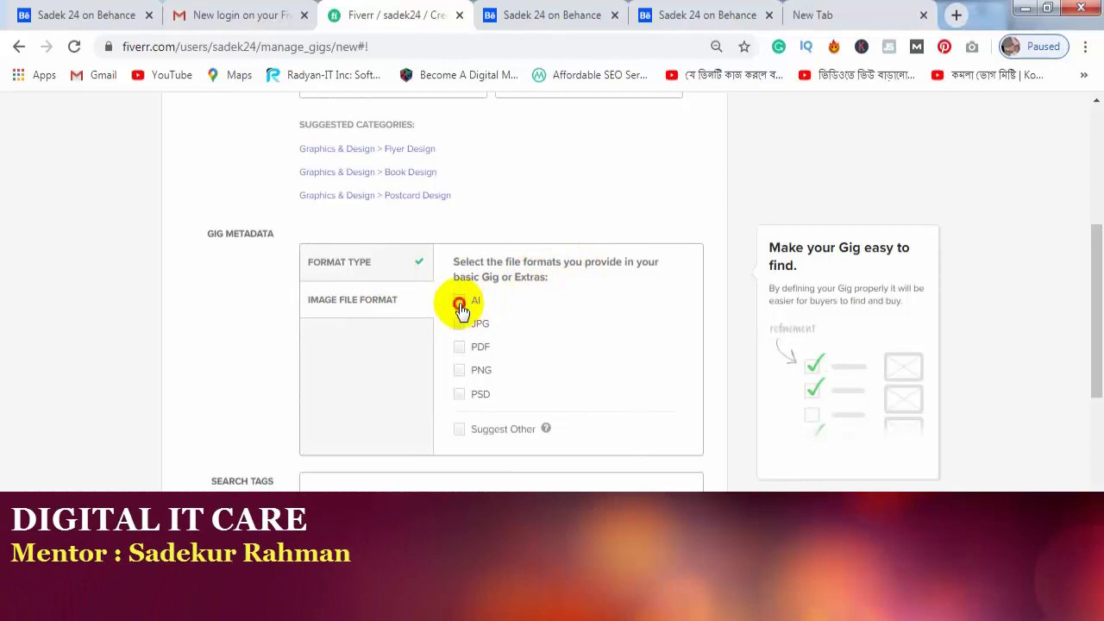
left_click(459, 301)
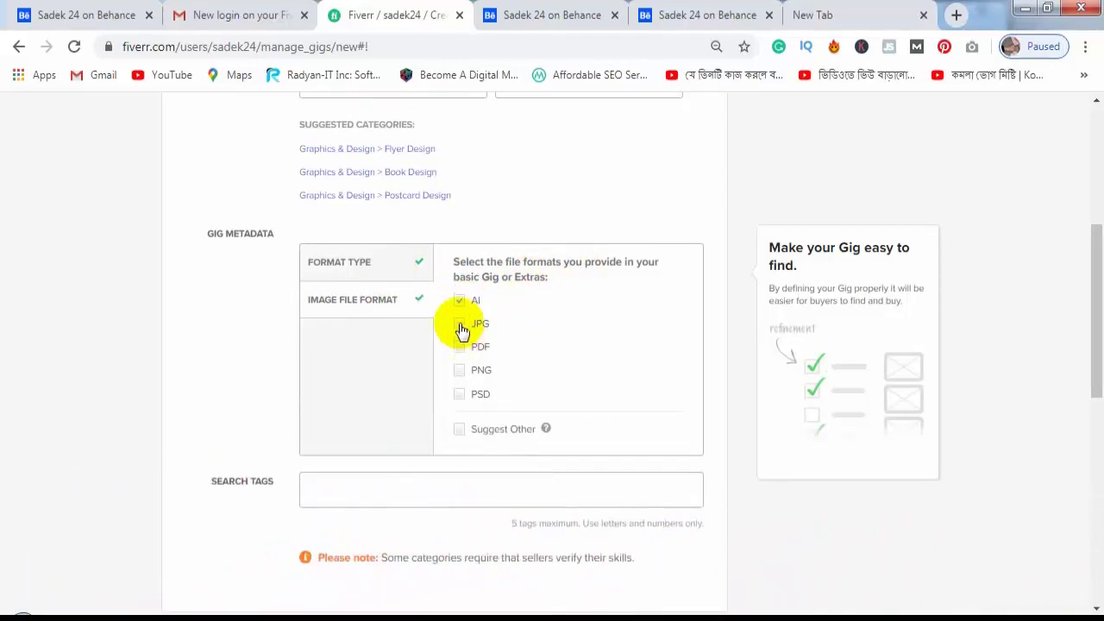
left_click(459, 324)
left_click(459, 347)
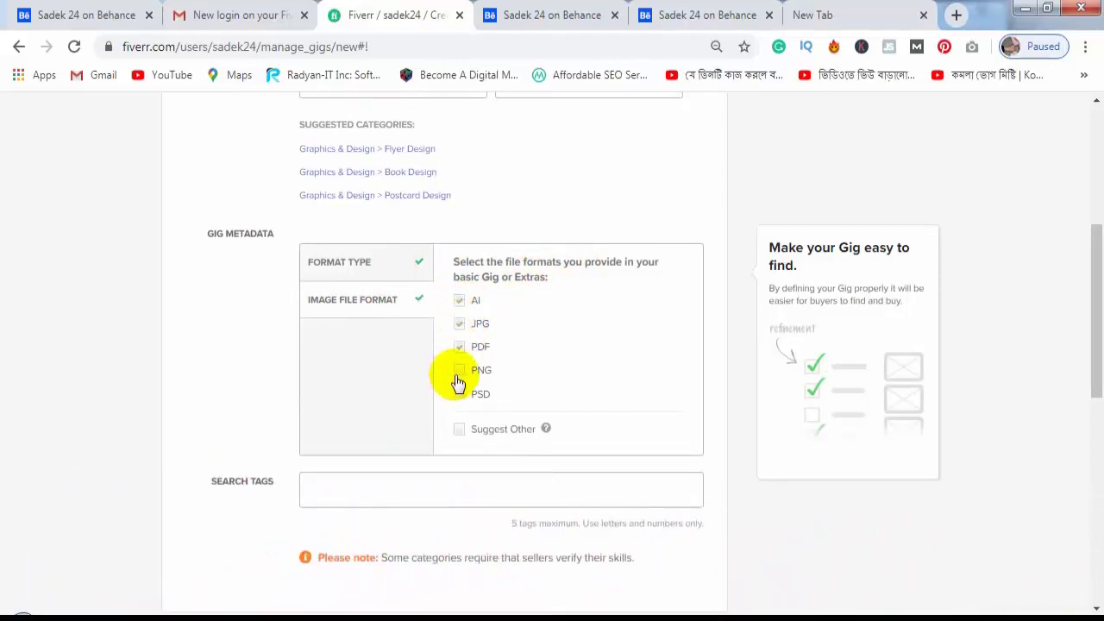
left_click(459, 371)
left_click(464, 398)
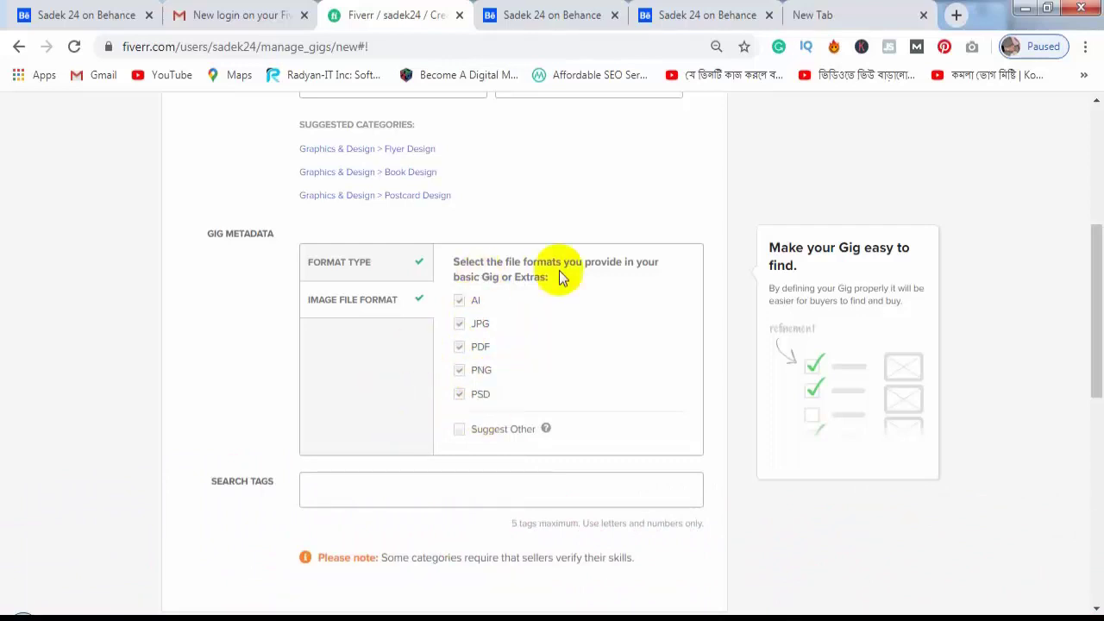
scroll(558, 270, "down", 2)
scroll(437, 359, "up", 1)
scroll(493, 352, "up", 4)
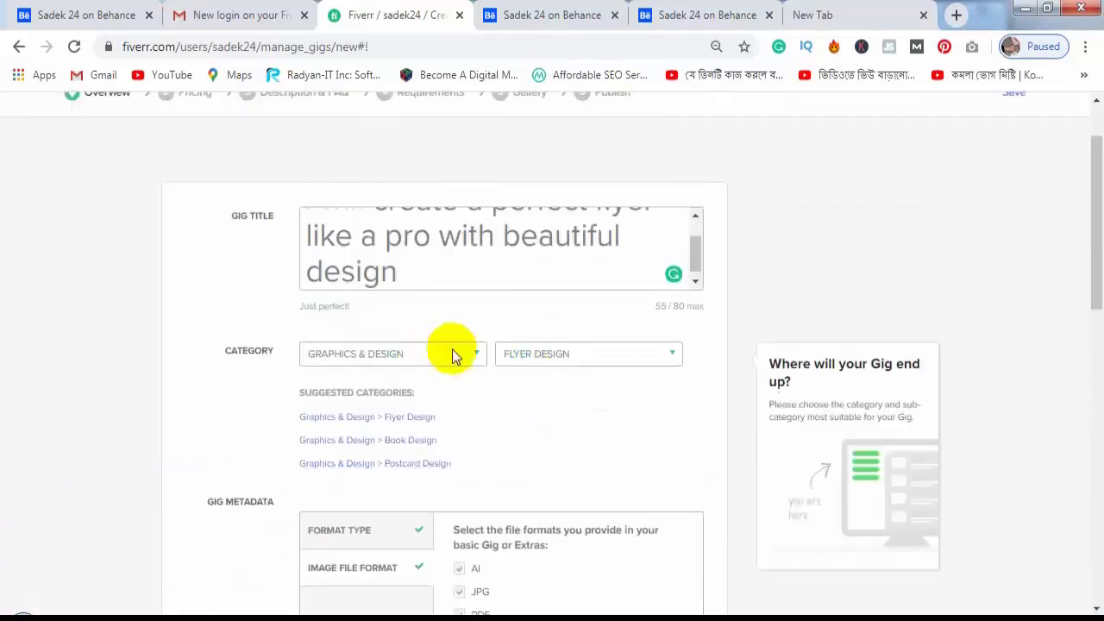
scroll(561, 414, "down", 5)
scroll(394, 403, "down", 3)
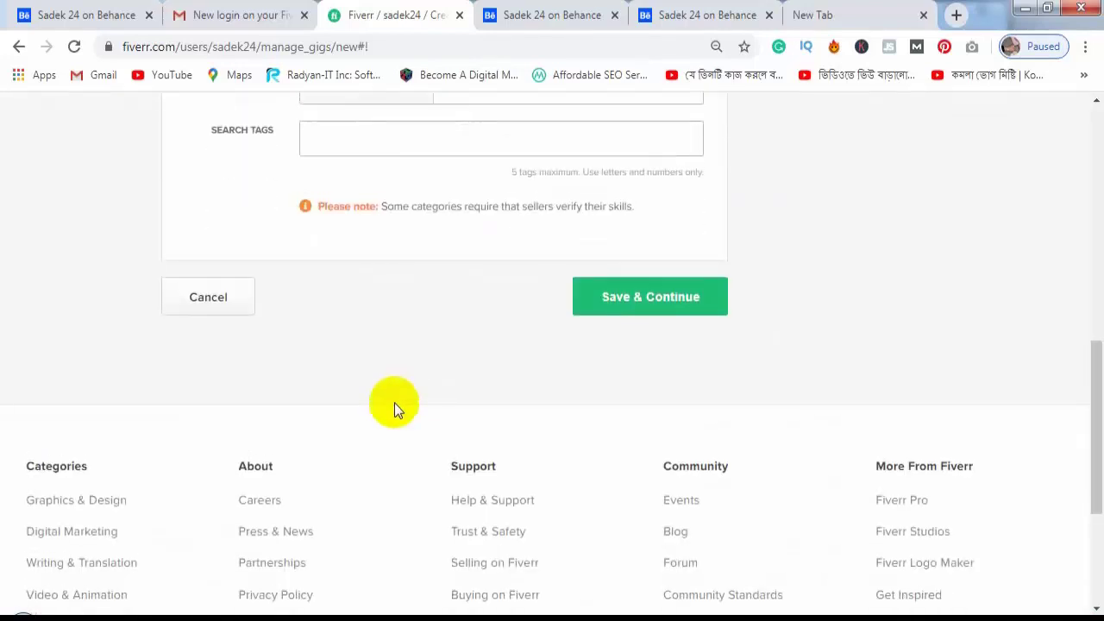
scroll(371, 345, "up", 2)
left_click(382, 313)
Add the search tags FLYER DESIGN and GRAPHIC DESIGN.
scroll(409, 401, "up", 1)
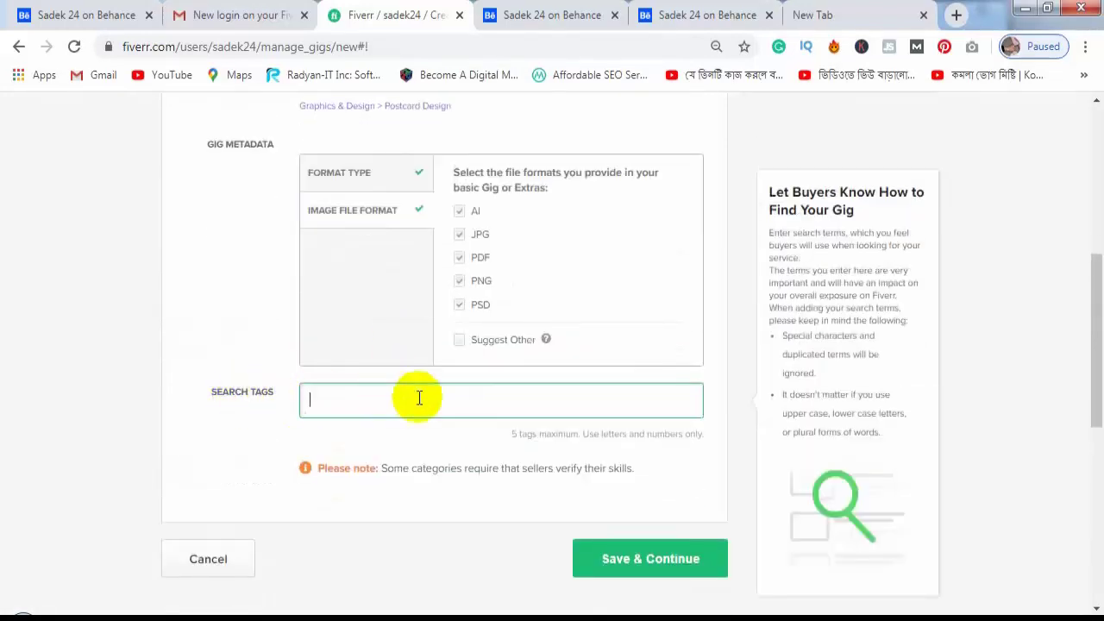
scroll(516, 311, "up", 1)
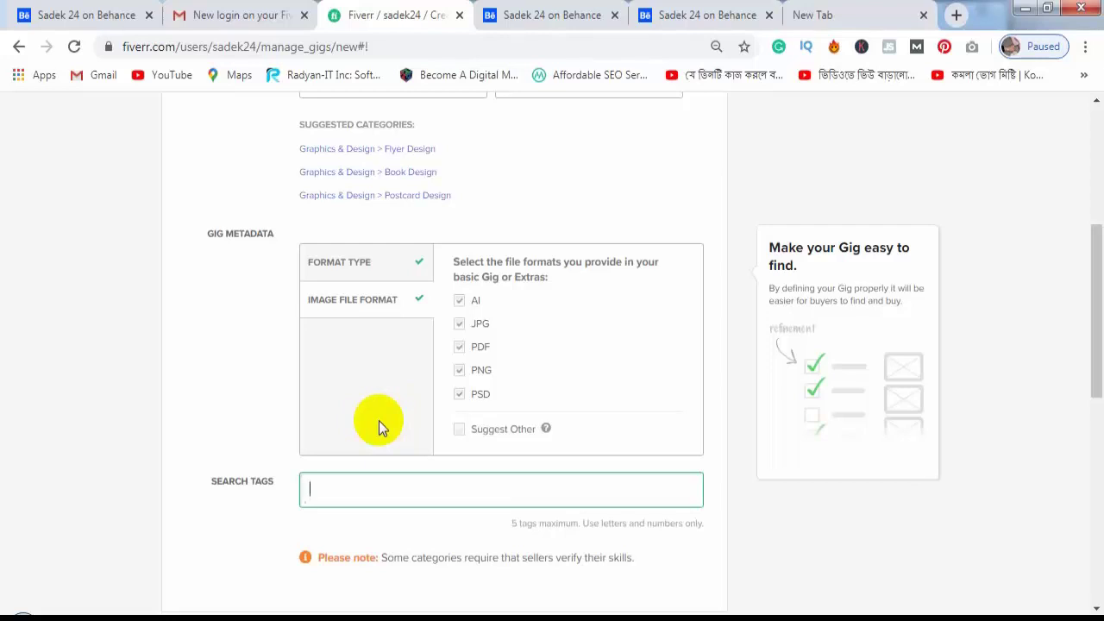
type("flye")
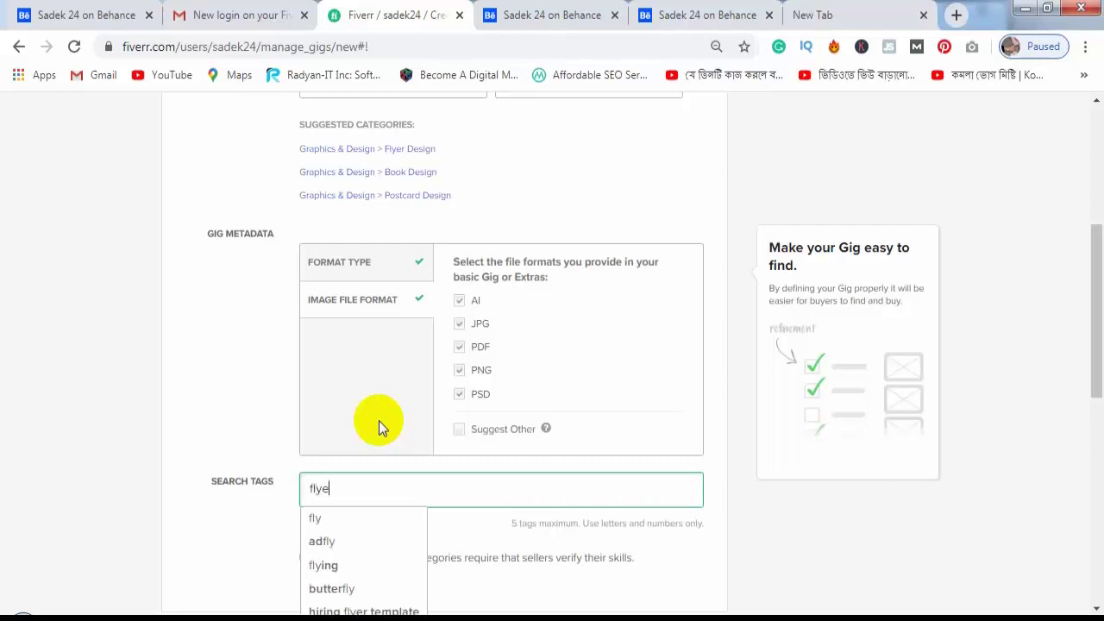
type("r desi")
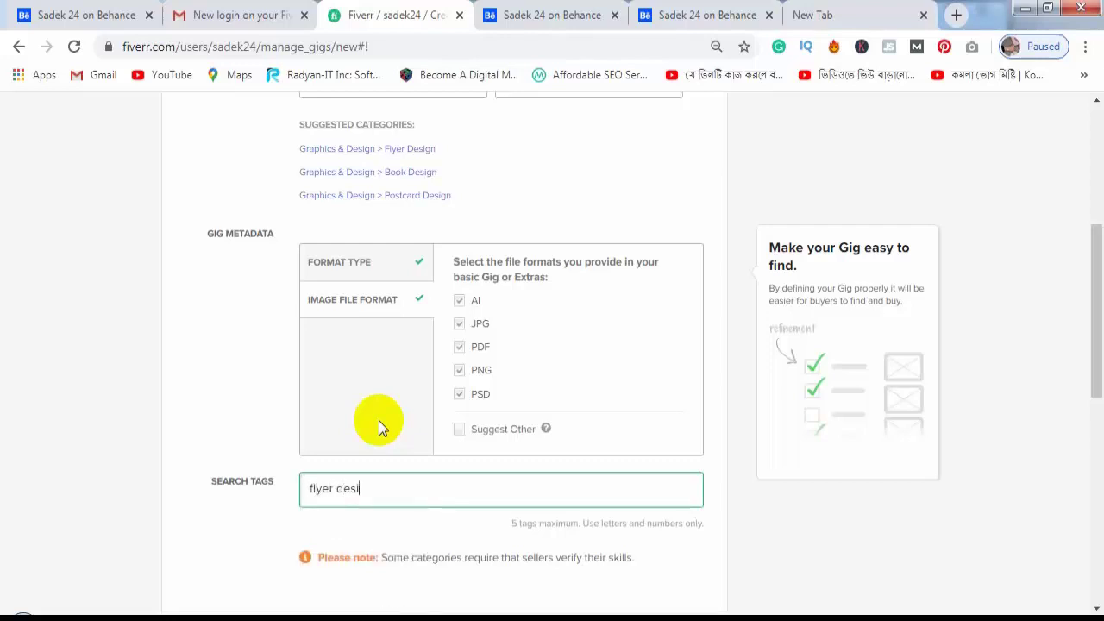
type("gn")
key("Return")
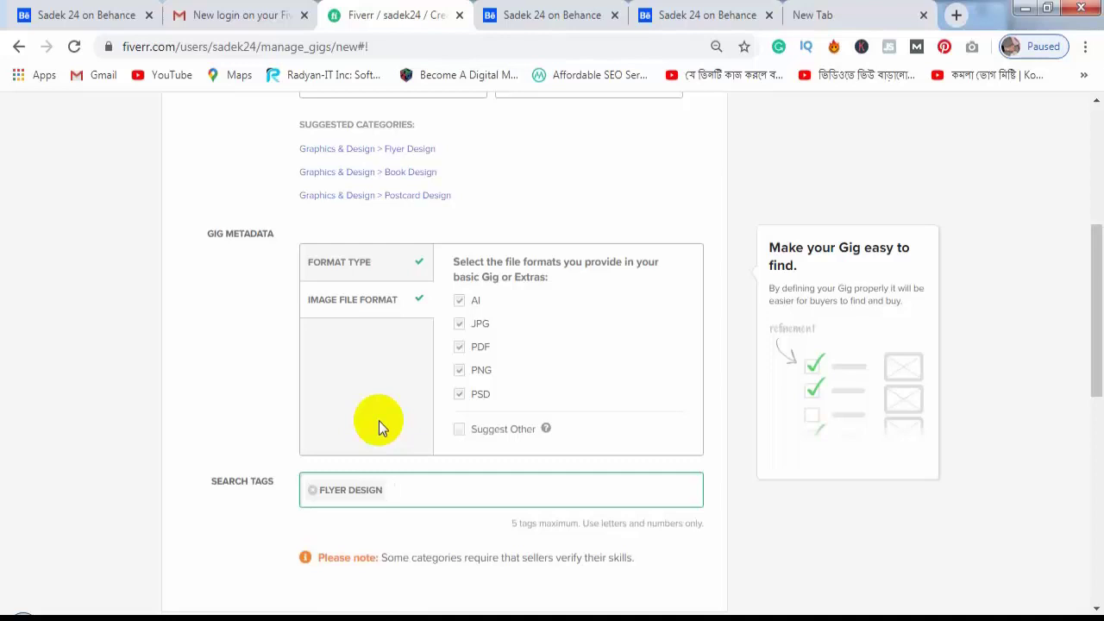
type("graph")
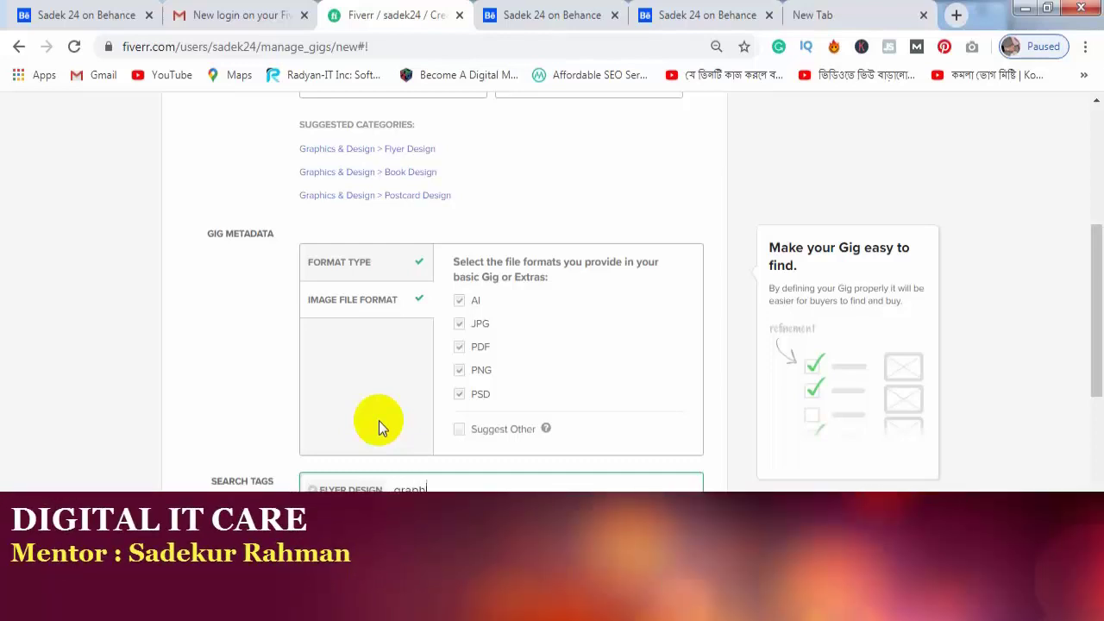
type("ic design")
key("Return")
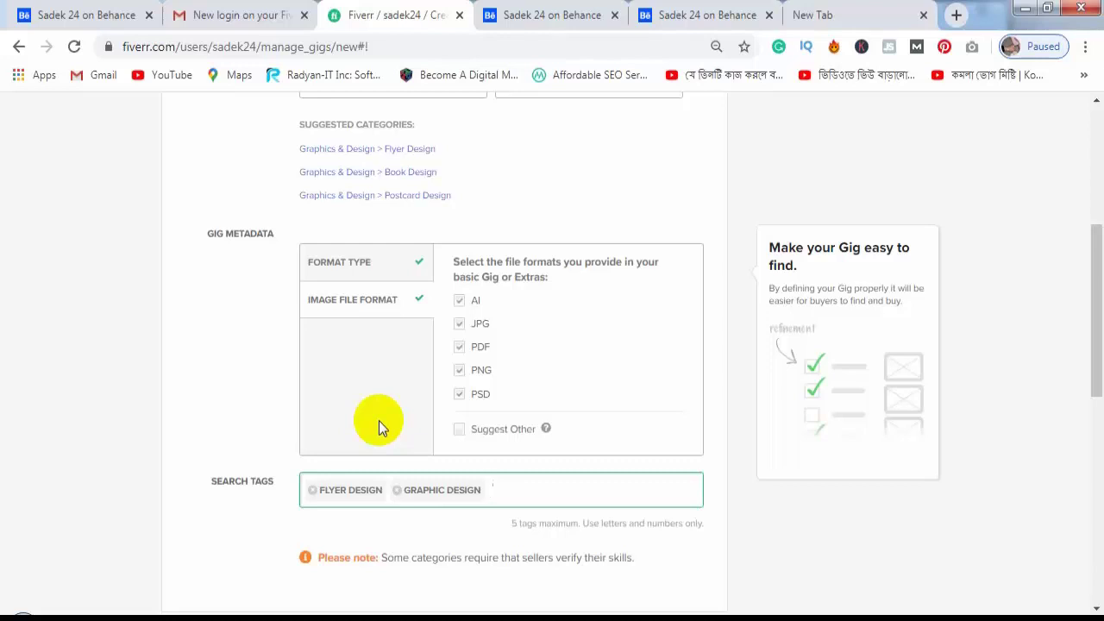
Add the search tags CREATIVE DESIGN, PHOTOSHOP and ILLUSTRATOR.
type("b")
key("BackSpace")
type("cre")
type("ative desig")
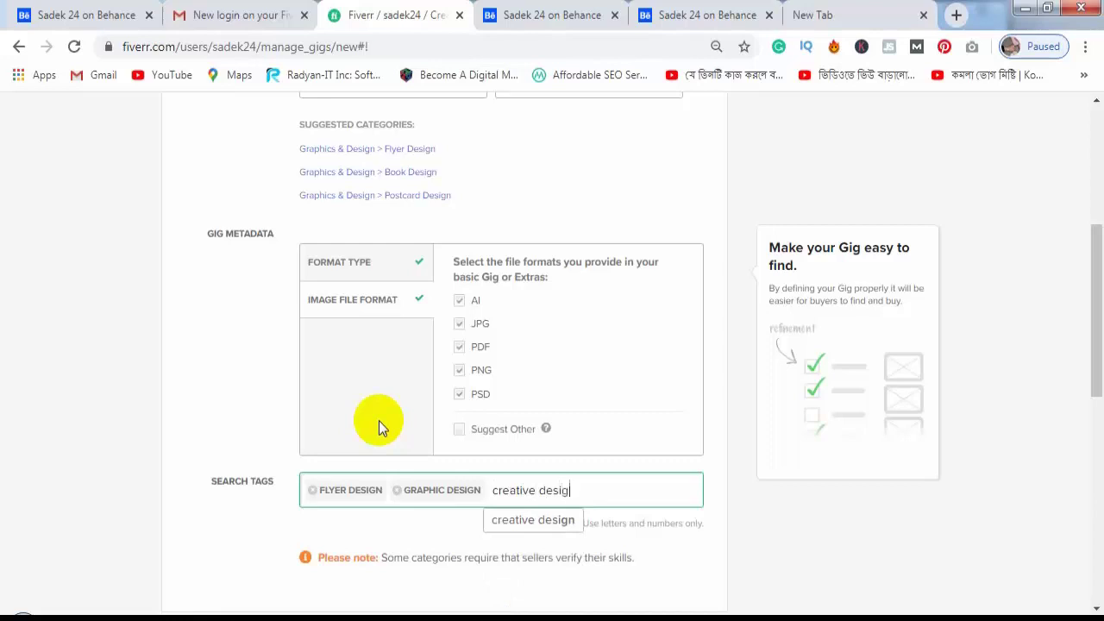
type("n")
key("Return")
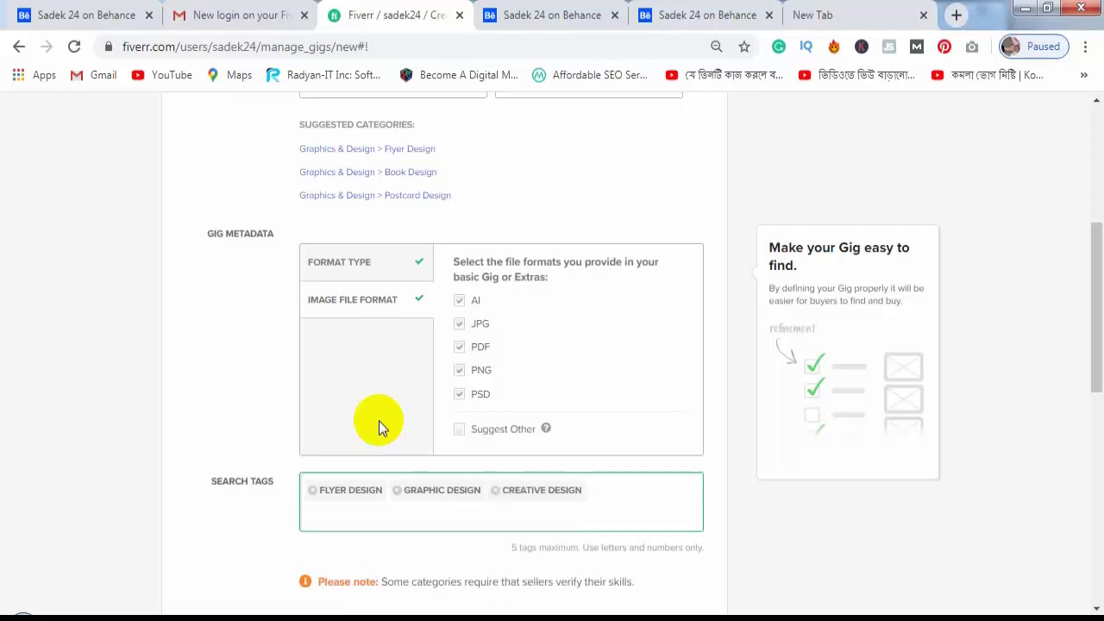
type("photo")
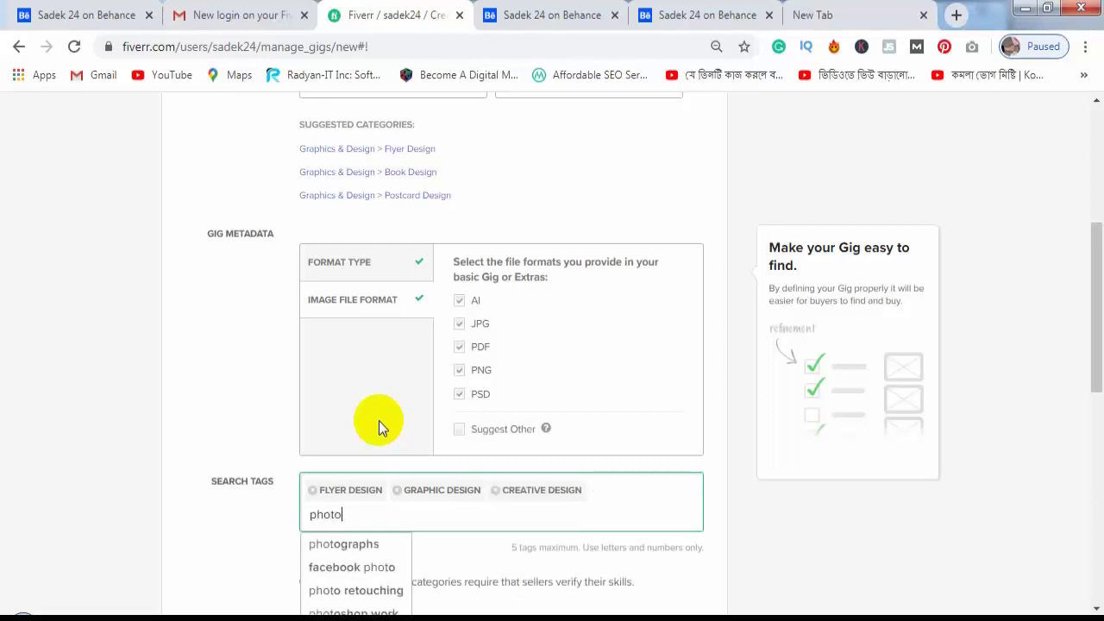
type("shop")
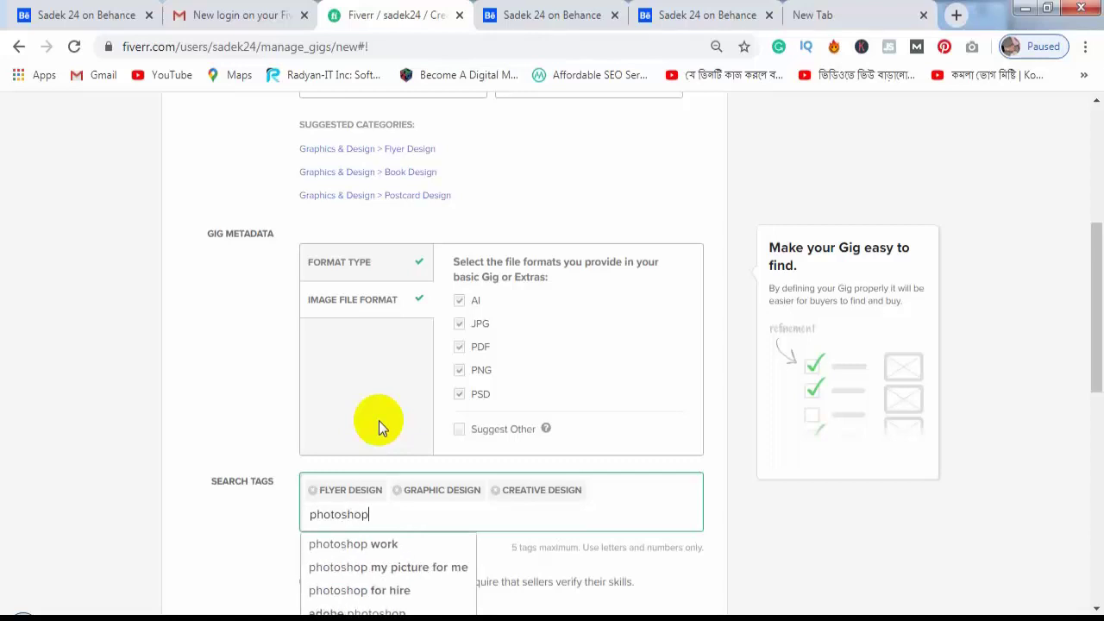
key("Return")
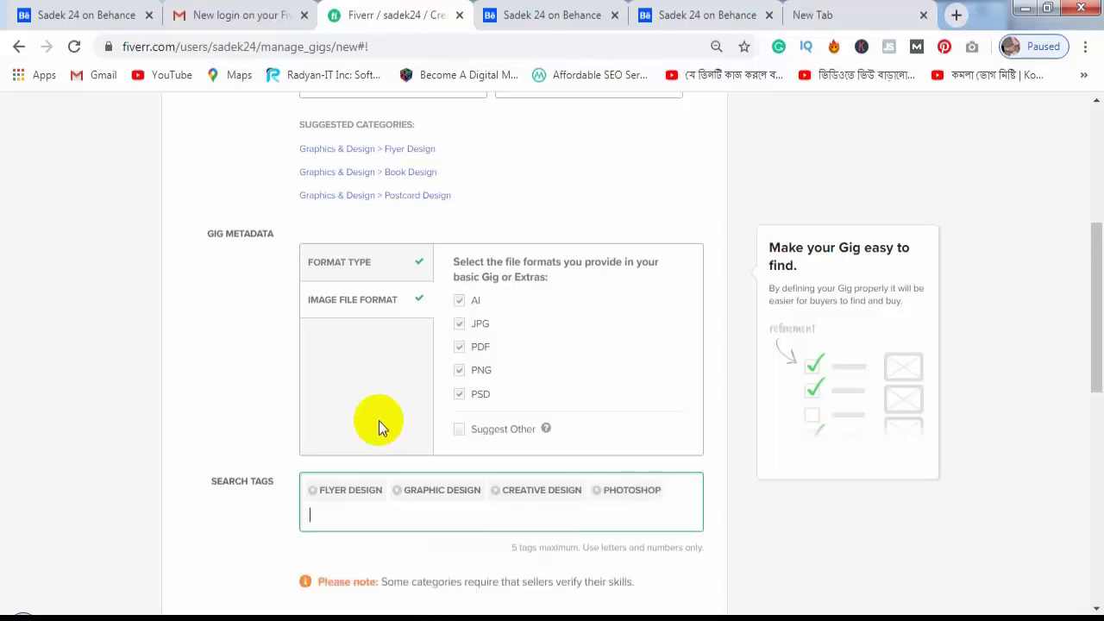
type("illustra")
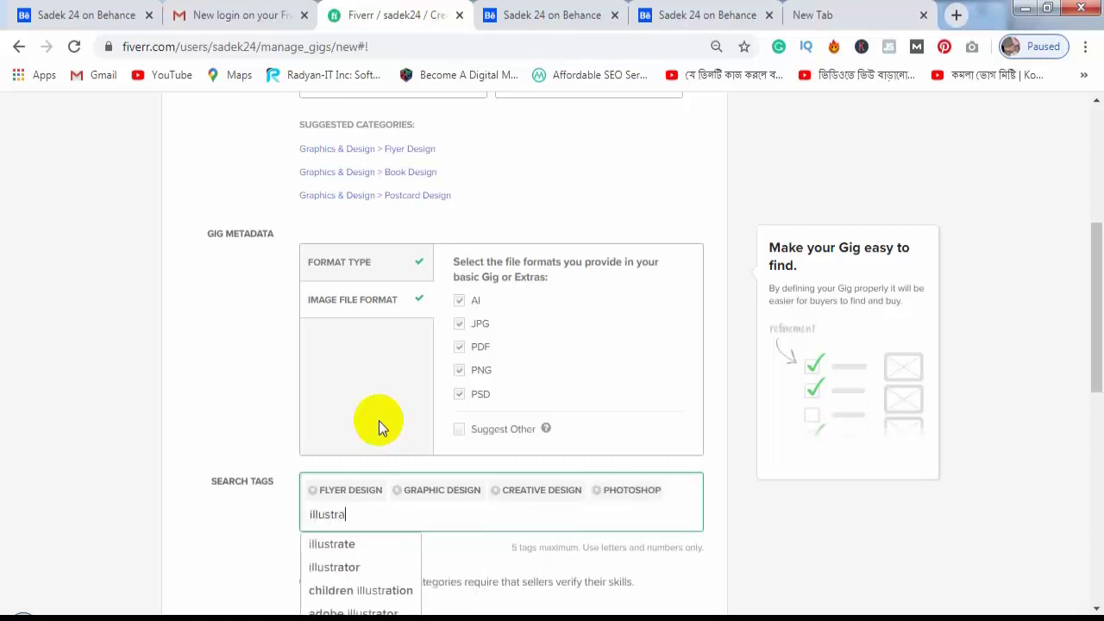
type("tor")
key("Return")
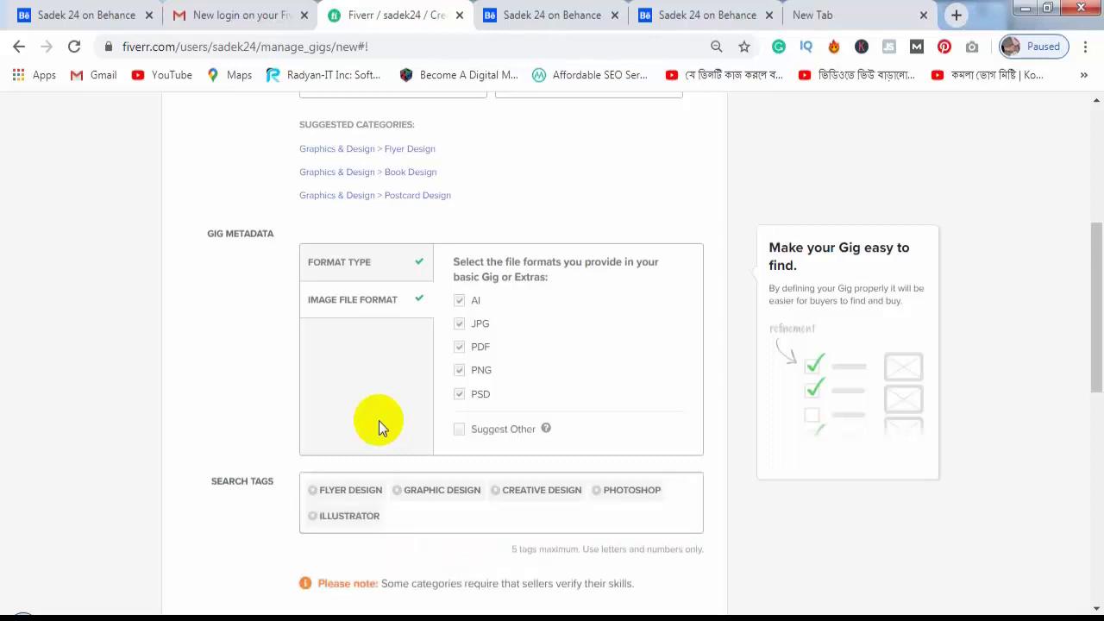
scroll(414, 313, "down", 3)
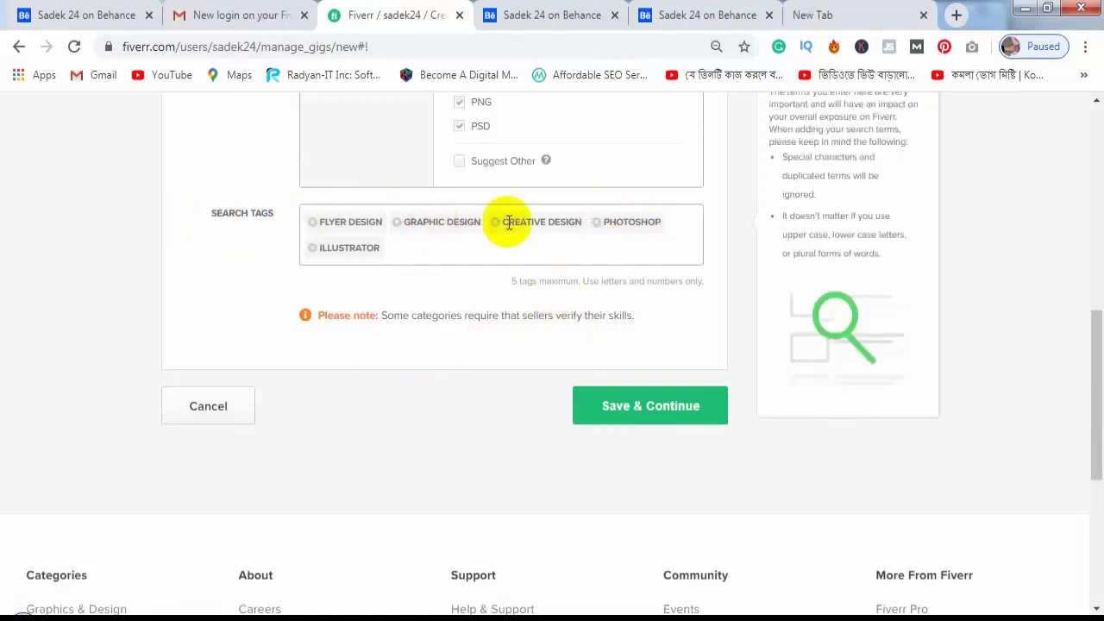
Save the gig overview and continue to the Scope & Pricing page.
left_click(642, 417)
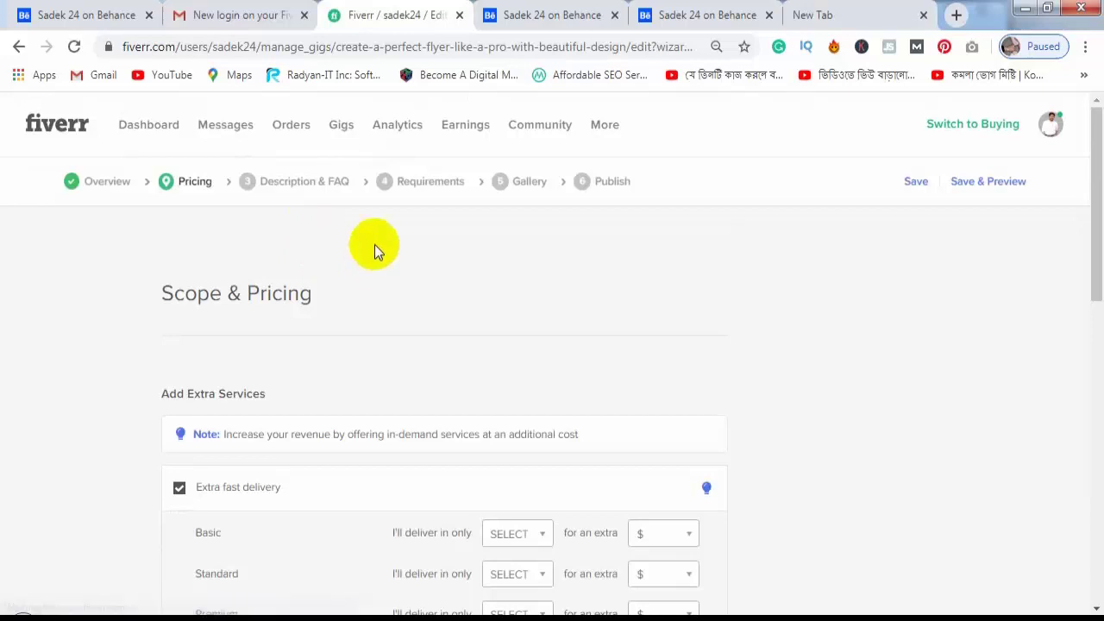
scroll(445, 386, "down", 2)
mouse_move(400, 333)
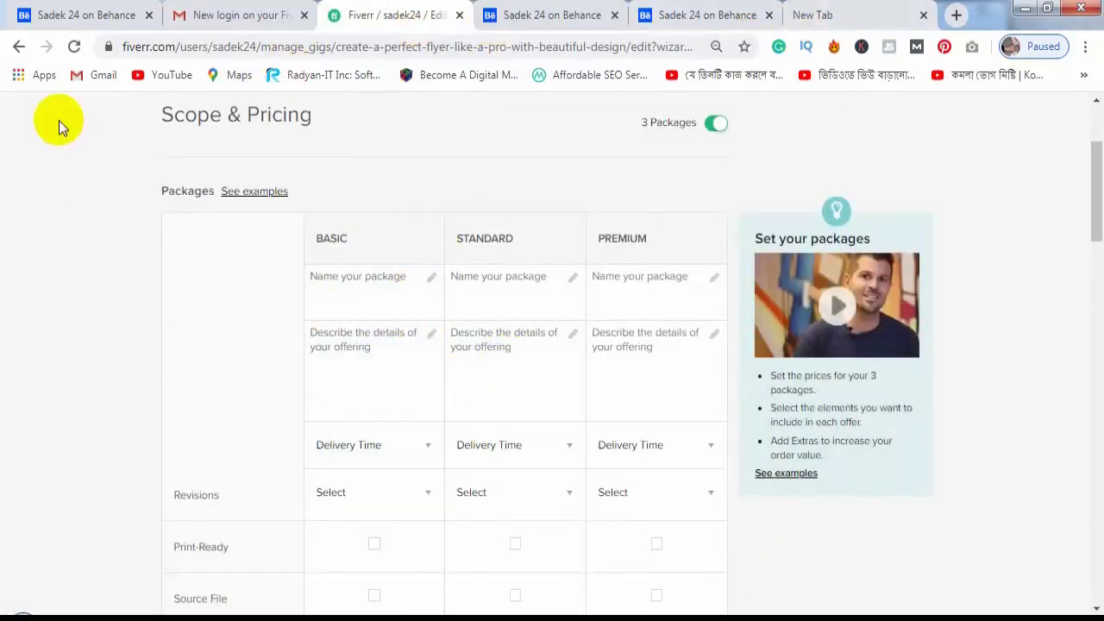
scroll(137, 249, "up", 2)
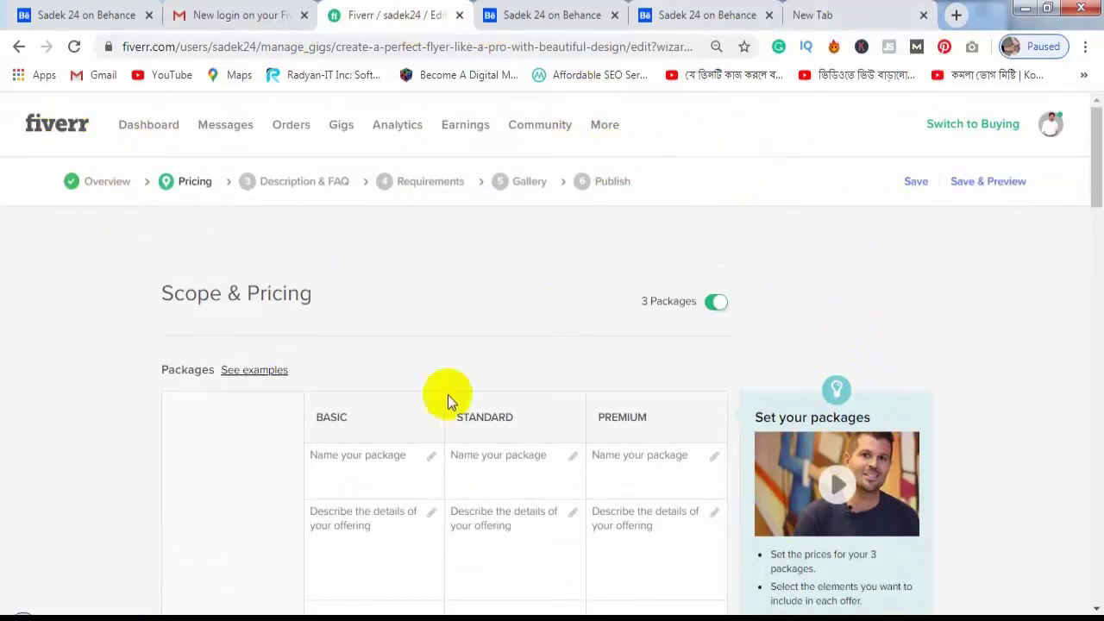
scroll(483, 379, "down", 1)
scroll(520, 301, "down", 2)
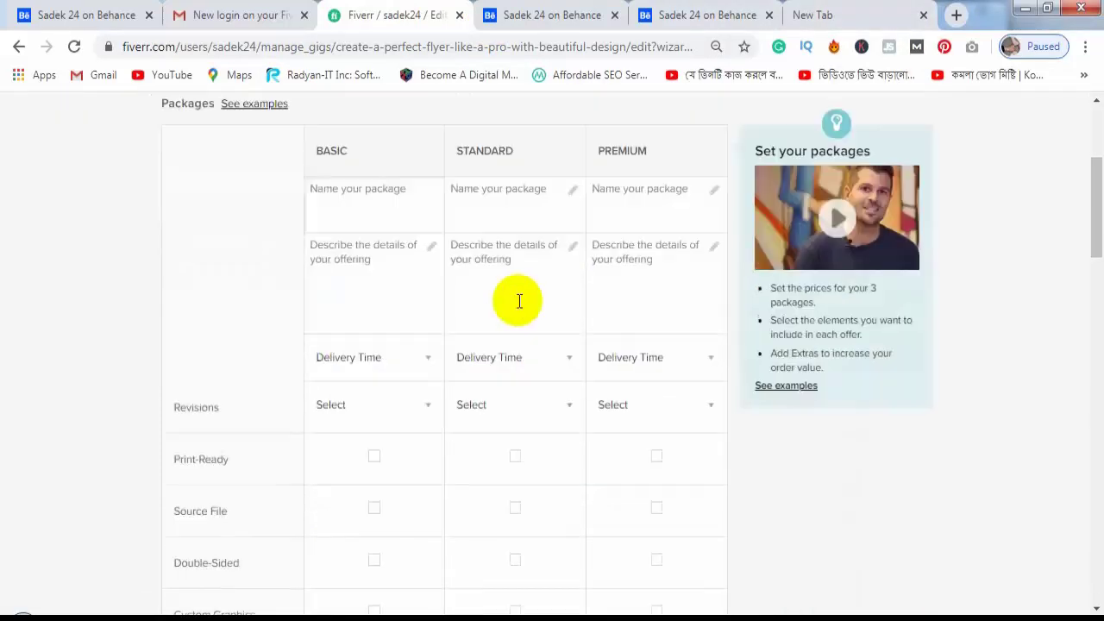
scroll(401, 284, "up", 1)
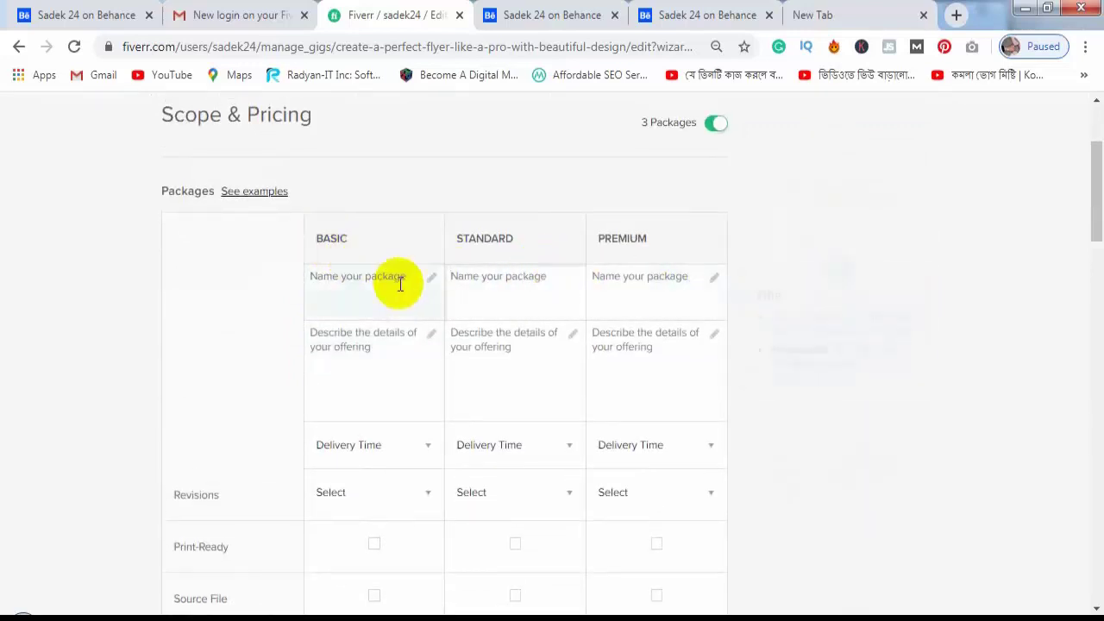
mouse_move(397, 280)
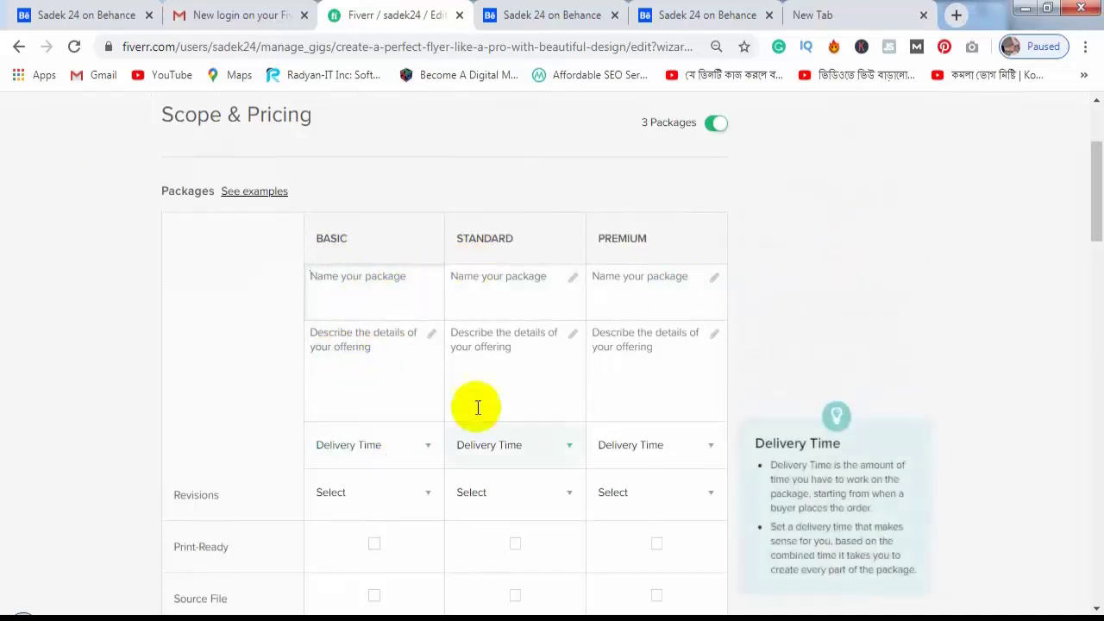
mouse_move(353, 276)
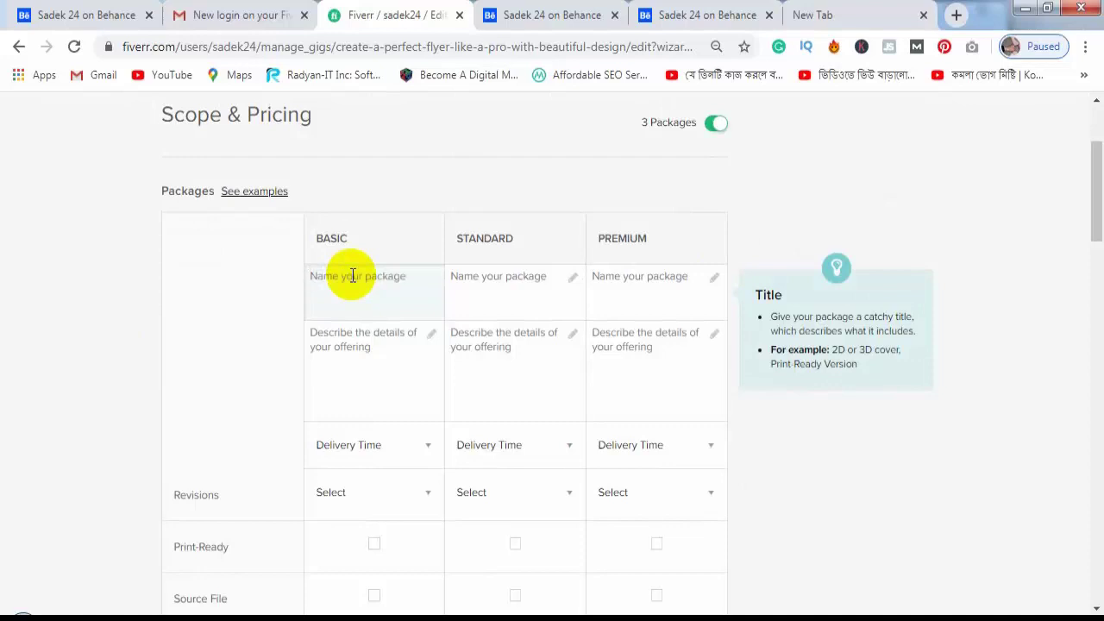
Name the three packages BASIC, STANDARD and PREMIUM by copying their column headings.
left_click_drag(362, 241, 300, 239)
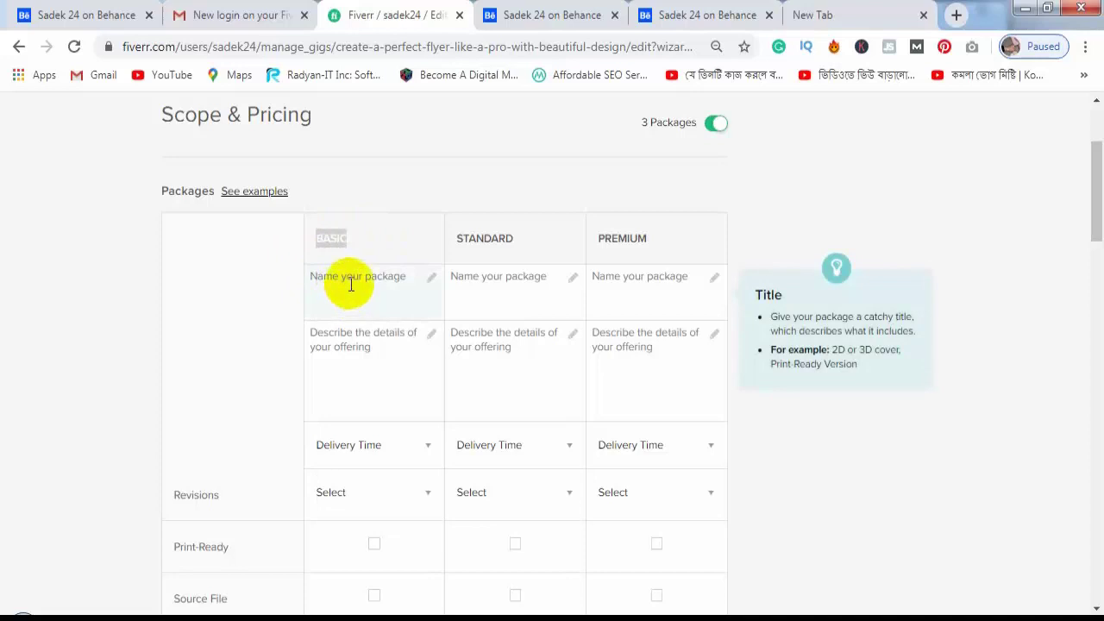
type("BASIC")
left_click_drag(516, 239, 422, 241)
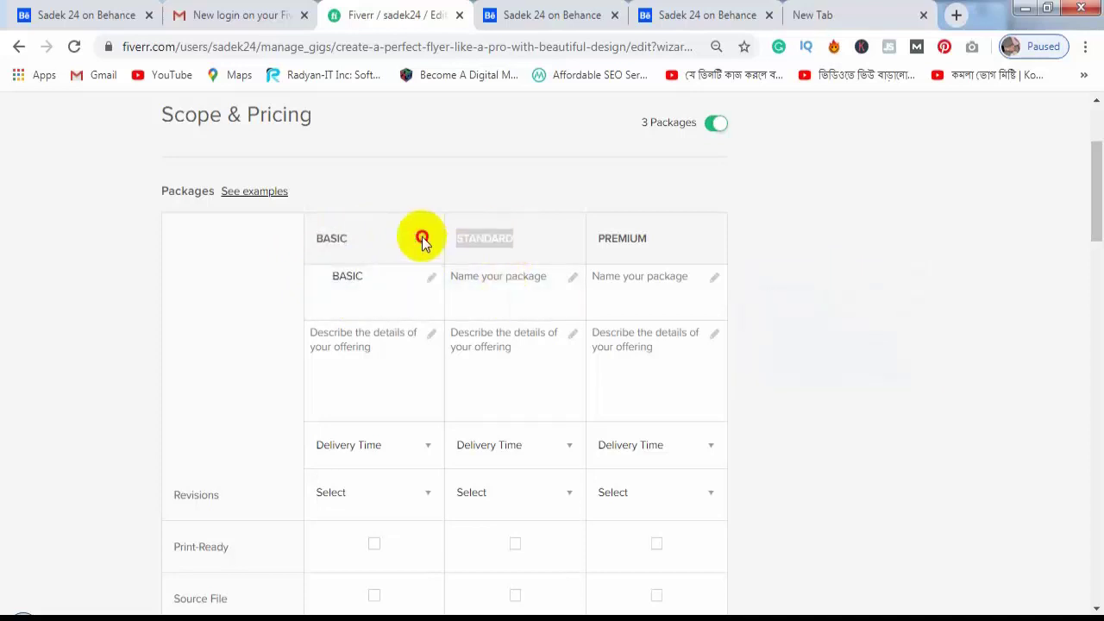
key("ctrl+c")
left_click(509, 278)
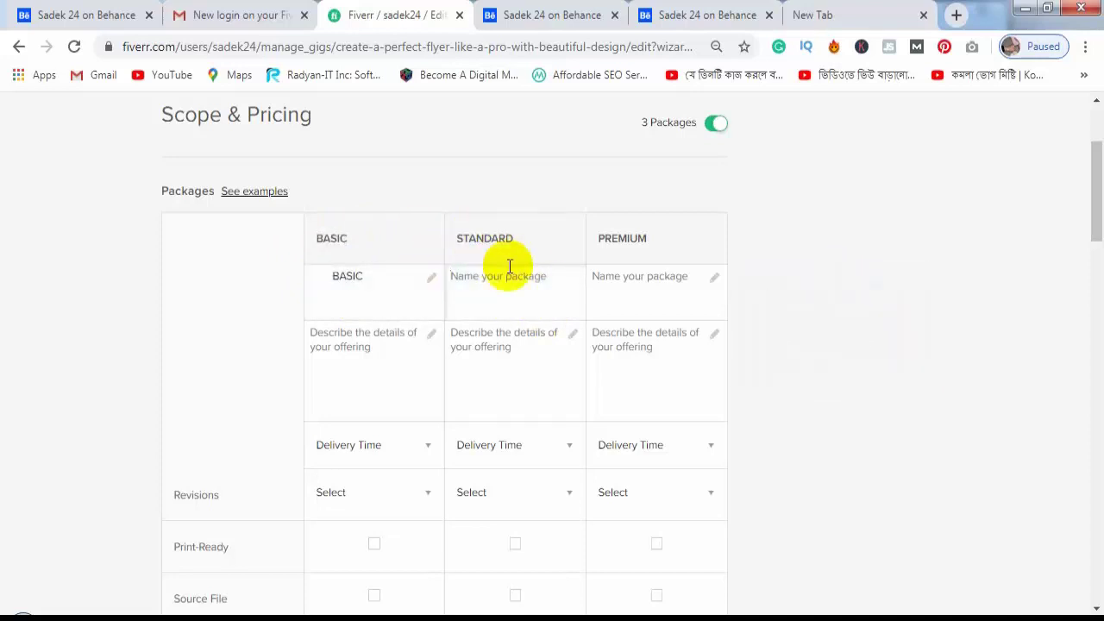
key("ctrl+v")
left_click_drag(661, 239, 576, 240)
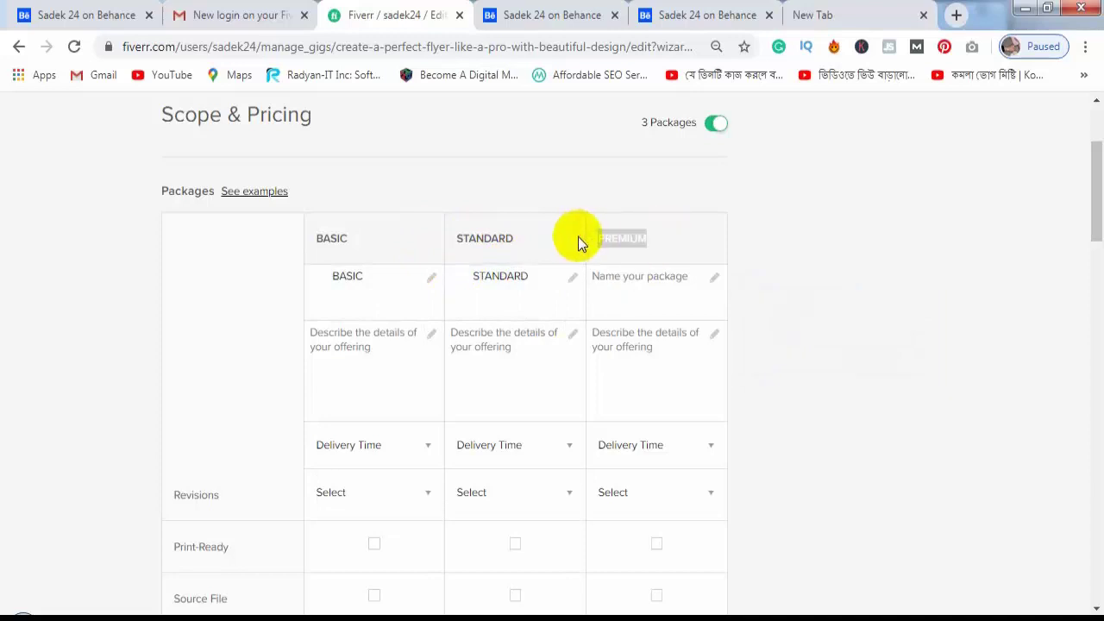
key("ctrl+c")
left_click(608, 274)
key("ctrl+v")
left_click(380, 360)
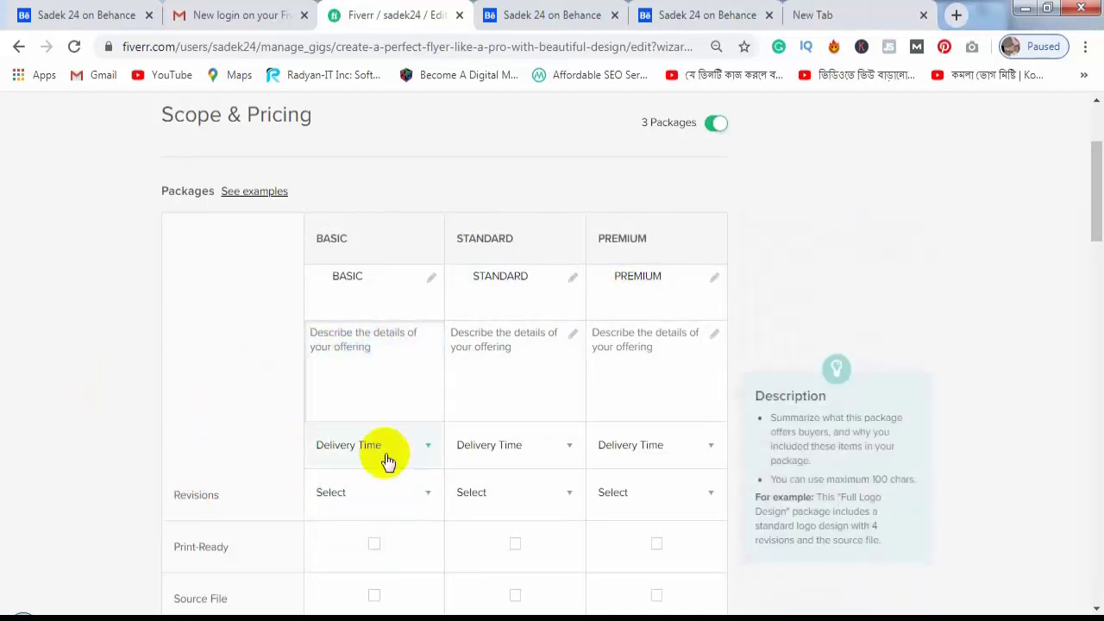
scroll(402, 480, "down", 2)
scroll(414, 468, "up", 4)
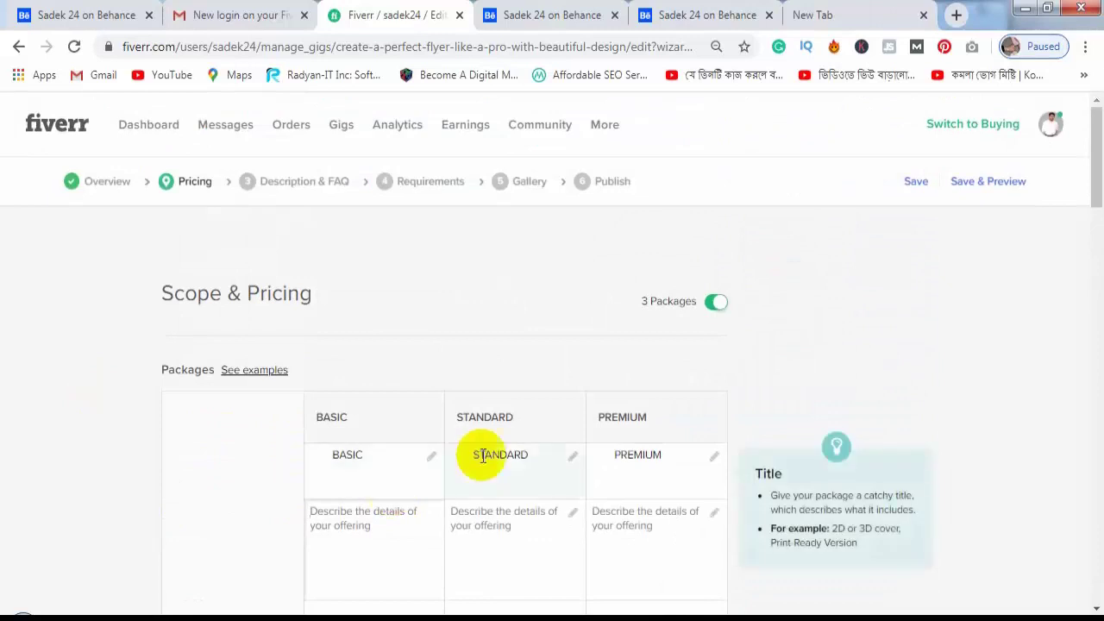
Open the Fiverr dashboard in a new tab and switch to buyer mode.
middle_click(57, 128)
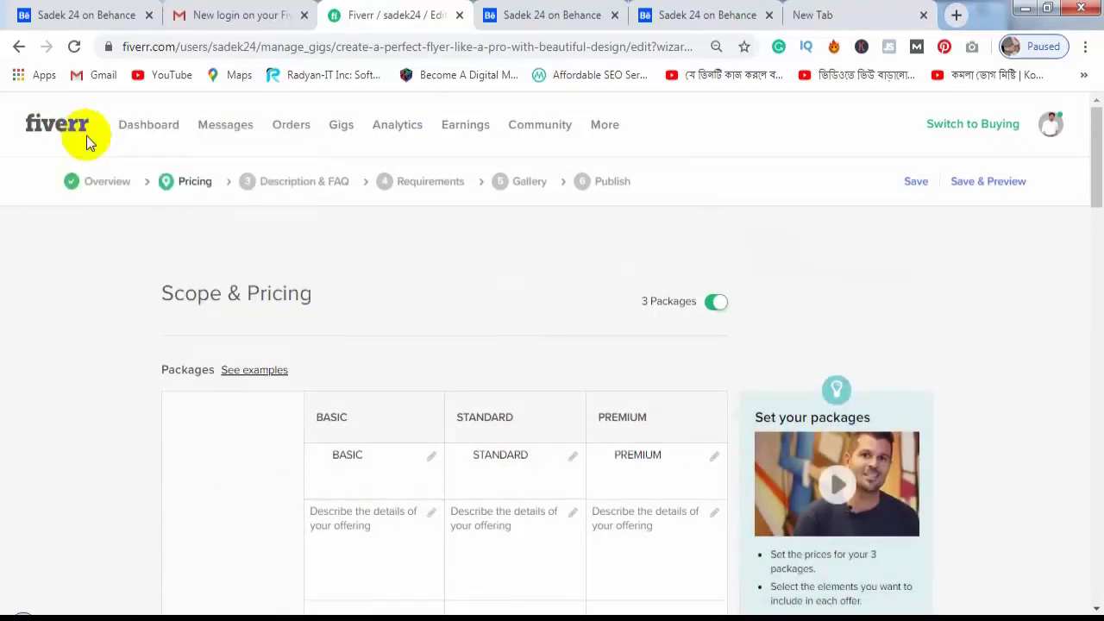
left_click(563, 9)
left_click_drag(613, 12, 468, 12)
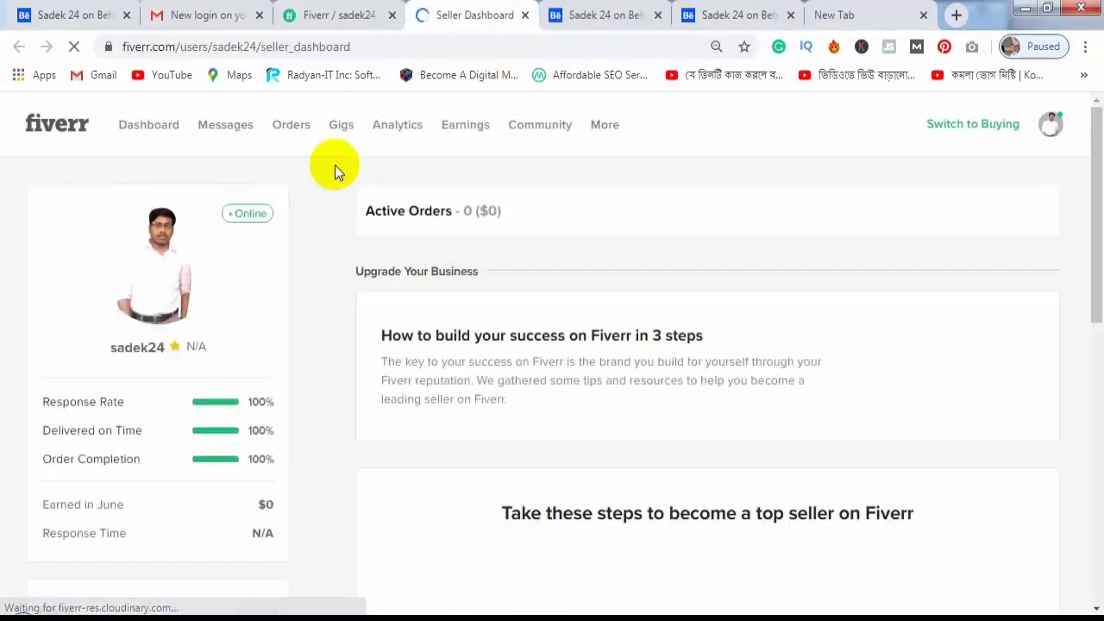
left_click(977, 128)
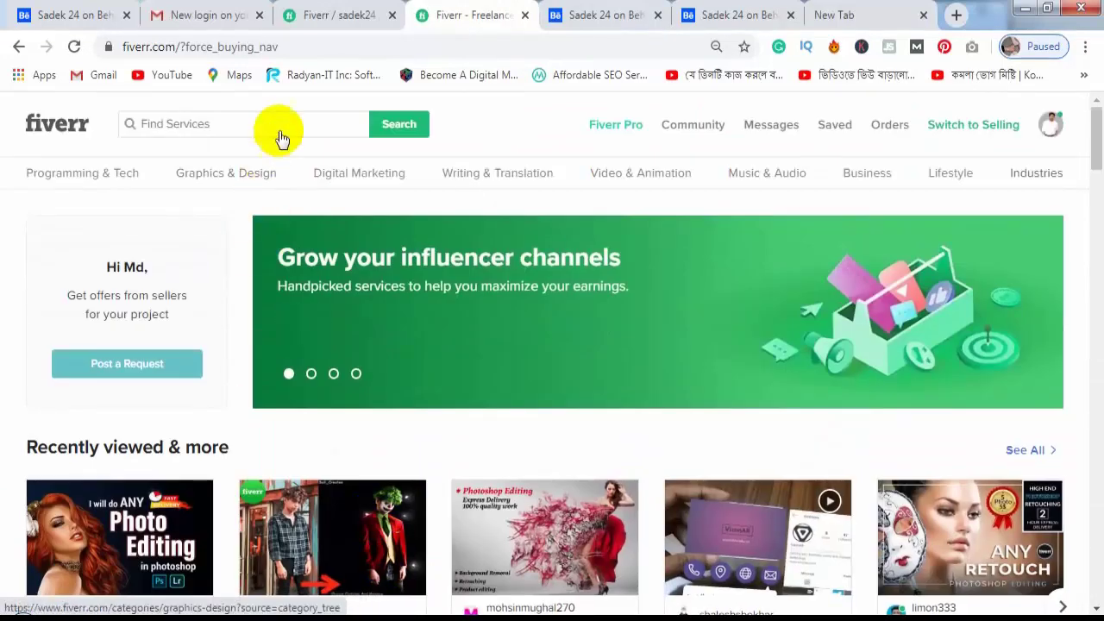
Search 'flyer design' and open the competitor's urgent flyer, brochure, catalog gig.
left_click(284, 124)
type("fl")
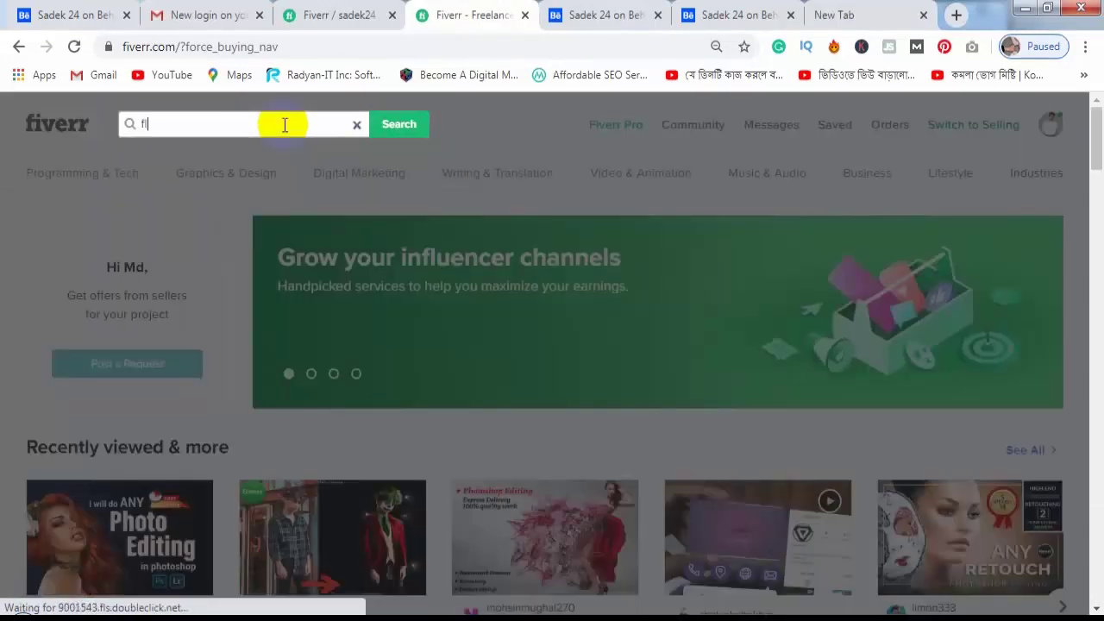
type("yer desig")
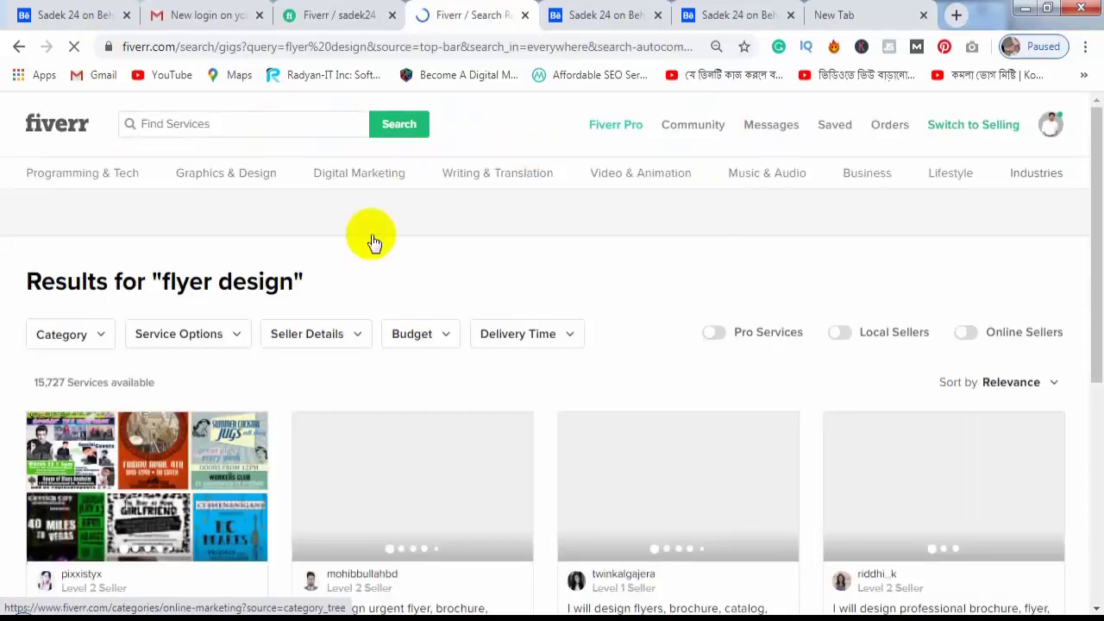
scroll(490, 361, "down", 3)
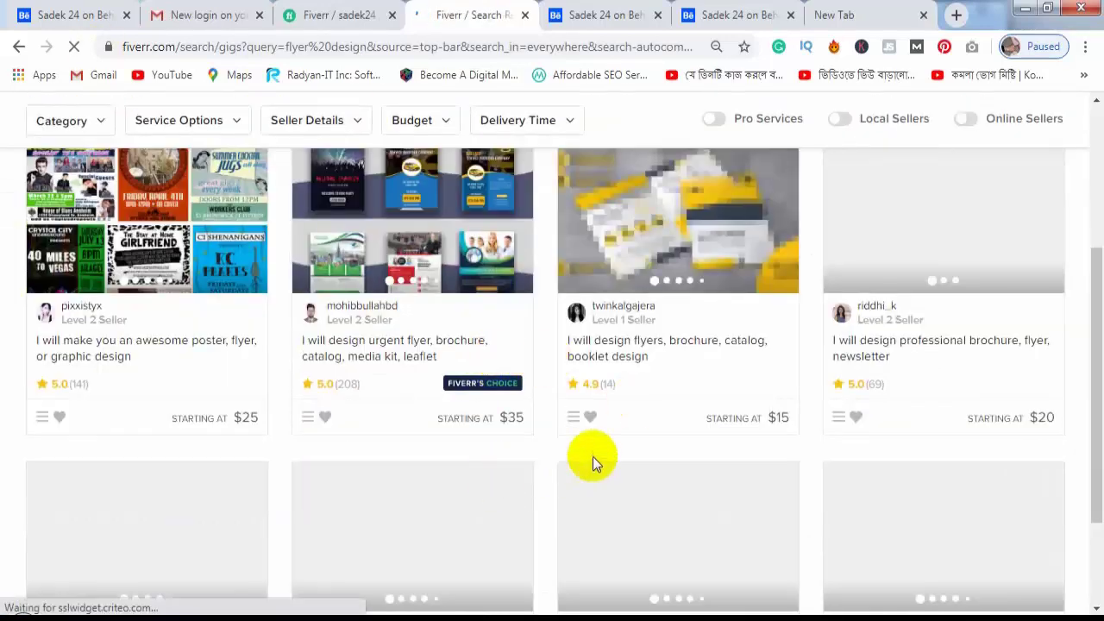
scroll(1097, 228, "up", 1)
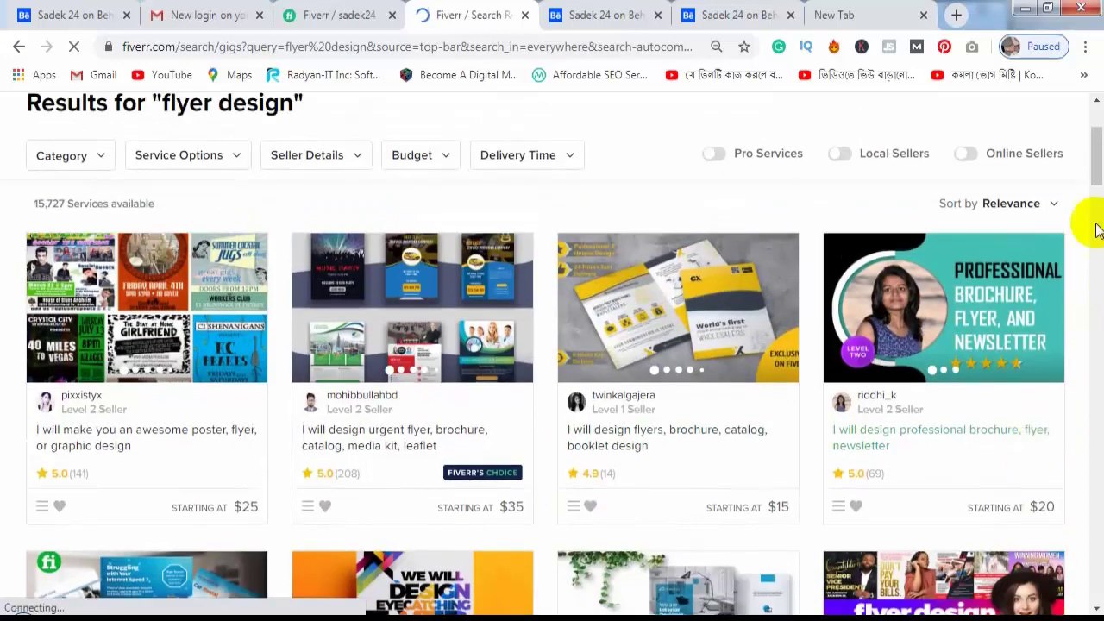
scroll(739, 457, "down", 2)
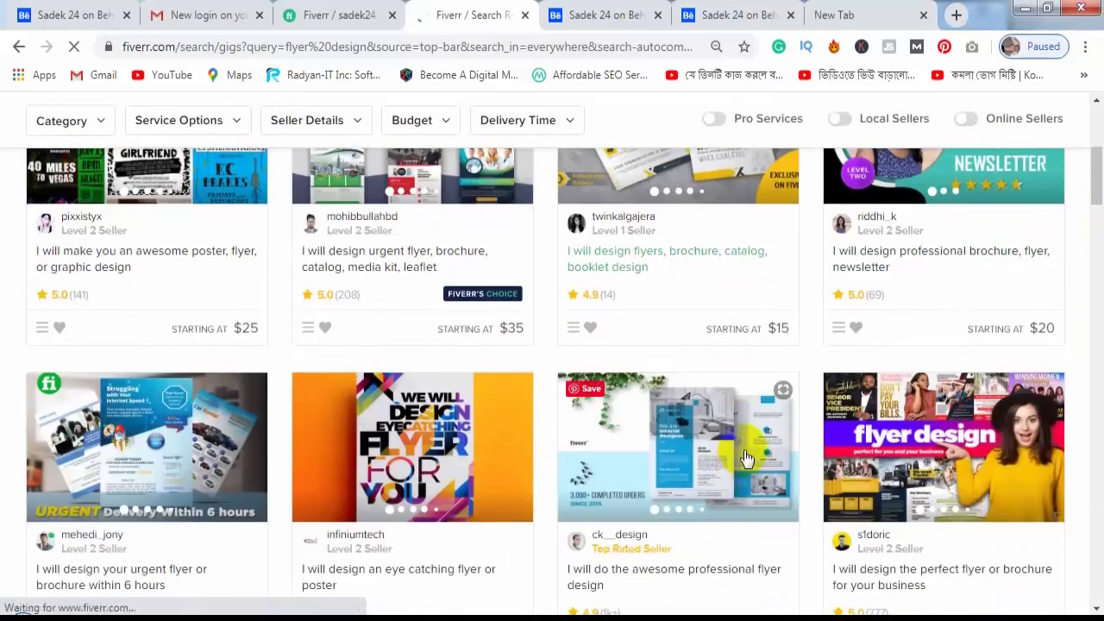
scroll(795, 479, "up", 1)
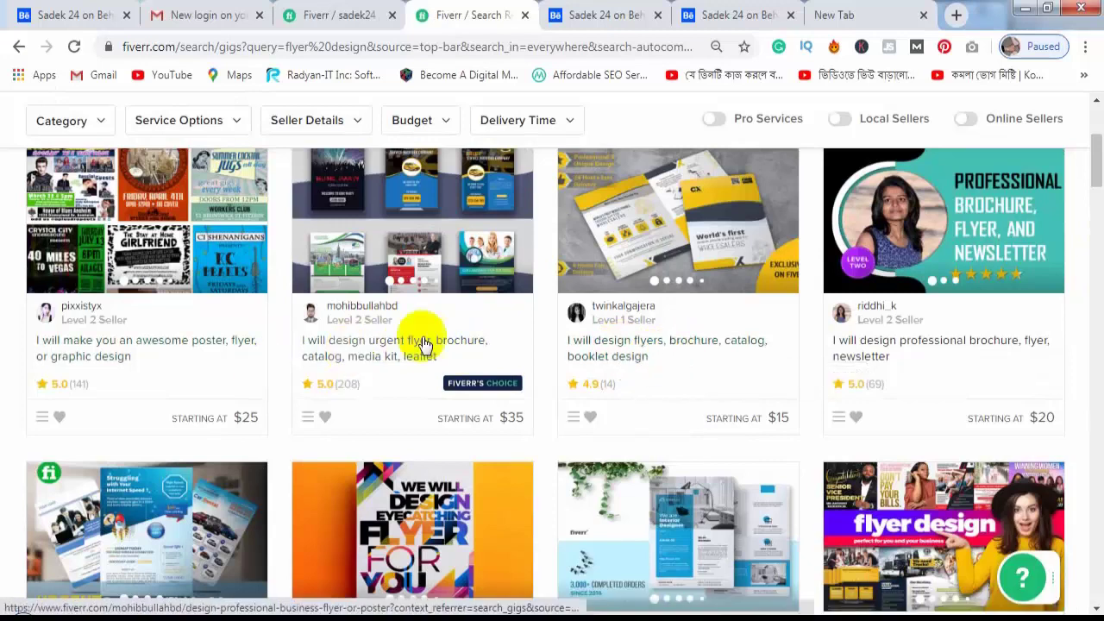
scroll(193, 354, "down", 1)
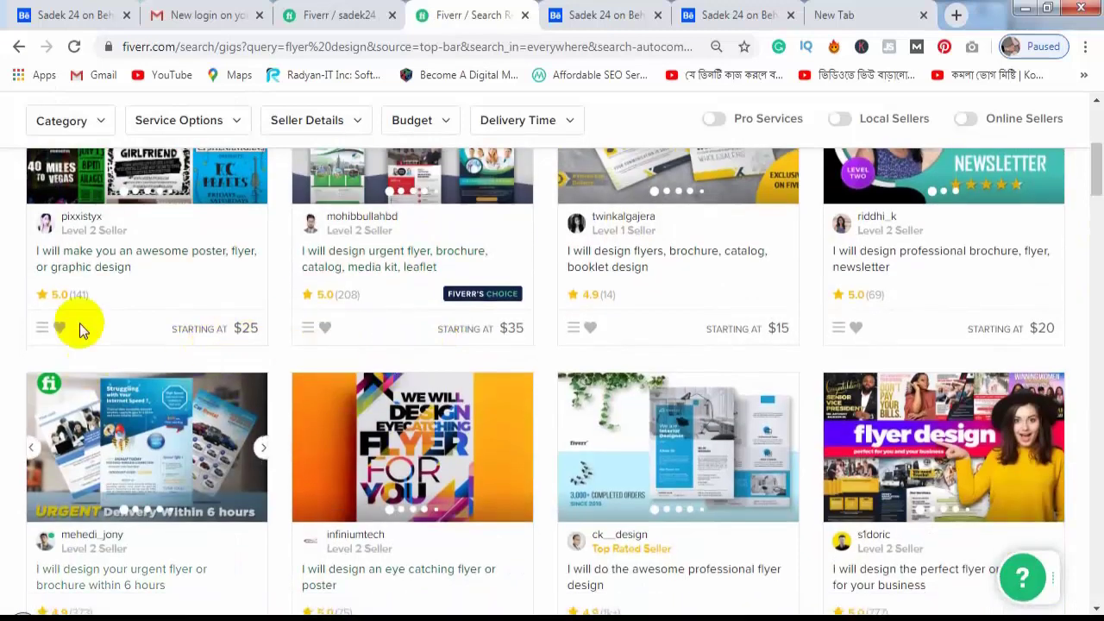
scroll(193, 367, "up", 1)
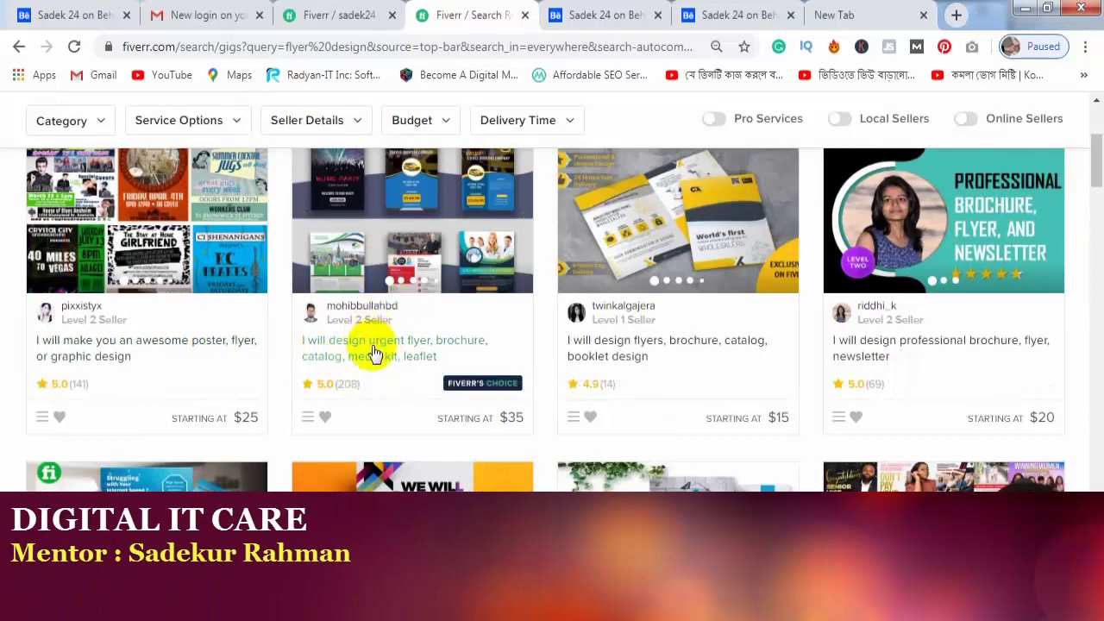
left_click(373, 352)
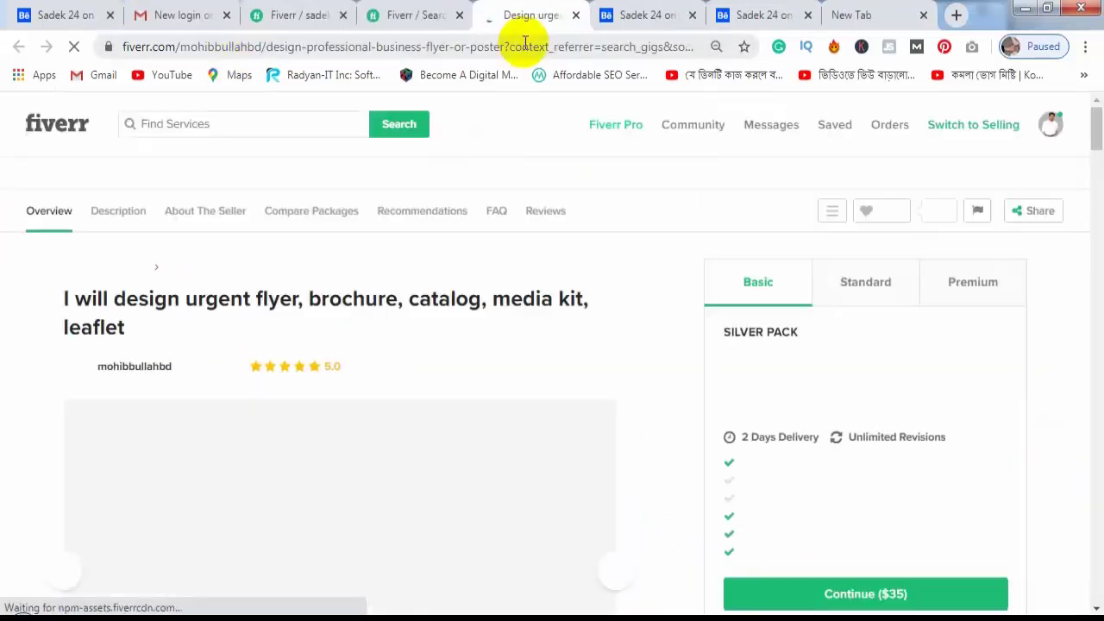
Read the competitor's Basic package description, including its 300dpi mention.
scroll(557, 321, "down", 1)
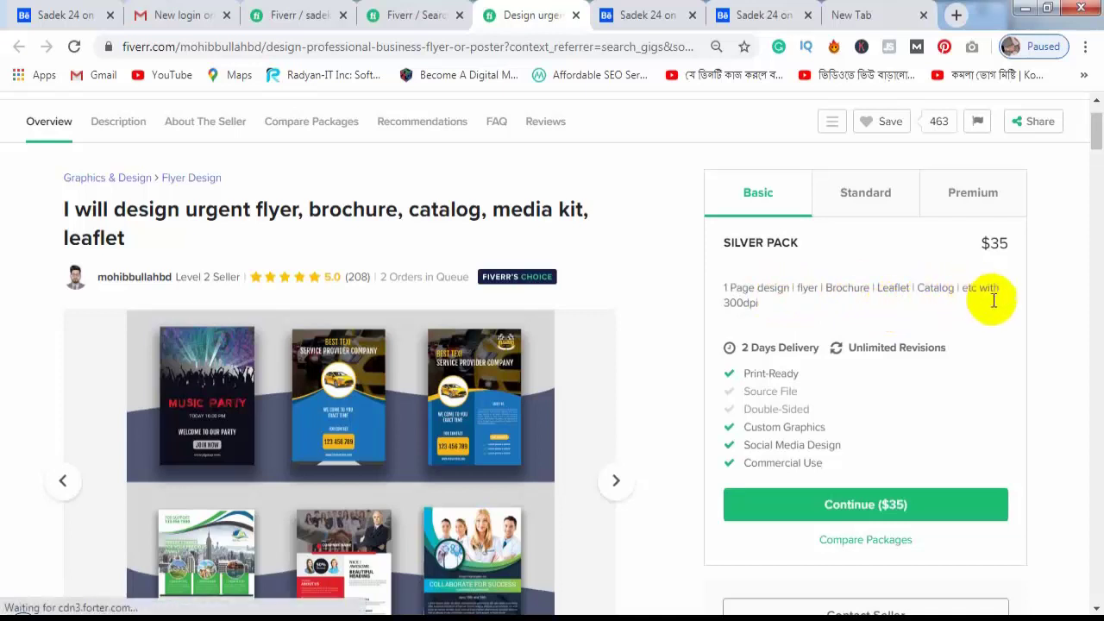
double_click(727, 301)
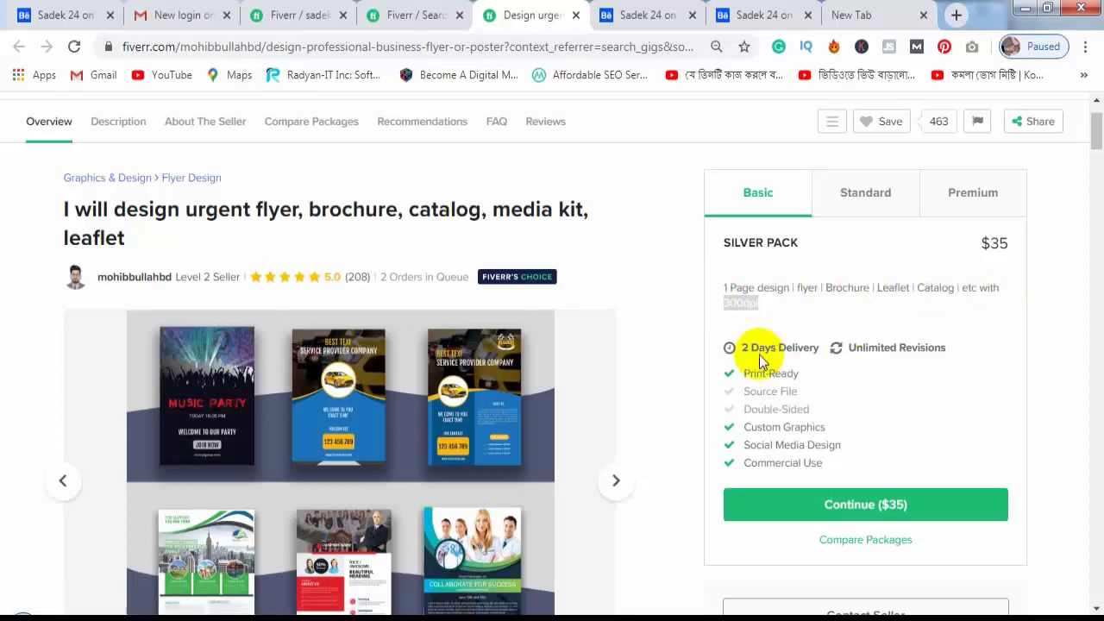
triple_click(957, 242)
left_click(917, 247)
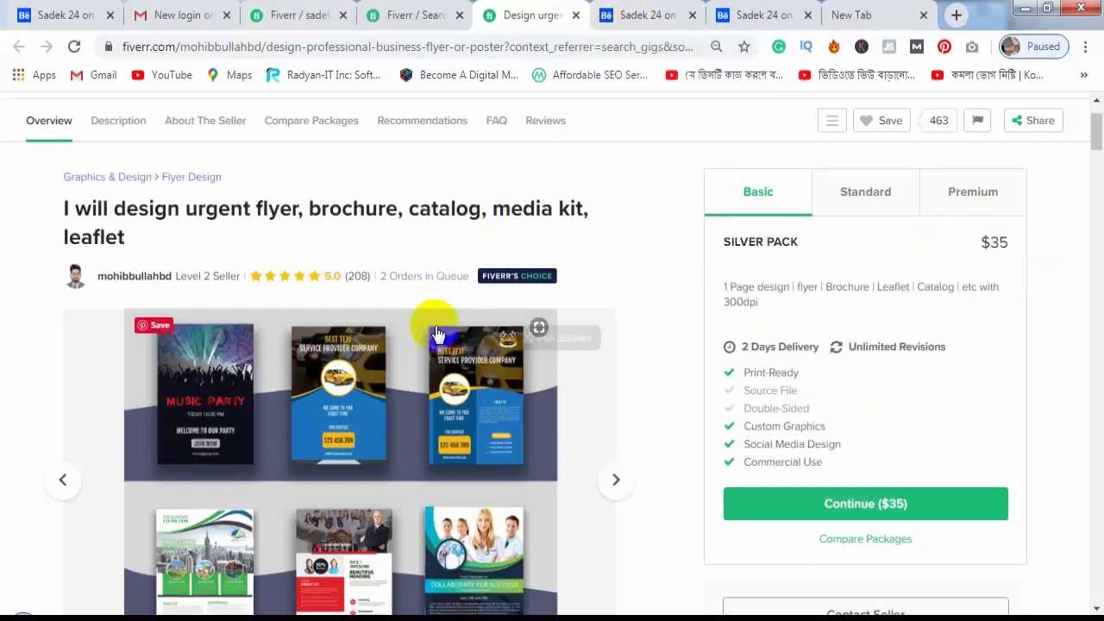
scroll(431, 328, "down", 2)
scroll(534, 153, "down", 2)
scroll(599, 365, "up", 3)
scroll(546, 439, "up", 1)
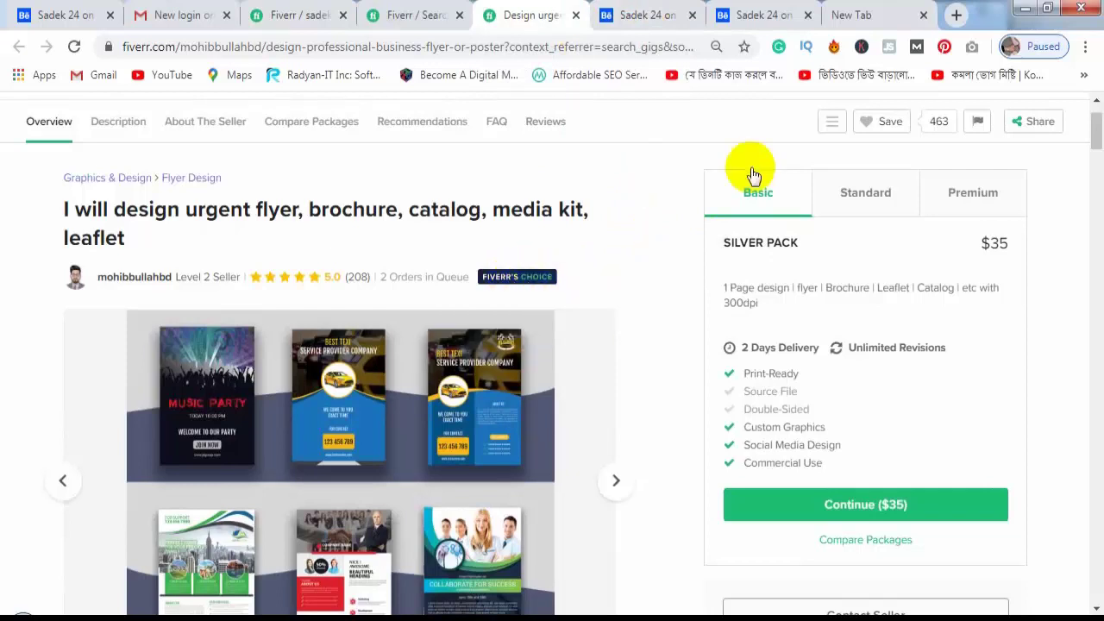
Go back to the competitor's flyer gig and scroll to the Compare Packages table.
left_click(419, 15)
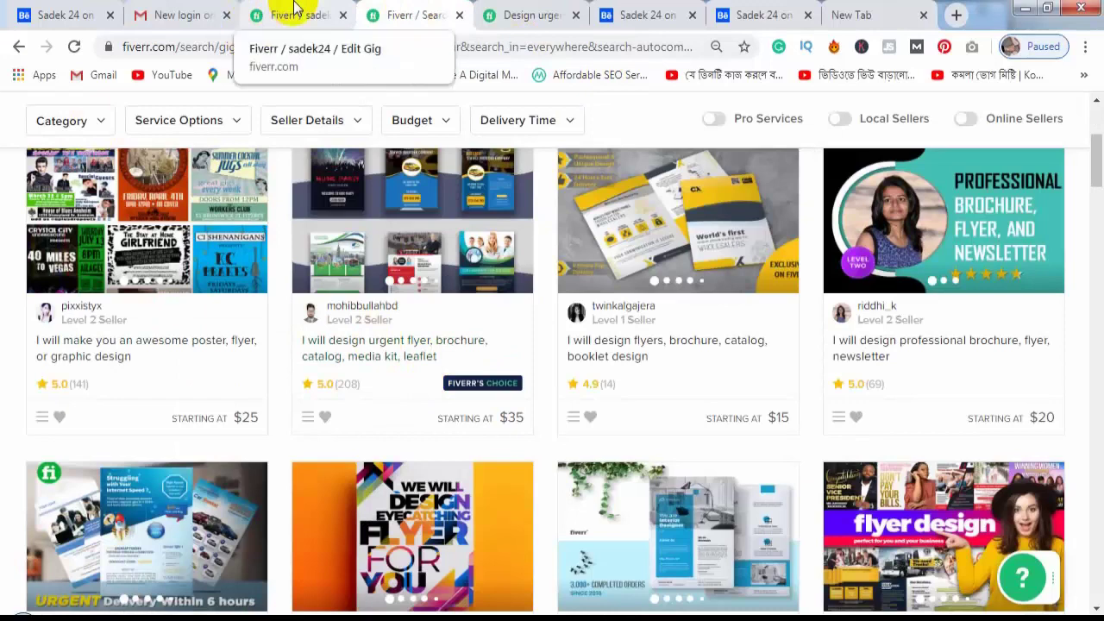
left_click(528, 15)
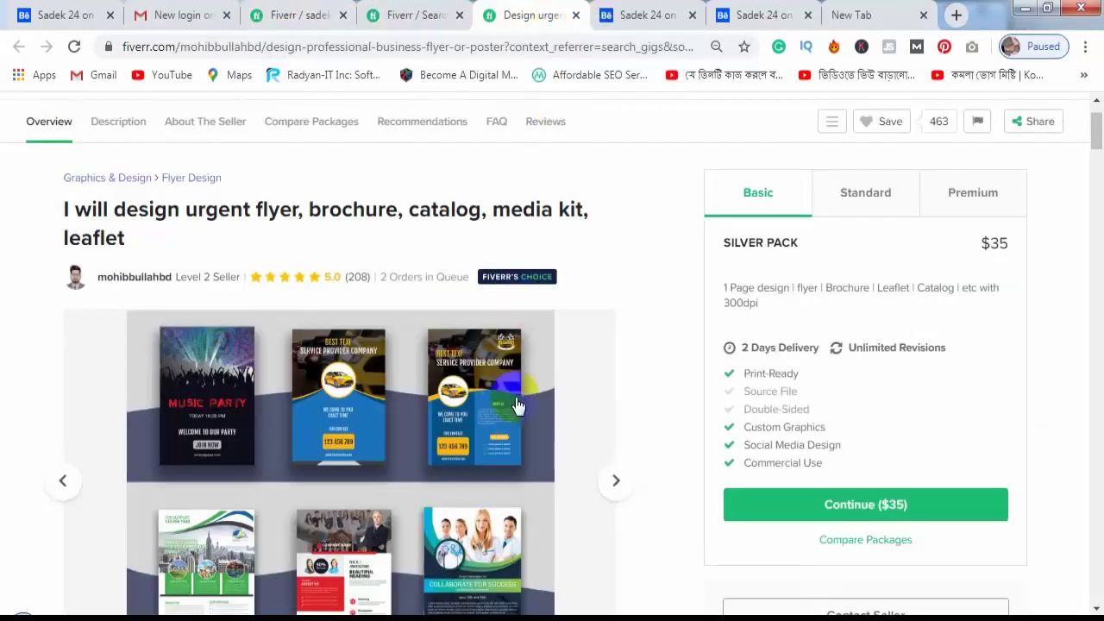
scroll(367, 397, "down", 5)
scroll(367, 397, "down", 4)
scroll(307, 389, "down", 4)
scroll(345, 412, "down", 4)
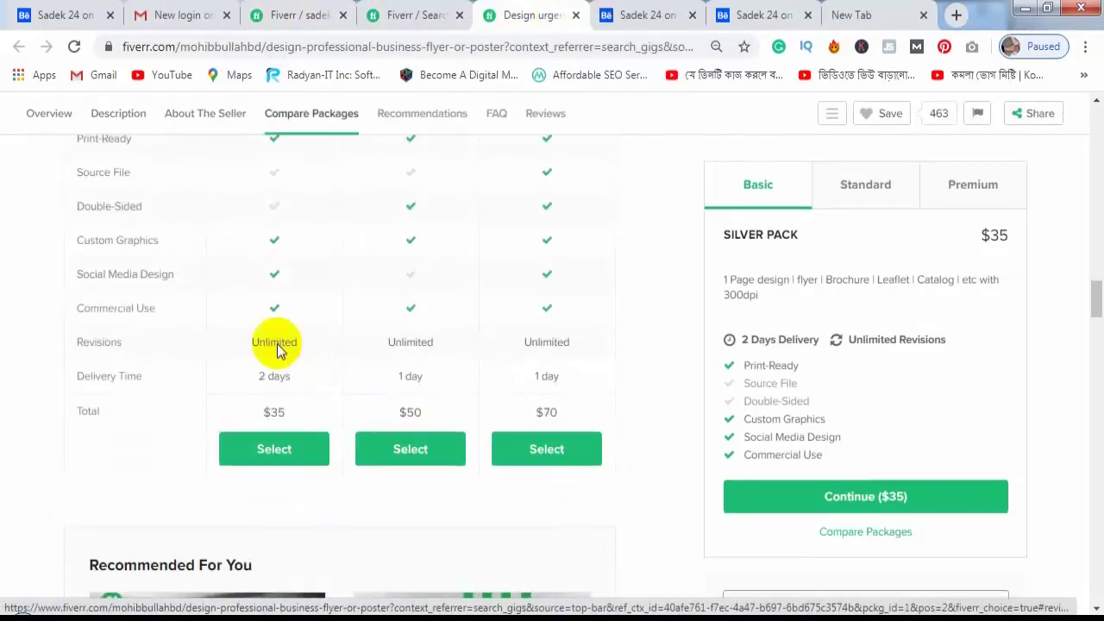
scroll(277, 343, "down", 3)
scroll(291, 355, "up", 2)
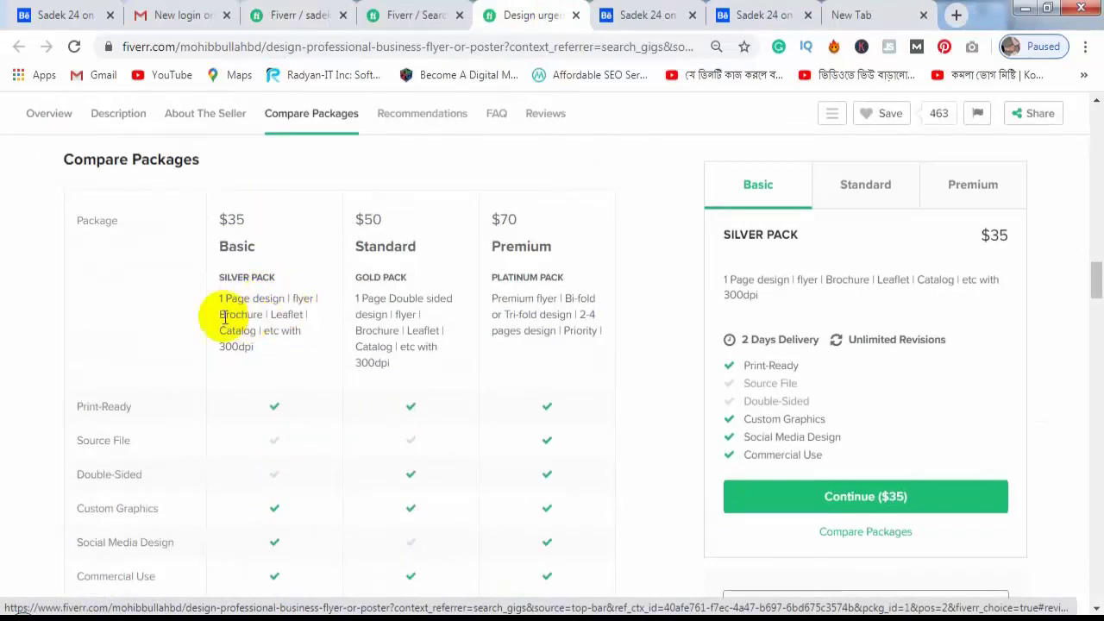
Review the competitor's SILVER, GOLD and PLATINUM PACK headings and prices.
left_click_drag(216, 291, 276, 340)
left_click(226, 312)
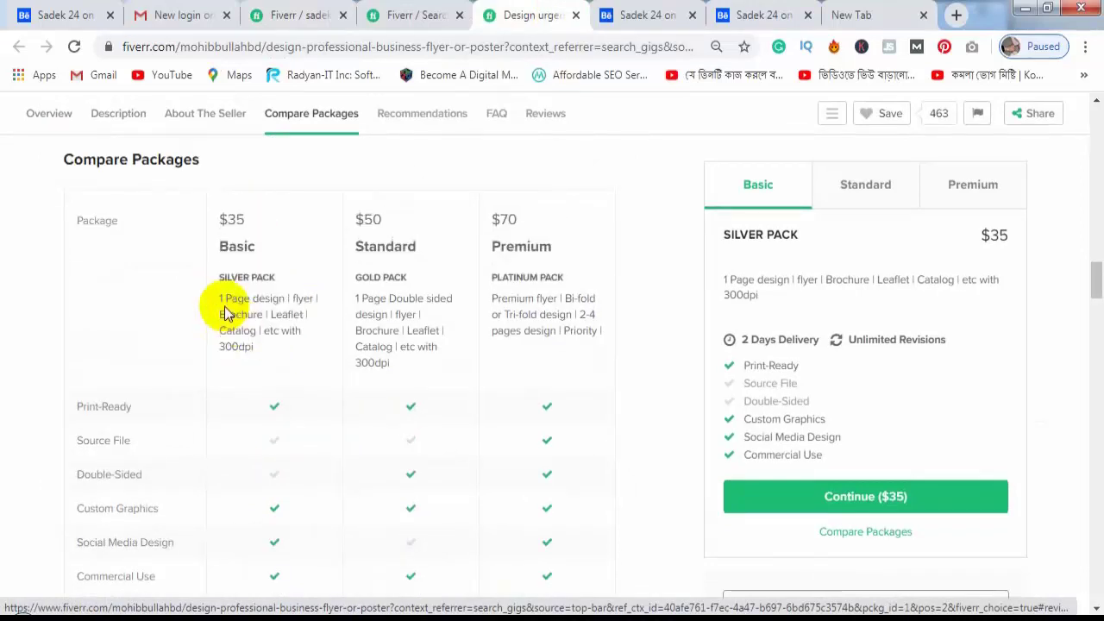
left_click_drag(216, 284, 281, 278)
left_click(302, 285)
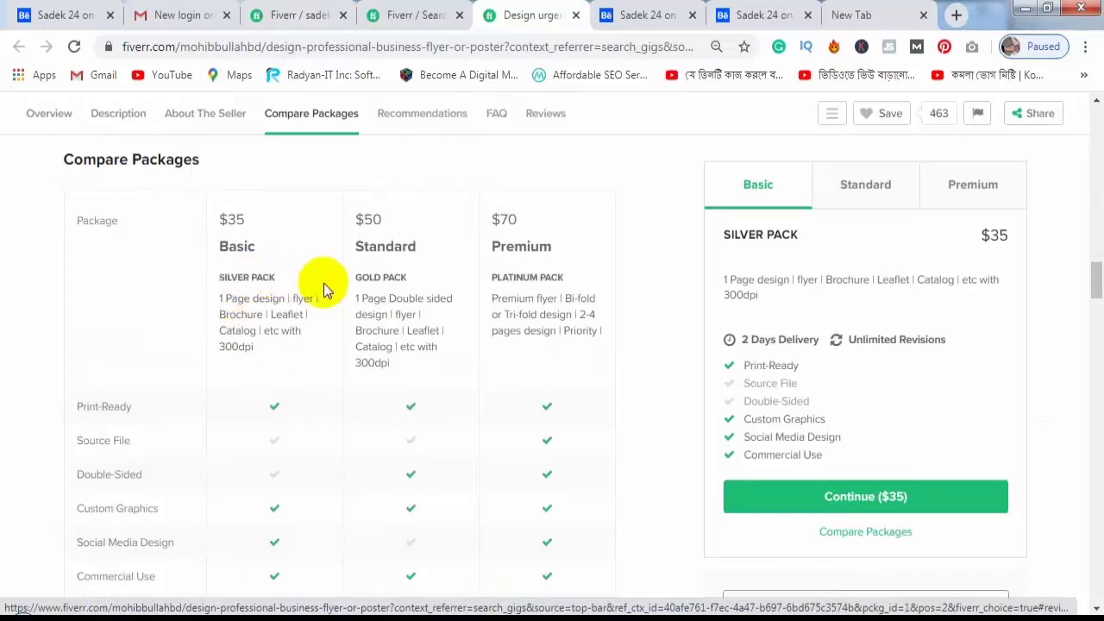
left_click_drag(353, 278, 420, 284)
left_click_drag(488, 277, 609, 279)
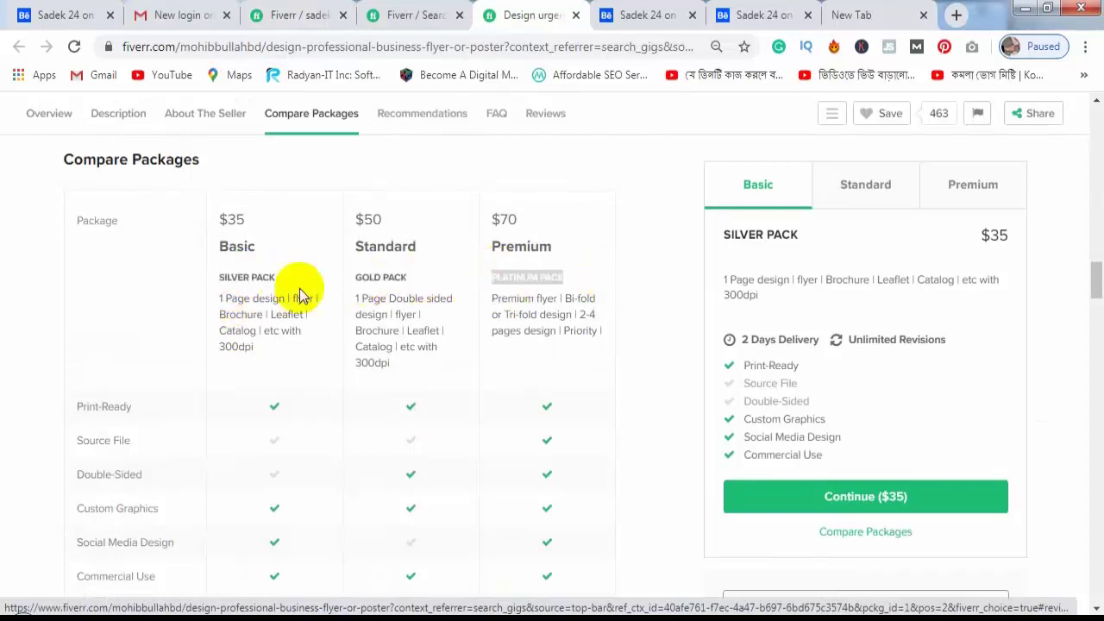
Copy the competitor's Basic package description and return to the gig-editing page.
left_click_drag(218, 299, 262, 333)
right_click(264, 335)
left_click(304, 347)
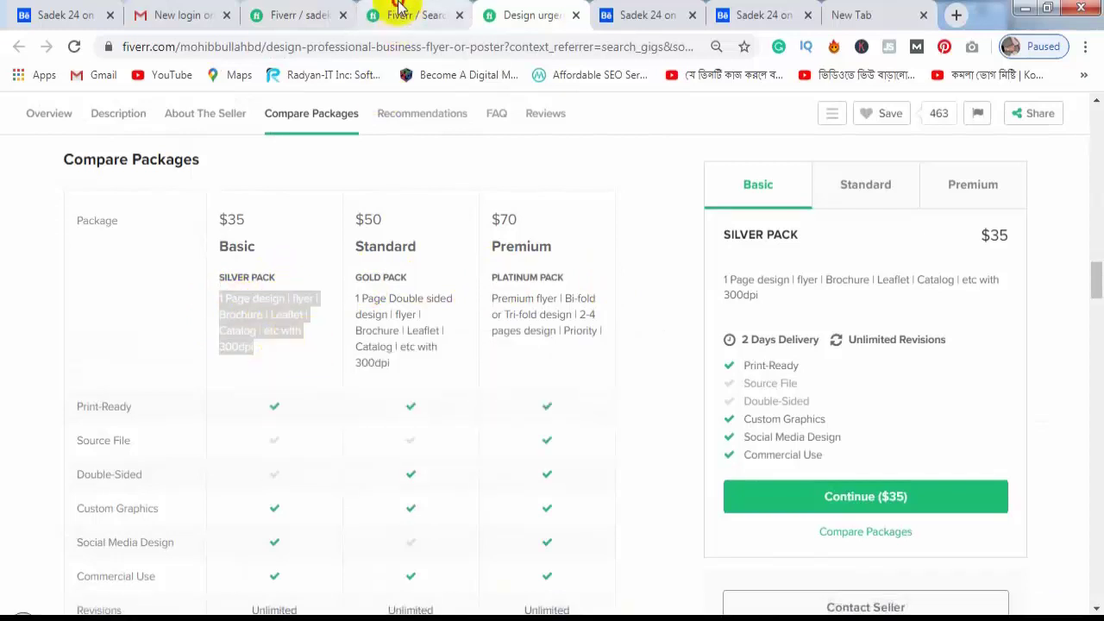
left_click(401, 14)
left_click(302, 15)
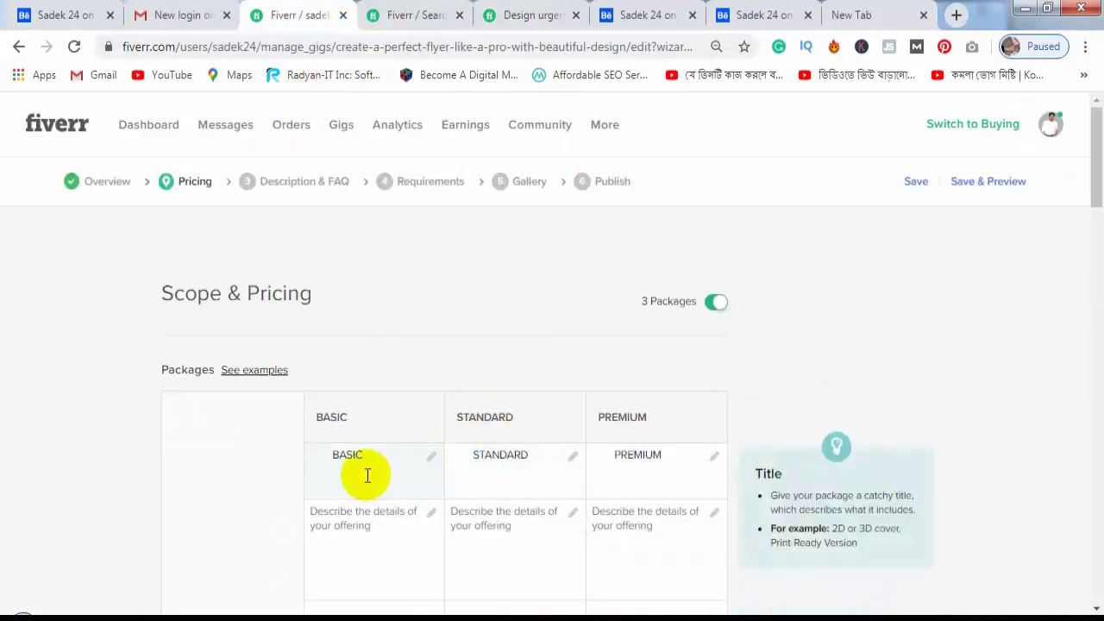
Paste the copied text into the Basic description and reword it to '1 Page flyer design, Brochure, Leaflet etc with 300 dpi'.
scroll(379, 431, "down", 2)
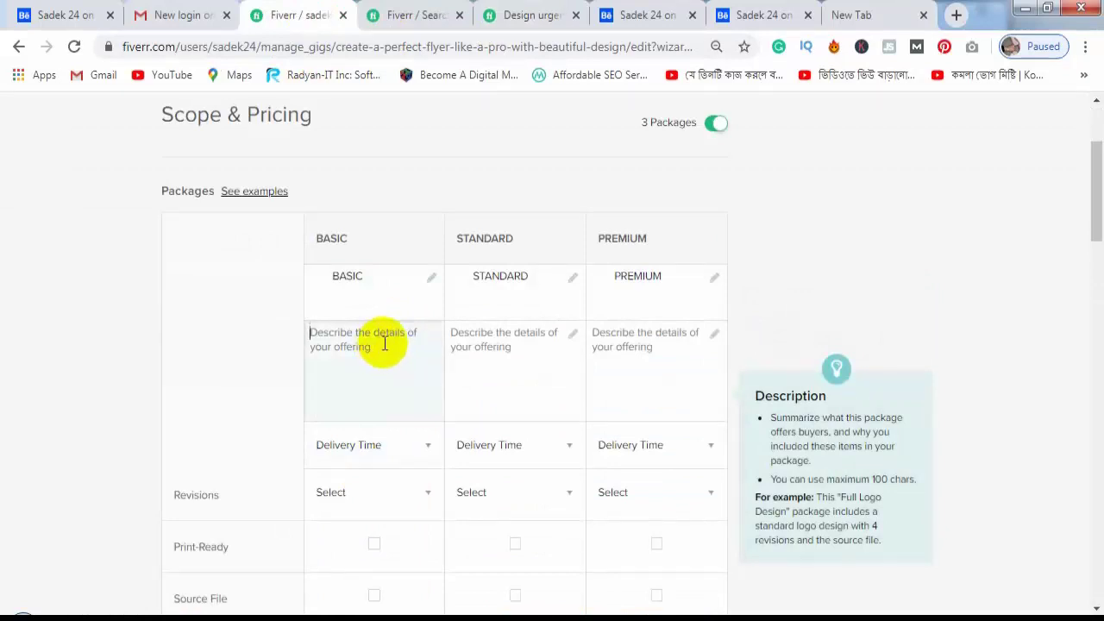
key("ctrl+v")
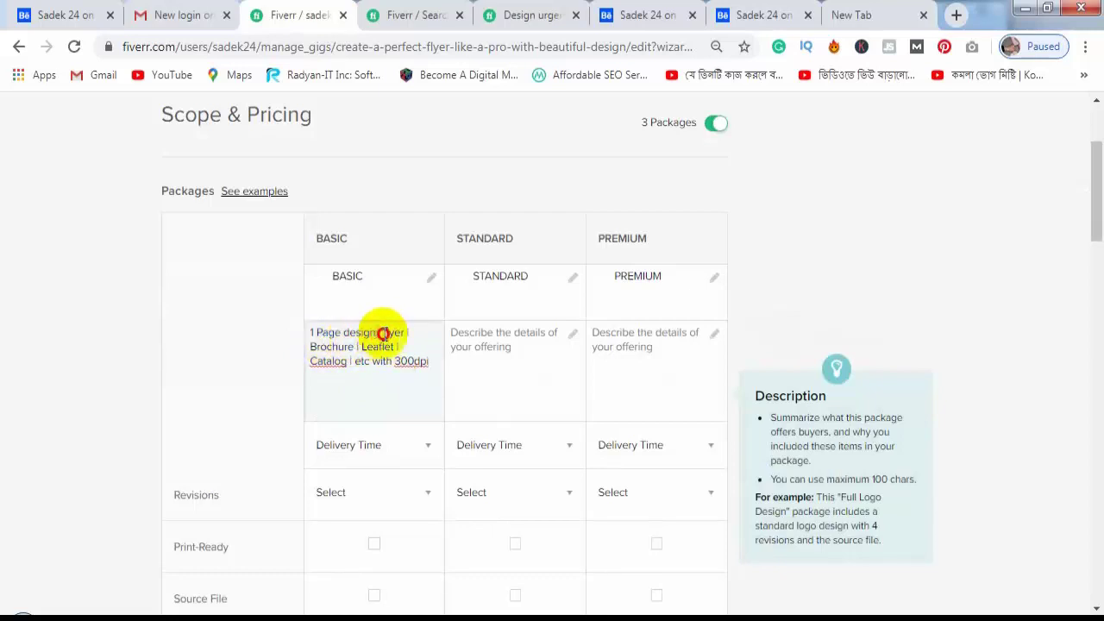
left_click_drag(383, 333, 420, 335)
key("BackSpace")
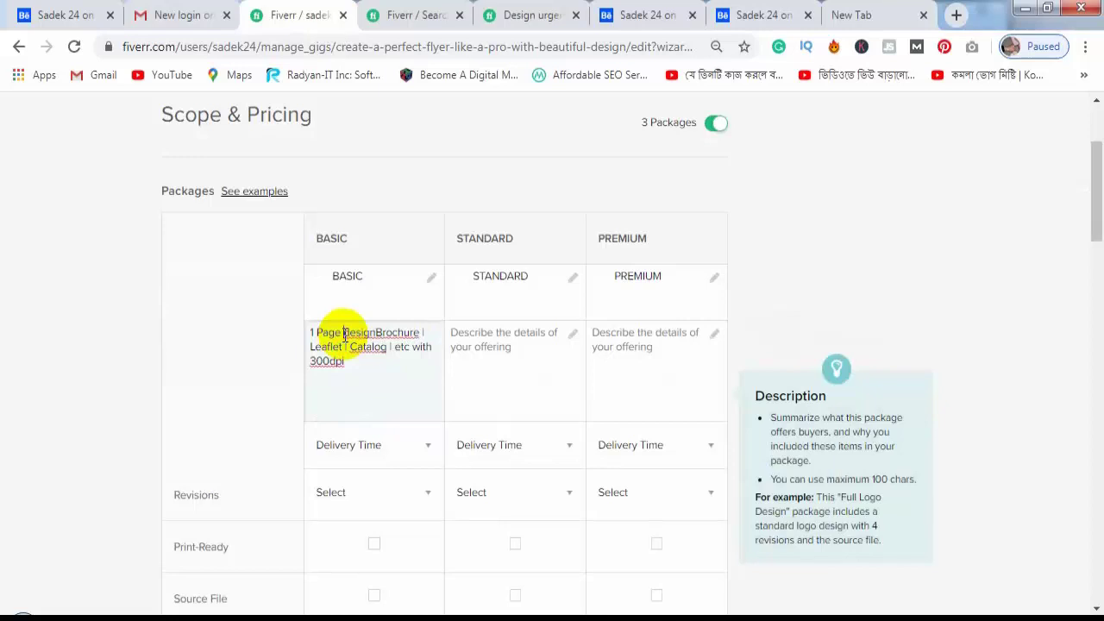
type("flyer design")
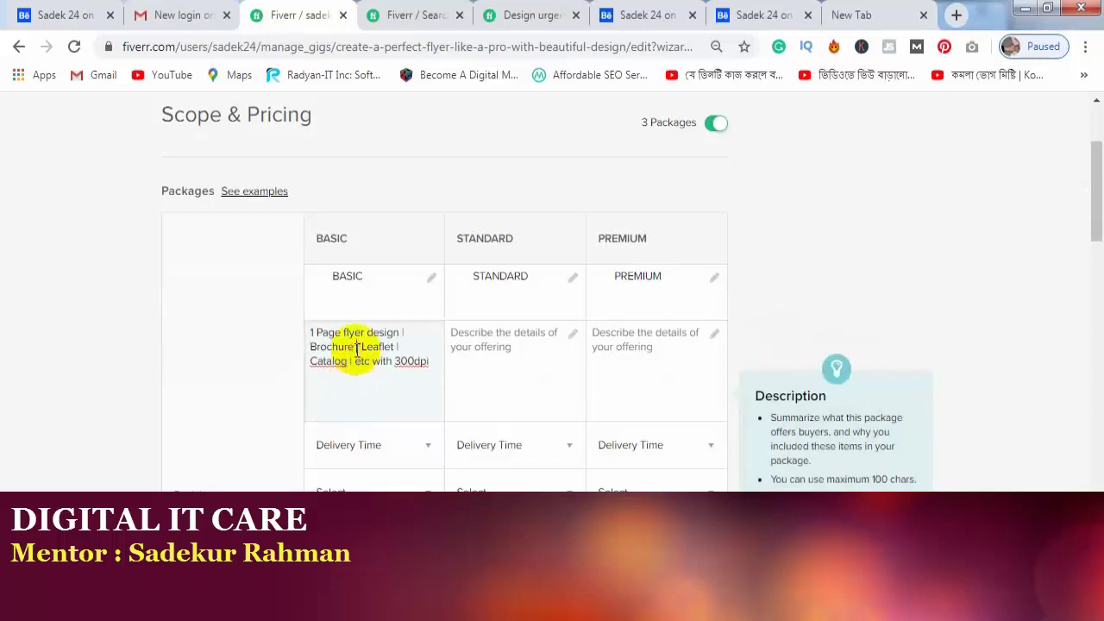
left_click_drag(399, 346, 436, 373)
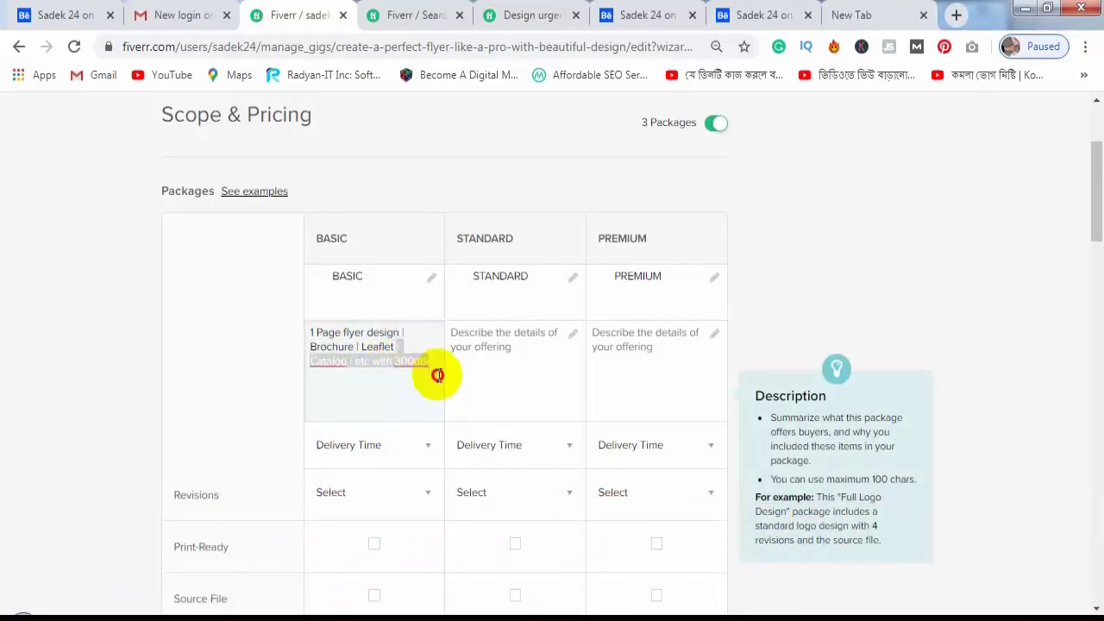
left_click_drag(437, 375, 346, 366)
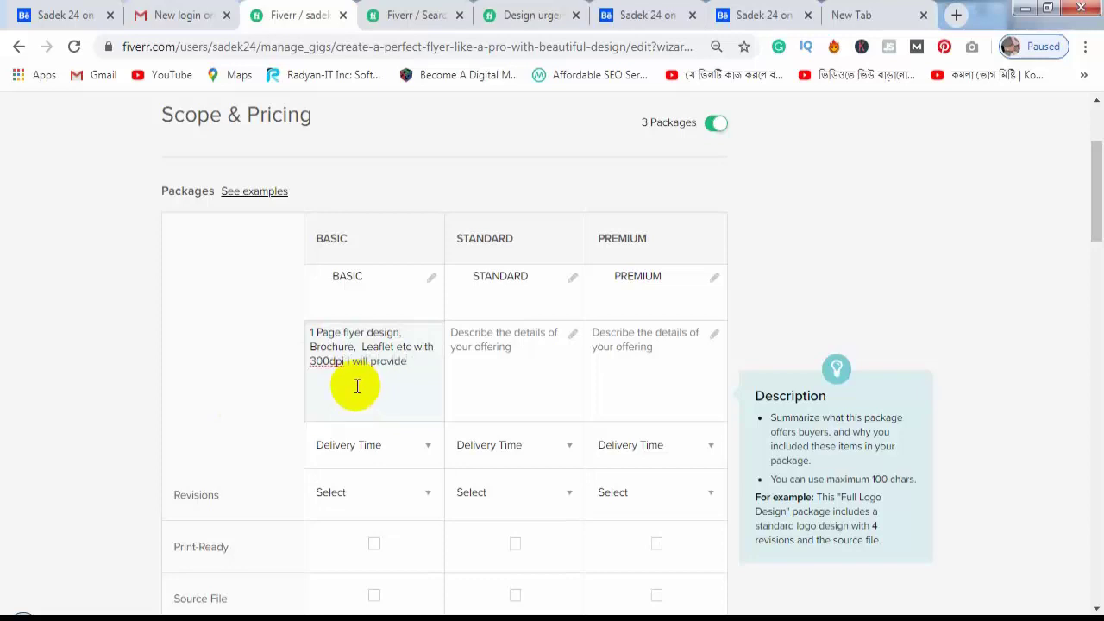
left_click(402, 382)
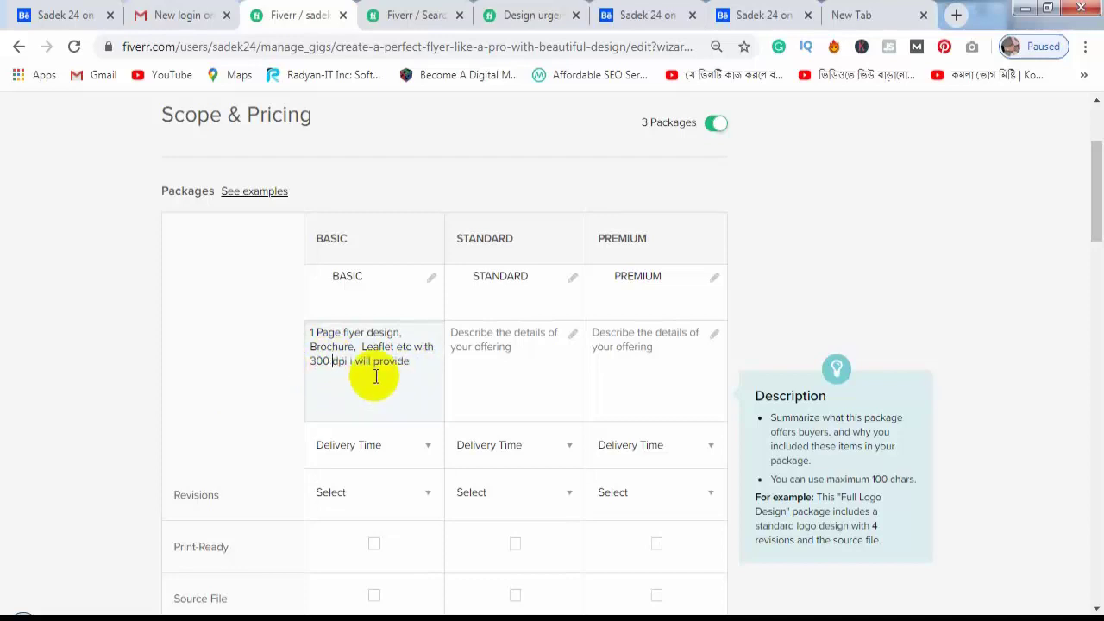
Copy the Basic description text into the Standard package description.
left_click_drag(412, 362, 304, 358)
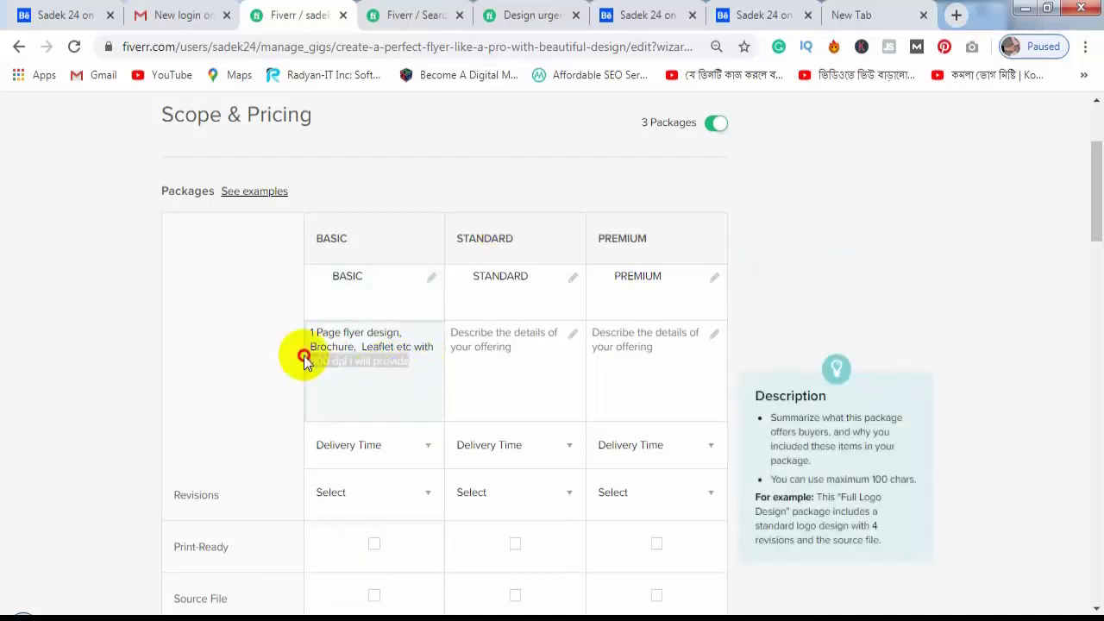
left_click(494, 352)
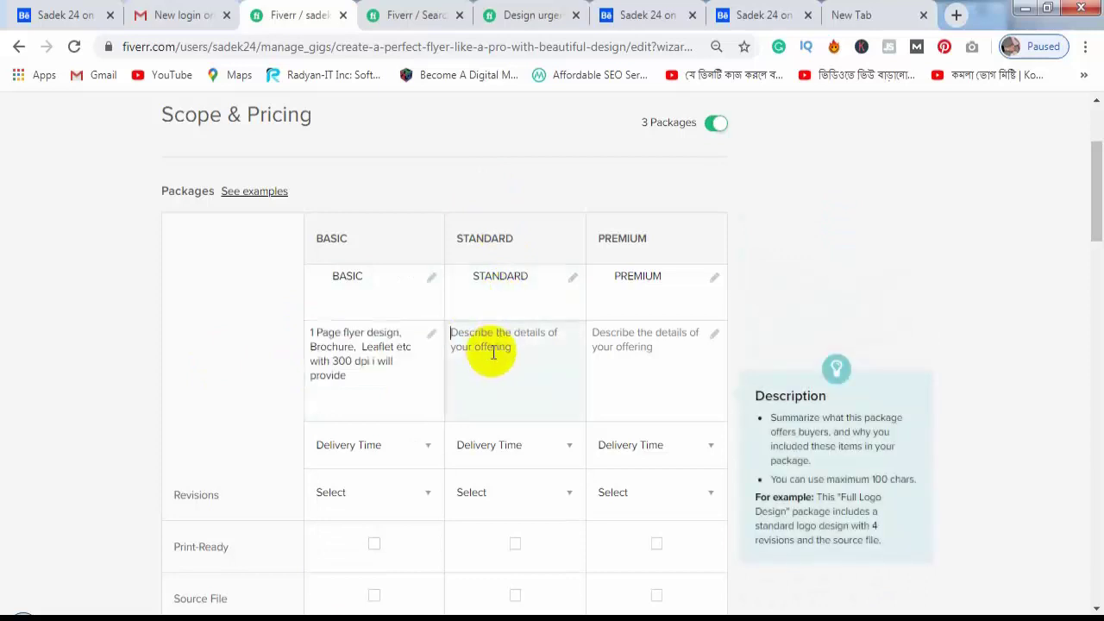
key("ctrl+v")
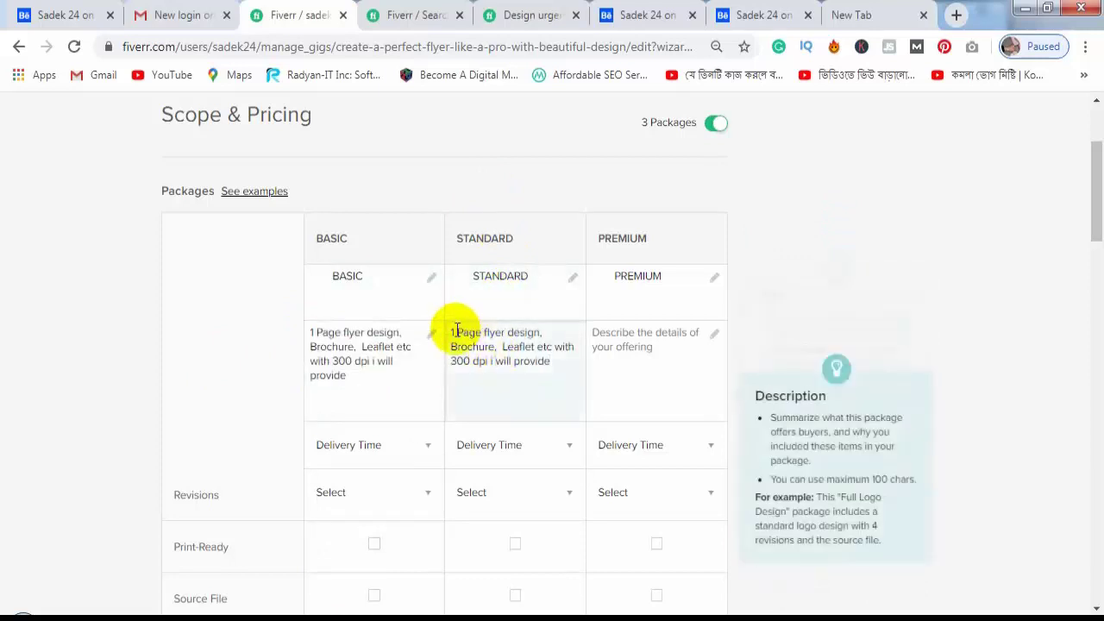
left_click(452, 333)
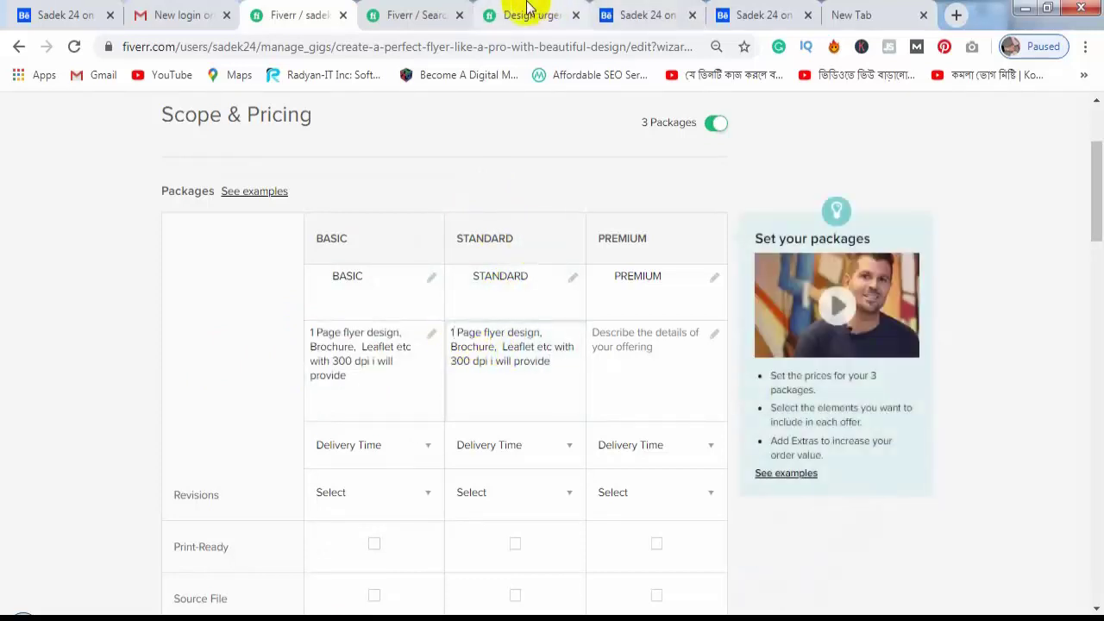
left_click(410, 13)
Check the competitor's Standard (GOLD PACK) description, then return to the gig editor.
left_click(496, 14)
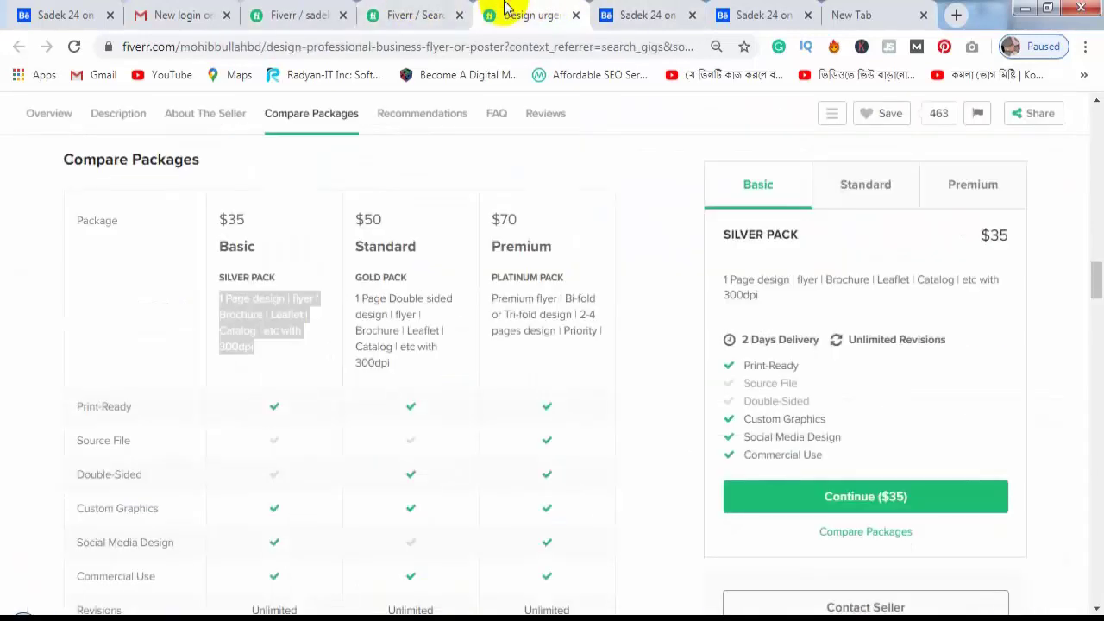
left_click(867, 183)
left_click_drag(725, 280, 772, 281)
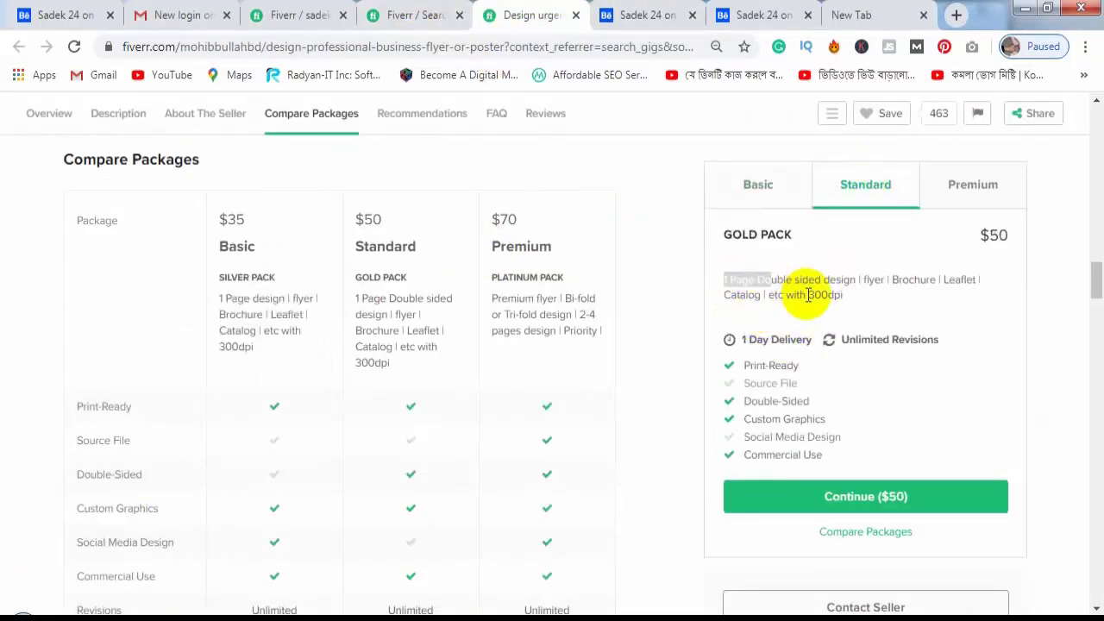
left_click(764, 283)
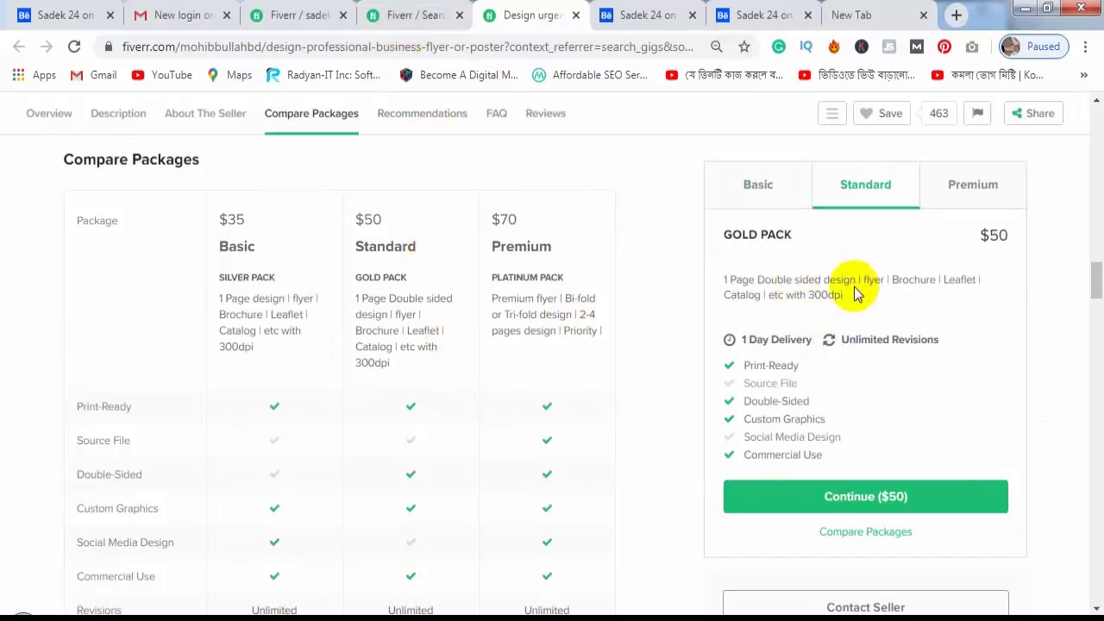
left_click(420, 15)
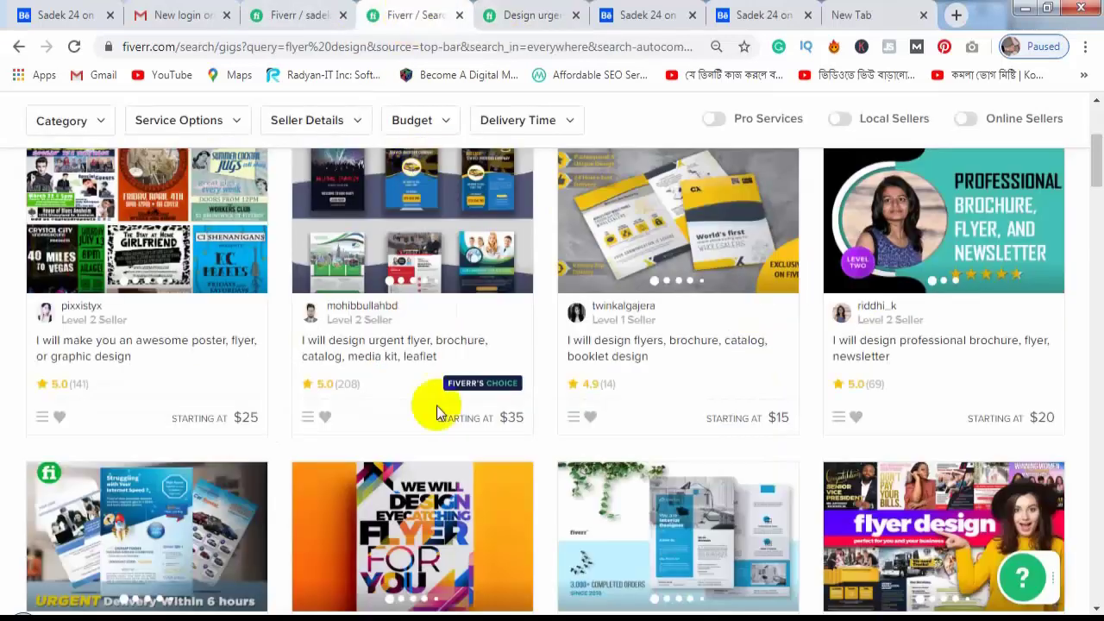
left_click(301, 10)
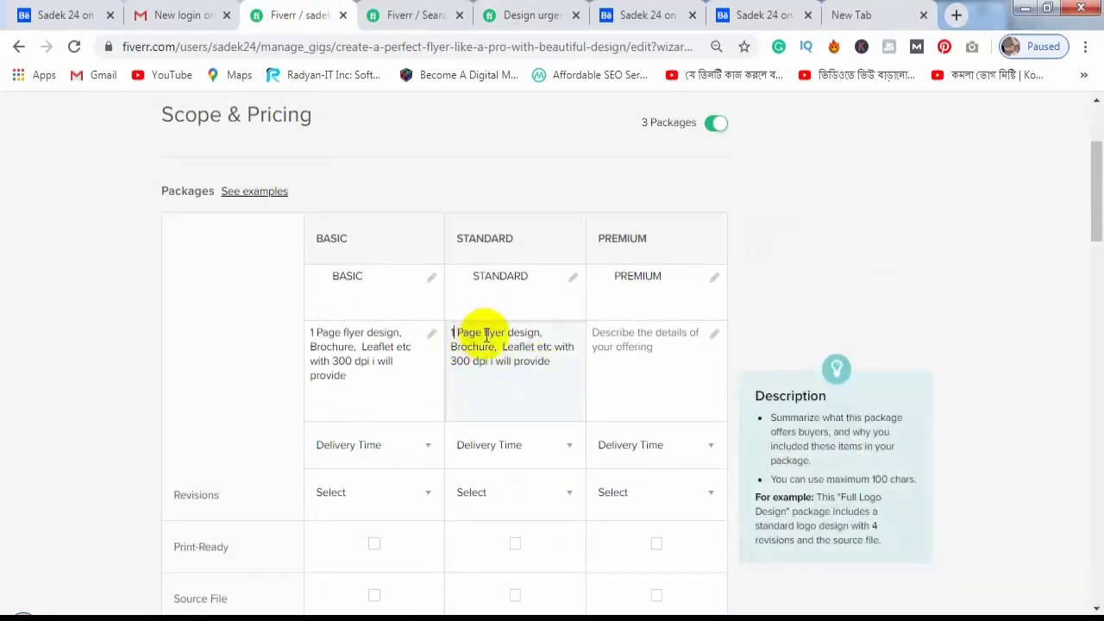
Start inserting 'double side' after 'design with' in the Standard description.
left_click(485, 335)
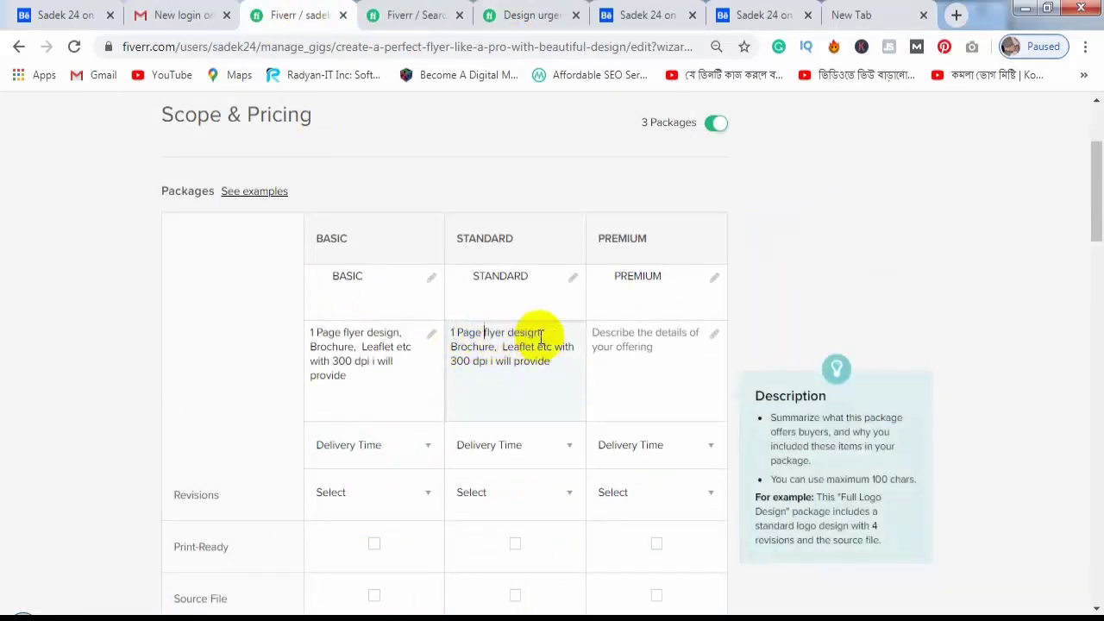
left_click(539, 332)
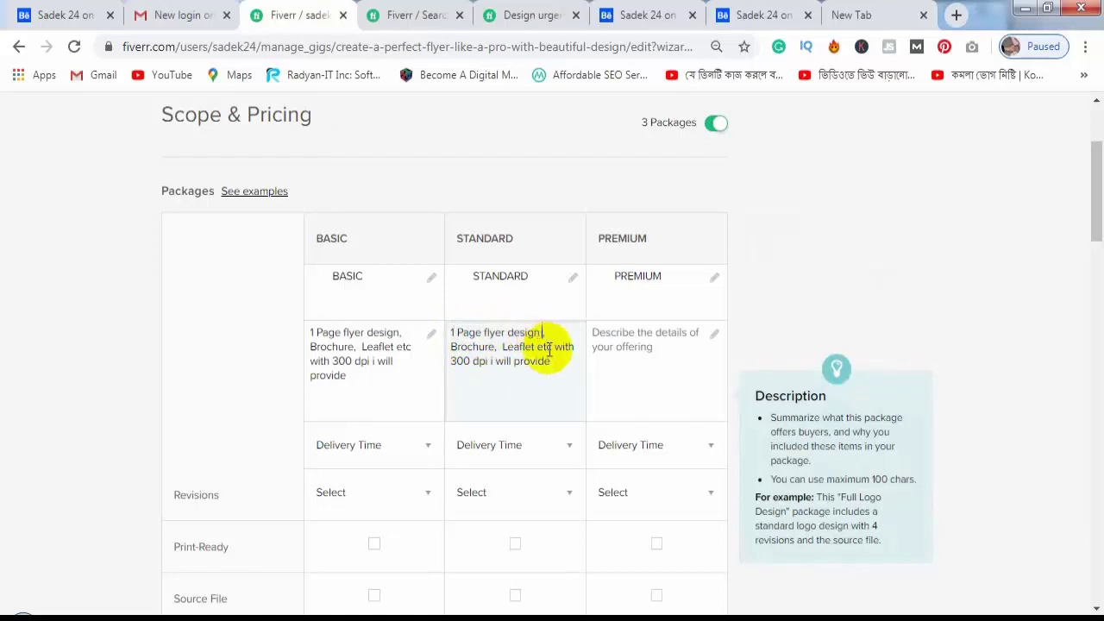
type("withdo")
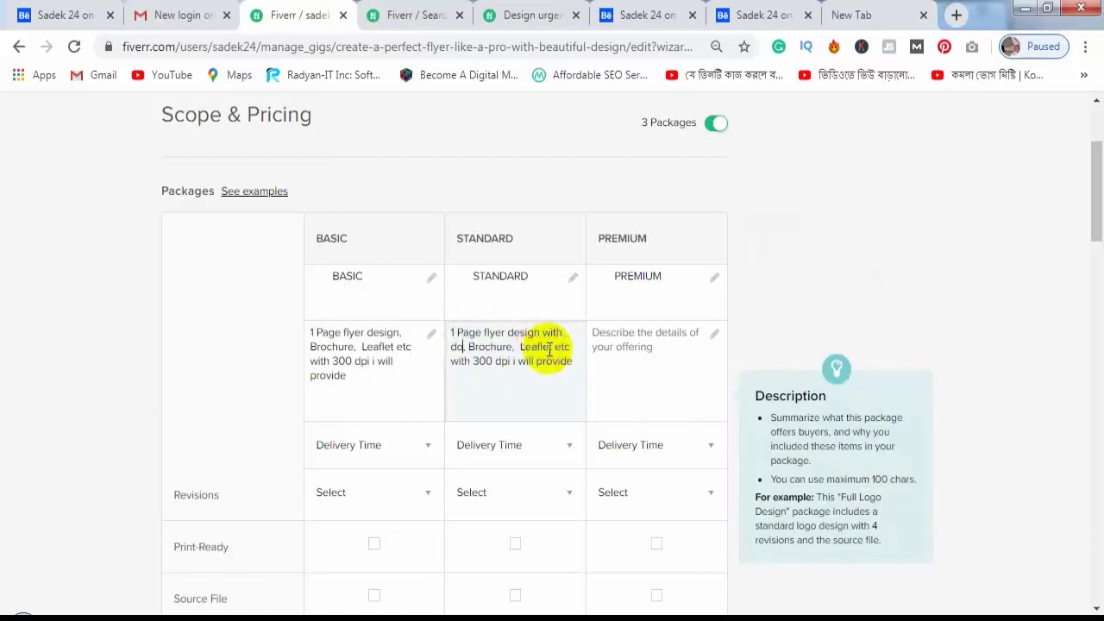
type("uble")
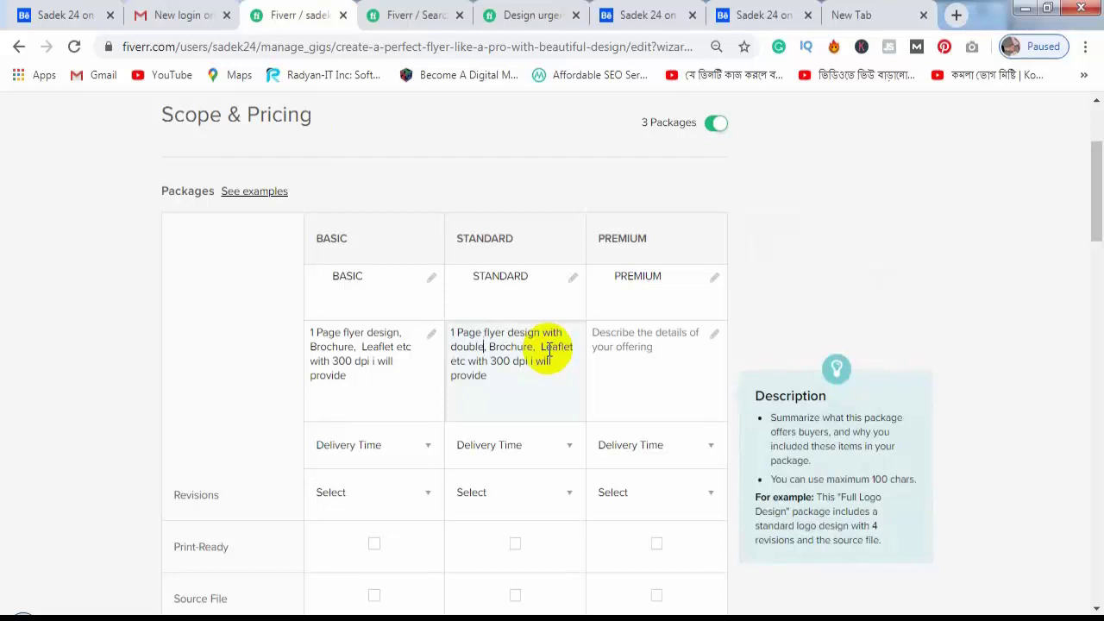
type(" side")
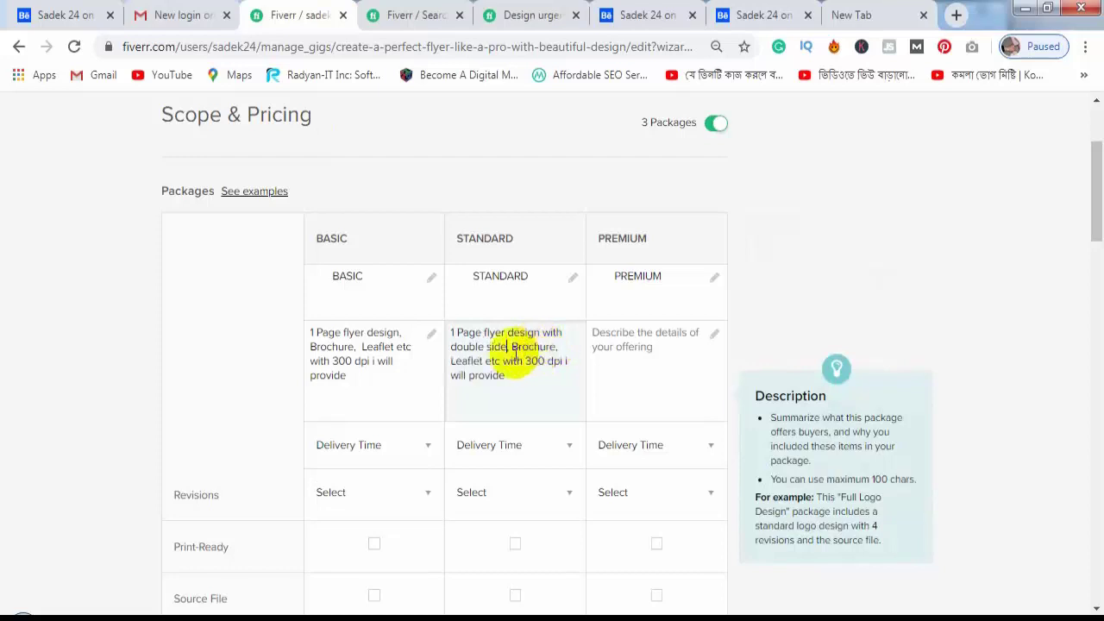
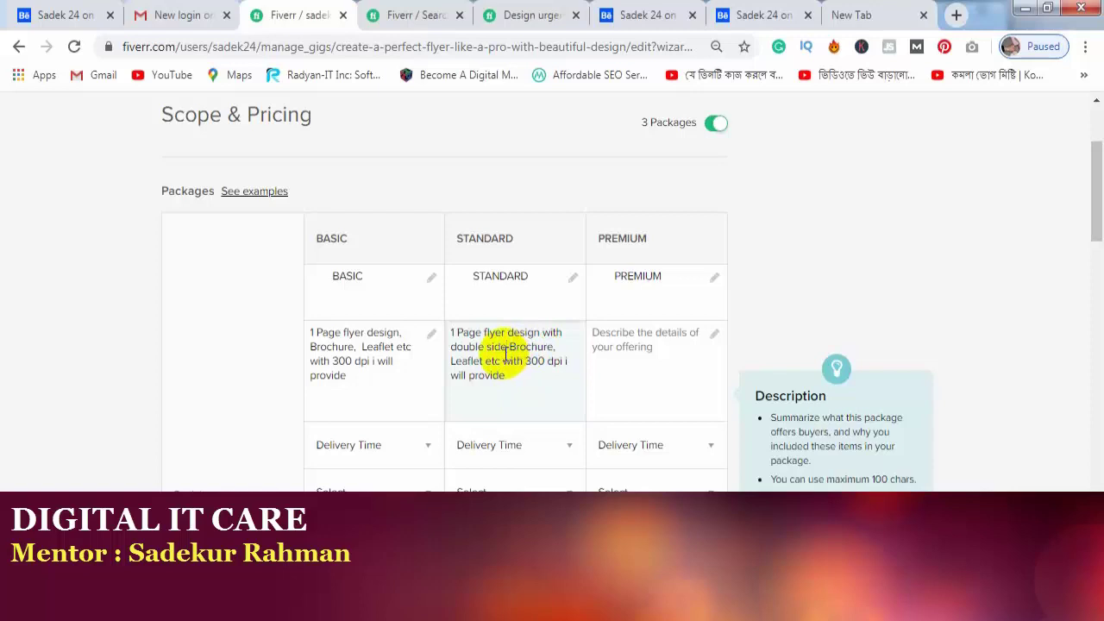
Remove 'double side' from its old position and delete the extra 'with' in the Standard description.
left_click_drag(507, 345, 411, 347)
key("BackSpace")
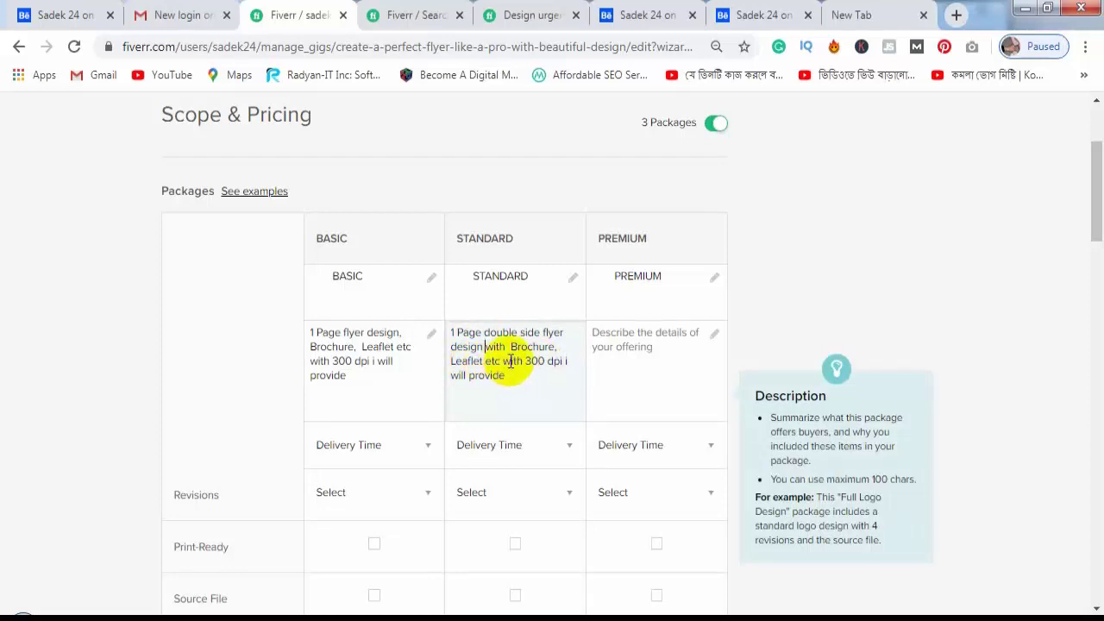
double_click(508, 360)
key("BackSpace")
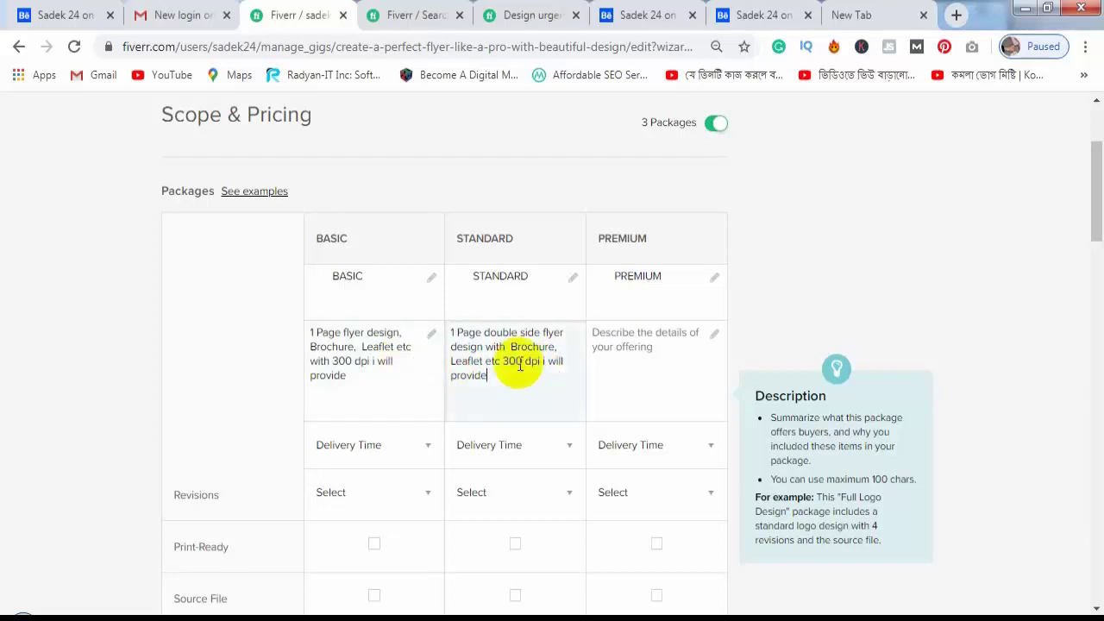
Copy the Standard description into the empty Premium package description.
left_click_drag(506, 377, 431, 328)
key("ctrl+c")
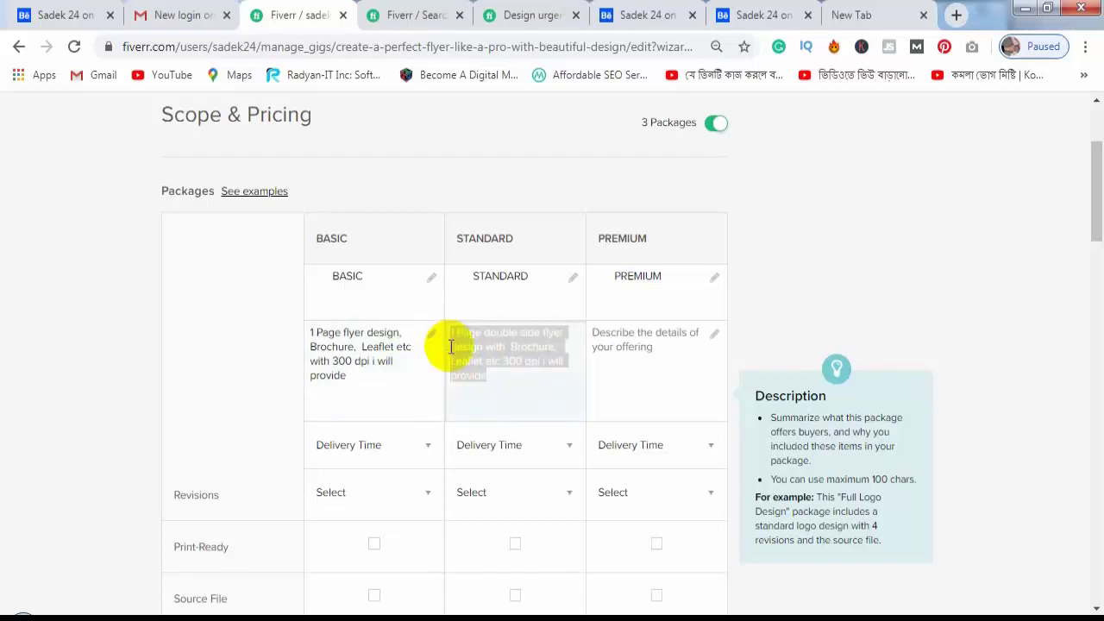
left_click(655, 354)
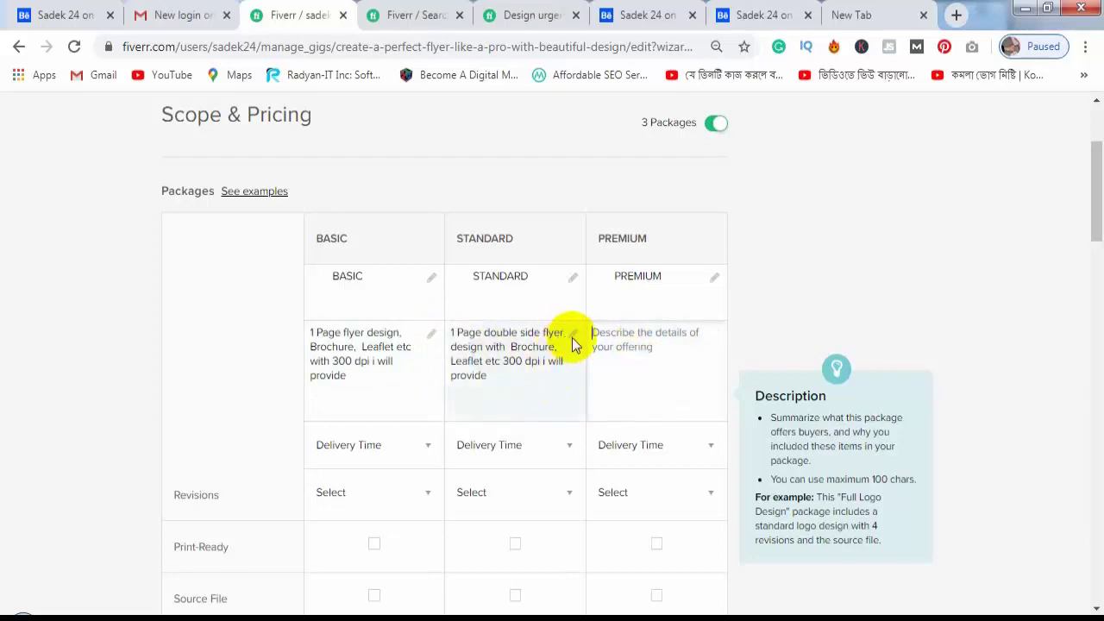
key("ctrl+v")
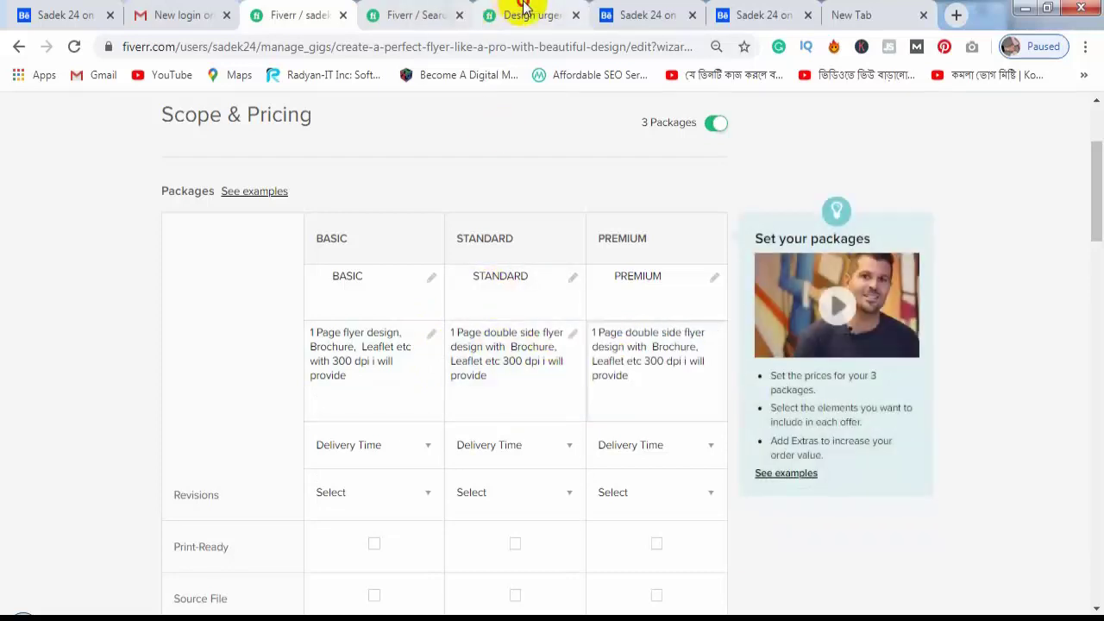
left_click(488, 14)
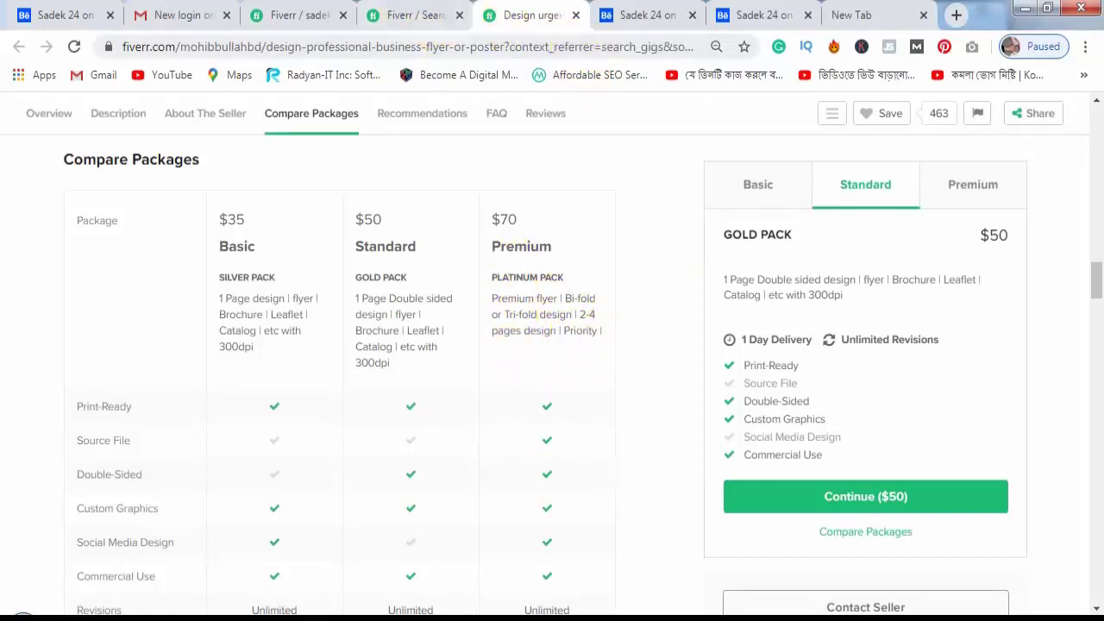
left_click(422, 8)
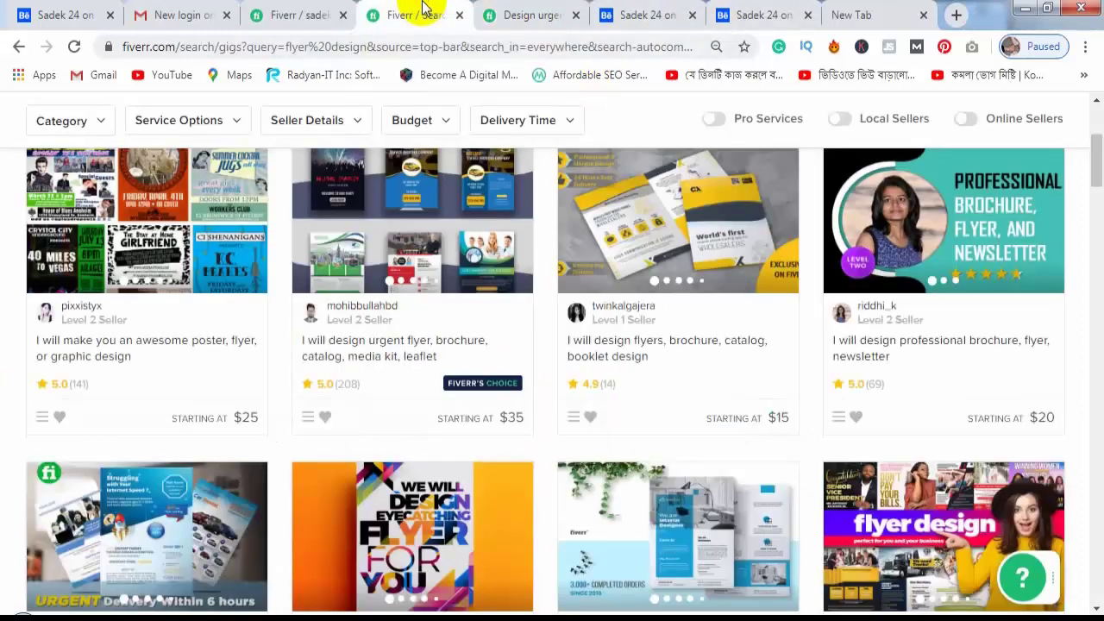
left_click(556, 8)
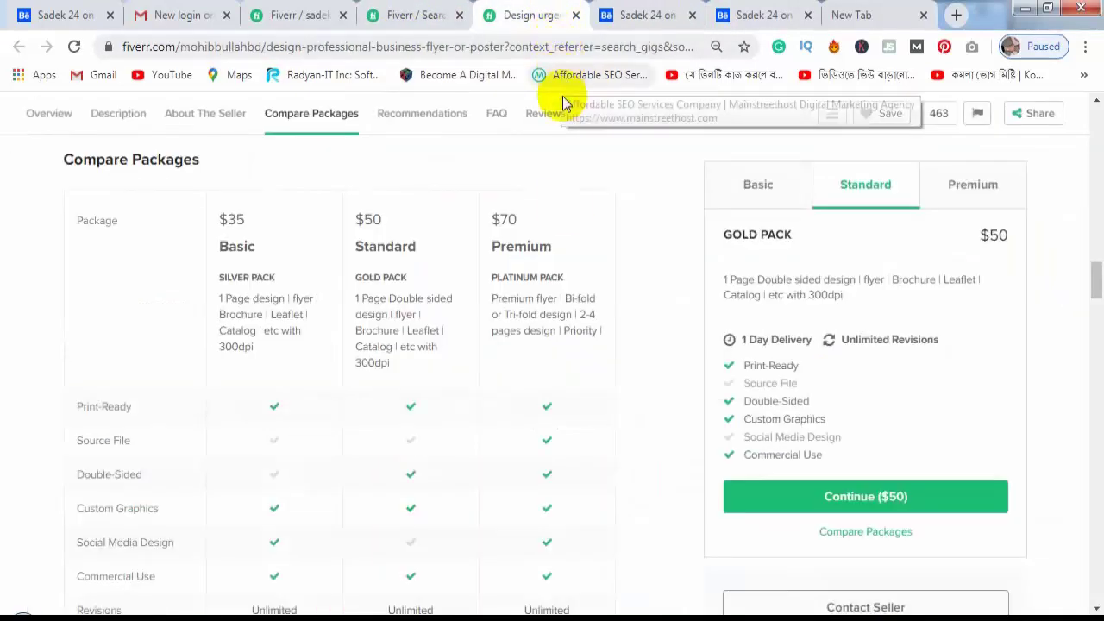
left_click_drag(495, 298, 613, 343)
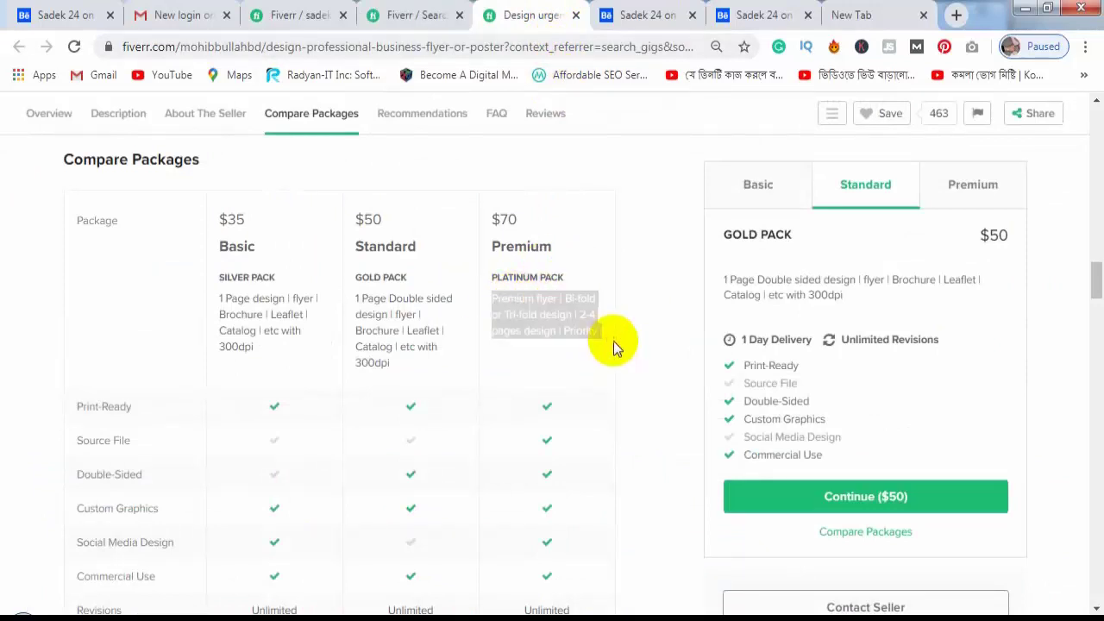
left_click(412, 15)
left_click(297, 15)
Replace the Premium description with the copied competitor text.
left_click(630, 380)
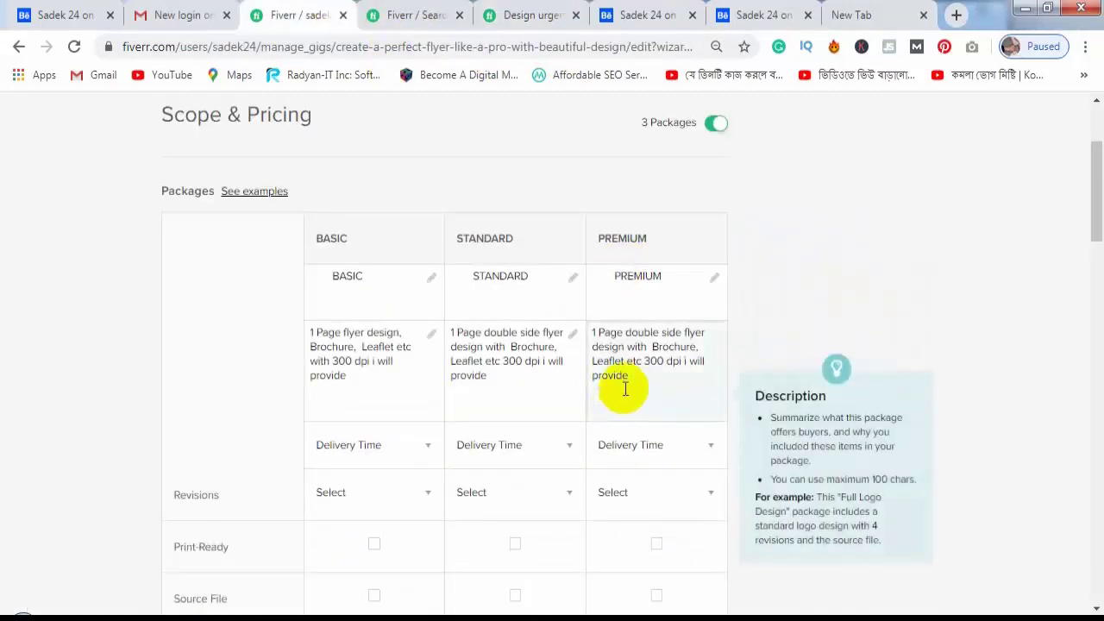
left_click_drag(634, 382, 584, 320)
type("Premium flyer | Bi-fold or Tri-fold design | 2-4 pages design | Priority |")
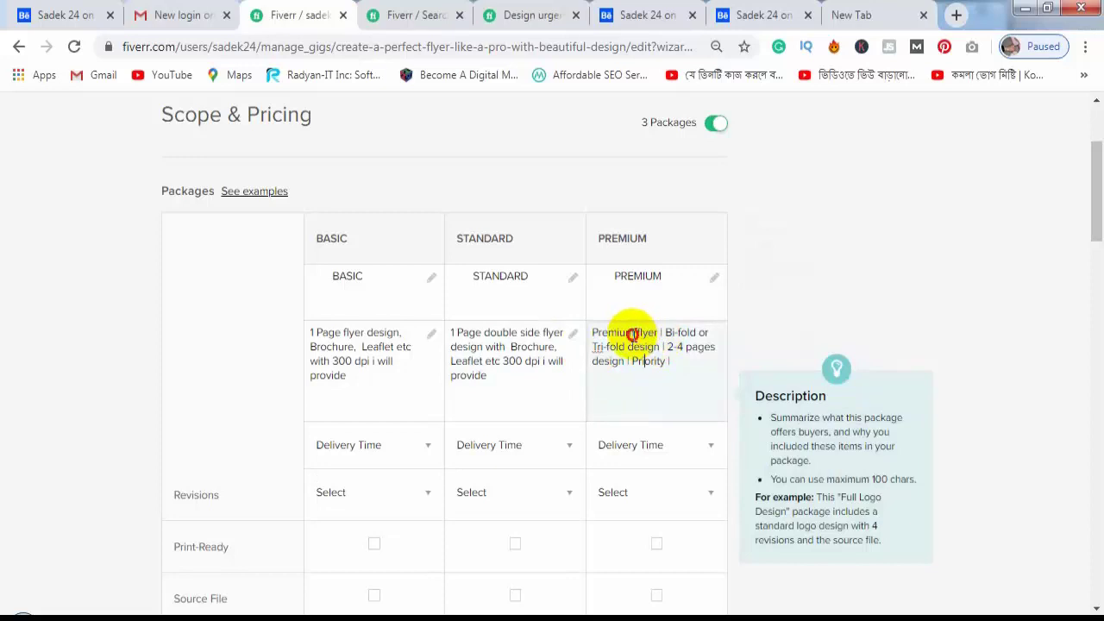
left_click_drag(632, 334, 574, 333)
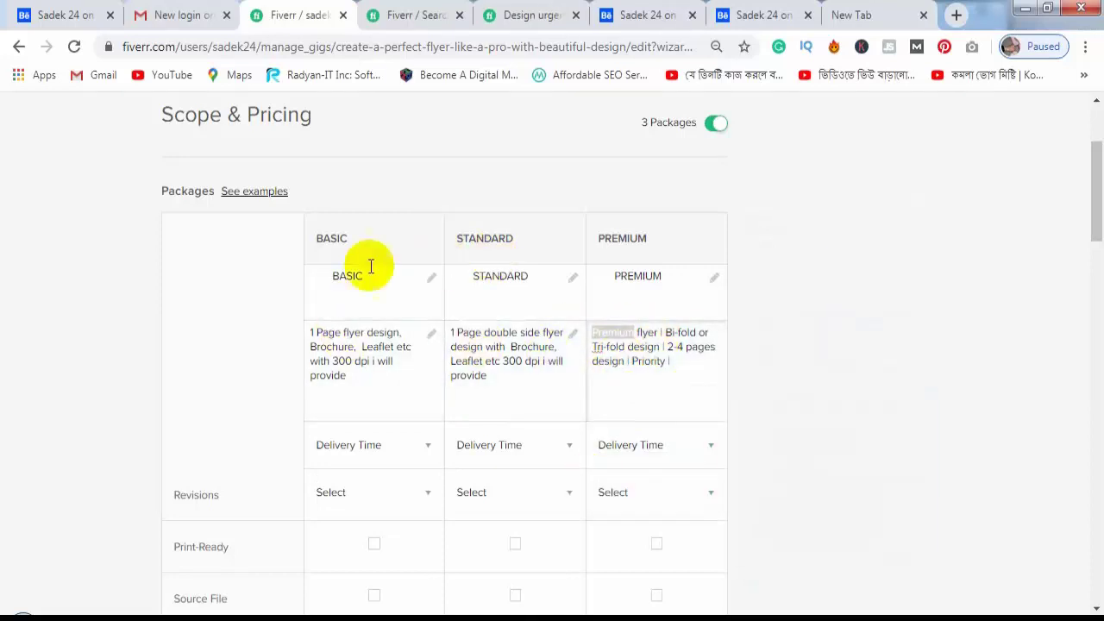
left_click(657, 366)
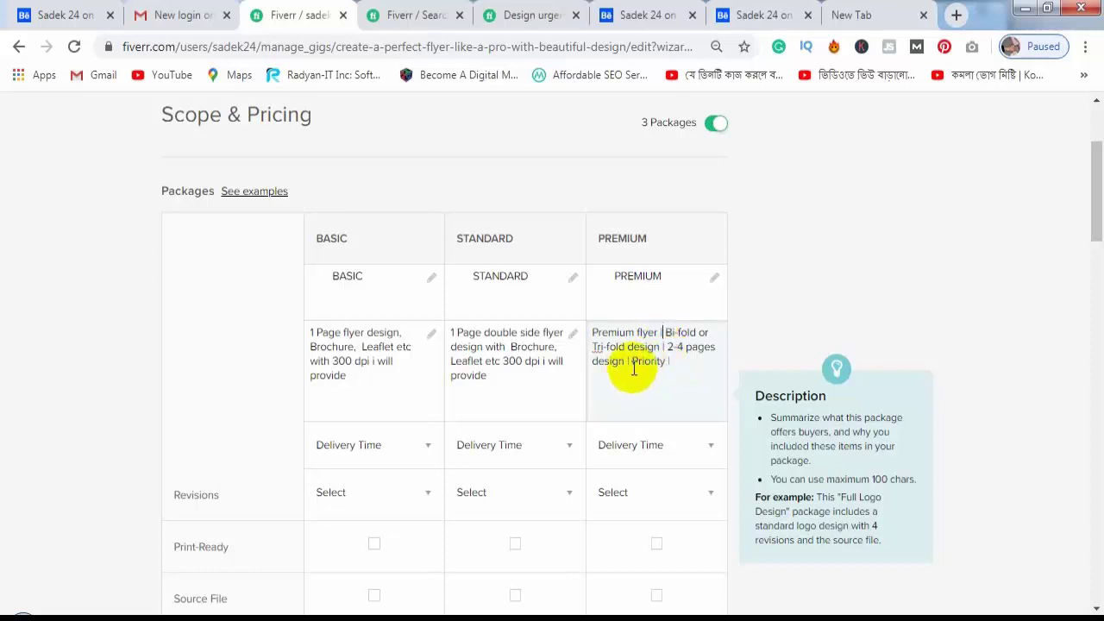
Remove 'Priority |' and the separators, adding '-' after 'Premium flyer'.
left_click_drag(629, 366, 689, 368)
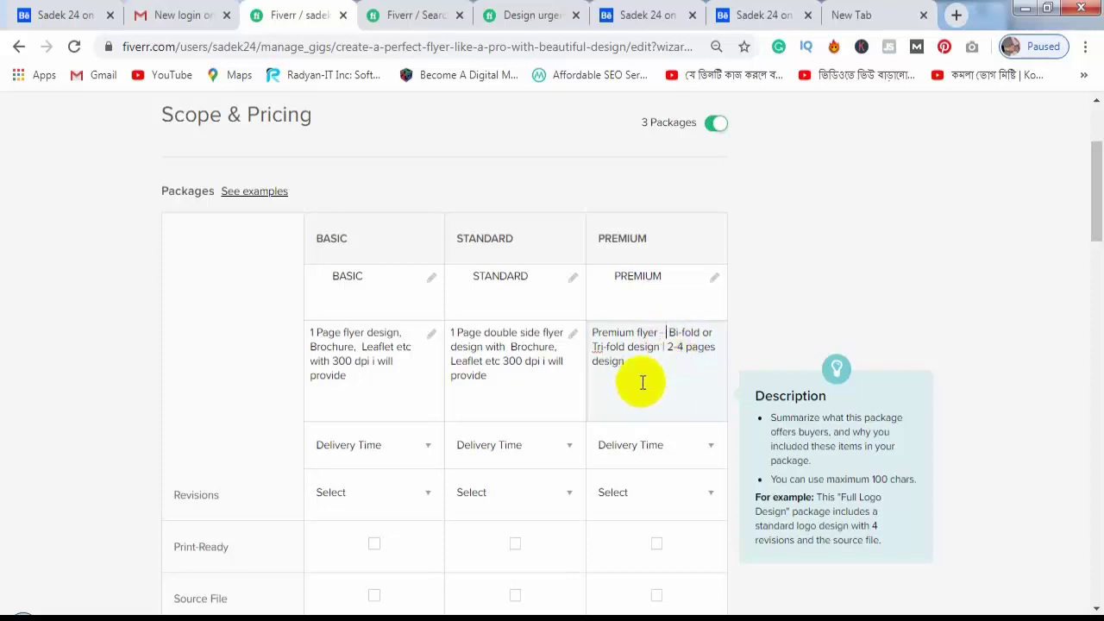
type("-")
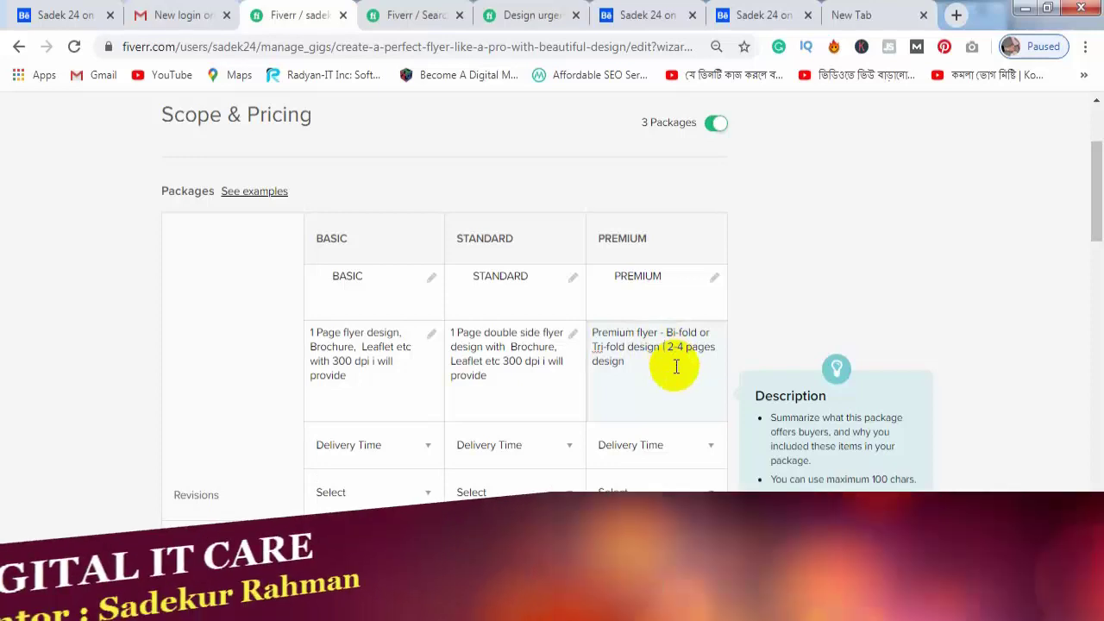
key("BackSpace")
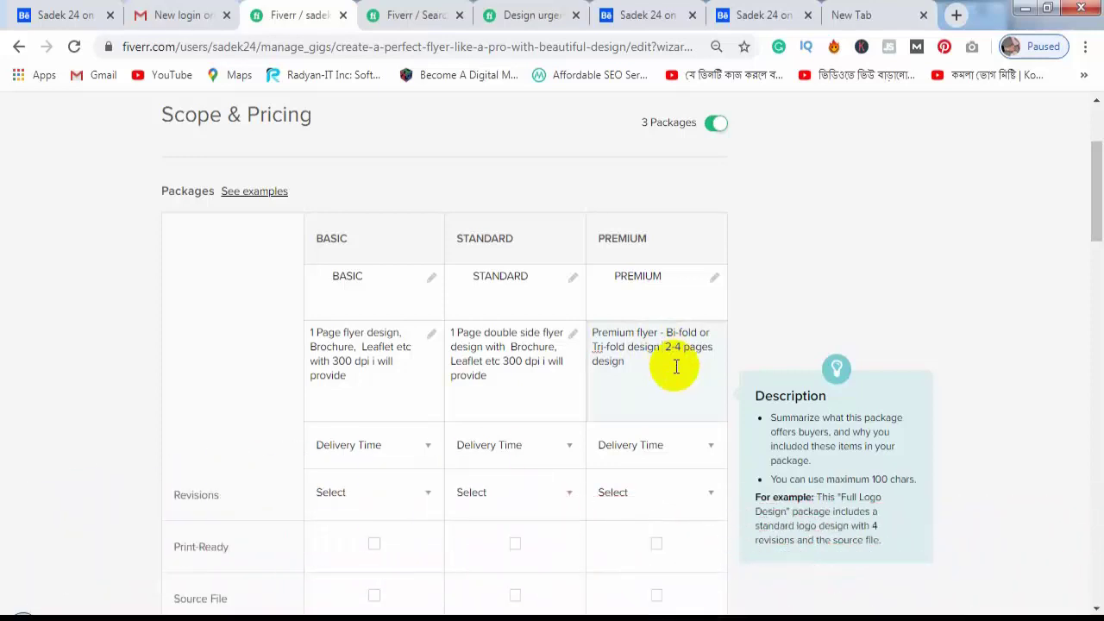
left_click(628, 347)
type("unique")
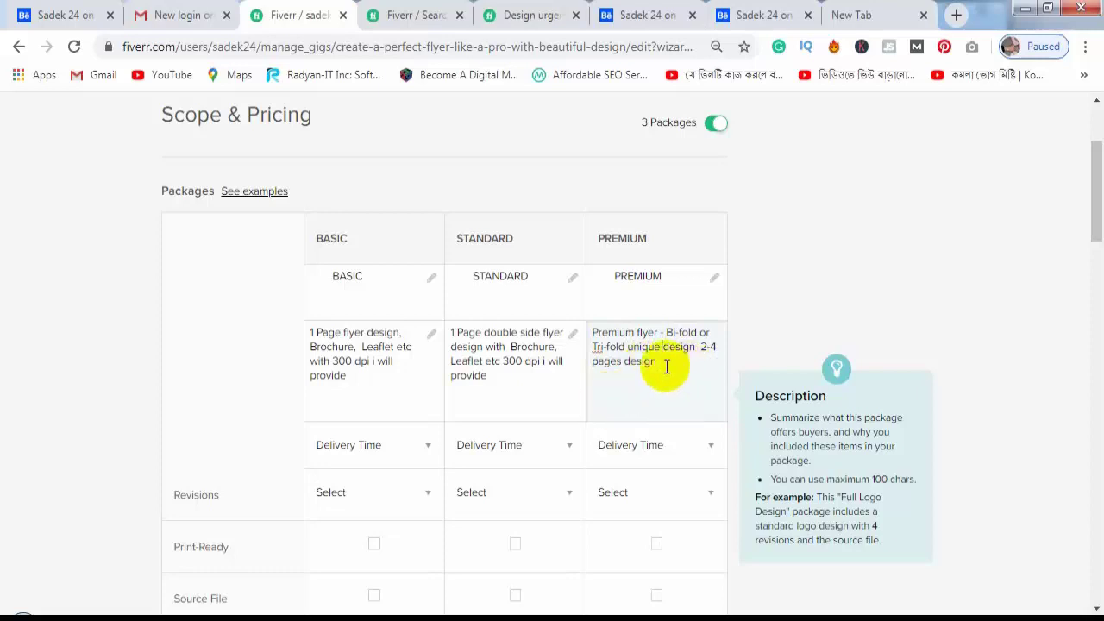
left_click(671, 368)
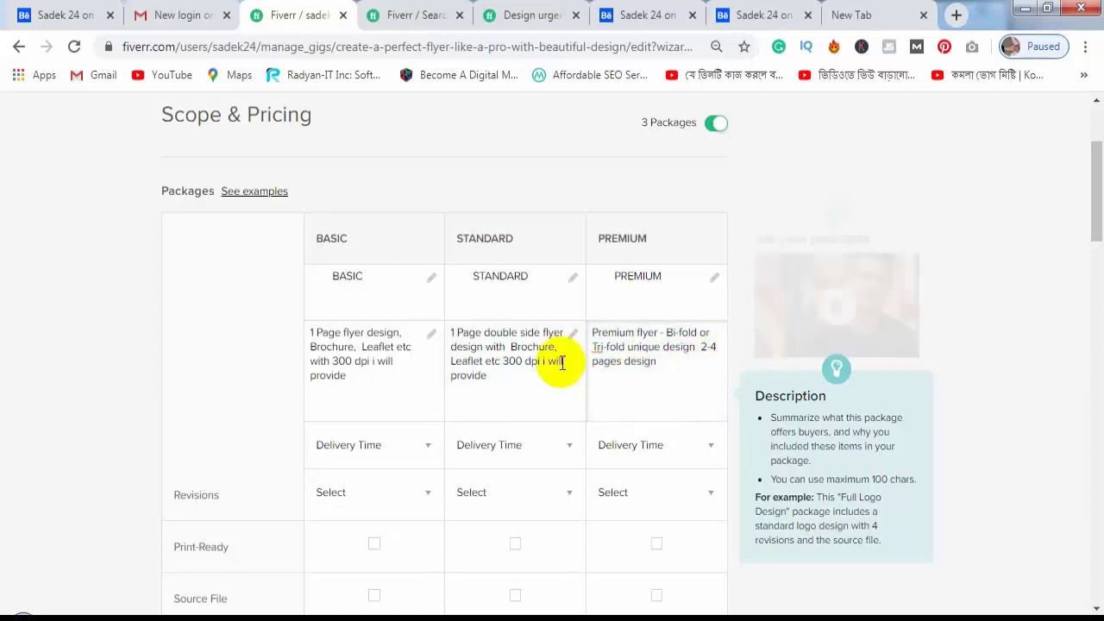
left_click(596, 346)
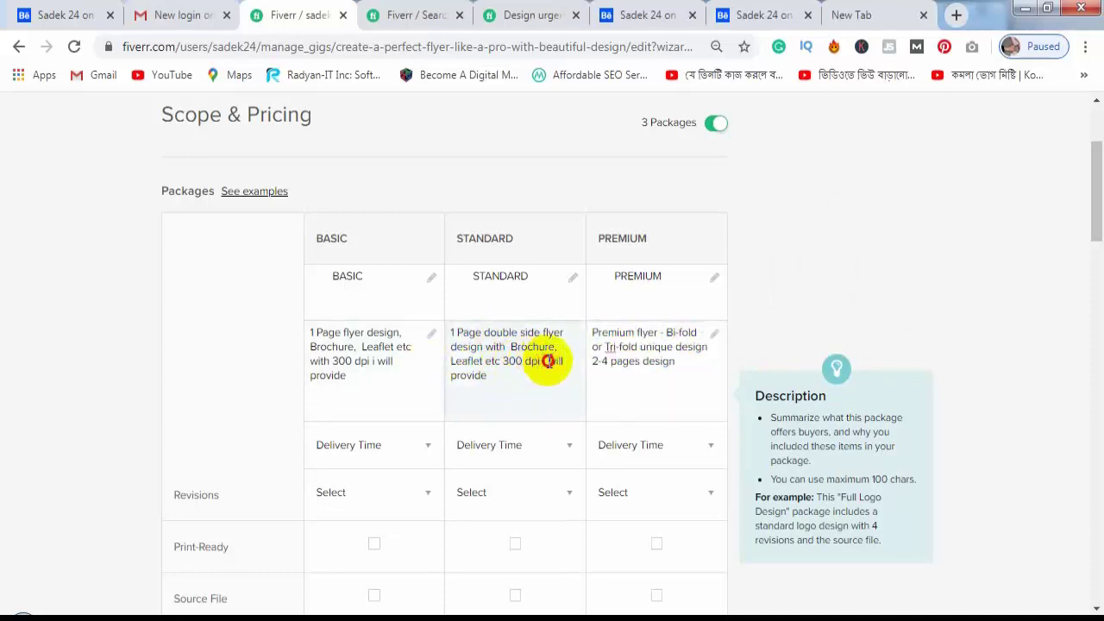
Append 'i will provide' from the Standard description to the end of the Premium text.
left_click_drag(545, 362, 553, 391)
key("ctrl+c")
left_click(661, 400)
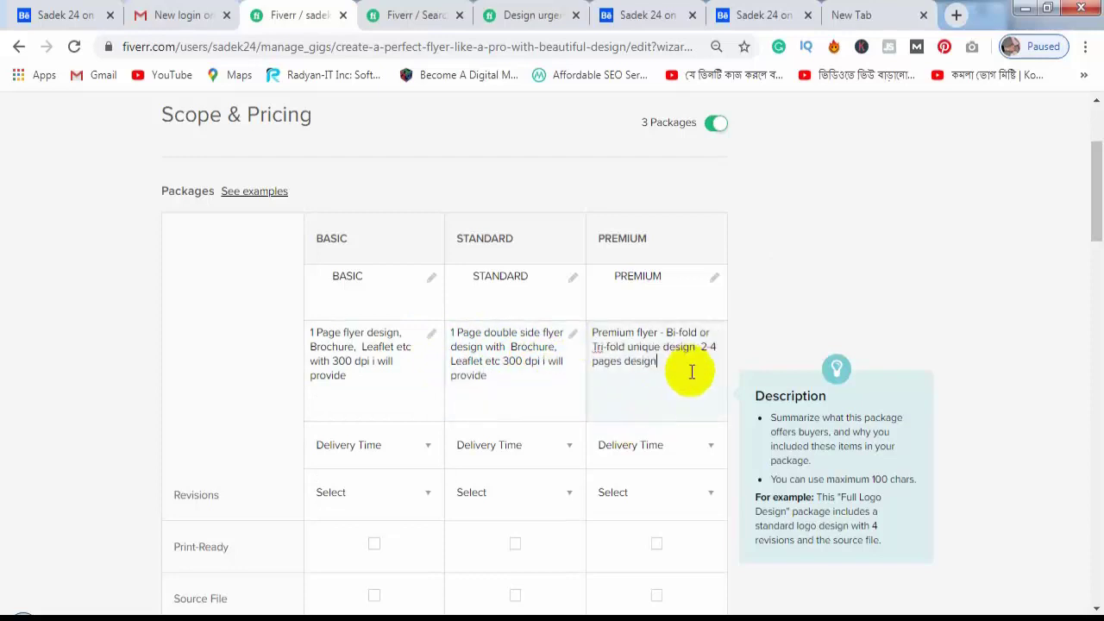
key("ctrl+v")
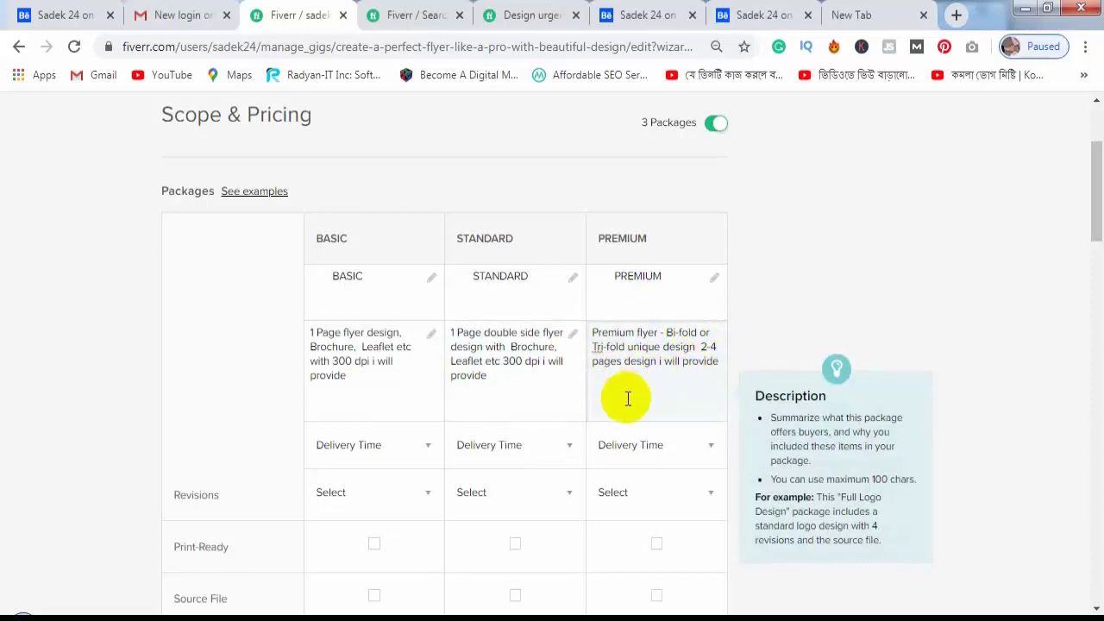
scroll(552, 276, "down", 2)
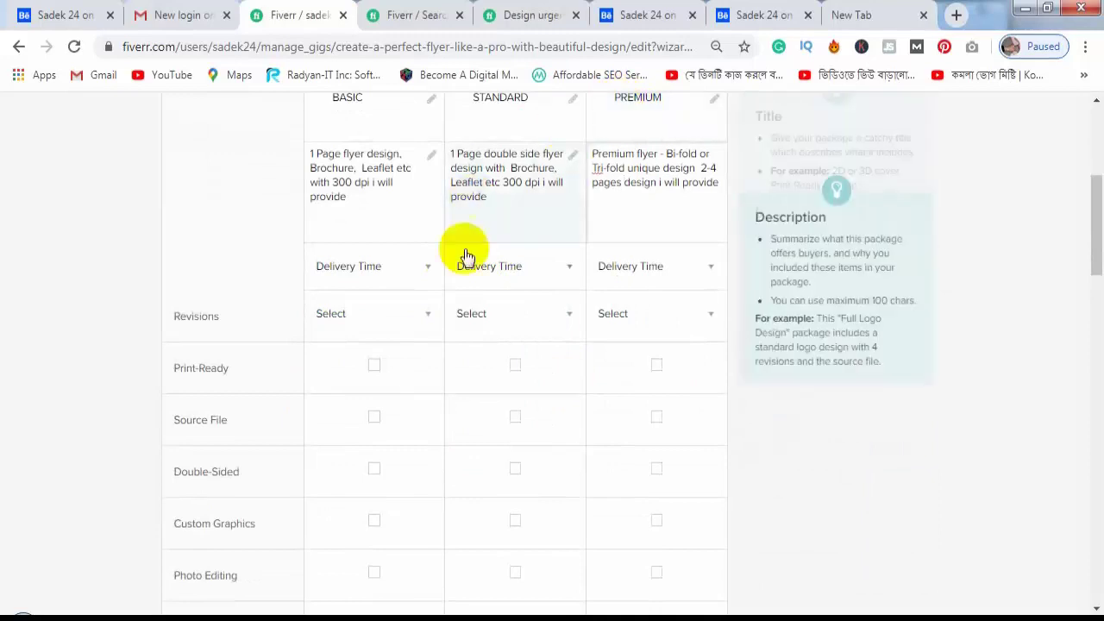
scroll(415, 274, "up", 1)
scroll(416, 274, "up", 2)
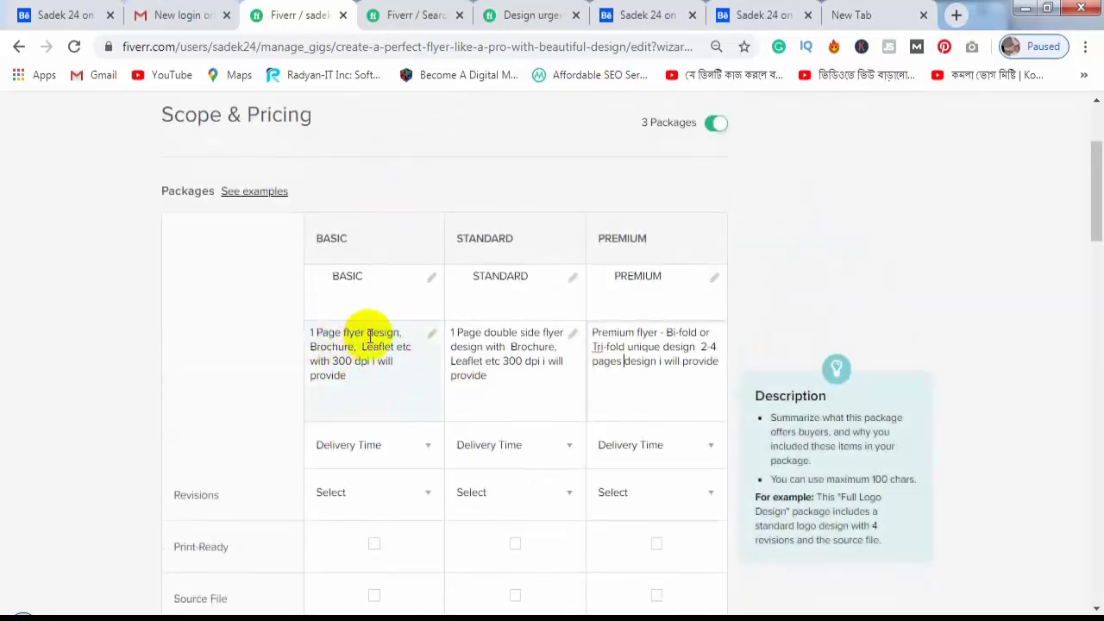
Insert 'one side,' after 'design' in the Basic package description.
left_click(401, 333)
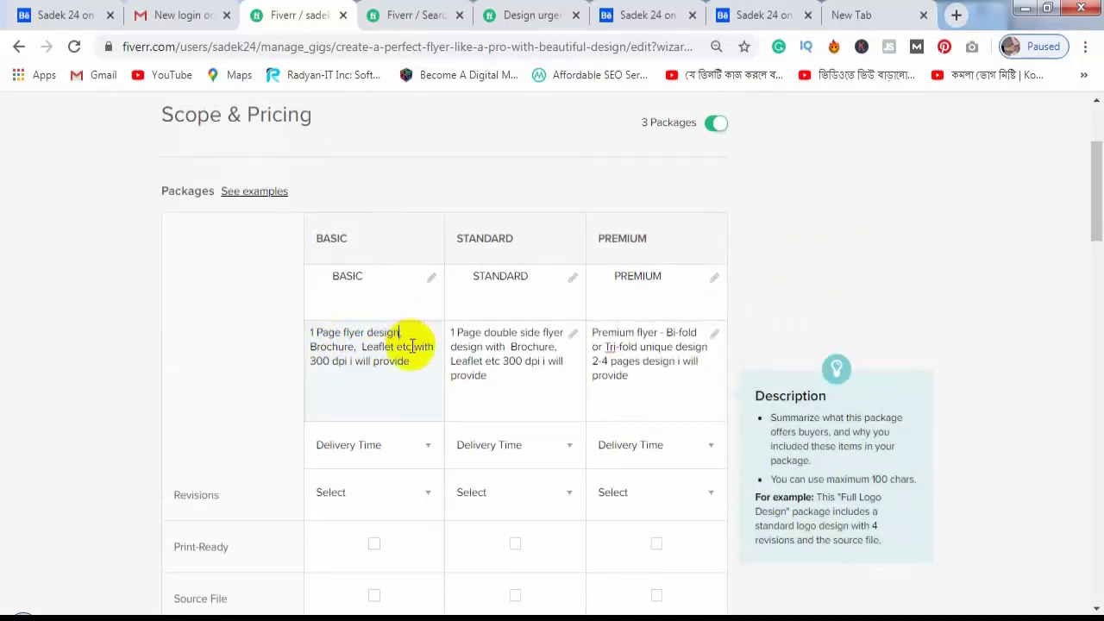
type("one side")
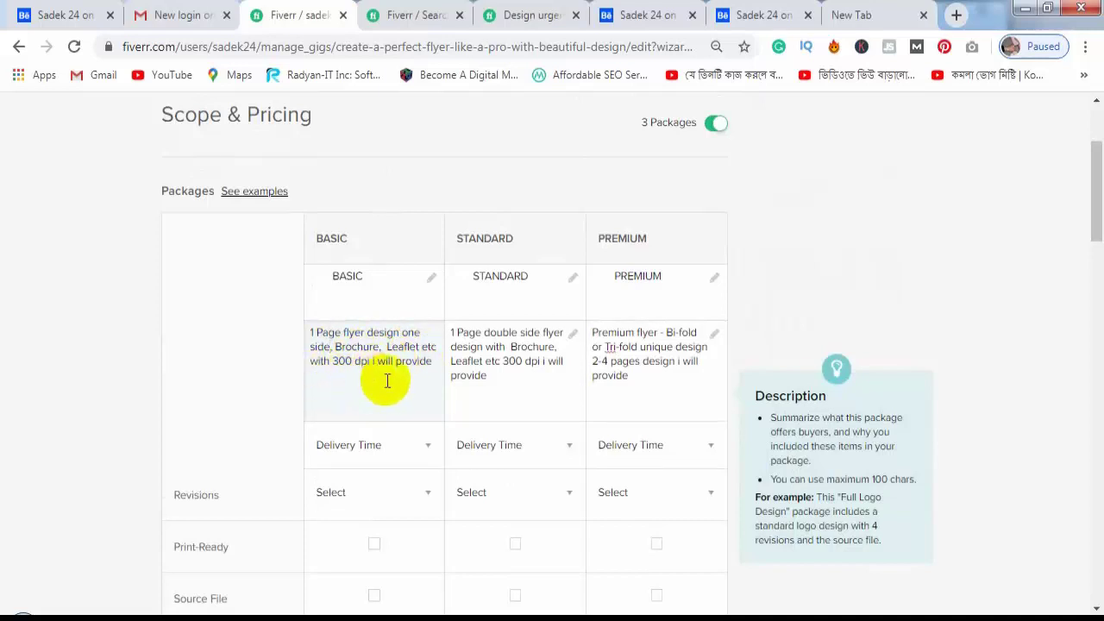
type(",")
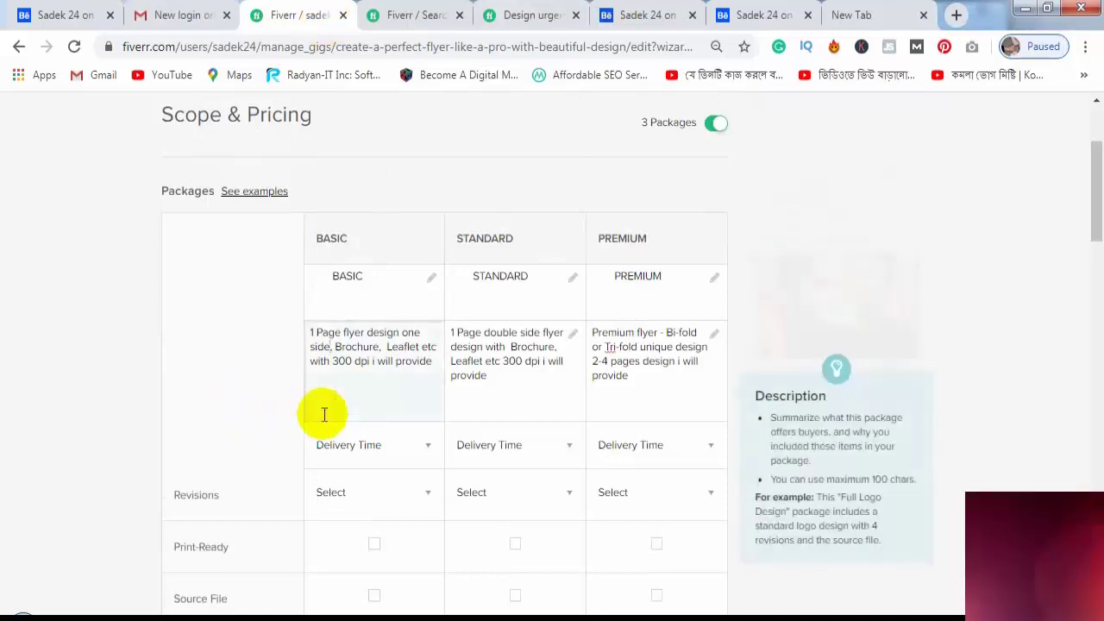
scroll(463, 247, "down", 1)
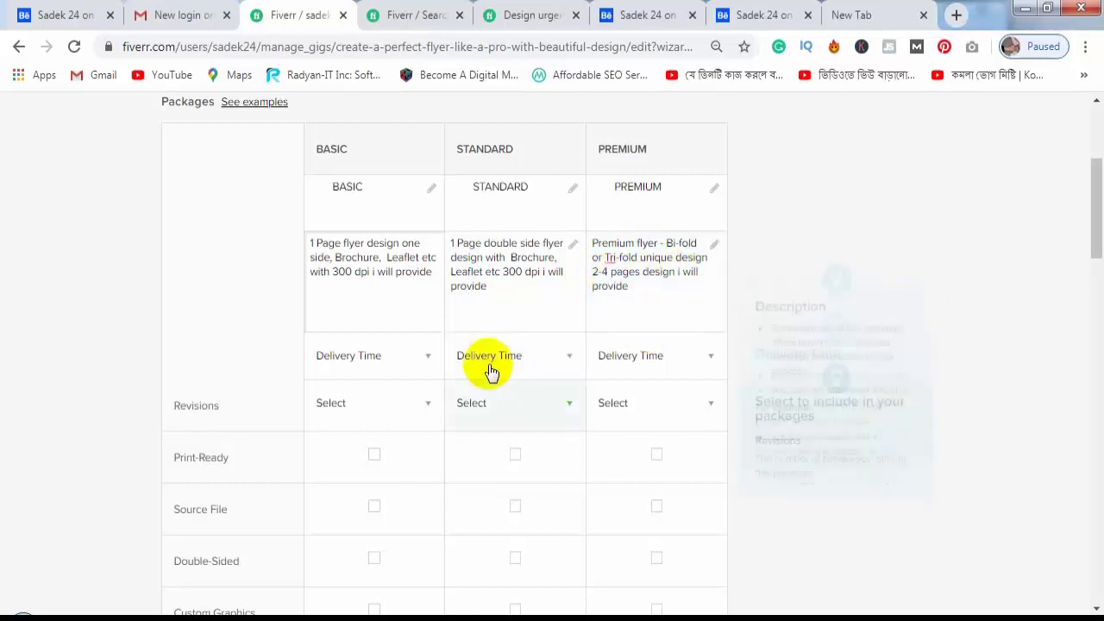
Choose 2 Days Delivery for Basic and Standard and 3 Days Delivery for Premium.
left_click(421, 363)
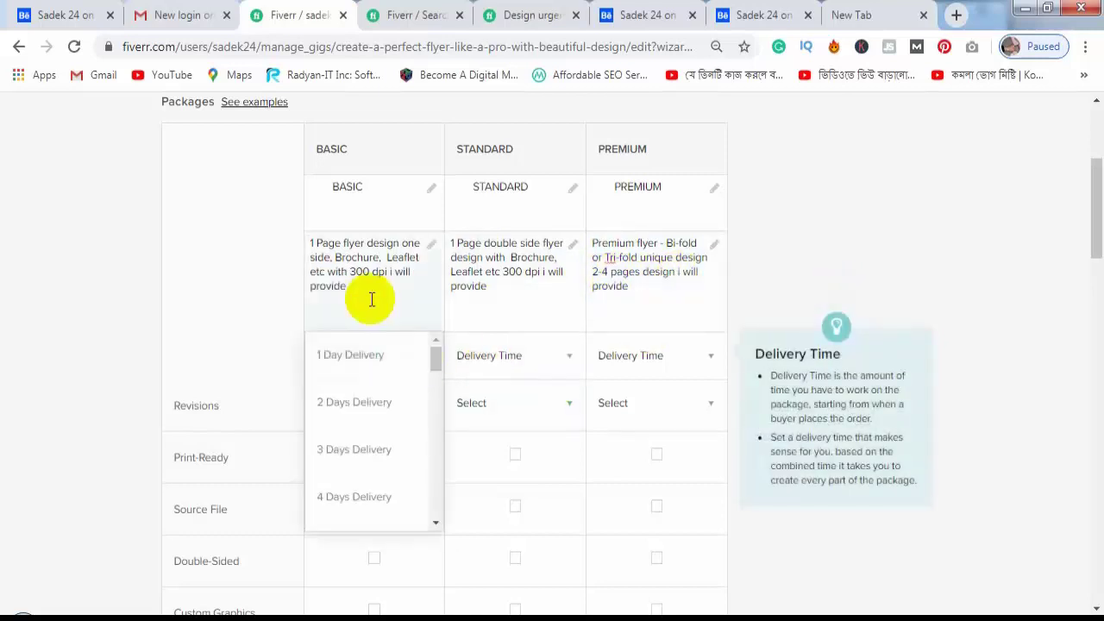
left_click(372, 404)
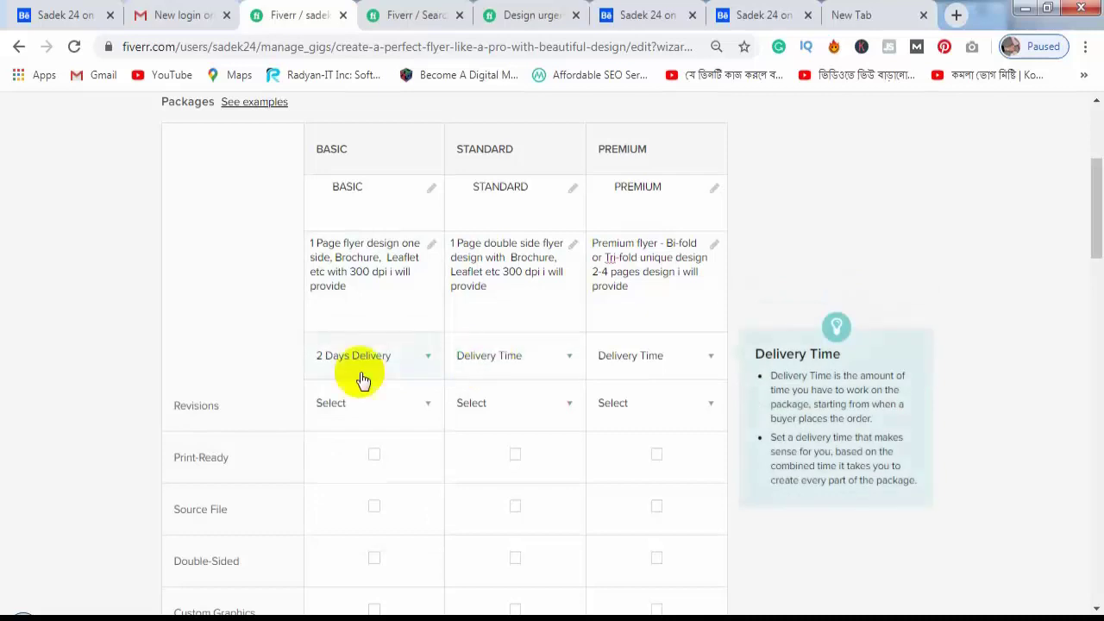
left_click(538, 354)
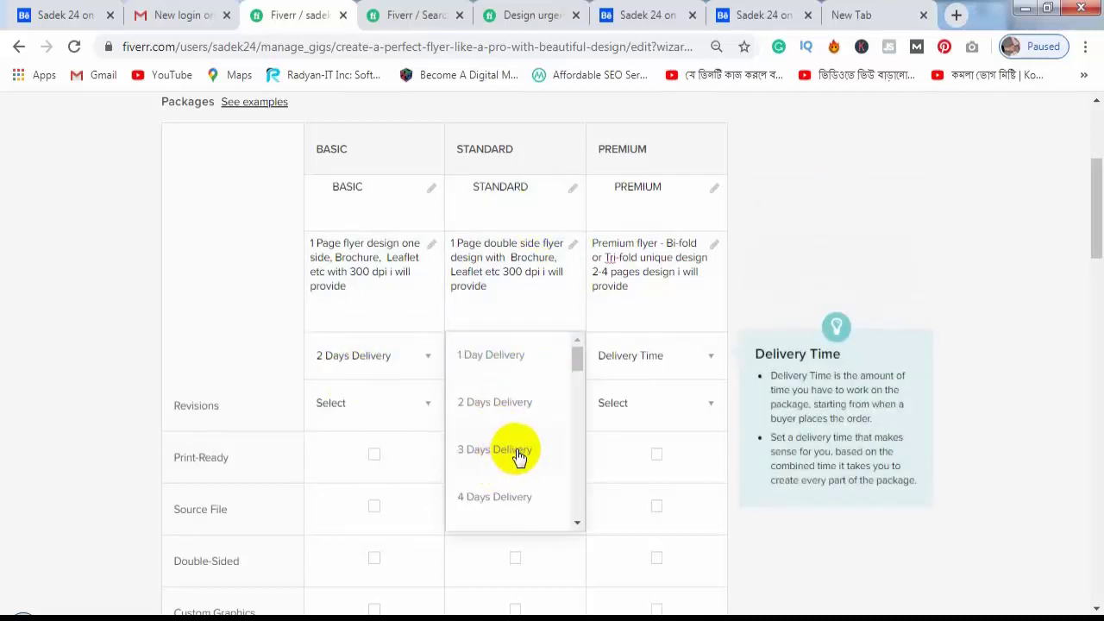
left_click(518, 404)
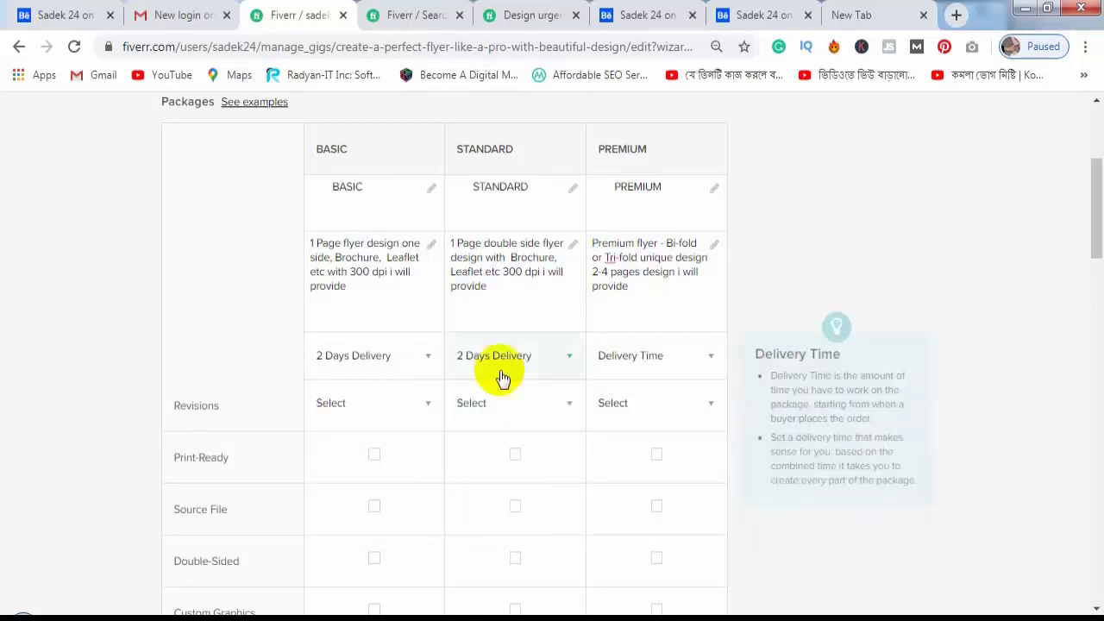
left_click(646, 357)
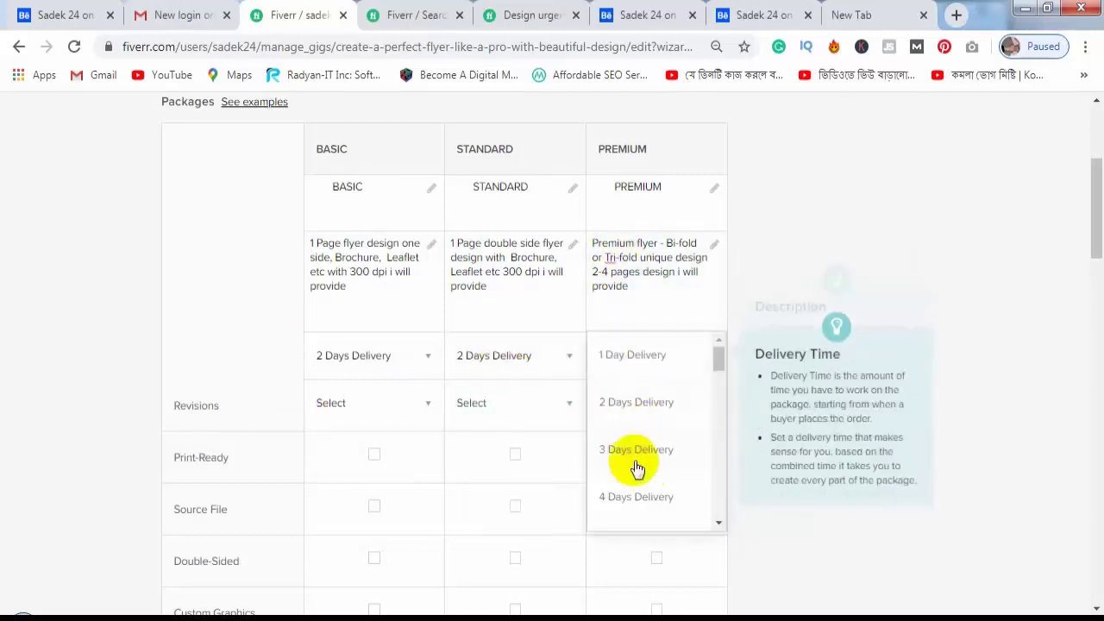
left_click(657, 450)
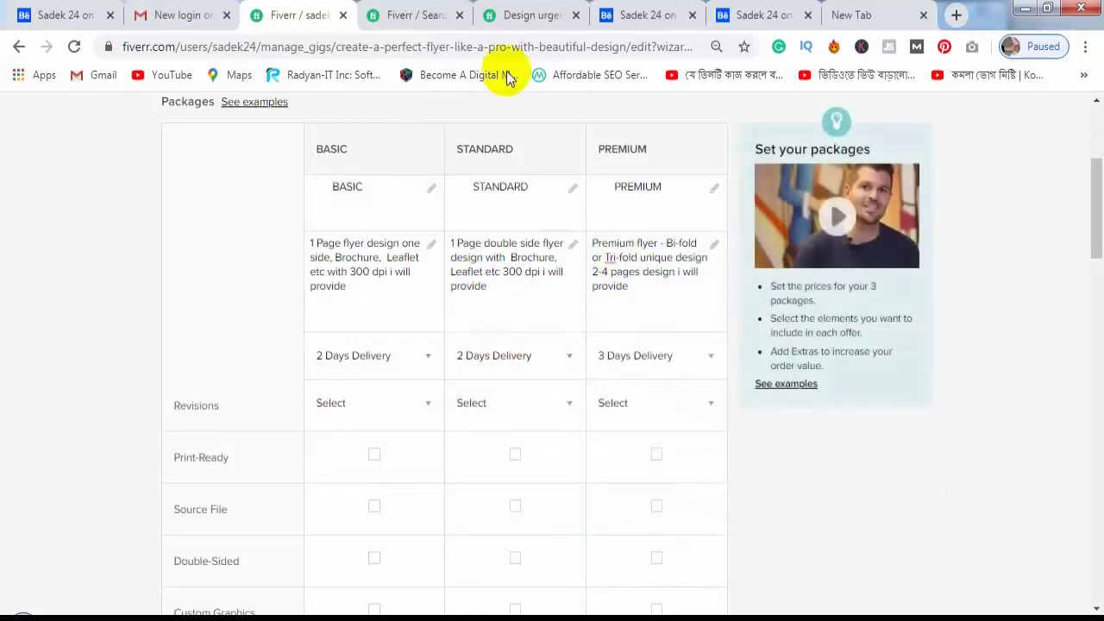
left_click(528, 11)
Review the competitor's gig and the flyer-design search results, then return to the gig editor.
left_click(597, 361)
scroll(594, 360, "down", 2)
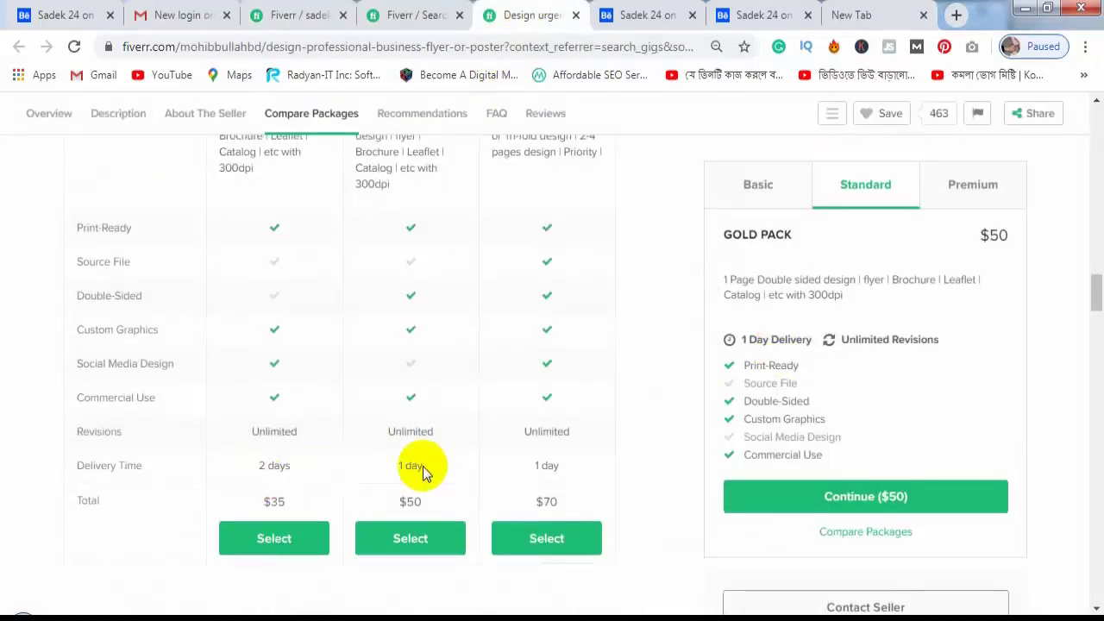
scroll(547, 461, "up", 2)
scroll(465, 526, "down", 2)
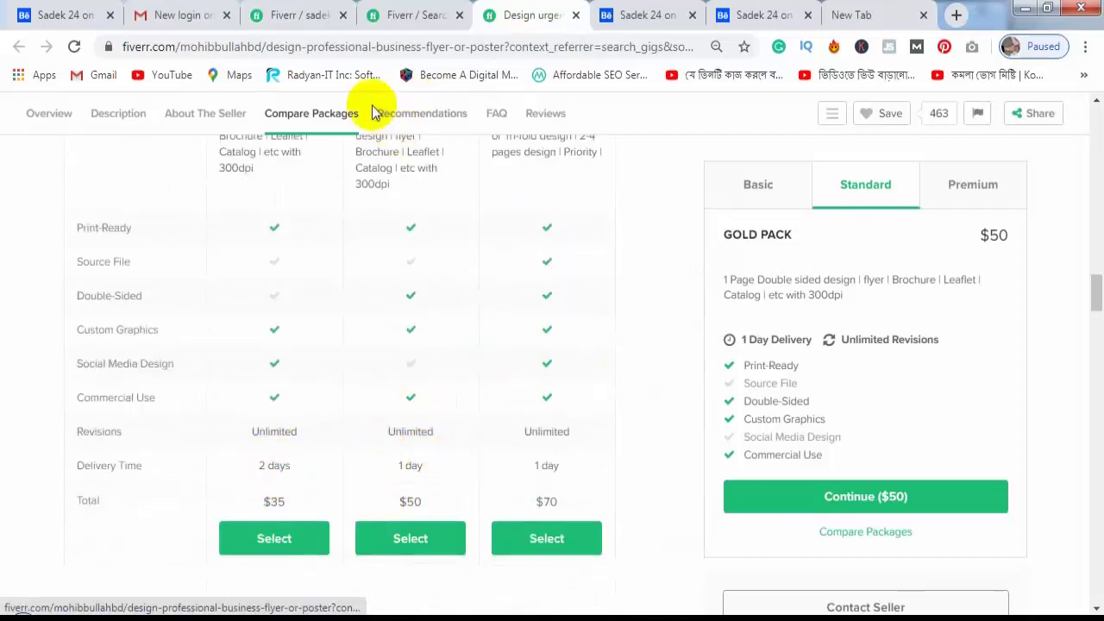
left_click(367, 10)
left_click(297, 14)
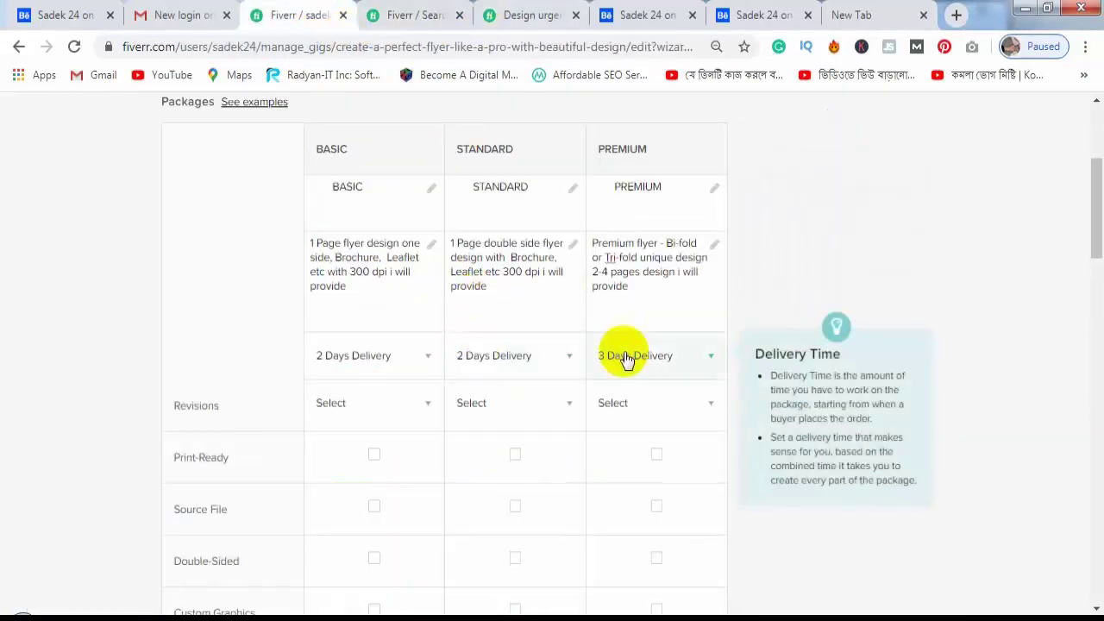
scroll(631, 222, "up", 1)
left_click(397, 15)
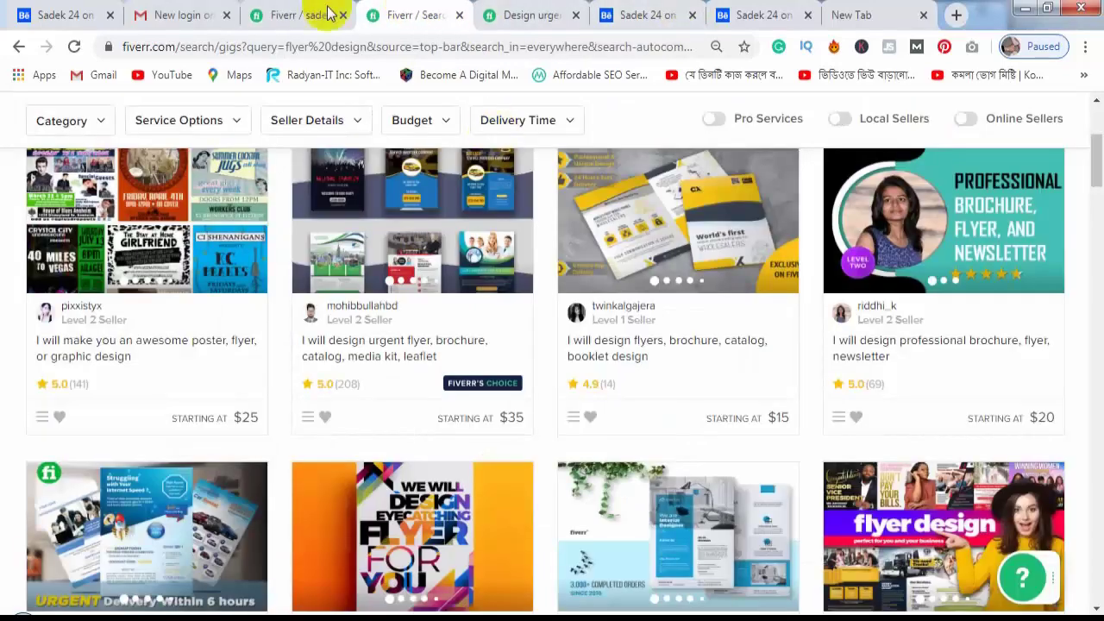
left_click(330, 14)
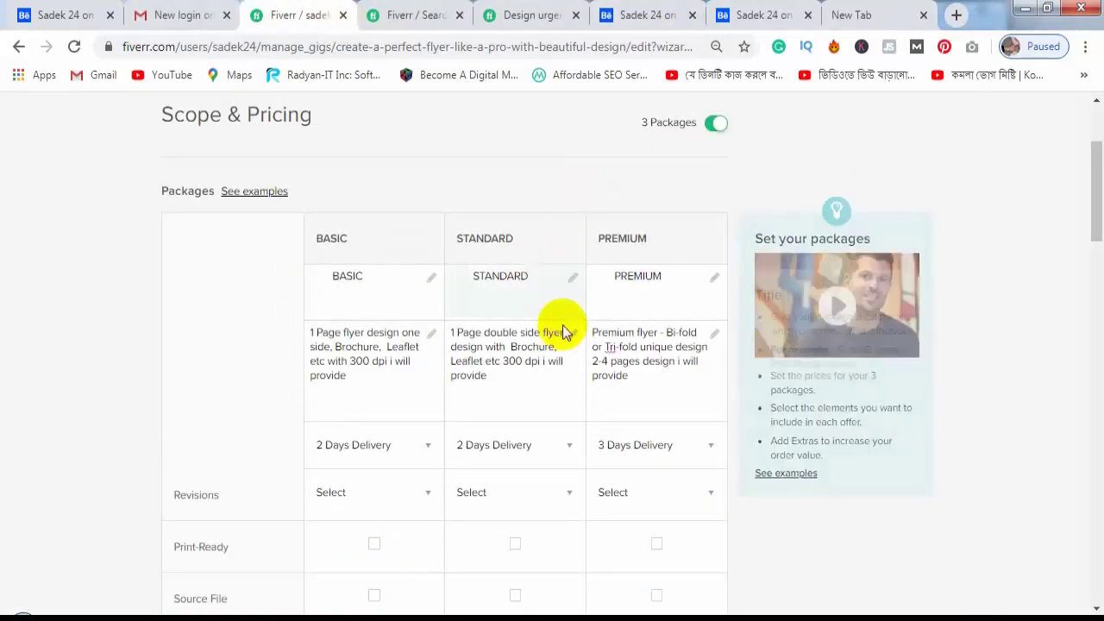
scroll(562, 324, "down", 2)
scroll(568, 315, "down", 2)
scroll(492, 320, "up", 1)
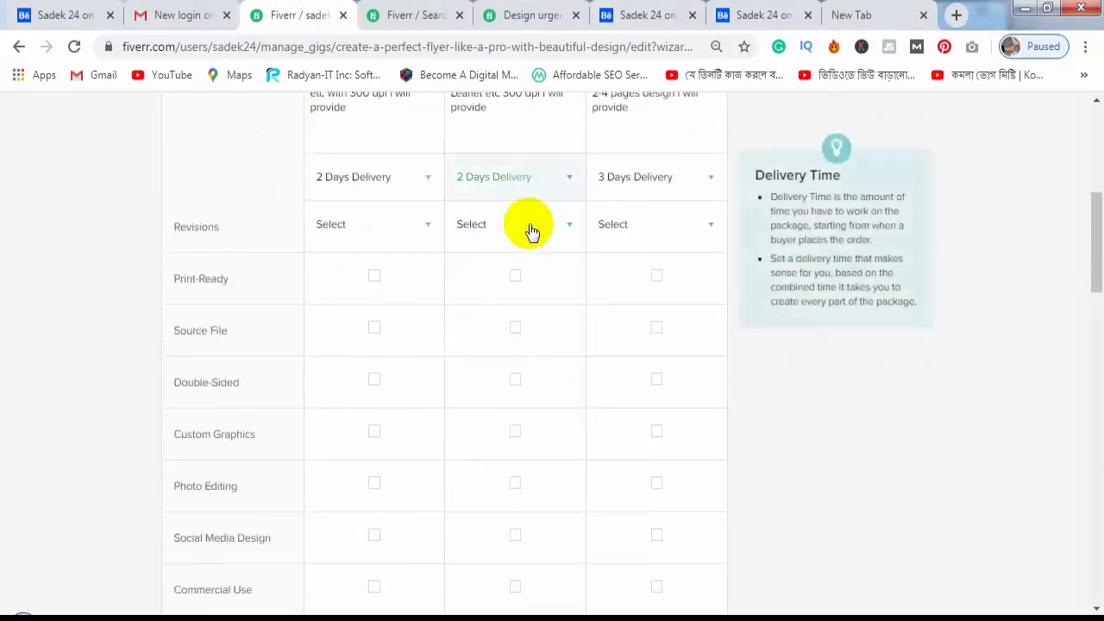
scroll(426, 313, "up", 2)
Change delivery to 1 Day for Standard and 2 Days for Premium, keeping Basic at 2 Days.
left_click(429, 362)
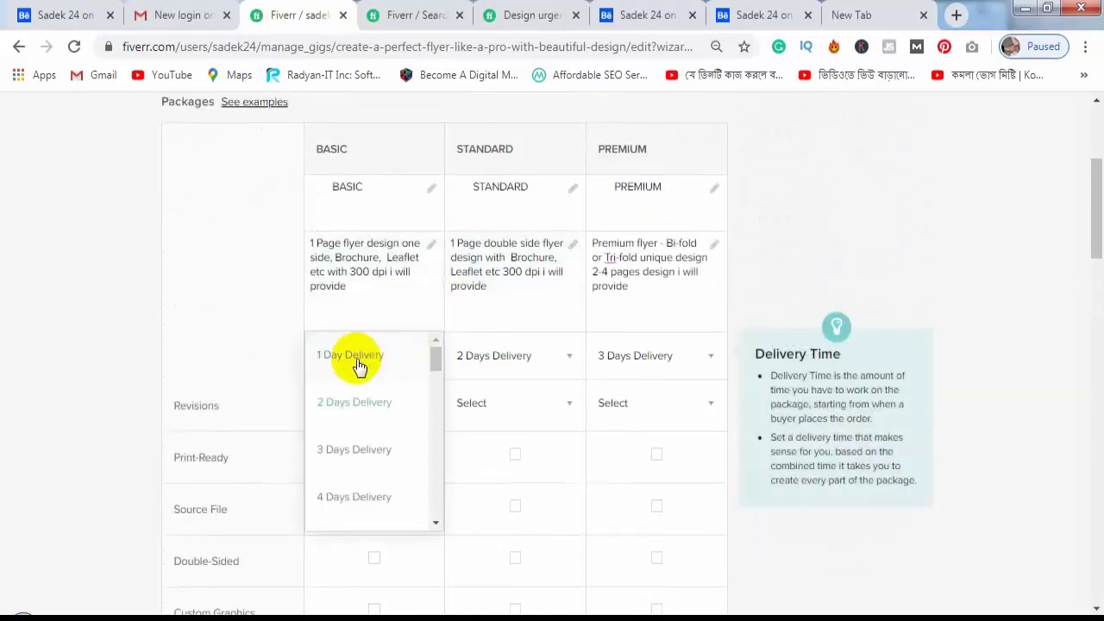
left_click(357, 358)
left_click(414, 368)
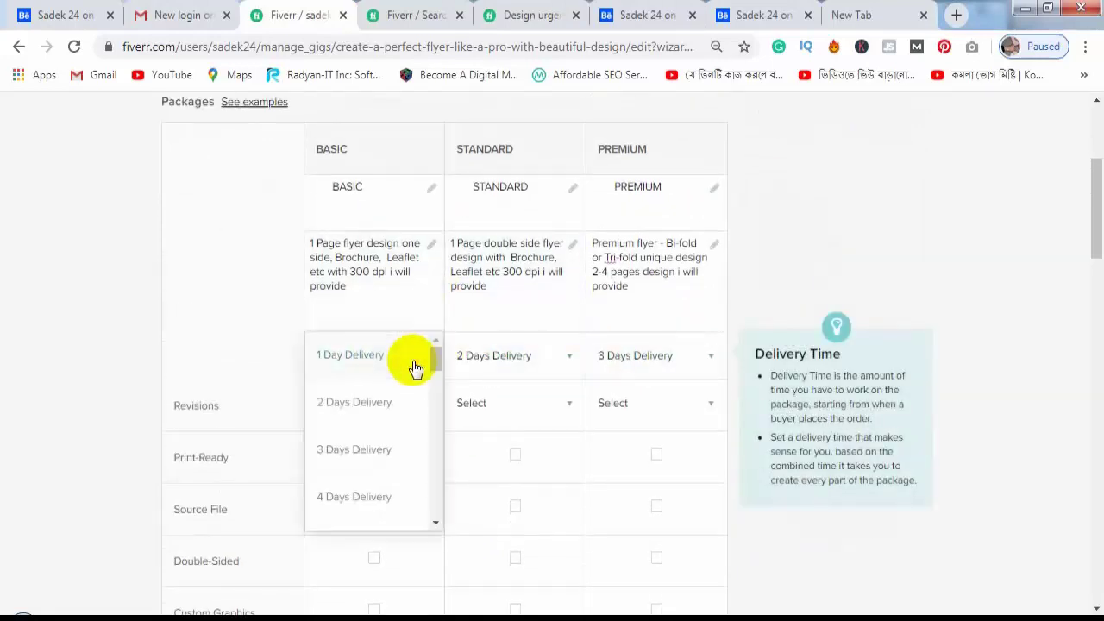
left_click(357, 404)
left_click(552, 353)
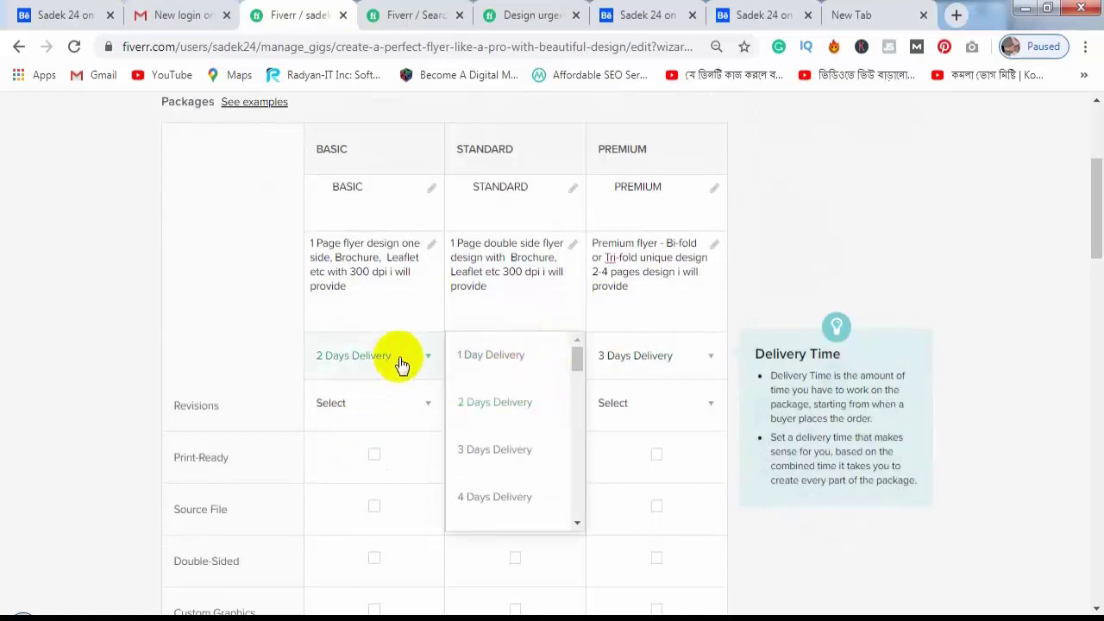
left_click(406, 362)
left_click(574, 358)
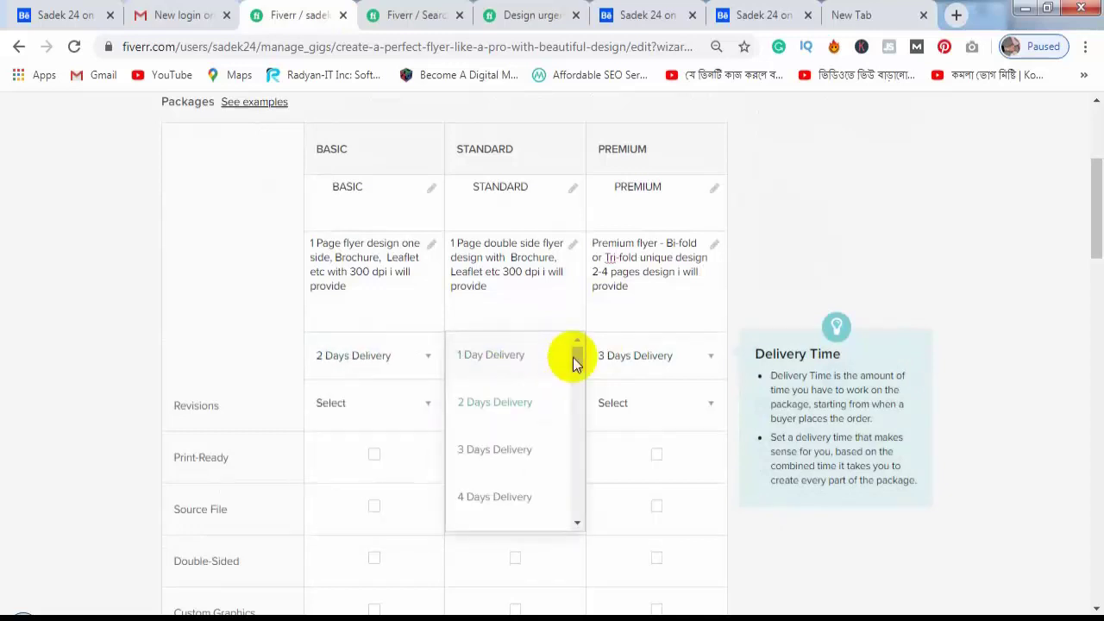
left_click(690, 365)
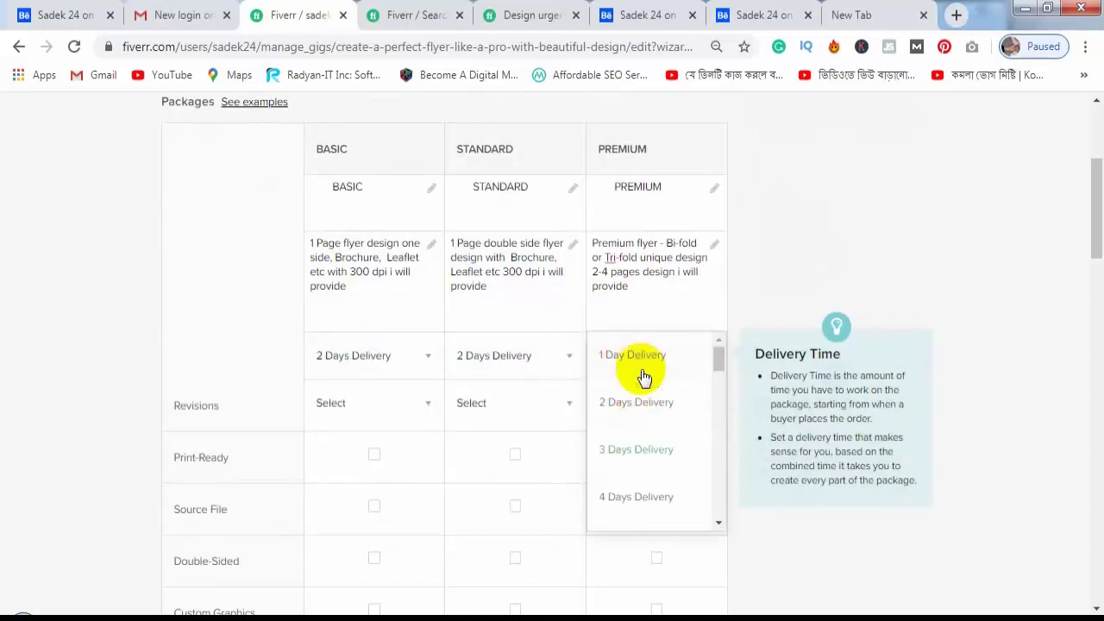
left_click(627, 421)
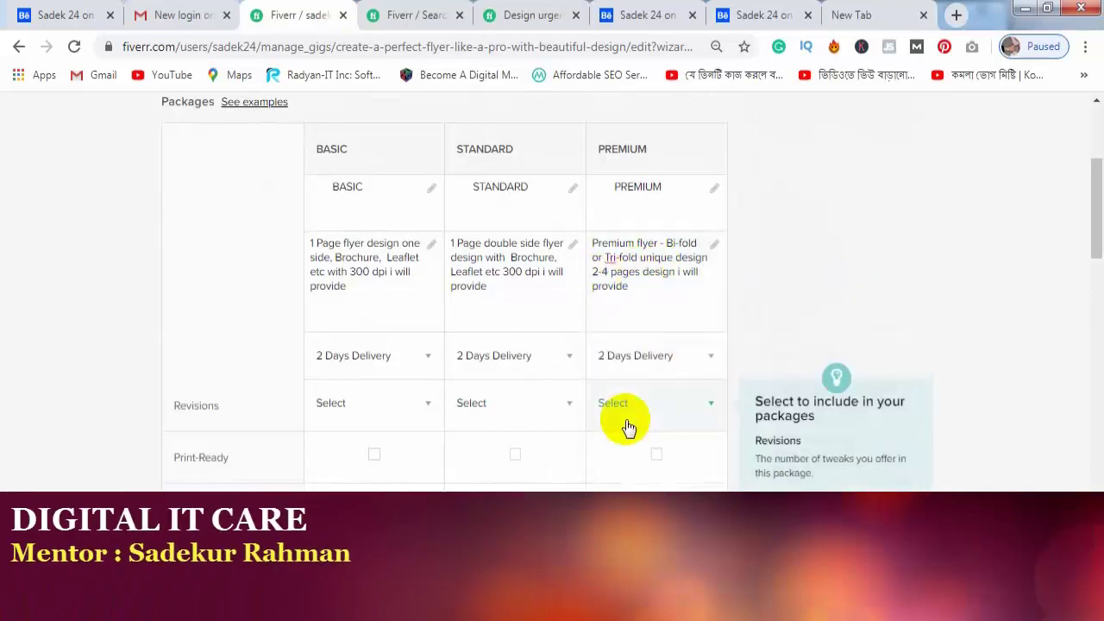
left_click(561, 362)
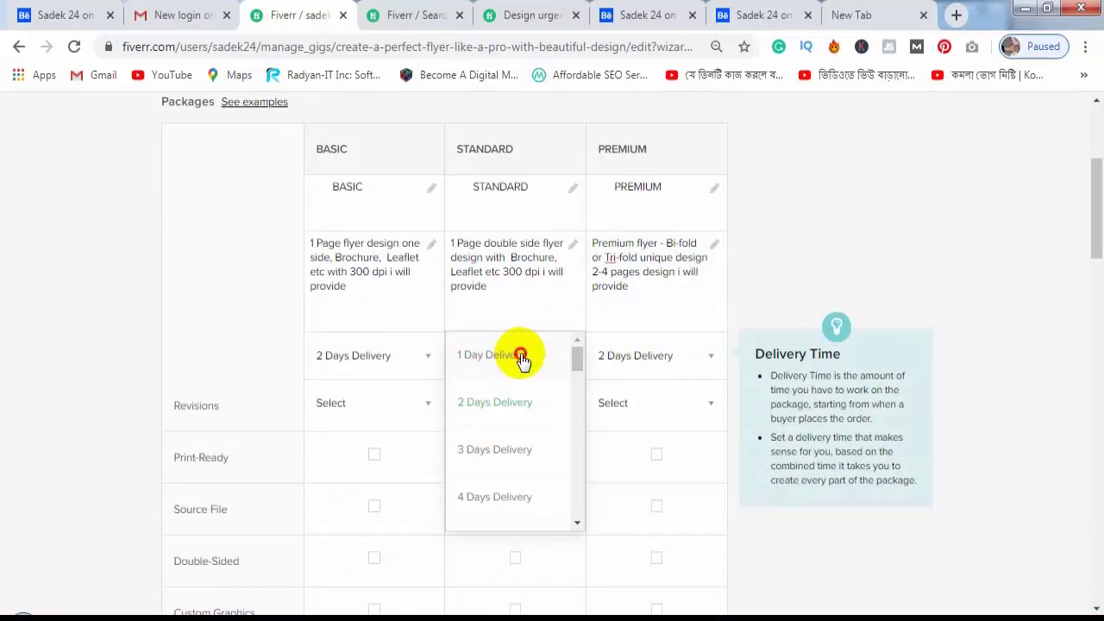
left_click(521, 357)
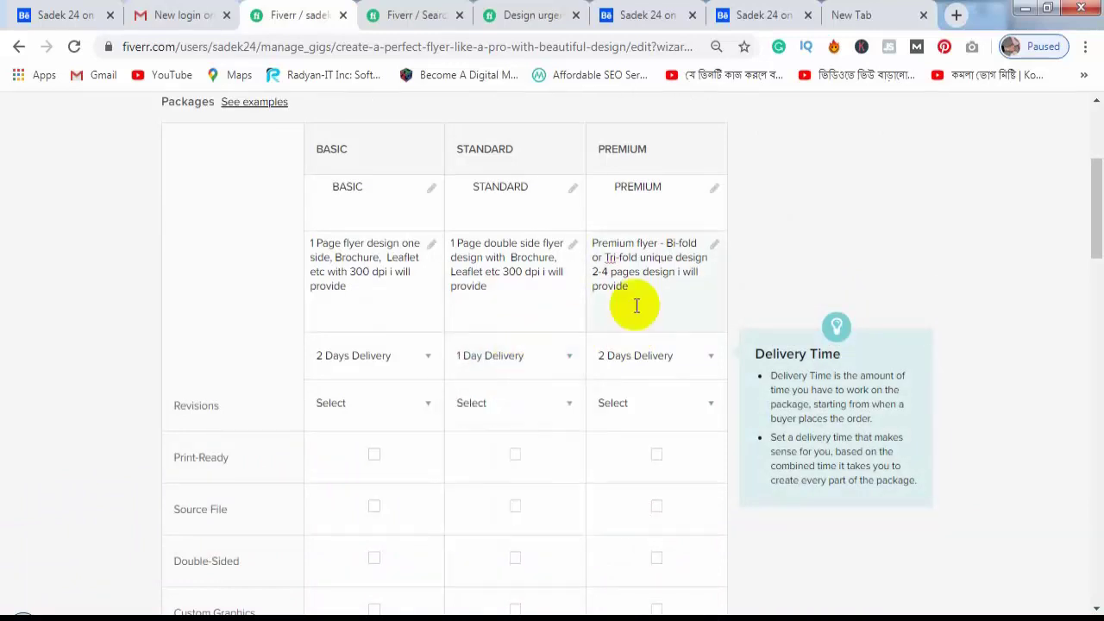
left_click(411, 367)
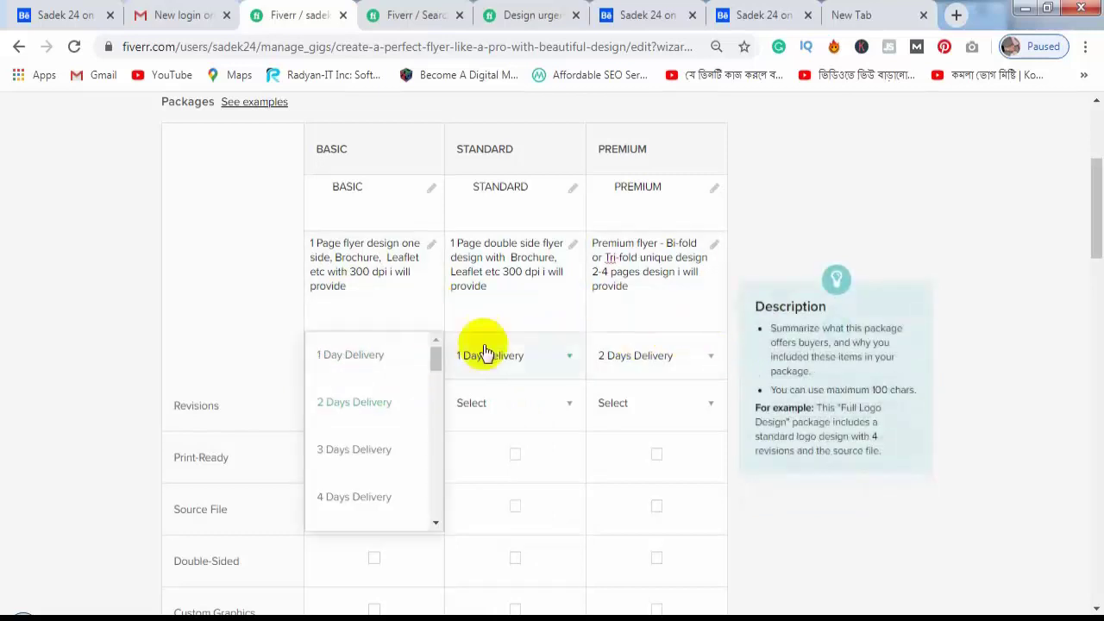
left_click(258, 318)
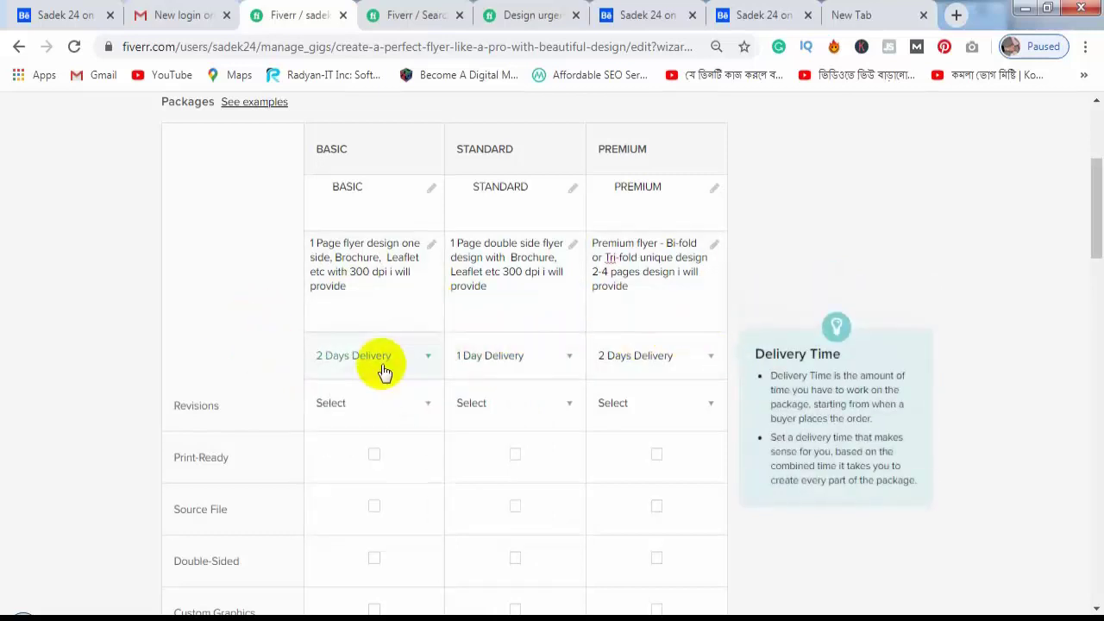
scroll(656, 354, "down", 1)
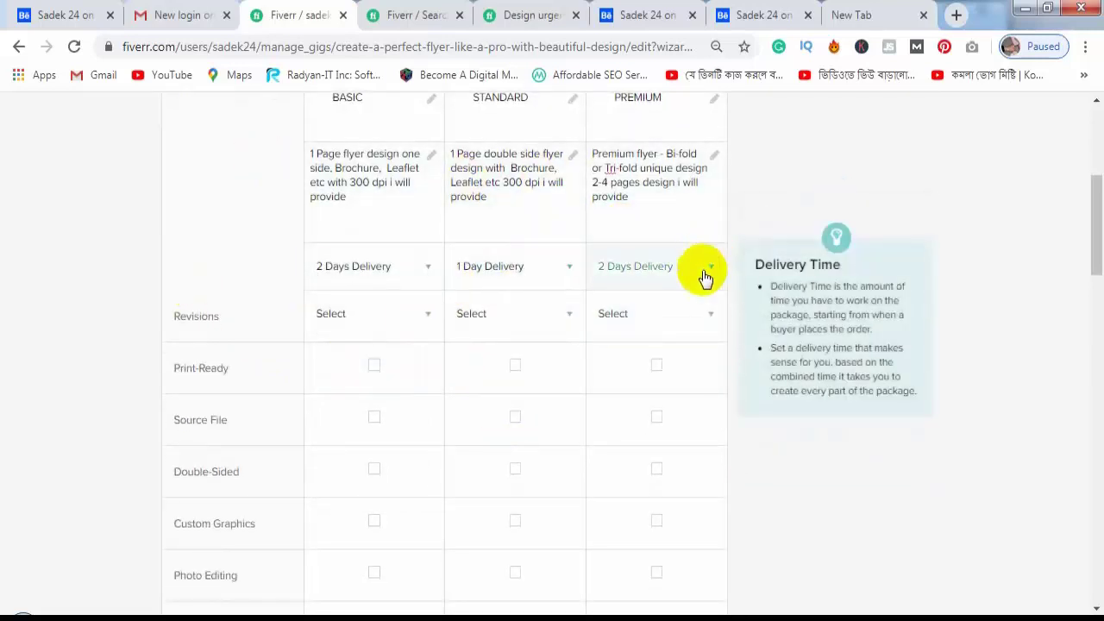
left_click(396, 318)
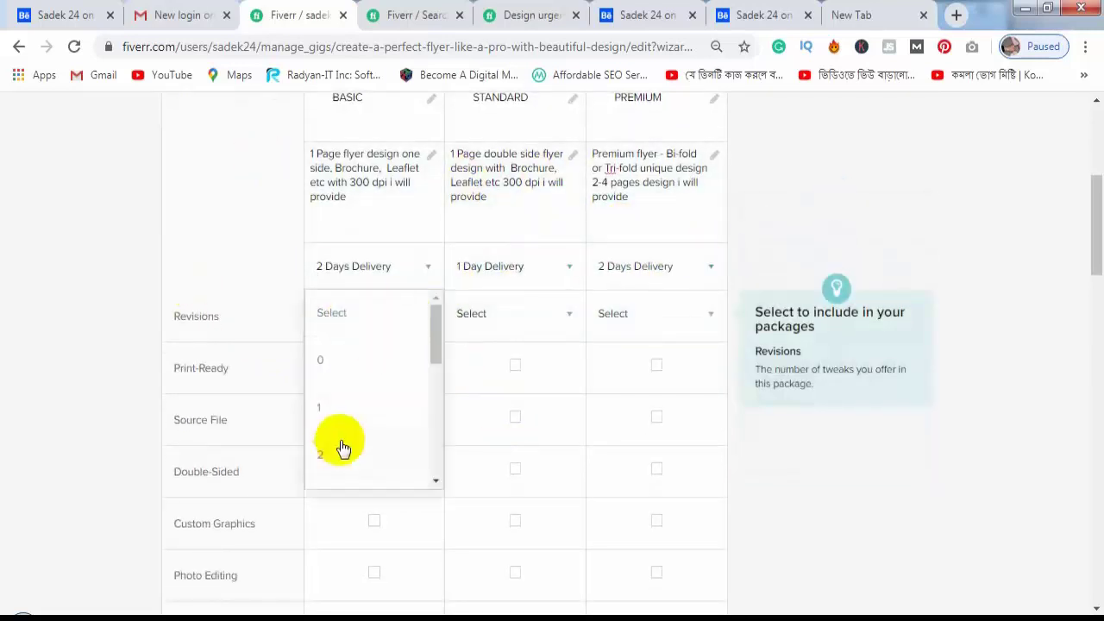
Give the Basic, Standard and Premium packages Unlimited revisions.
scroll(345, 448, "down", 3)
left_click(362, 461)
left_click(535, 314)
scroll(466, 479, "down", 1)
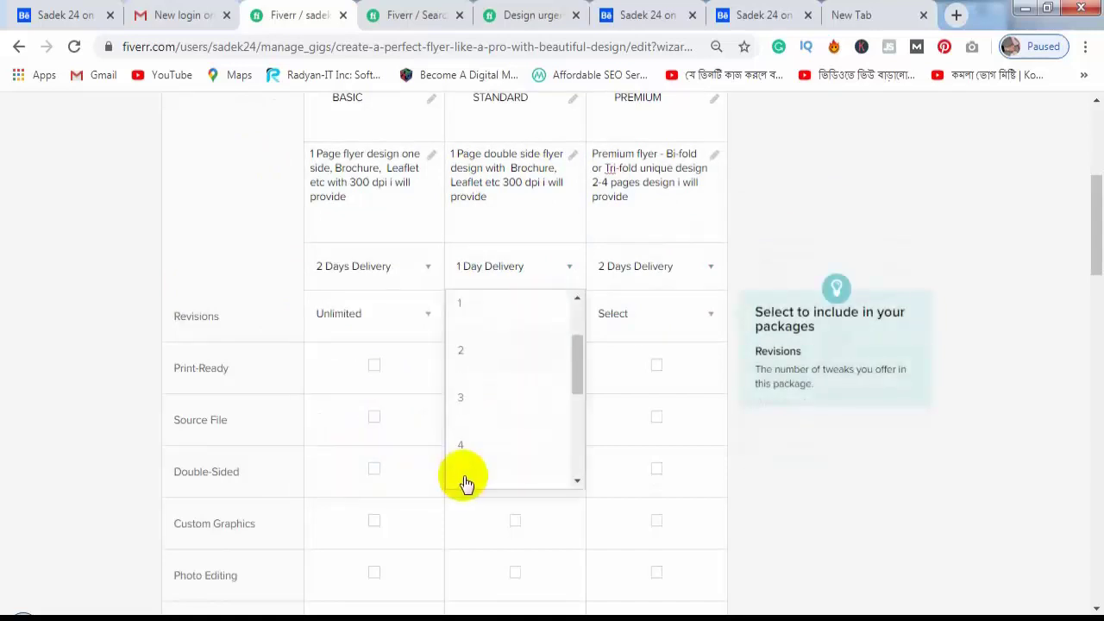
scroll(483, 477, "down", 3)
left_click(496, 464)
left_click(648, 313)
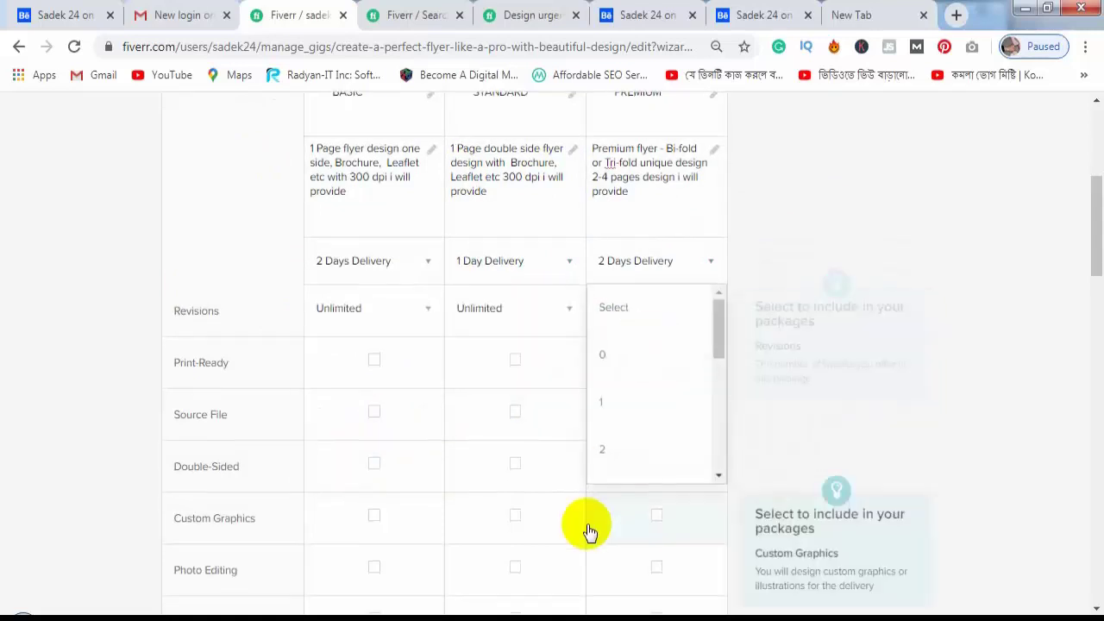
scroll(647, 328, "down", 5)
scroll(653, 380, "up", 5)
scroll(656, 414, "down", 2)
scroll(661, 380, "down", 2)
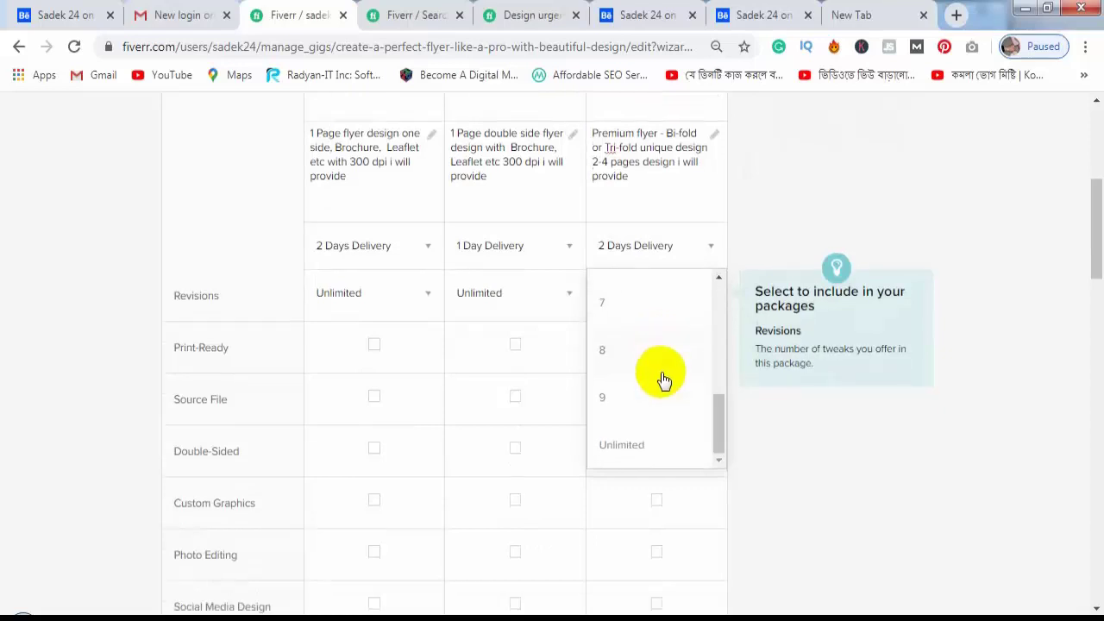
scroll(630, 345, "down", 3)
left_click(621, 285)
scroll(612, 379, "up", 3)
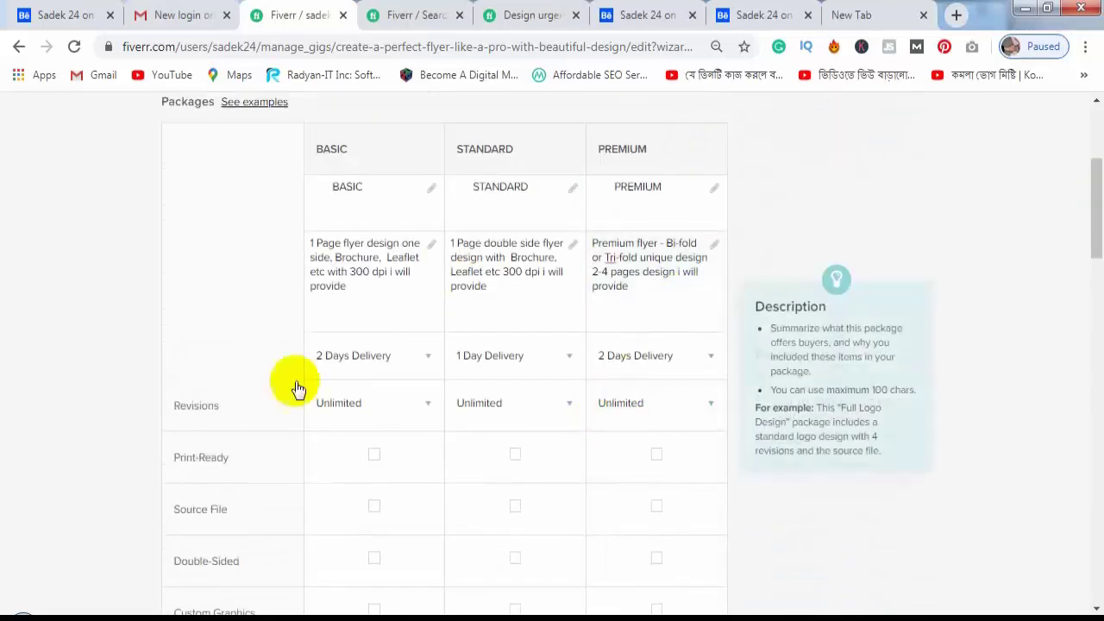
scroll(302, 414, "down", 1)
scroll(285, 414, "down", 2)
scroll(388, 319, "up", 1)
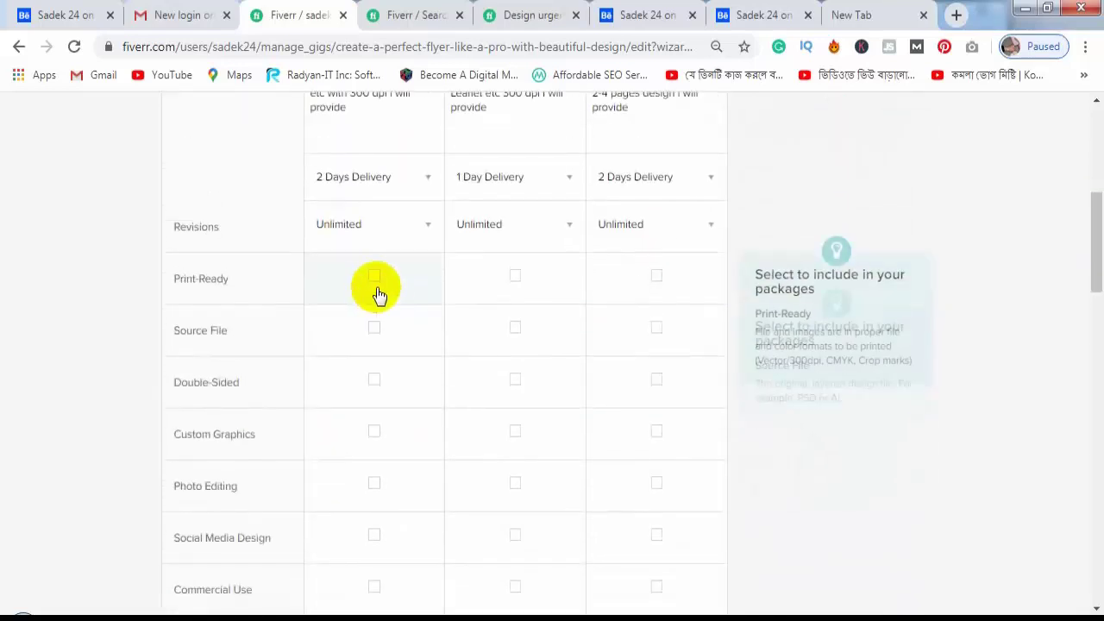
Include print-ready files and the source file in all three packages.
left_click(375, 278)
left_click(515, 277)
left_click(655, 277)
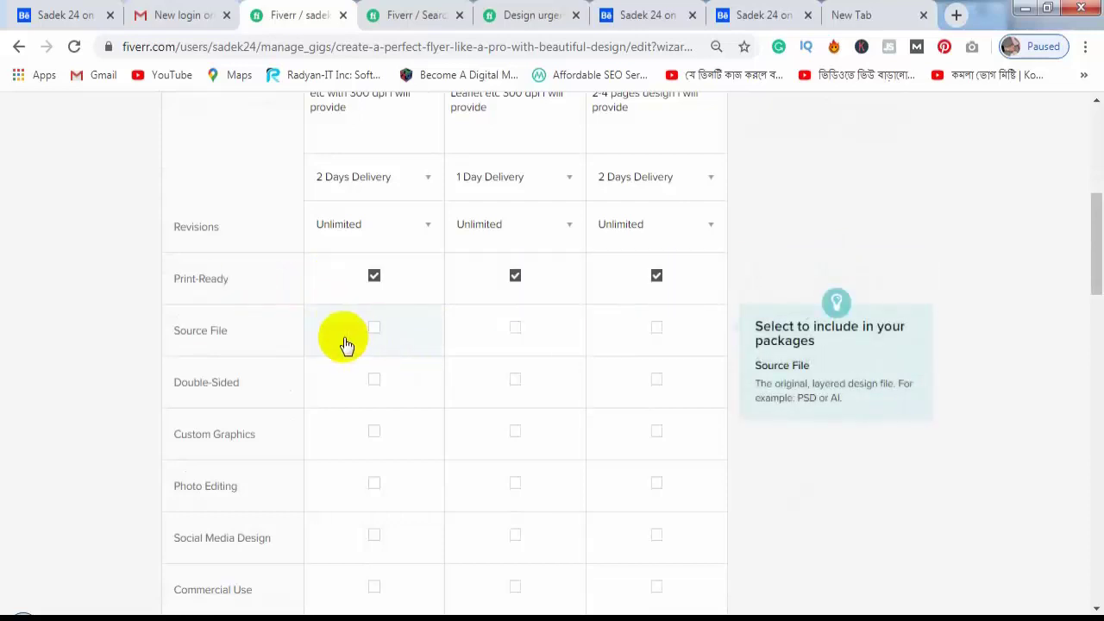
left_click(374, 328)
left_click(515, 330)
left_click(655, 328)
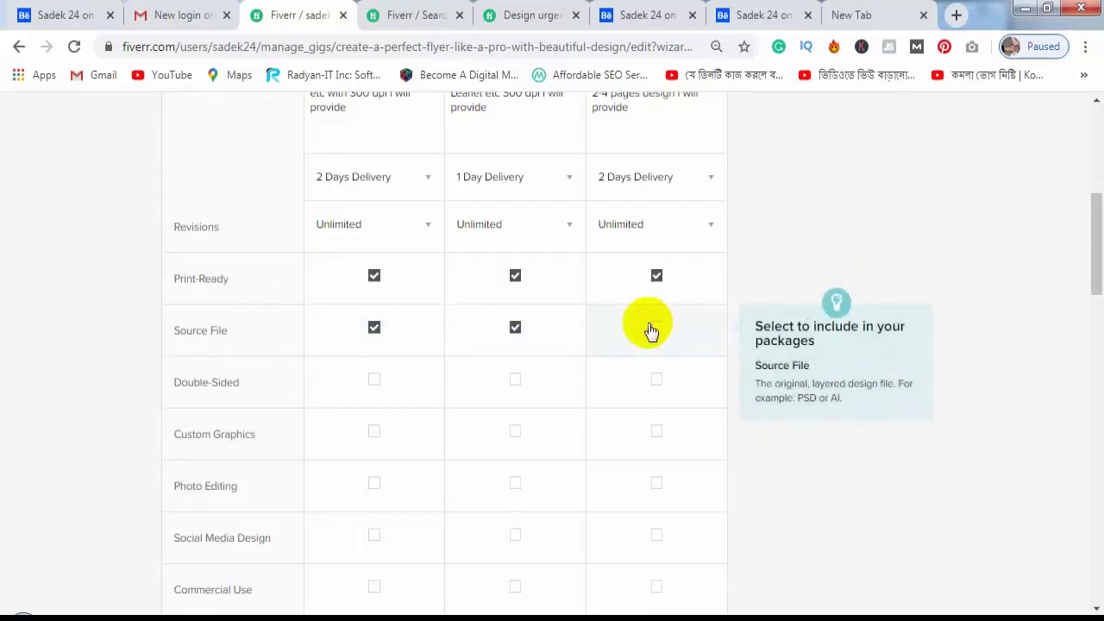
Drop Double-Sided from Basic; add Double-Sided, Custom Graphics and Photo Editing to Standard and Premium.
left_click(374, 384)
left_click(517, 382)
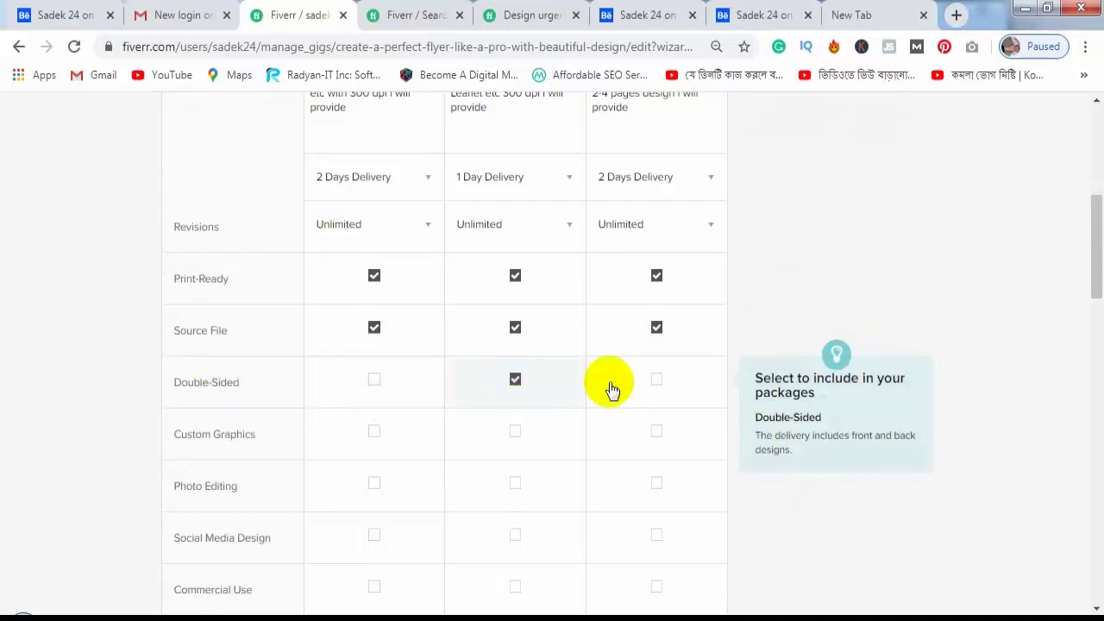
left_click(654, 383)
scroll(547, 439, "up", 1)
scroll(500, 437, "down", 3)
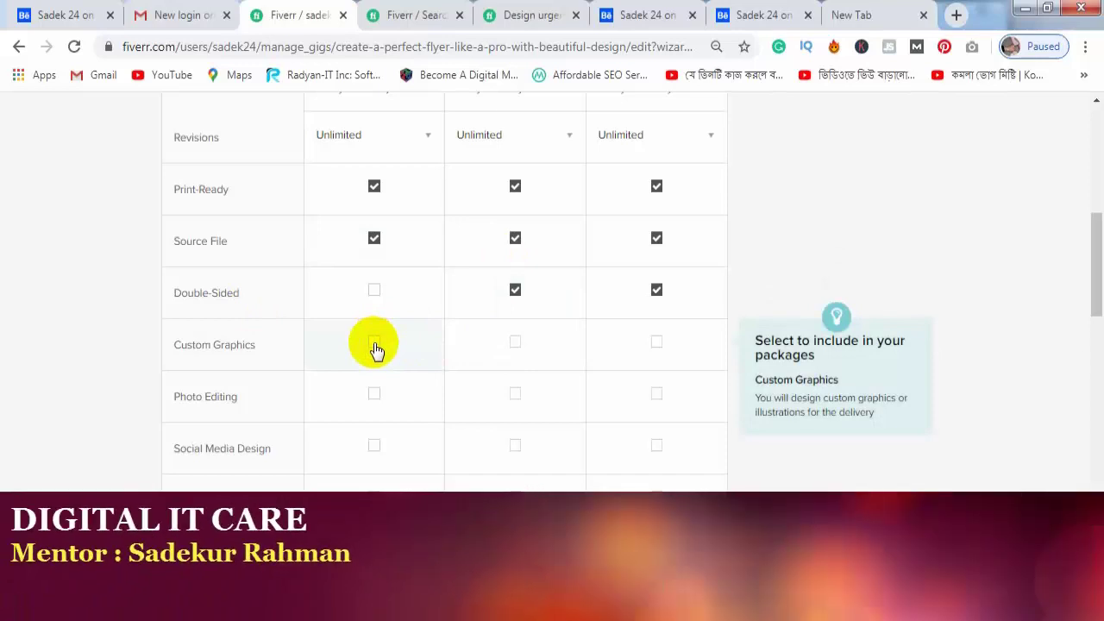
left_click(511, 345)
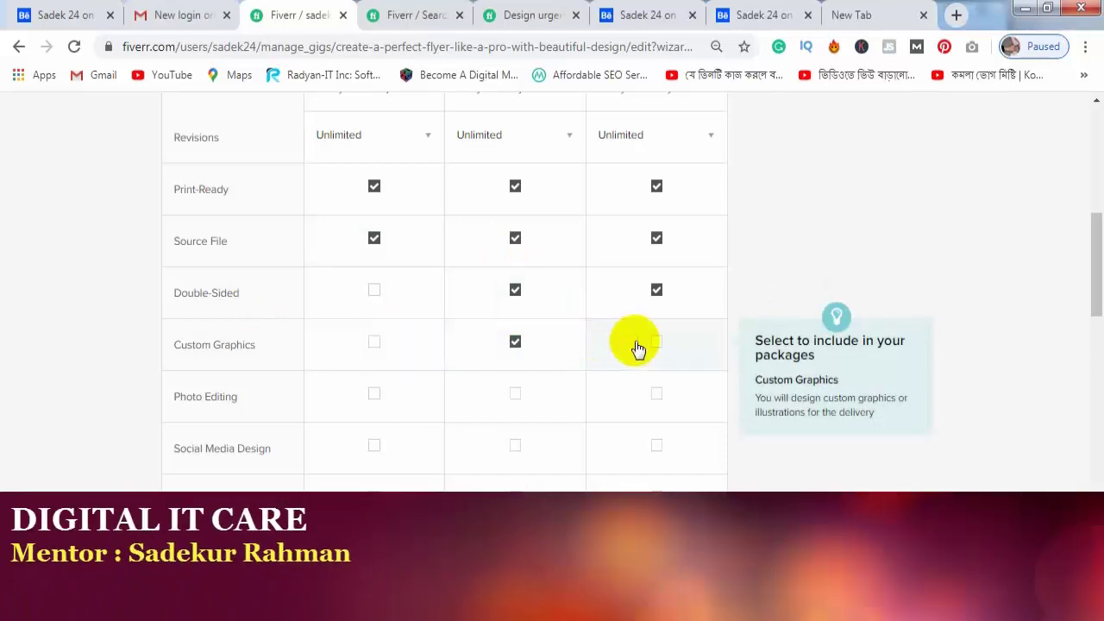
left_click(645, 345)
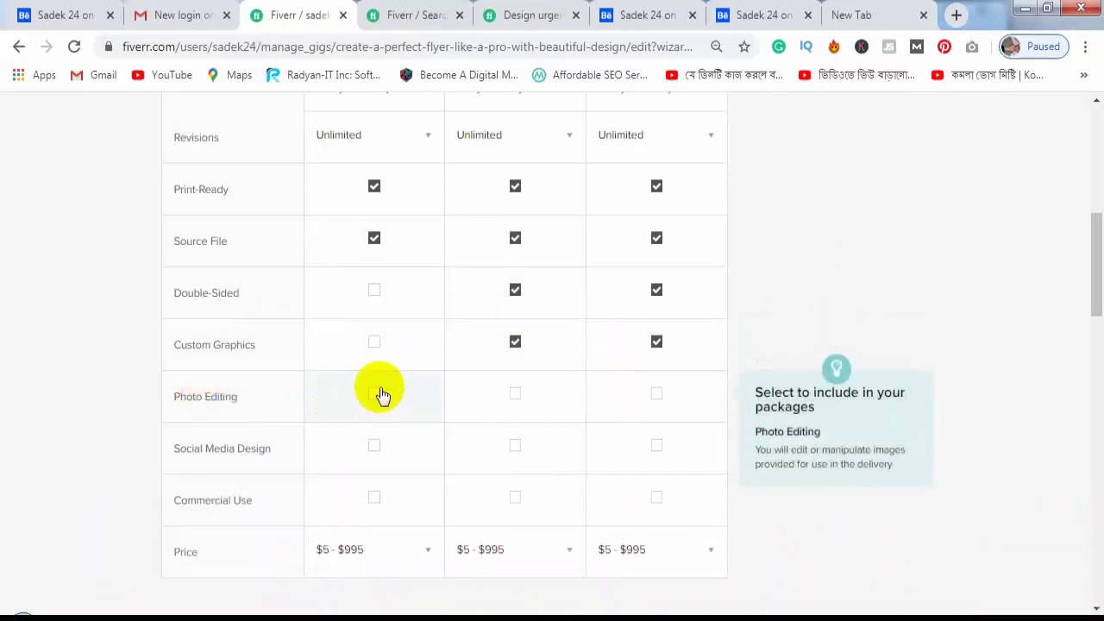
left_click(510, 394)
left_click(649, 396)
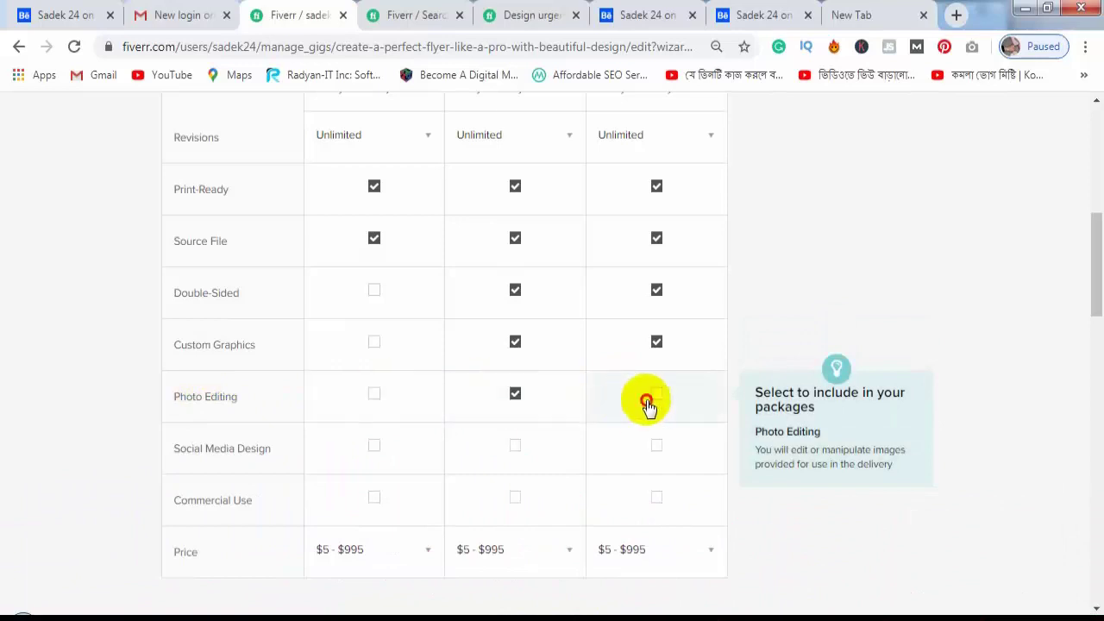
Tick Social Media Design and Commercial Use for the Standard and Premium packages.
scroll(362, 414, "down", 1)
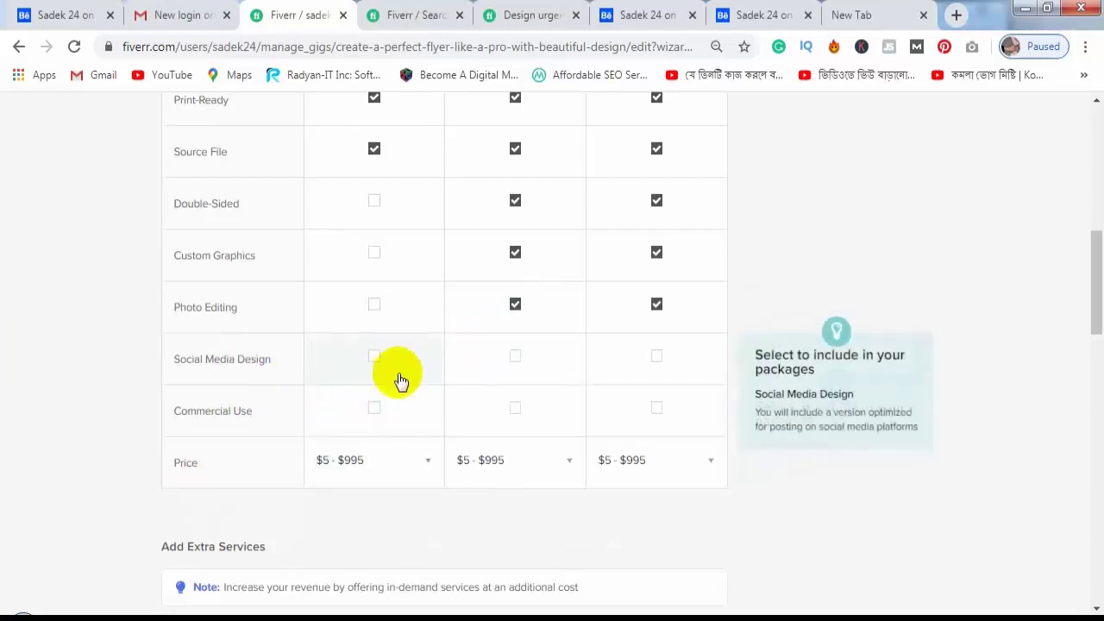
scroll(399, 379, "up", 1)
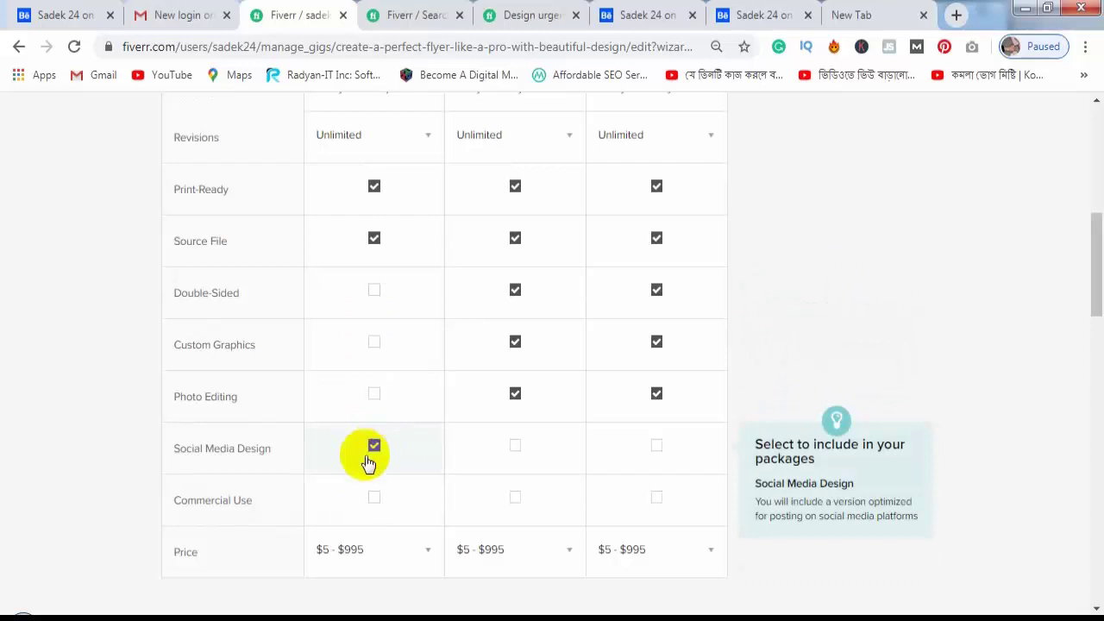
left_click(515, 446)
left_click(654, 450)
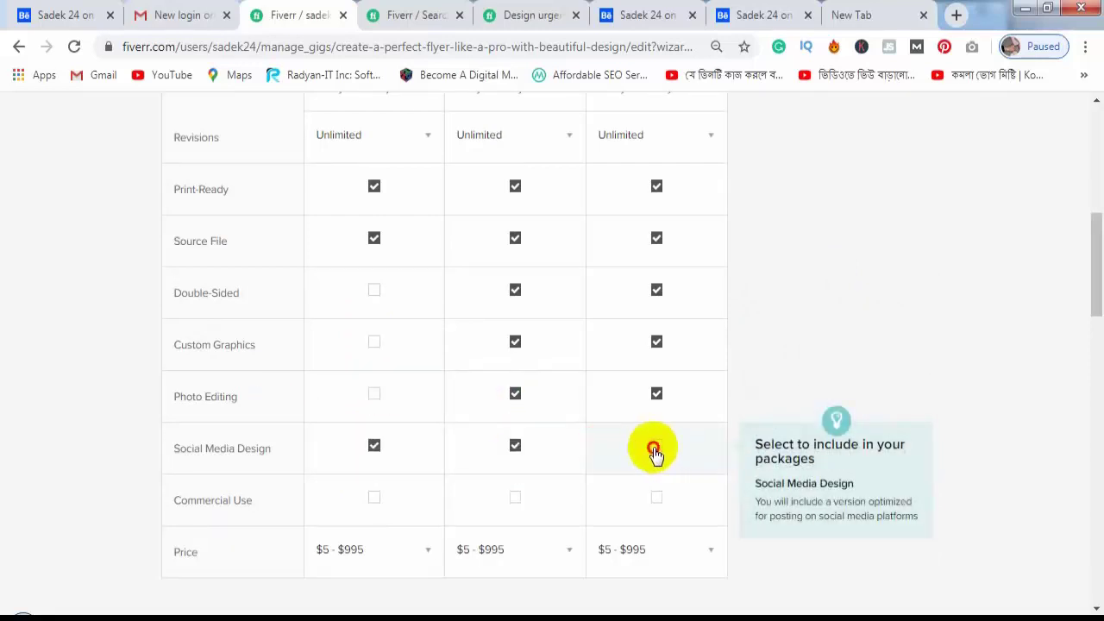
left_click(515, 497)
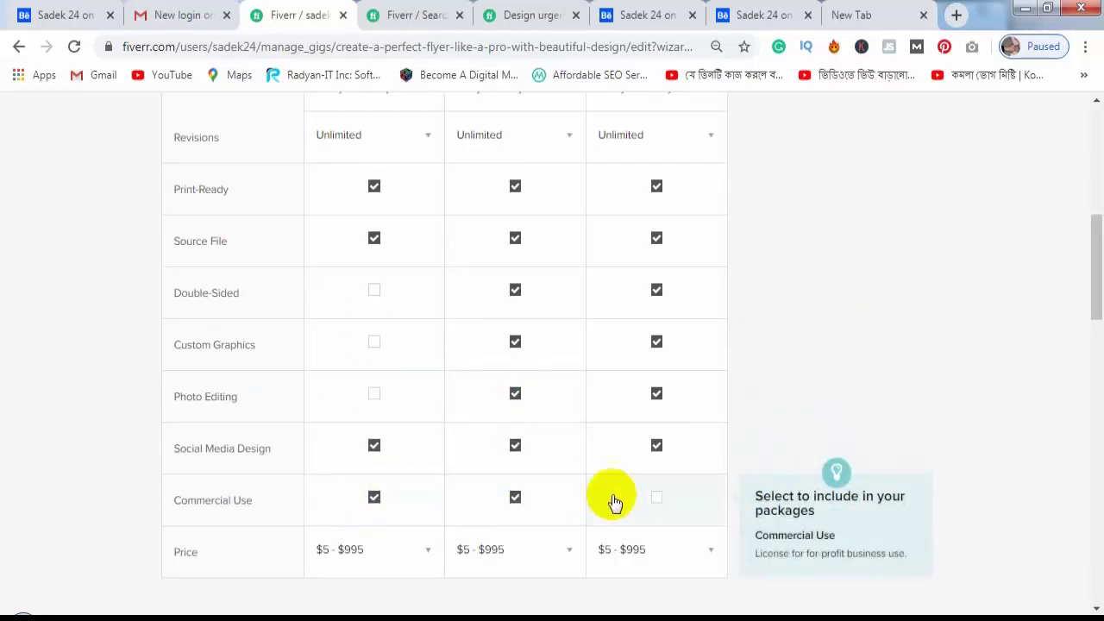
left_click(657, 497)
scroll(633, 517, "down", 3)
left_click(425, 285)
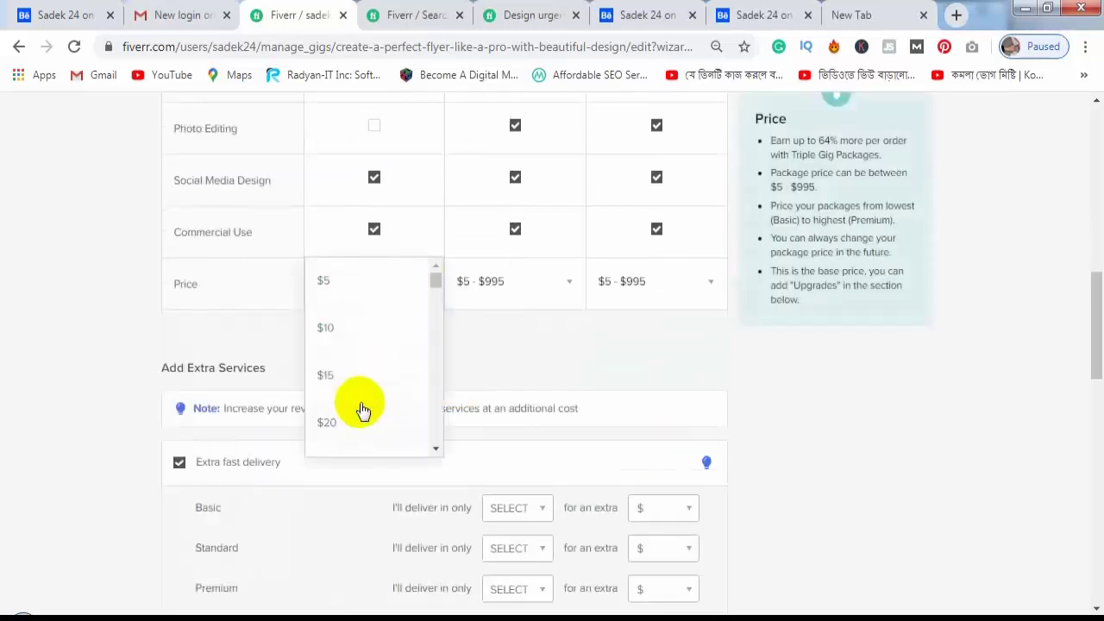
Compare the competitor's package prices, tentatively pricing Basic at $20.
left_click(525, 15)
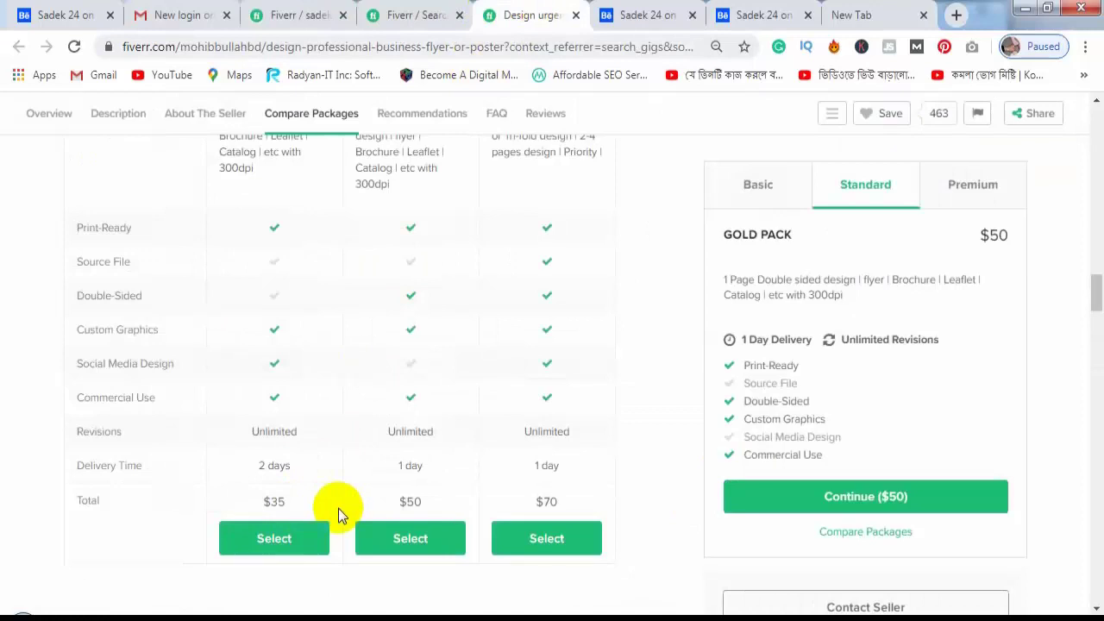
left_click(439, 9)
left_click(299, 15)
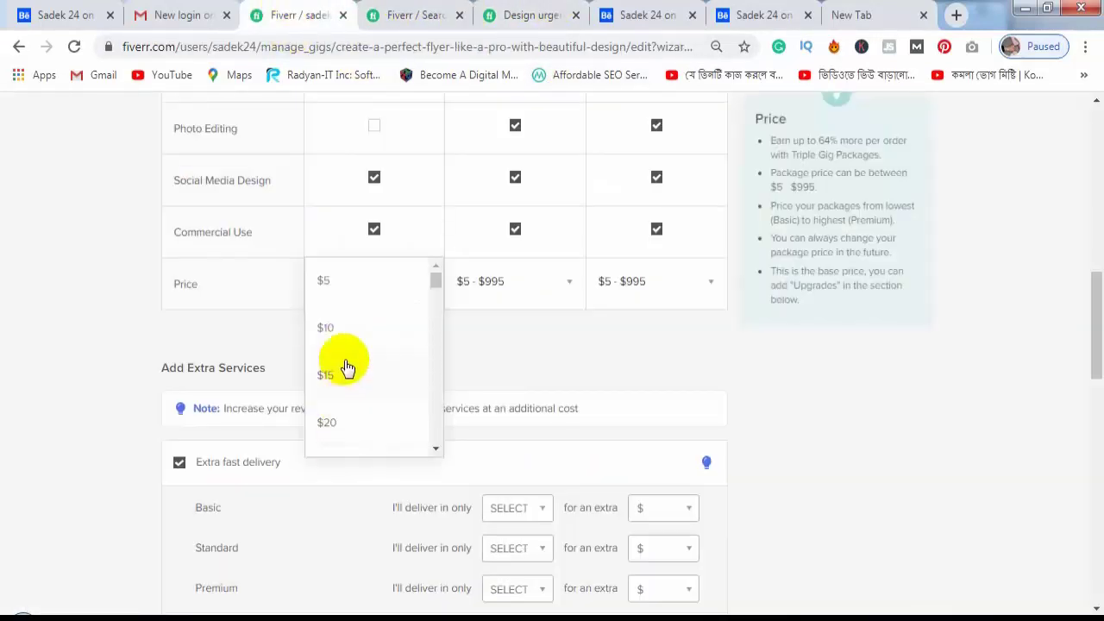
left_click(343, 423)
left_click(520, 11)
left_click(416, 10)
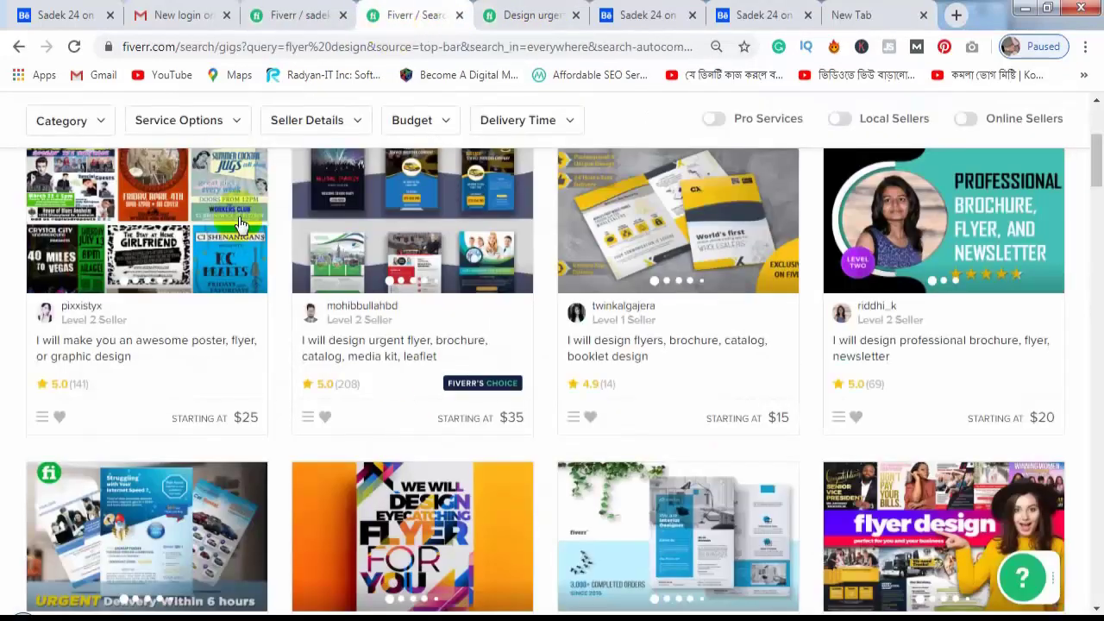
left_click(286, 12)
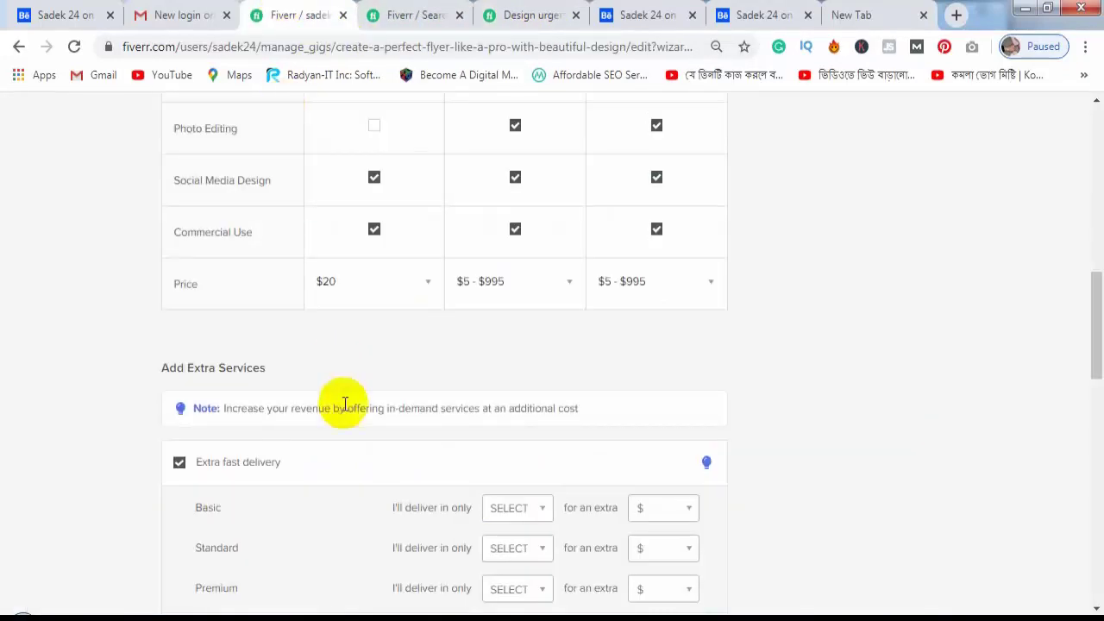
Price the packages at $15 Basic, $30 Standard and $50 Premium.
left_click(429, 298)
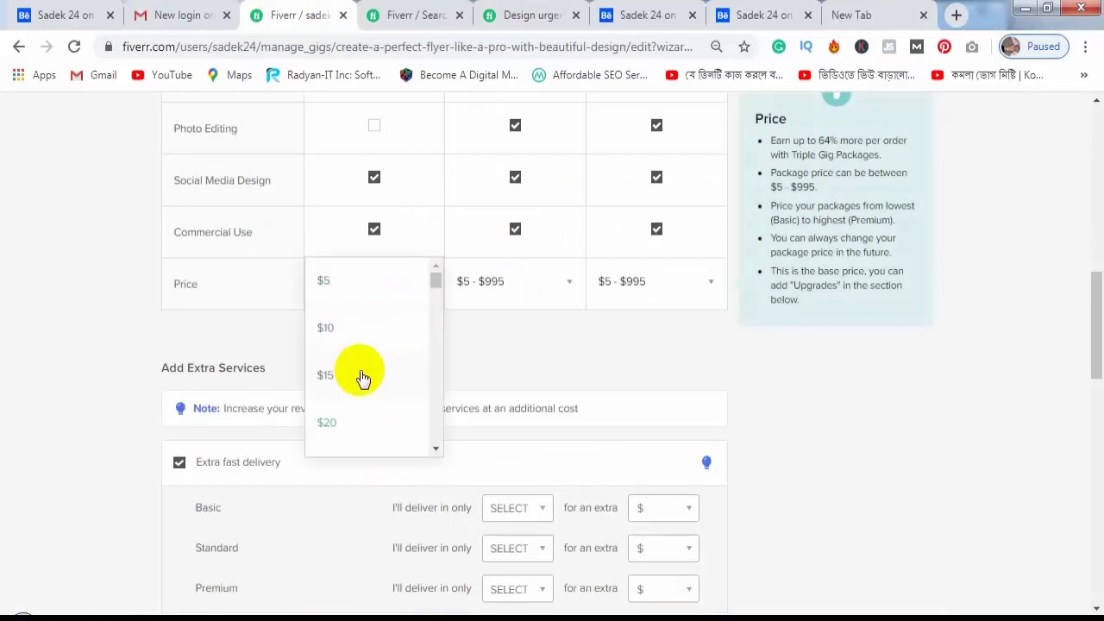
left_click(362, 376)
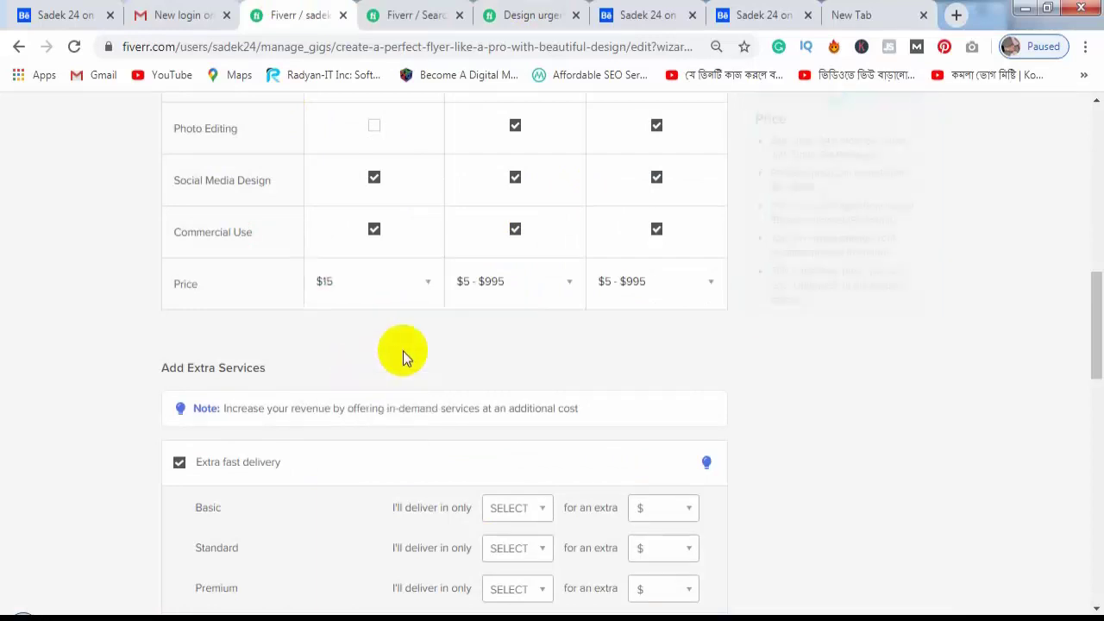
left_click(523, 294)
scroll(510, 422, "down", 1)
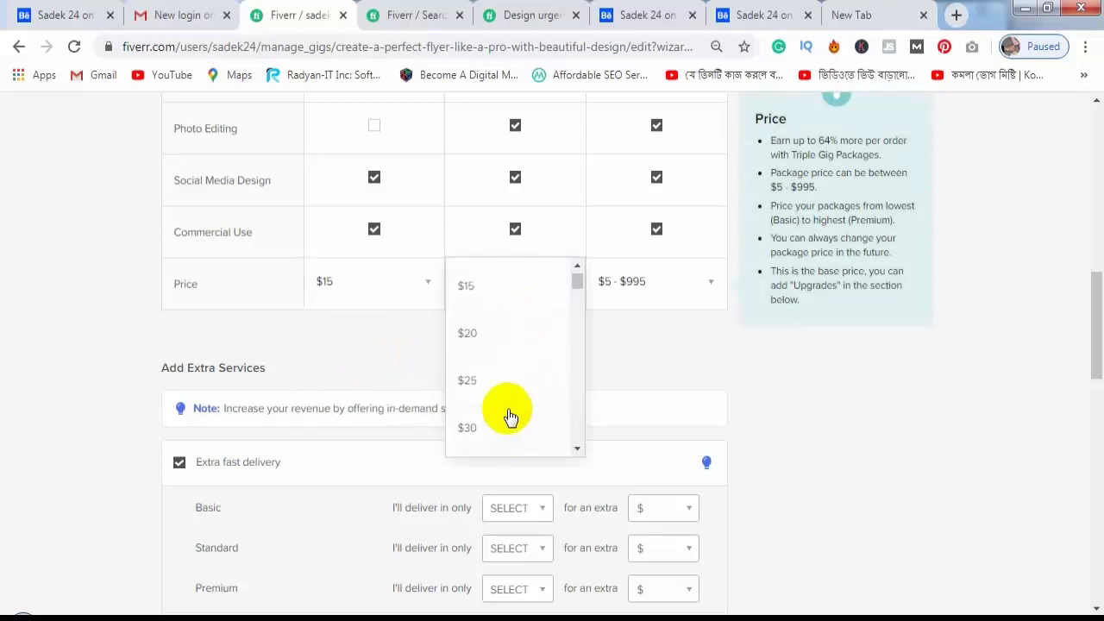
left_click(505, 423)
left_click(690, 288)
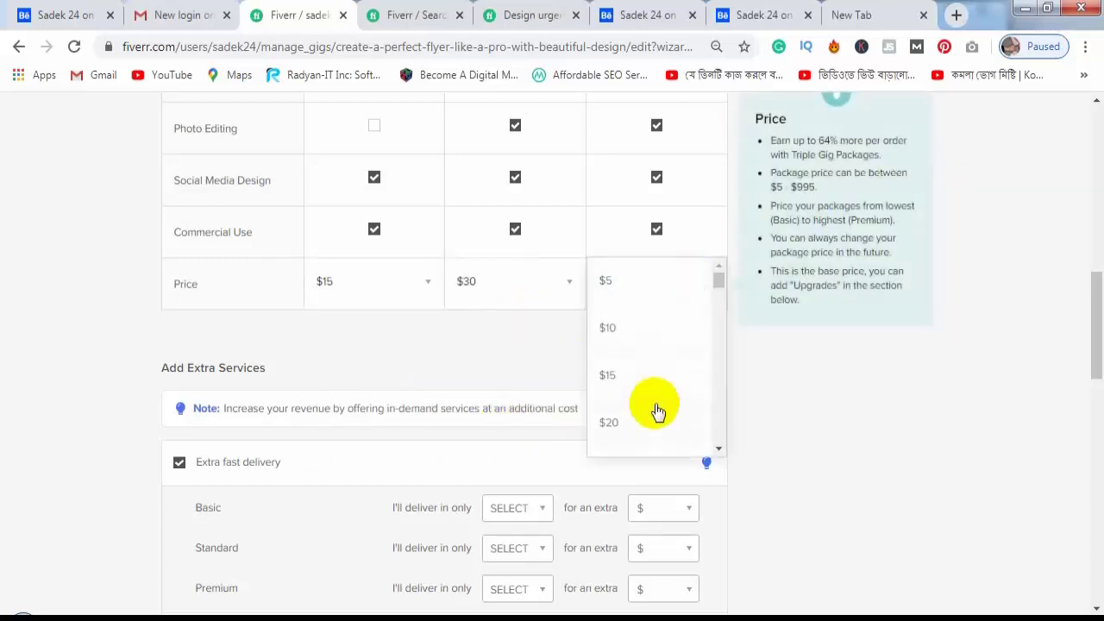
left_click(633, 438)
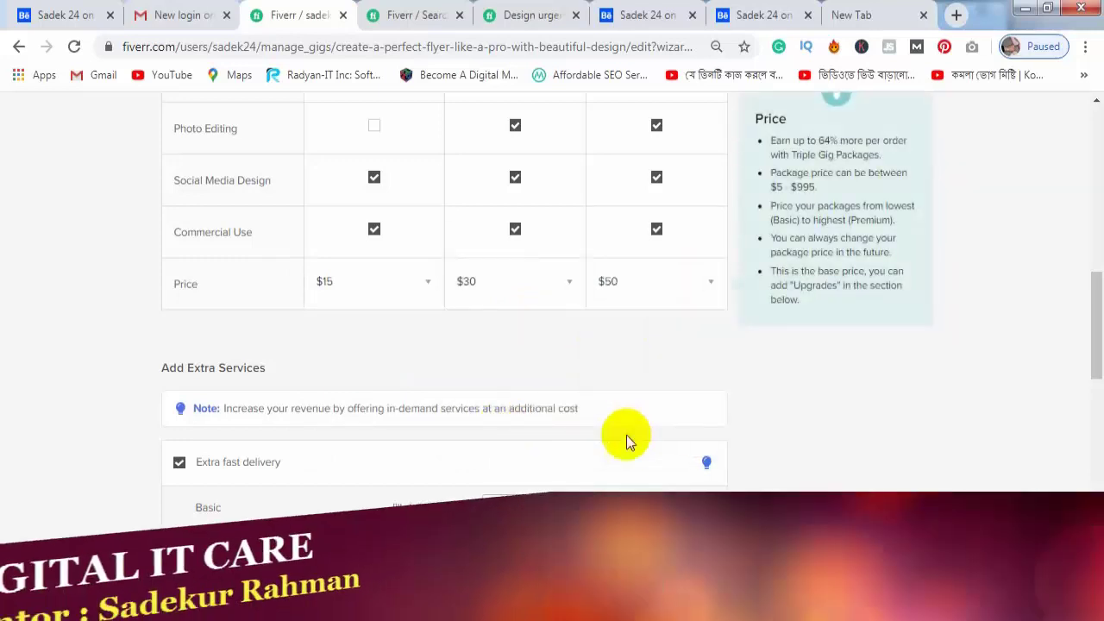
scroll(557, 360, "up", 2)
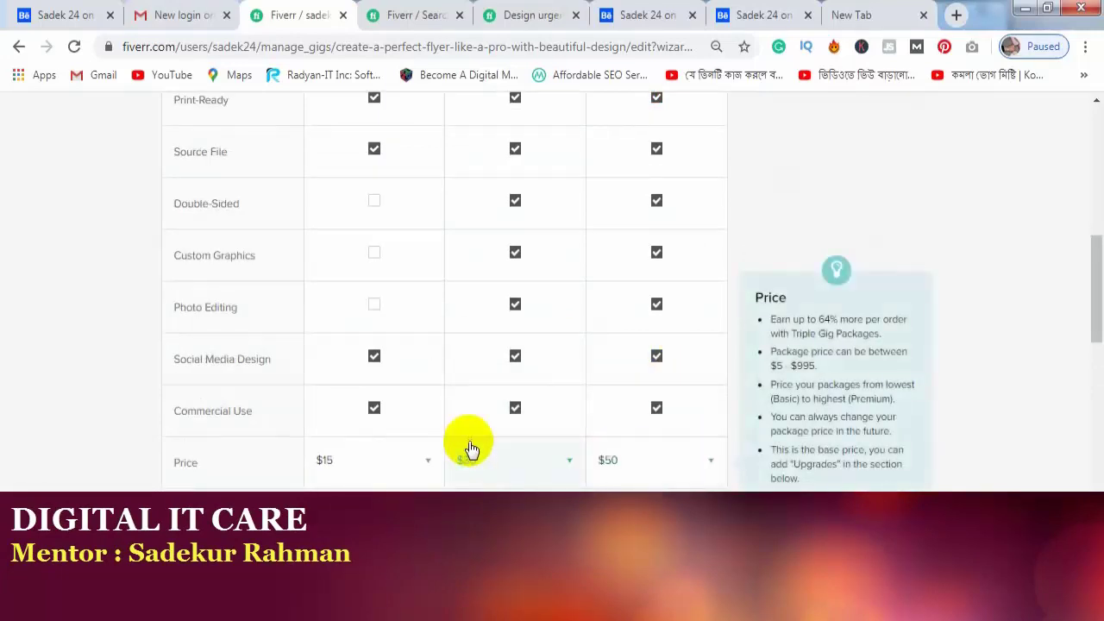
scroll(715, 285, "down", 2)
Set Basic extra fast delivery to 1 day for $5 extra.
mouse_move(333, 305)
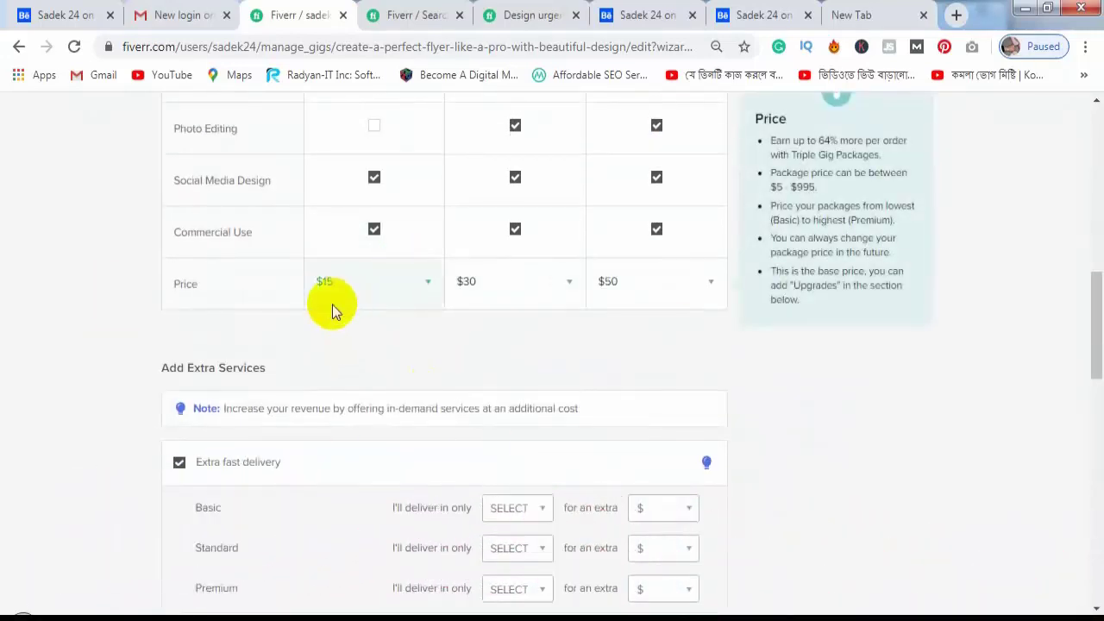
scroll(277, 332, "down", 1)
scroll(370, 328, "down", 1)
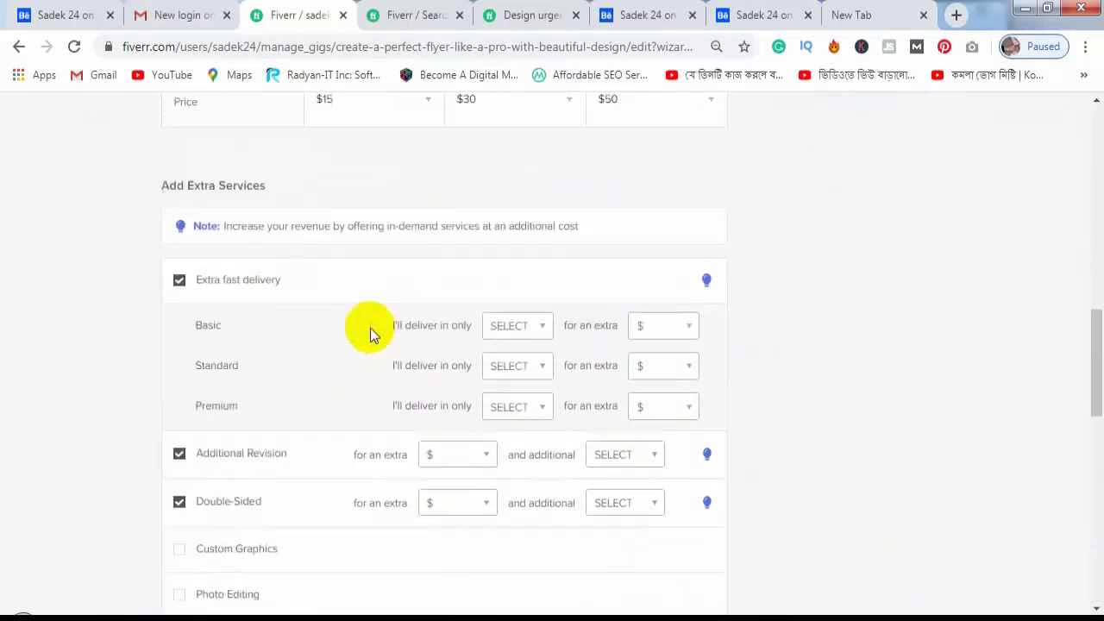
scroll(346, 428, "down", 1)
scroll(220, 309, "up", 1)
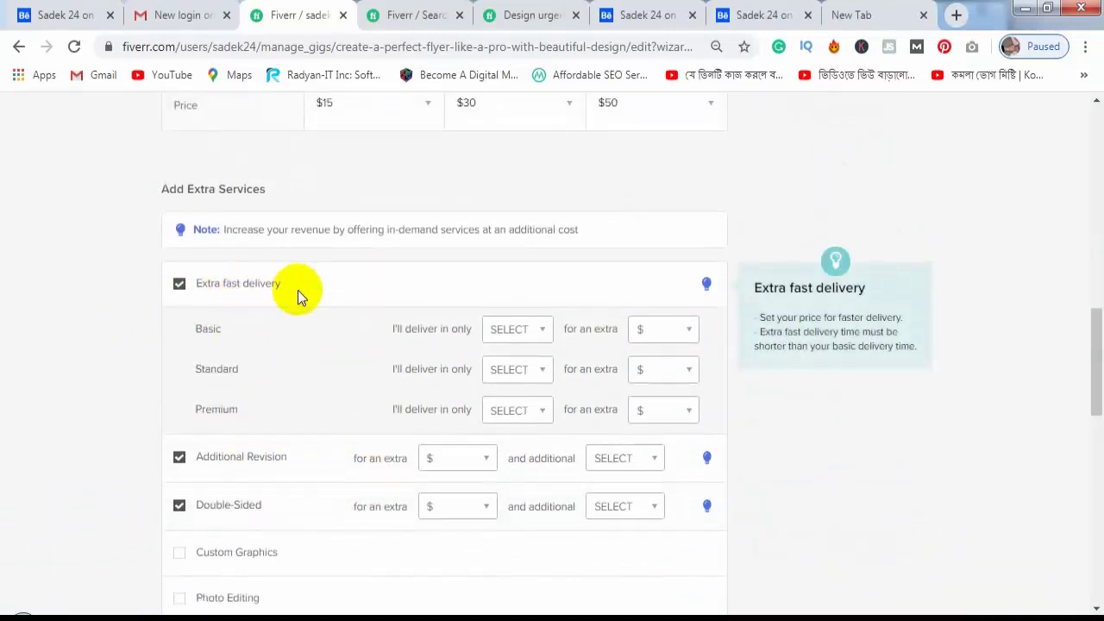
left_click(521, 339)
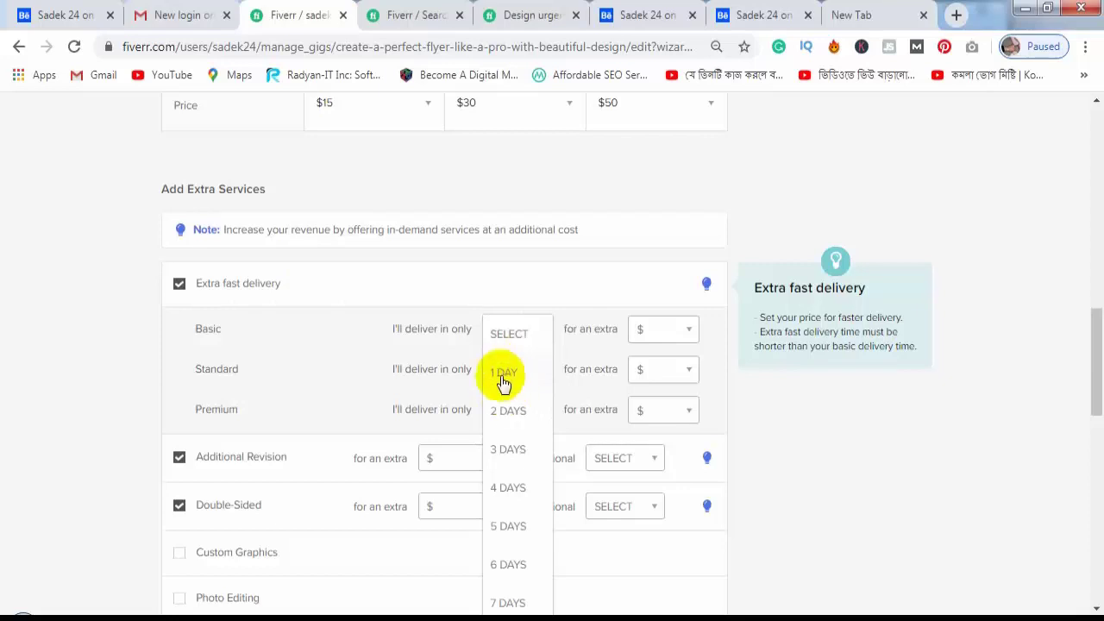
left_click(524, 342)
left_click(535, 343)
left_click(507, 376)
left_click(665, 345)
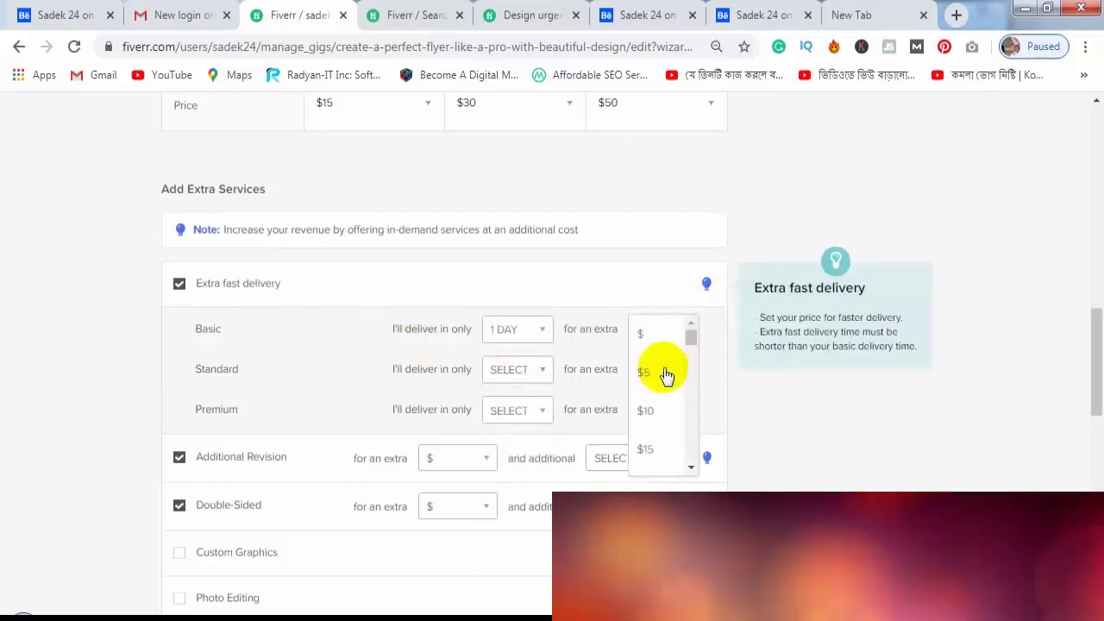
left_click(653, 370)
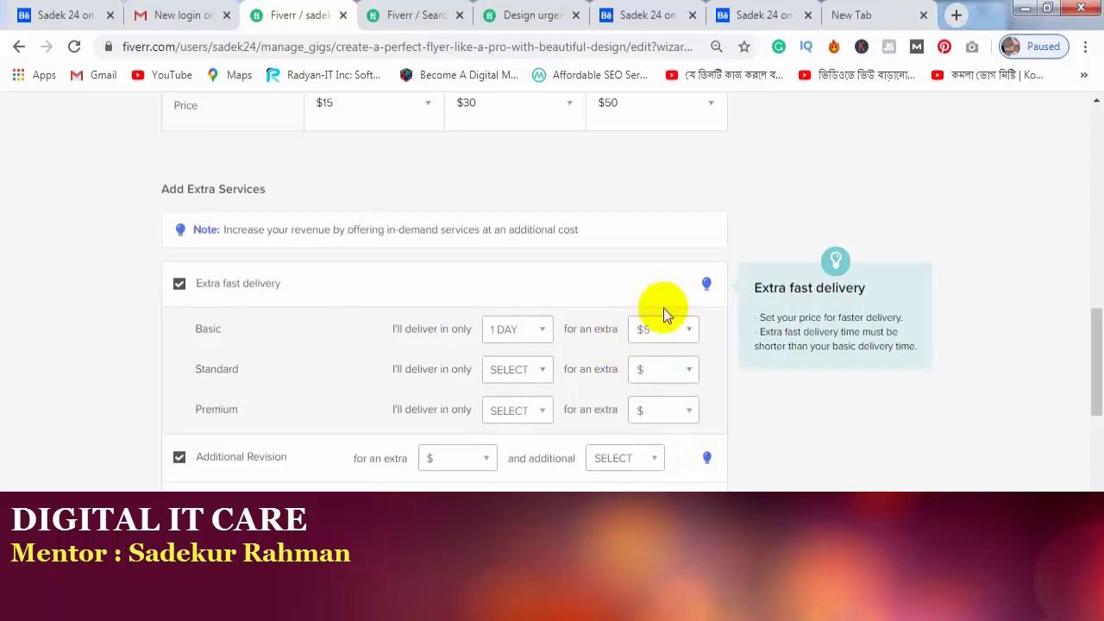
Set Standard extra fast delivery to 1 day for $10 extra.
left_click(545, 380)
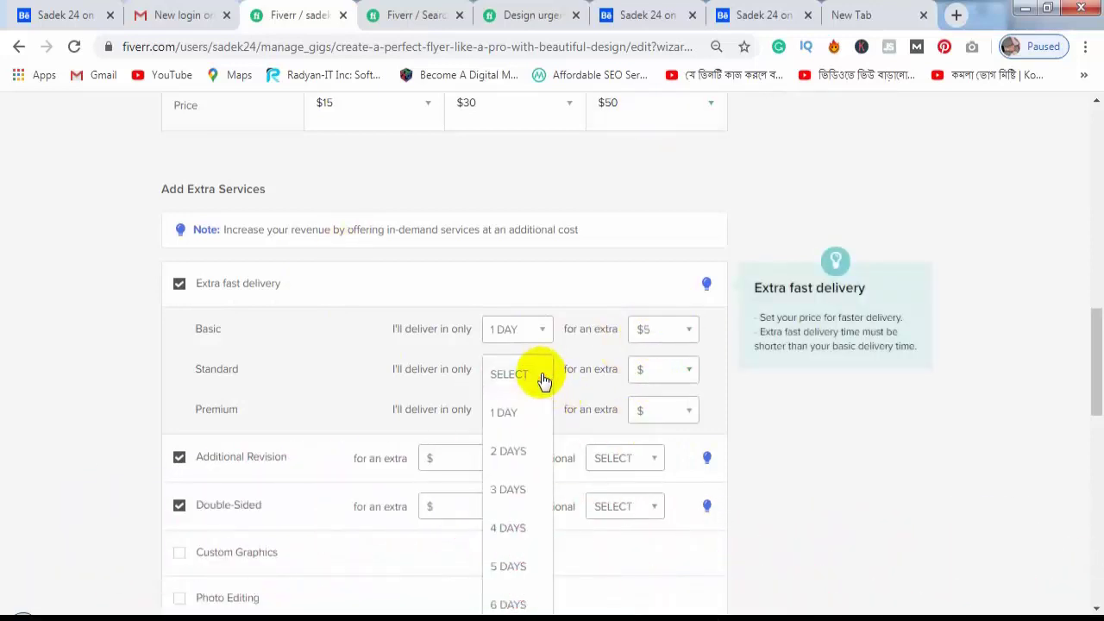
scroll(518, 340, "down", 1)
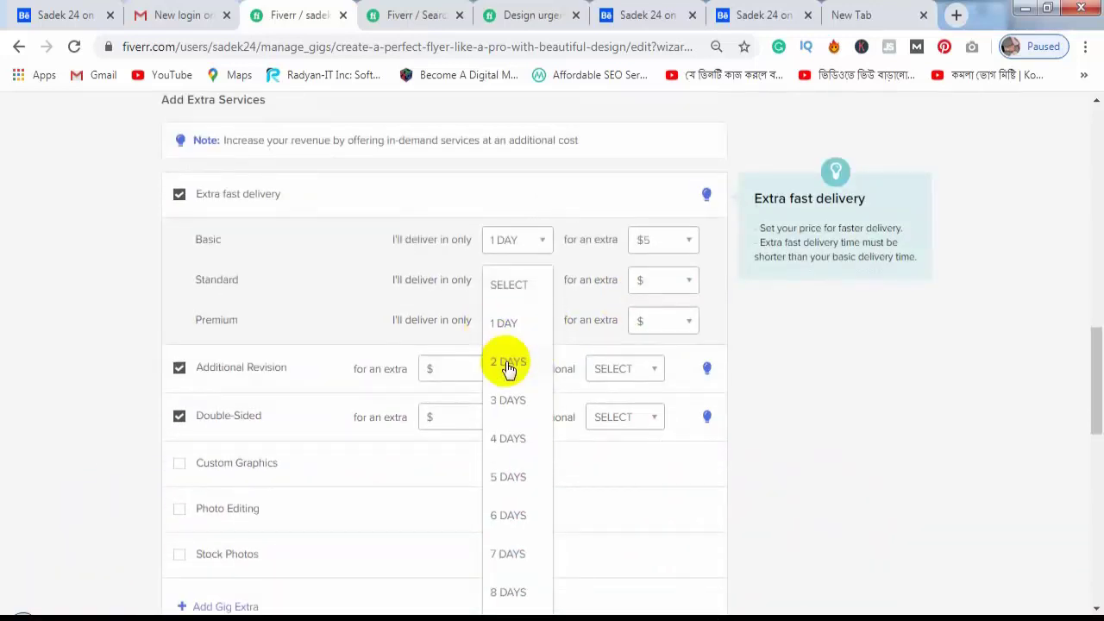
left_click(509, 336)
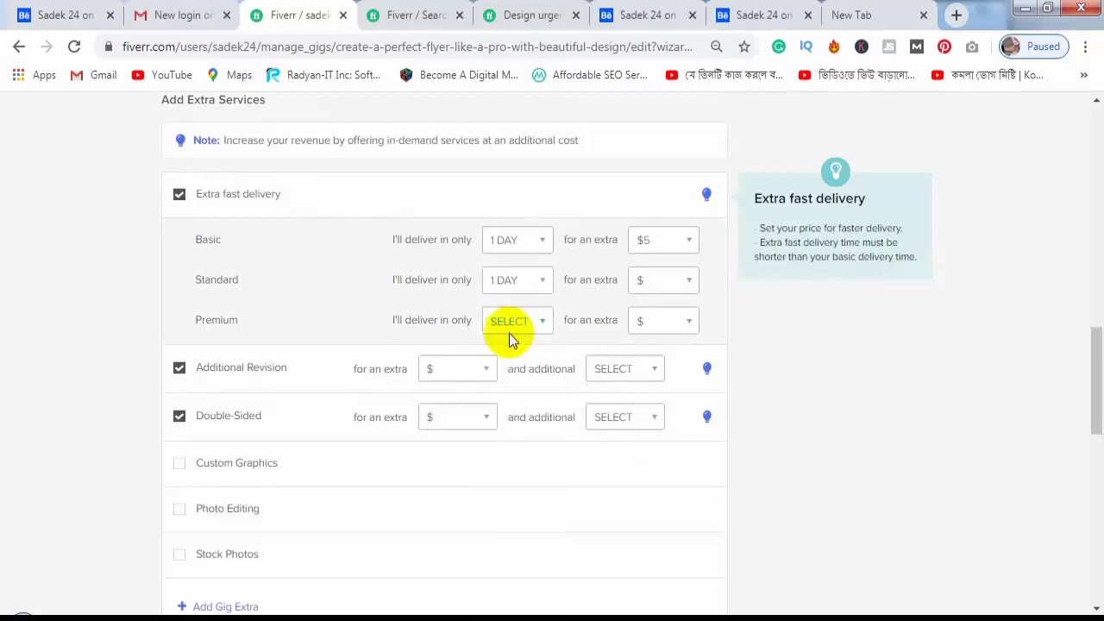
left_click(695, 288)
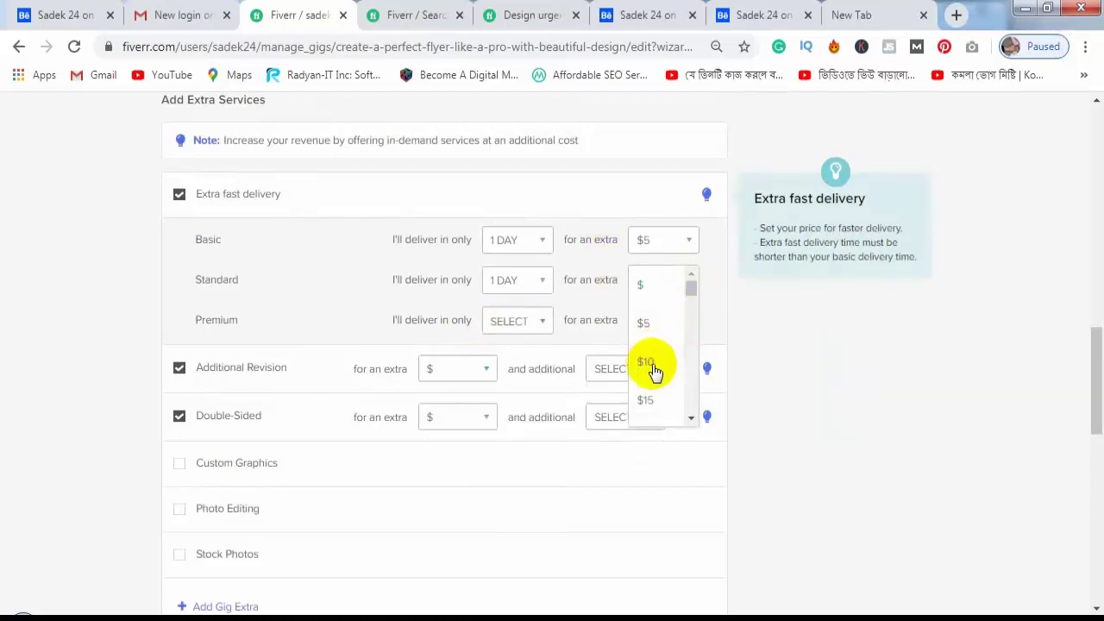
left_click(653, 369)
left_click(679, 282)
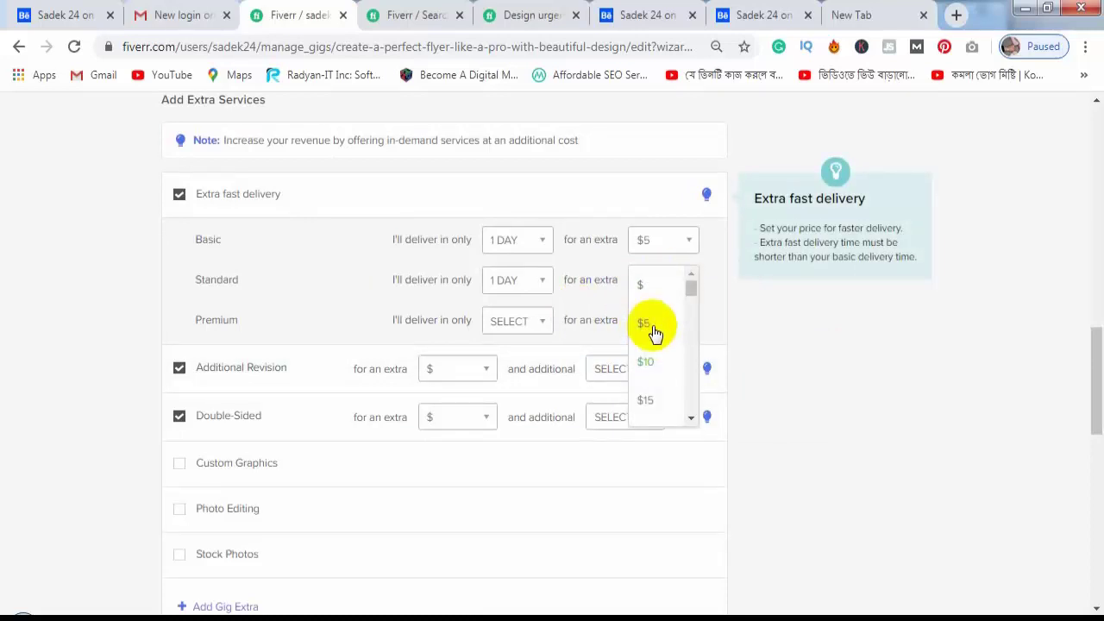
left_click(647, 365)
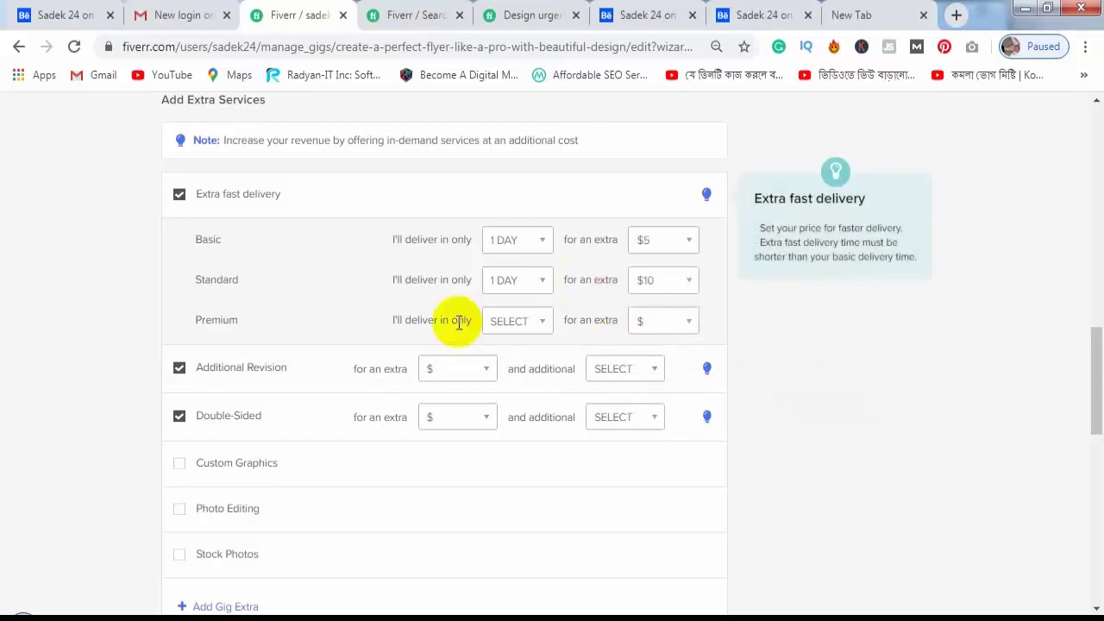
Set Premium extra fast delivery to 1 day for $20 extra.
left_click(508, 323)
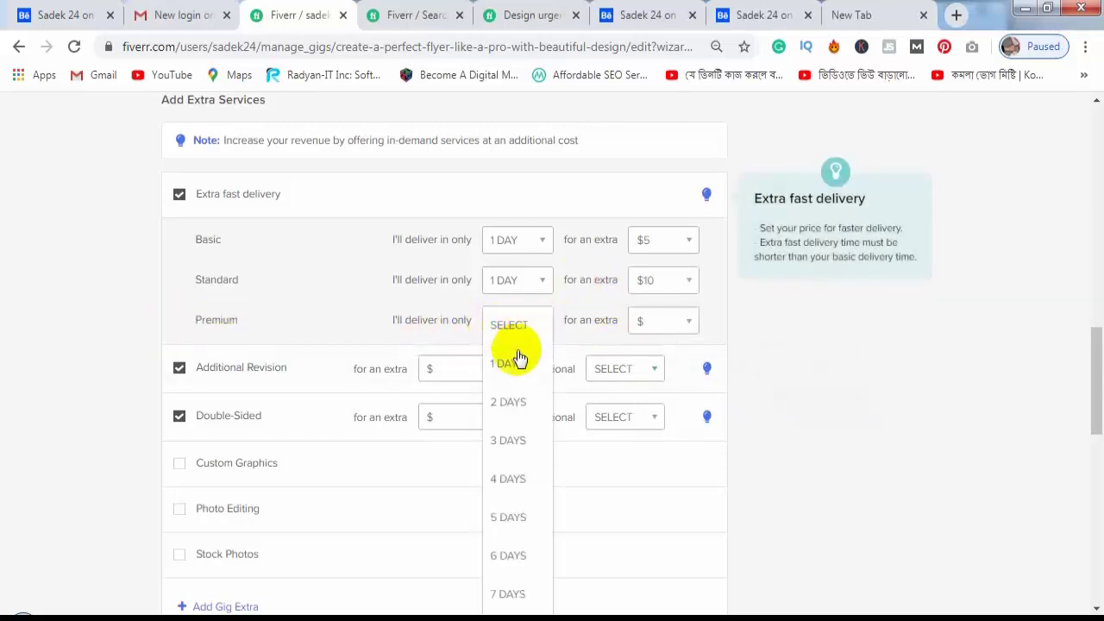
left_click(564, 342)
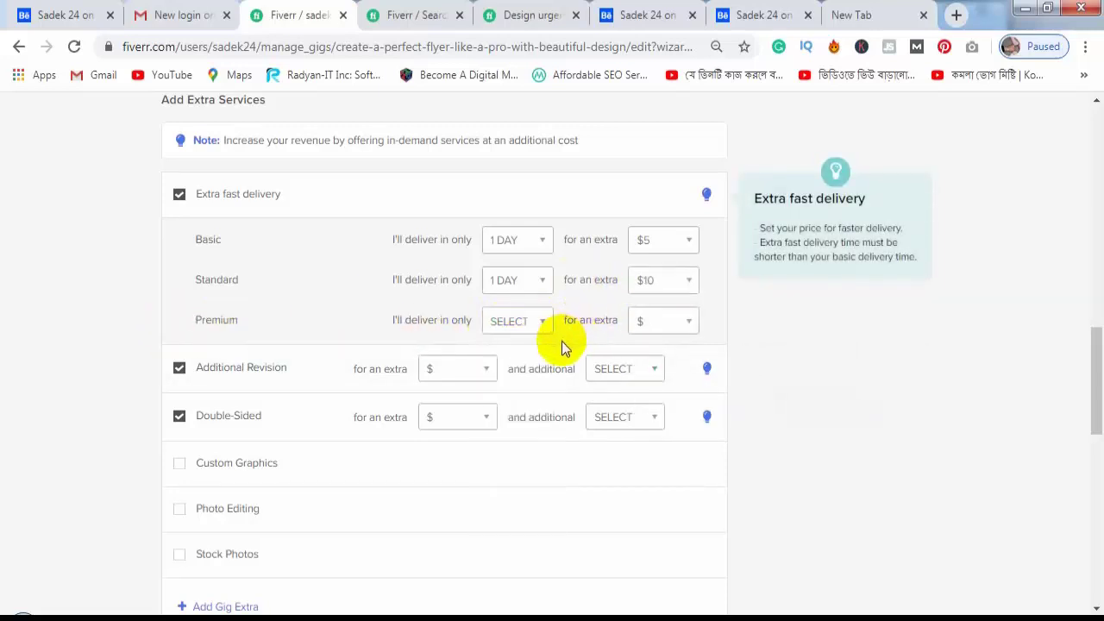
scroll(552, 362, "up", 1)
left_click(535, 411)
left_click(510, 449)
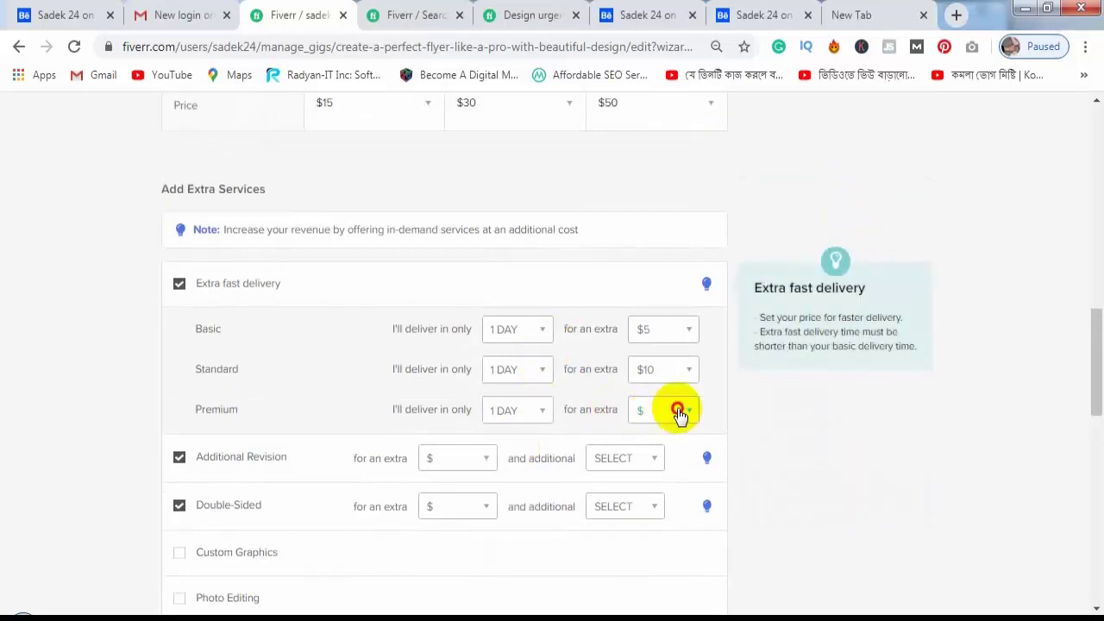
left_click(677, 414)
scroll(648, 464, "down", 2)
scroll(653, 470, "up", 1)
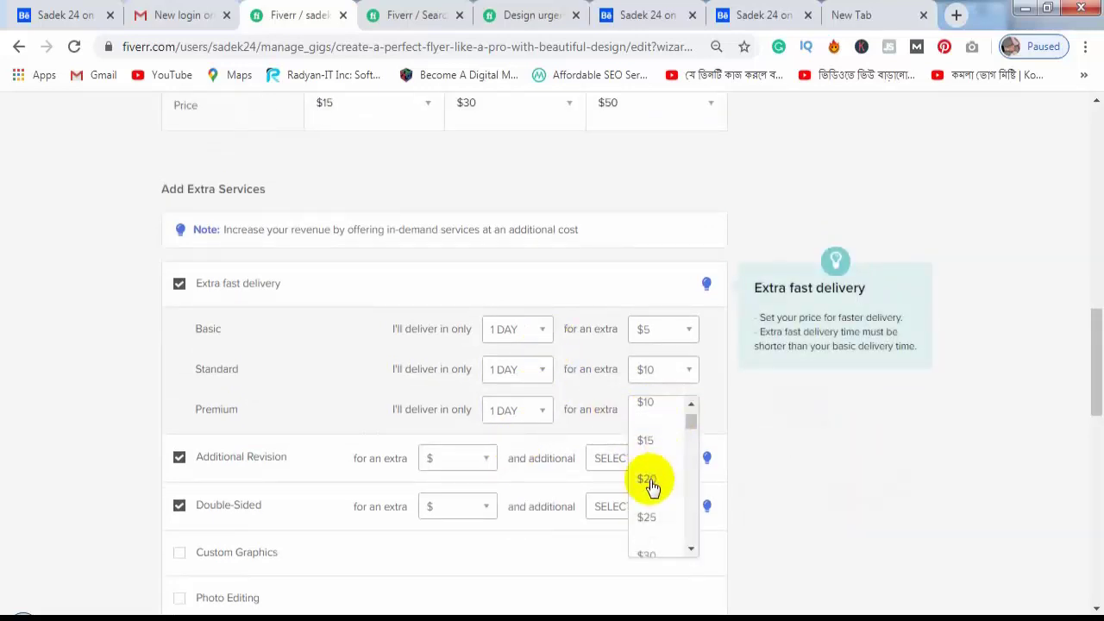
left_click(655, 480)
Check the Additional Revision price options, leaving them unchanged.
scroll(587, 396, "down", 2)
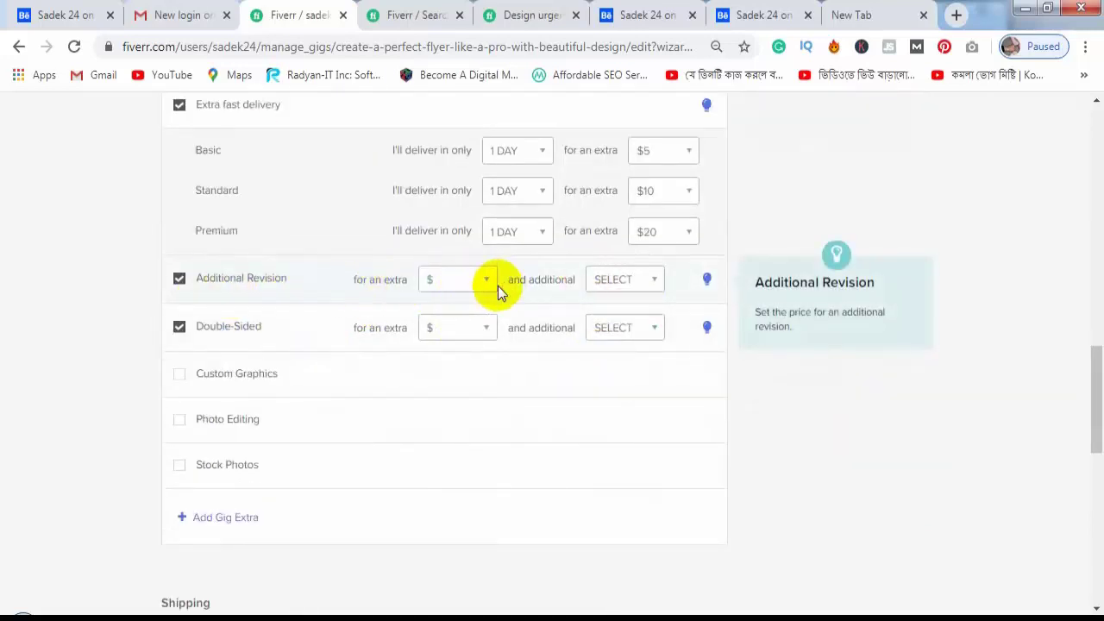
left_click(311, 296)
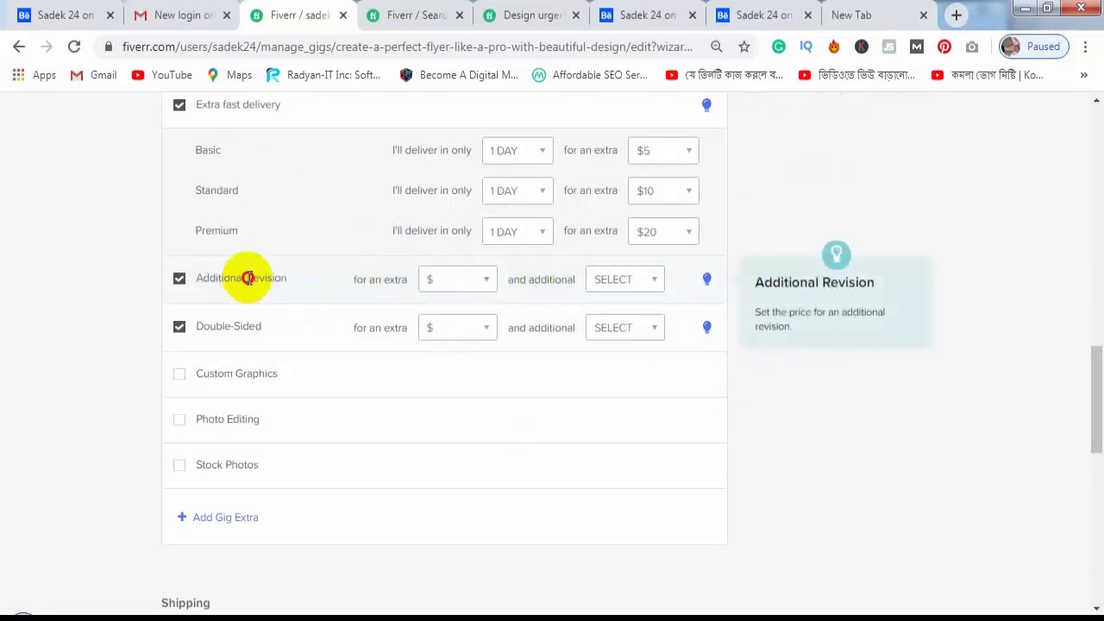
left_click_drag(248, 278, 308, 281)
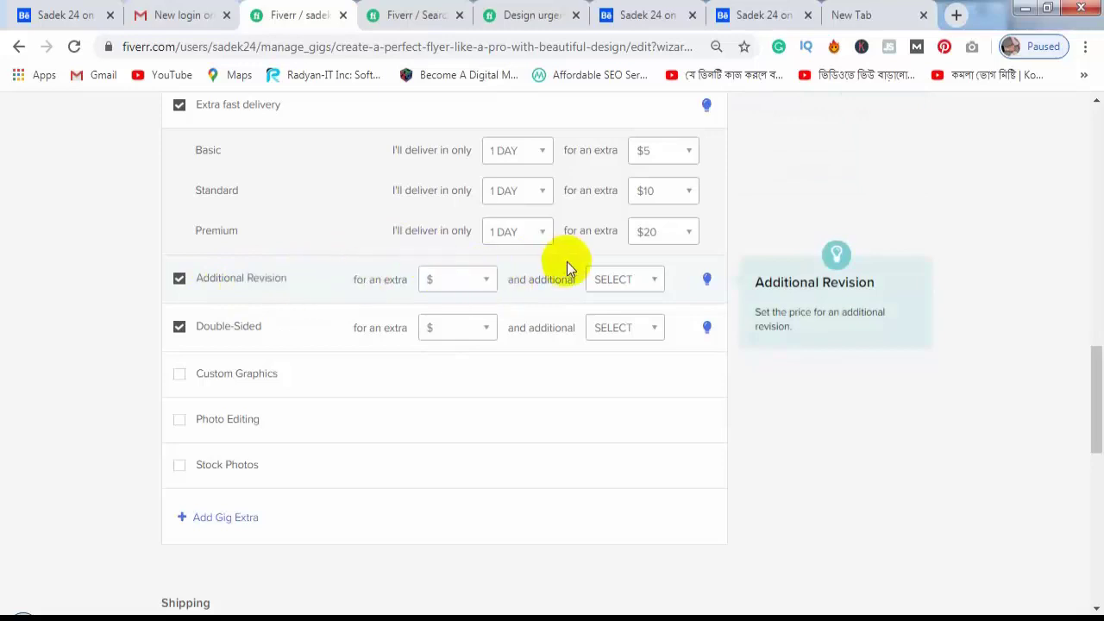
left_click(483, 284)
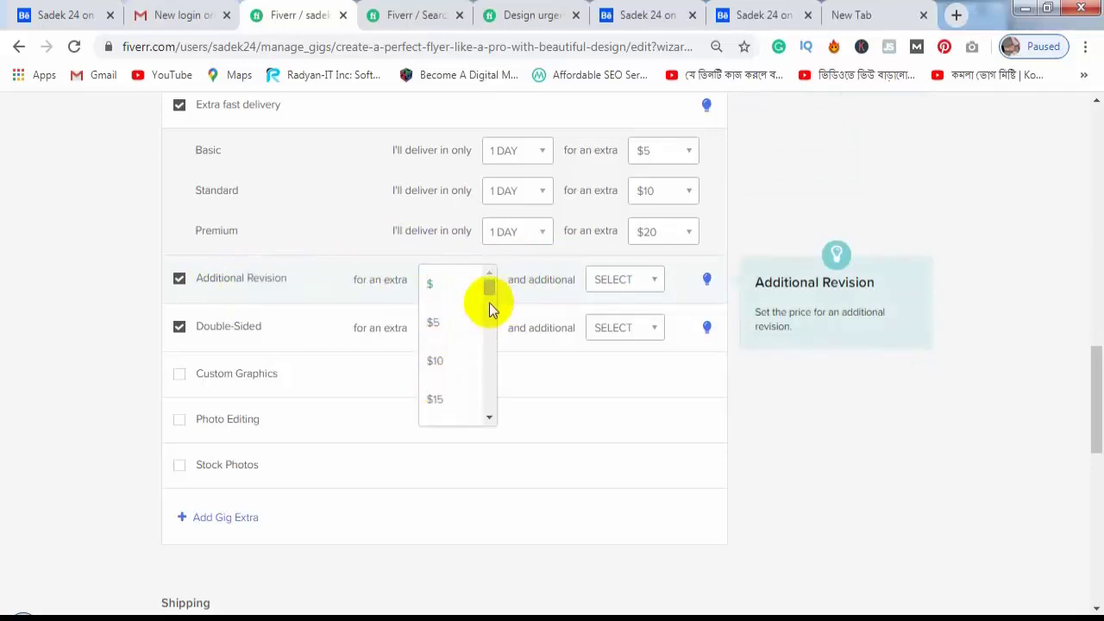
scroll(486, 290, "down", 2)
scroll(496, 276, "up", 2)
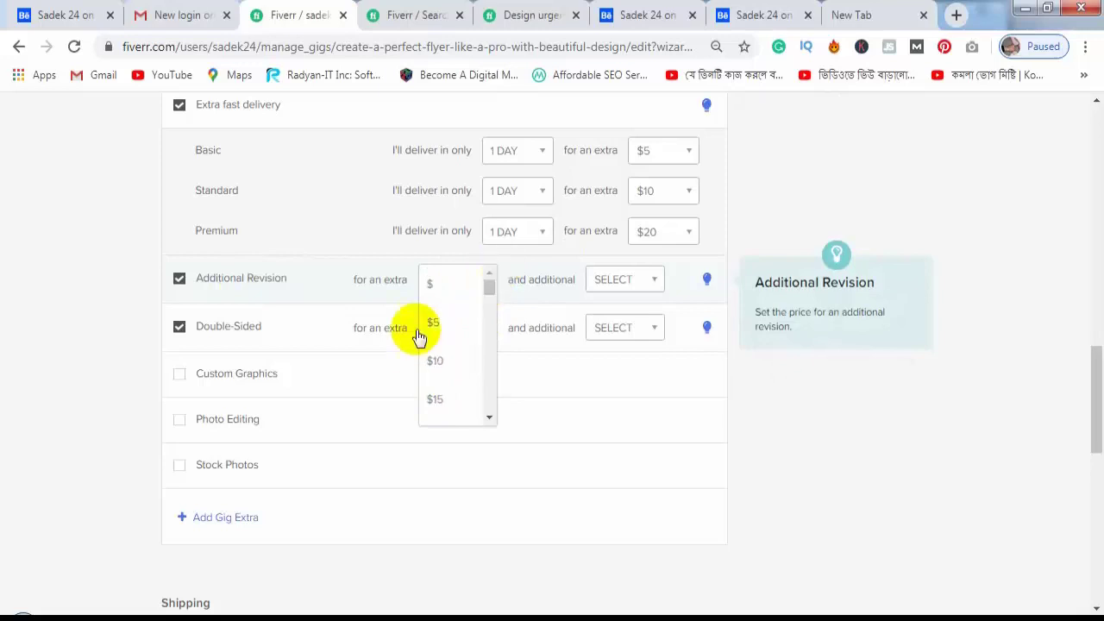
left_click(541, 293)
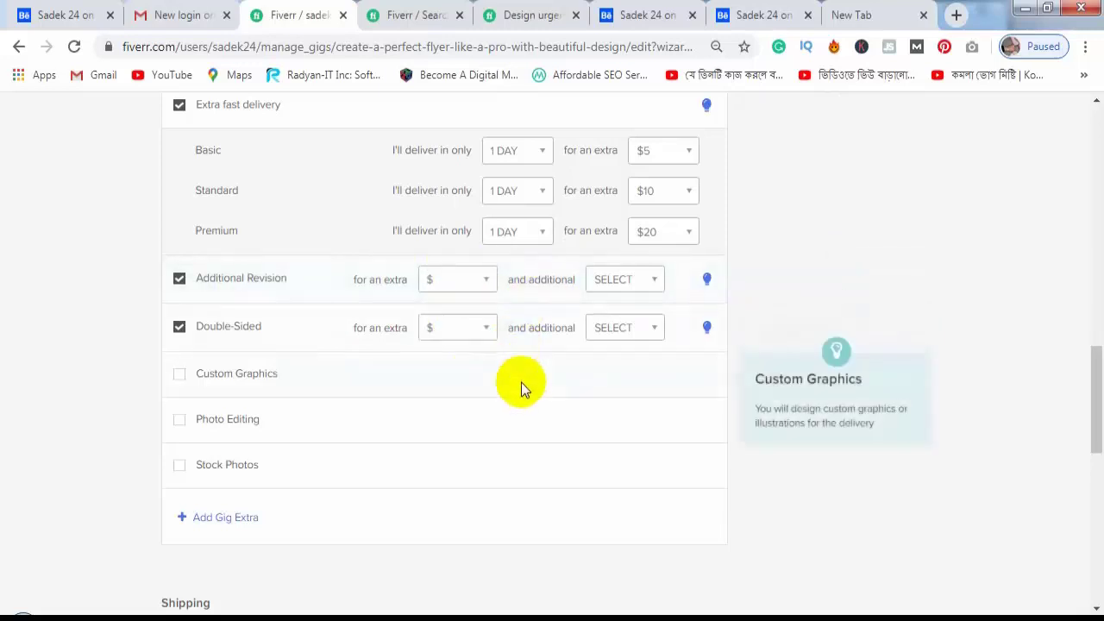
Scroll through the pricing page to review the package and extra service settings.
scroll(521, 382, "up", 3)
scroll(521, 382, "up", 3)
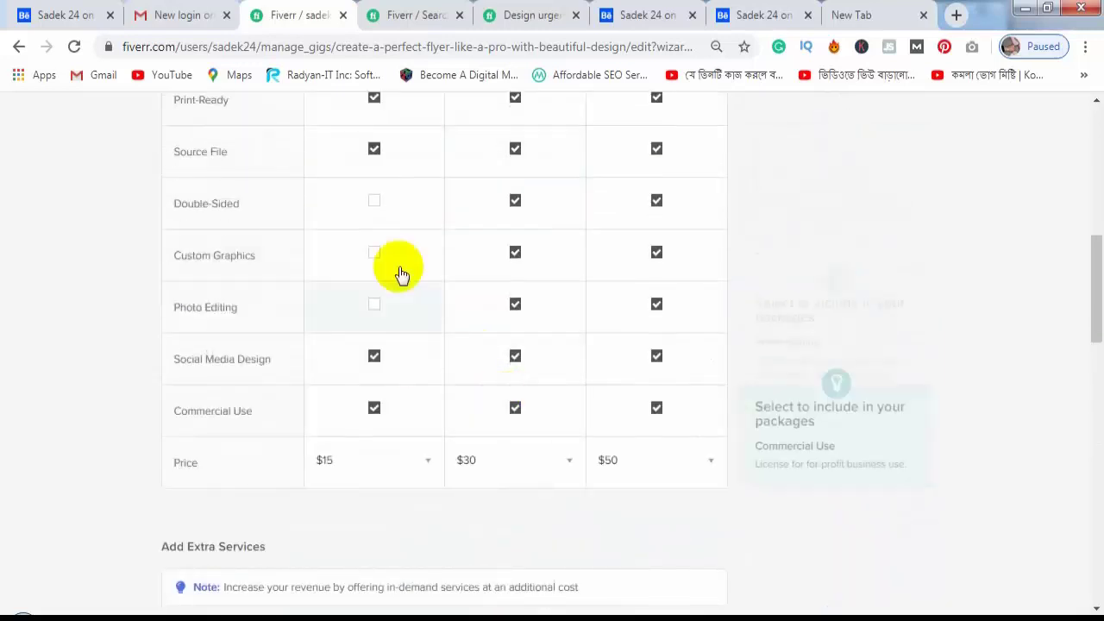
scroll(402, 271, "up", 3)
scroll(543, 357, "down", 2)
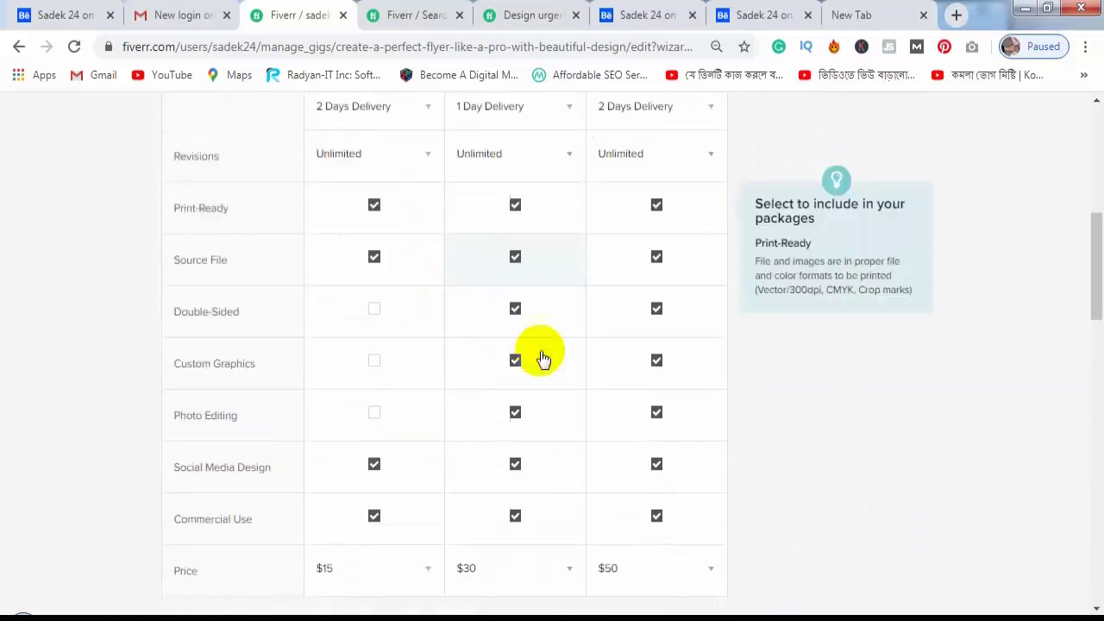
scroll(525, 370, "down", 5)
scroll(514, 207, "down", 3)
scroll(528, 267, "down", 1)
scroll(578, 254, "down", 1)
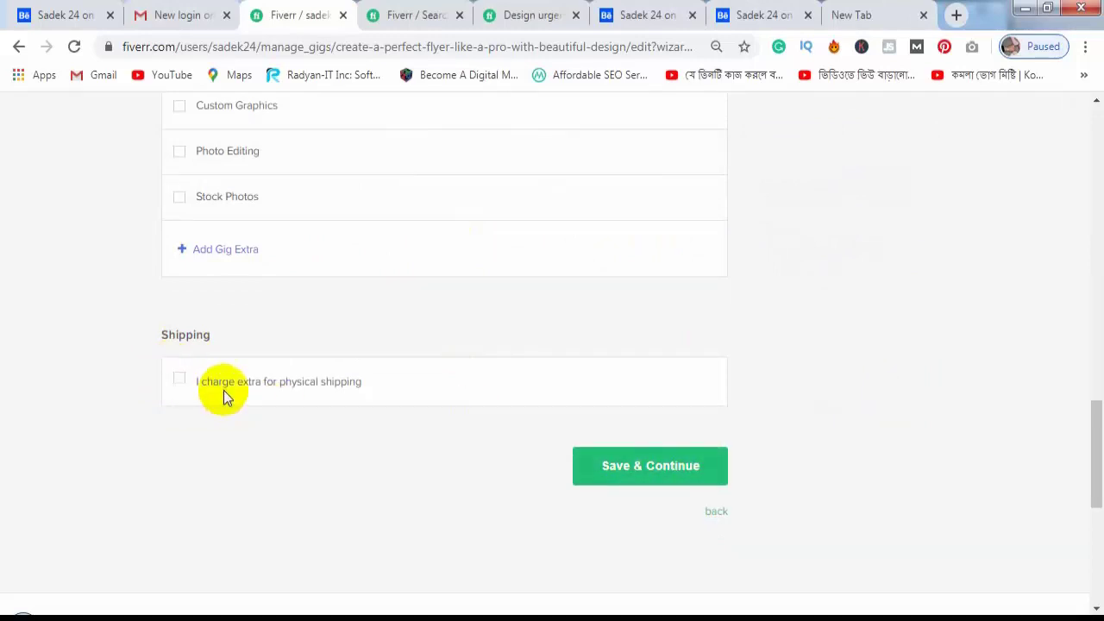
scroll(197, 216, "up", 2)
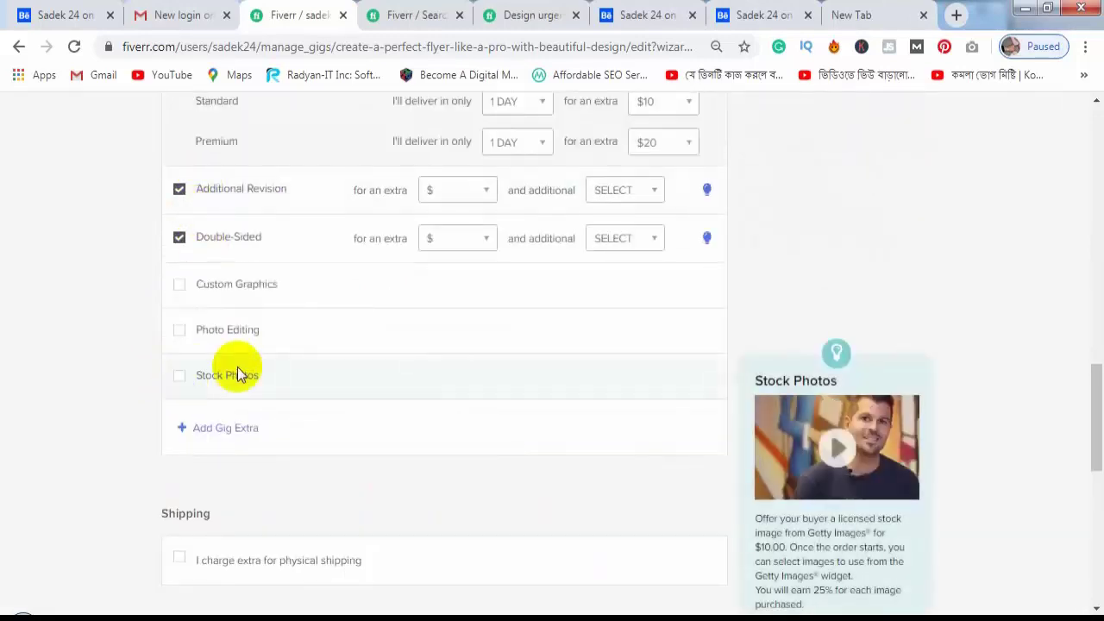
scroll(276, 404, "up", 2)
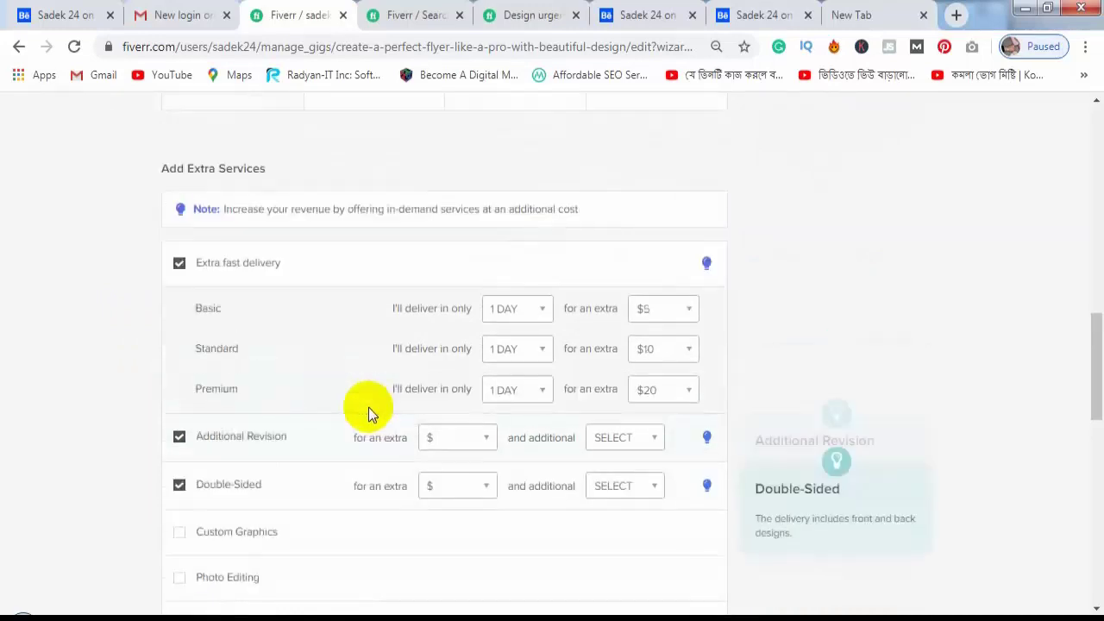
scroll(327, 345, "up", 5)
scroll(633, 350, "down", 2)
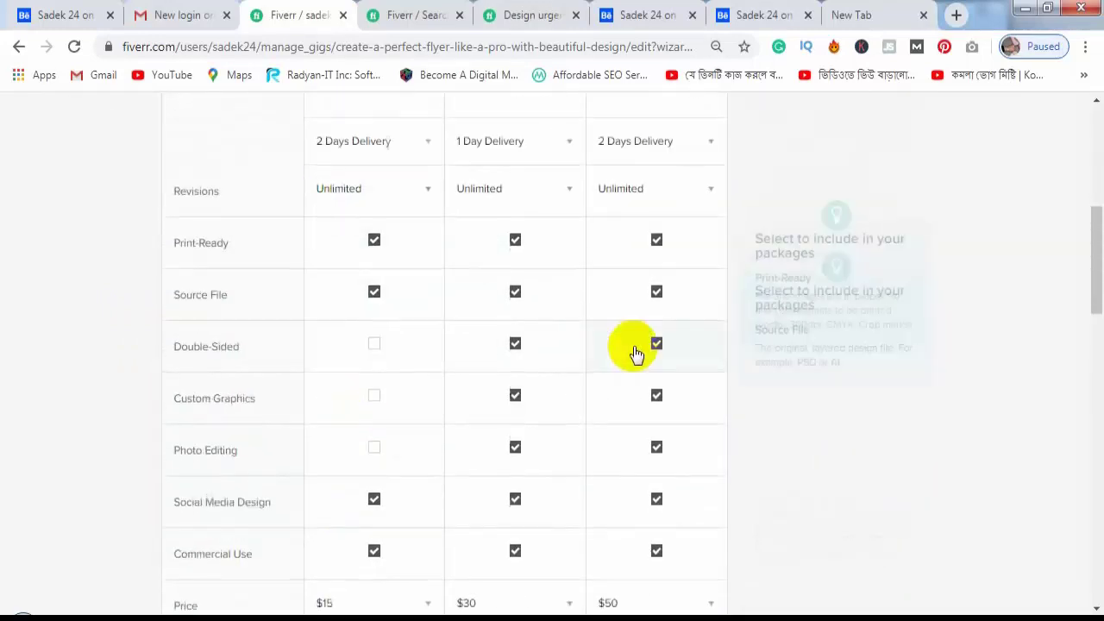
scroll(392, 259, "up", 2)
scroll(535, 406, "down", 2)
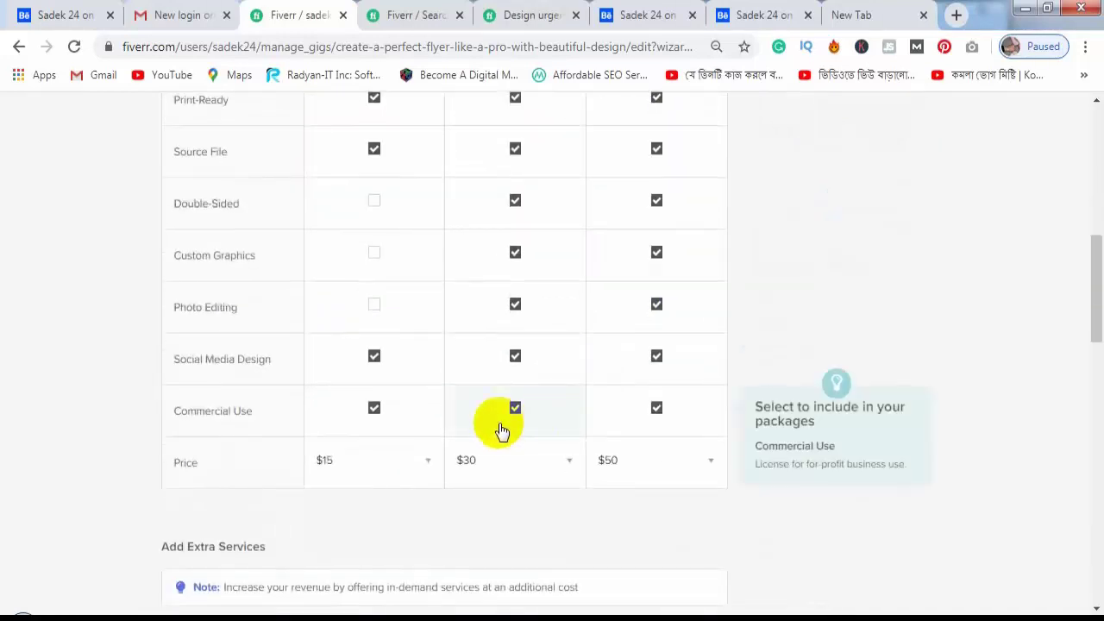
scroll(572, 353, "up", 2)
scroll(596, 365, "up", 3)
scroll(604, 367, "down", 4)
scroll(603, 366, "down", 5)
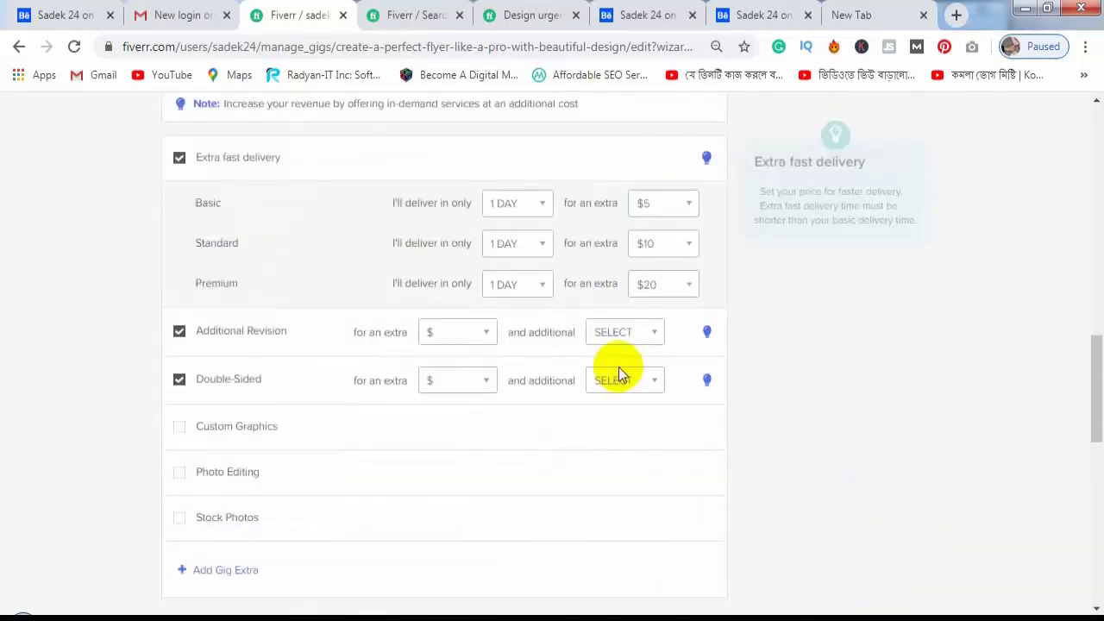
scroll(616, 369, "down", 3)
scroll(564, 352, "up", 1)
scroll(394, 389, "up", 2)
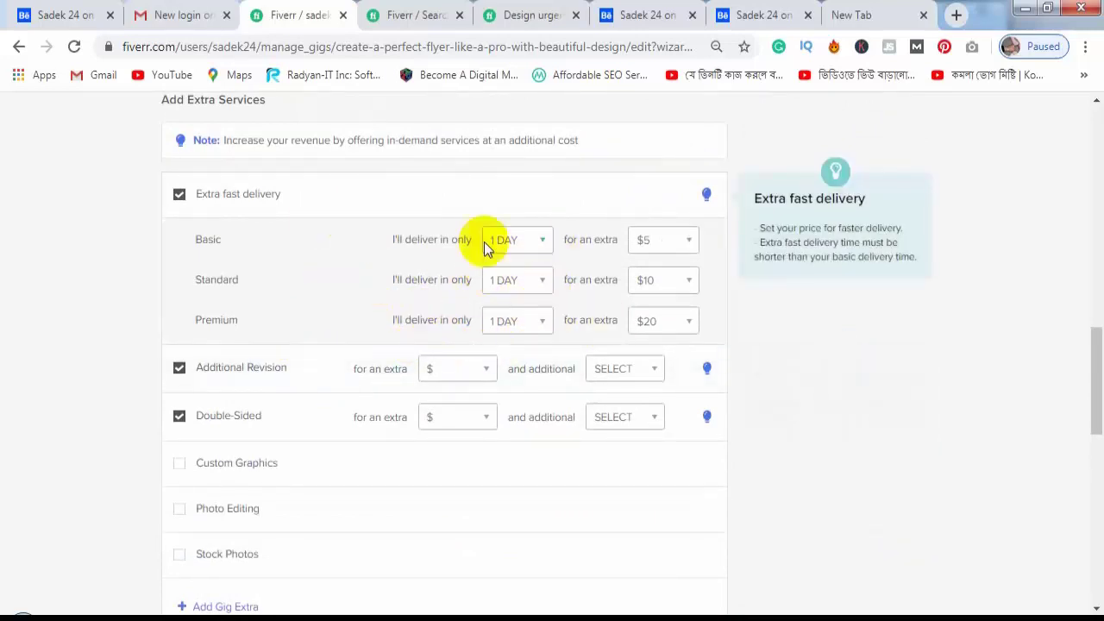
scroll(473, 349, "down", 2)
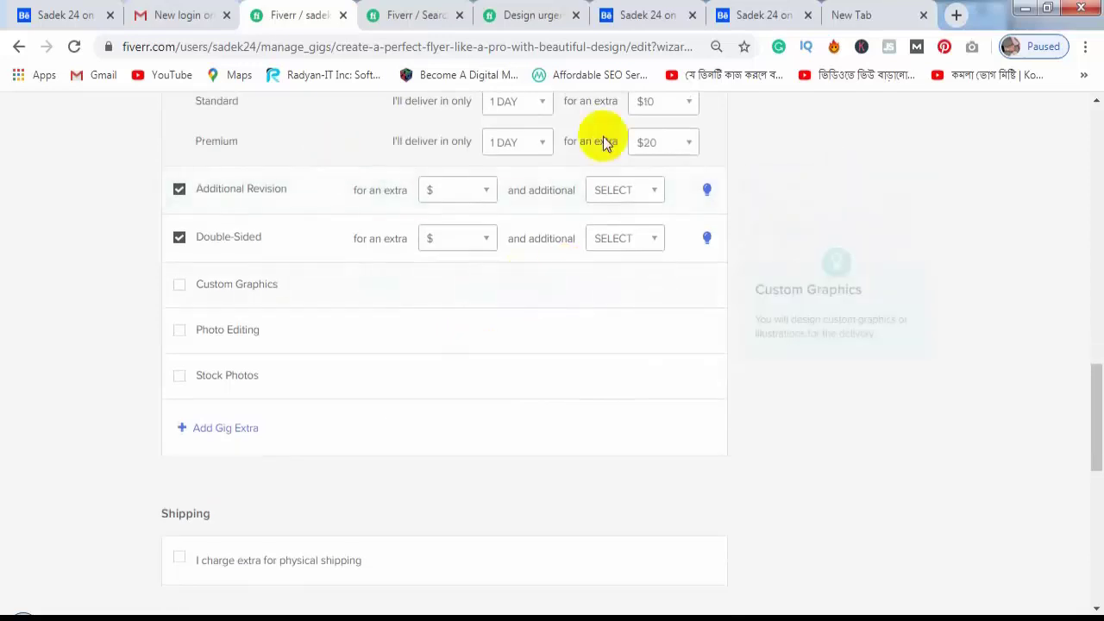
scroll(577, 348, "down", 2)
scroll(564, 366, "down", 2)
left_click(655, 291)
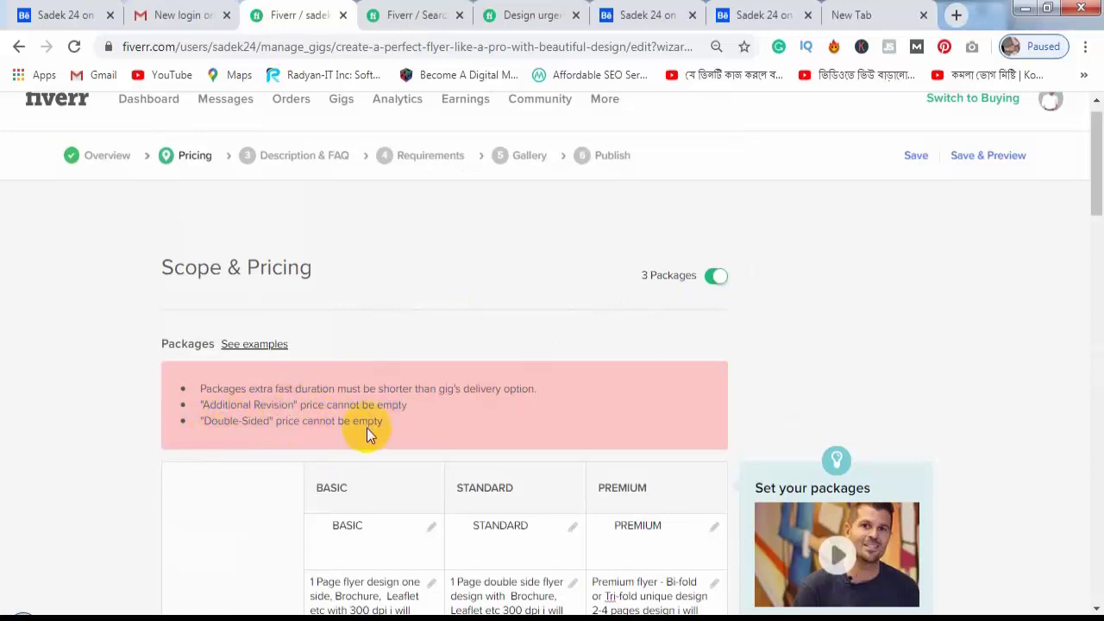
scroll(424, 420, "down", 6)
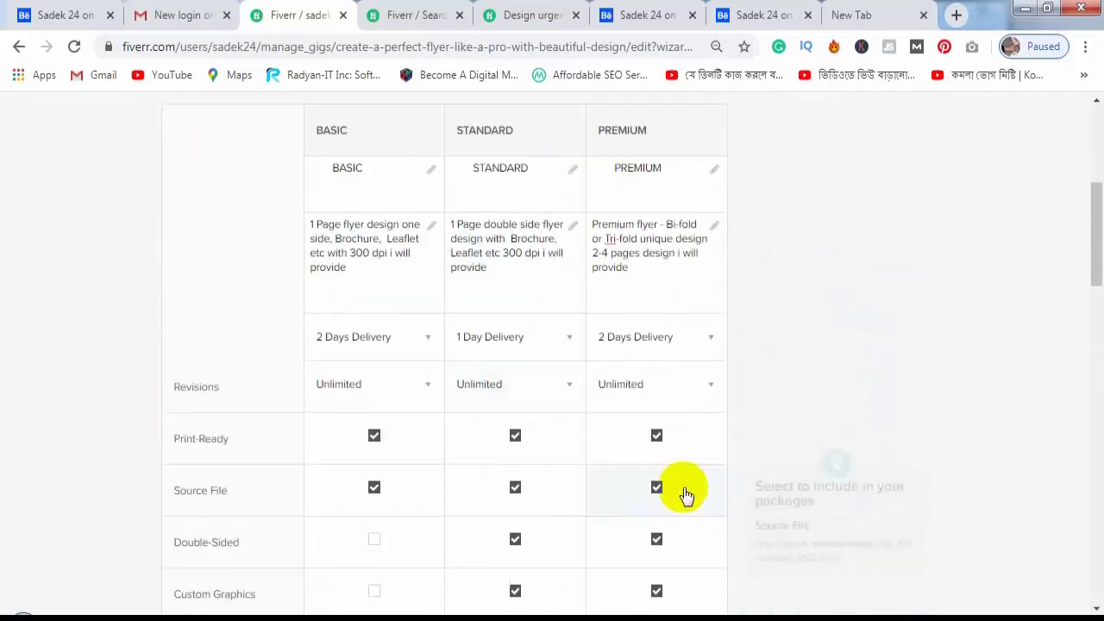
scroll(625, 483, "down", 1)
scroll(626, 505, "down", 1)
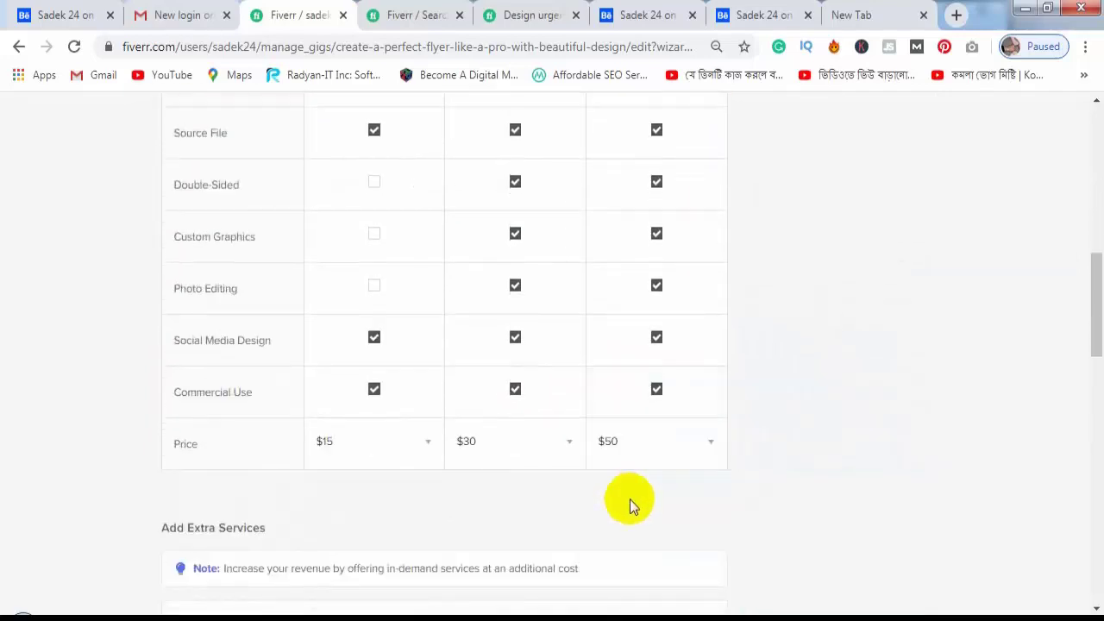
scroll(315, 409, "down", 3)
scroll(369, 391, "down", 1)
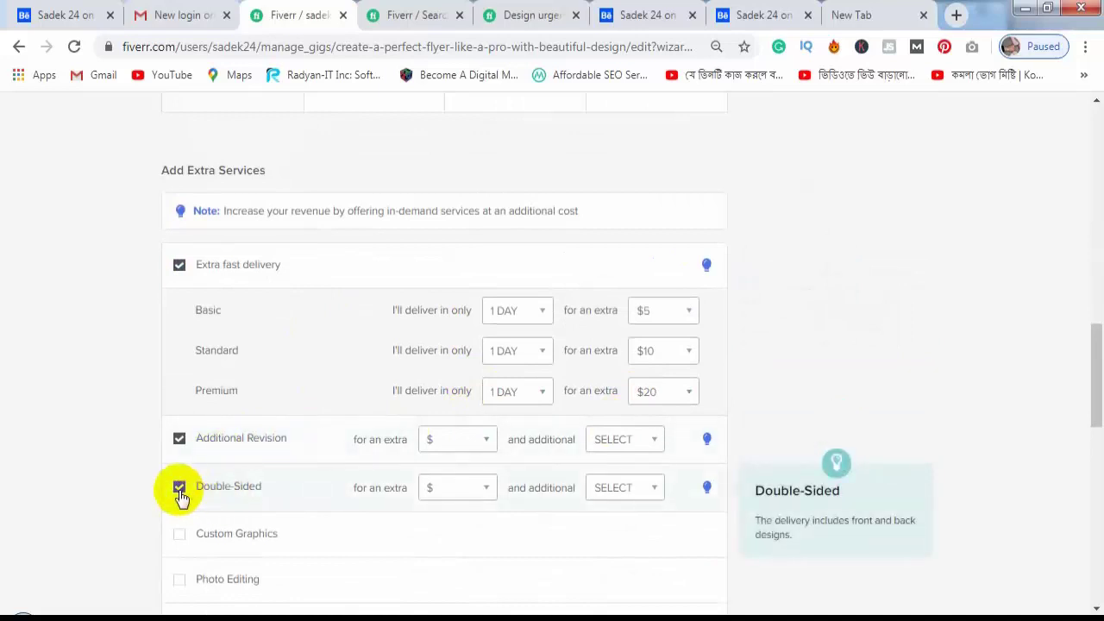
left_click(180, 489)
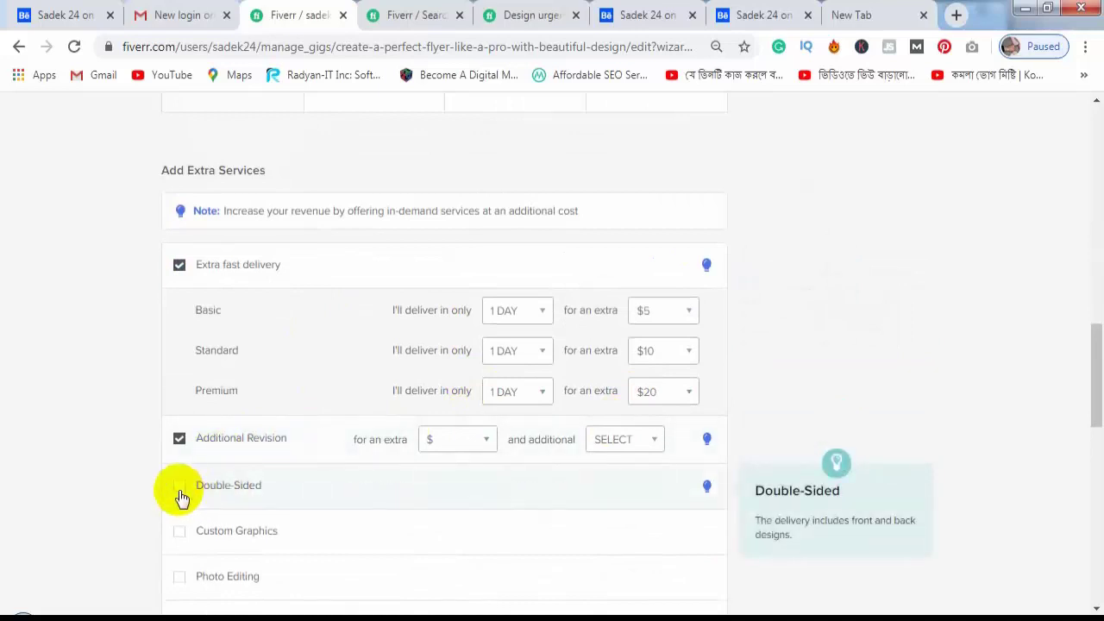
left_click(178, 438)
scroll(296, 454, "down", 2)
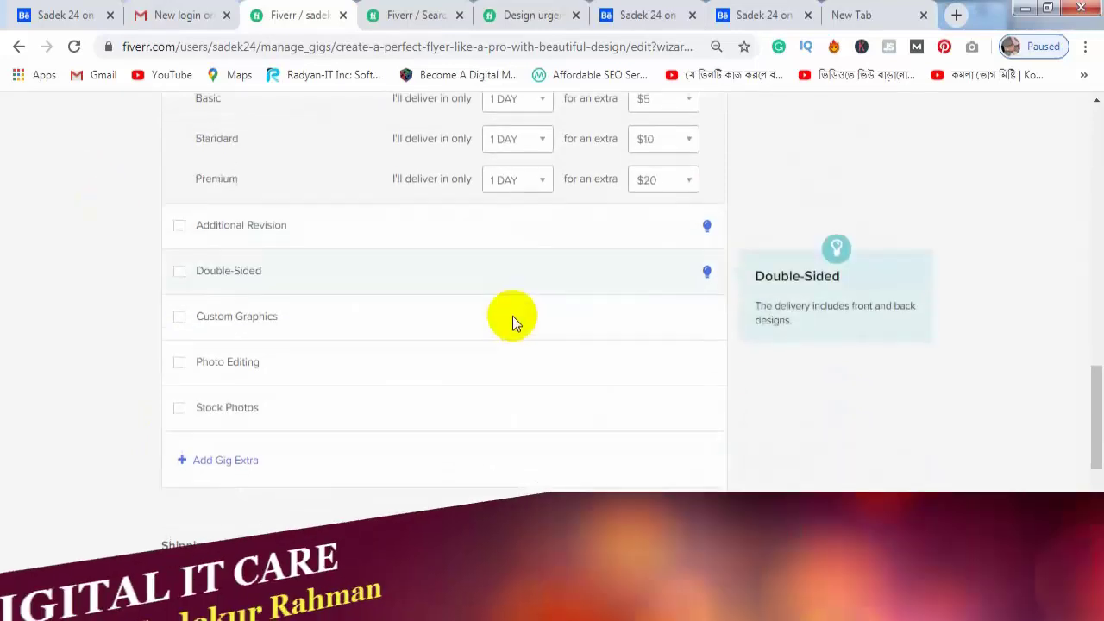
scroll(636, 419, "down", 3)
scroll(634, 389, "up", 5)
scroll(536, 349, "up", 5)
scroll(537, 349, "up", 10)
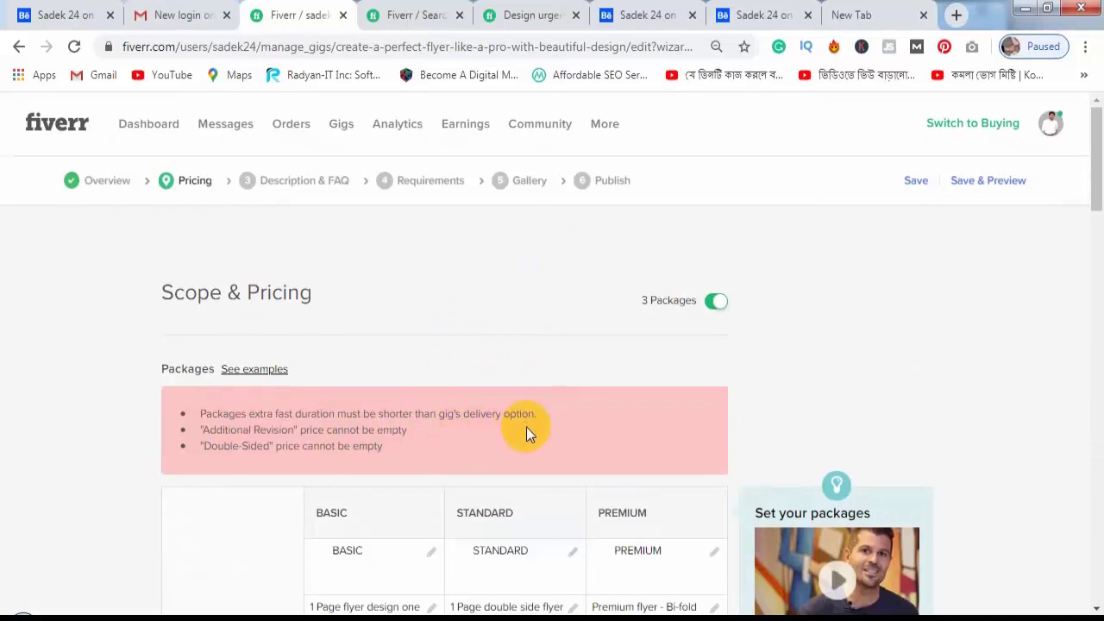
Resubmit the pricing step with Save & Continue to recheck its errors.
scroll(526, 427, "down", 2)
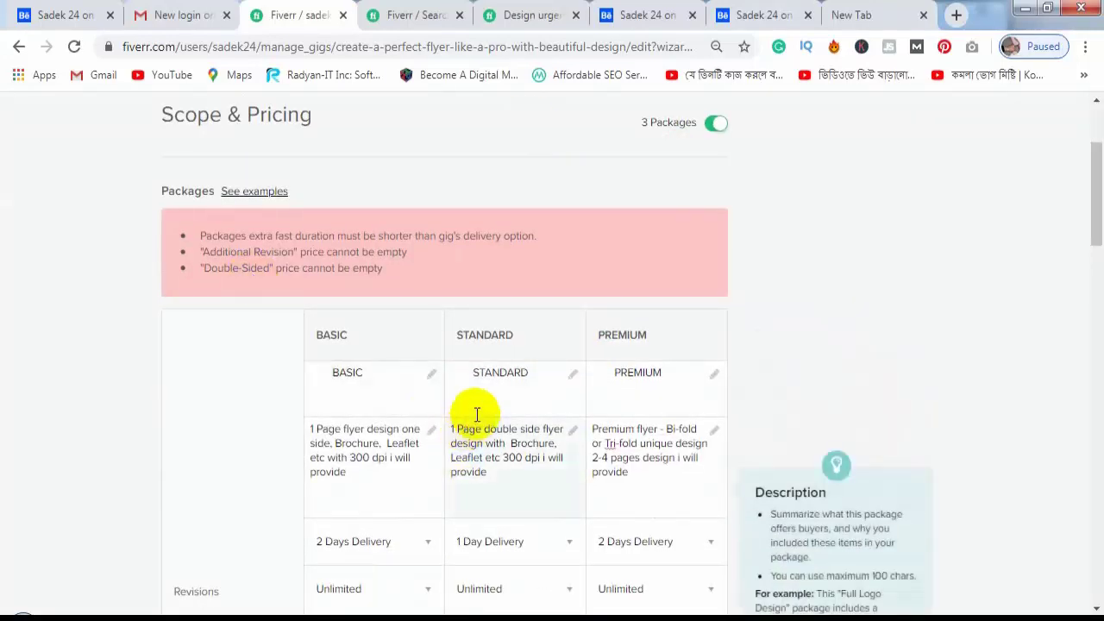
scroll(432, 337, "down", 3)
scroll(591, 377, "down", 2)
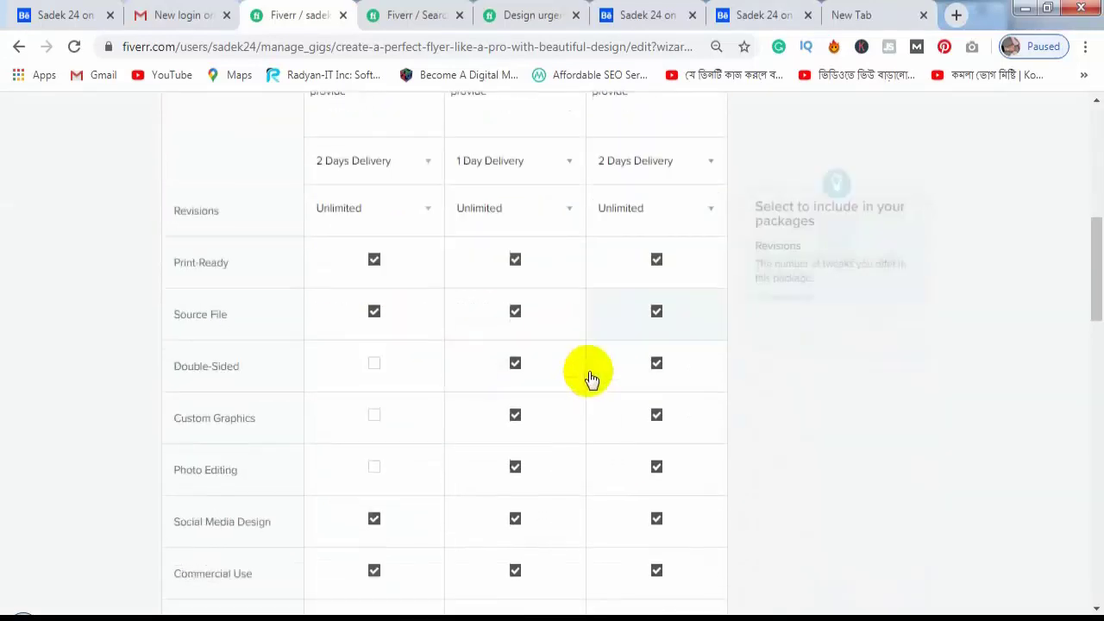
scroll(557, 399, "down", 1)
scroll(584, 387, "up", 1)
scroll(589, 420, "down", 5)
scroll(590, 402, "down", 3)
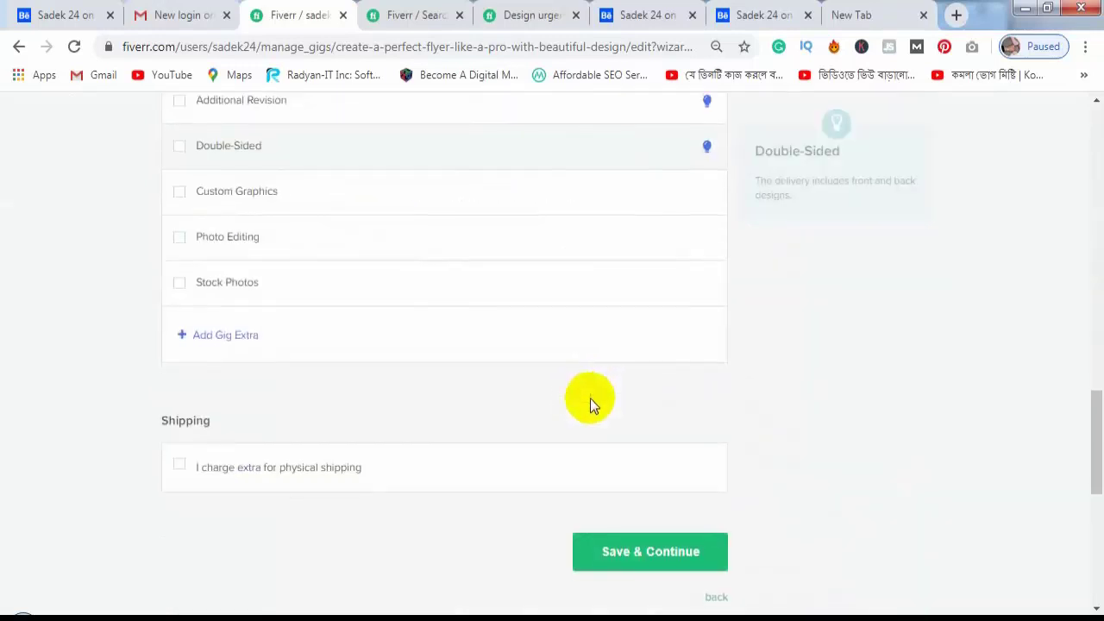
scroll(621, 362, "down", 3)
left_click(653, 303)
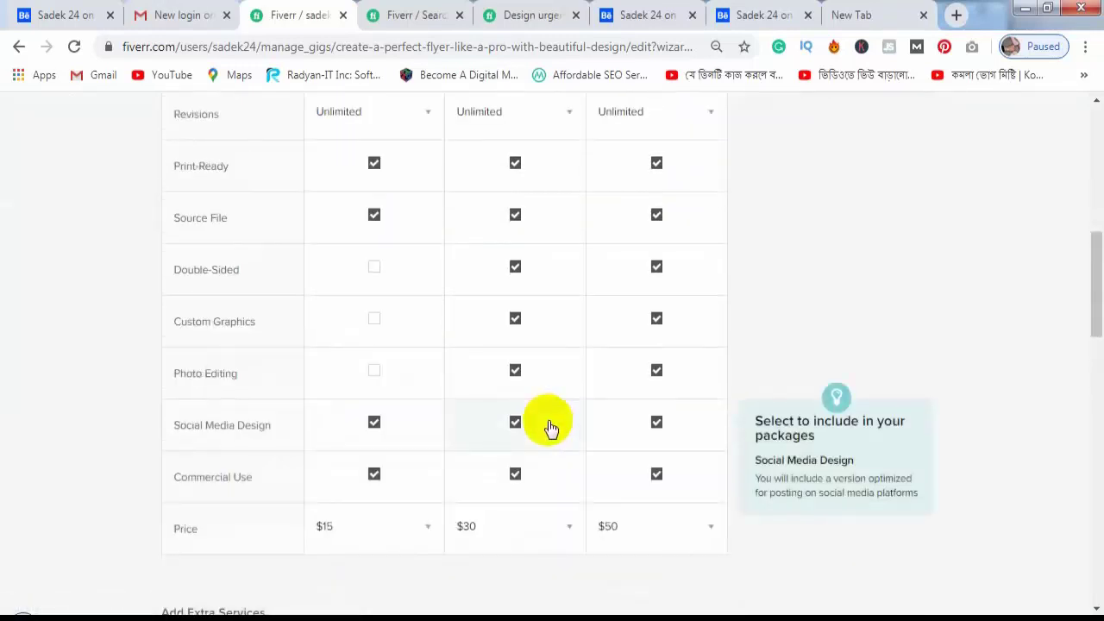
Inspect the Basic extra-fast delivery options without changing them.
scroll(569, 431, "down", 4)
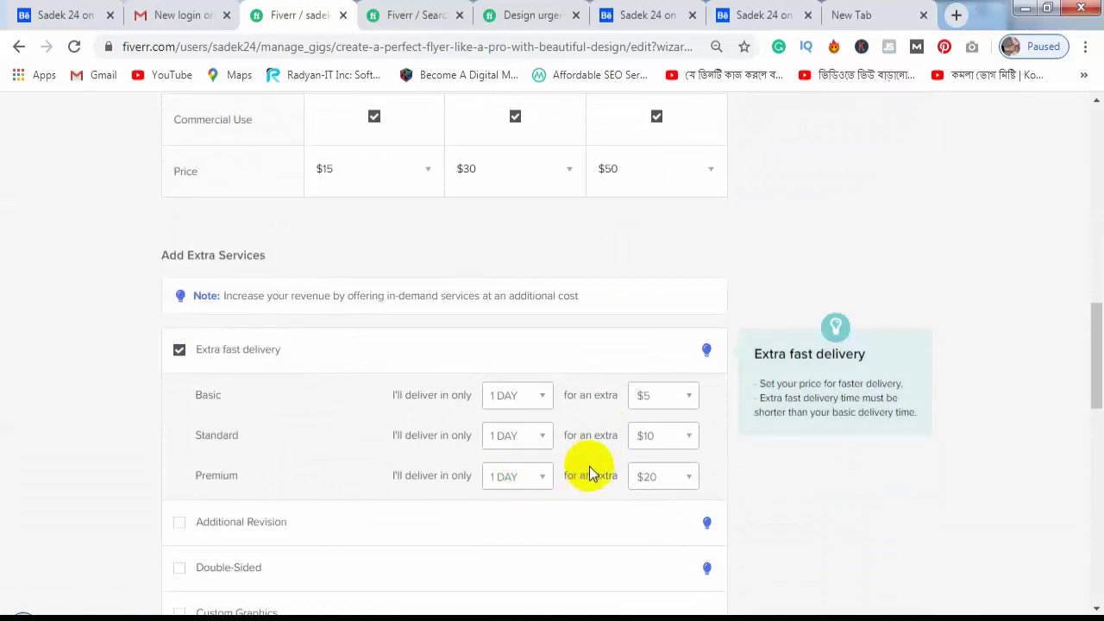
left_click(541, 402)
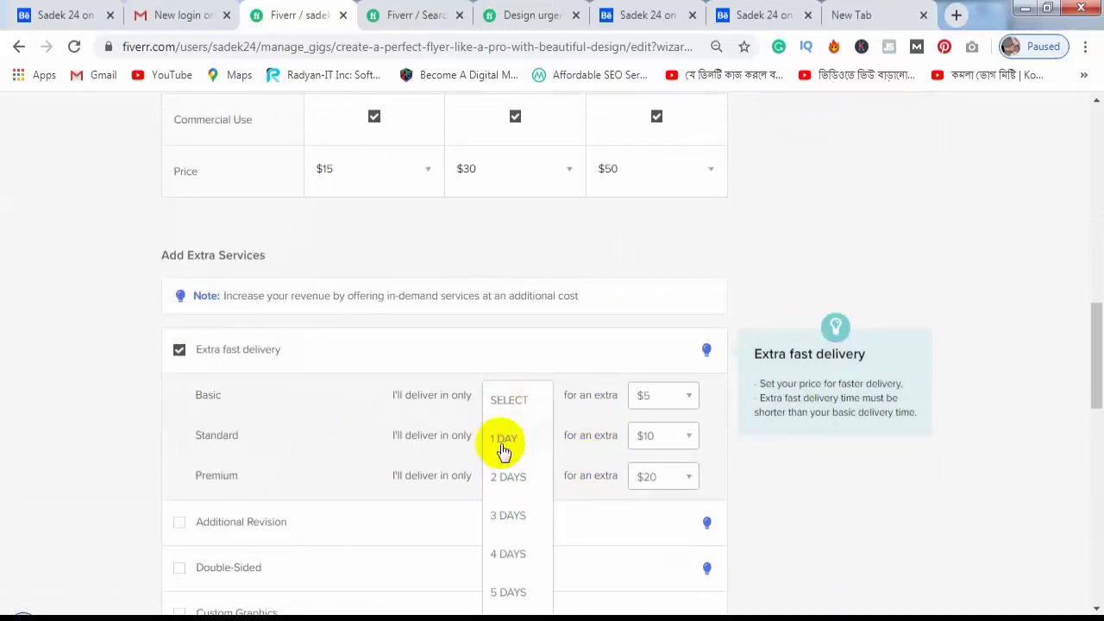
left_click(445, 436)
scroll(443, 438, "up", 4)
scroll(436, 447, "up", 3)
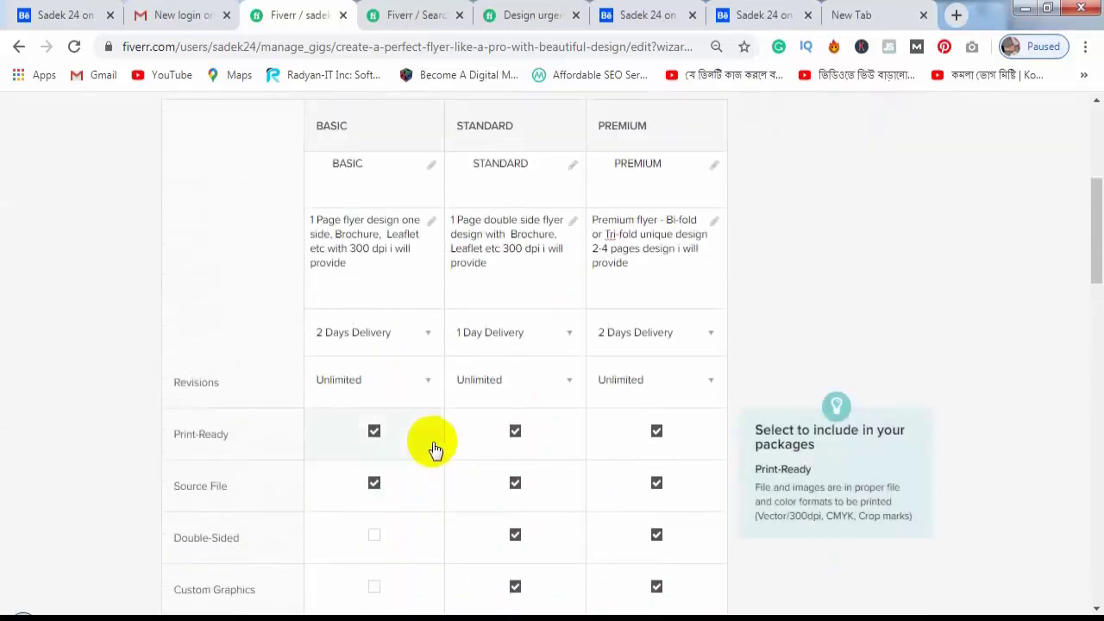
scroll(466, 397, "up", 2)
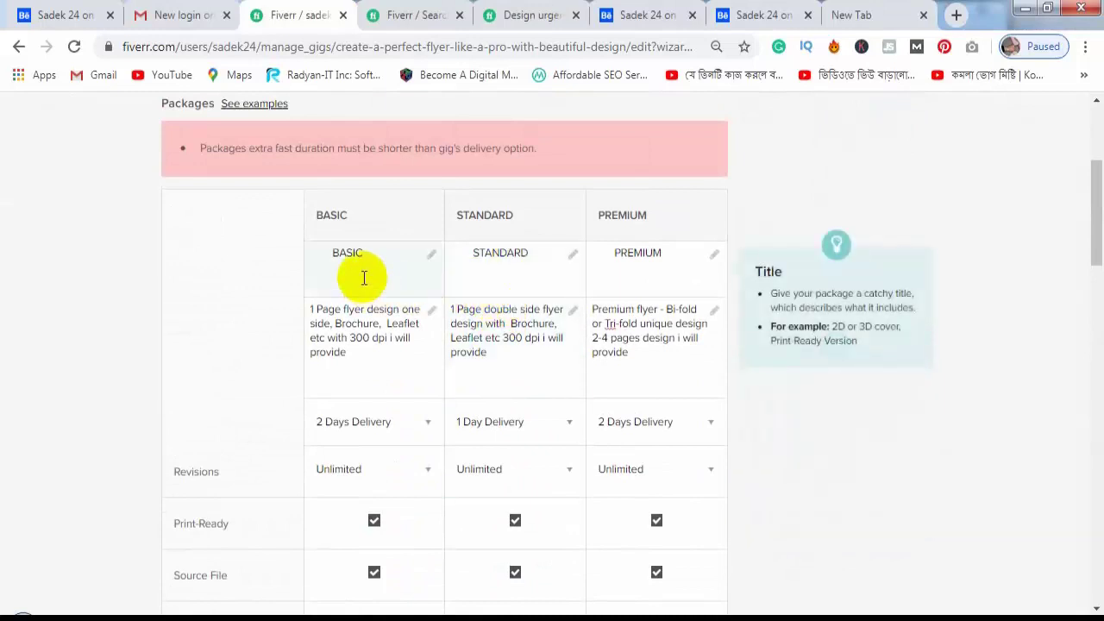
Set the Standard package delivery time to 2 days.
left_click(541, 423)
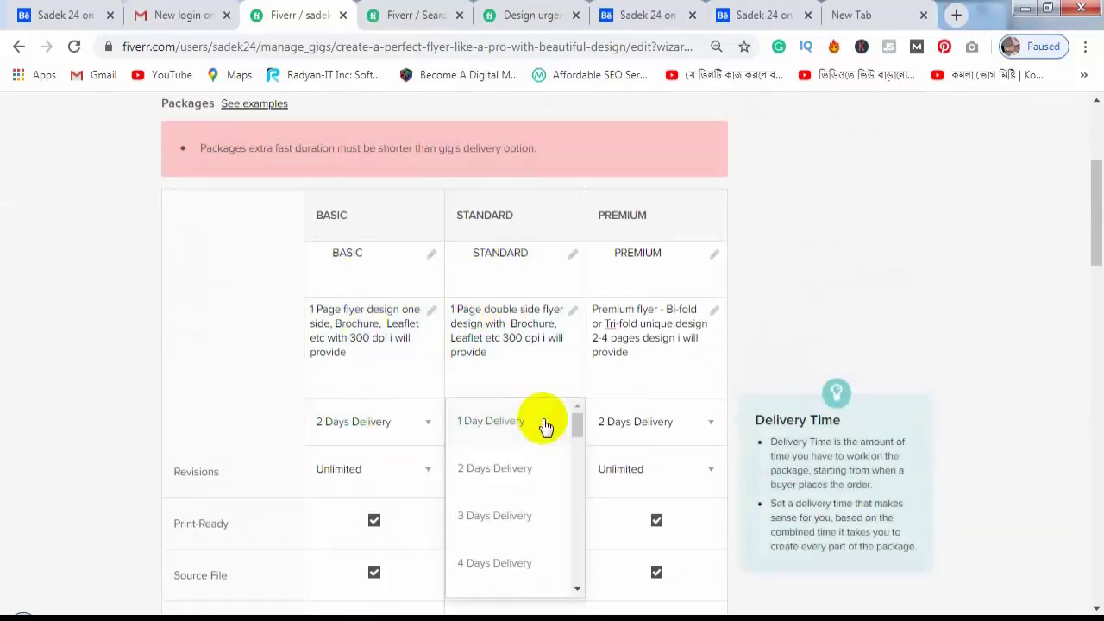
left_click(545, 422)
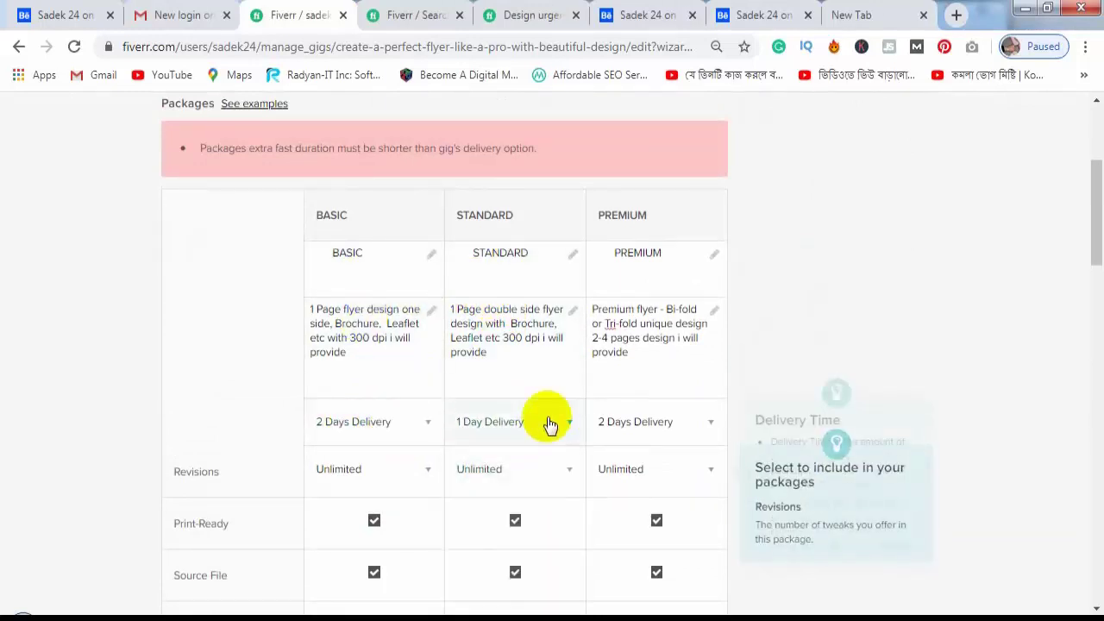
left_click(547, 423)
left_click(513, 477)
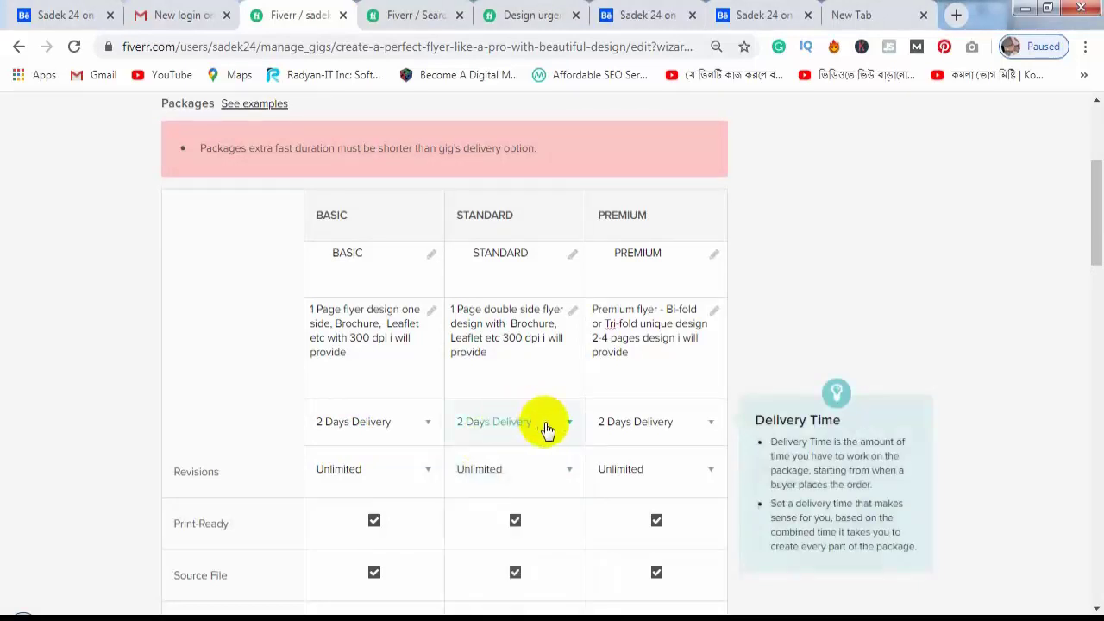
scroll(537, 394, "down", 5)
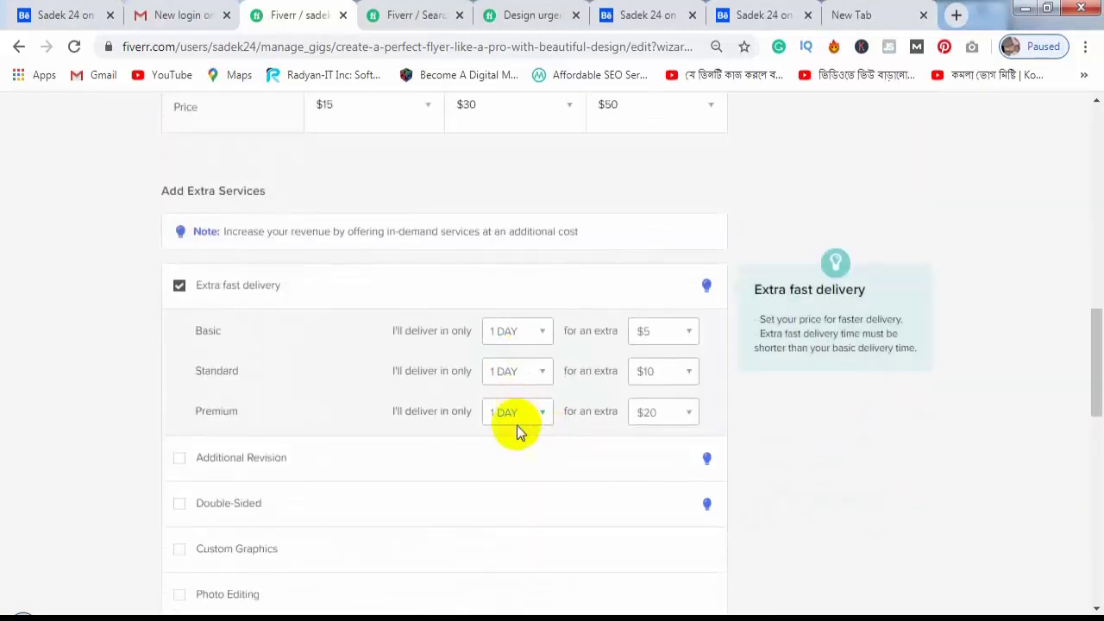
scroll(646, 420, "up", 8)
scroll(650, 374, "up", 2)
scroll(658, 390, "down", 2)
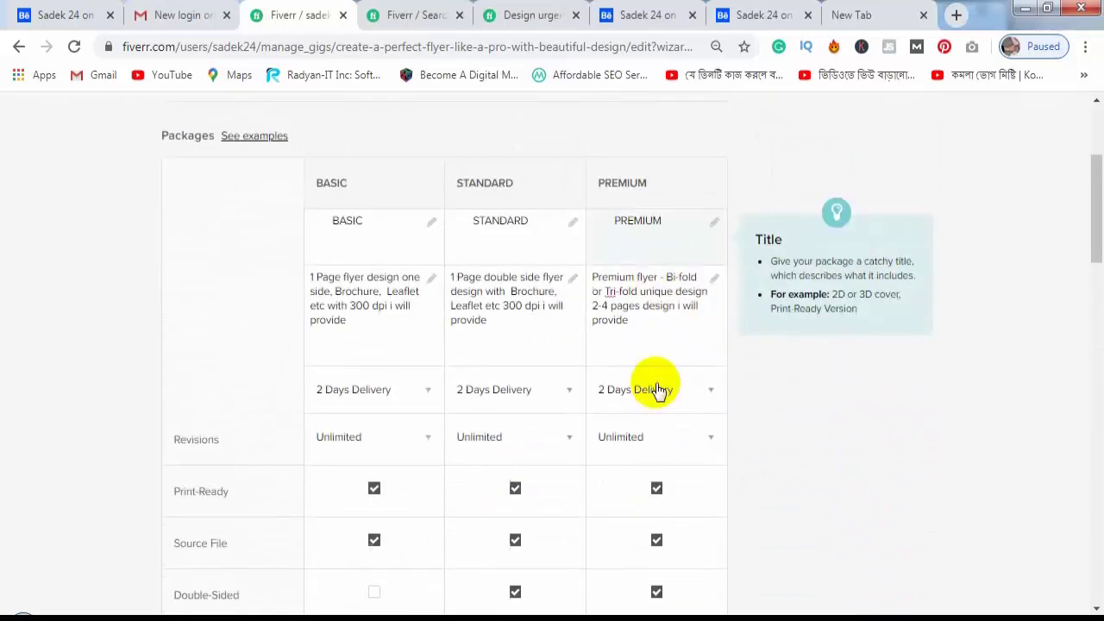
scroll(658, 390, "down", 1)
Set the Basic package delivery time to 2 days.
left_click(420, 363)
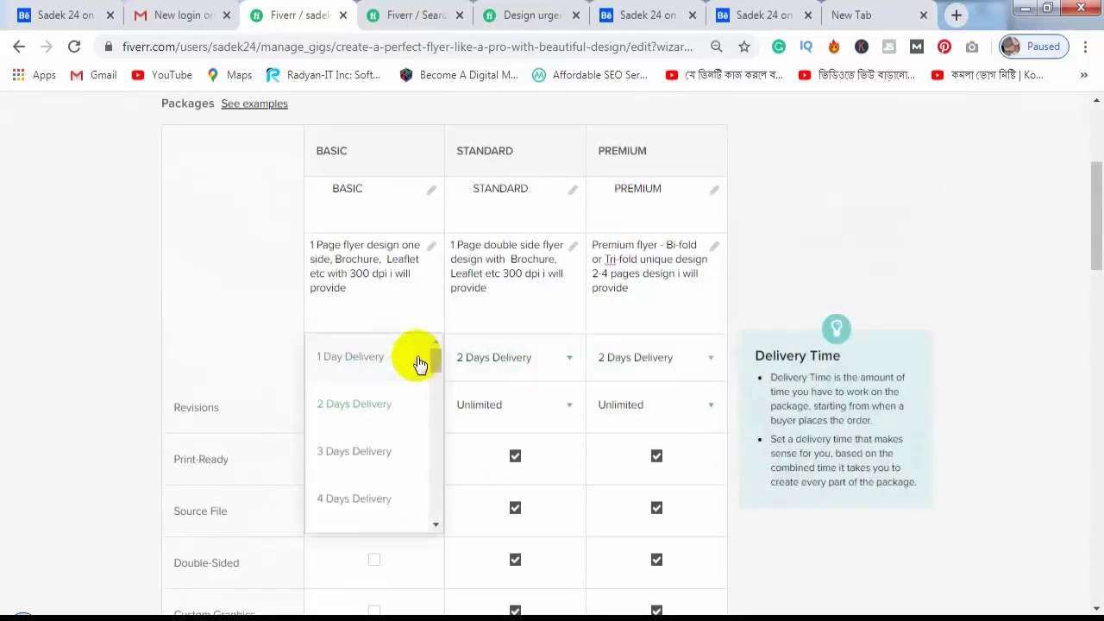
left_click(359, 455)
scroll(448, 363, "down", 1)
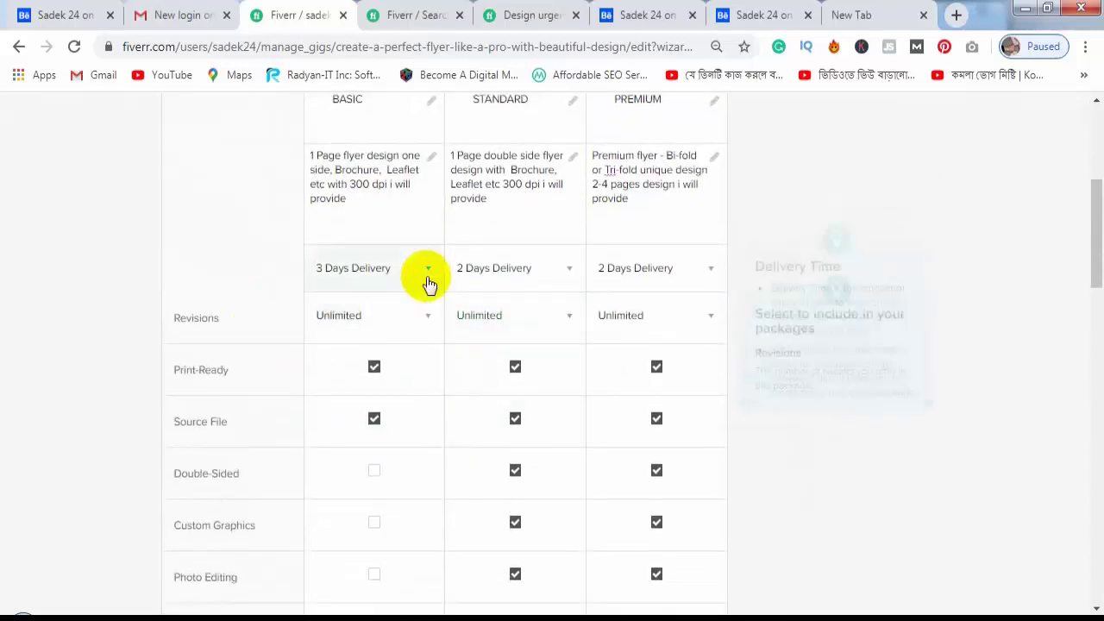
left_click(431, 276)
left_click(431, 276)
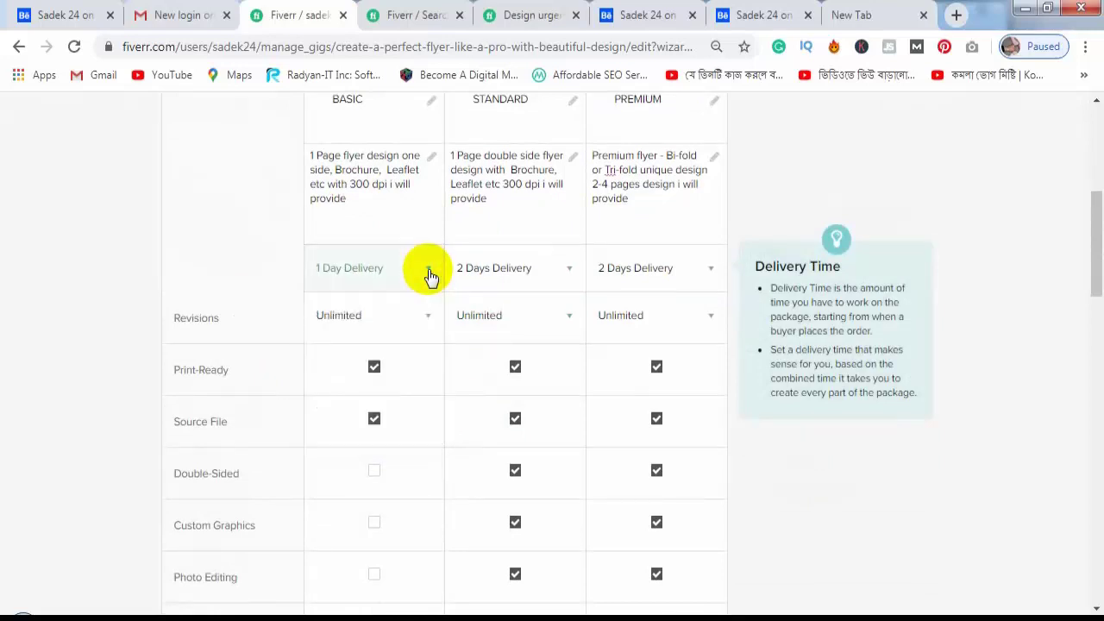
left_click(437, 274)
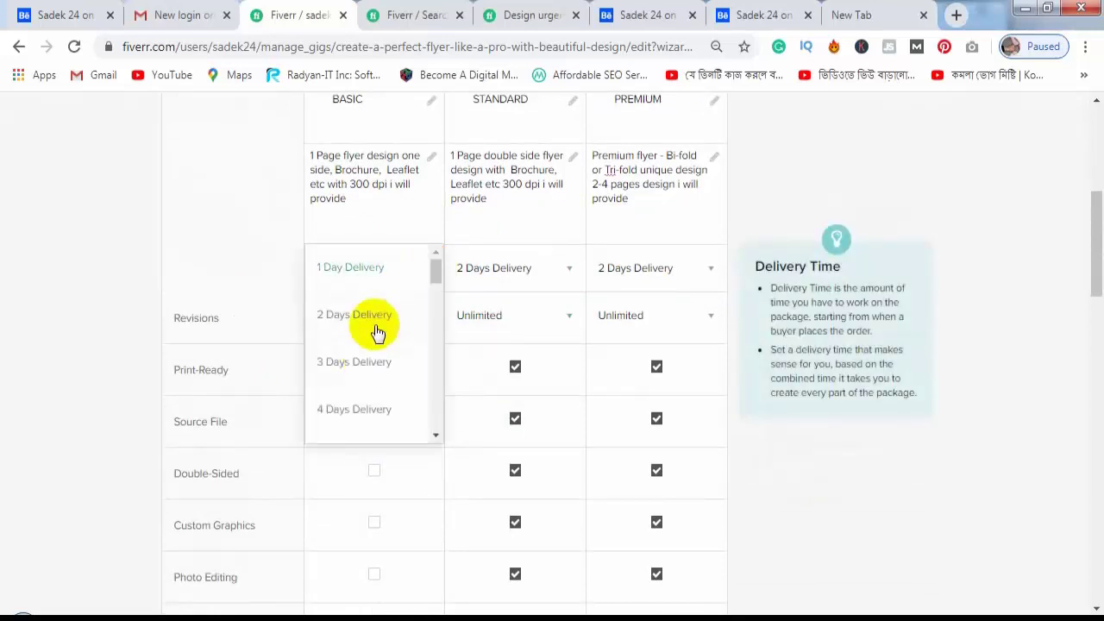
left_click(395, 317)
scroll(658, 319, "down", 1)
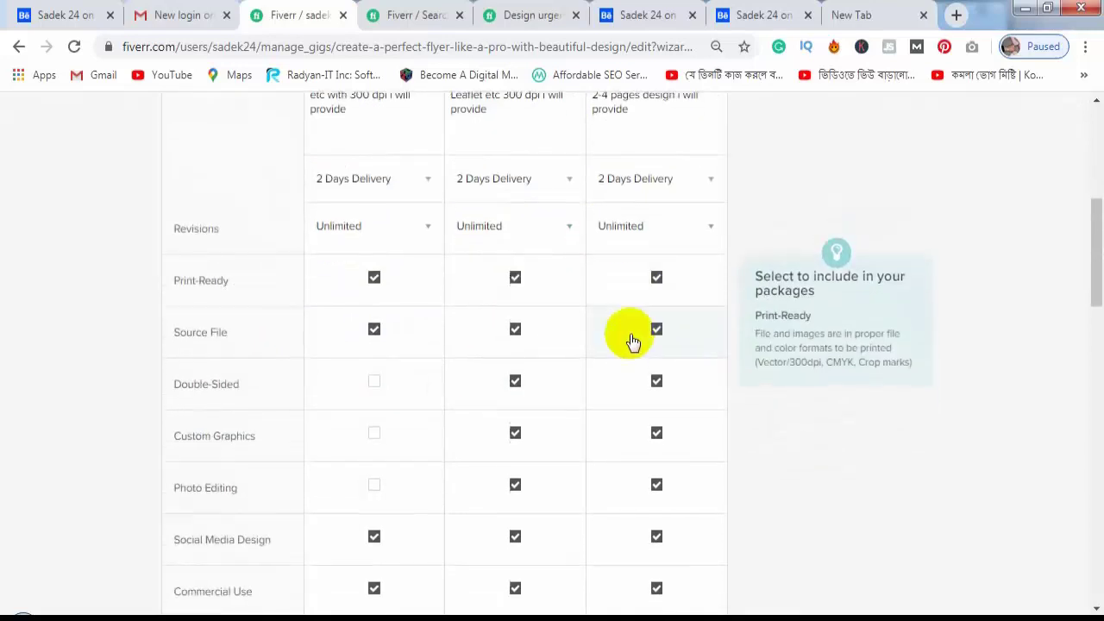
Set Premium delivery to 3 days and save the pricing with Save & Continue.
left_click(701, 183)
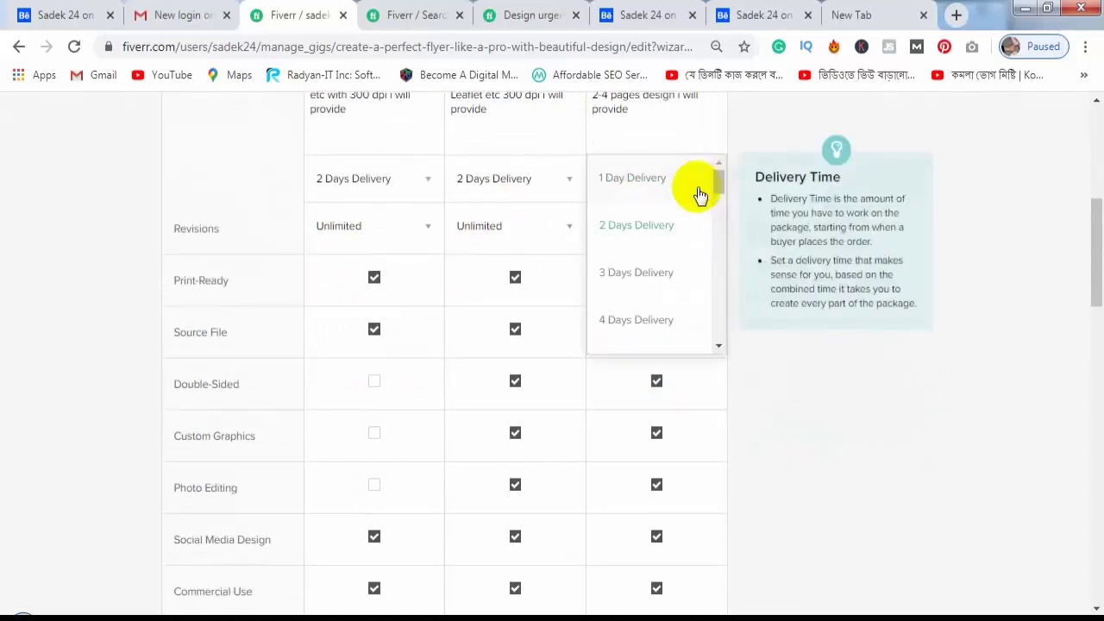
left_click(639, 274)
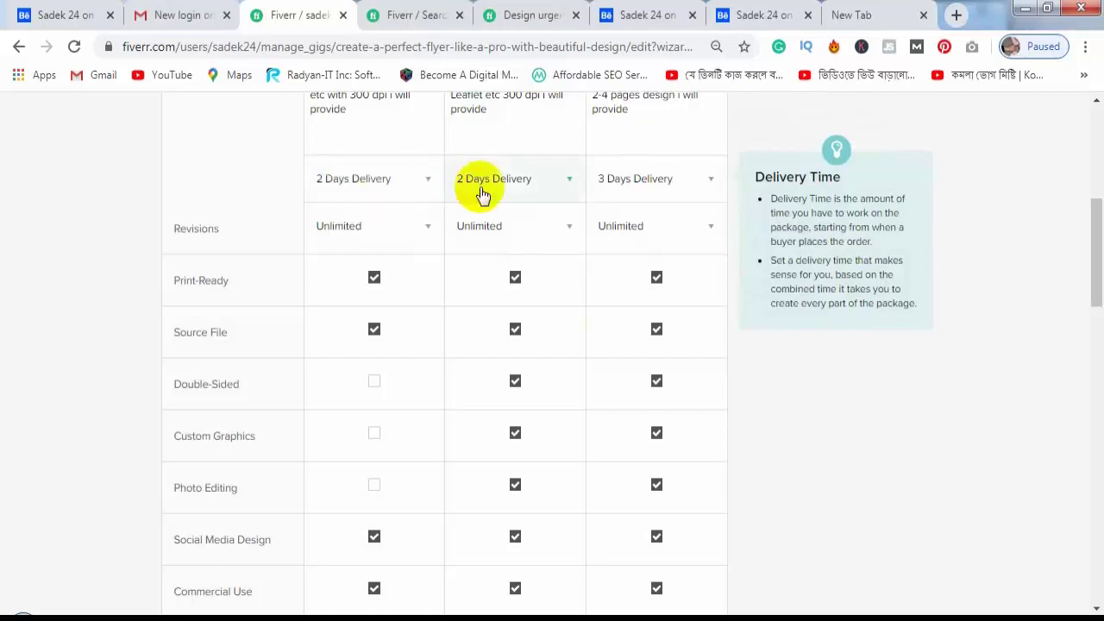
scroll(602, 316, "down", 10)
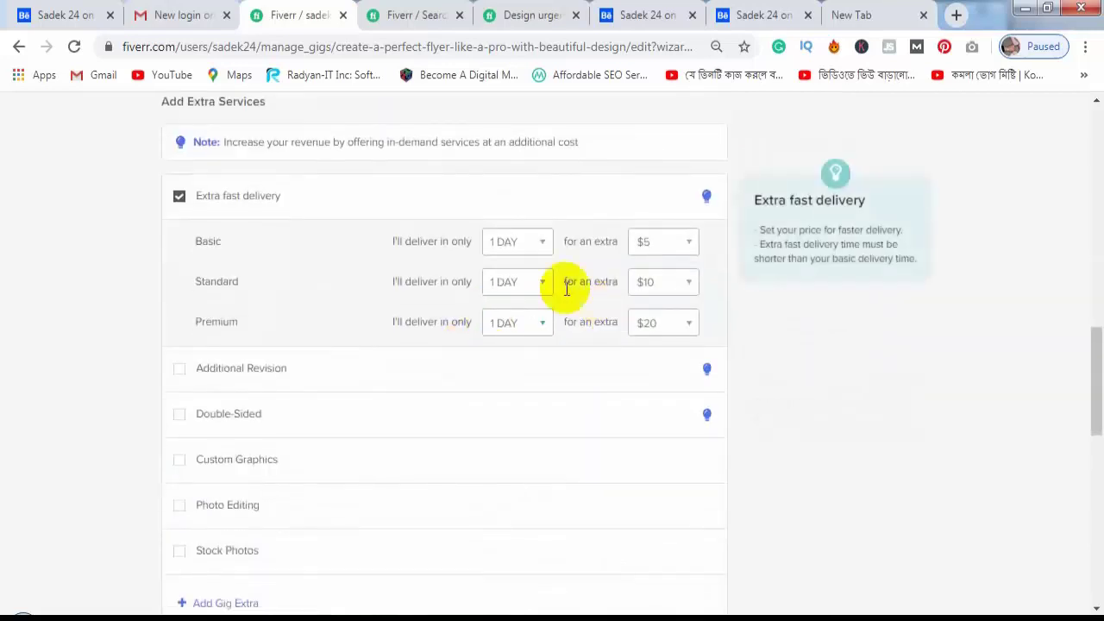
scroll(562, 286, "down", 2)
scroll(636, 350, "down", 4)
left_click(641, 286)
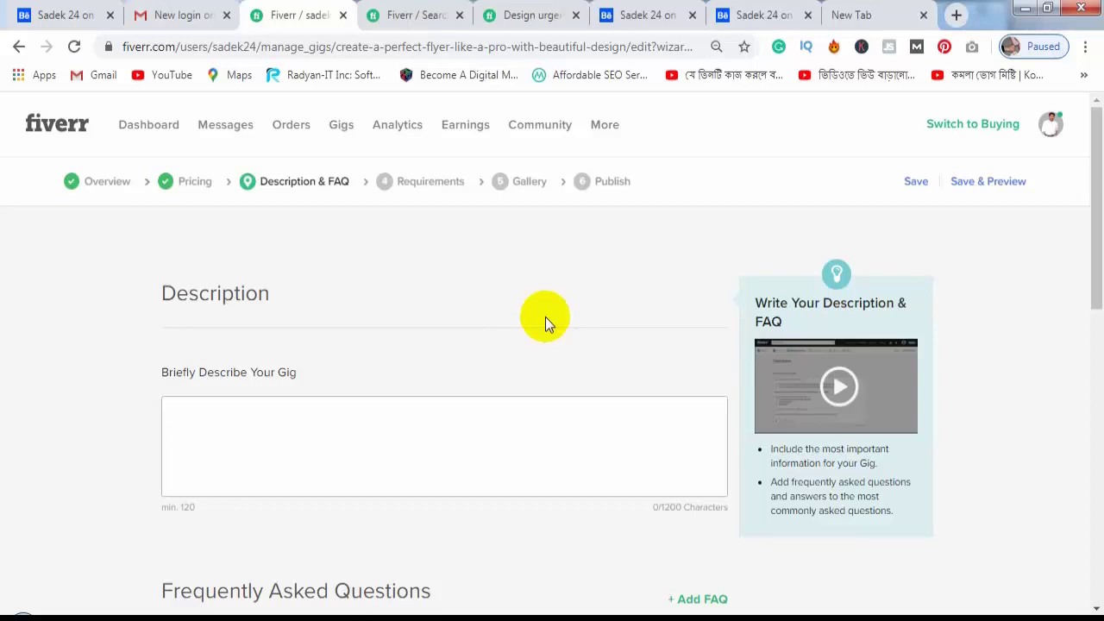
Click into the empty gig description box on the Description & FAQ step.
left_click(264, 433)
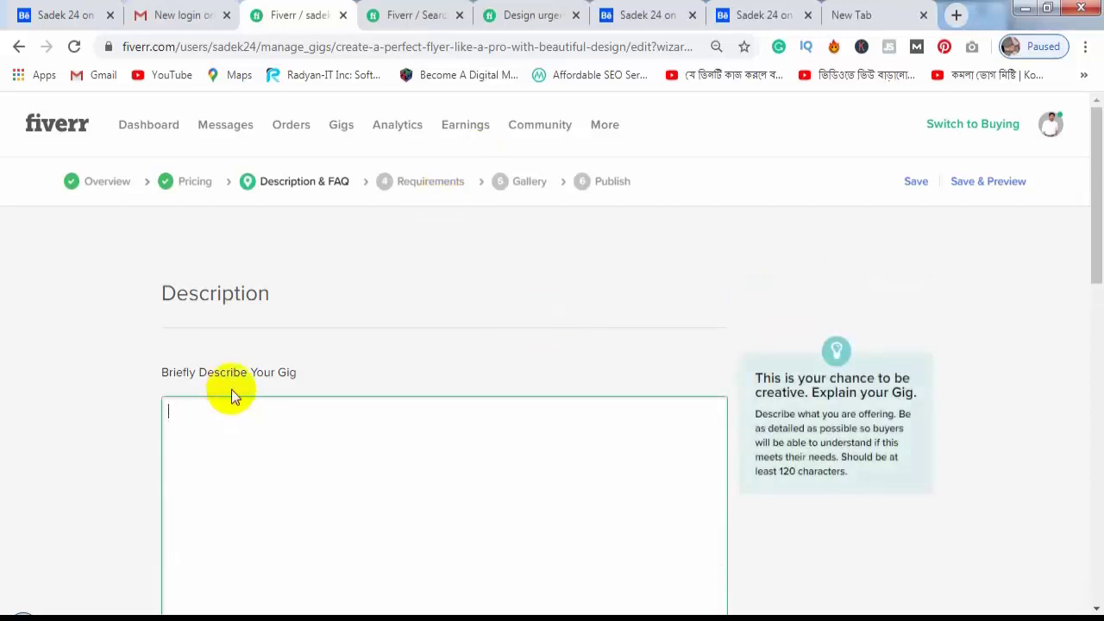
Switch to the competitor's flyer gig tab and read its description.
left_click(520, 12)
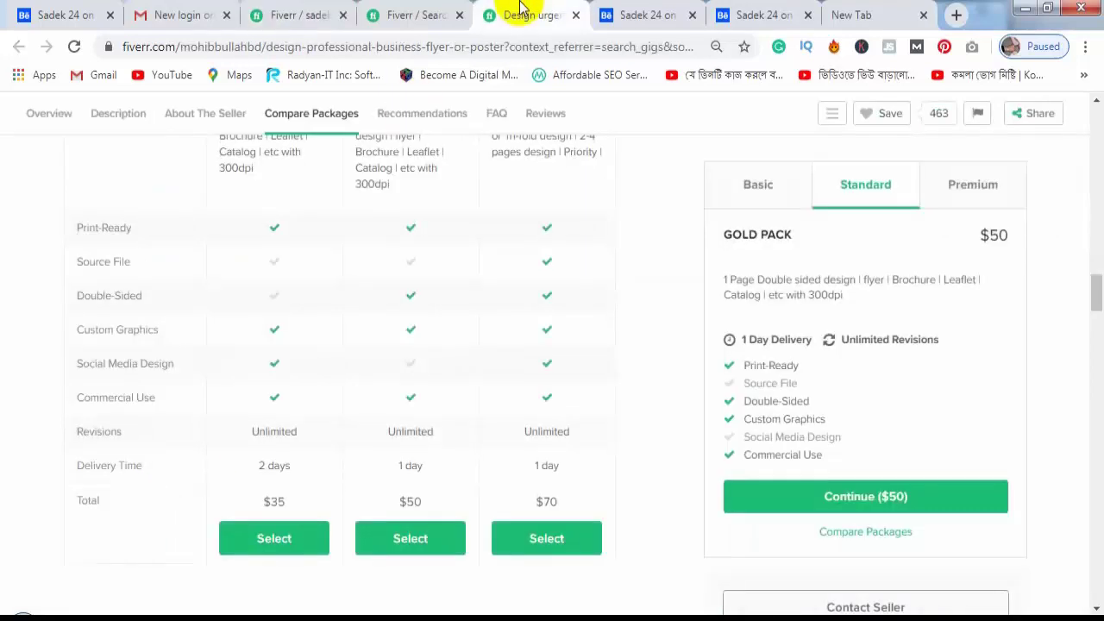
scroll(195, 316, "up", 4)
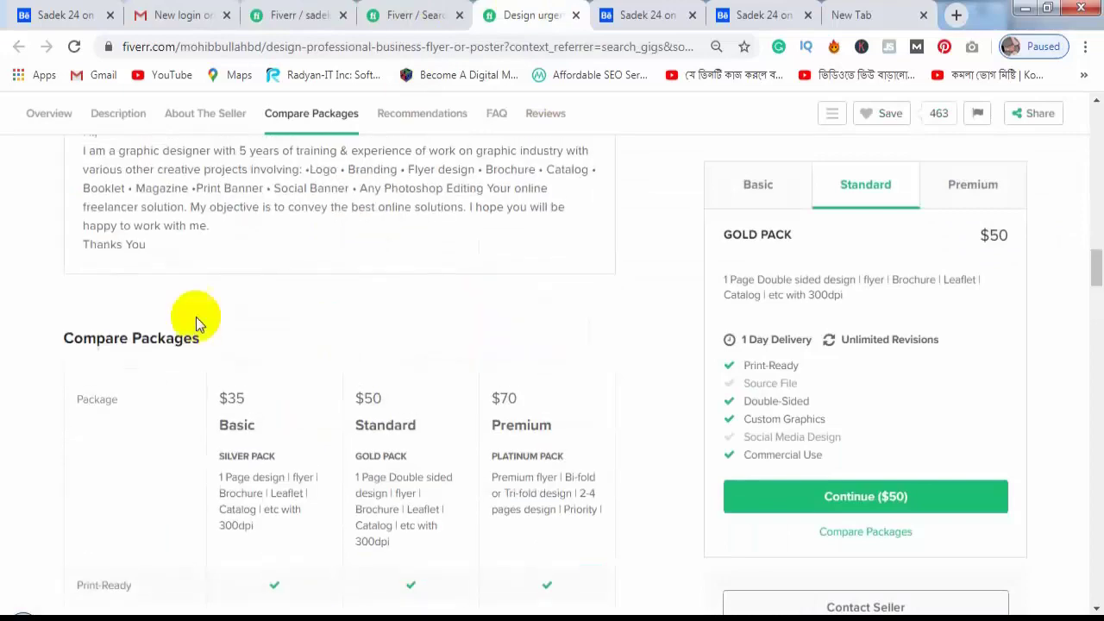
scroll(173, 382, "up", 3)
scroll(456, 414, "down", 5)
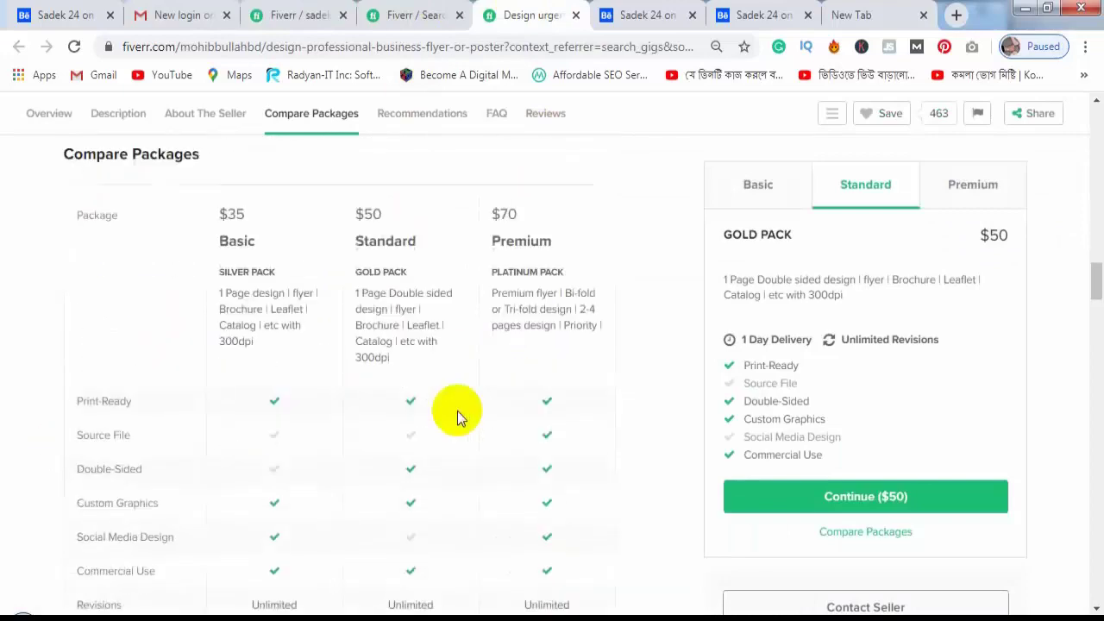
scroll(416, 440, "down", 5)
scroll(416, 440, "down", 3)
scroll(417, 440, "up", 6)
scroll(416, 440, "up", 5)
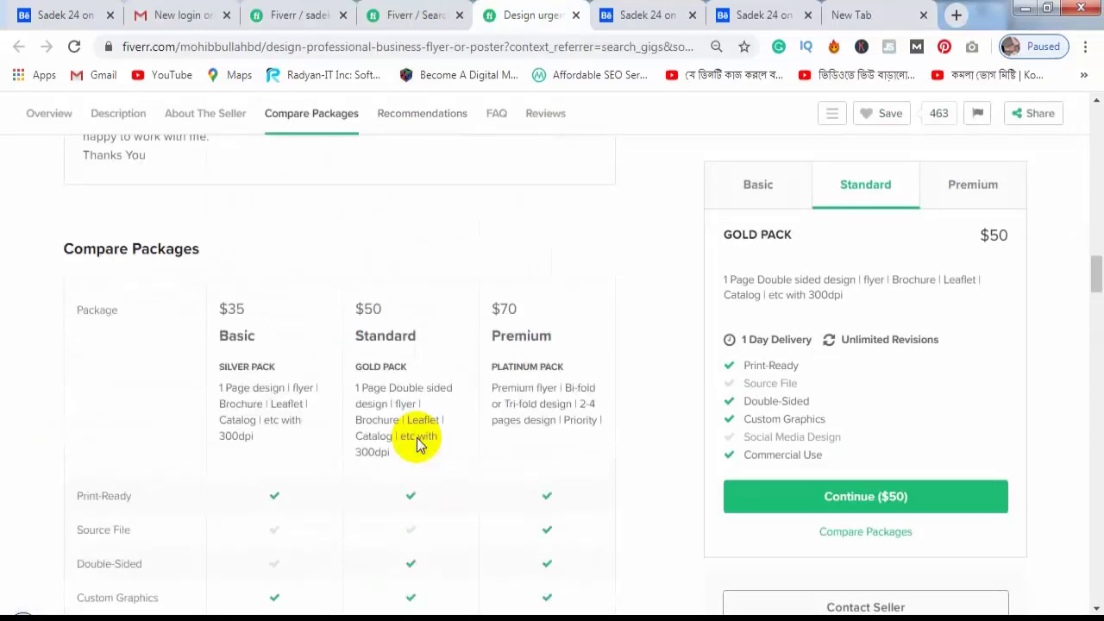
scroll(416, 437, "up", 2)
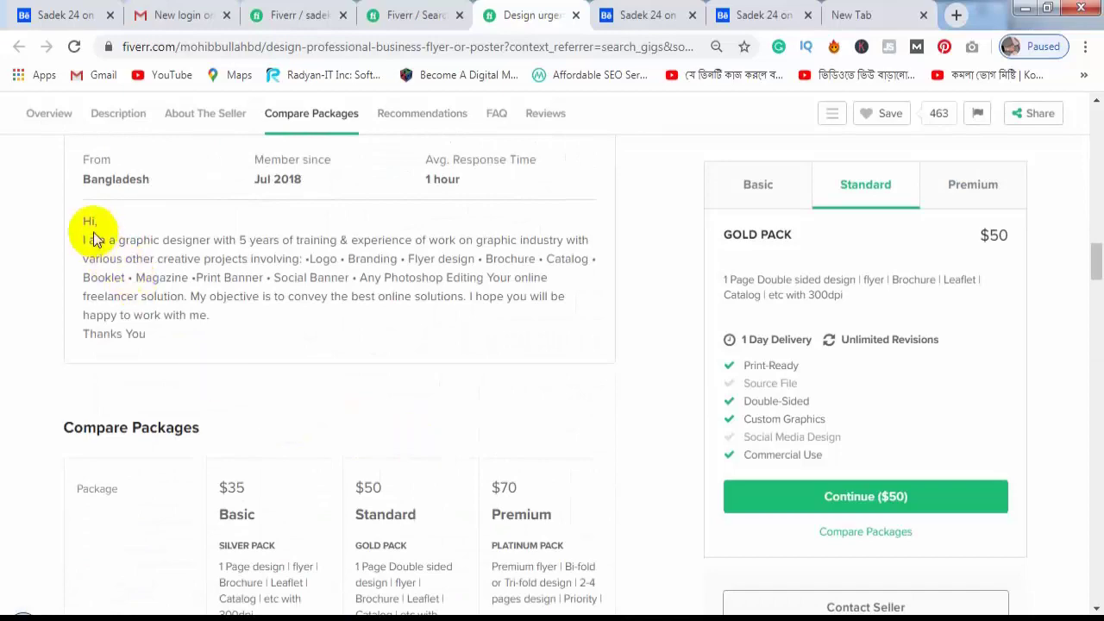
left_click_drag(95, 240, 407, 289)
left_click(409, 294)
Scroll through the gig's reviews and FAQ, then return to the flyer design search results.
scroll(618, 408, "down", 5)
scroll(606, 456, "down", 5)
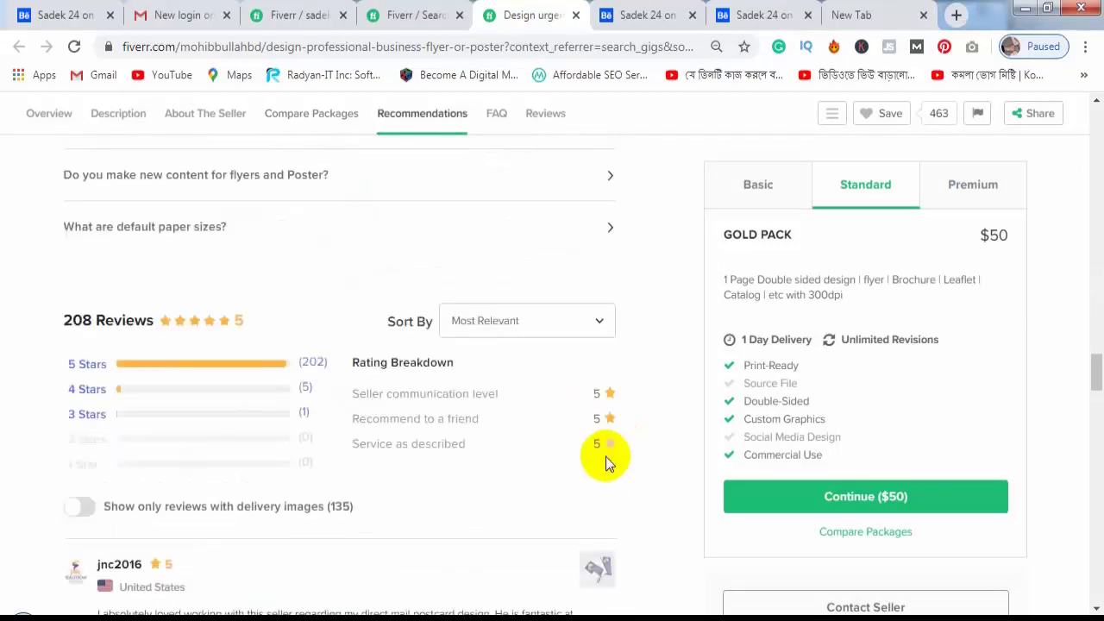
scroll(464, 455, "down", 5)
scroll(464, 454, "down", 5)
scroll(572, 435, "up", 5)
scroll(570, 429, "up", 5)
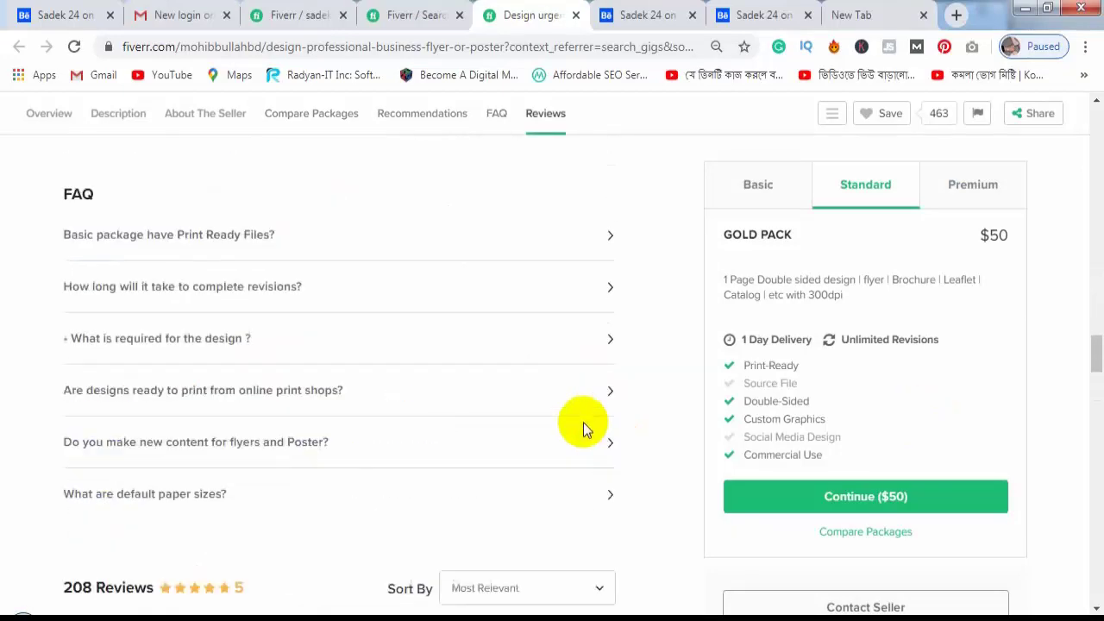
scroll(570, 428, "up", 5)
scroll(570, 424, "up", 5)
scroll(572, 416, "up", 5)
scroll(572, 416, "up", 5)
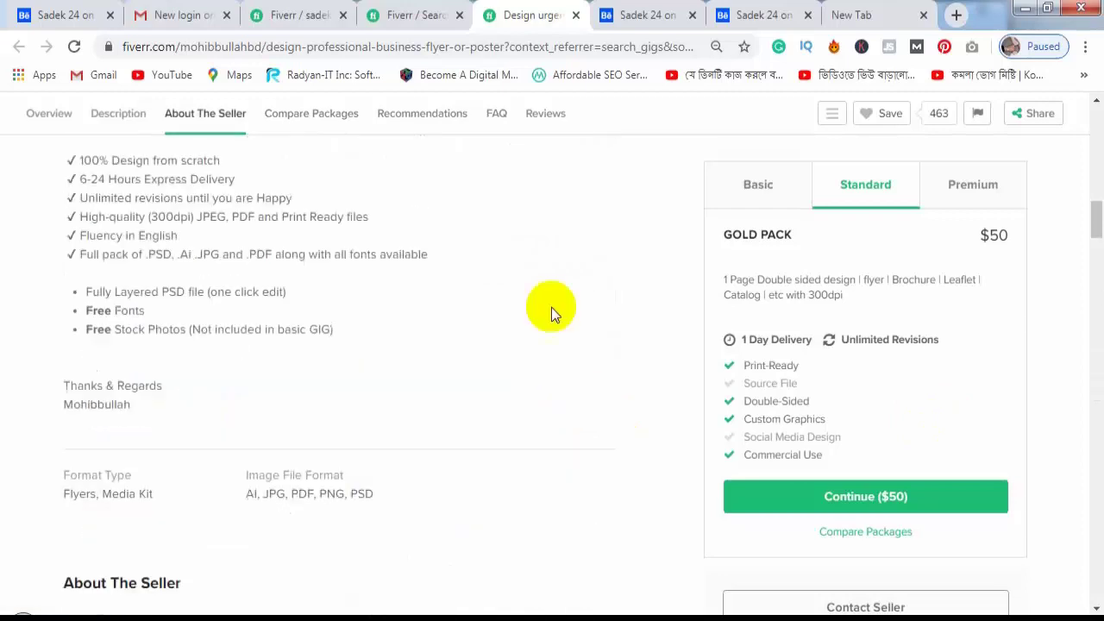
left_click(411, 8)
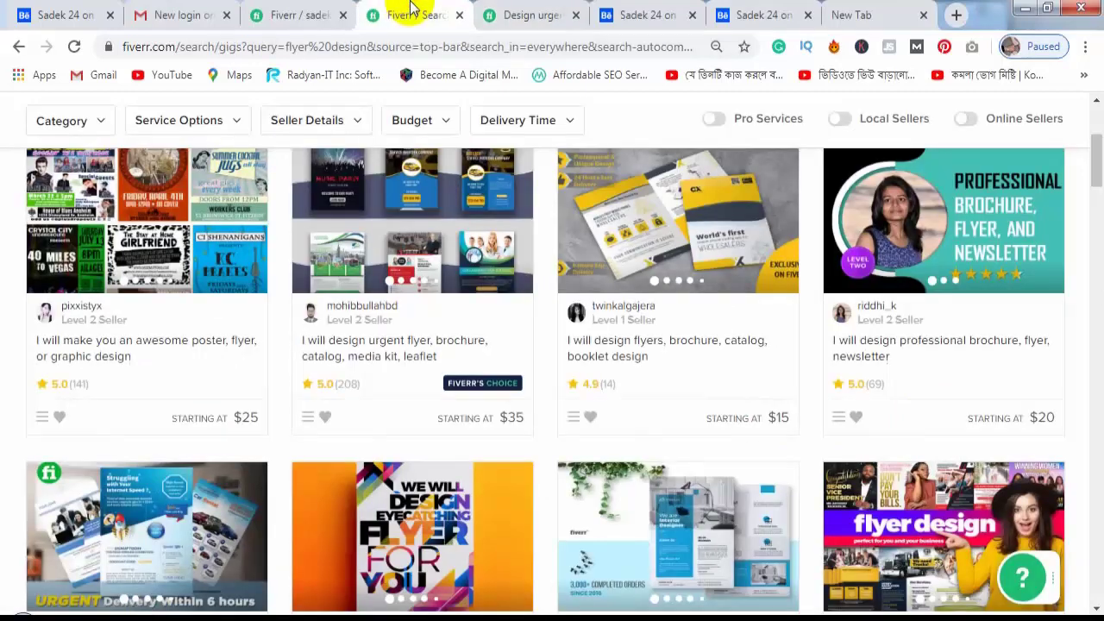
right_click(655, 345)
Open the brochure gig in a new tab and look over its description.
left_click(657, 349)
left_click(496, 12)
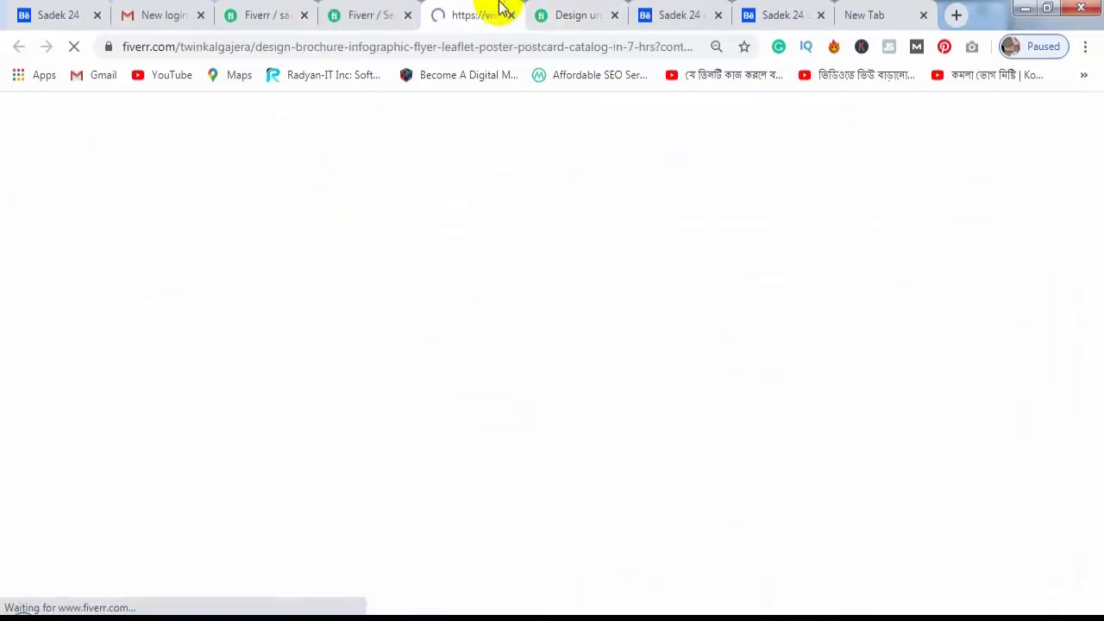
scroll(305, 282, "down", 4)
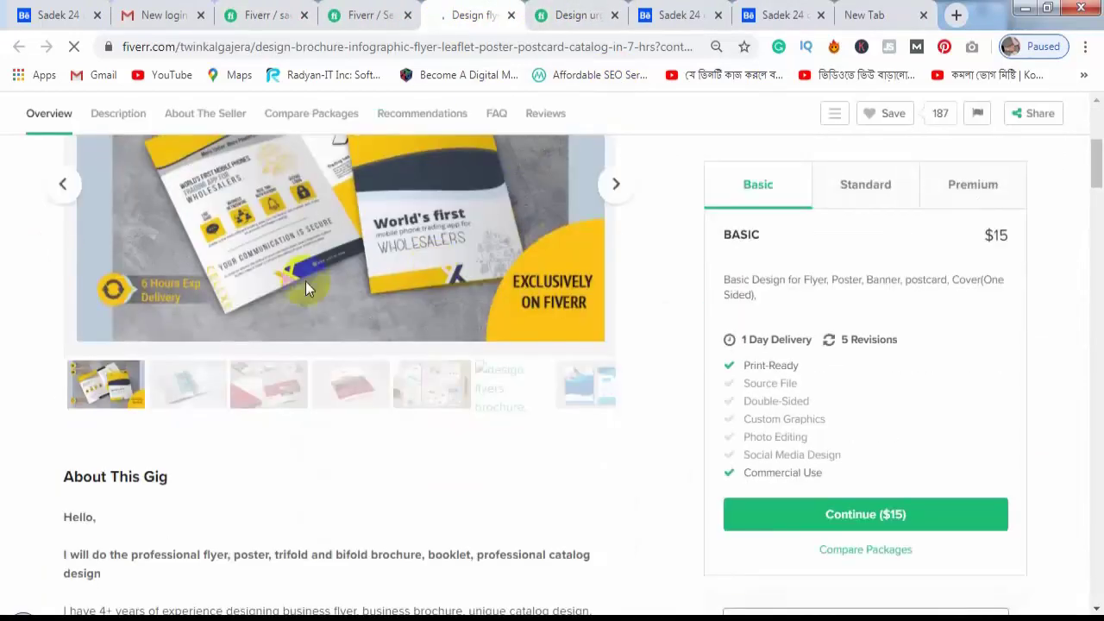
scroll(311, 281, "down", 5)
scroll(142, 290, "up", 2)
left_click_drag(73, 203, 238, 504)
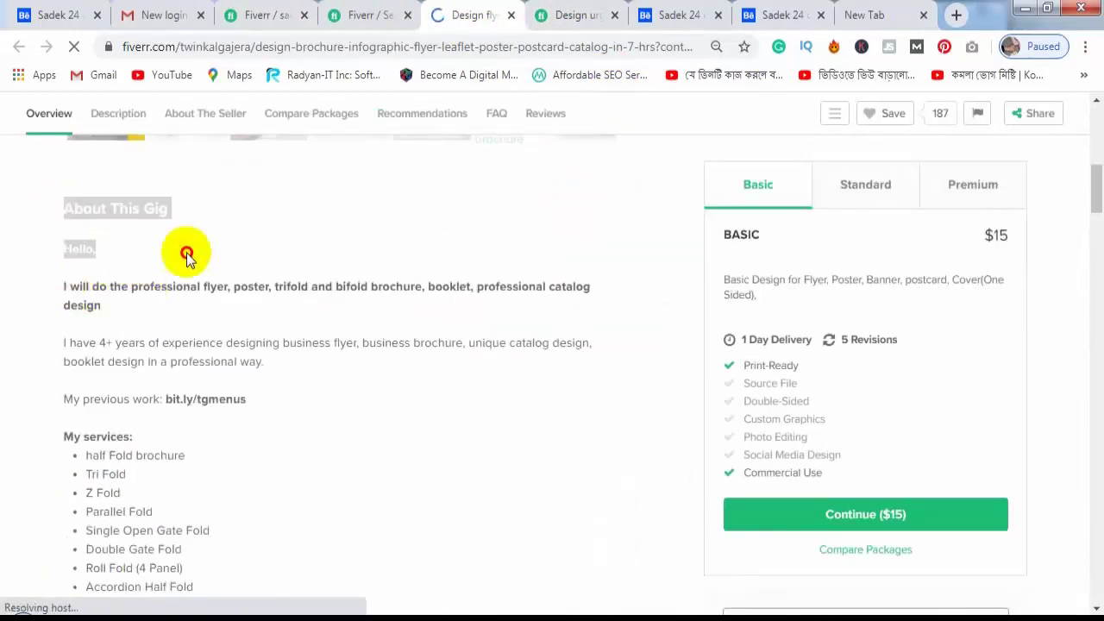
left_click(284, 420)
scroll(177, 353, "down", 3)
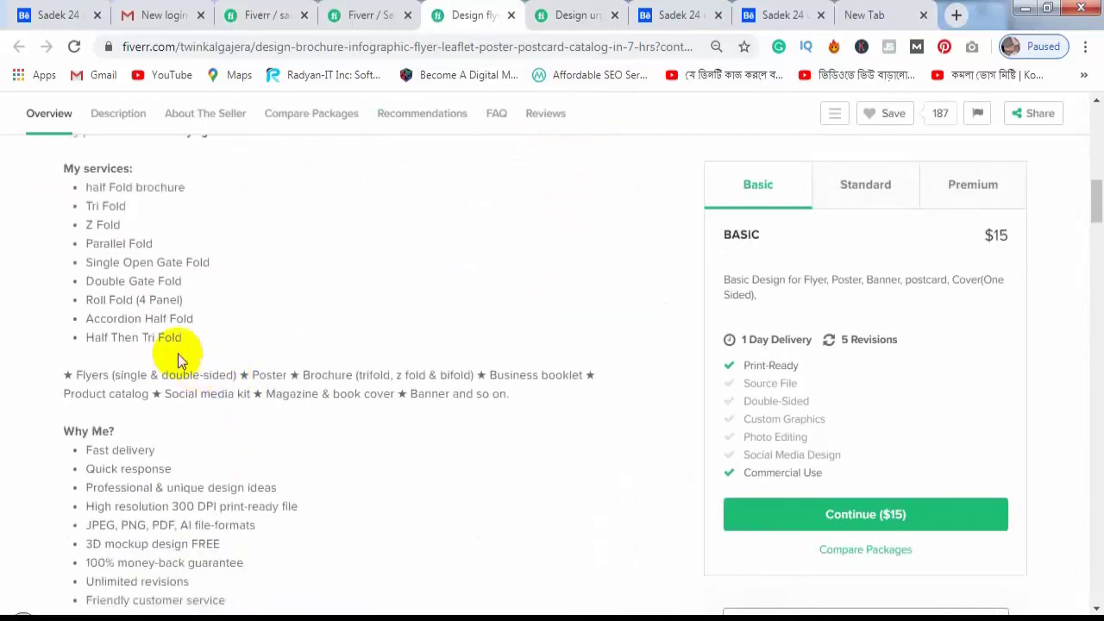
scroll(170, 303, "down", 3)
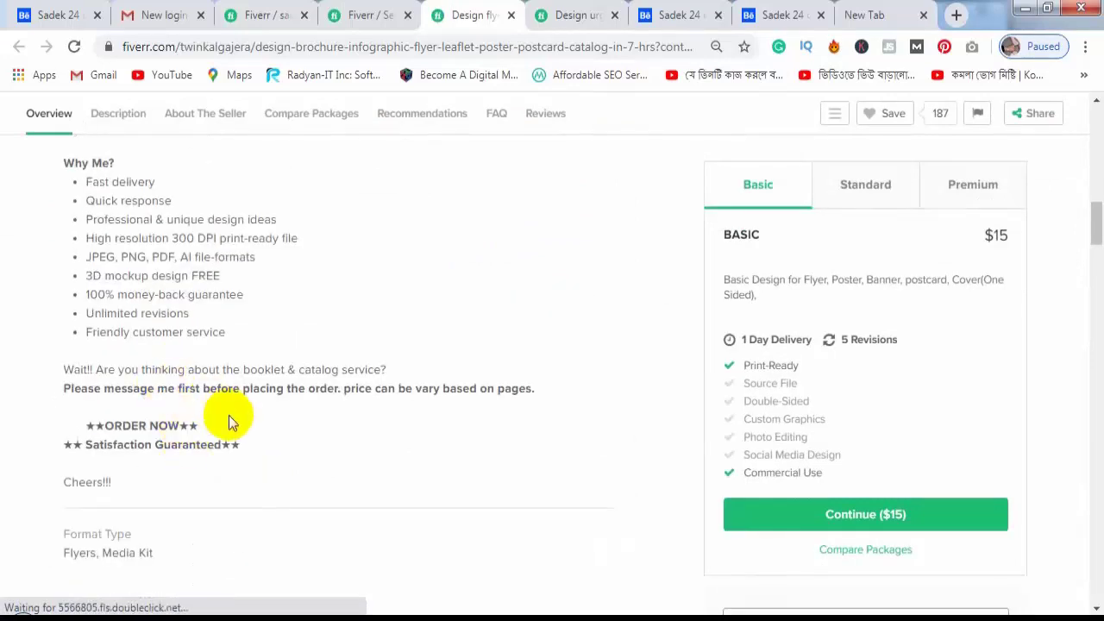
scroll(141, 374, "up", 2)
scroll(177, 234, "up", 2)
scroll(78, 242, "up", 2)
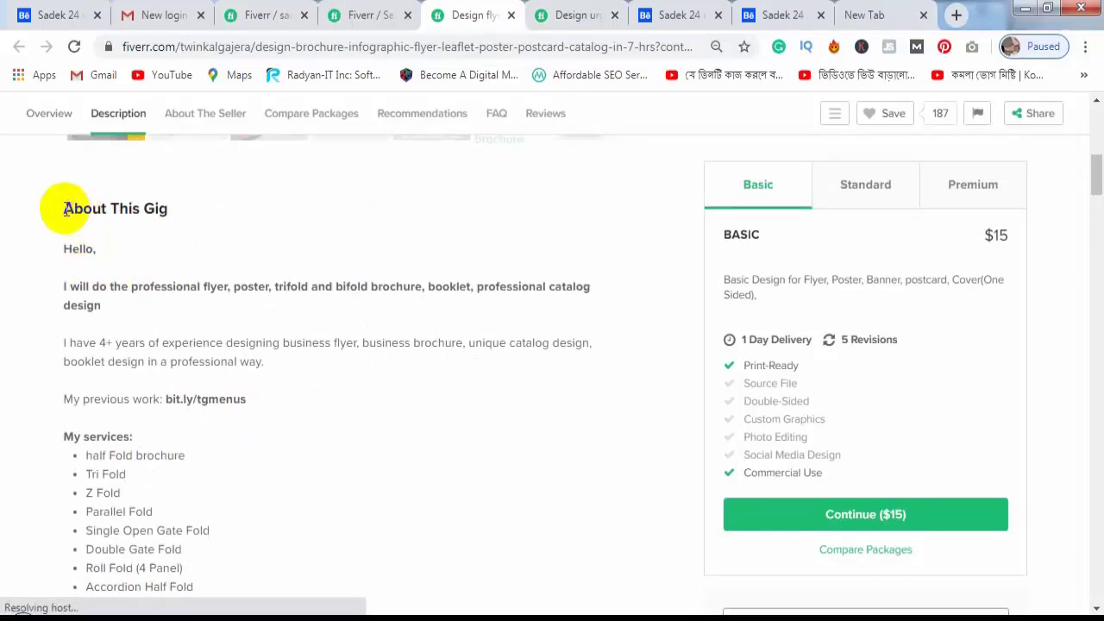
Copy the brochure gig's About This Gig text and return to the gig-edit tab.
mouse_move(64, 208)
left_mouse_down()
mouse_move(331, 560)
mouse_move(314, 466)
left_mouse_up()
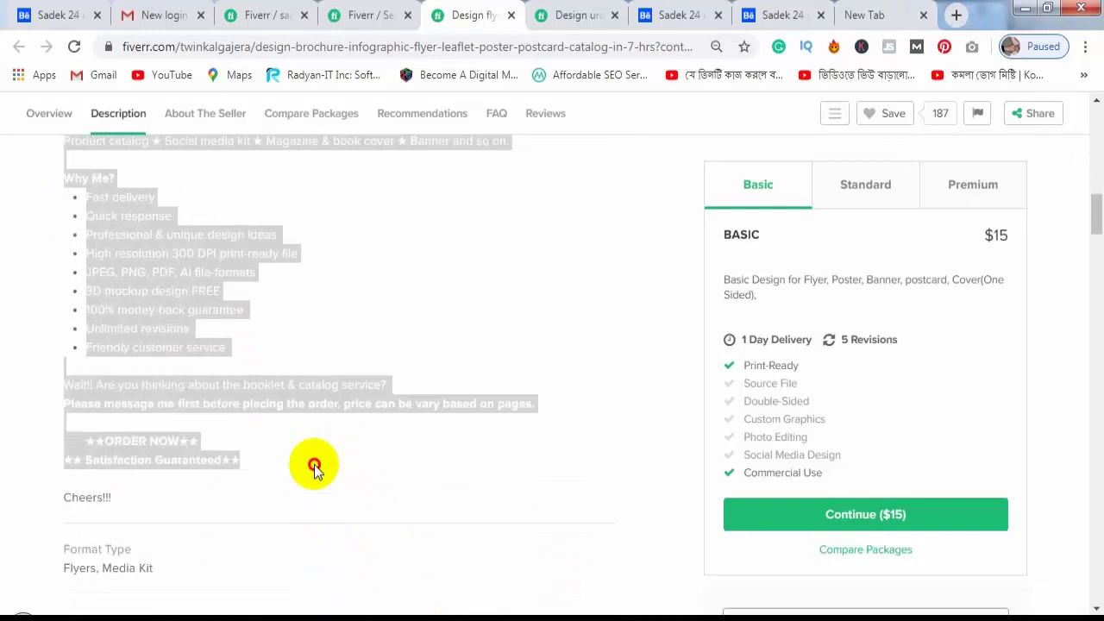
right_click(212, 452)
left_click(232, 464)
left_click(574, 15)
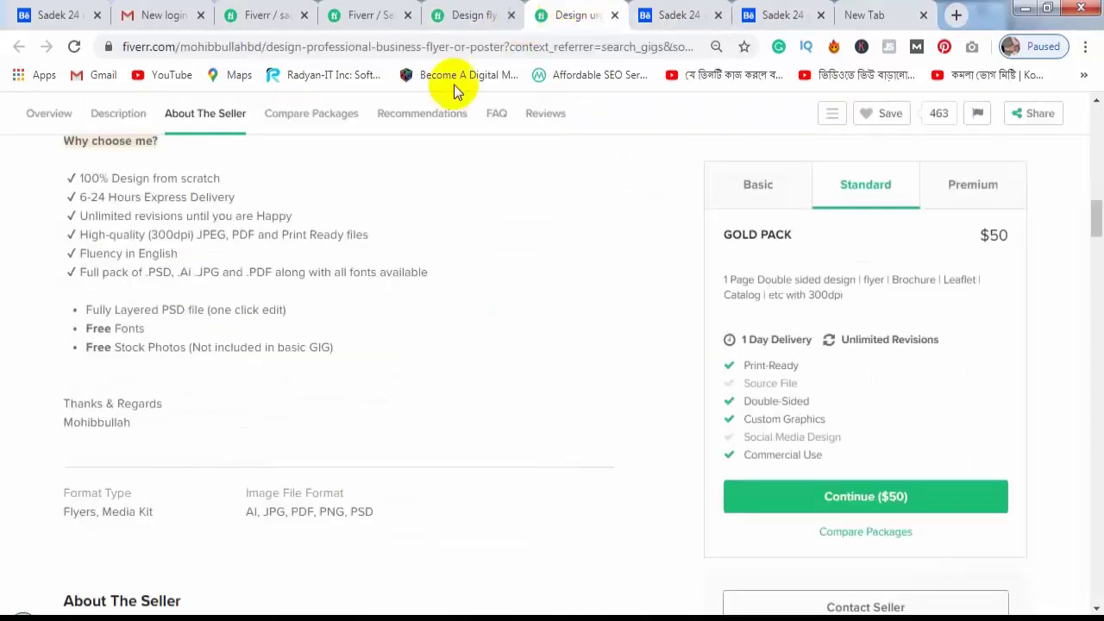
left_click(396, 15)
left_click(485, 15)
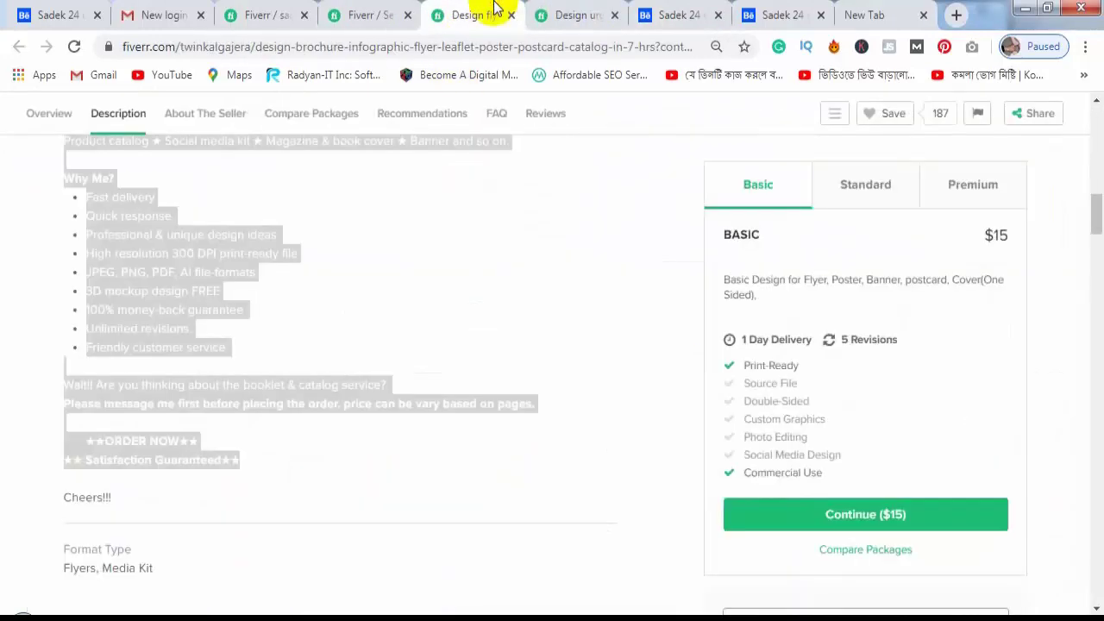
left_click(259, 13)
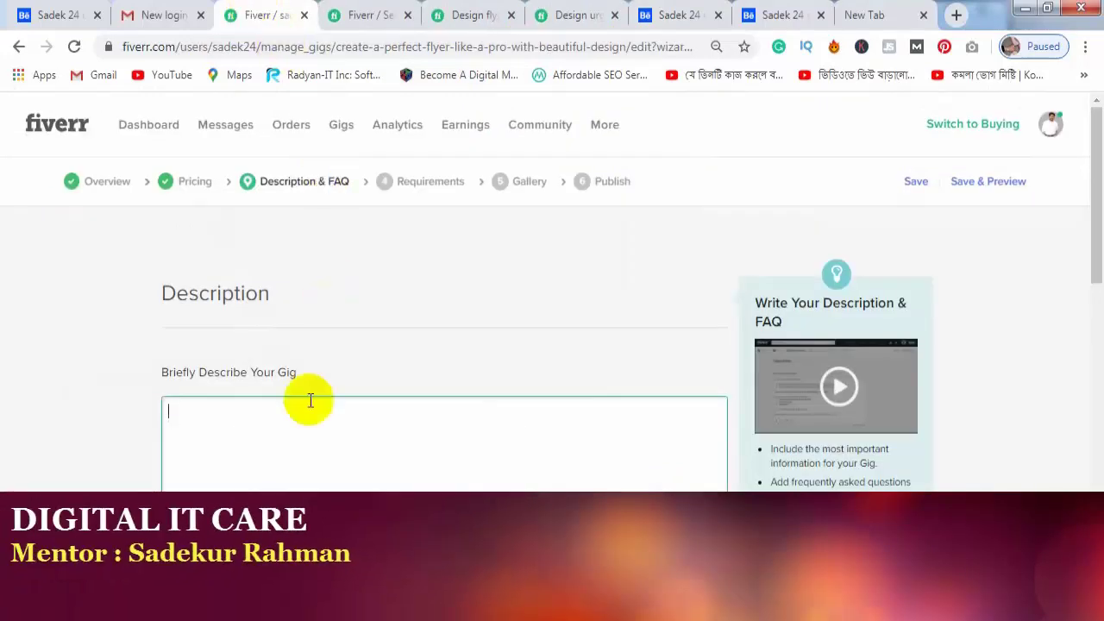
Paste the copied competitor description, beginning 'About This Gig, Hello', into the gig description box.
right_click(268, 428)
left_click(335, 244)
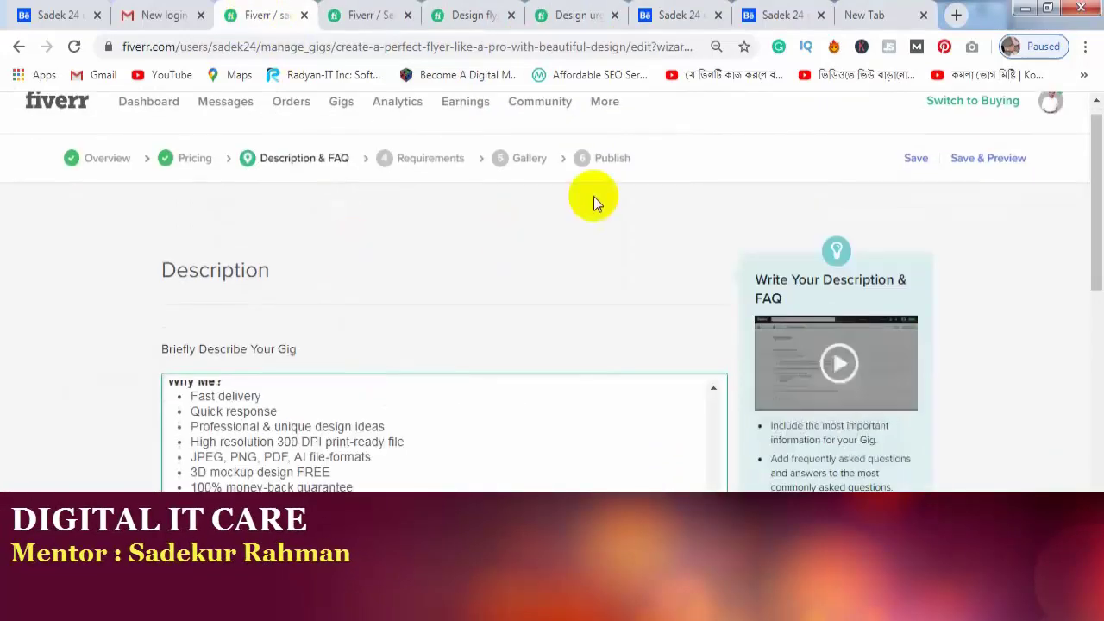
scroll(569, 477, "up", 10)
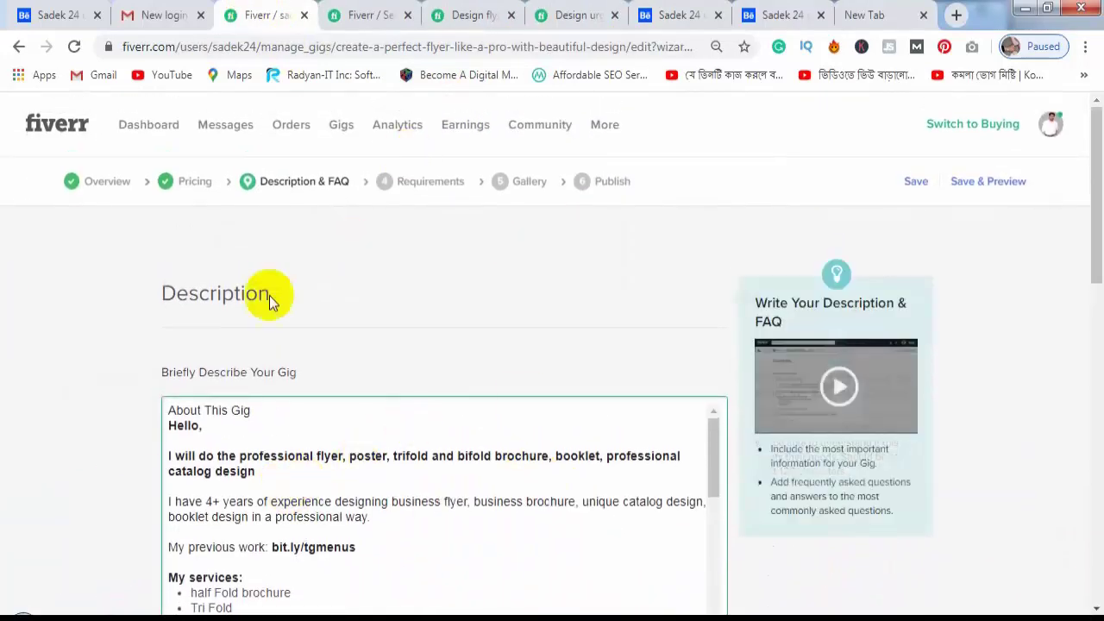
scroll(732, 357, "down", 3)
left_click(270, 148)
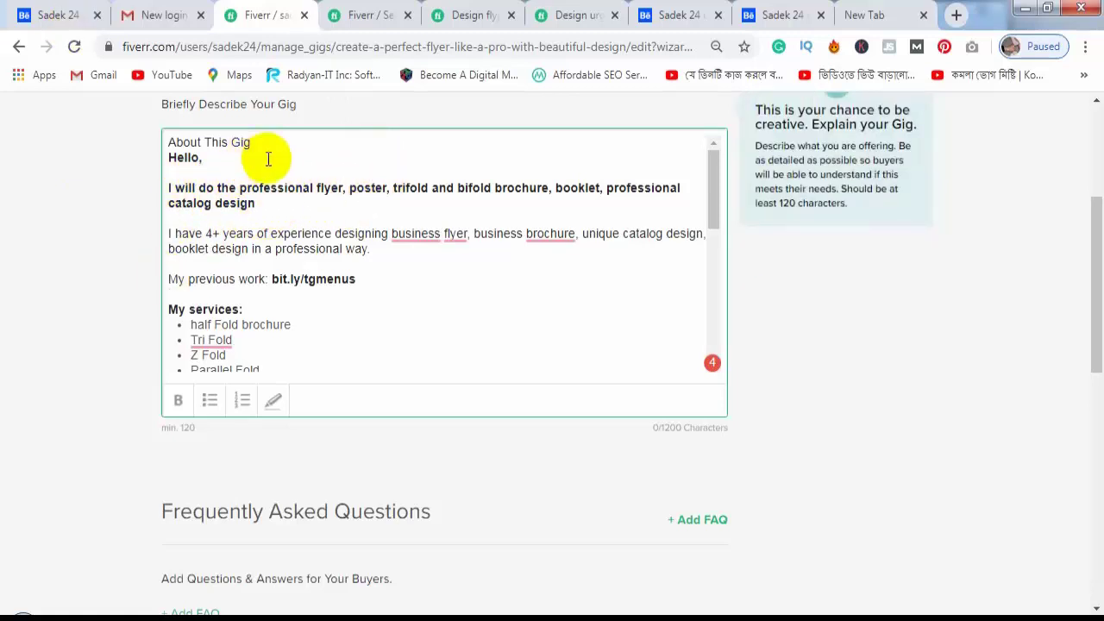
scroll(264, 173, "up", 3)
scroll(264, 207, "down", 2)
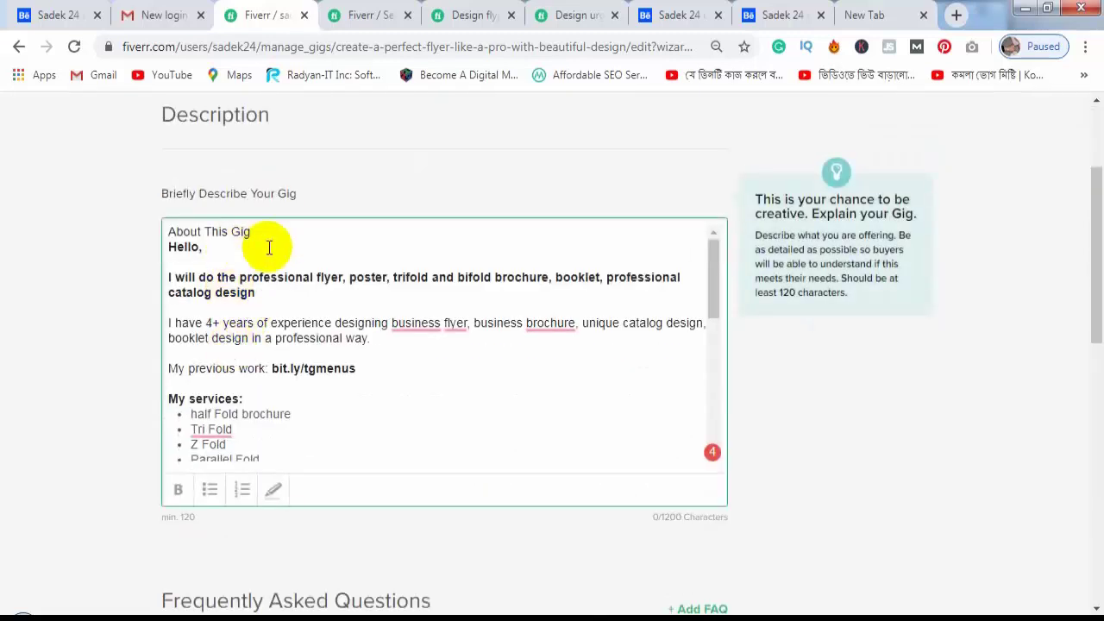
Add a blank line after the About This Gig heading and delete the 'Hello,' greeting.
key("Return")
left_click(216, 255)
key("Return")
left_click(207, 262)
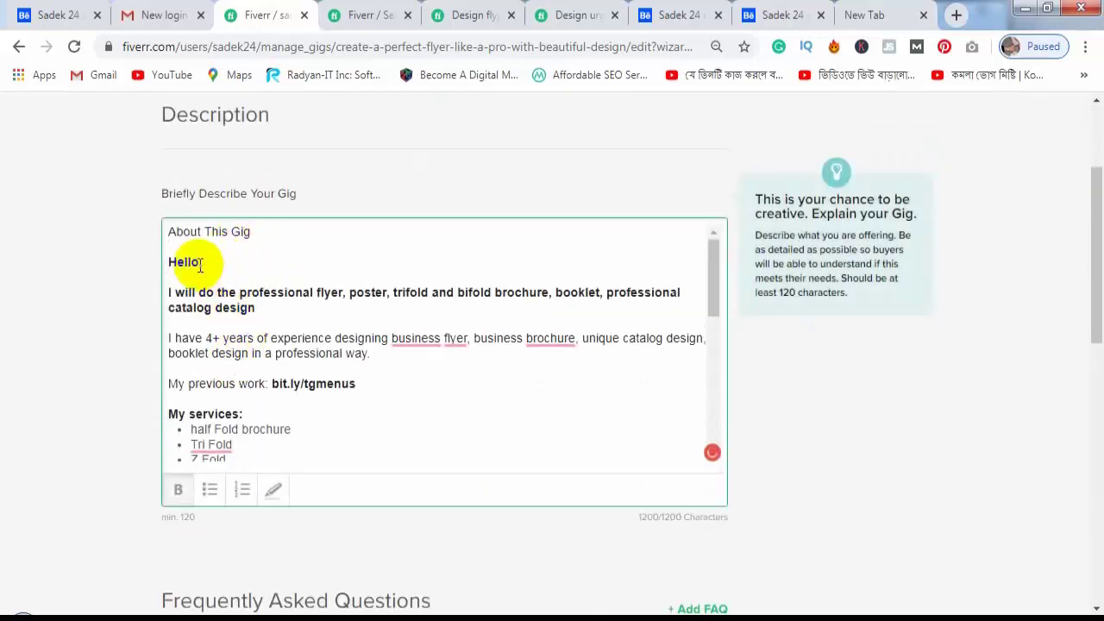
key("BackSpace")
key("BackSpace")
key("BackSpace")
Type the new greeting 'Huy guyes' in place of Hello.
type("uy ")
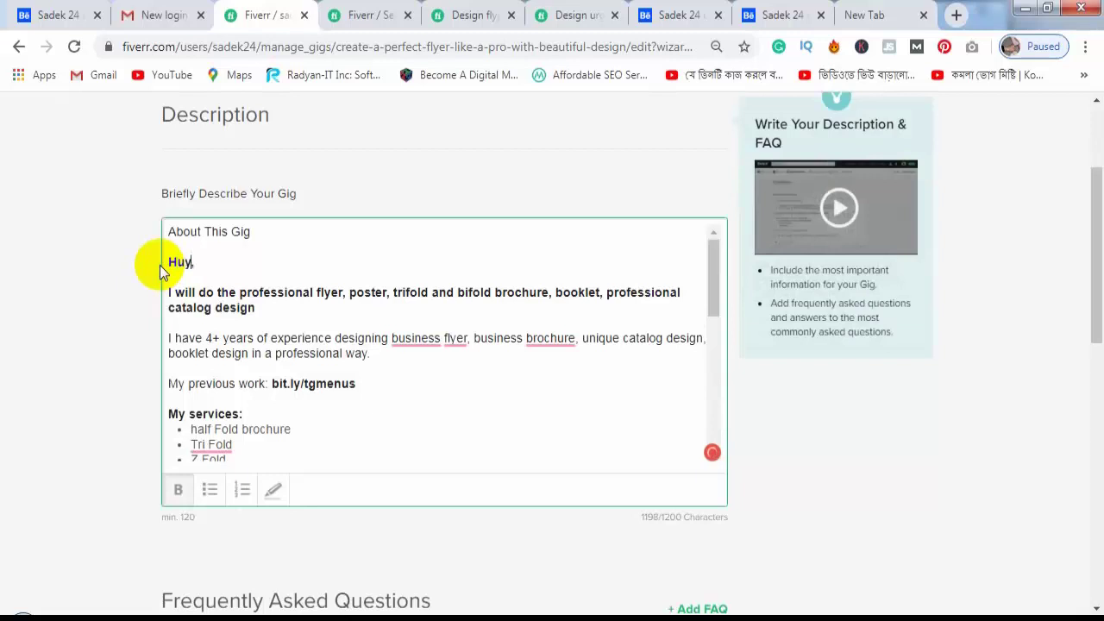
type("Gu")
key("BackSpace")
key("BackSpace")
type("guye,")
key("BackSpace")
type("s,")
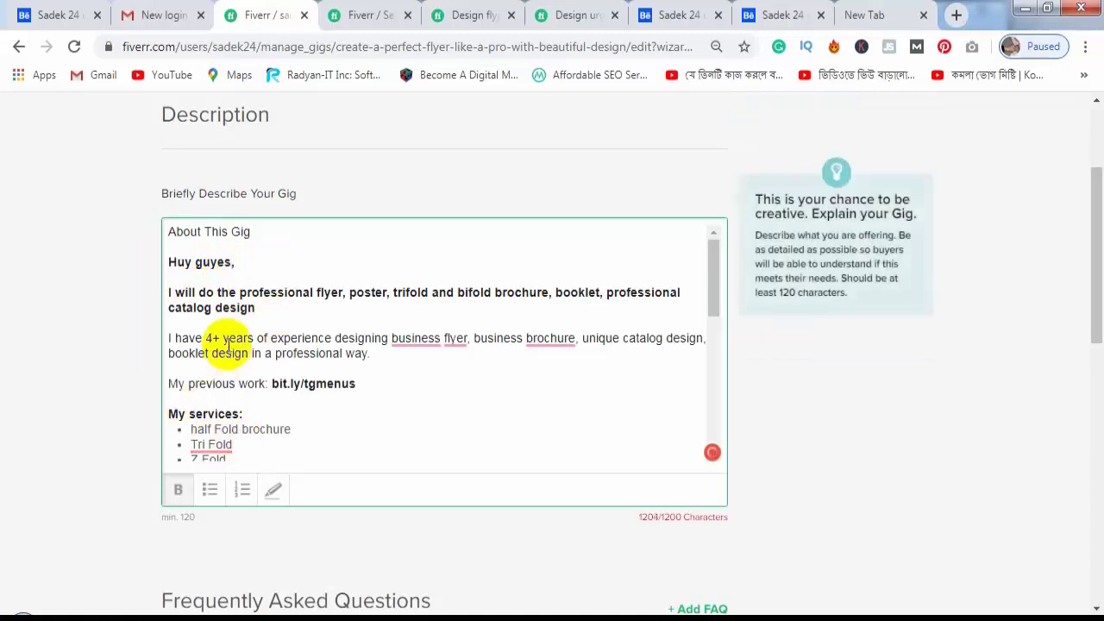
Accept Grammarly's 'guys' correction so the greeting reads 'Huy guys,'.
scroll(223, 293, "down", 1)
scroll(308, 316, "down", 2)
scroll(290, 313, "up", 3)
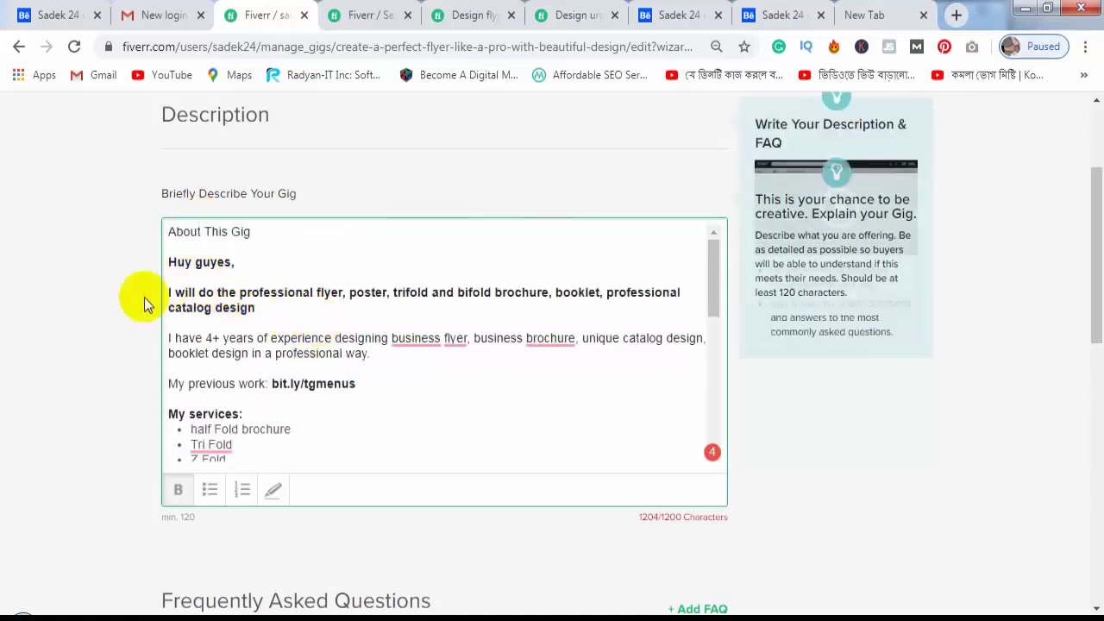
right_click(215, 268)
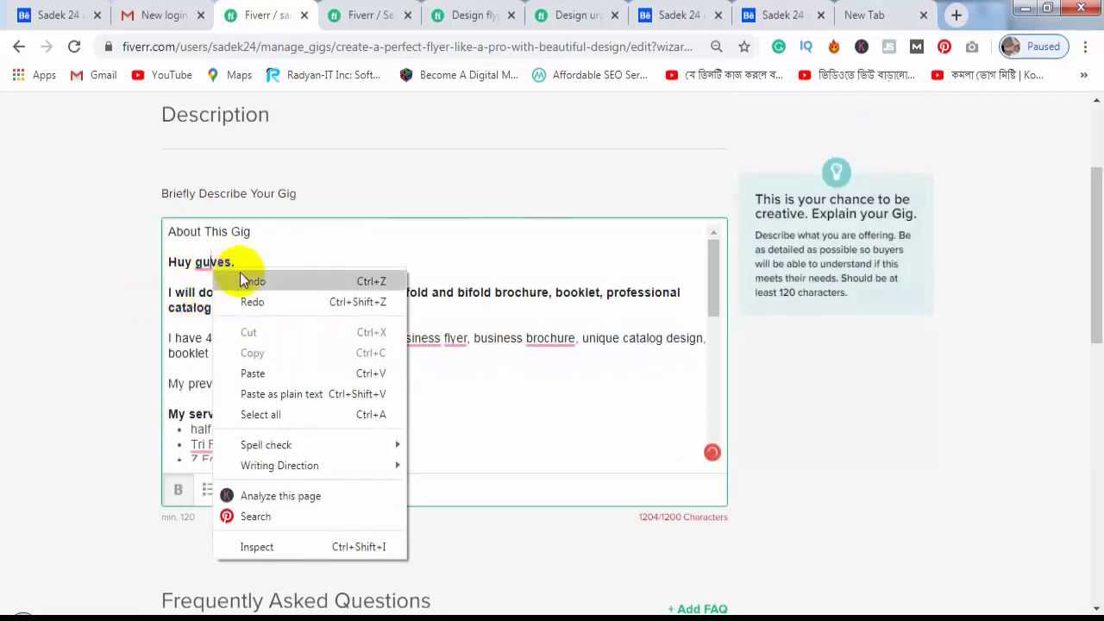
left_click(205, 262)
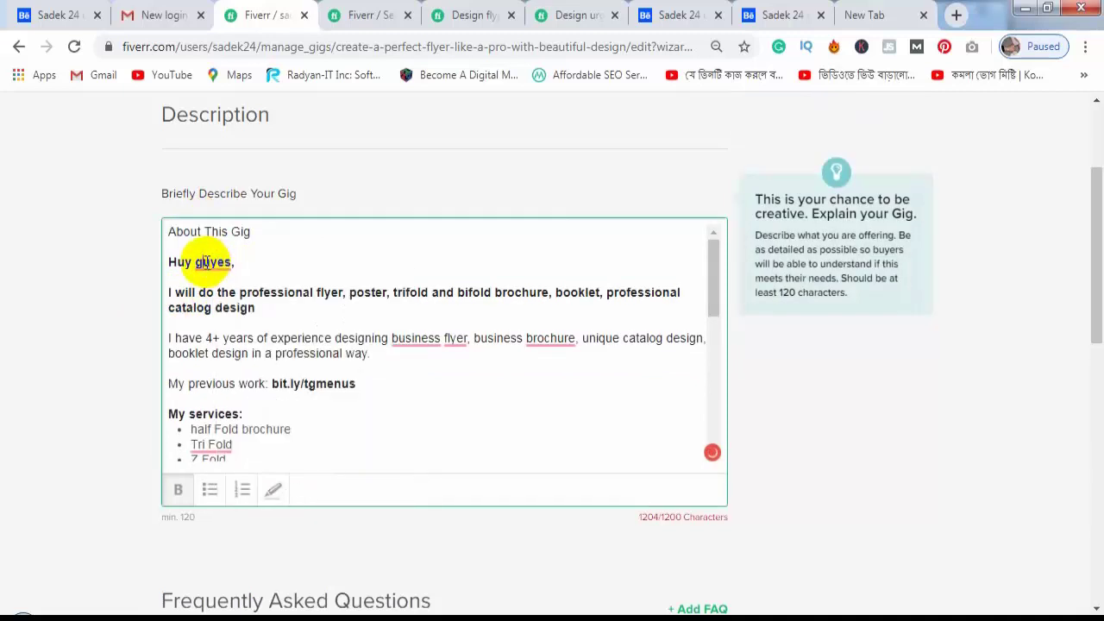
left_click(224, 261)
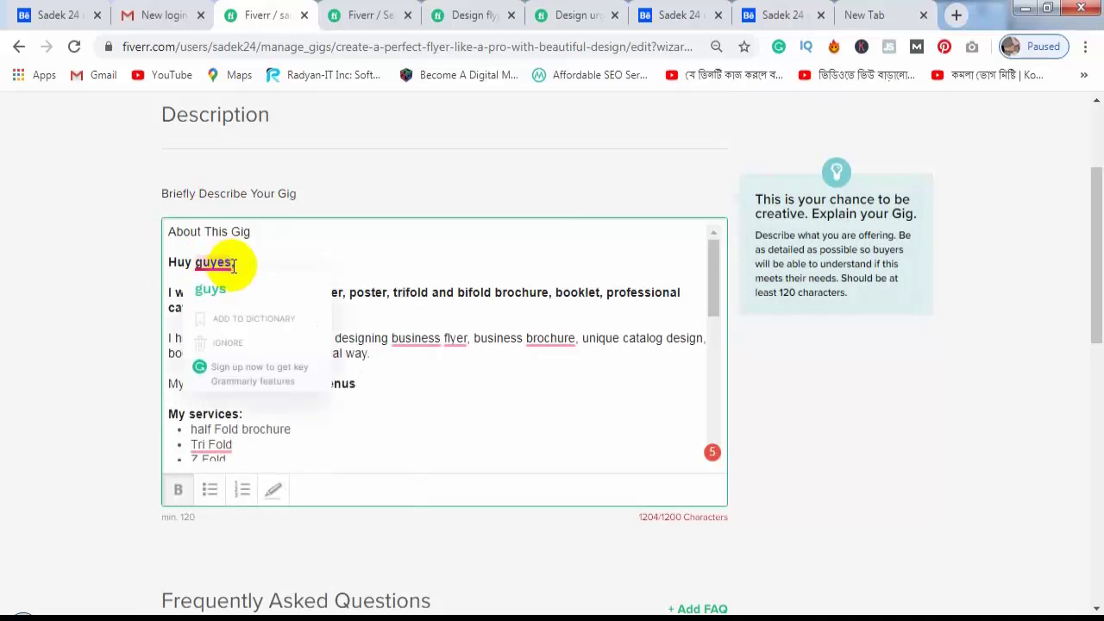
mouse_move(214, 263)
left_click(219, 286)
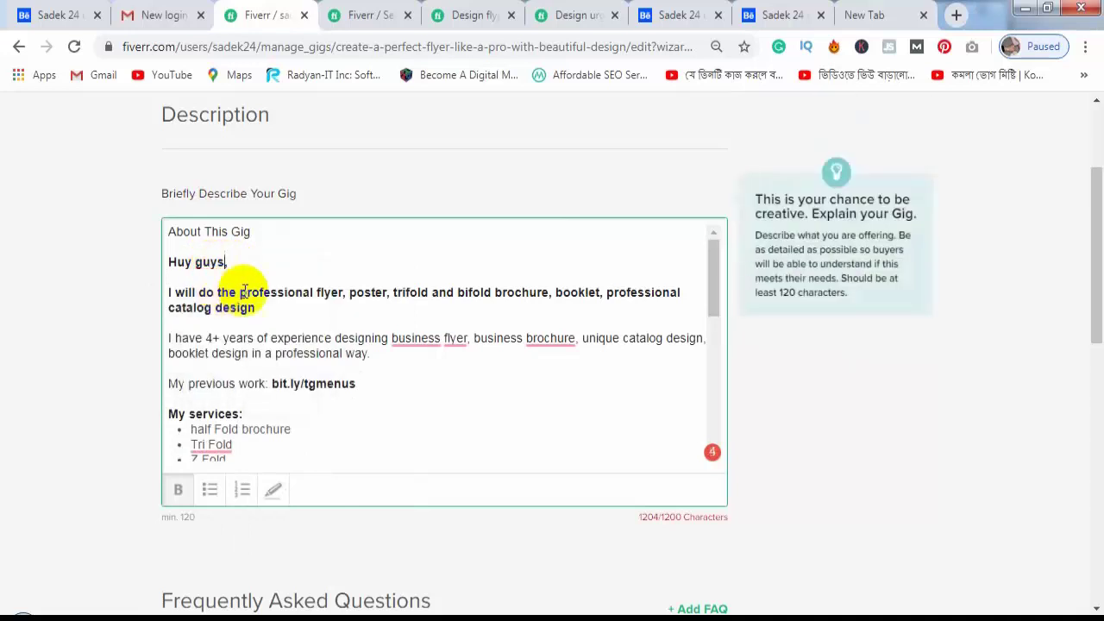
scroll(254, 296, "down", 1)
scroll(271, 327, "up", 1)
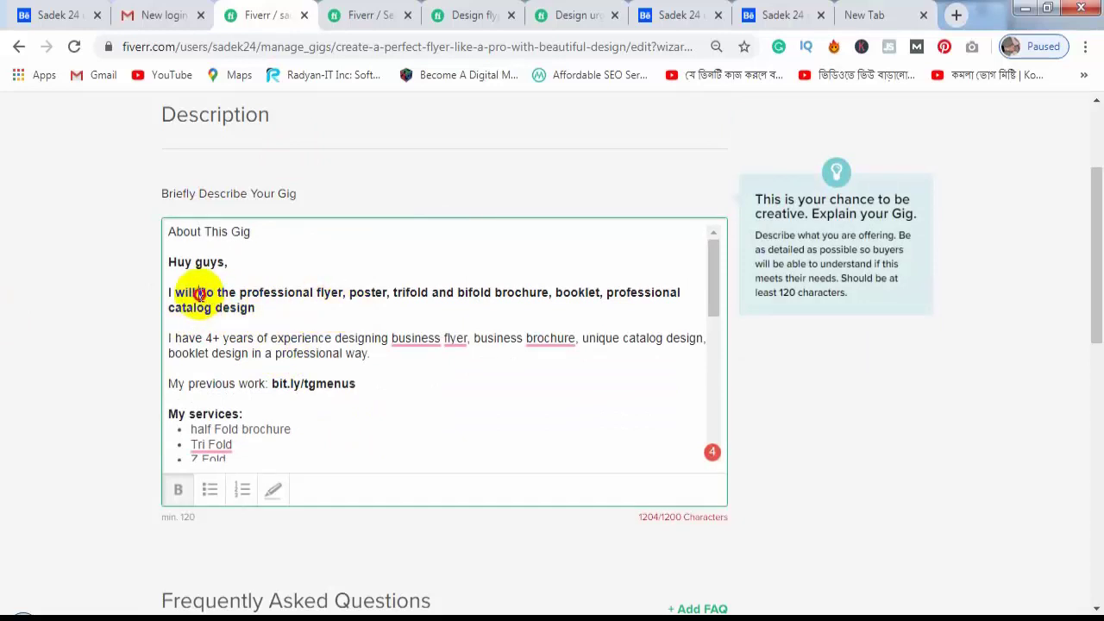
Rewrite the bold headline to 'I will create unique flyer design like a pro.'.
left_click_drag(199, 294, 314, 294)
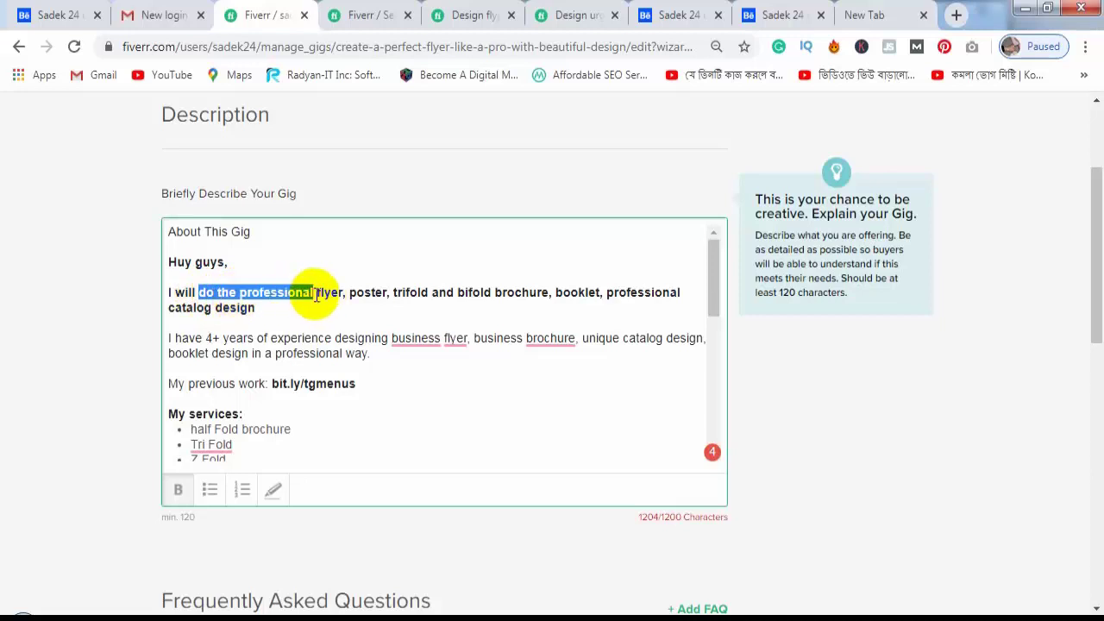
type("create a")
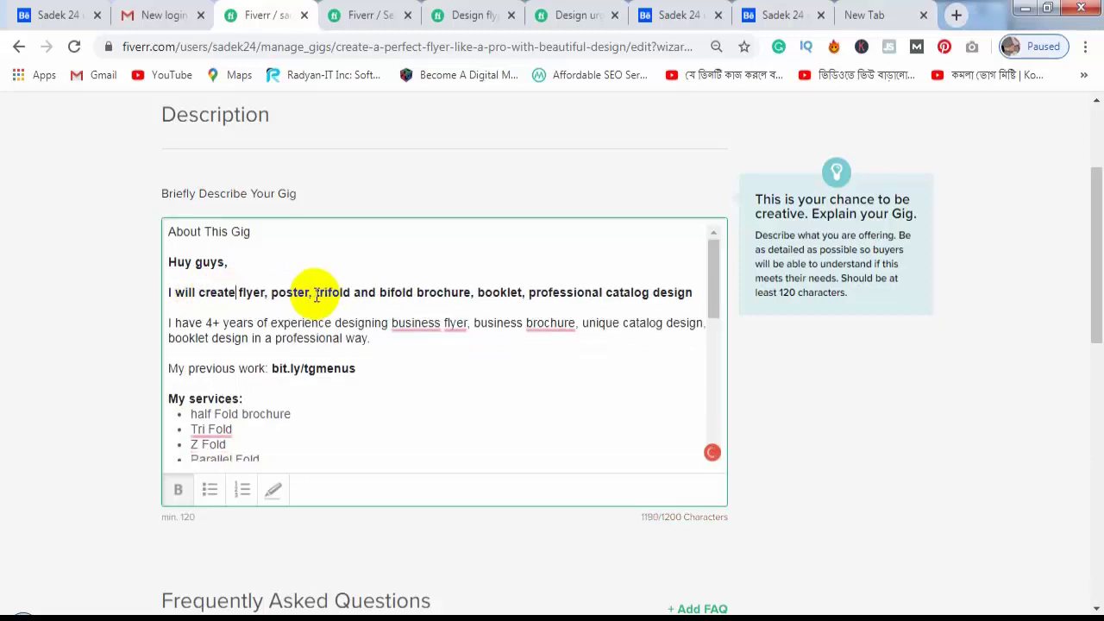
key("BackSpace")
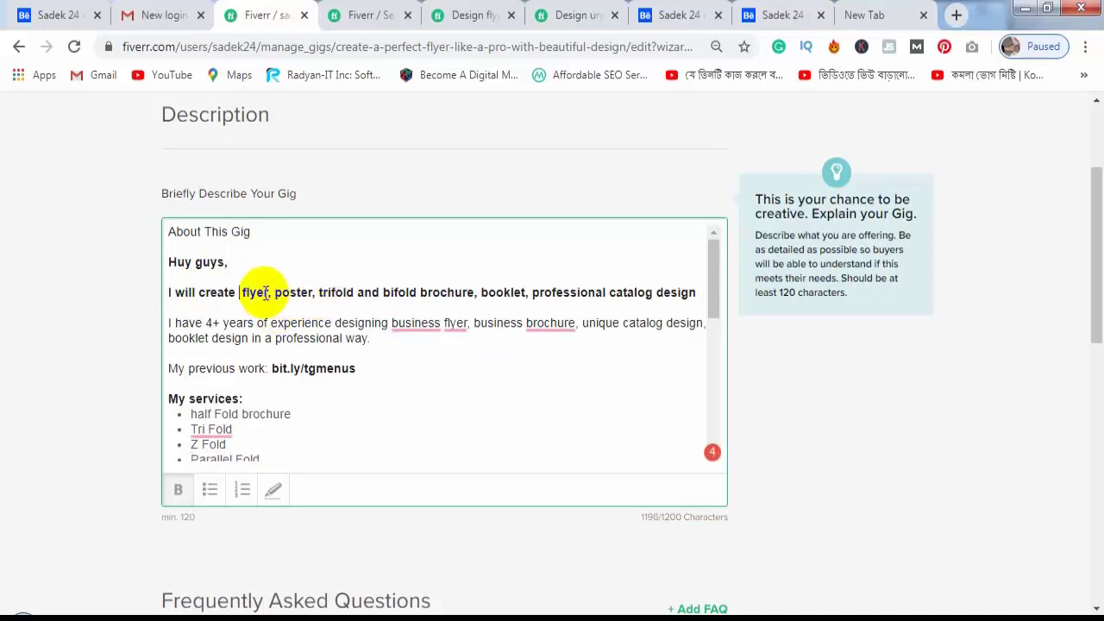
key("BackSpace")
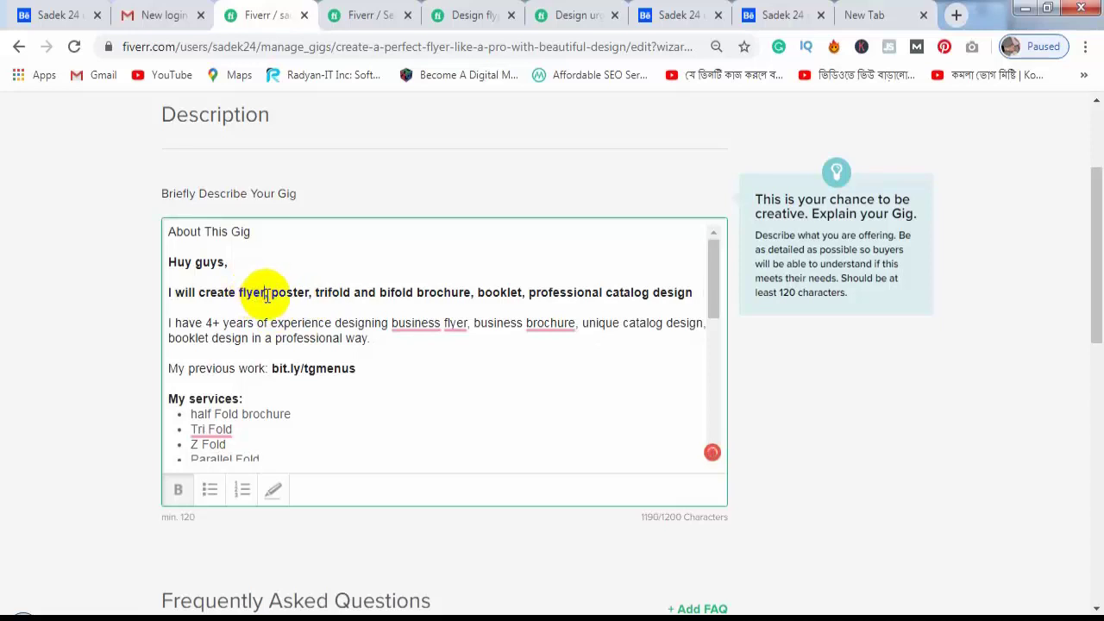
left_click(267, 292)
type(",")
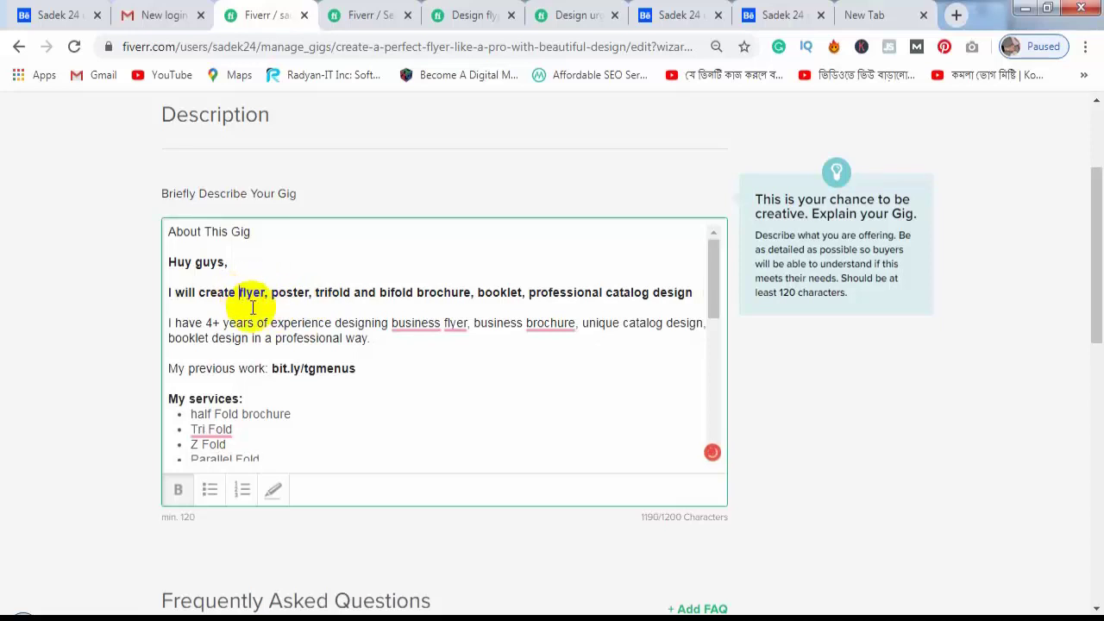
type("uniq")
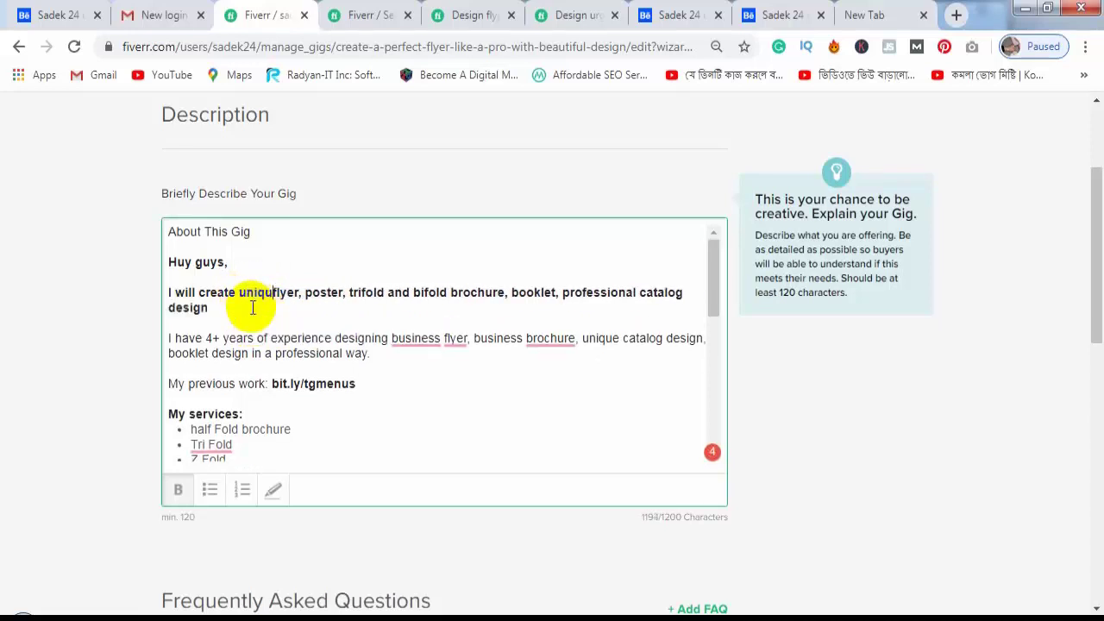
type("ue ")
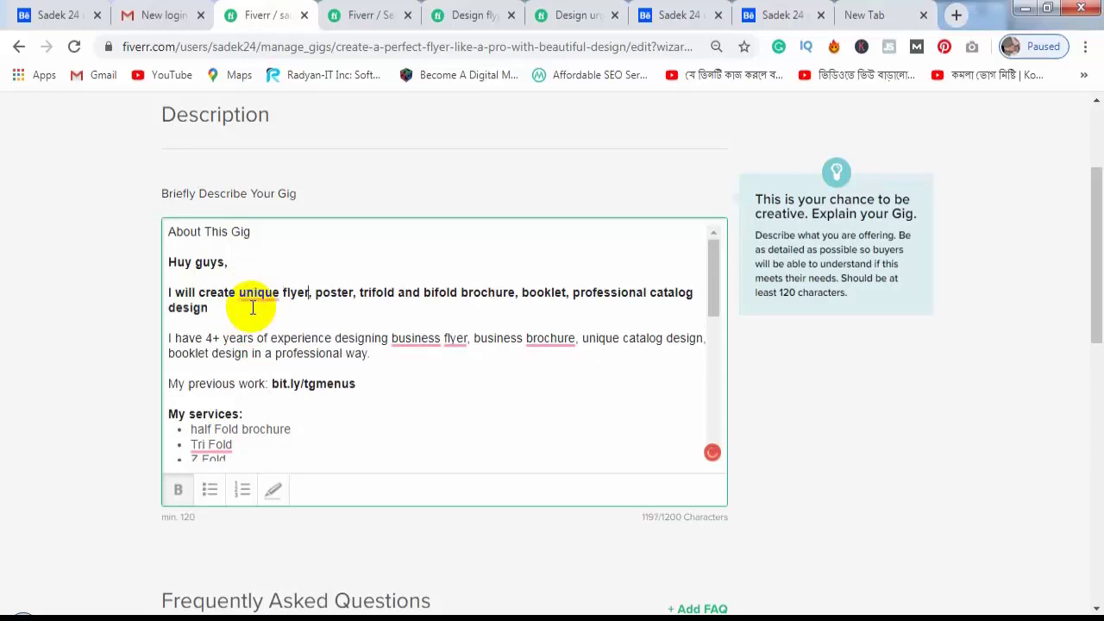
type(" desi")
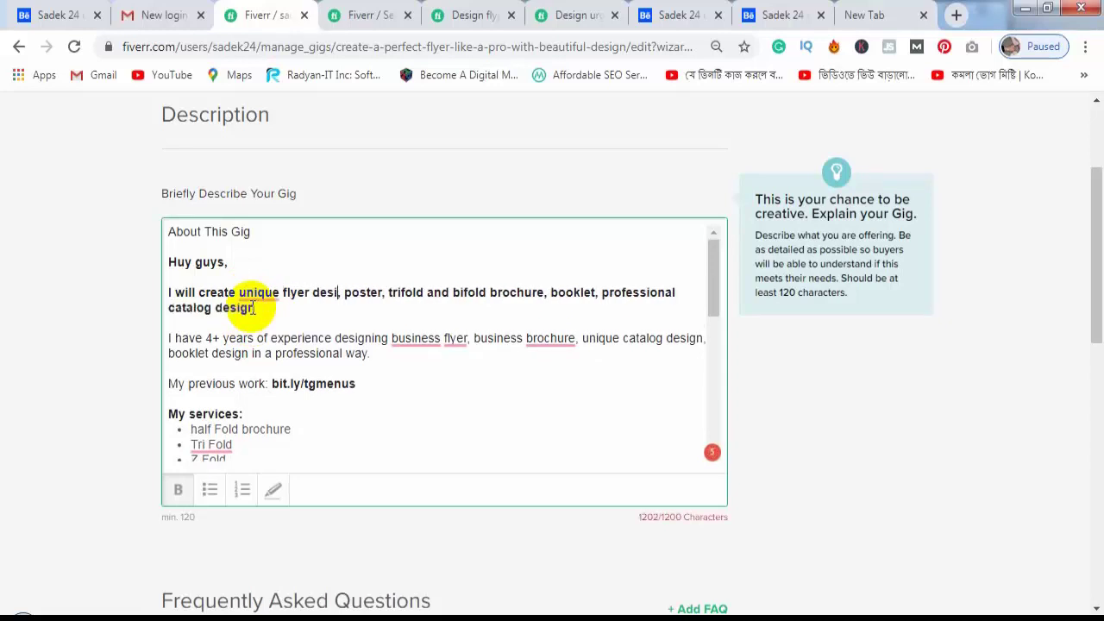
type("gn like a p")
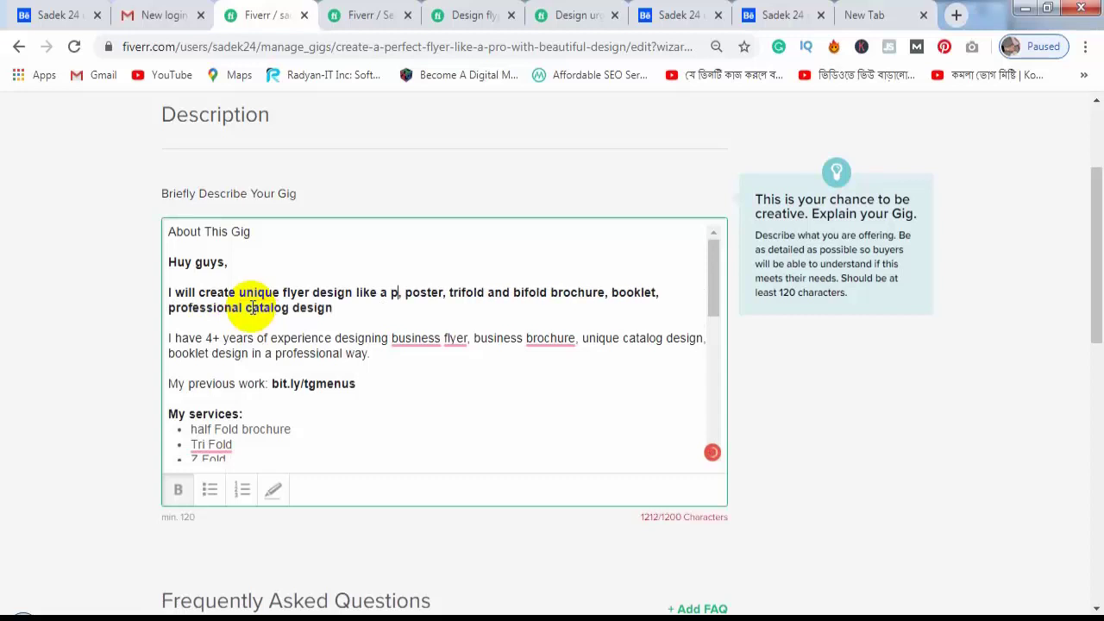
type("ro")
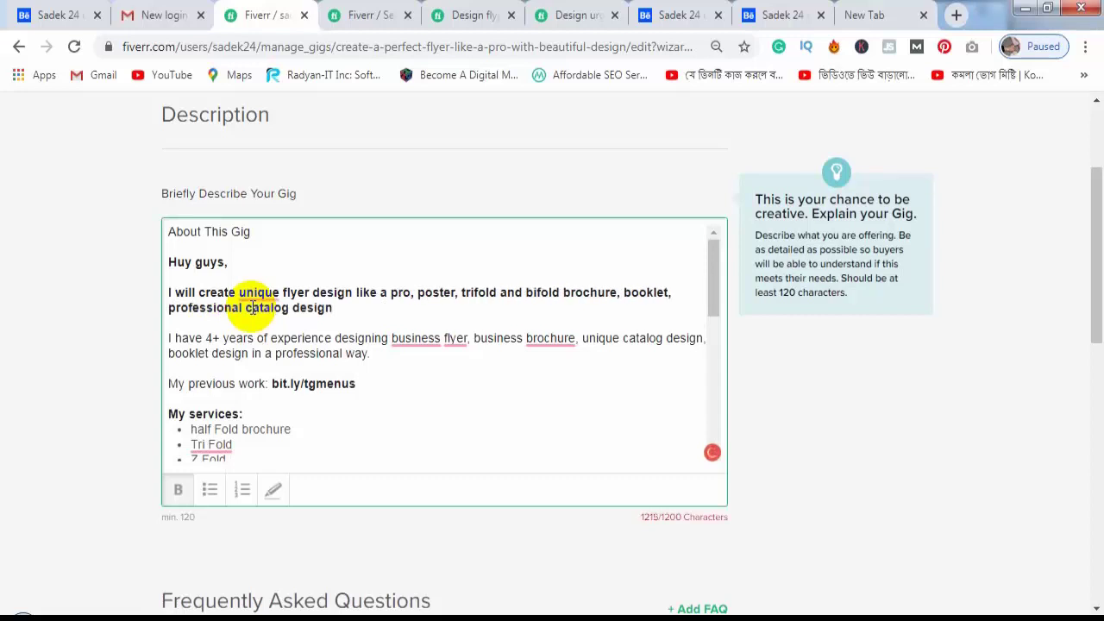
type(".")
key("BackSpace")
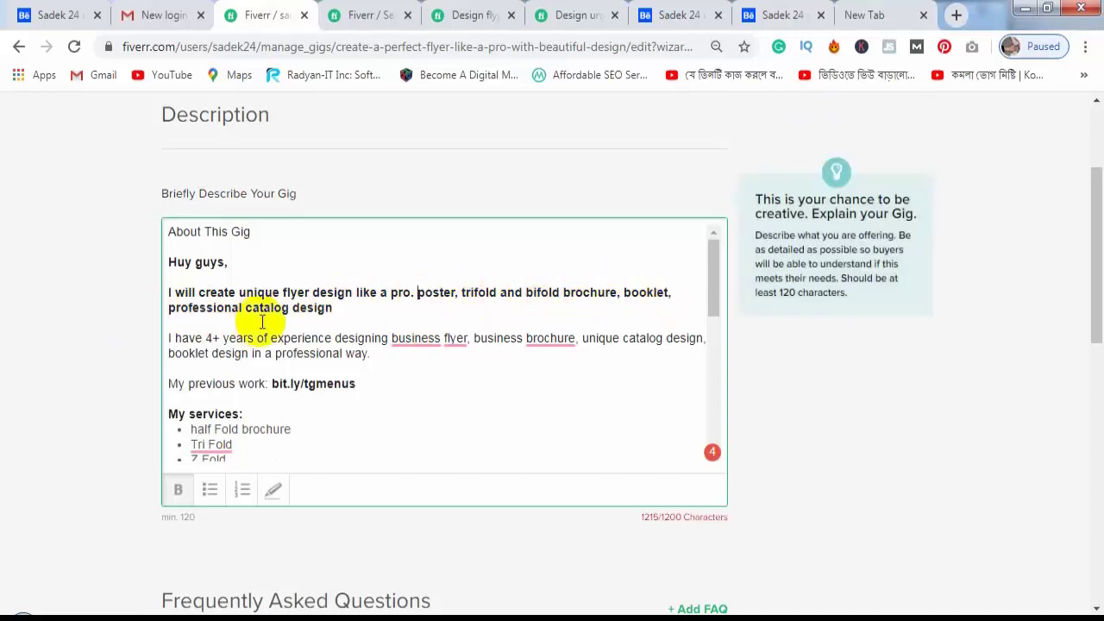
Accept Grammarly's capitalization fix so the headline ends 'I will provide'.
left_click(337, 312)
type("I will provide")
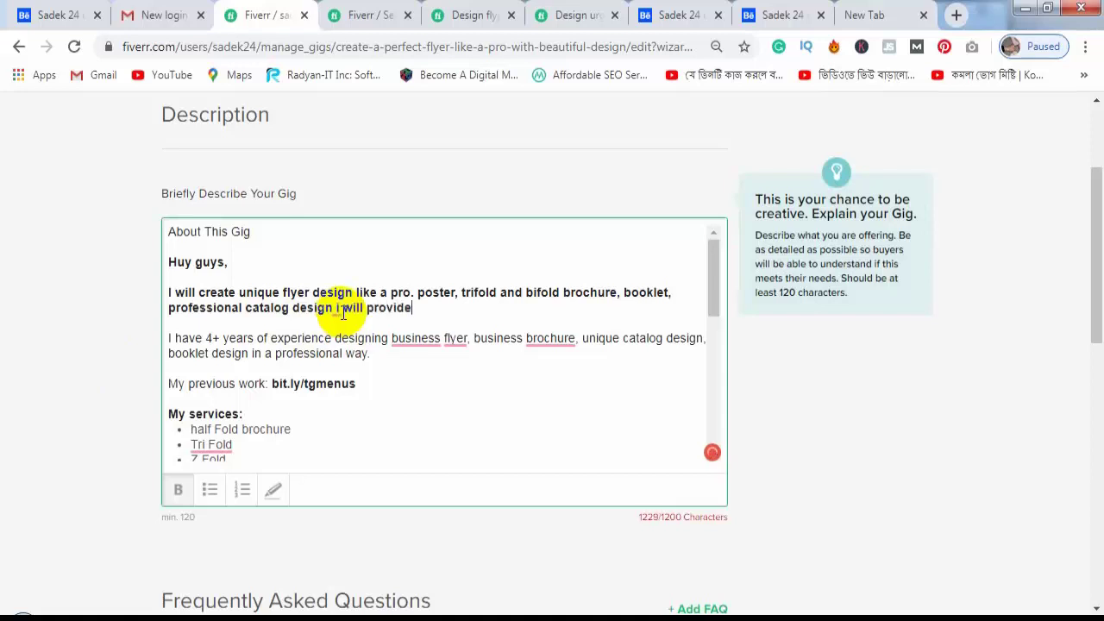
mouse_move(339, 317)
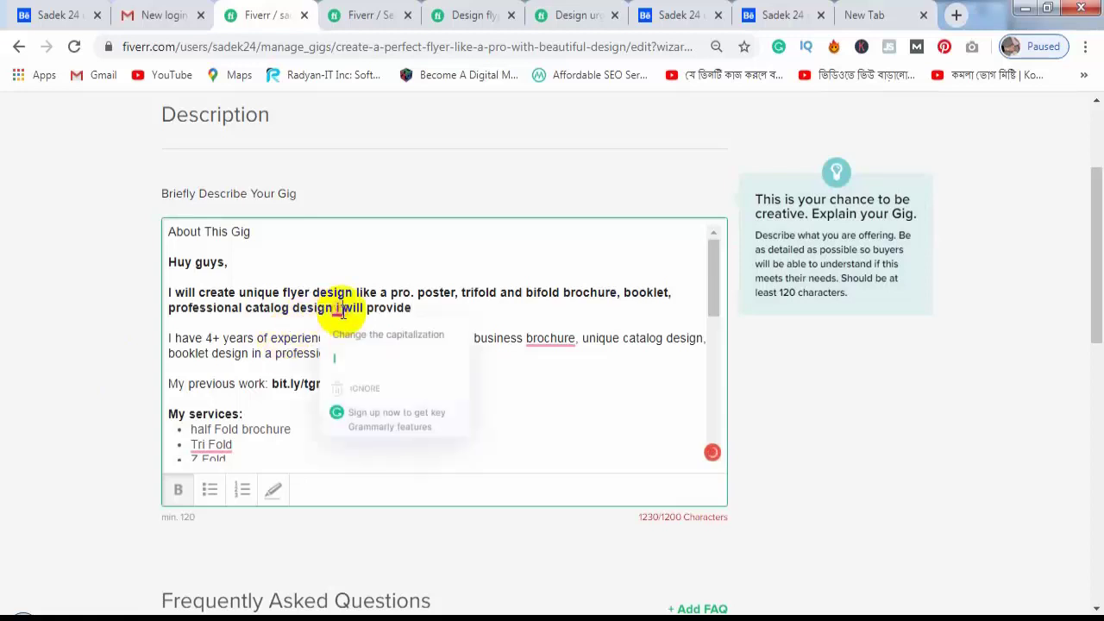
left_click(342, 356)
scroll(316, 389, "down", 2)
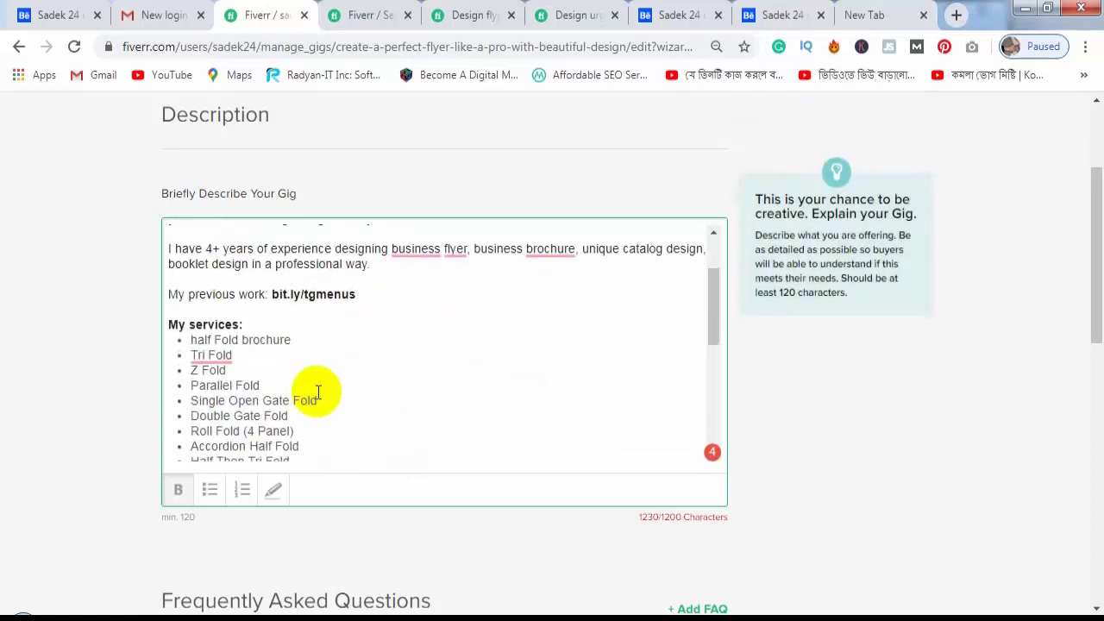
scroll(201, 323, "up", 2)
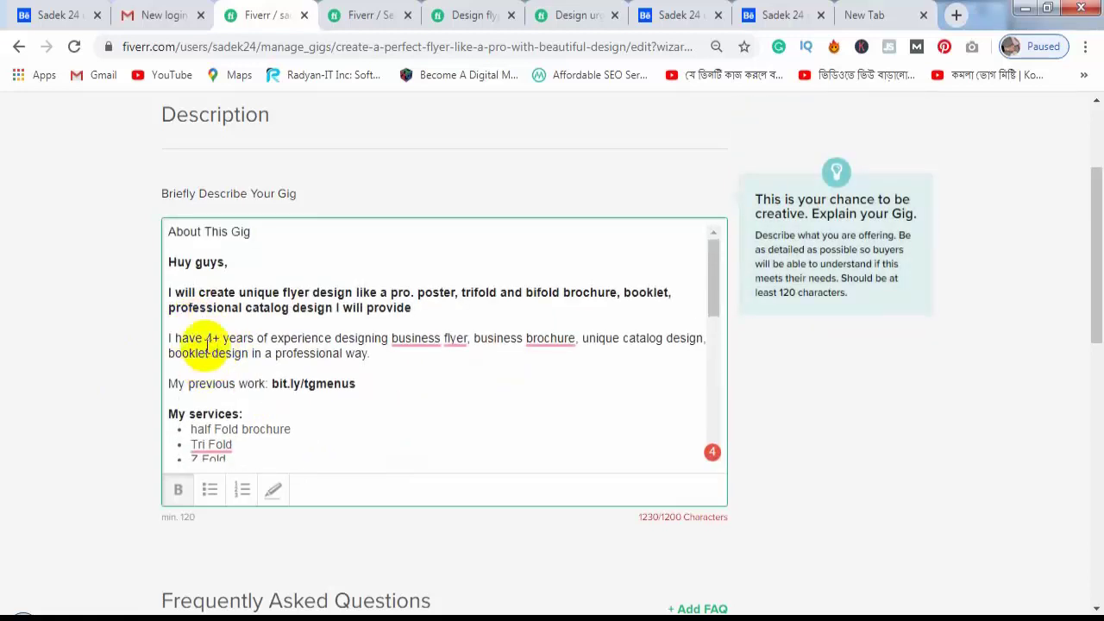
left_click(212, 339)
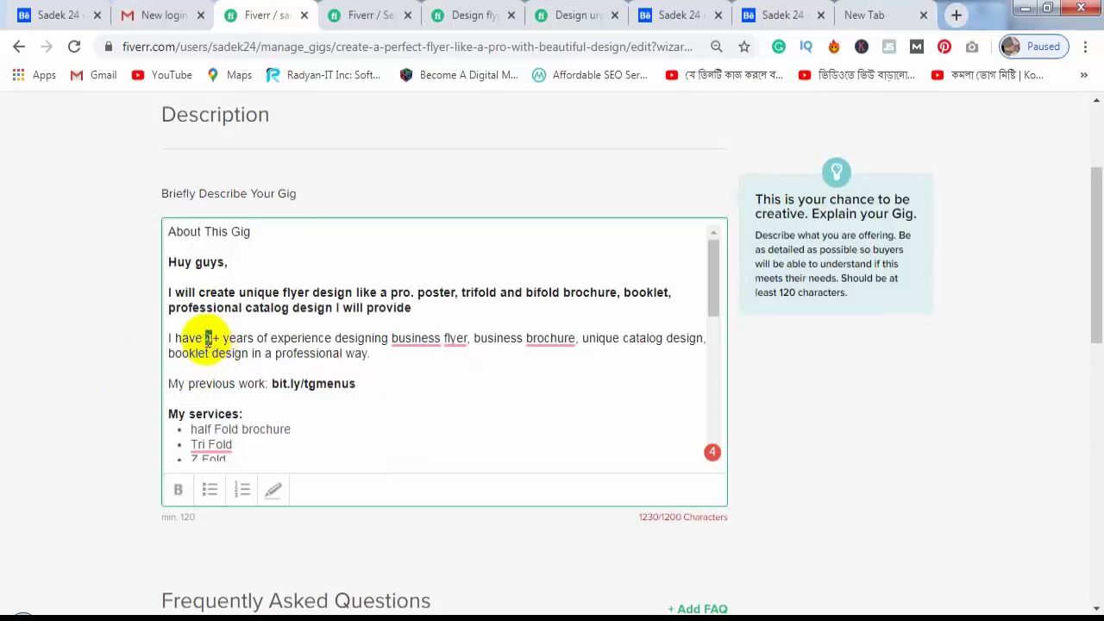
type("7")
Change the experience from 4+ to 3+ years and accept the 'the', 'flyers' and 'brochures' fixes.
key("BackSpace")
type("3")
left_click(406, 396)
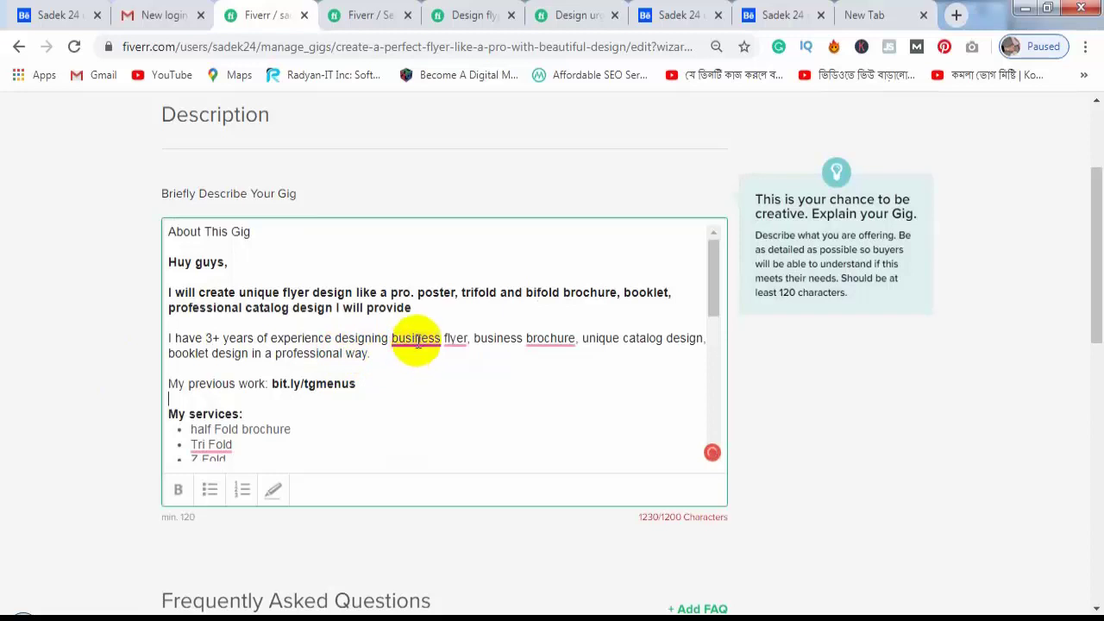
mouse_move(419, 349)
left_click(406, 413)
type("the")
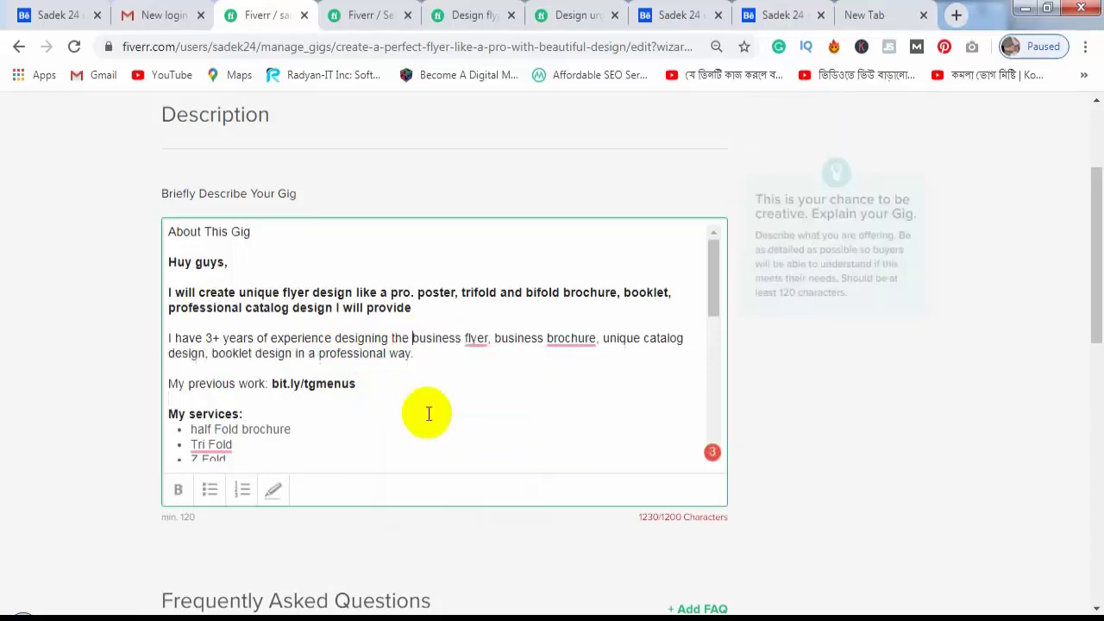
mouse_move(482, 352)
left_click(490, 389)
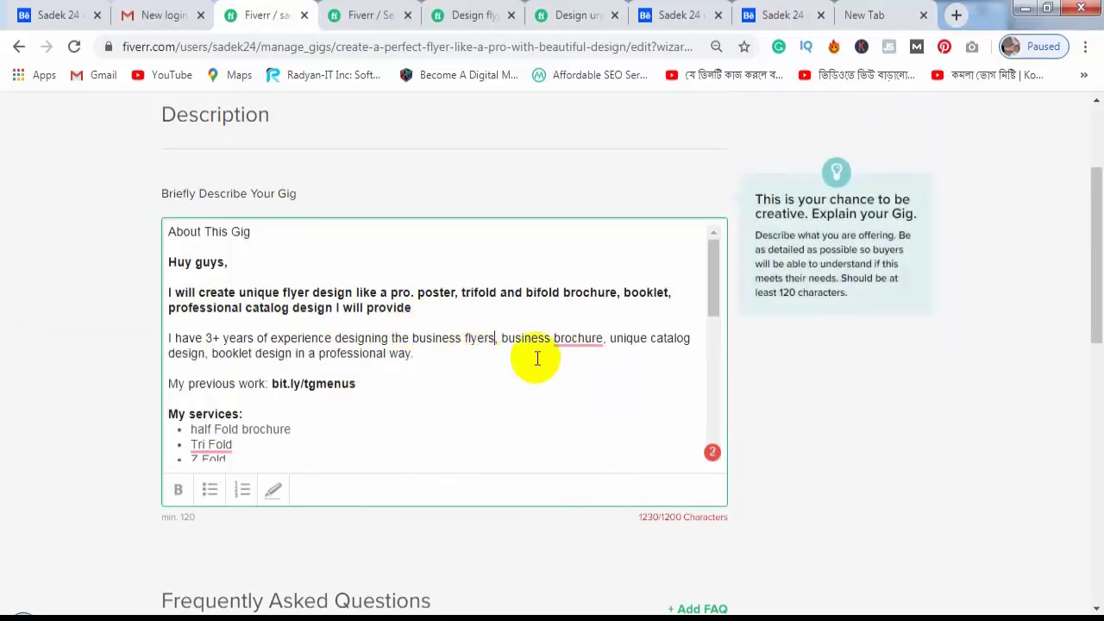
mouse_move(562, 338)
left_click(585, 393)
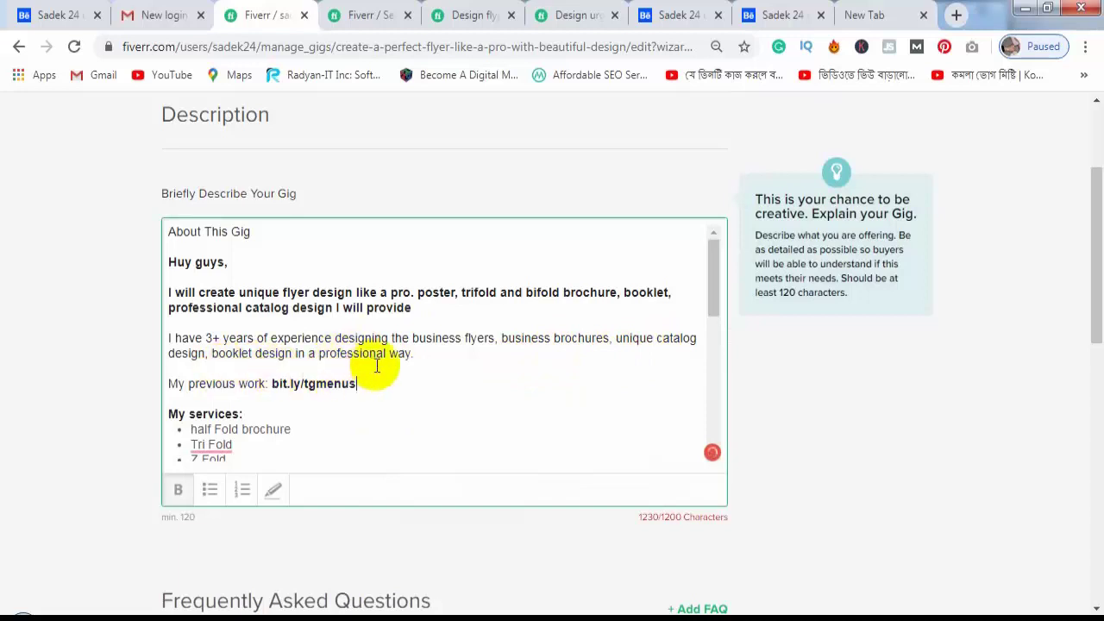
Replace 'booklet design in a professional way.' with new wording about serving clients.
left_click(425, 357)
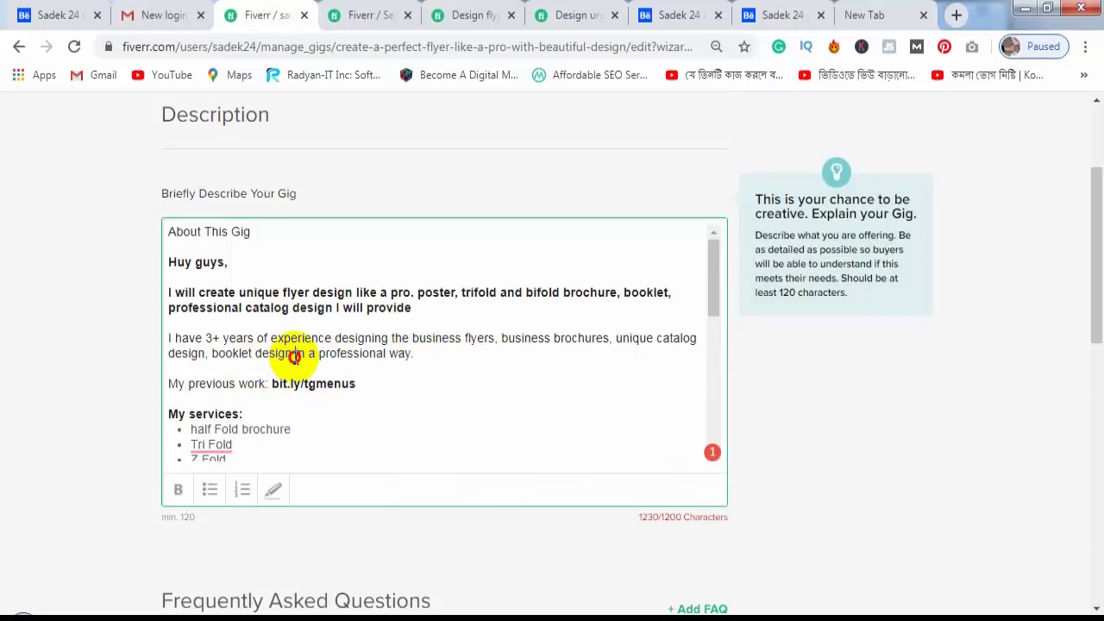
left_click_drag(295, 357, 425, 356)
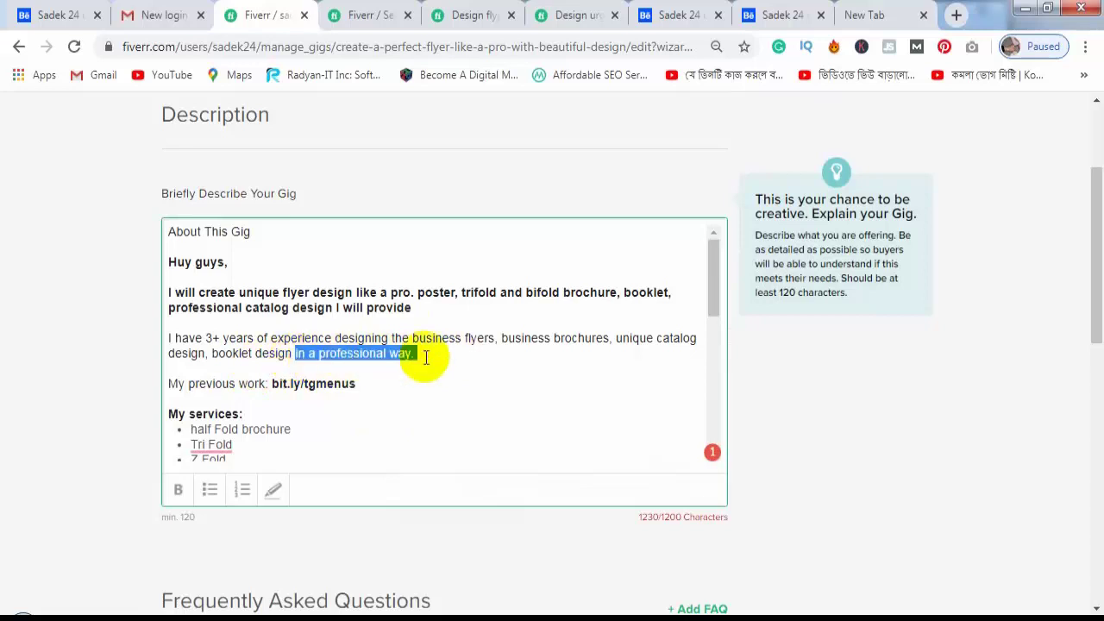
left_click(395, 353)
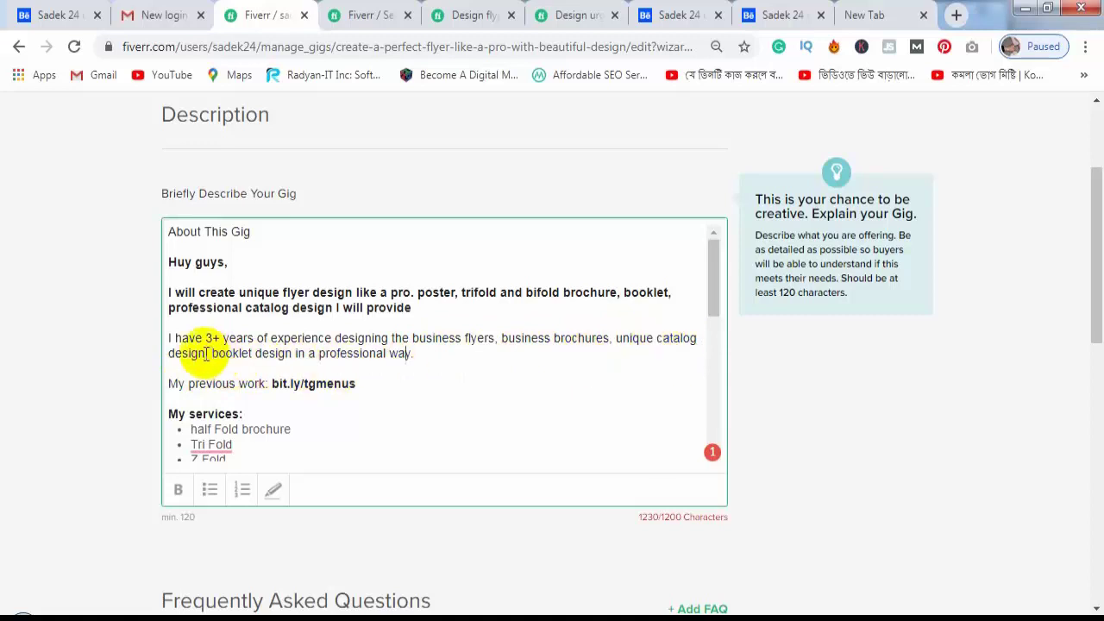
left_click_drag(207, 354, 446, 355)
type("with many more.")
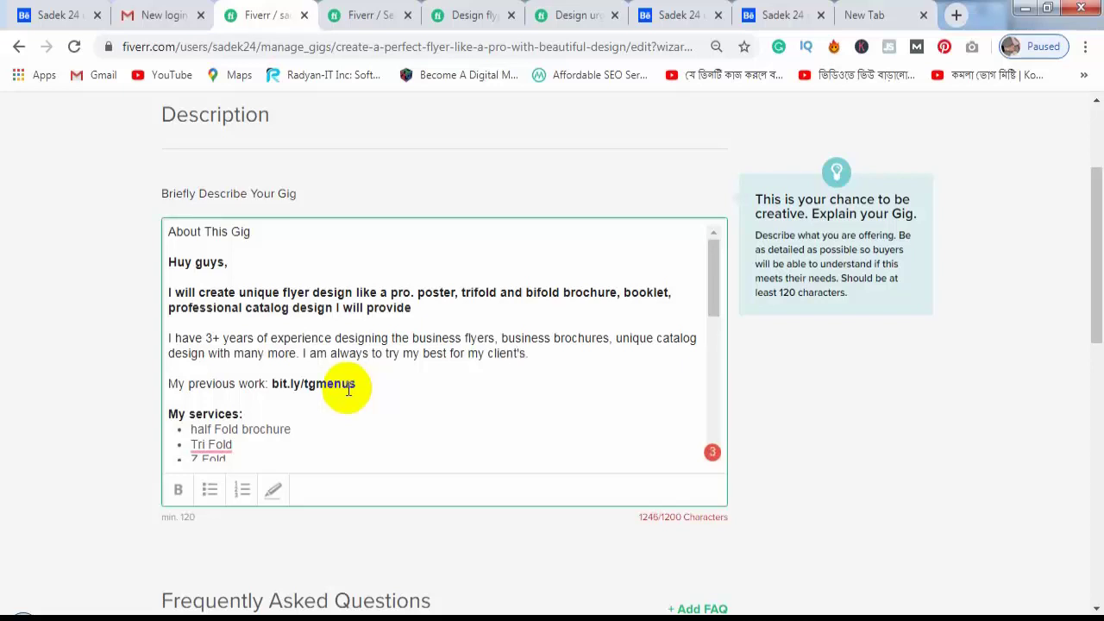
Accept Grammarly's fixes so the paragraph ends 'I am always trying my best for my clients.'.
mouse_move(505, 345)
left_click(509, 402)
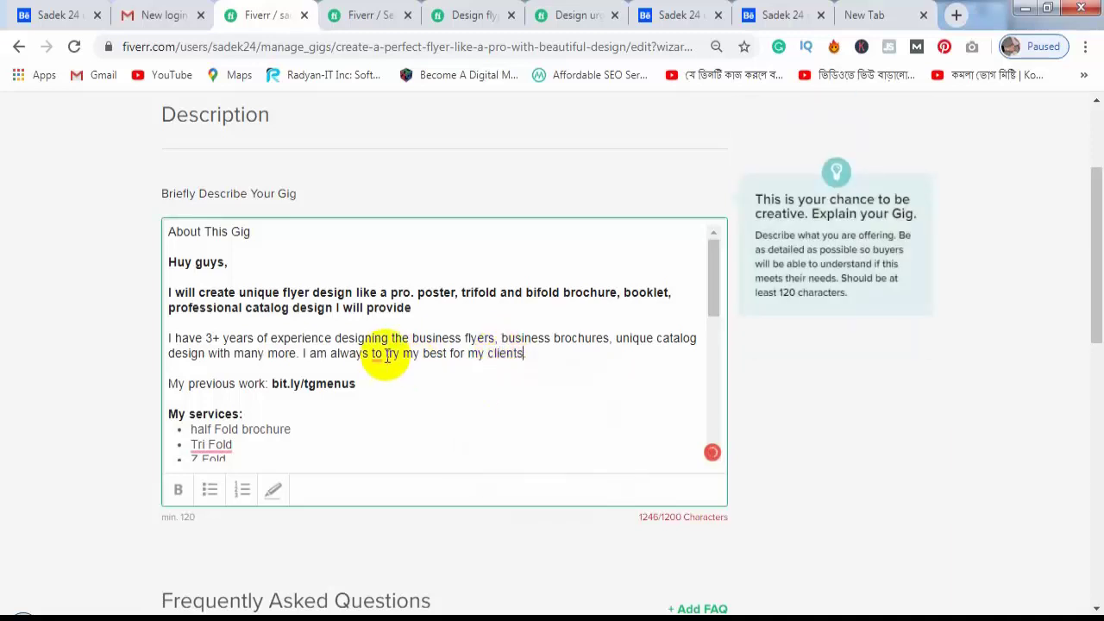
mouse_move(386, 355)
left_click(402, 388)
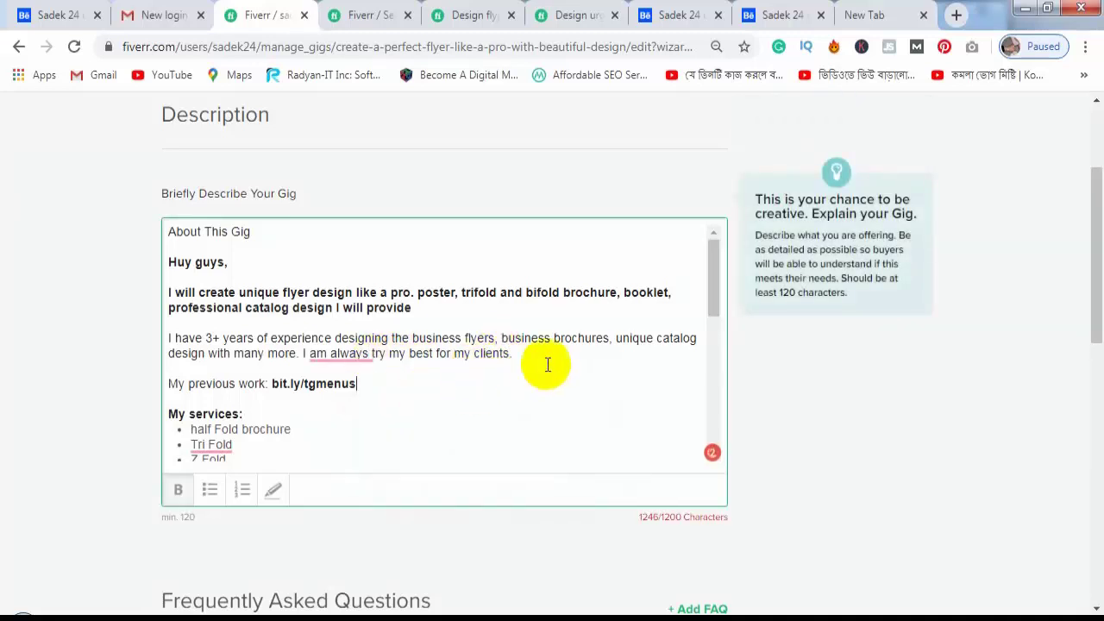
mouse_move(349, 355)
left_click(387, 403)
type("ing")
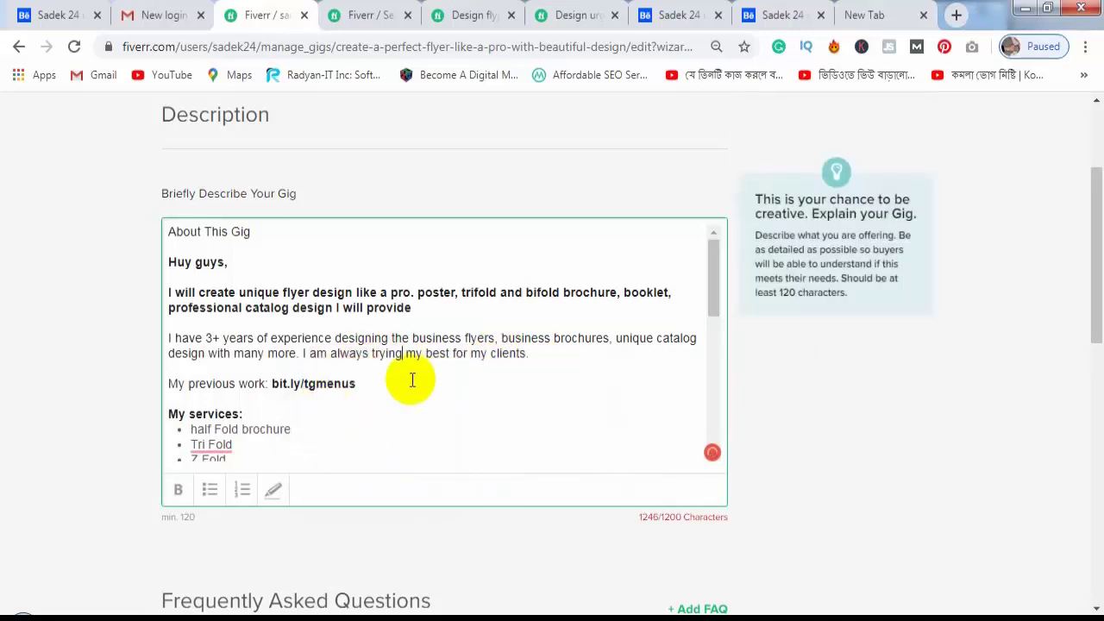
left_click(561, 362)
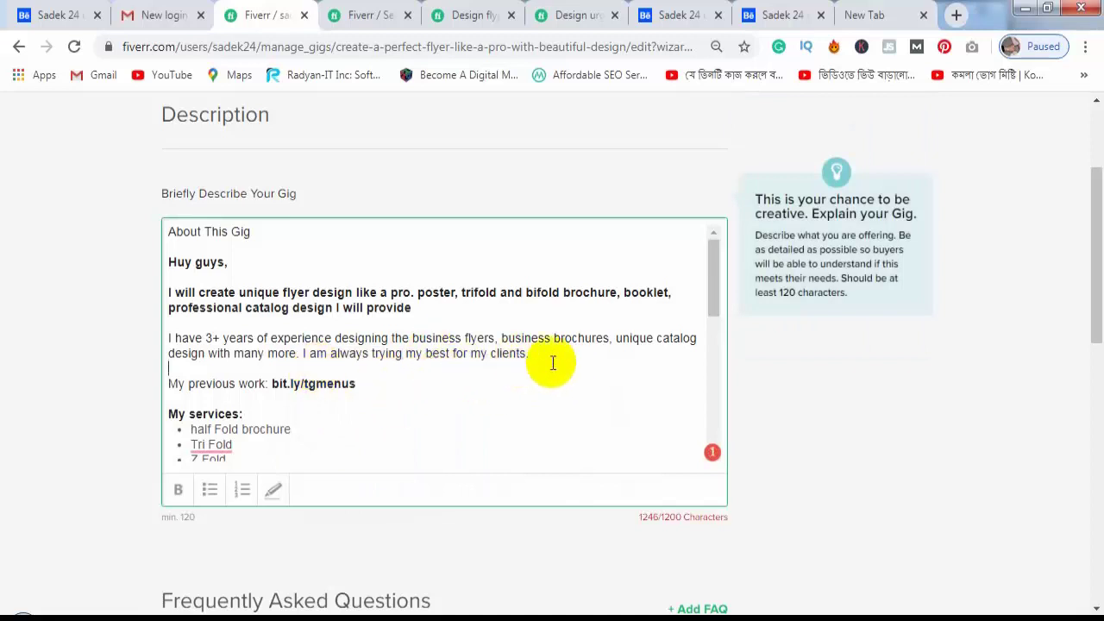
scroll(656, 327, "down", 2)
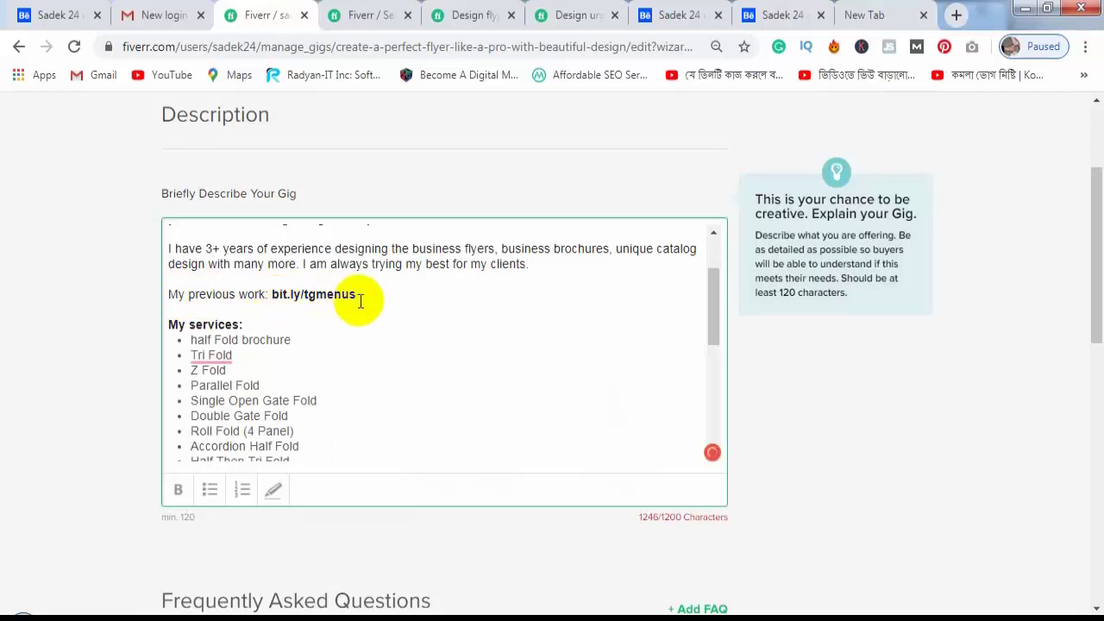
Replace the bit.ly/tgmenus link with the Behance portfolio profile address.
left_click_drag(373, 294, 272, 295)
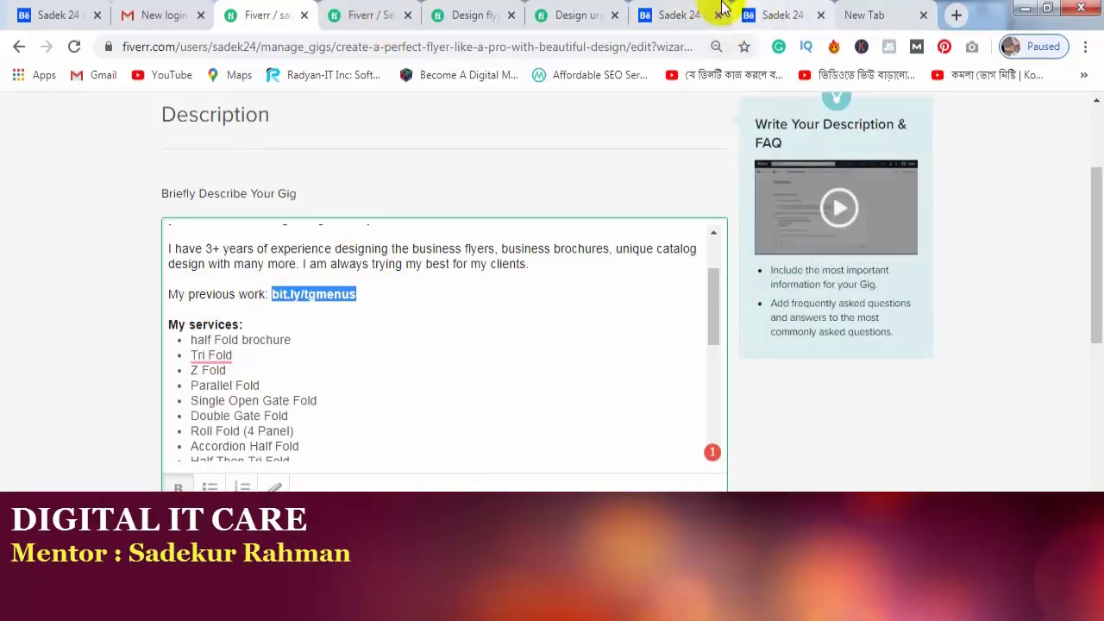
left_click(776, 14)
left_click(290, 46)
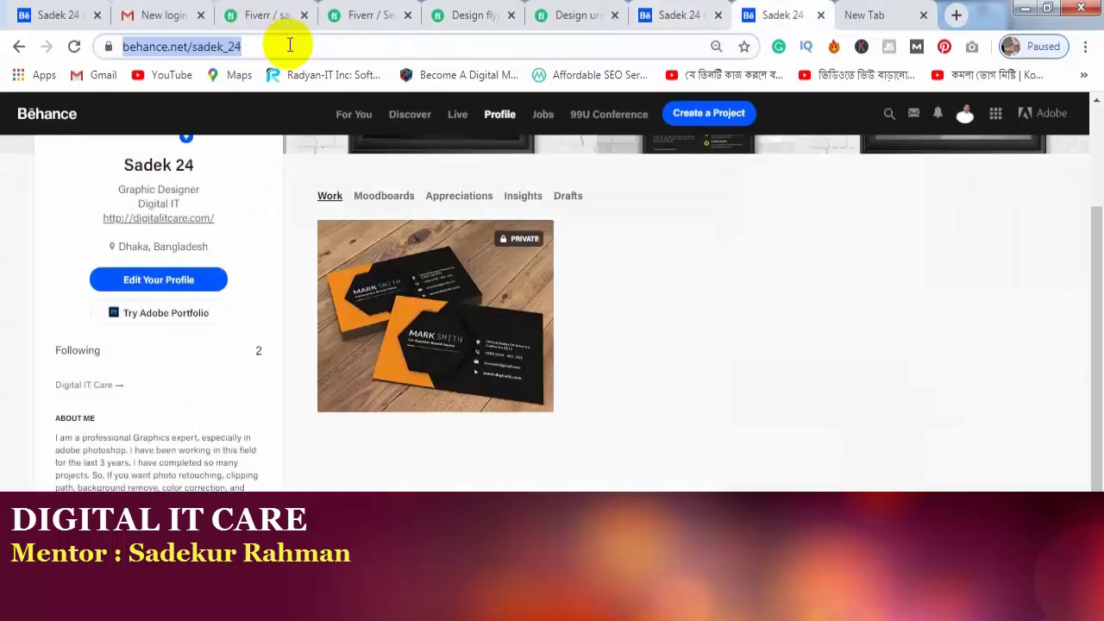
left_click(488, 15)
left_click(371, 15)
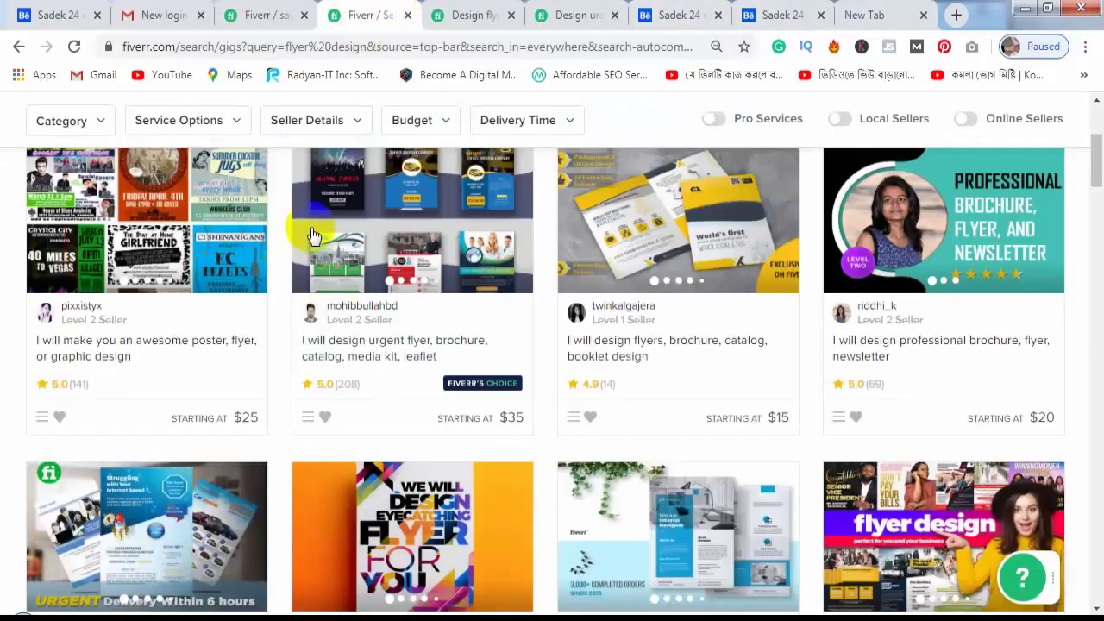
left_click(250, 15)
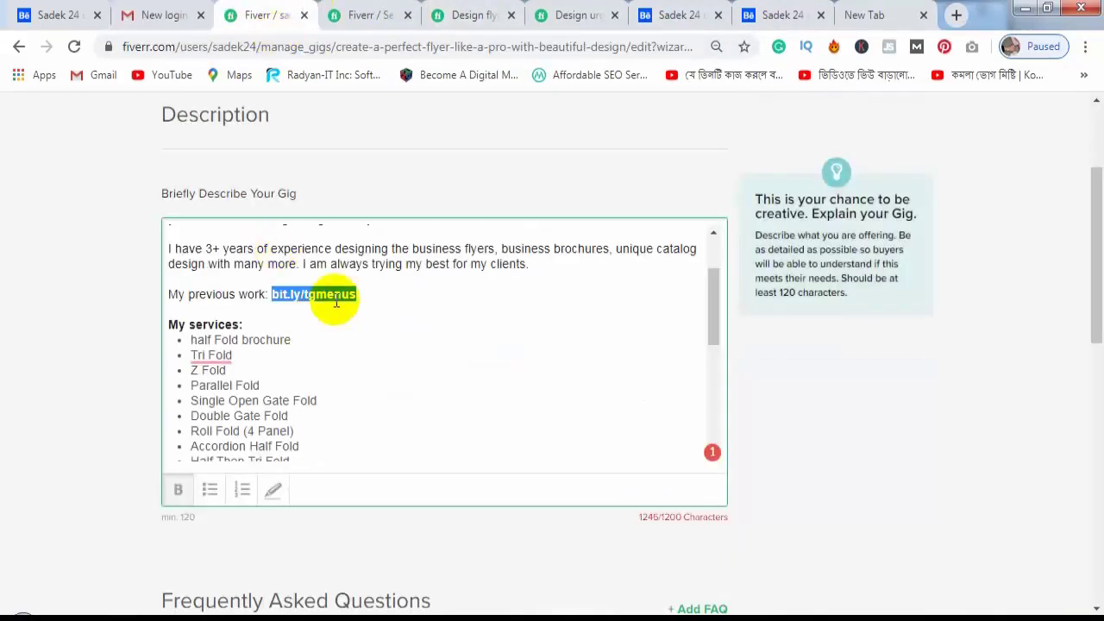
type("https://www.behance.net/sadek_24")
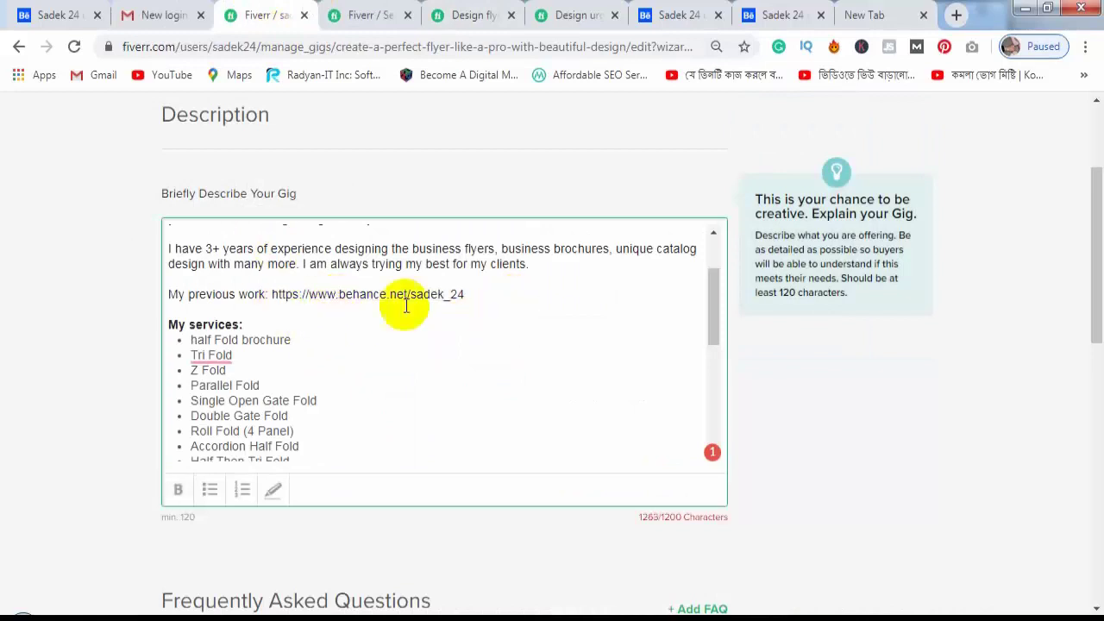
Copy the digitalitcare.com address from its browser tab.
left_click_drag(483, 294, 272, 294)
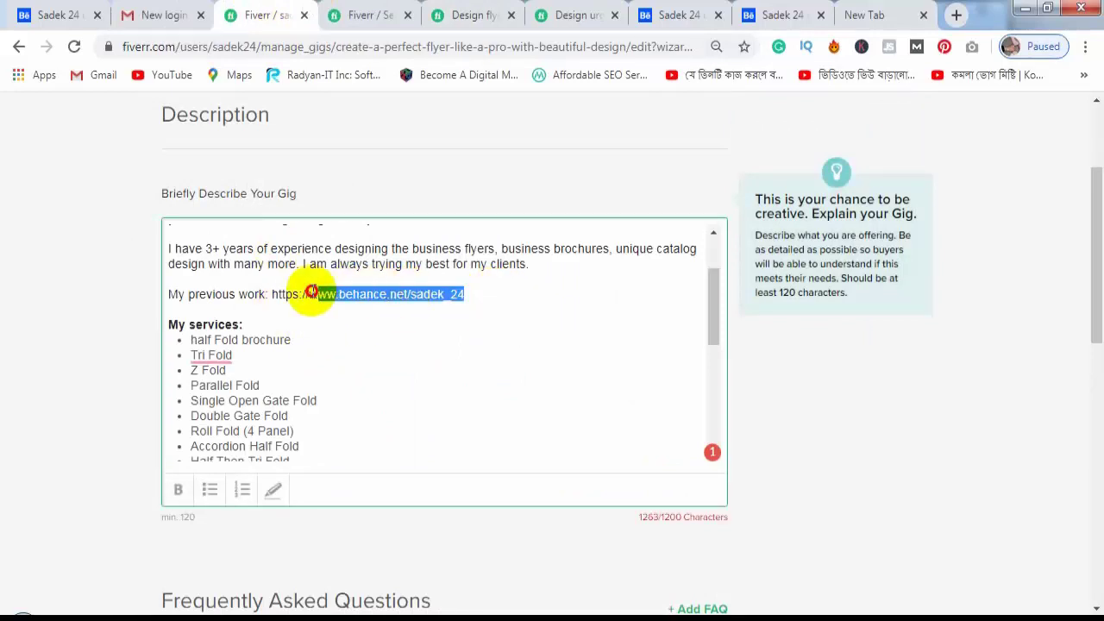
left_click(406, 365)
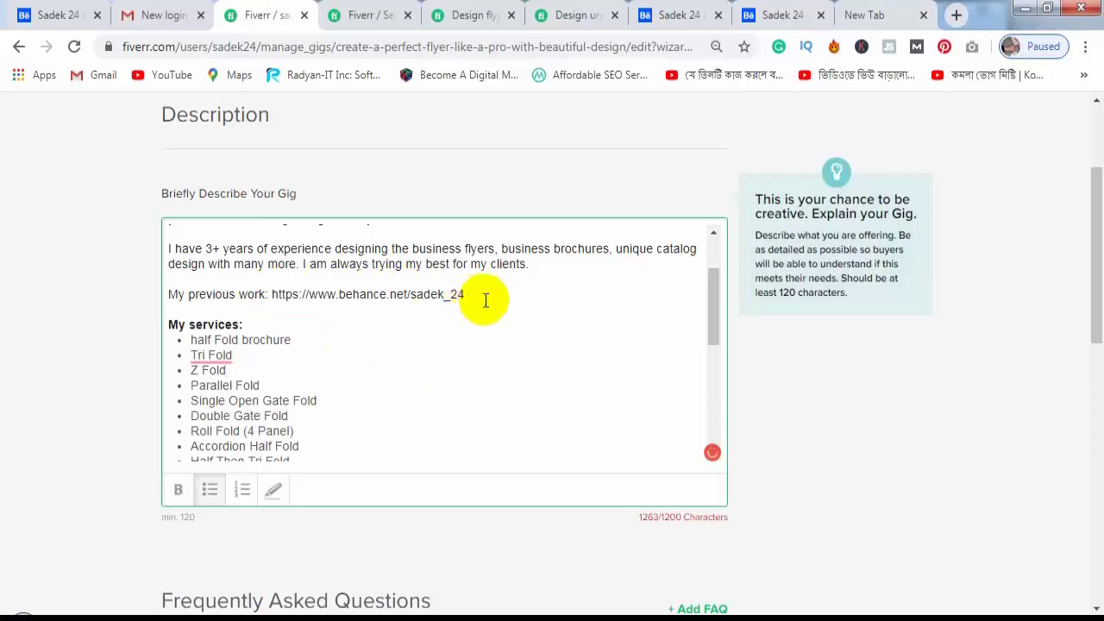
left_click_drag(470, 295, 272, 297)
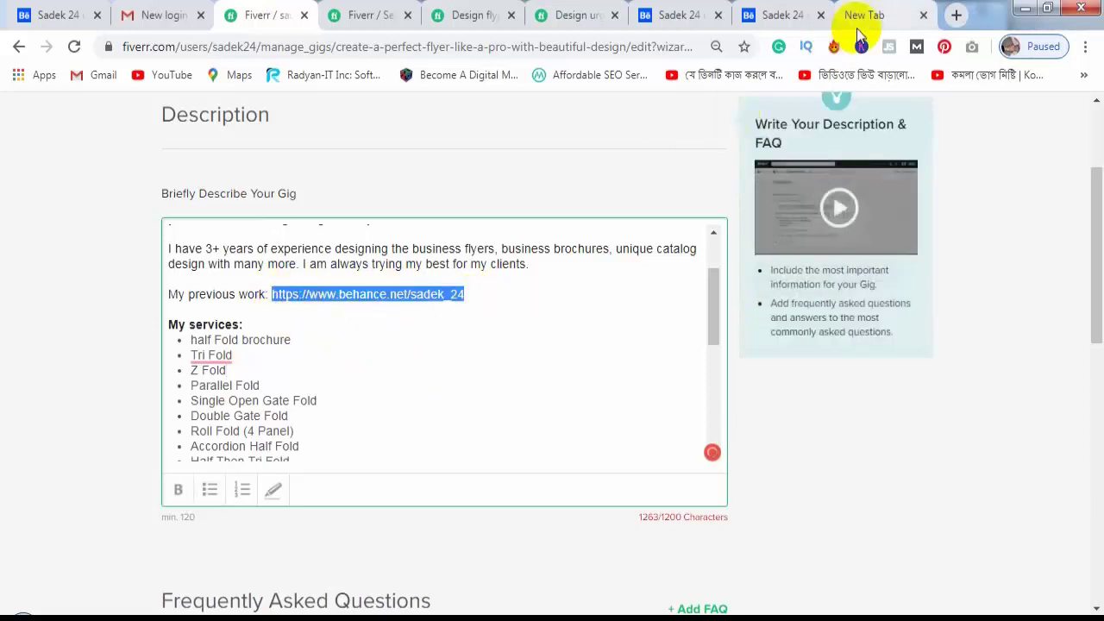
left_click(889, 8)
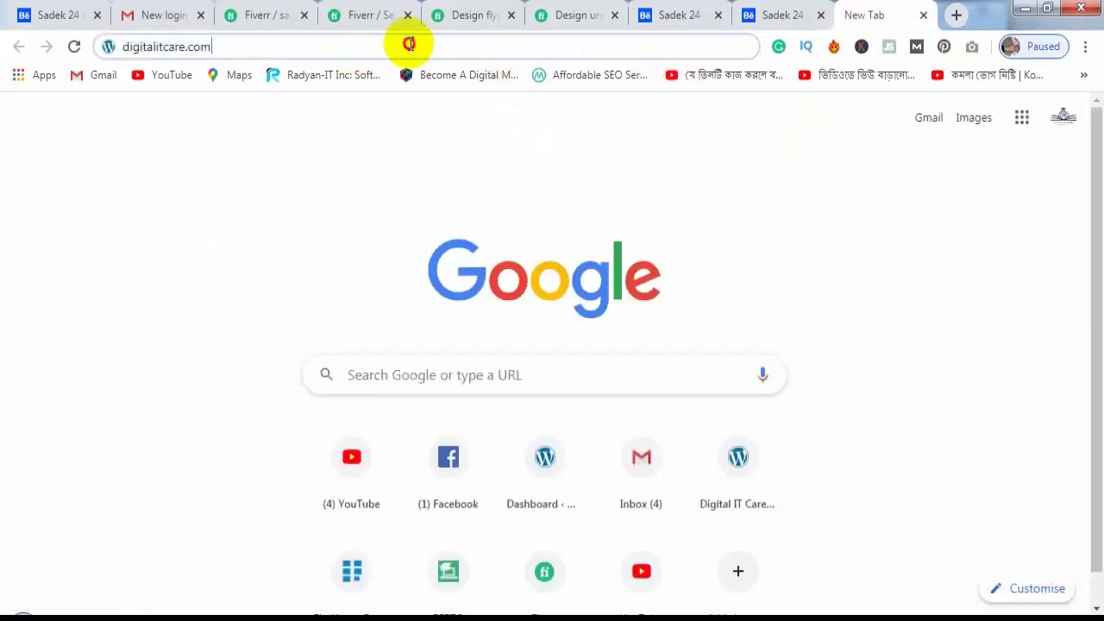
left_click(451, 371)
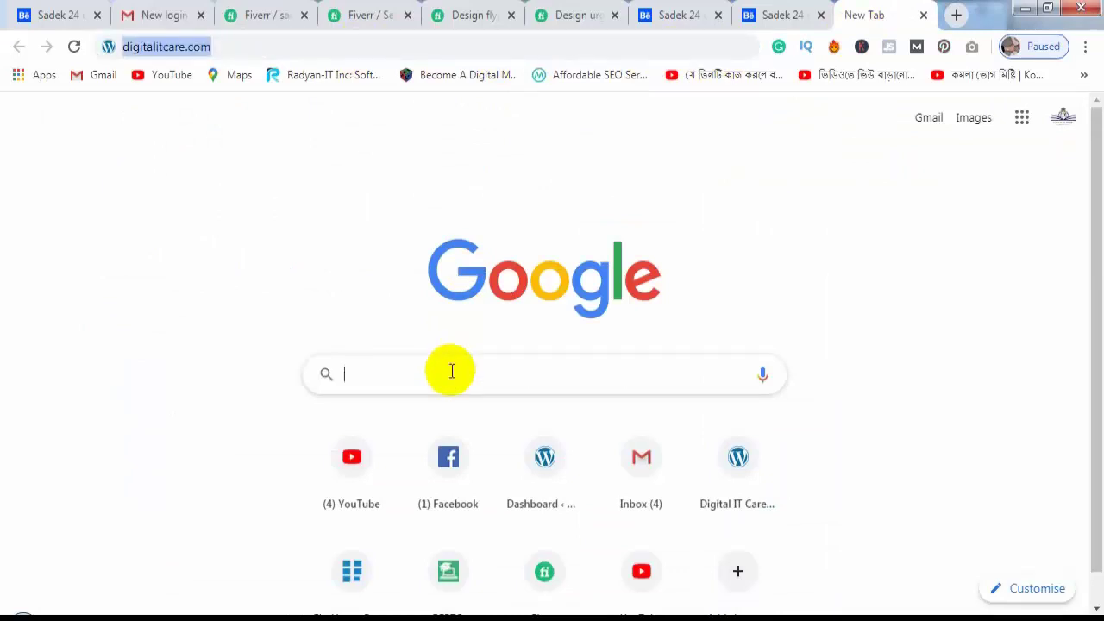
right_click(184, 47)
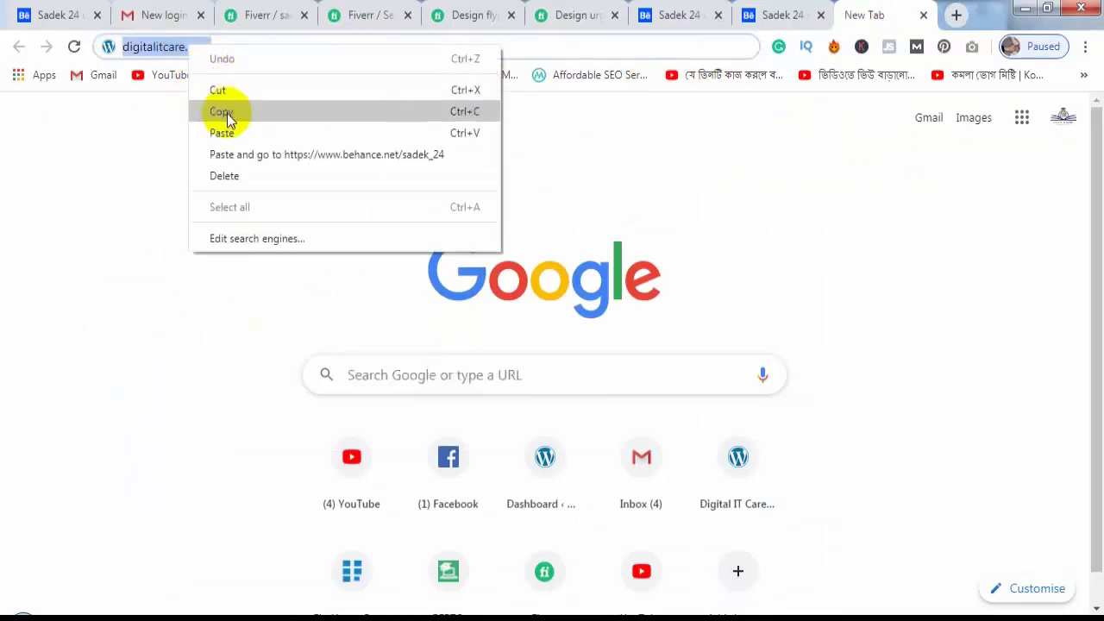
left_click(226, 112)
Paste digitalitcare.com over the Behance link on the 'My previous work' line.
left_click(373, 14)
left_click(289, 15)
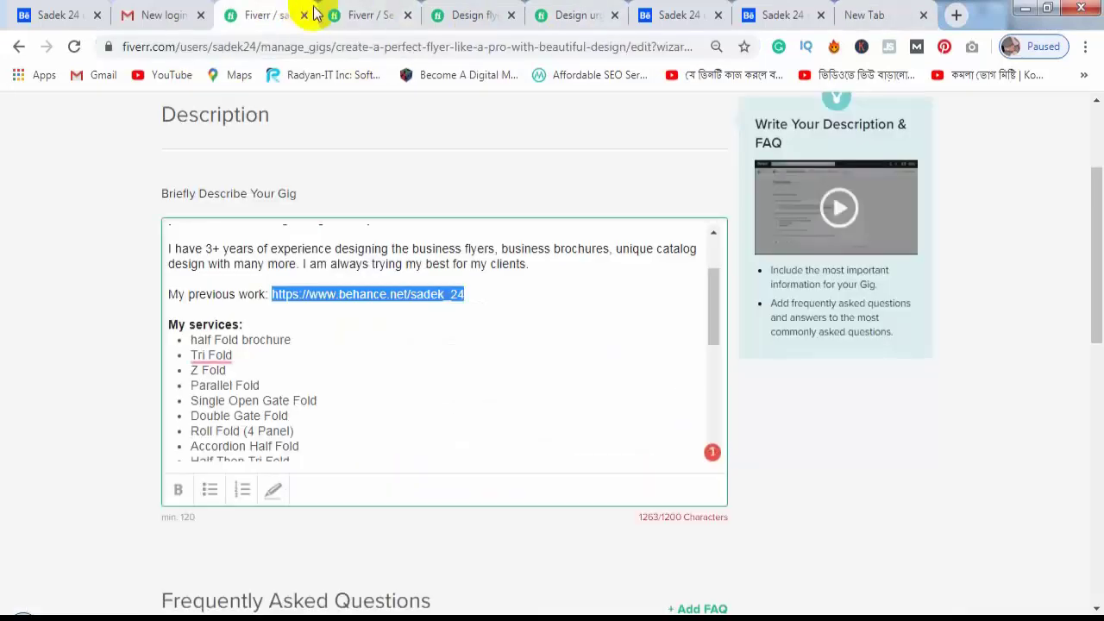
left_click(414, 301)
left_click_drag(499, 294, 270, 296)
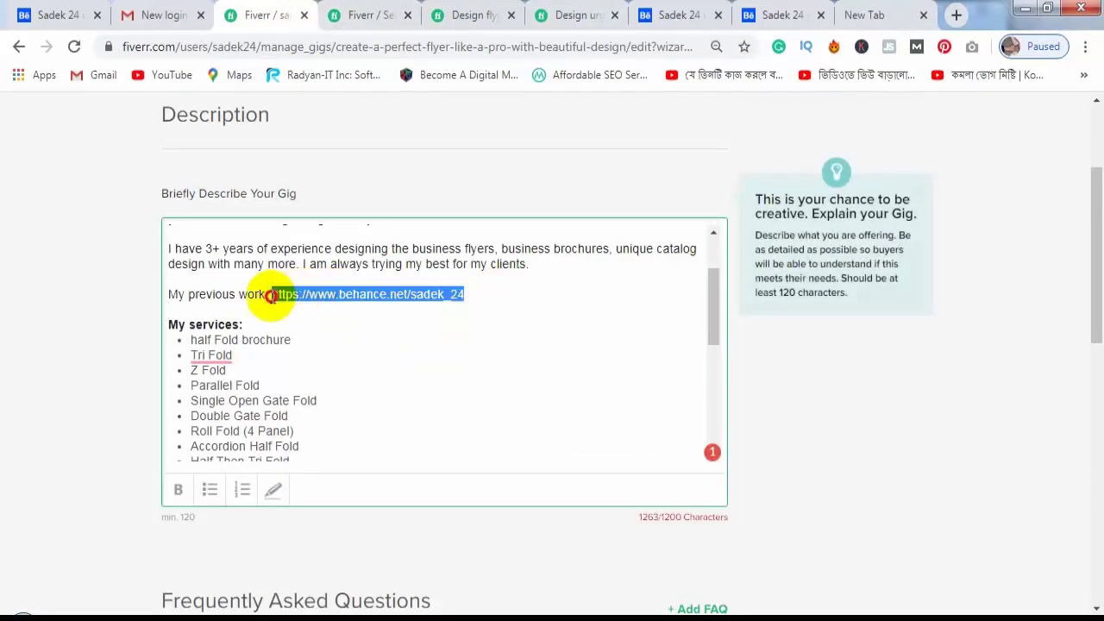
key("ctrl+v")
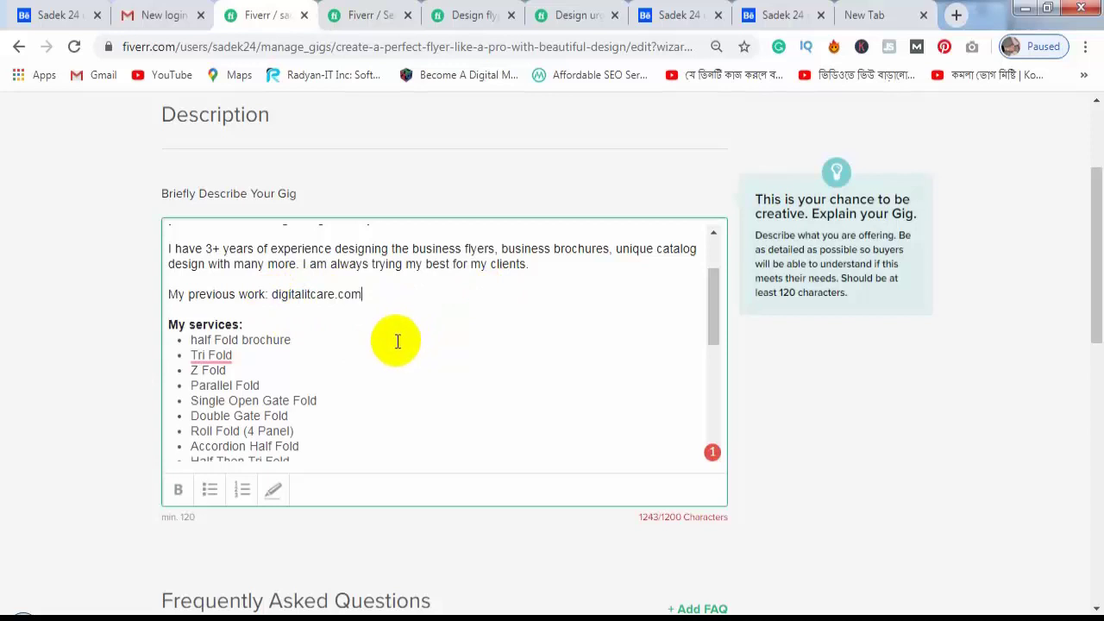
left_click(272, 294)
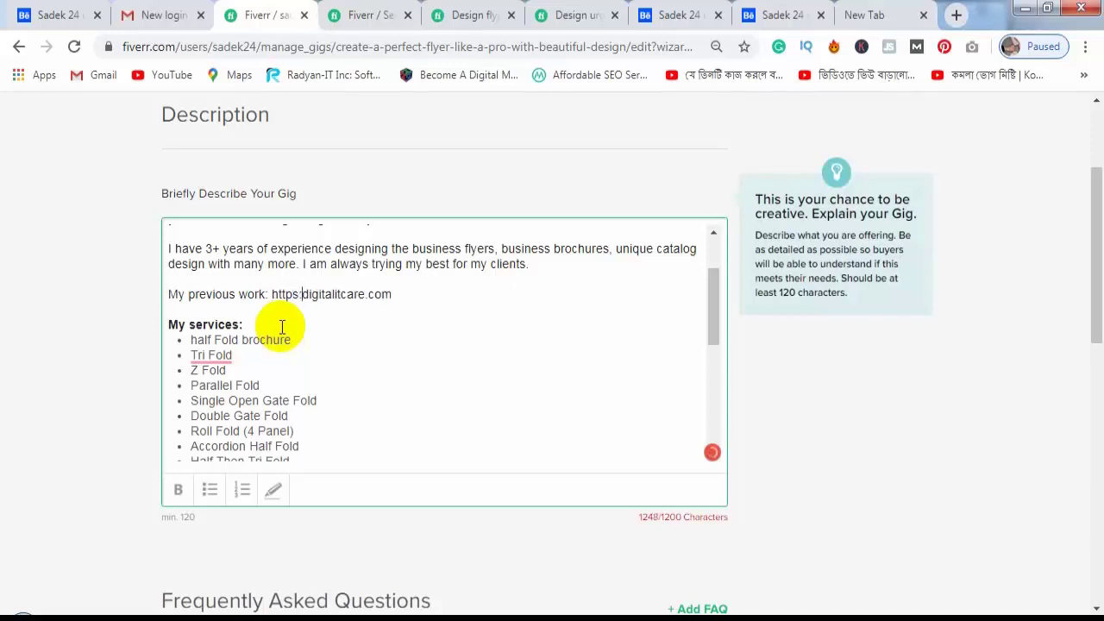
left_click(477, 296)
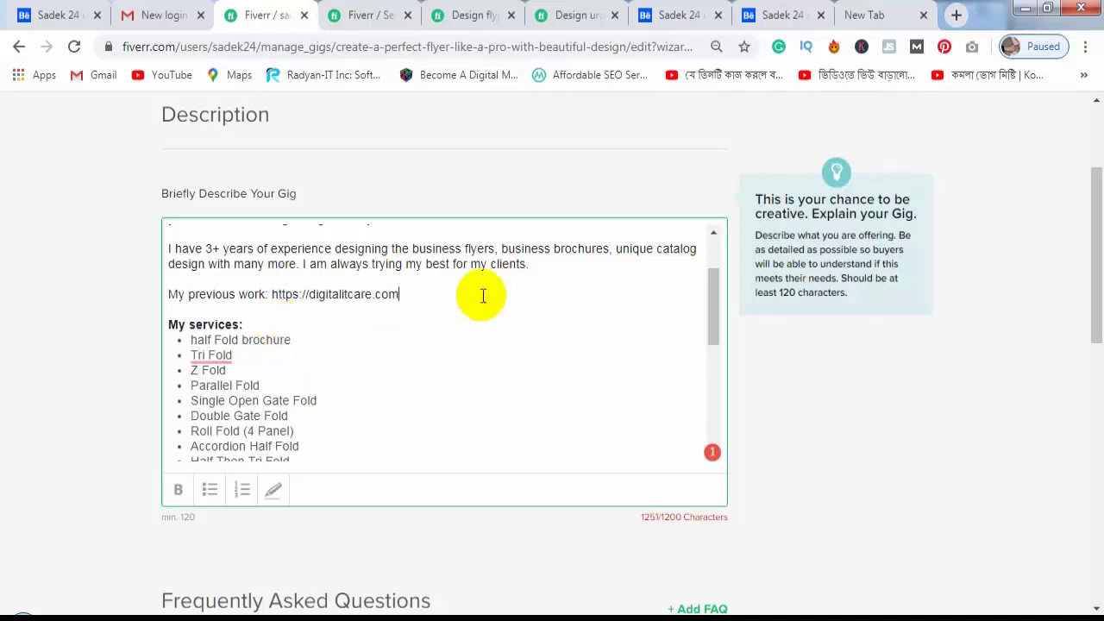
Accept Grammarly's Tri-Fold correction and select the Z Fold item for replacement.
scroll(333, 325, "down", 1)
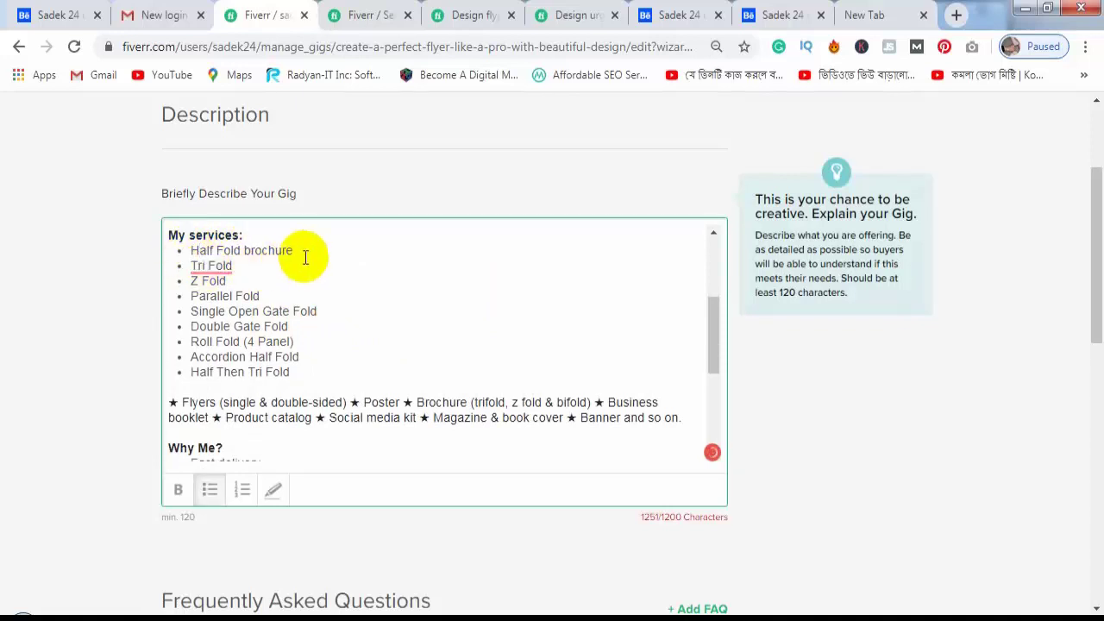
mouse_move(196, 268)
left_click(226, 299)
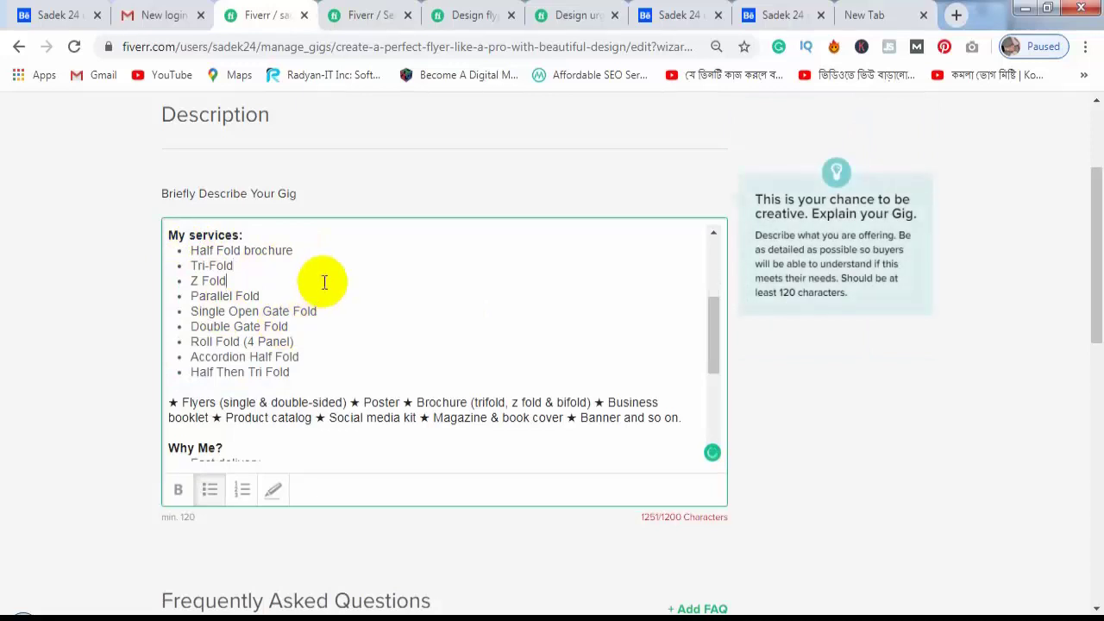
left_click(226, 280)
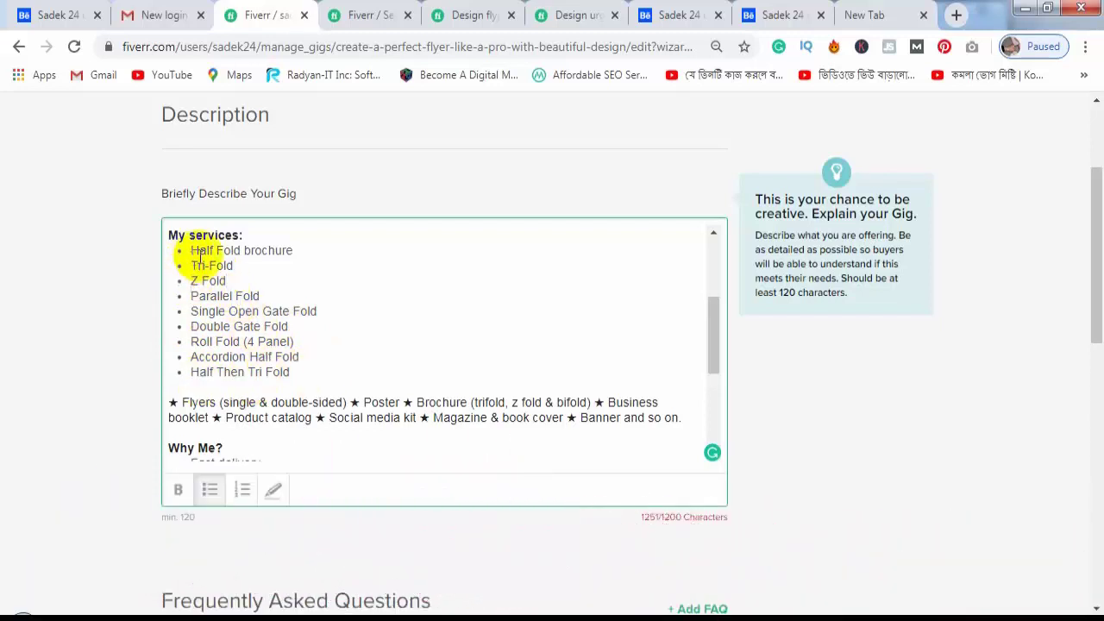
left_click(191, 280)
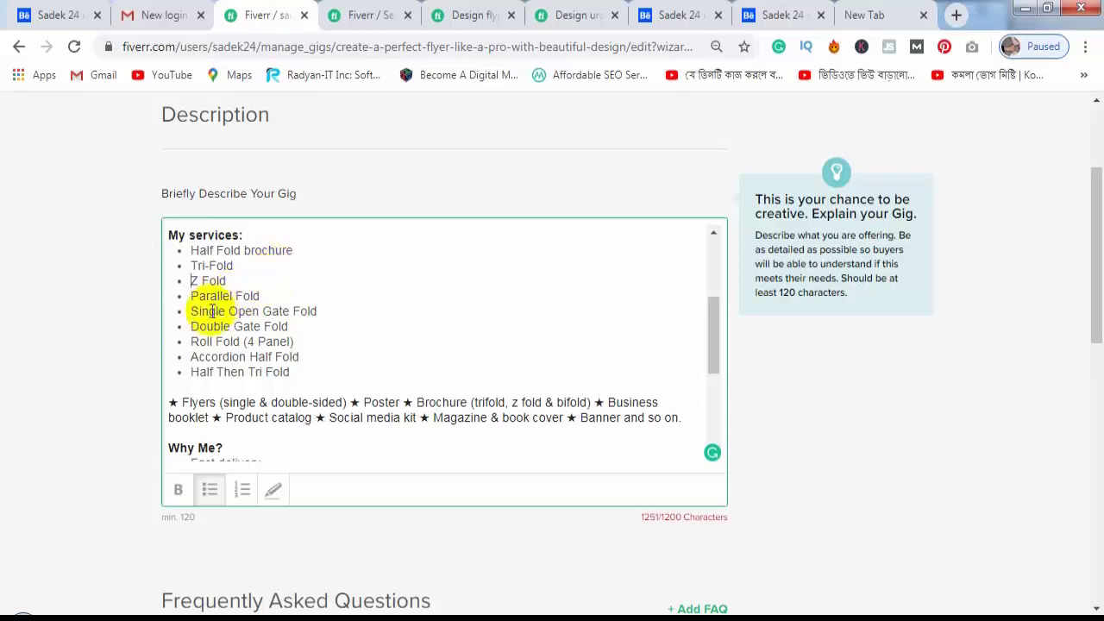
left_click_drag(192, 280, 259, 285)
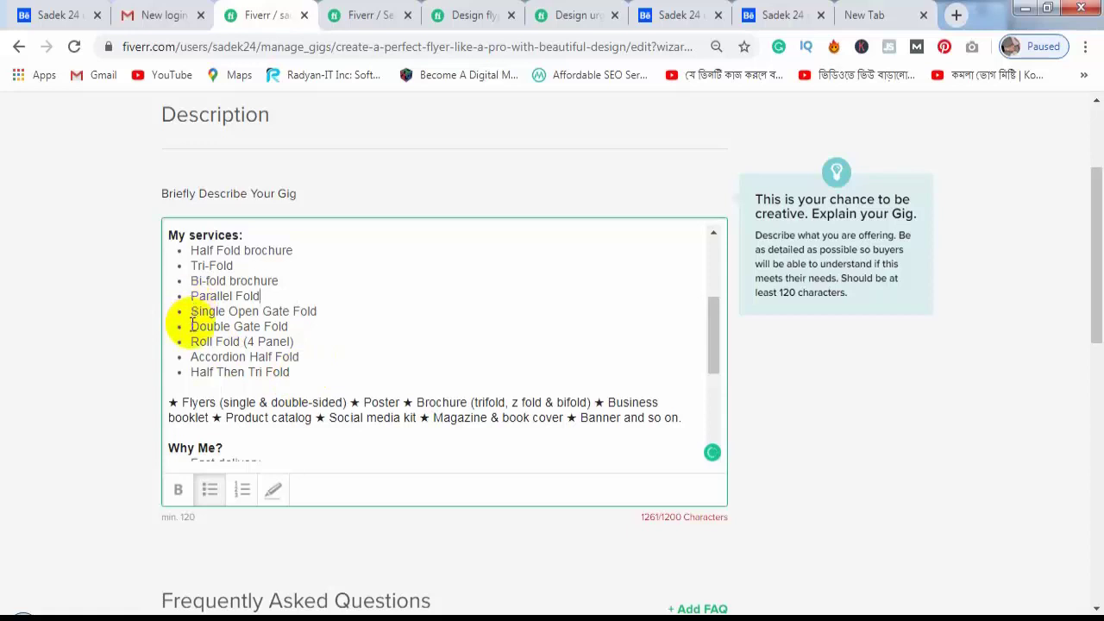
Delete the service items from Parallel Fold through Half Then Tri Fold.
left_click(312, 329)
left_click(274, 295)
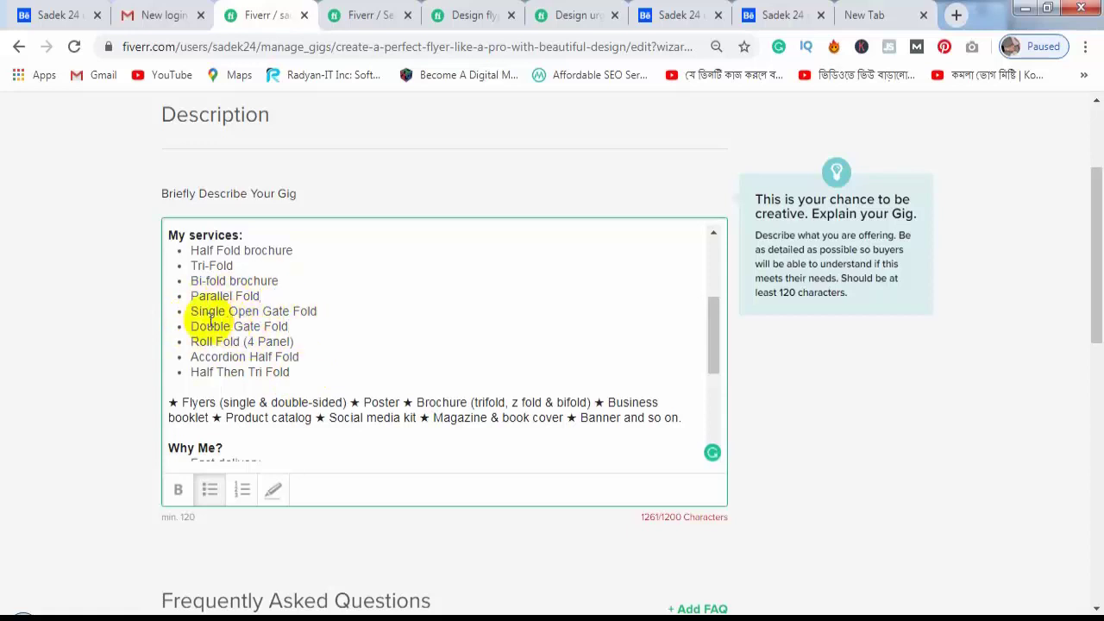
left_click_drag(189, 296, 339, 374)
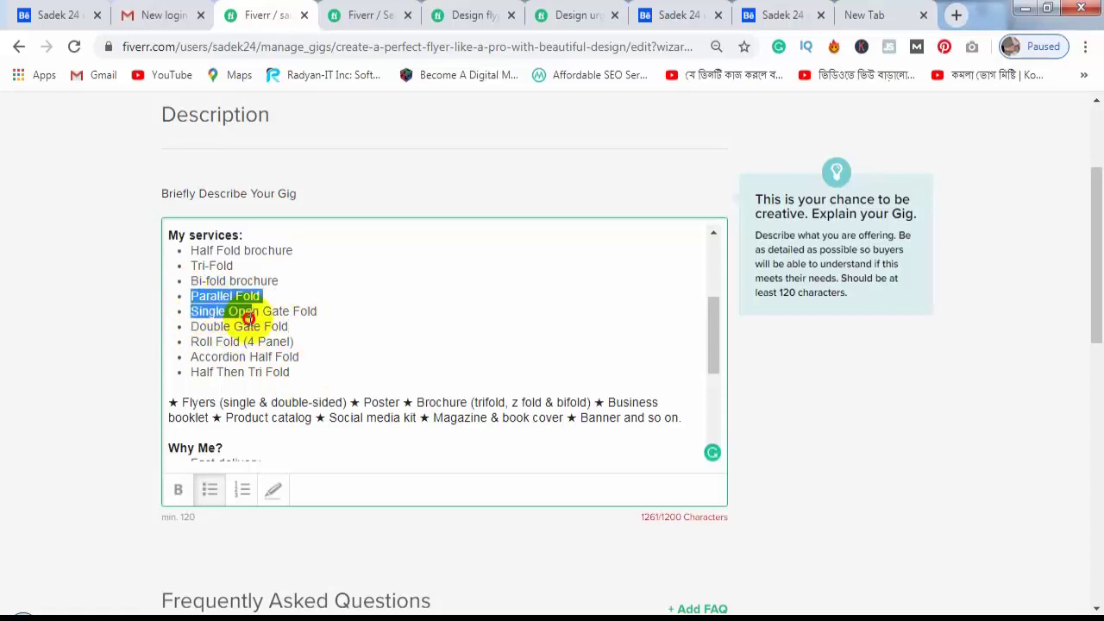
key("BackSpace")
type("And Client's")
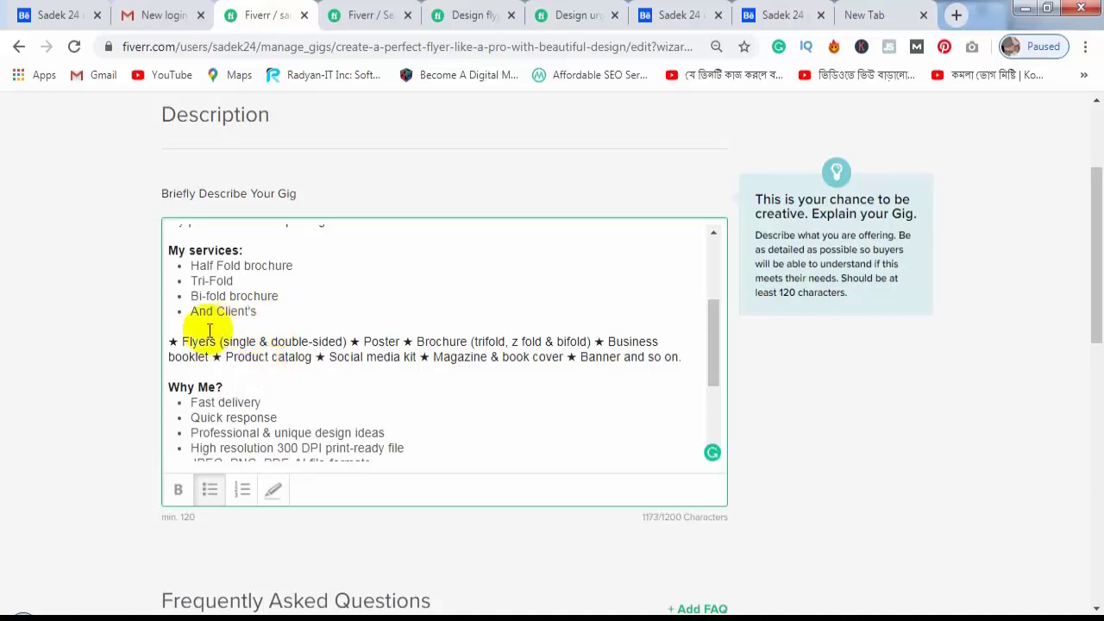
Reword the last service item to 'As per clients require'.
left_click_drag(259, 311, 196, 316)
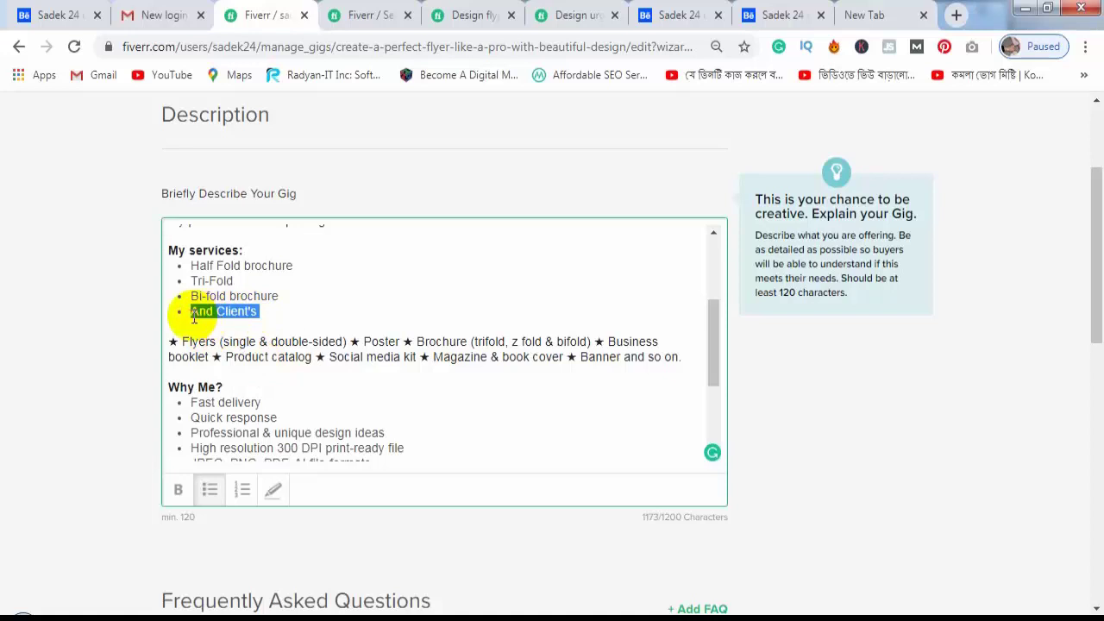
type("As percl")
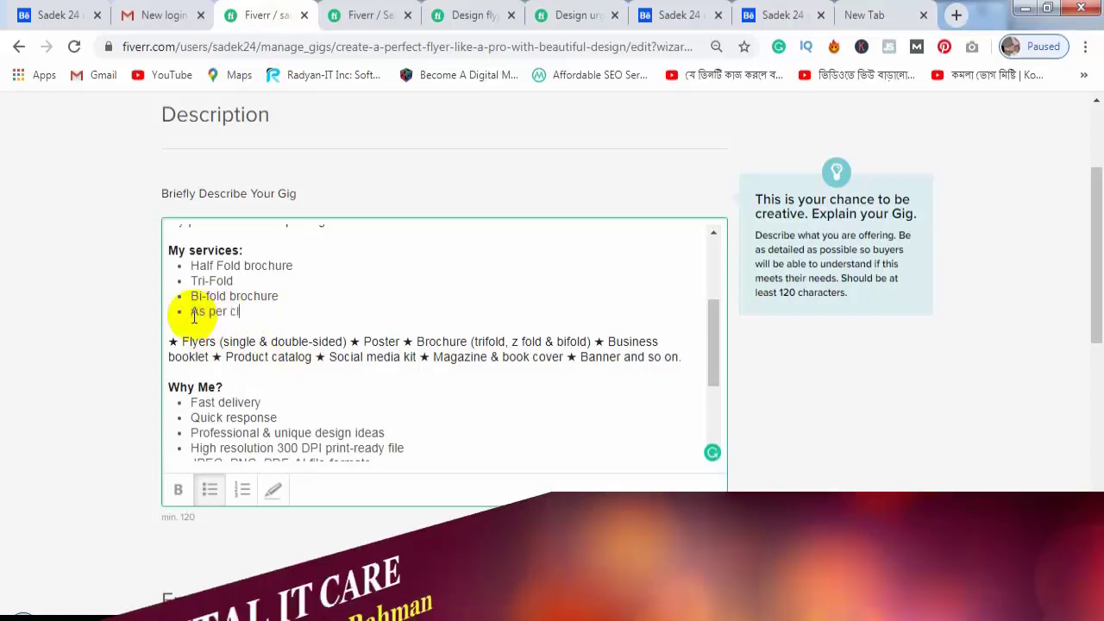
type("ients")
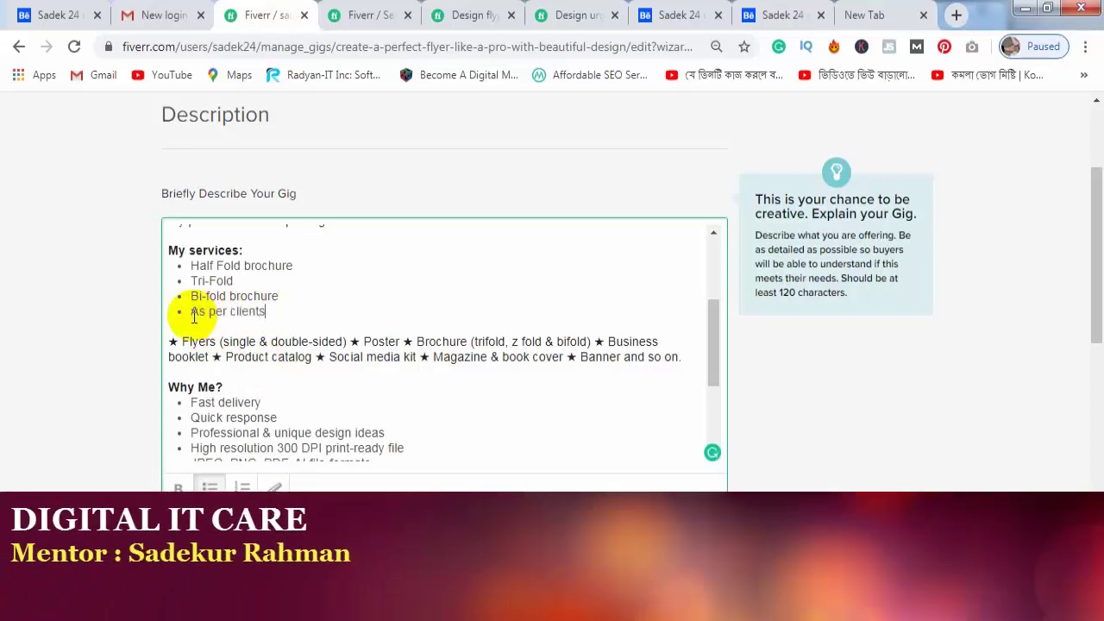
type(" require")
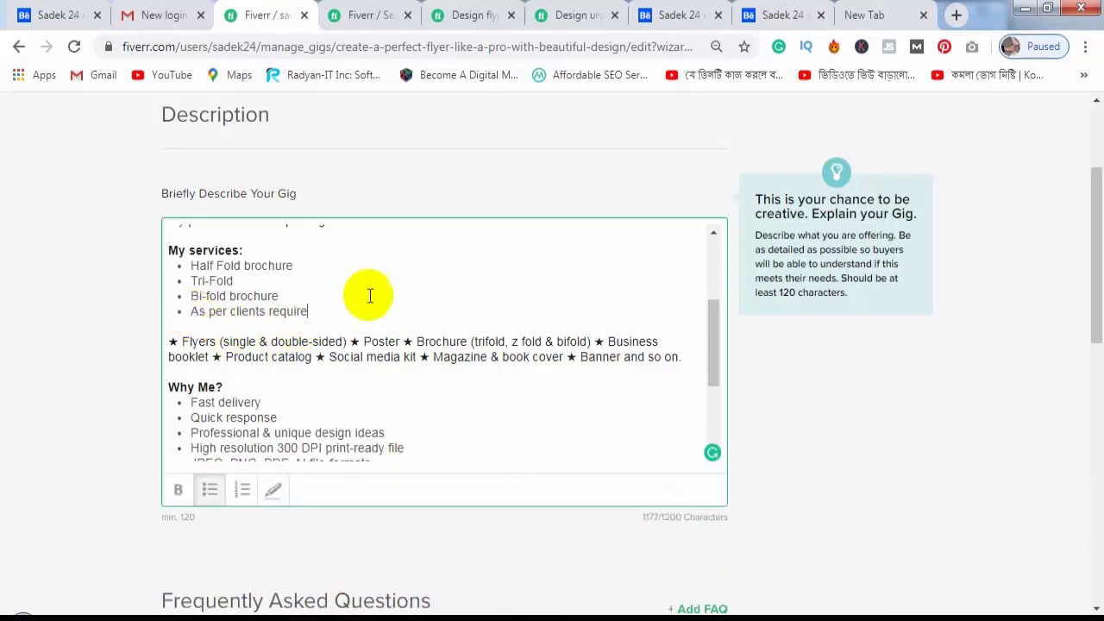
left_click(237, 282)
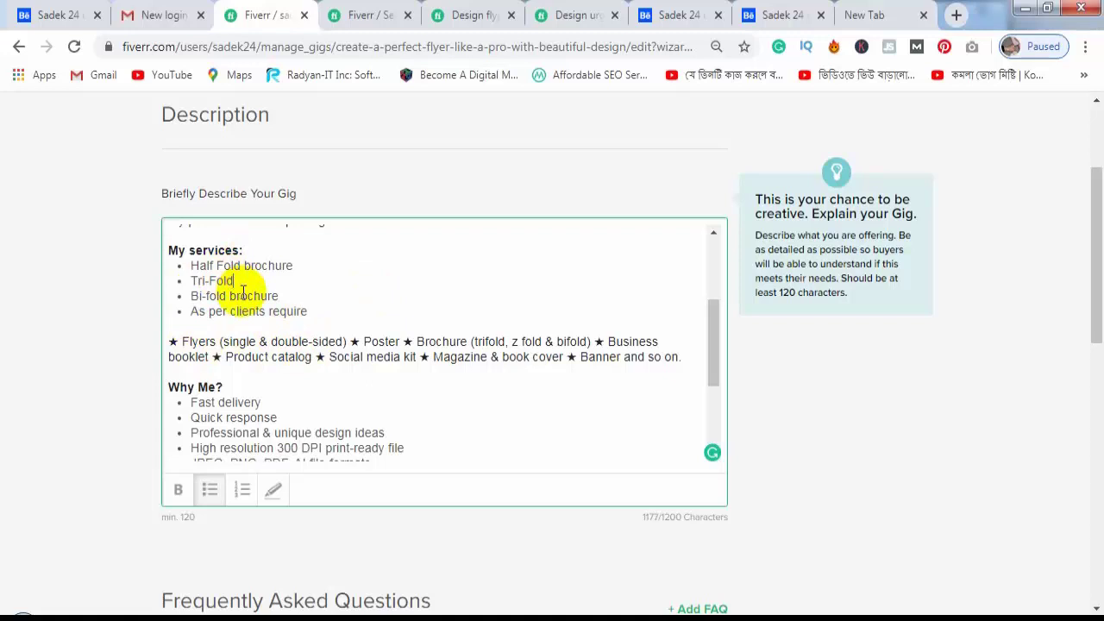
left_click(328, 313)
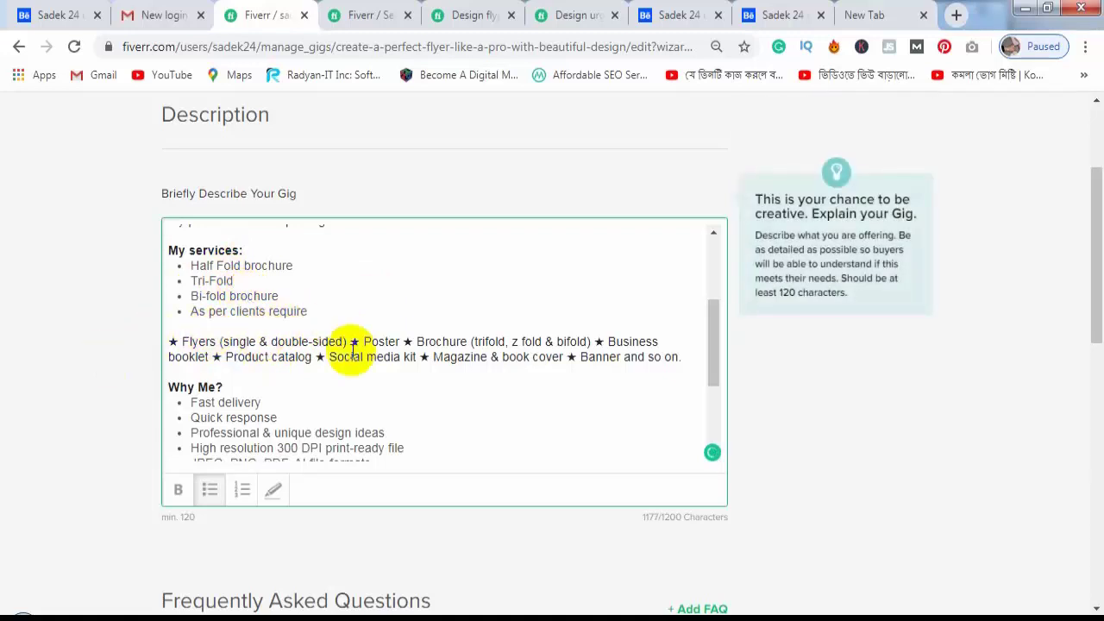
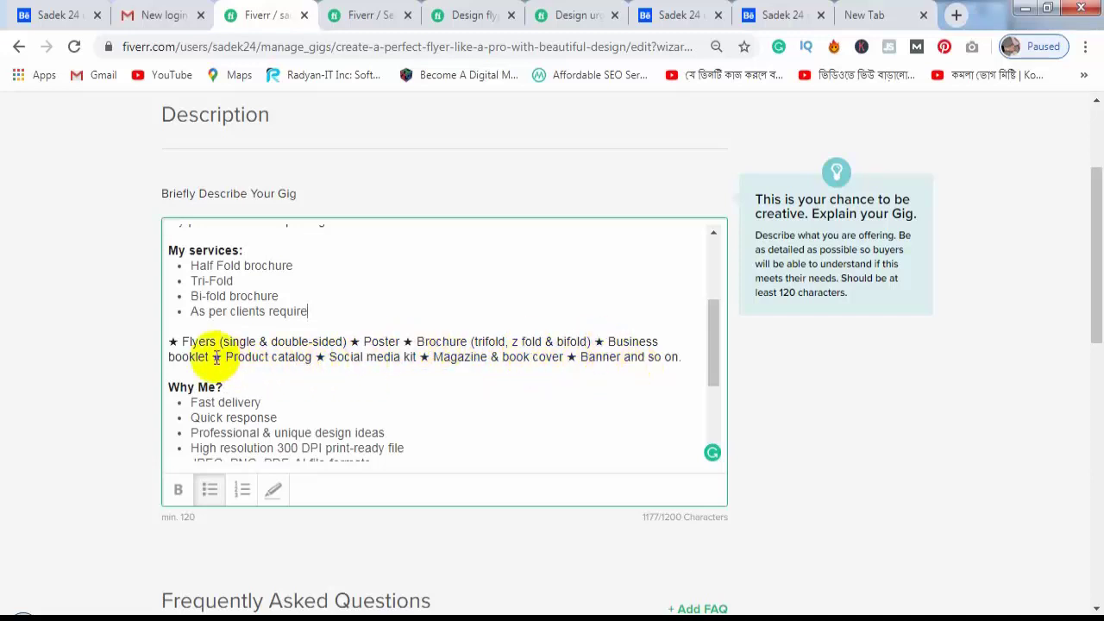
Remove Product catalog, Social media kit and Magazine & book cover from the services list.
left_click_drag(213, 358, 559, 363)
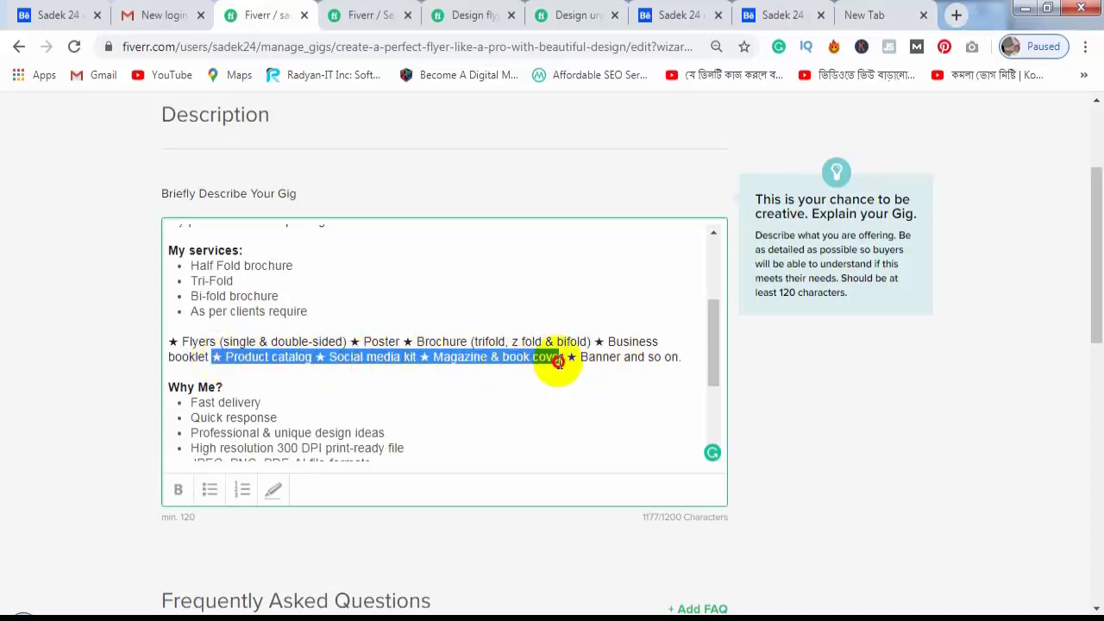
key("BackSpace")
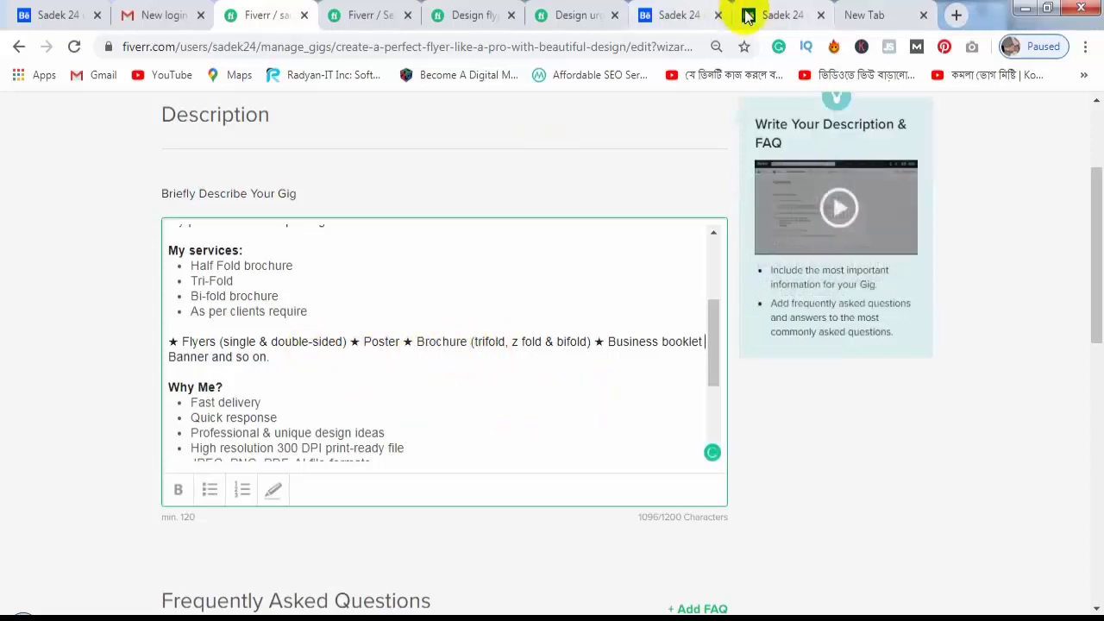
left_click(389, 382)
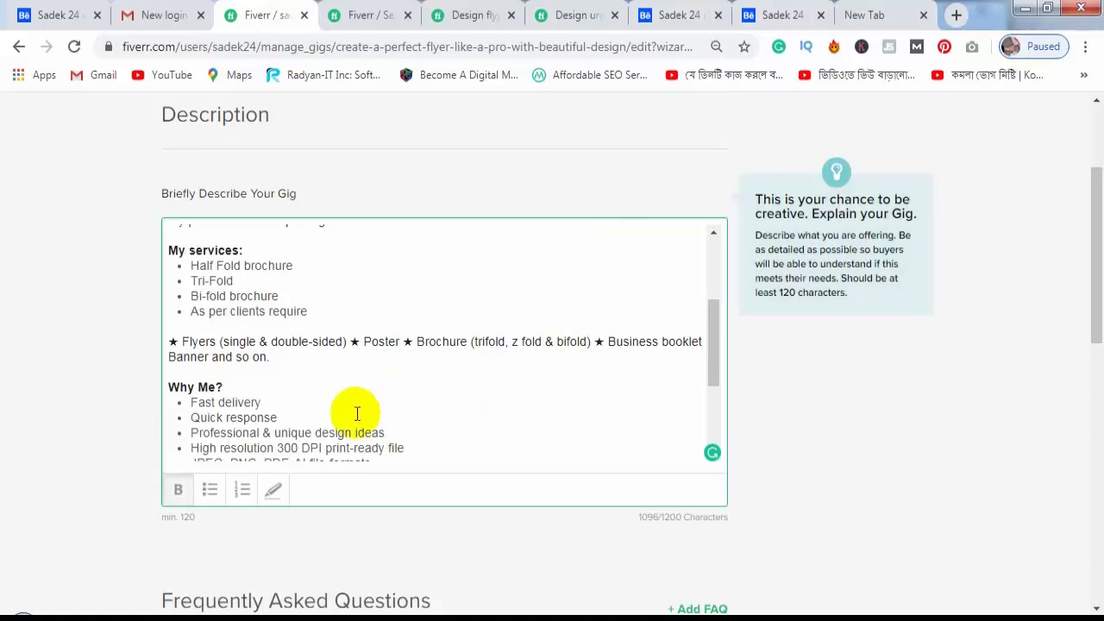
left_click(291, 354)
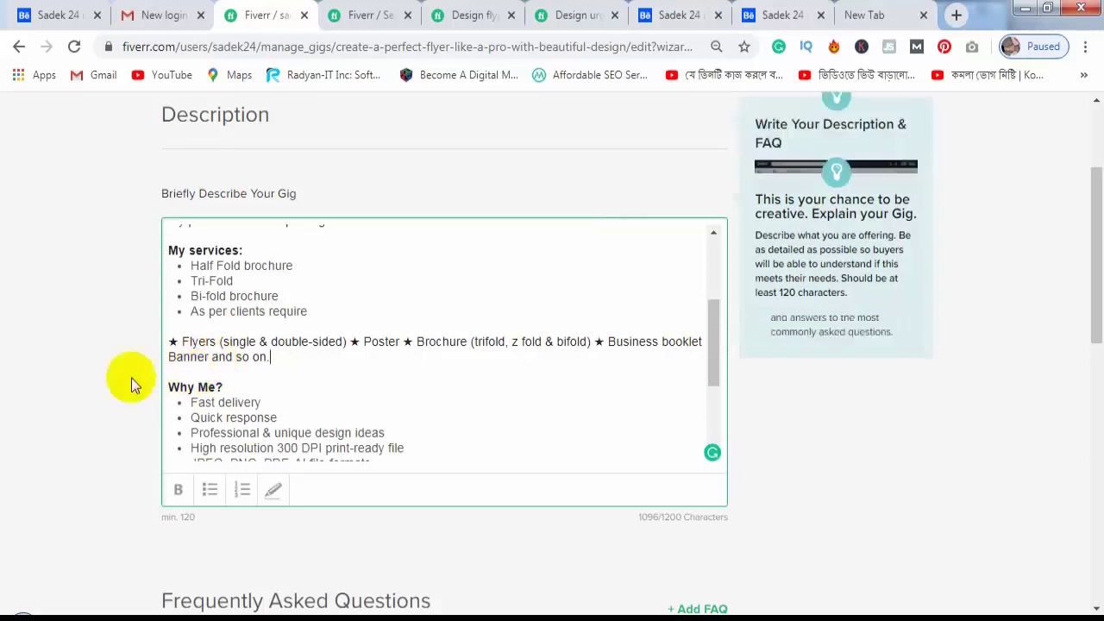
Clear the stray star selection and begin selecting the Fast delivery bullet.
left_click_drag(178, 344, 162, 343)
left_click(280, 398)
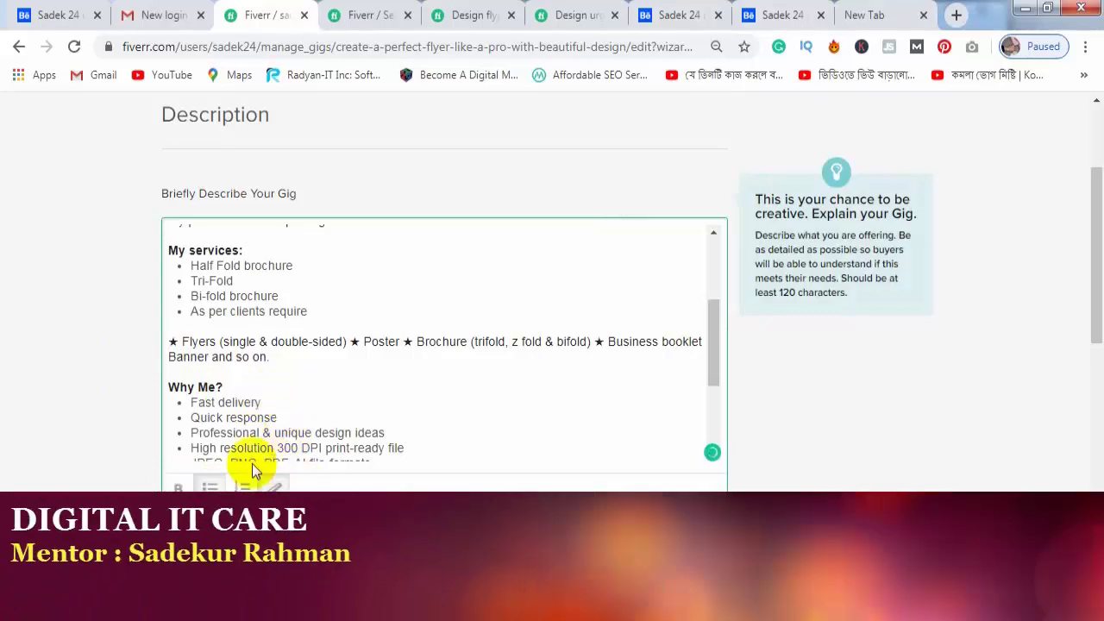
left_click_drag(262, 402, 211, 403)
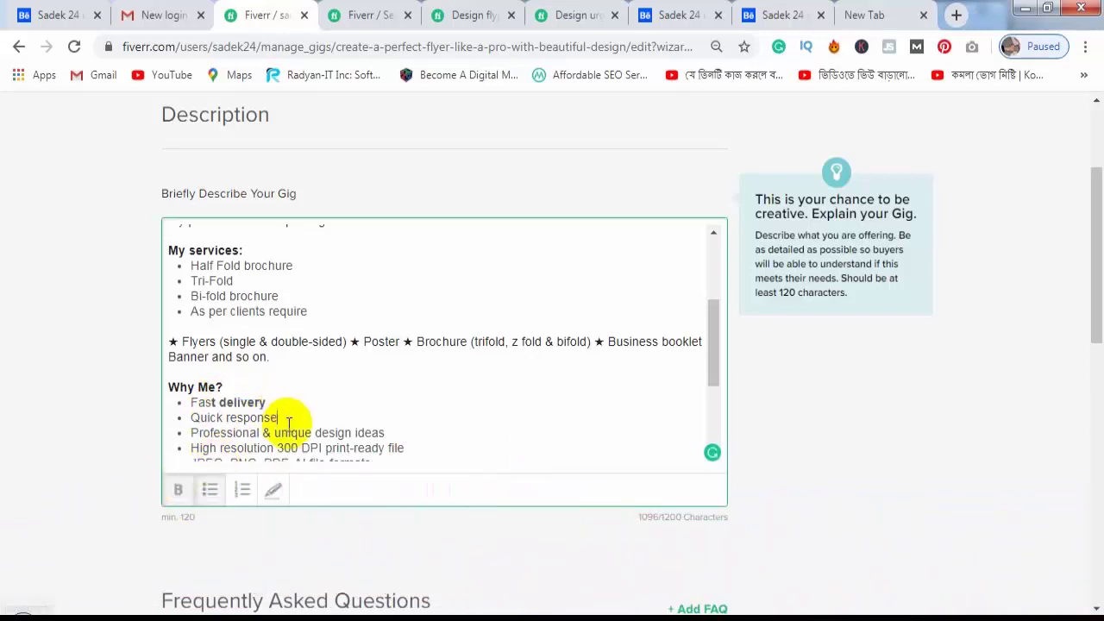
Bold Fast delivery, add a blank line under the Why Me? heading, and select that heading.
left_click_drag(267, 403, 185, 406)
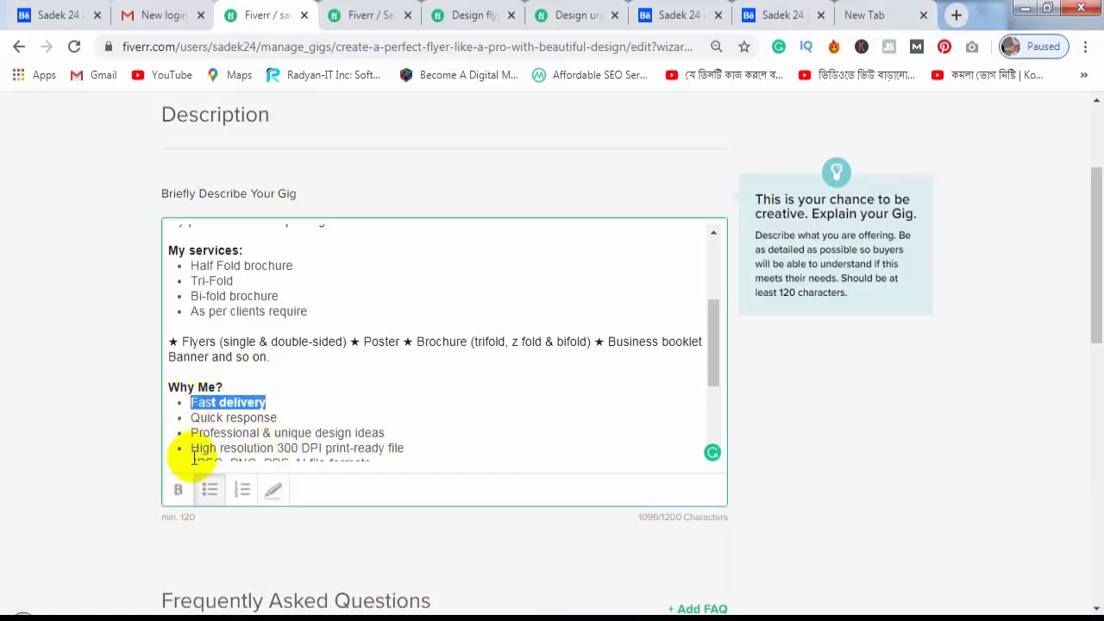
left_click(176, 492)
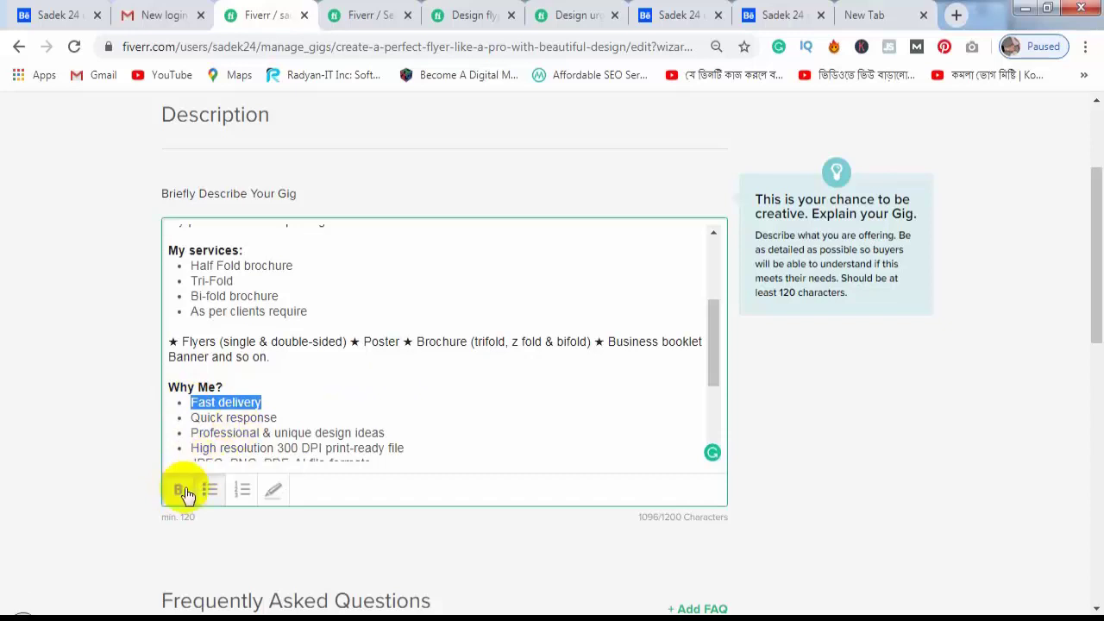
left_click(337, 399)
left_click(239, 387)
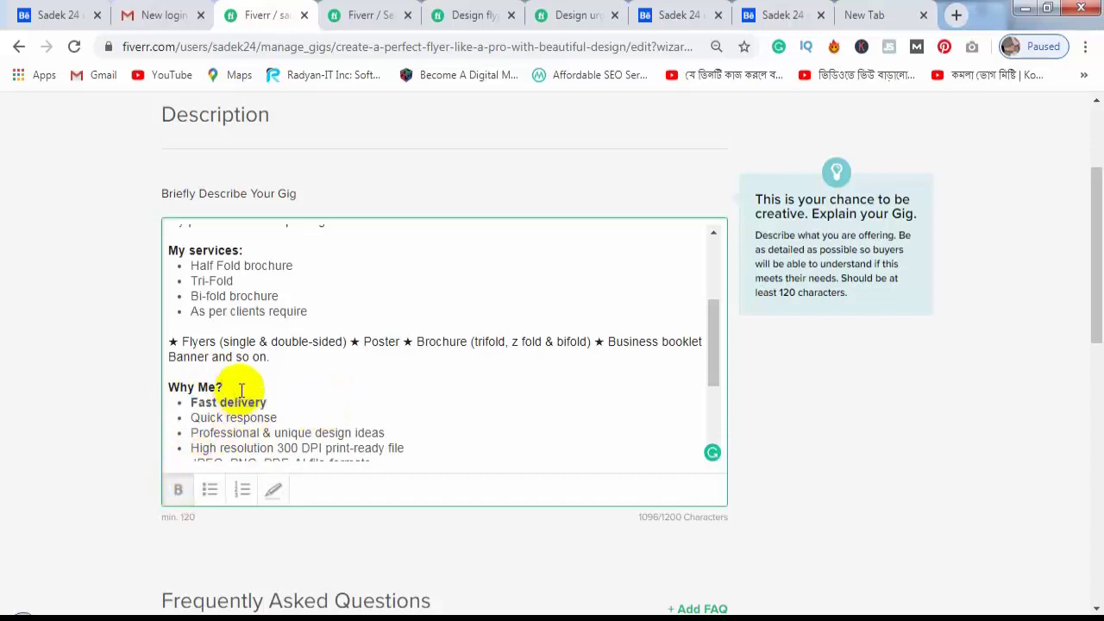
key("Return")
triple_click(200, 379)
type("Choose")
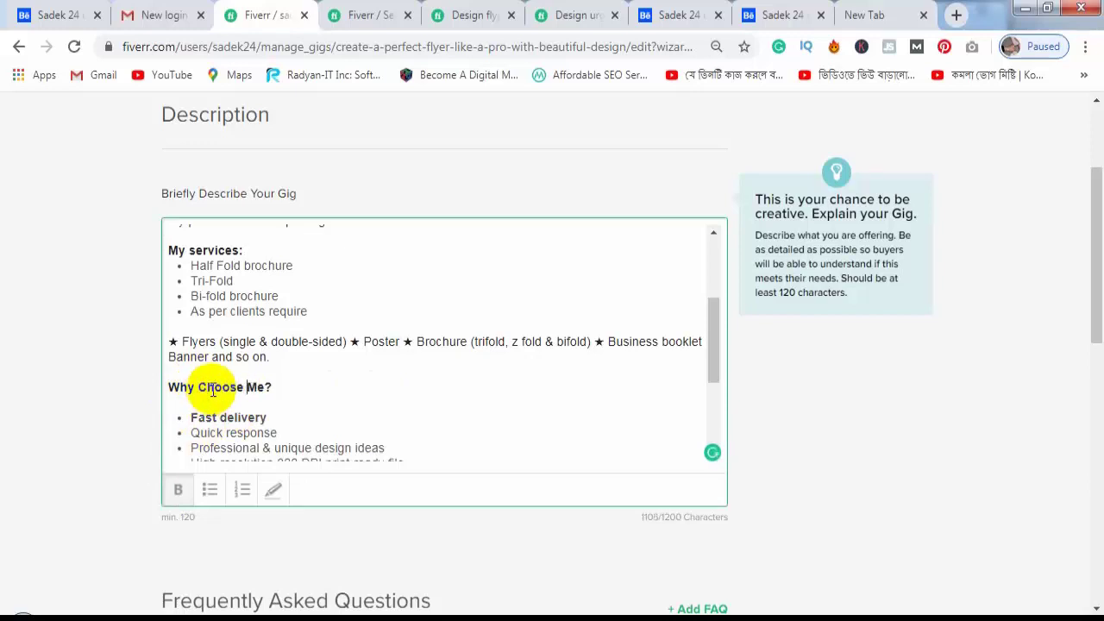
scroll(258, 371, "down", 2)
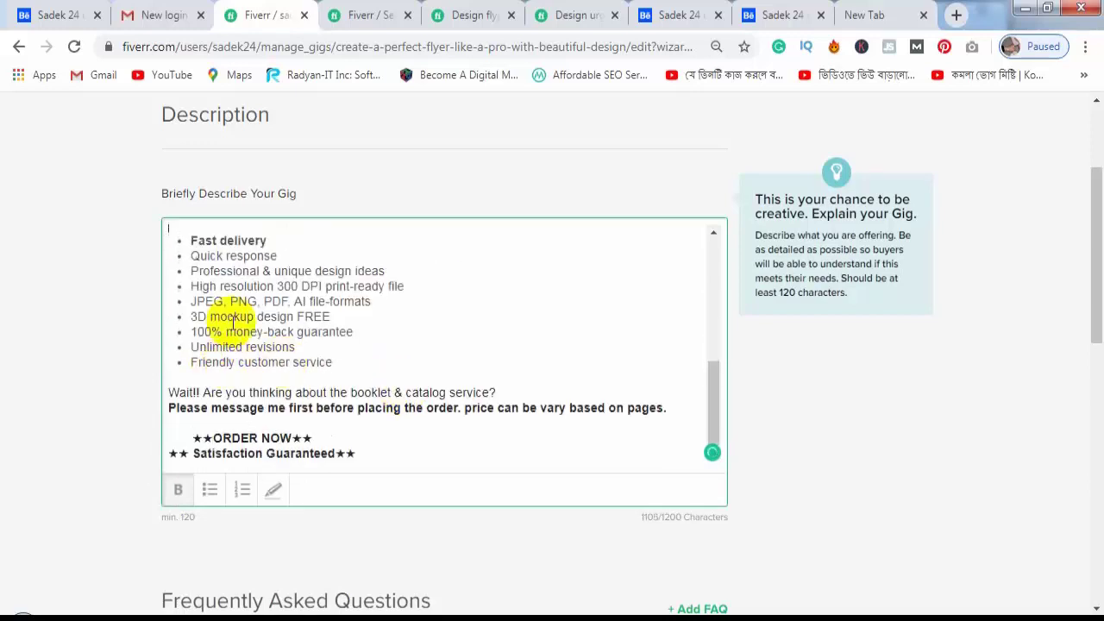
scroll(233, 321, "up", 2)
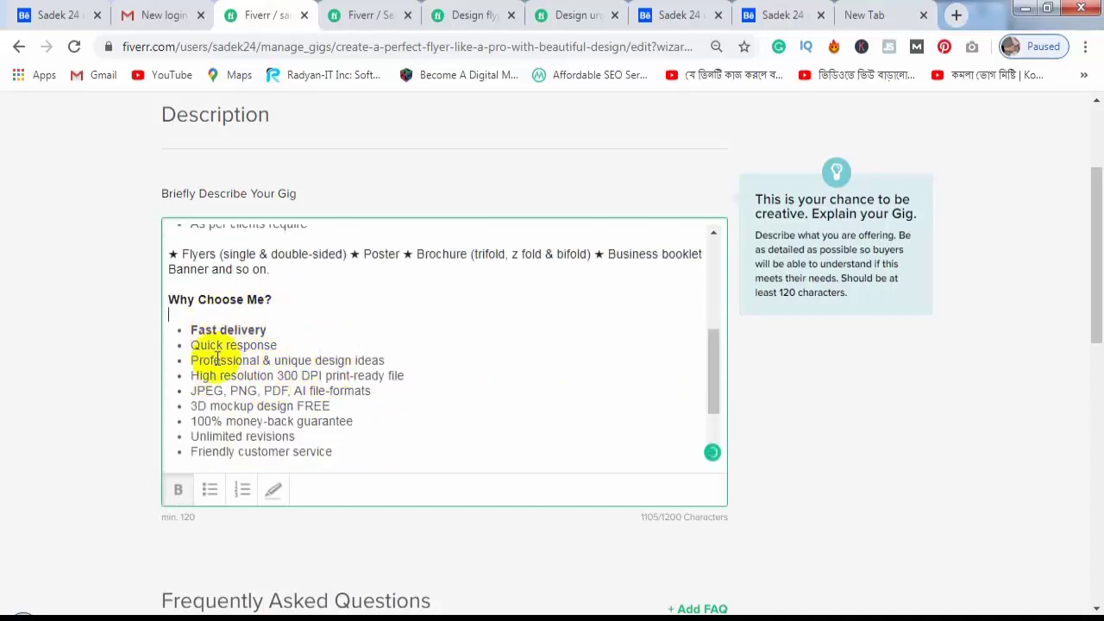
Bold the Quick response and 100% money-back guarantee bullets.
left_click_drag(279, 346, 191, 346)
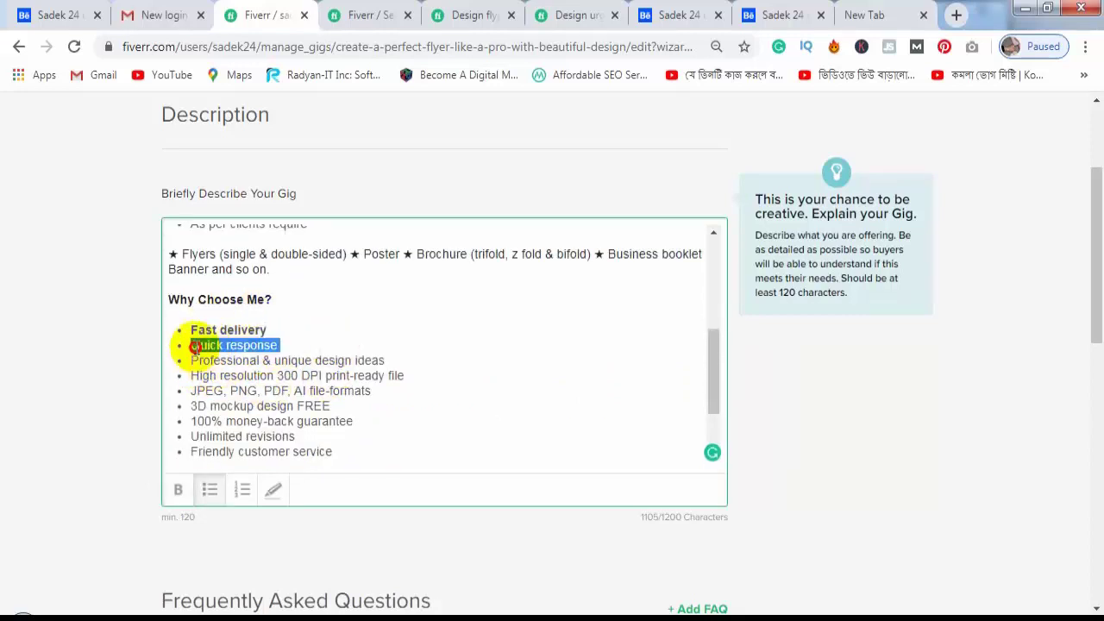
left_click(170, 498)
left_click(357, 365)
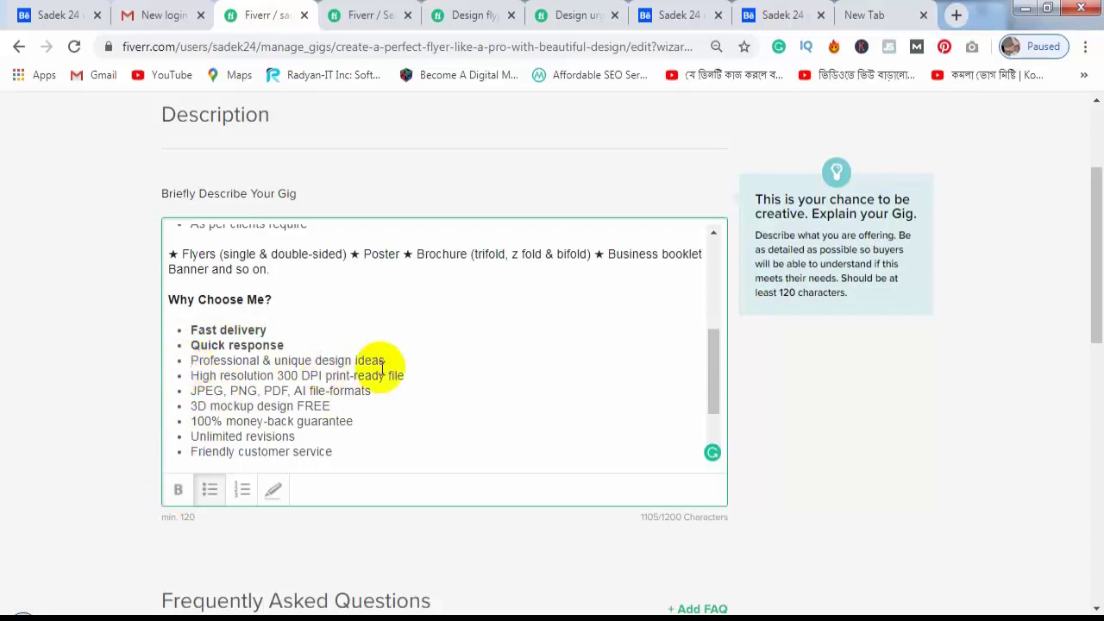
left_click(297, 345)
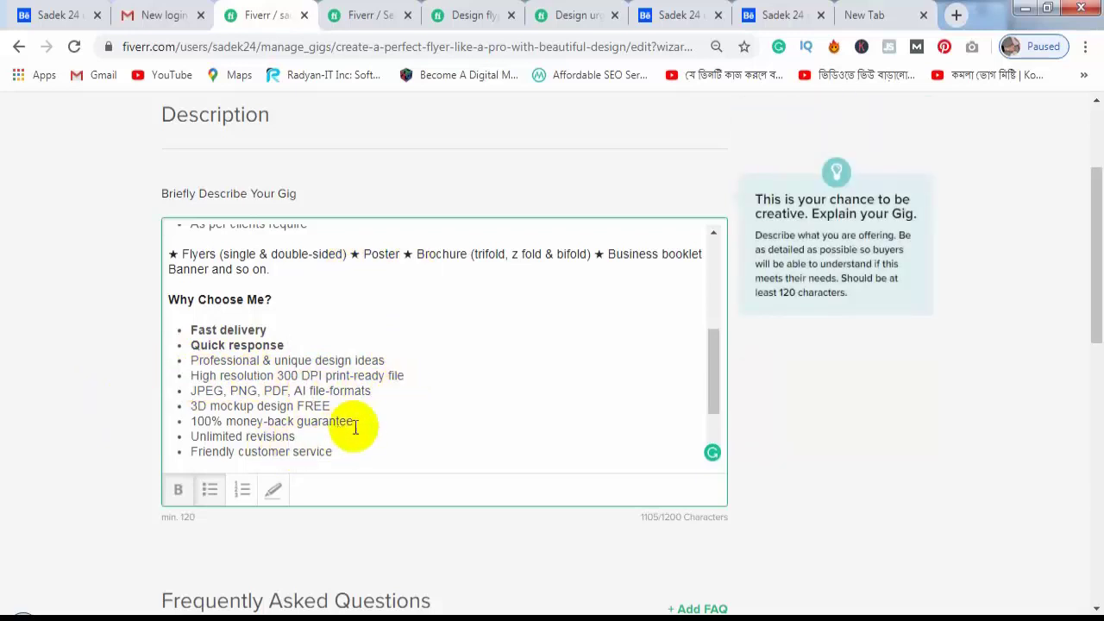
left_click_drag(355, 421, 195, 420)
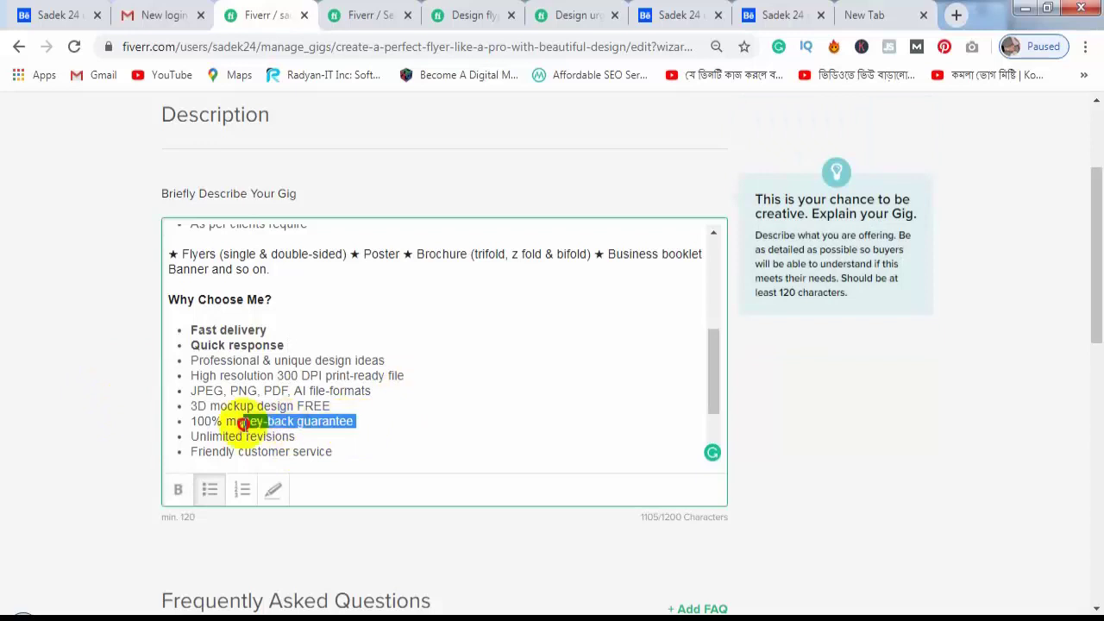
left_click(177, 489)
left_click(469, 416)
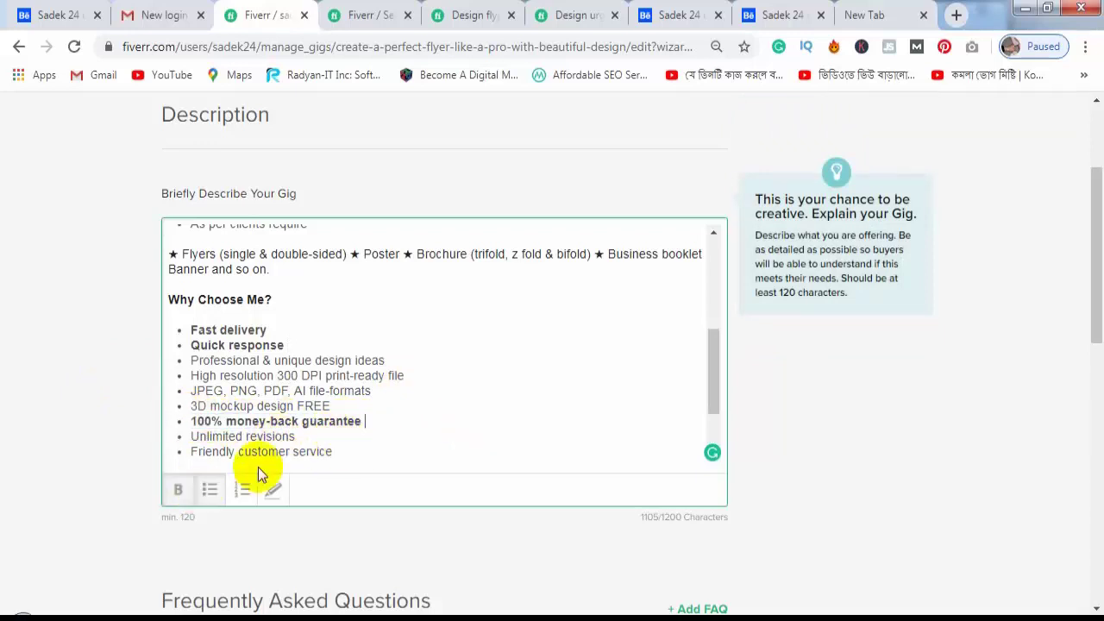
Change 'Friendly customer service' to 'Friendly customer services'.
scroll(370, 455, "down", 1)
scroll(358, 423, "down", 1)
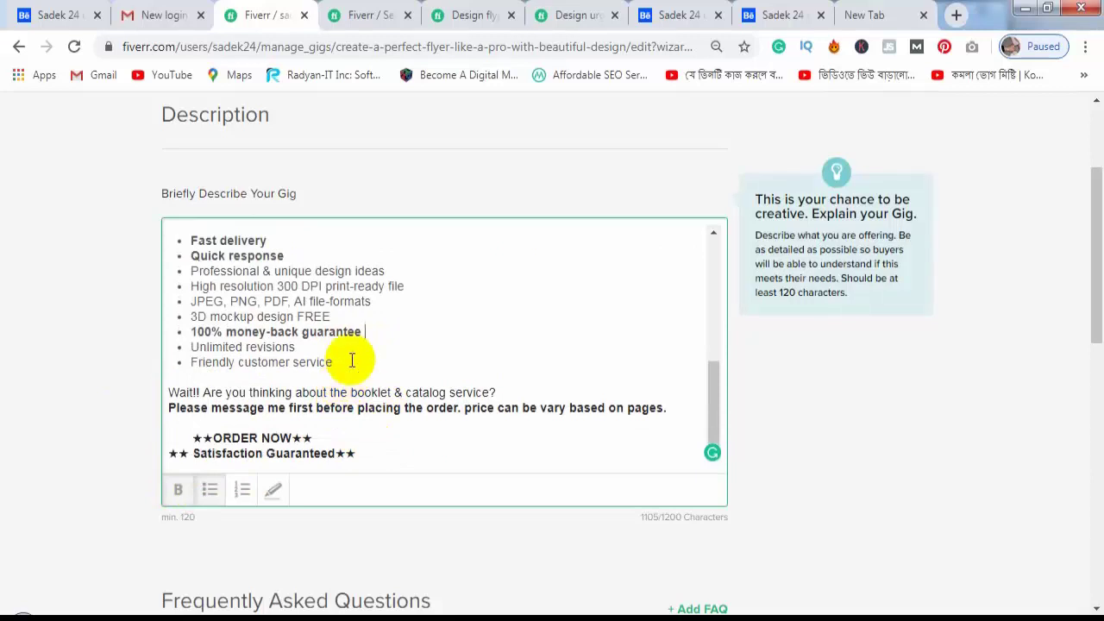
left_click(334, 363)
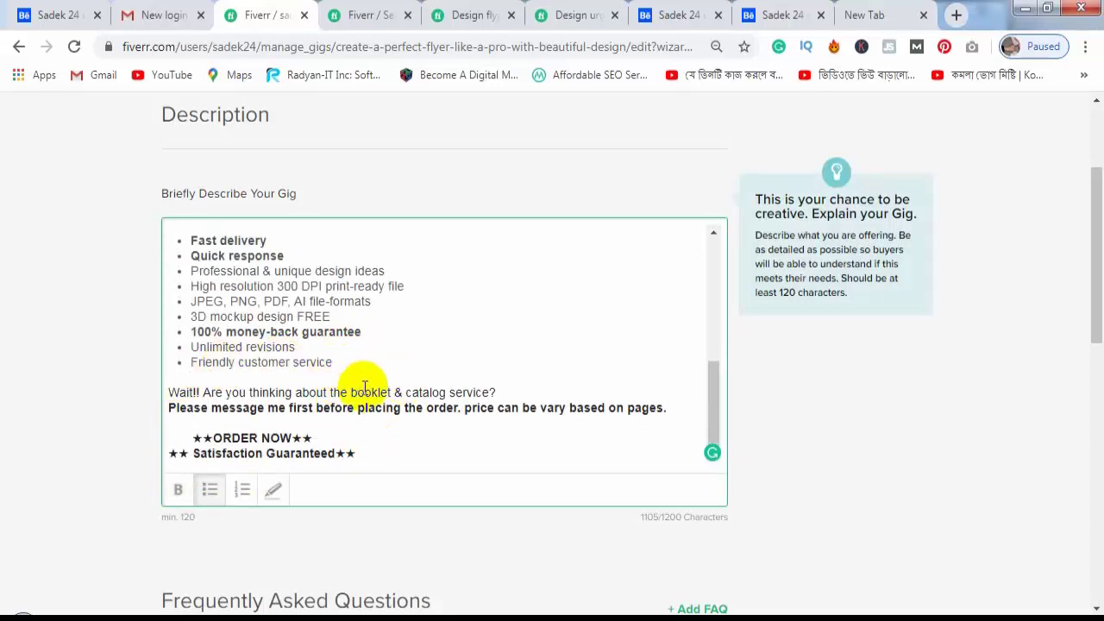
type("s")
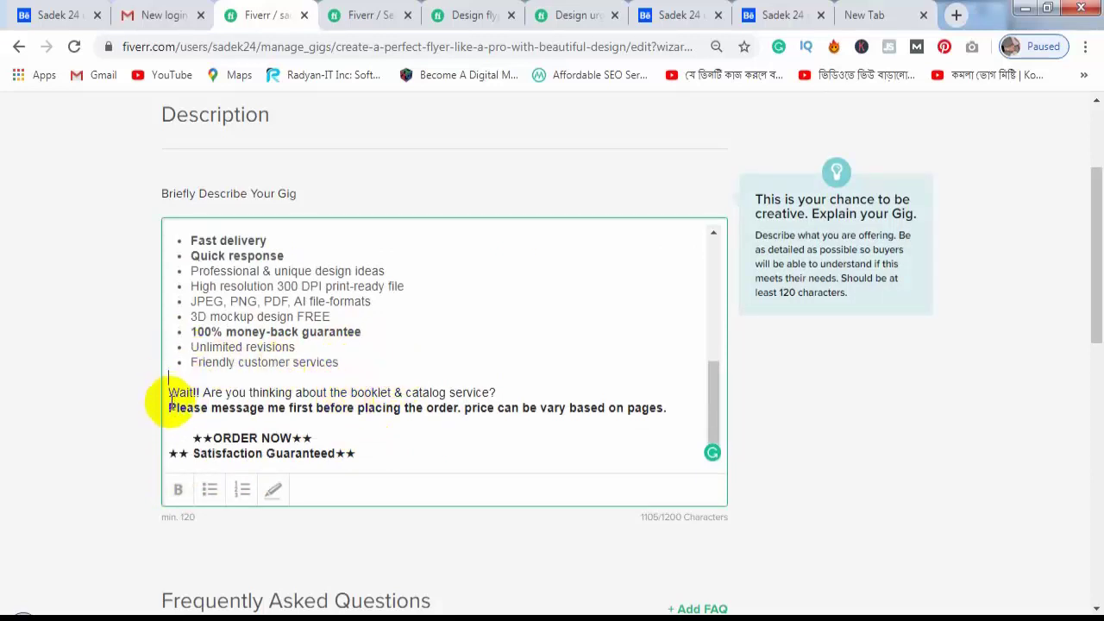
left_click(169, 380)
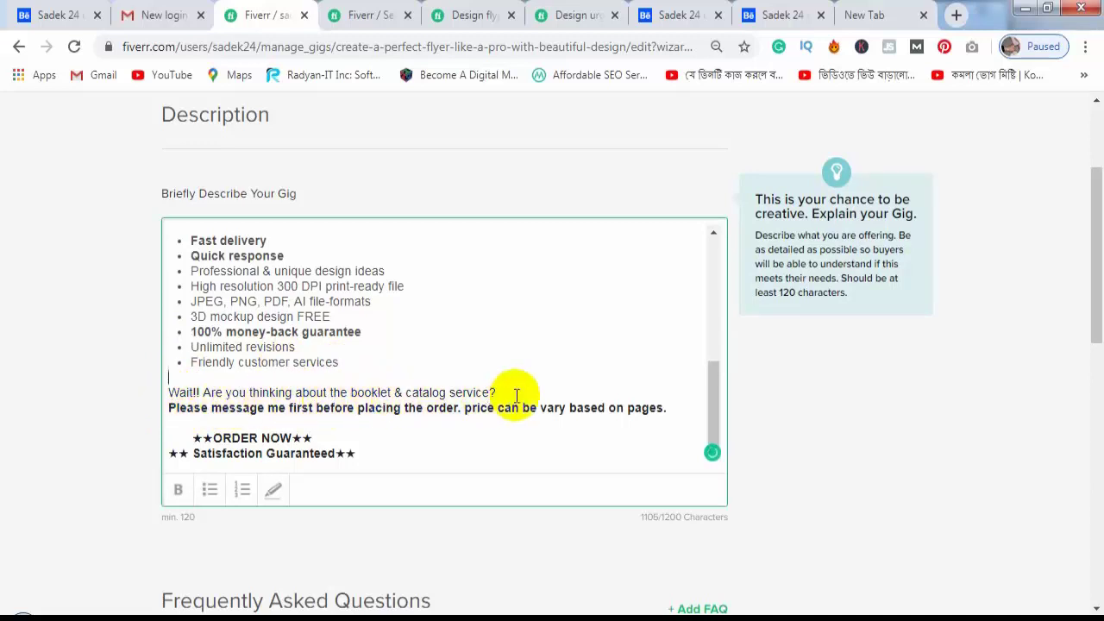
scroll(506, 386, "down", 1)
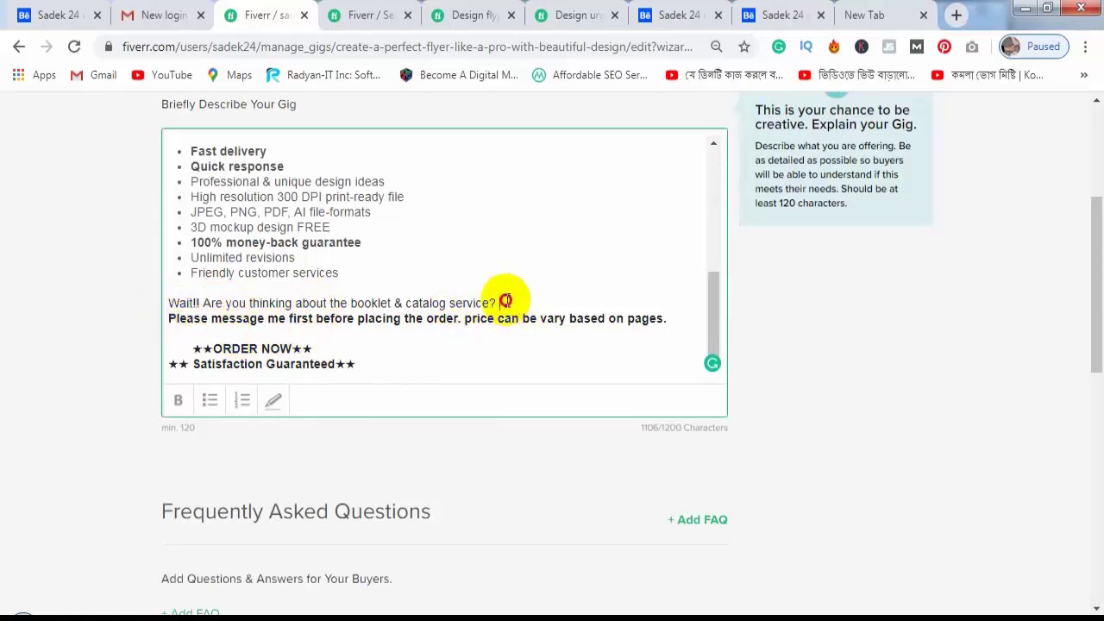
Delete the Wait!! booklet and catalog question line and its leftover blank line.
left_click_drag(501, 304, 155, 309)
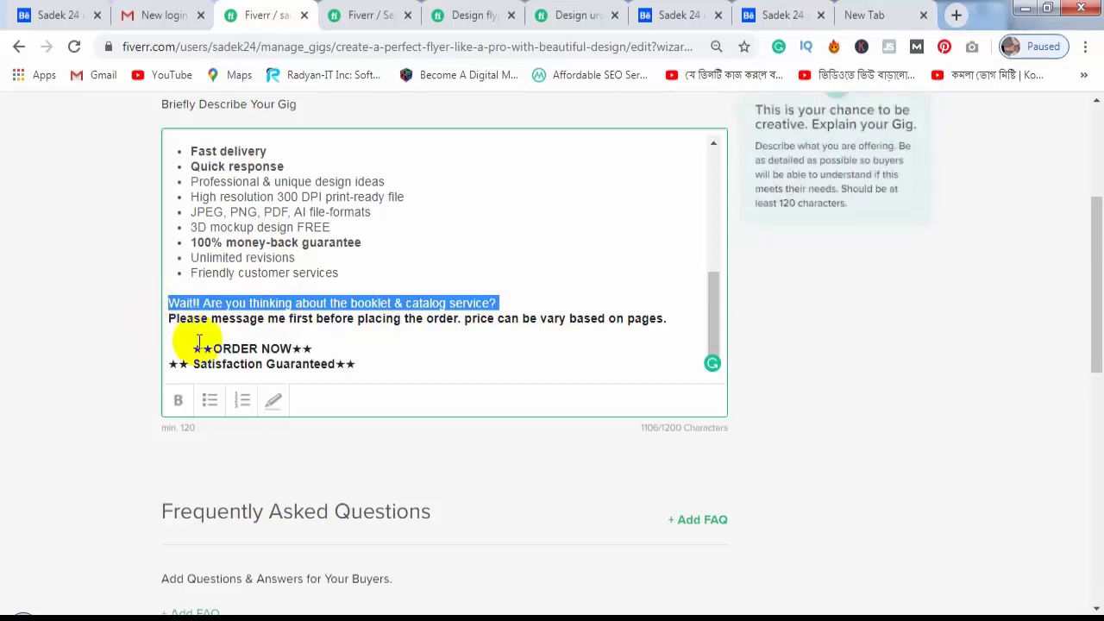
key("BackSpace")
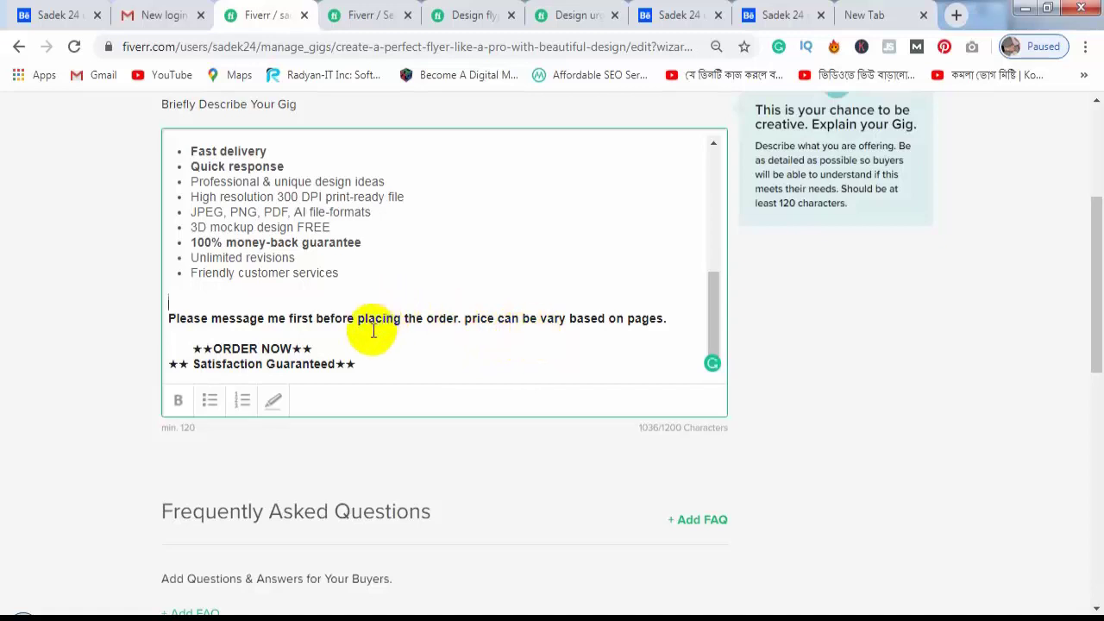
key("BackSpace")
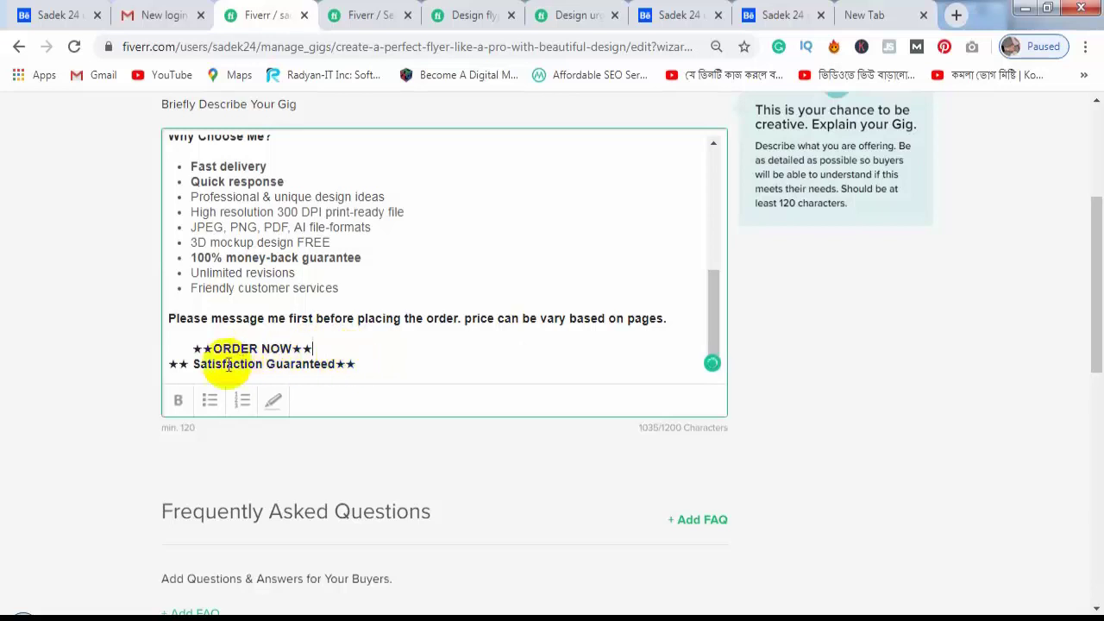
Write and tidy the 'Feel Free To Knock Me Inbox.' line above ORDER NOW.
left_click(352, 363)
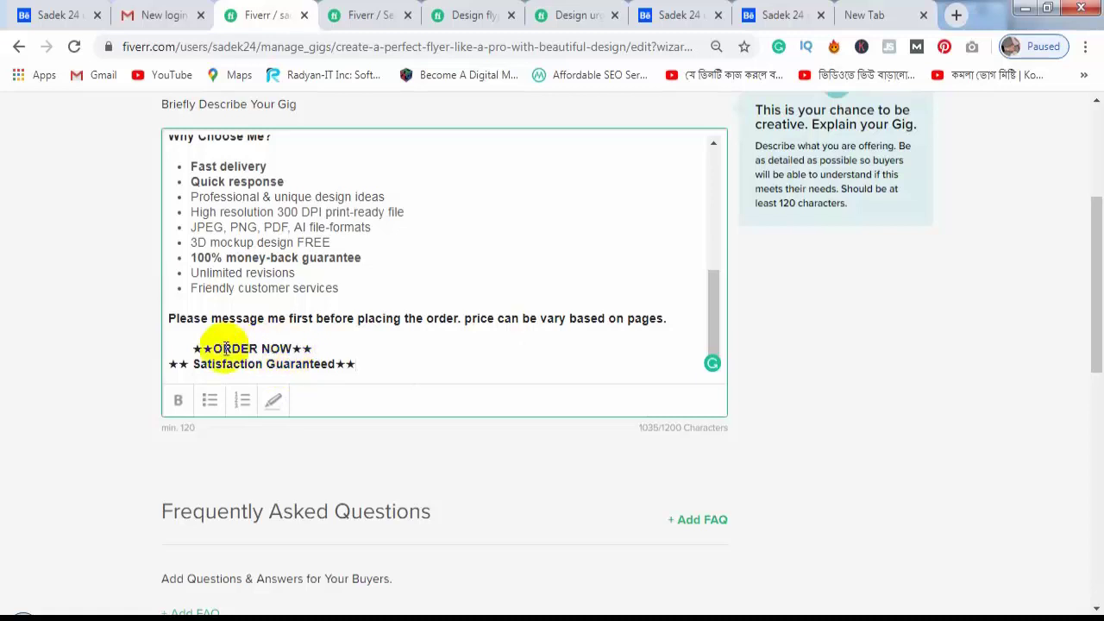
left_click(176, 332)
type("Feel")
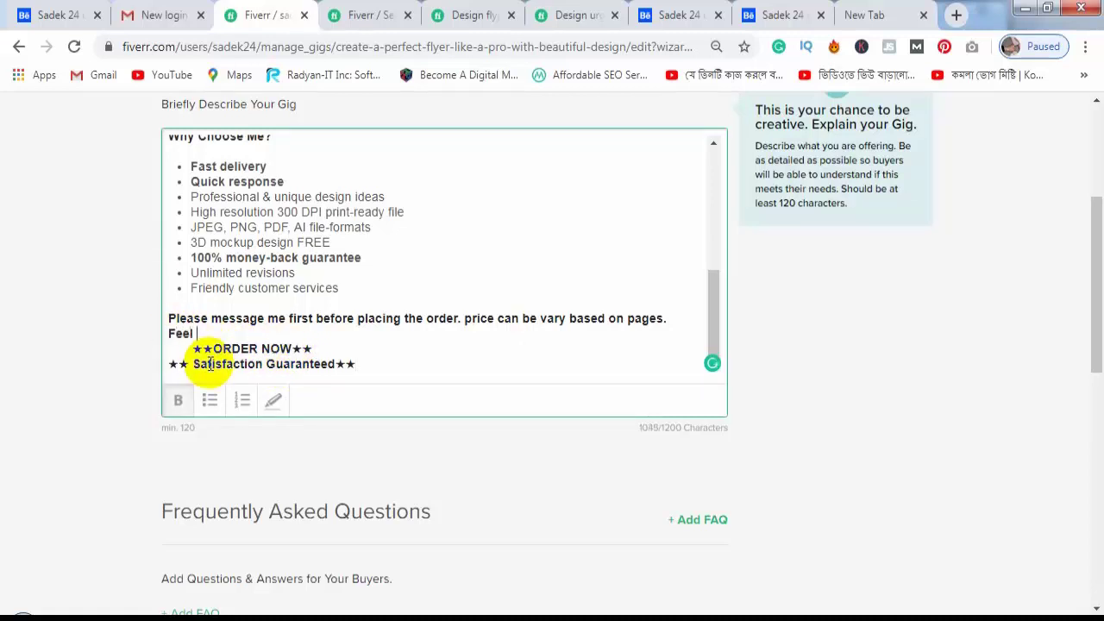
type("Fr")
key("BackSpace")
key("BackSpace")
key("BackSpace")
key("BackSpace")
key("BackSpace")
type("M")
type("e")
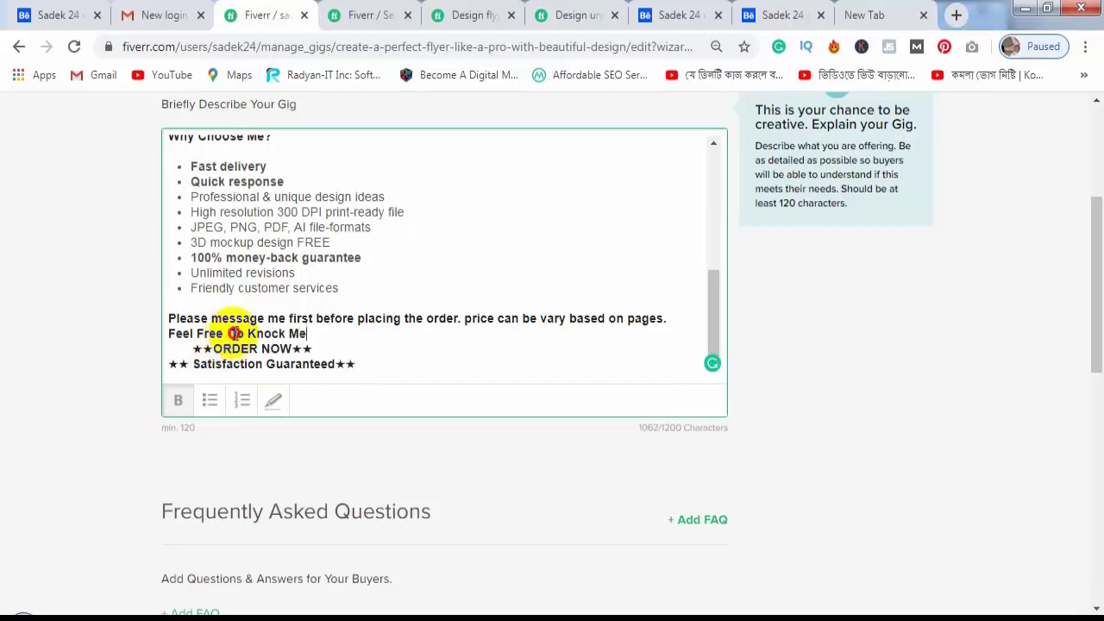
left_click(230, 333)
key("BackSpace")
left_click(319, 332)
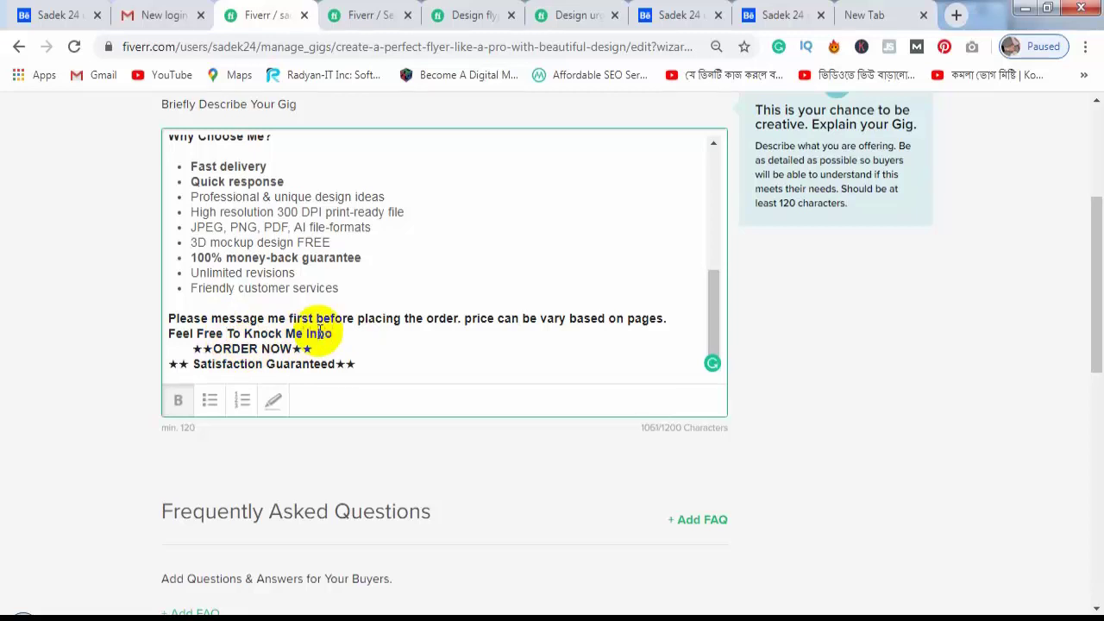
type("x.")
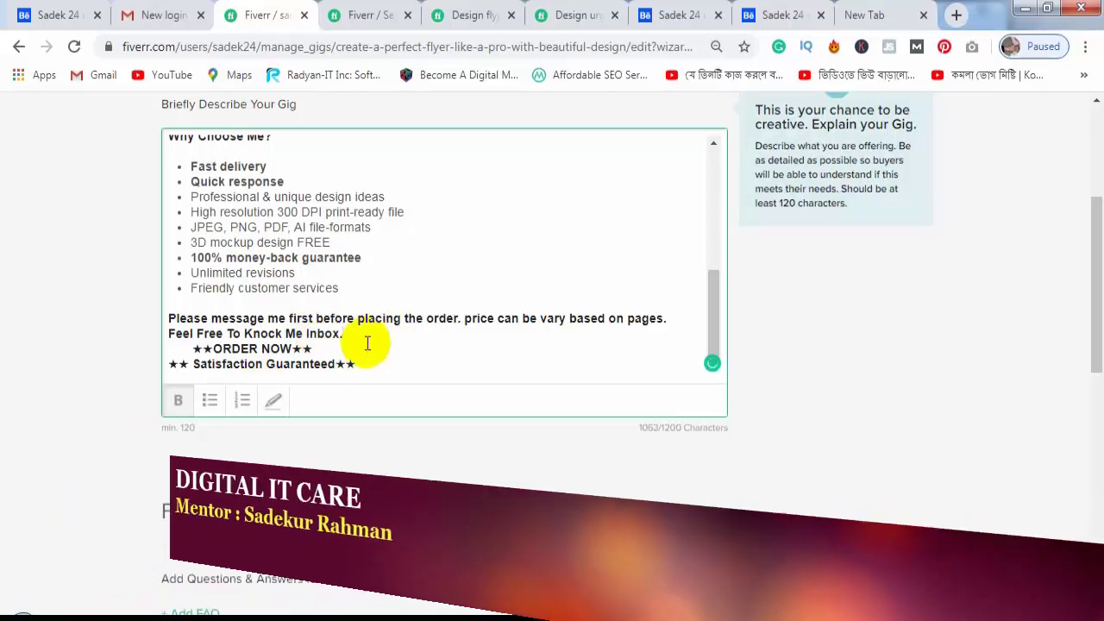
key("Return")
Add a 'Thank You.' line followed by a blank line before ORDER NOW.
scroll(365, 345, "down", 2)
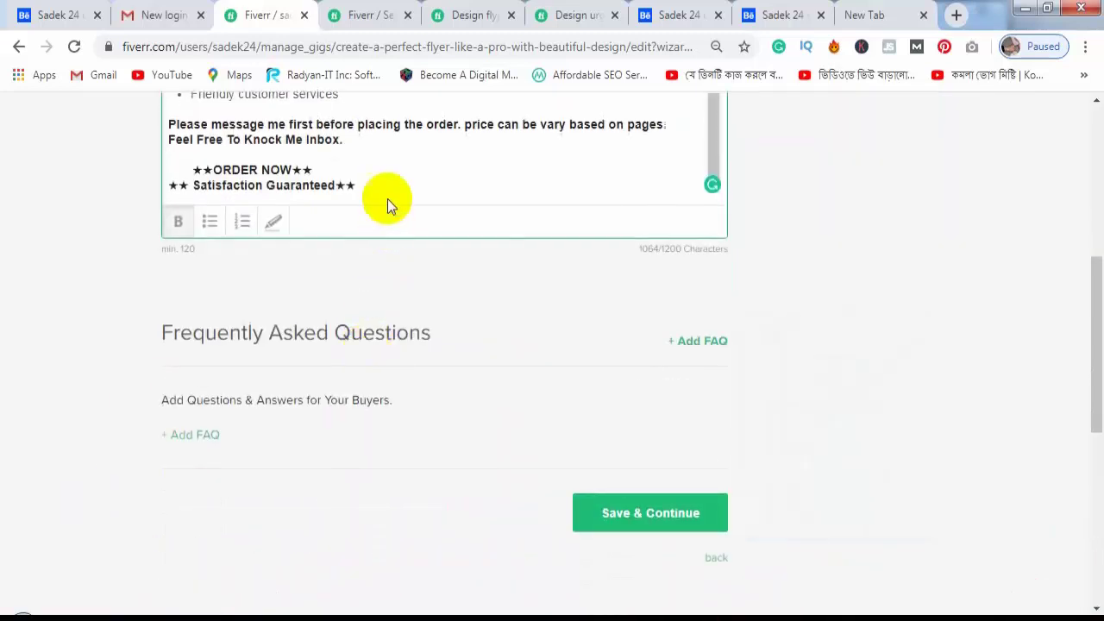
left_click(389, 188)
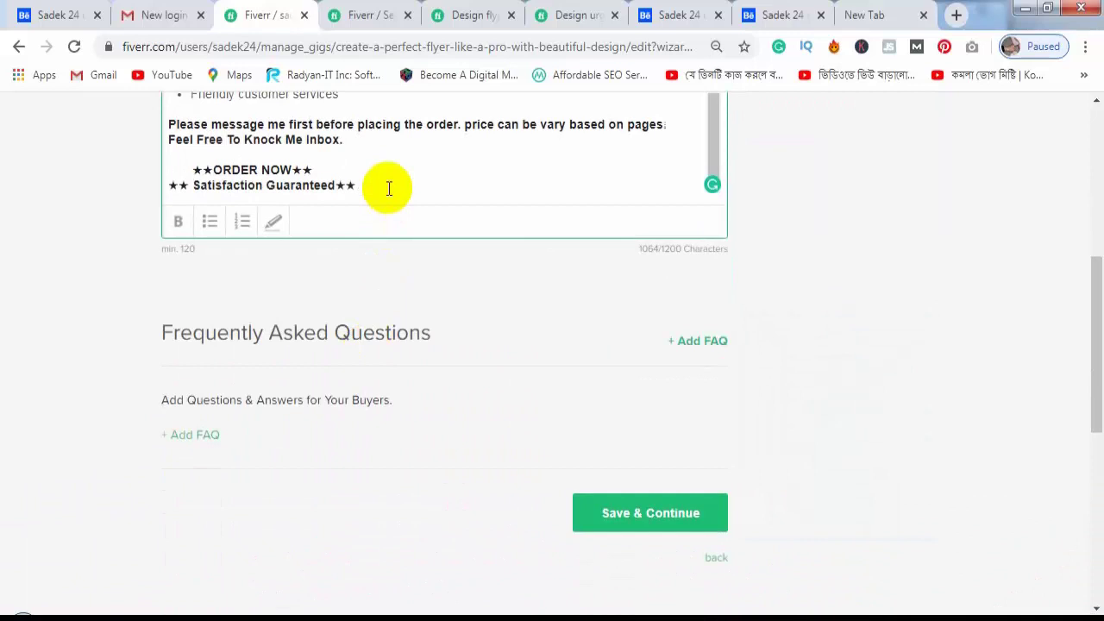
left_click(185, 163)
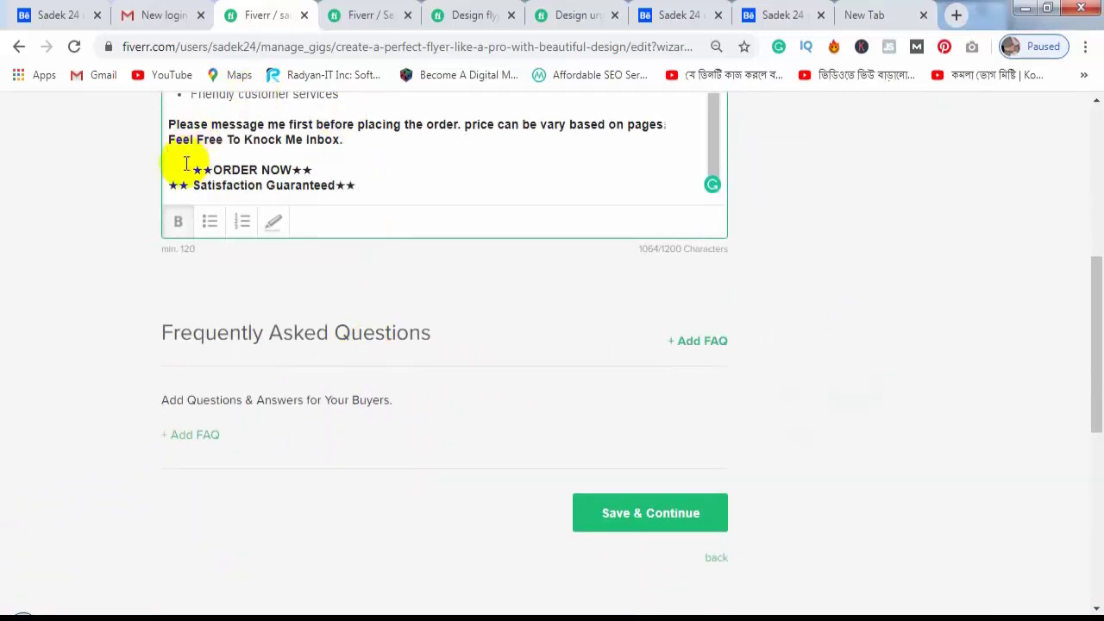
type("ThankYou.")
key("Return")
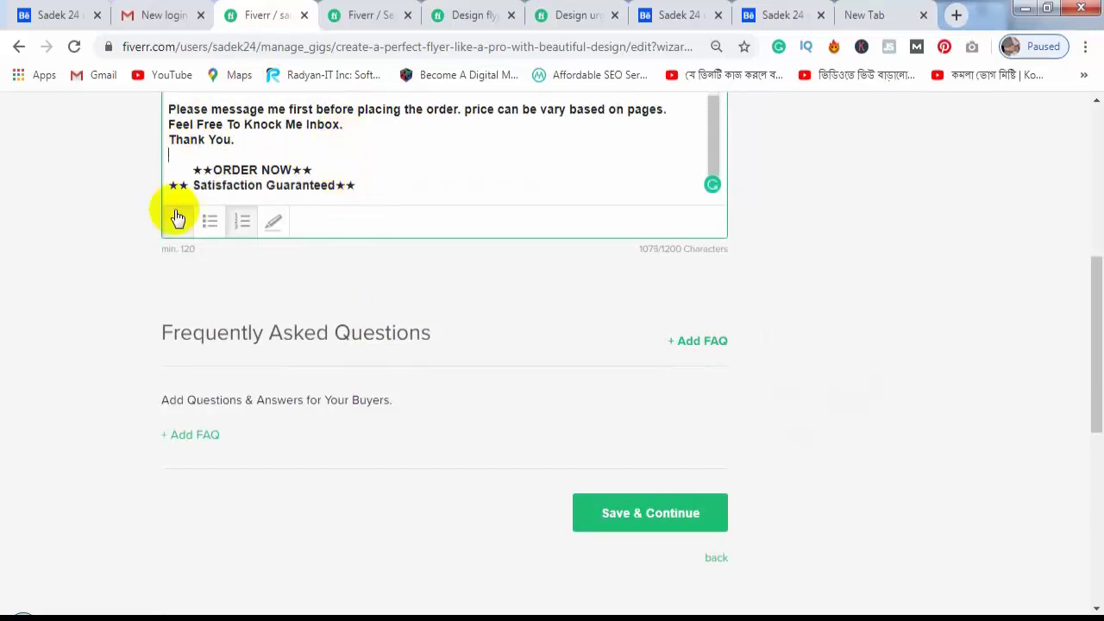
scroll(535, 217, "up", 3)
Open the + Add FAQ form and click into its question and answer fields.
scroll(506, 327, "up", 2)
scroll(572, 387, "down", 5)
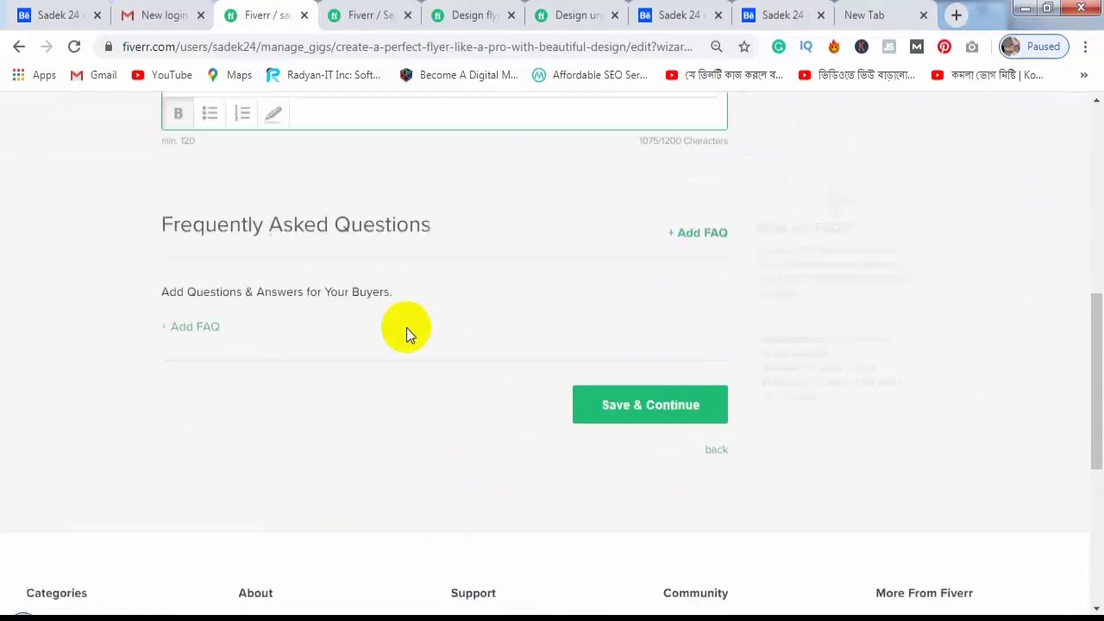
scroll(406, 328, "up", 1)
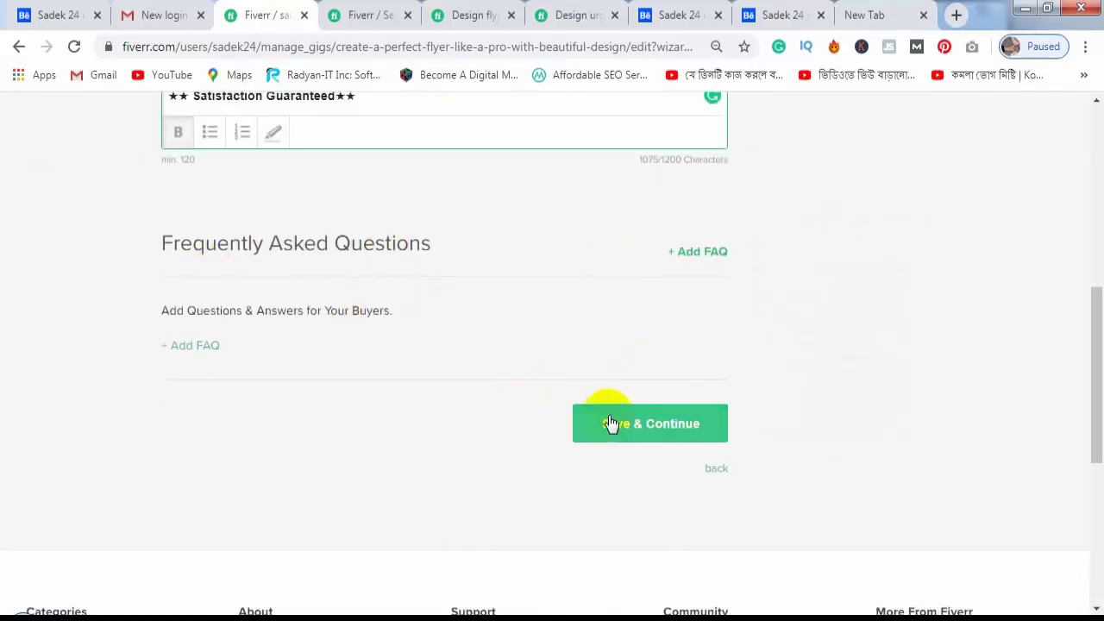
left_click(692, 258)
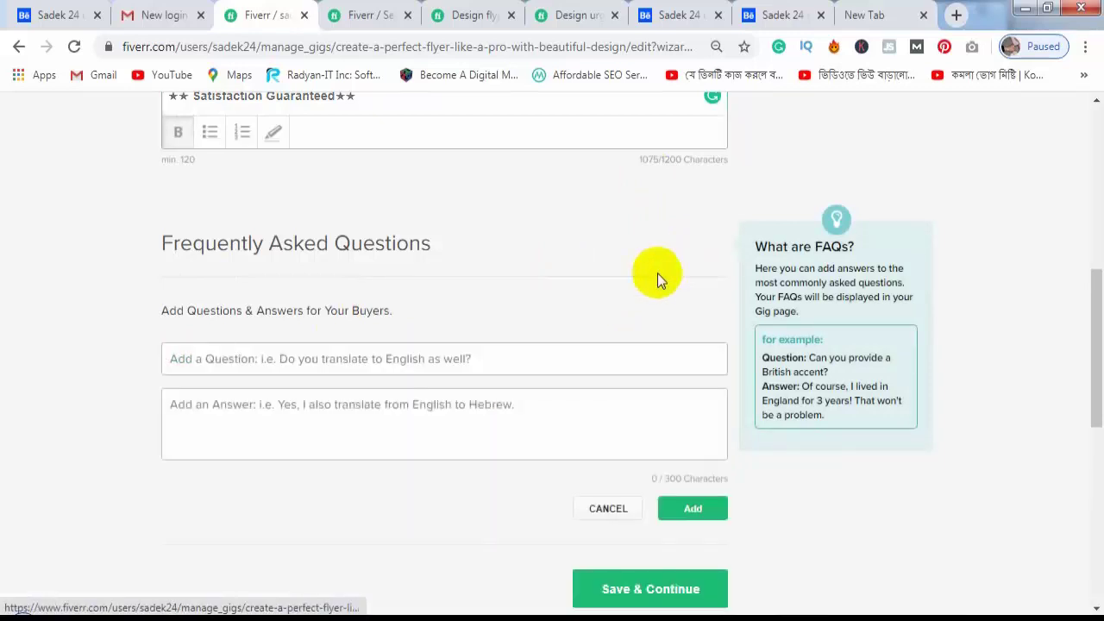
left_click(294, 355)
scroll(422, 310, "up", 4)
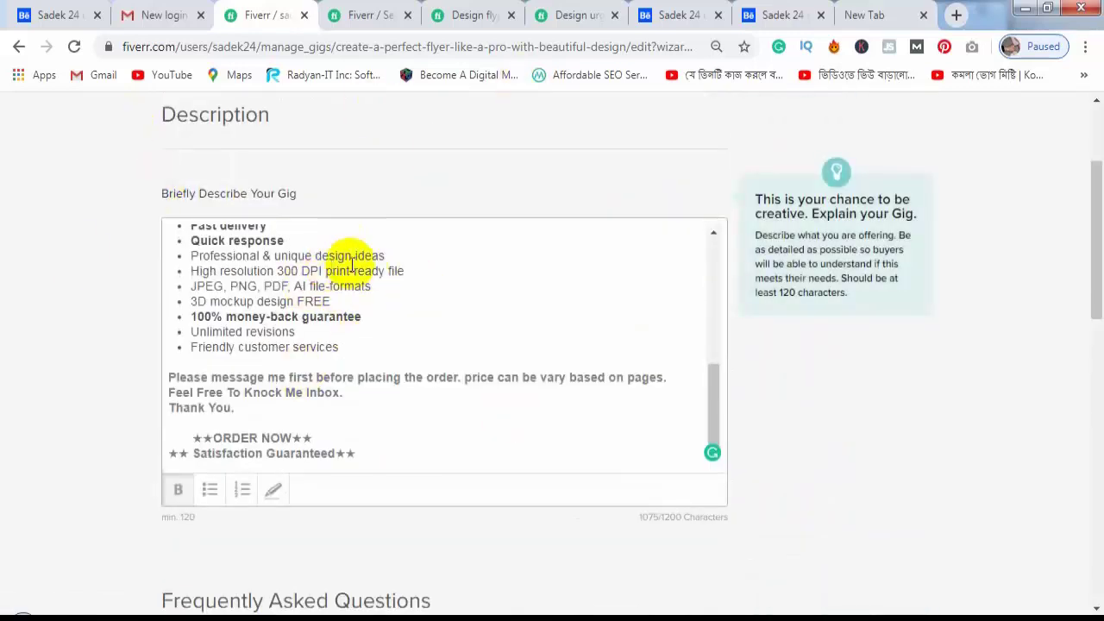
scroll(293, 244, "up", 2)
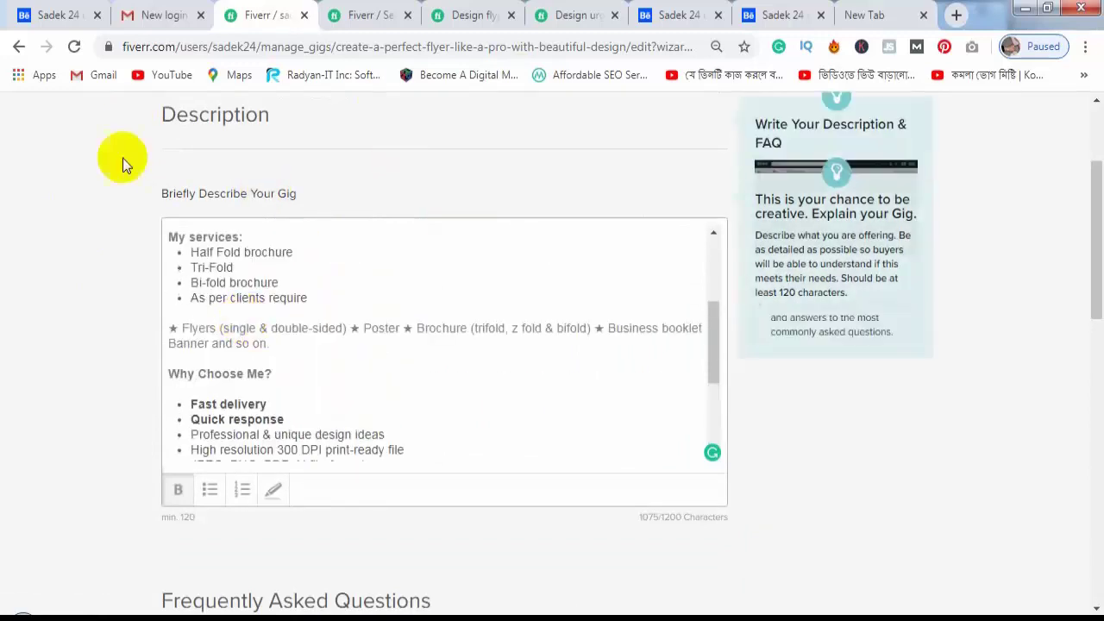
scroll(369, 328, "up", 2)
scroll(432, 289, "down", 2)
scroll(432, 290, "down", 5)
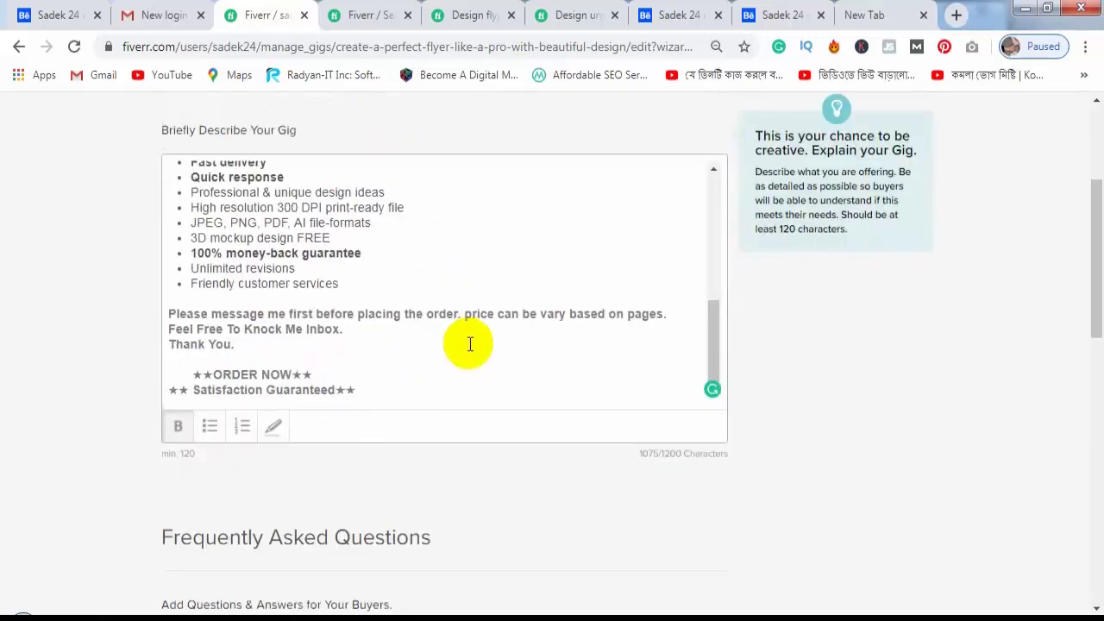
scroll(469, 345, "down", 5)
left_click(254, 184)
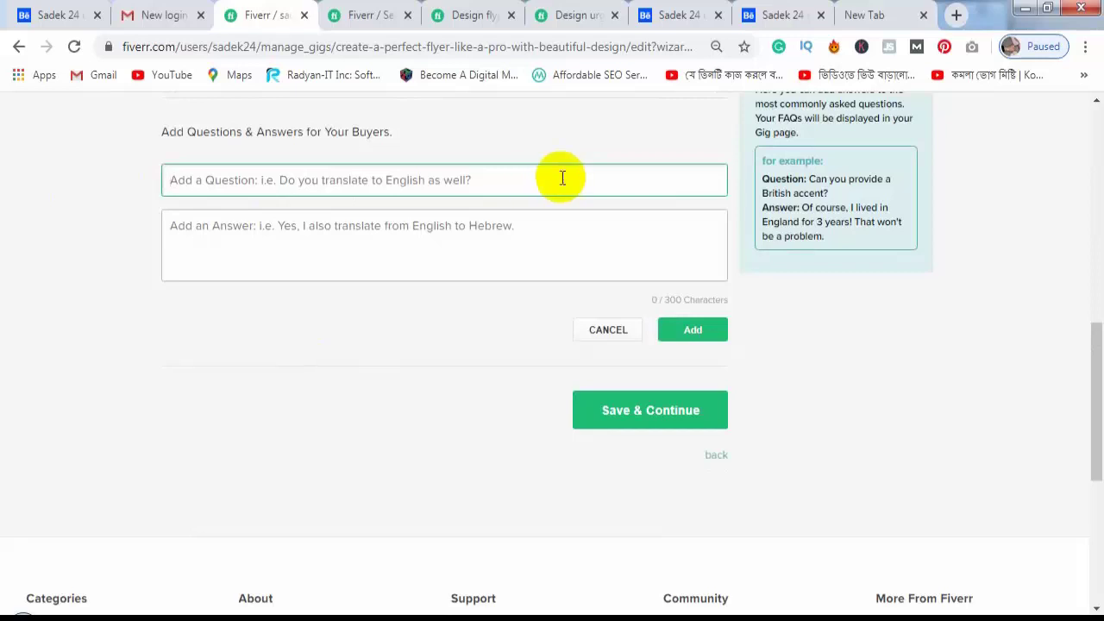
left_click(220, 233)
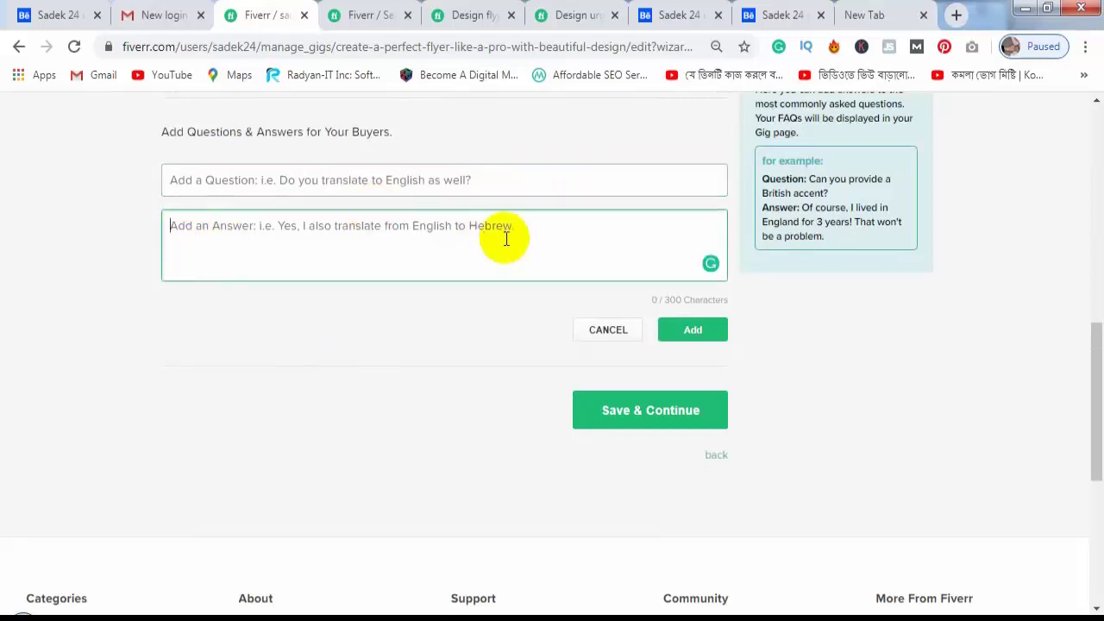
scroll(336, 307, "up", 2)
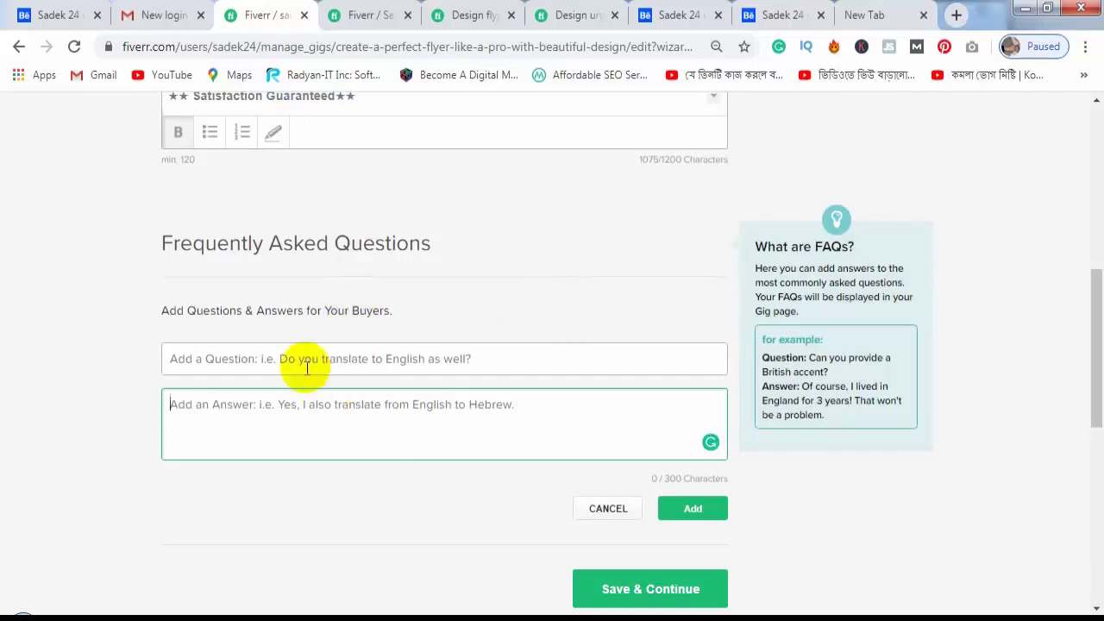
Cancel the empty FAQ entry and save the description with Save & Continue.
left_click(452, 323)
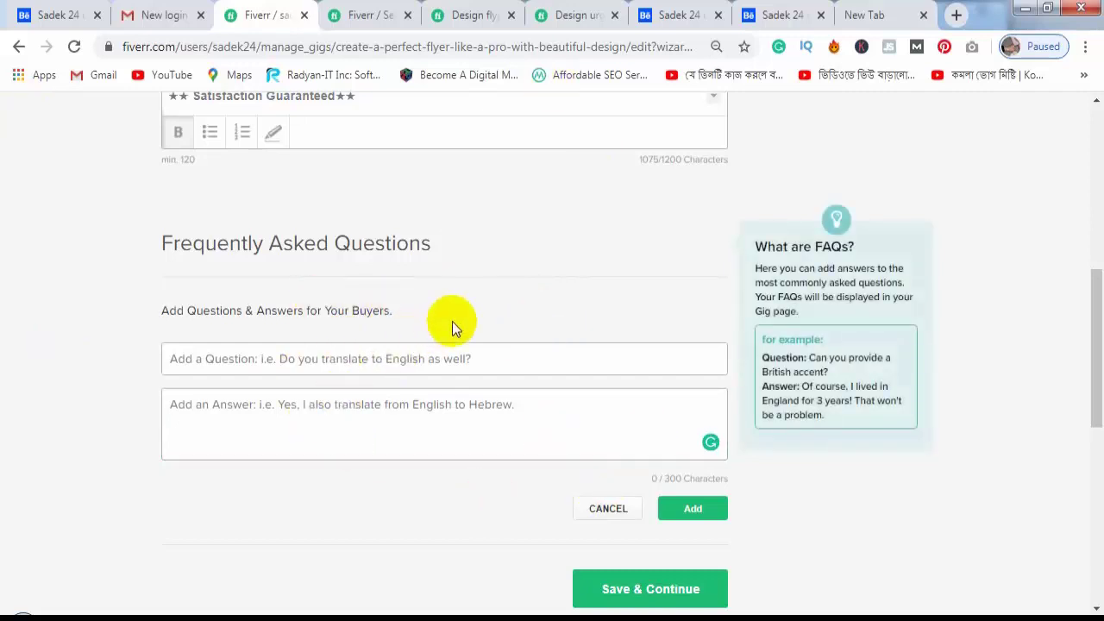
left_click(420, 419)
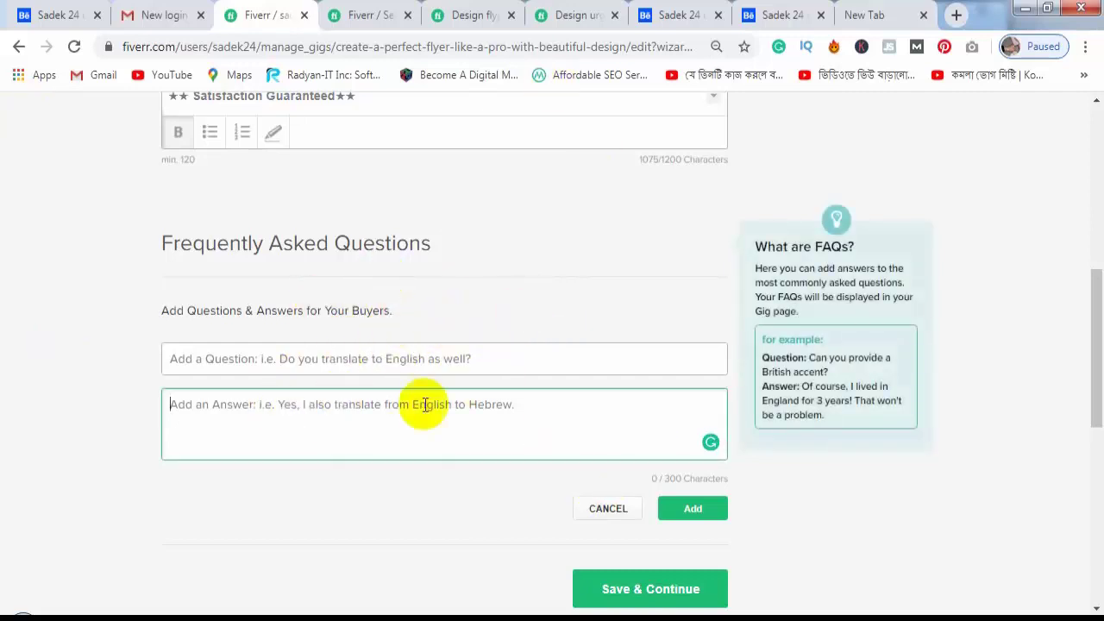
left_click(606, 517)
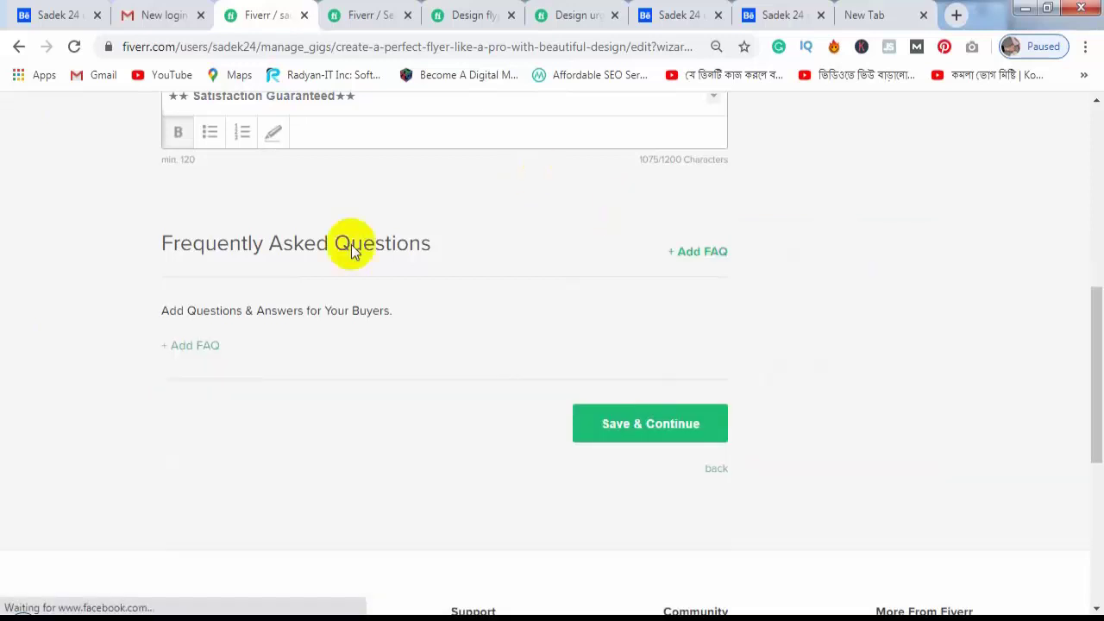
left_click(664, 431)
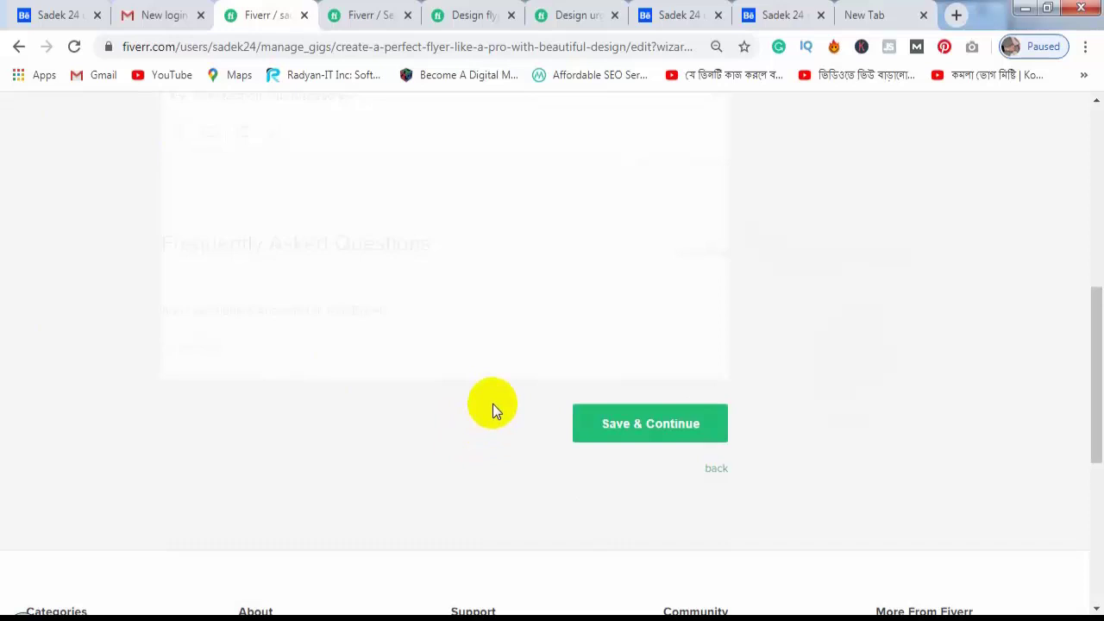
Type Requirement #1 'Must be Provide Your Content & You Discuss Your Requirements.', fixing 'YOur'.
left_click(263, 420)
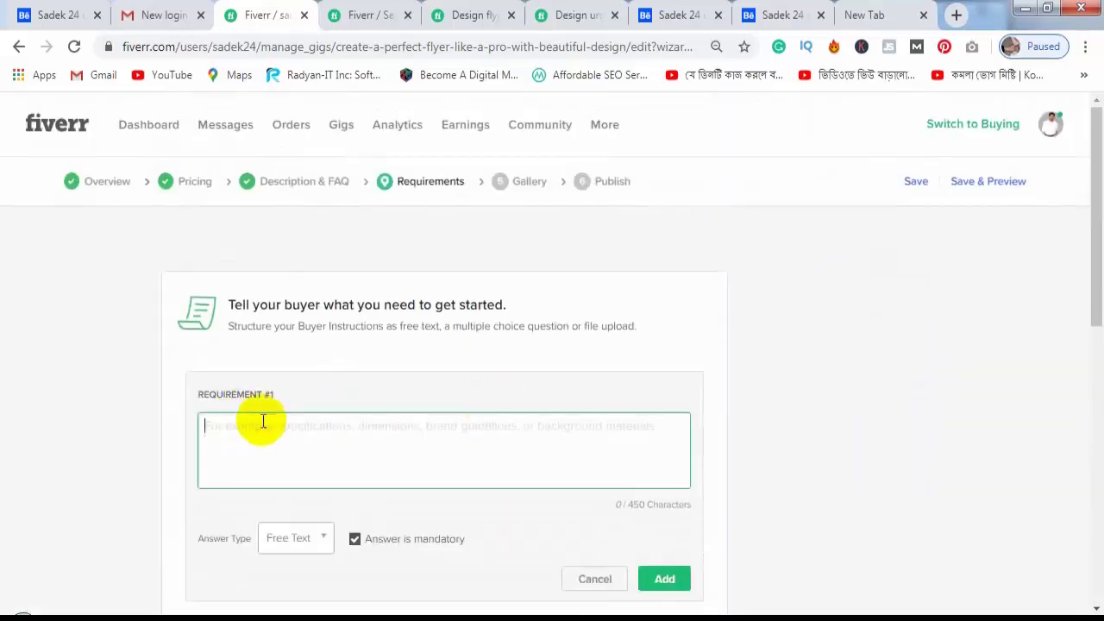
scroll(241, 283, "down", 1)
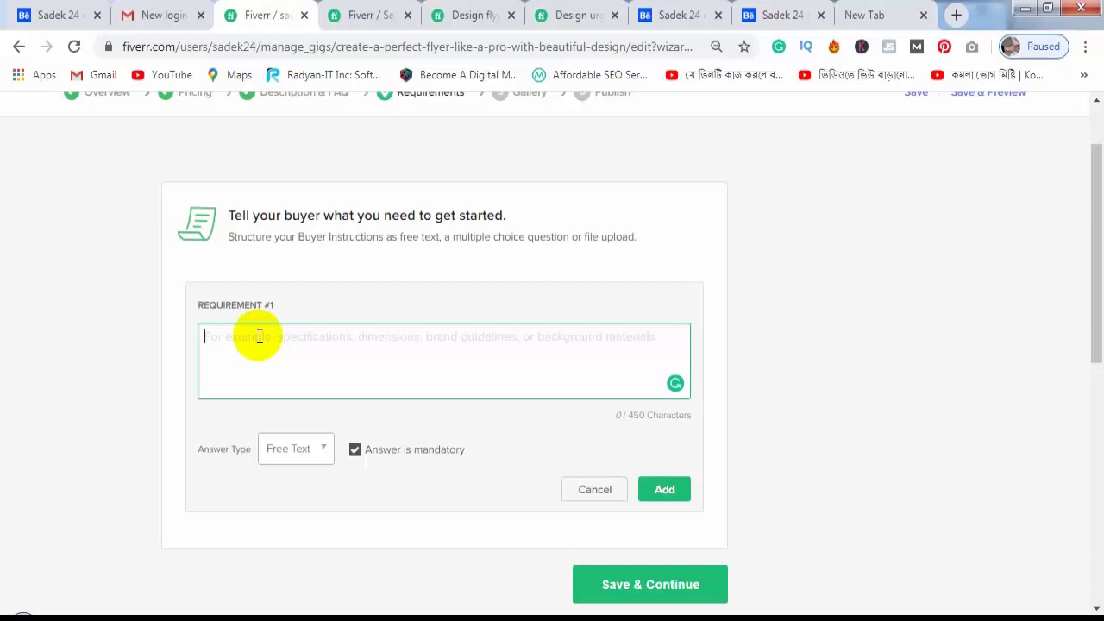
type("Mustbe ")
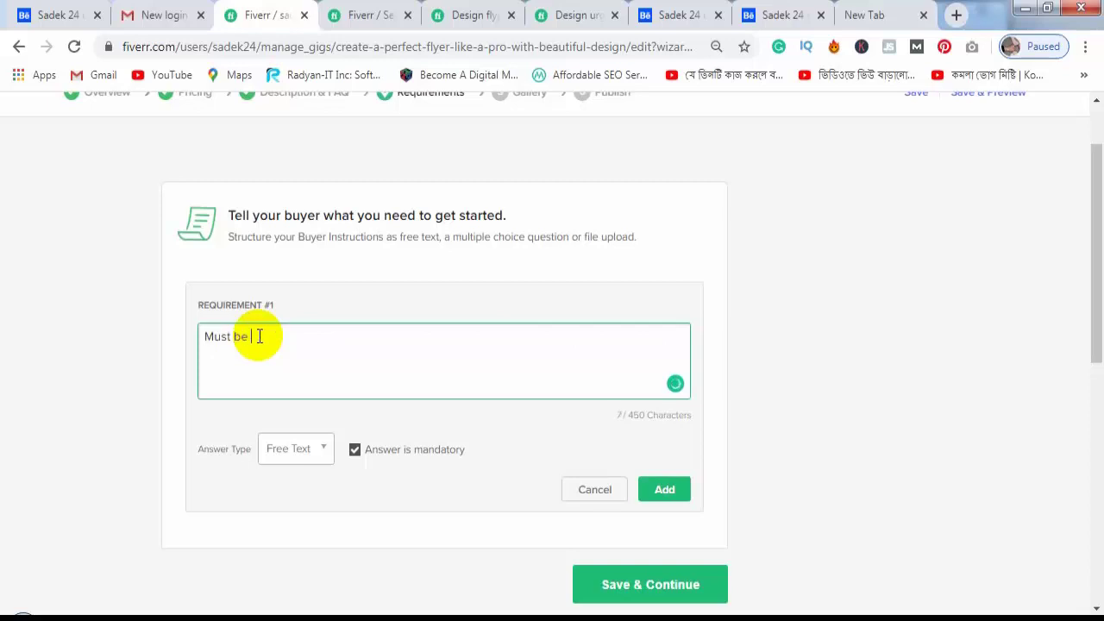
type("Provi")
type("de YOur ")
type("COntent & You Discuss")
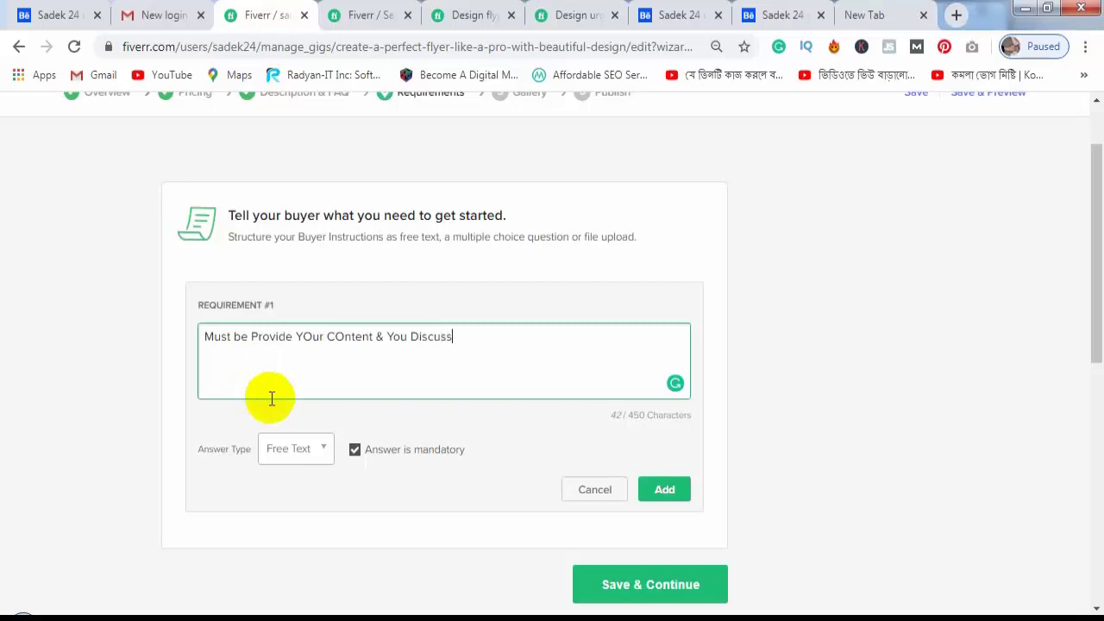
type(" Your Requirements")
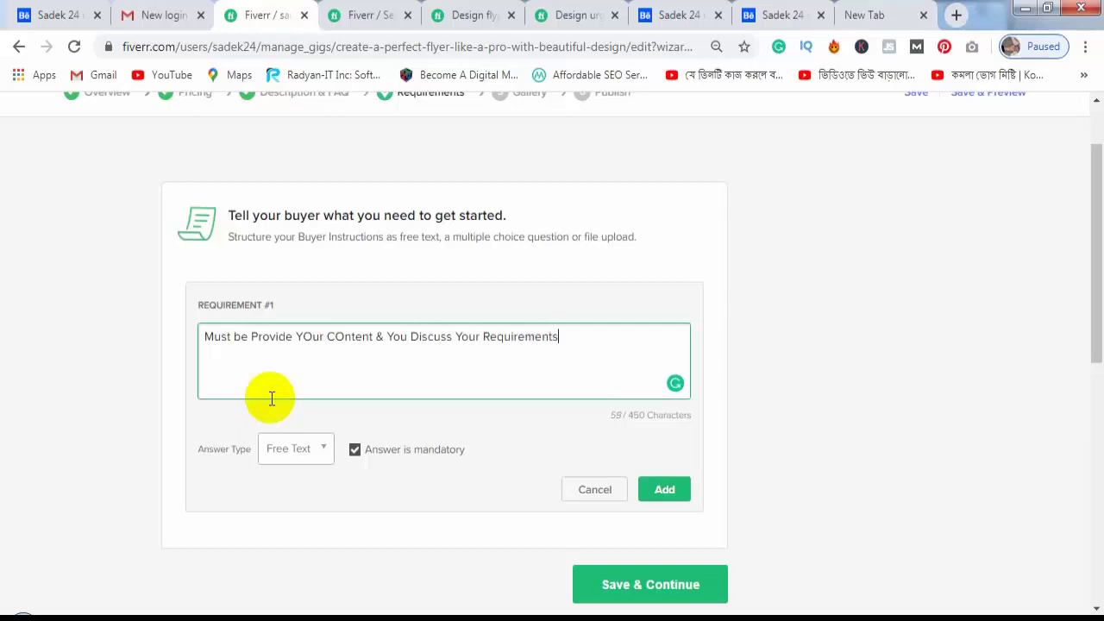
type(".")
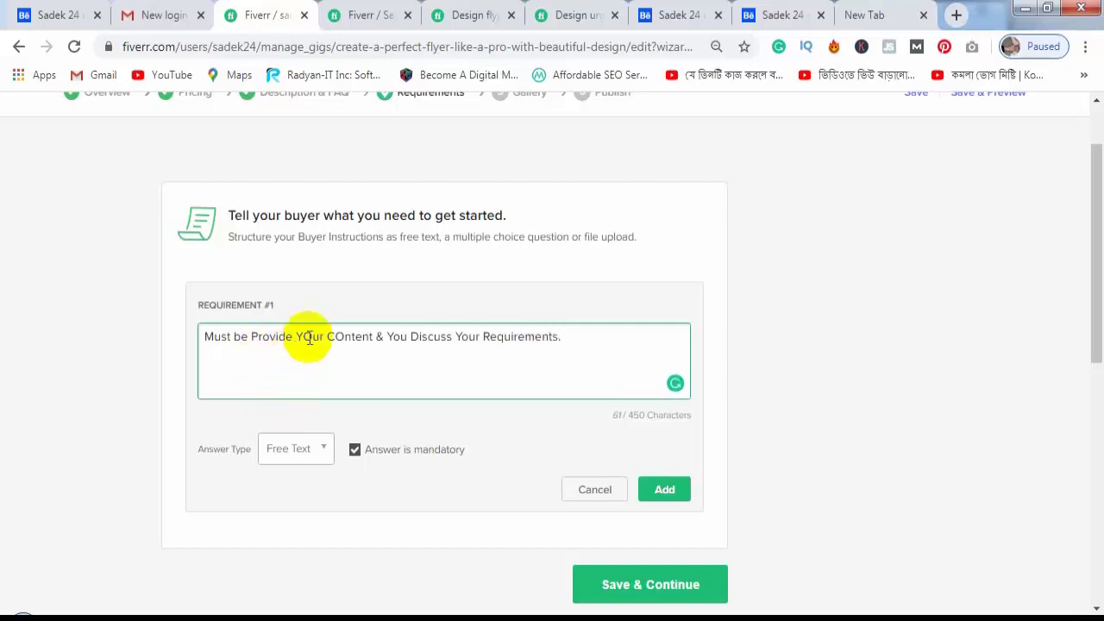
left_click(312, 345)
key("BackSpace")
type("o")
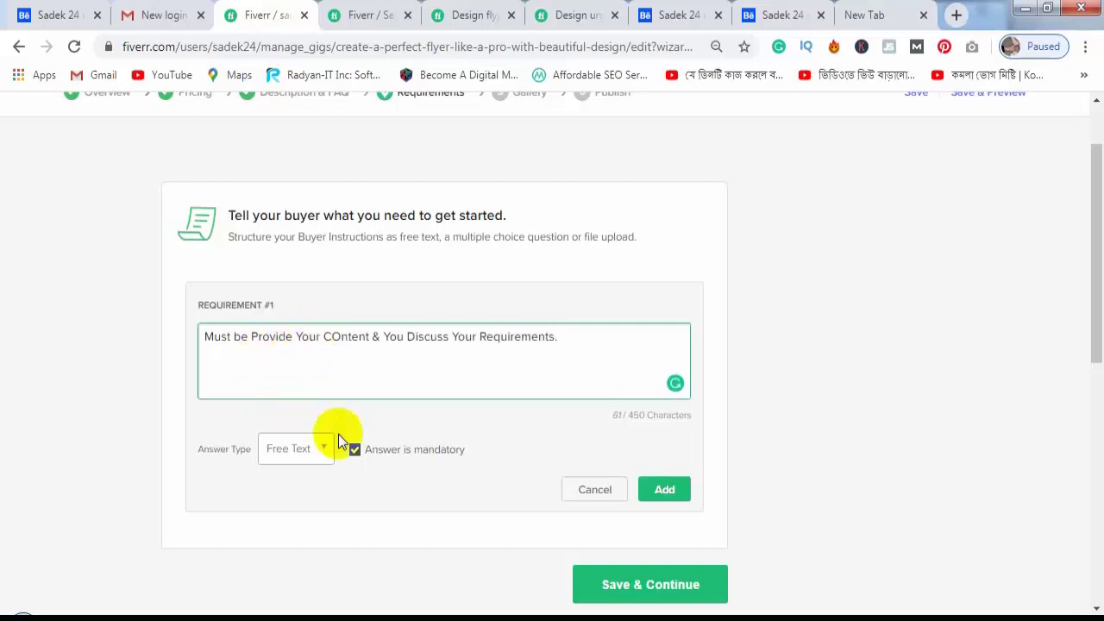
left_click(482, 469)
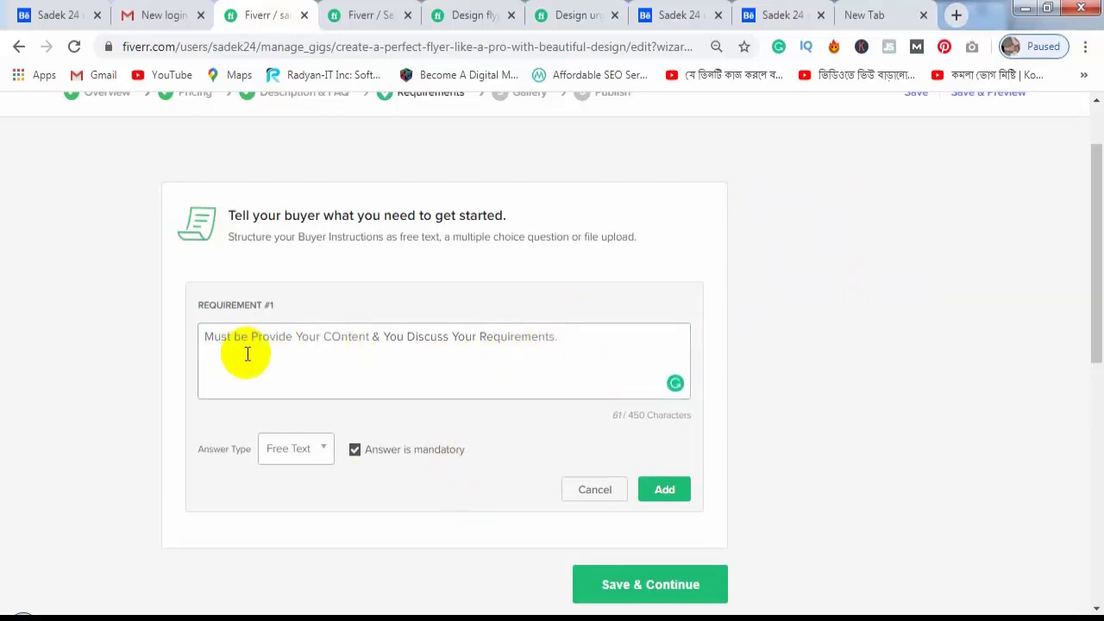
Correct 'COntent' to 'Content' via the spelling suggestion, add the requirement, and save.
right_click(339, 343)
left_click(377, 382)
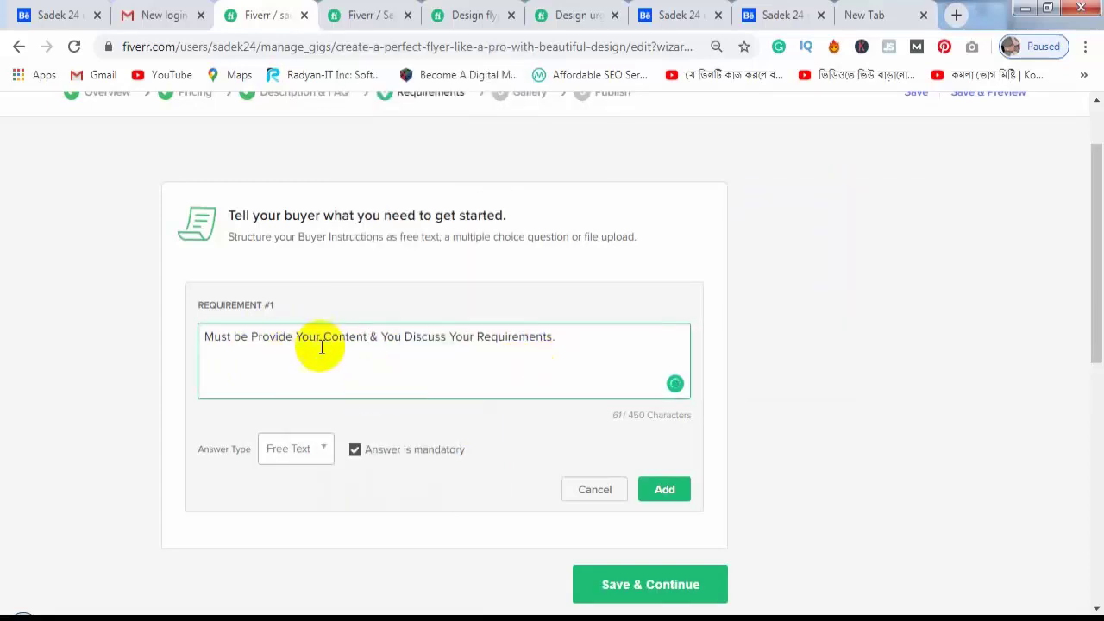
left_click(548, 442)
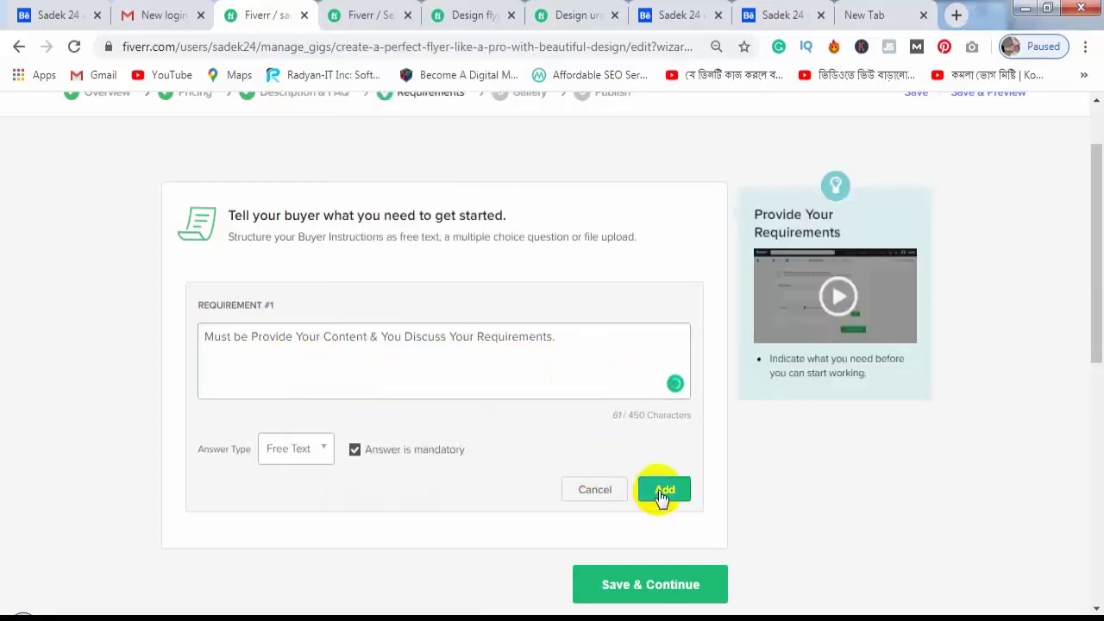
left_click(661, 497)
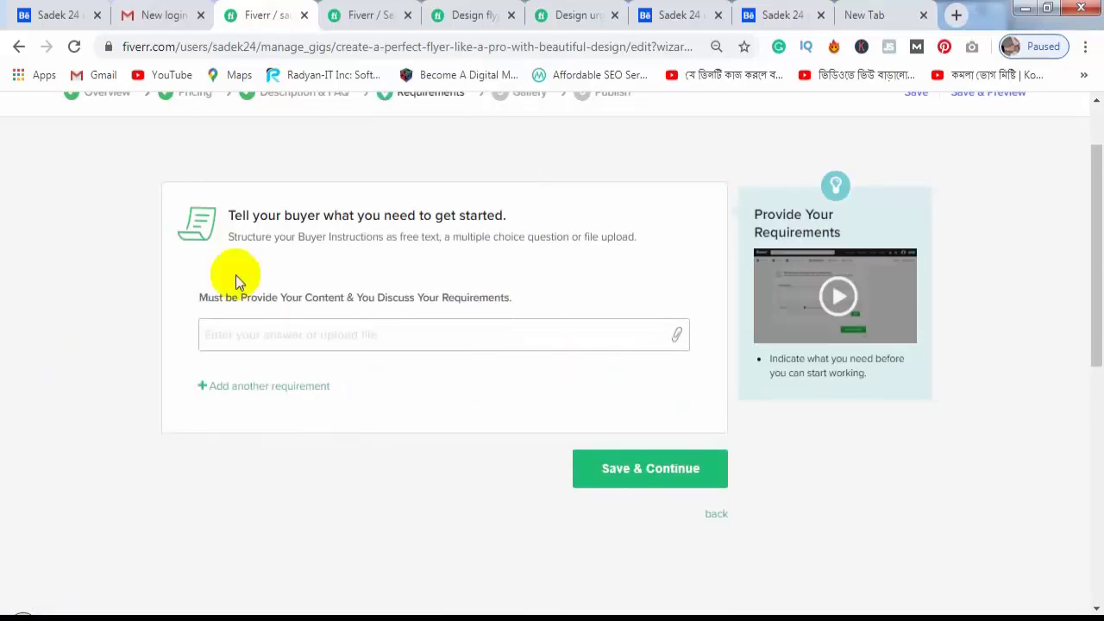
mouse_move(222, 325)
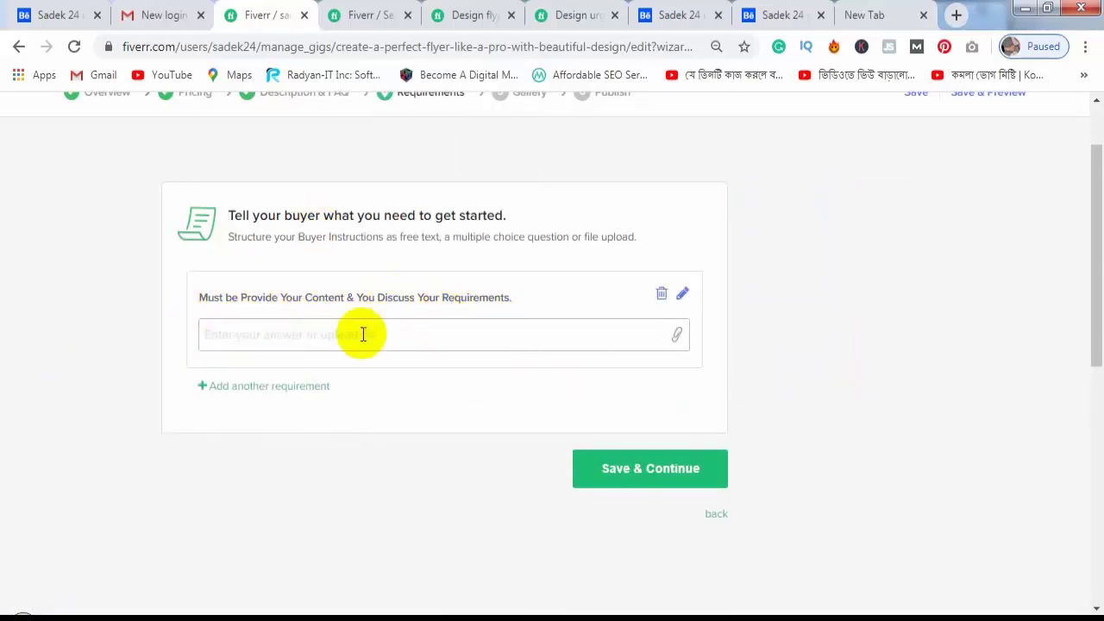
left_click(646, 471)
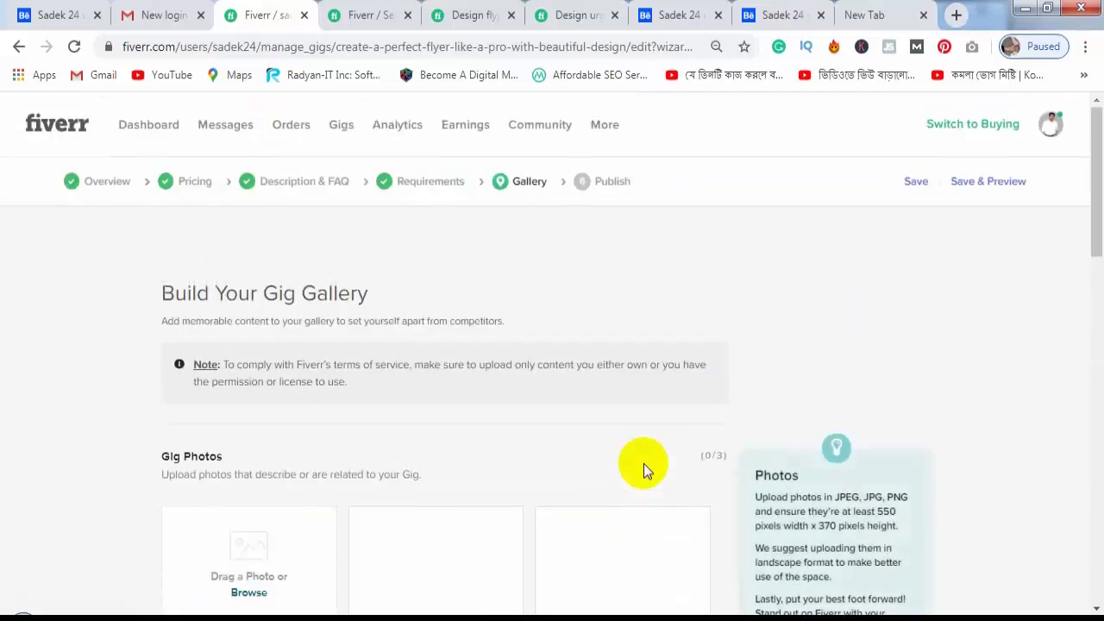
Review the Gallery step's empty Gig Photos and Gig Video sections, then switch to the new tab.
scroll(415, 430, "down", 3)
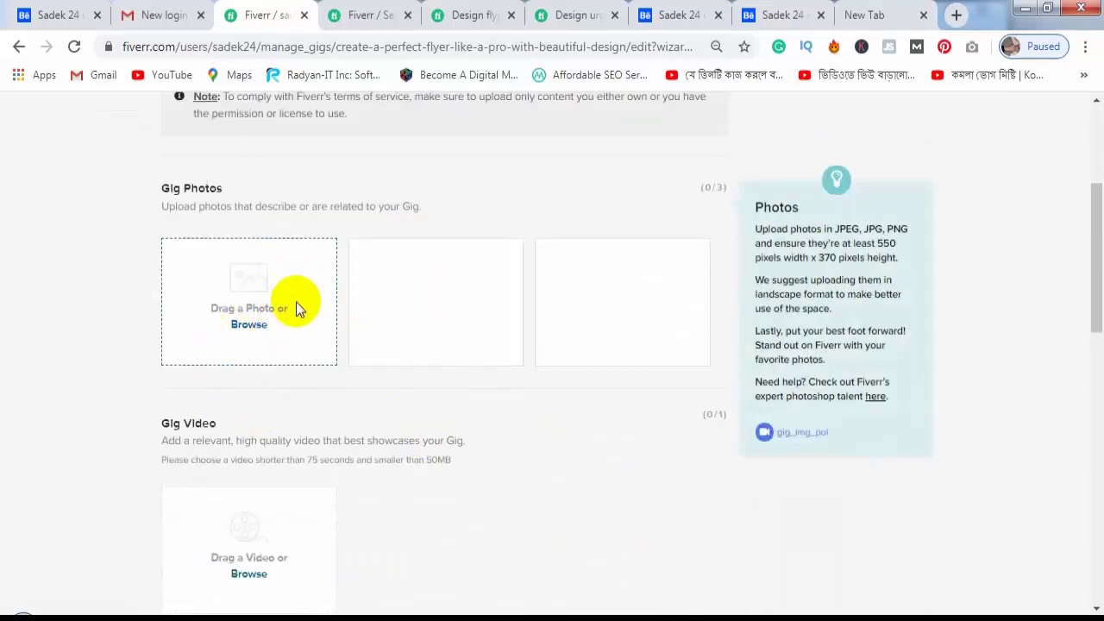
scroll(276, 337, "up", 1)
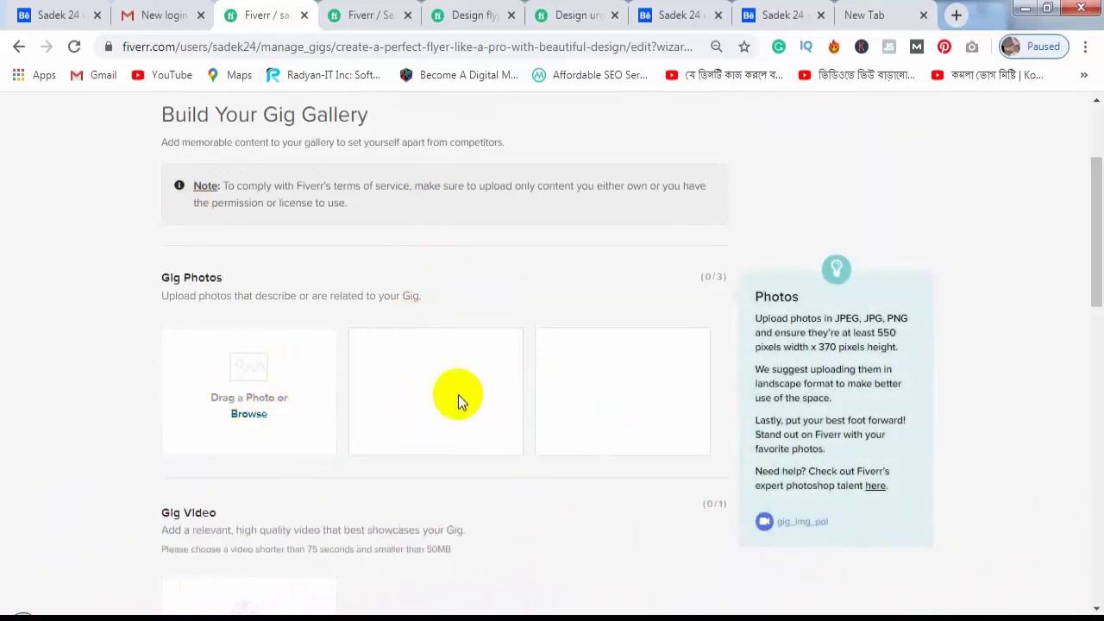
scroll(603, 383, "down", 3)
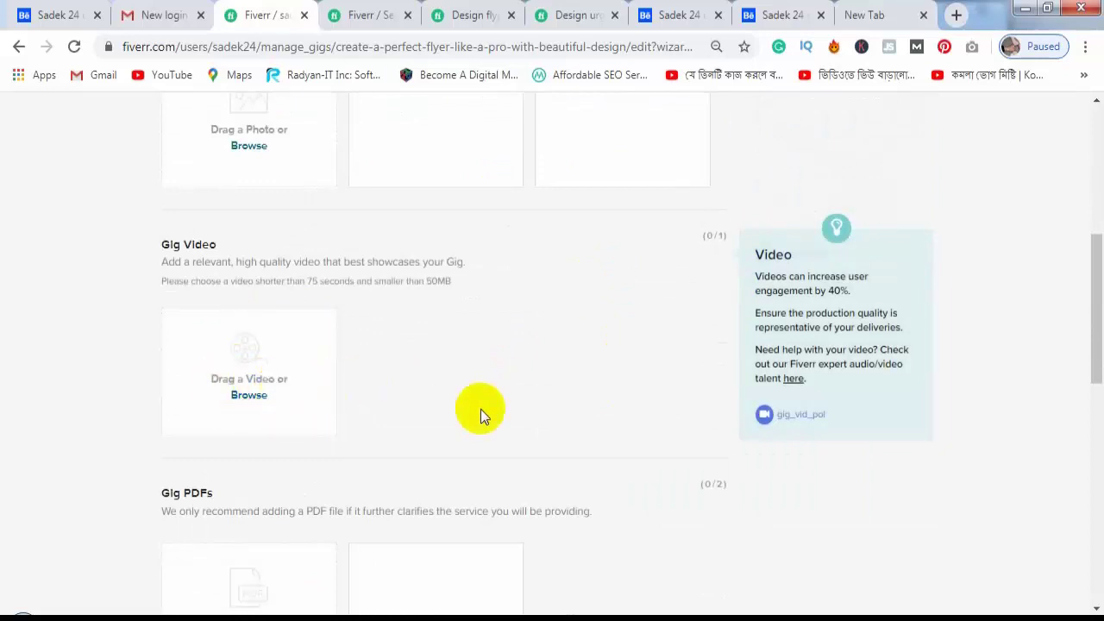
scroll(481, 409, "up", 2)
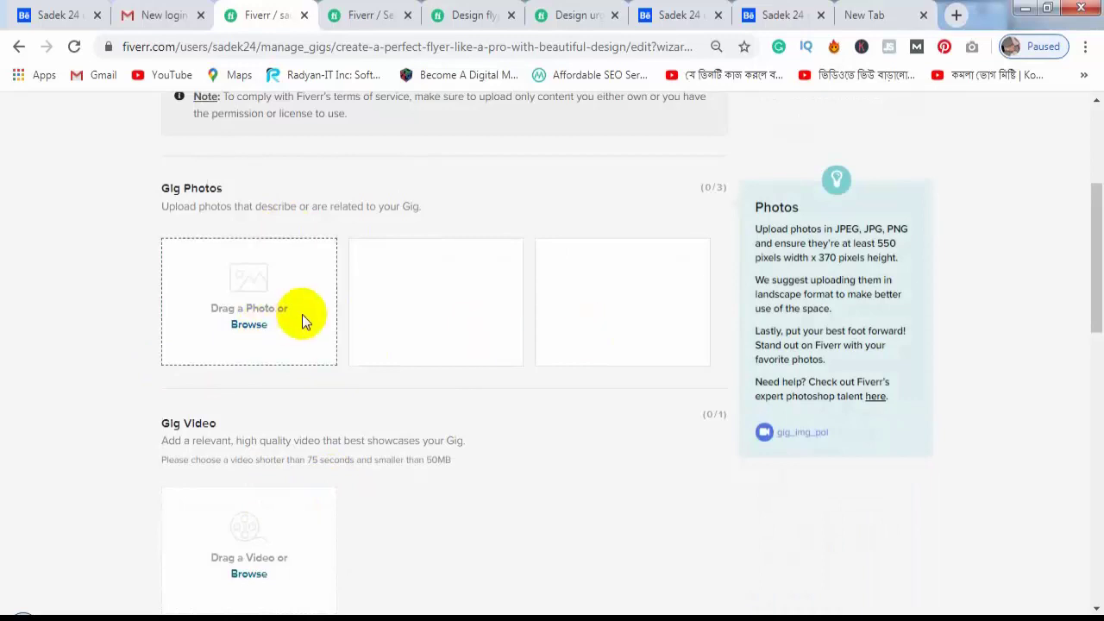
left_click(434, 202)
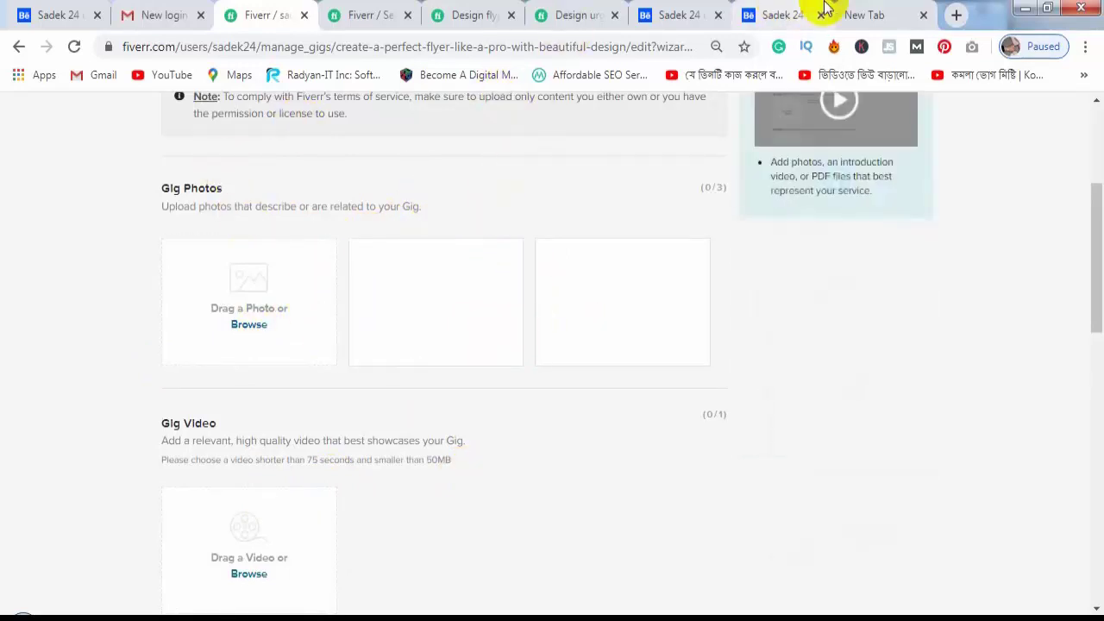
left_click(871, 15)
Search Google for 'fiverr gig image size' and find the 550 by 370 pixel answer.
left_click(374, 371)
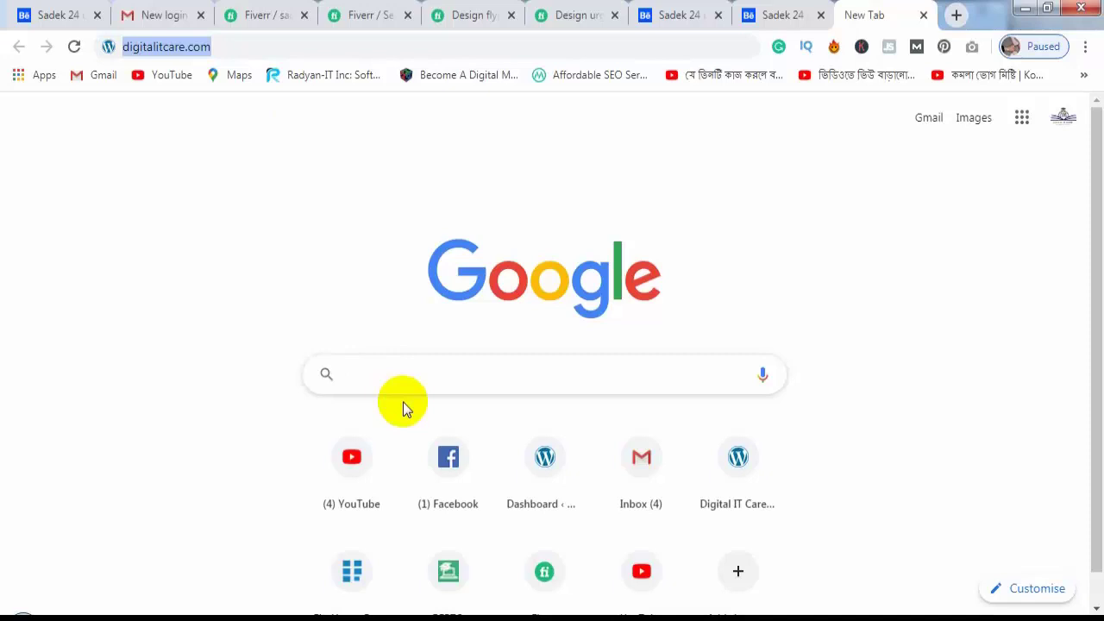
type("fiverr ")
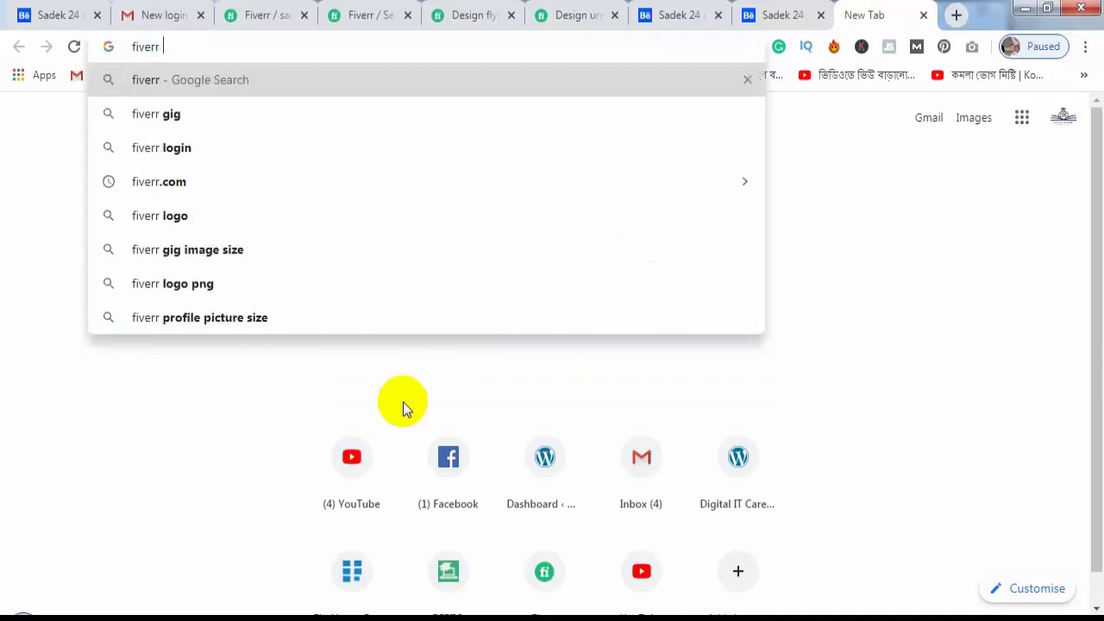
type("gig image ")
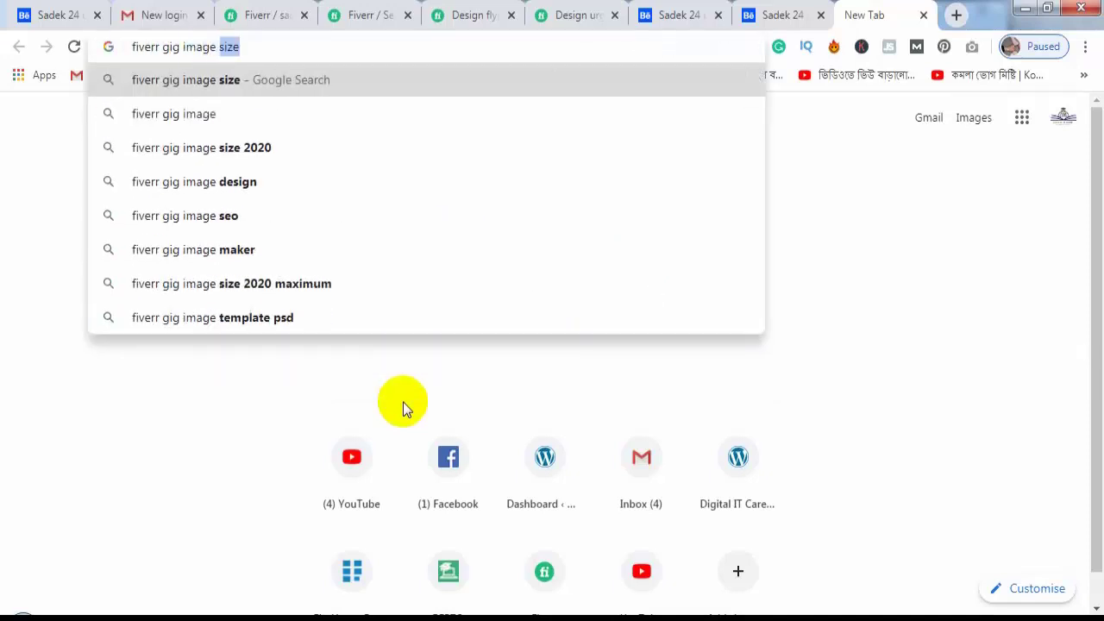
type("size")
key("Return")
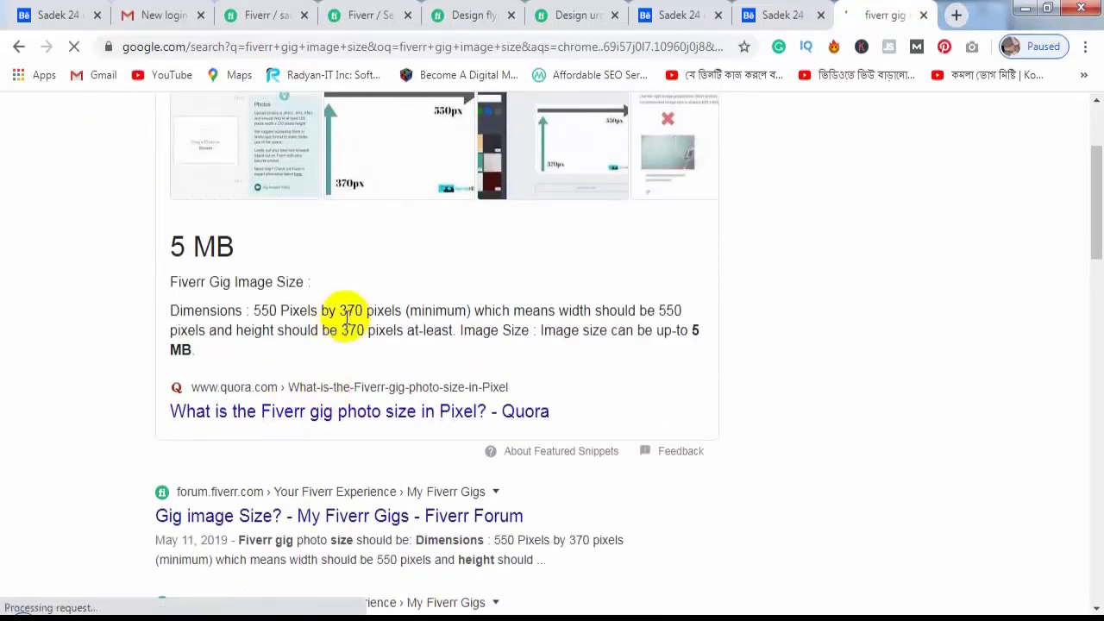
left_click_drag(256, 310, 371, 312)
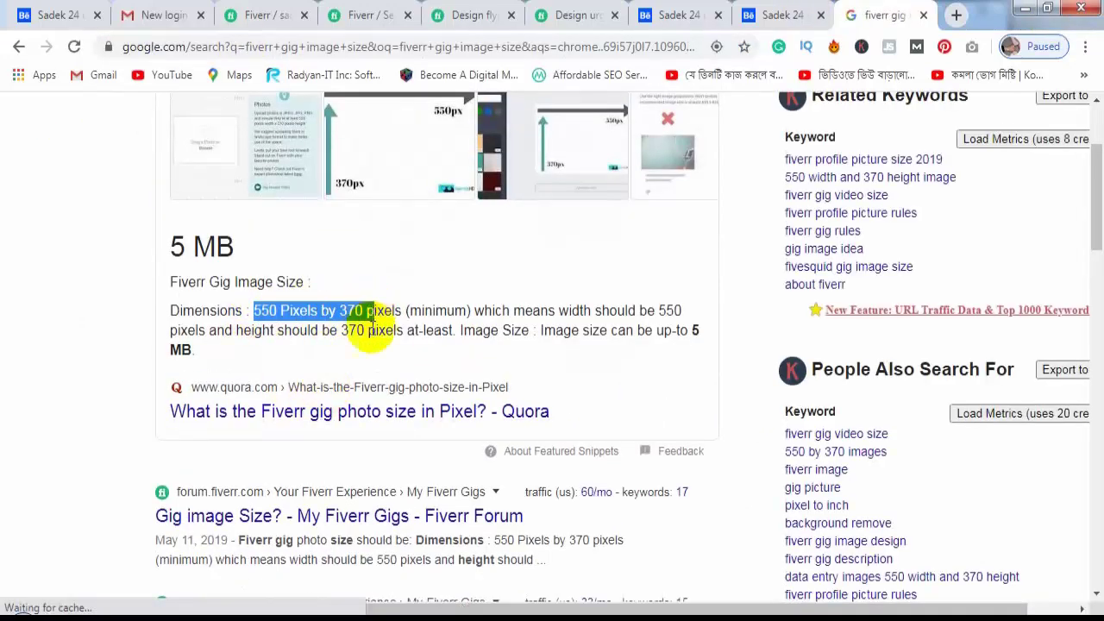
left_click(365, 320)
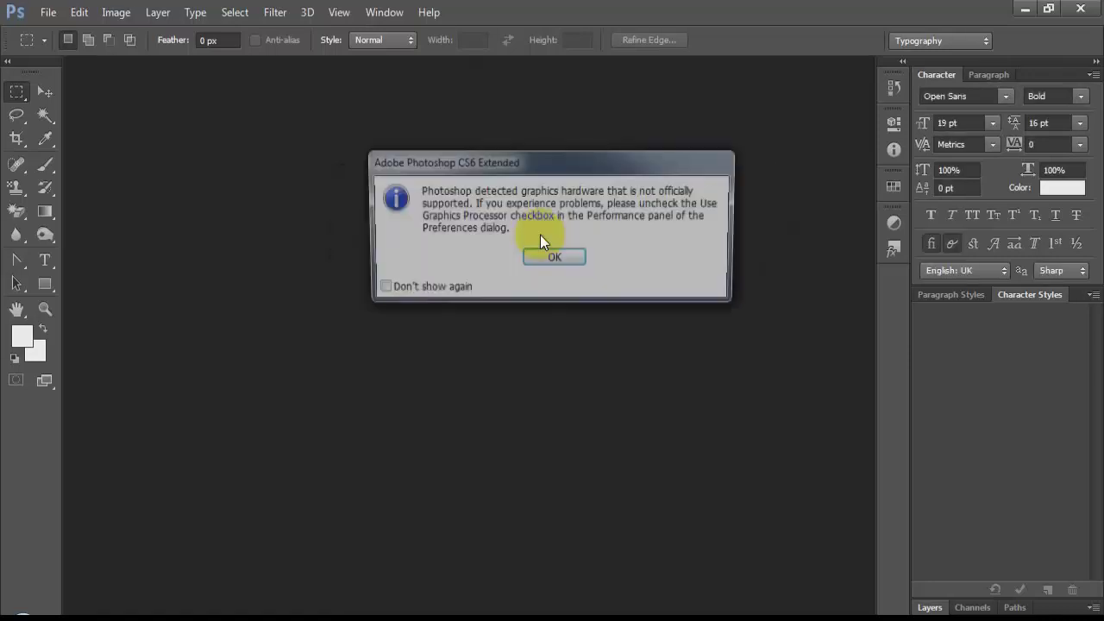
Dismiss the graphics warning and create a new 'fiverr gig' document, 550 × 370 px at 300 ppi.
left_click(557, 261)
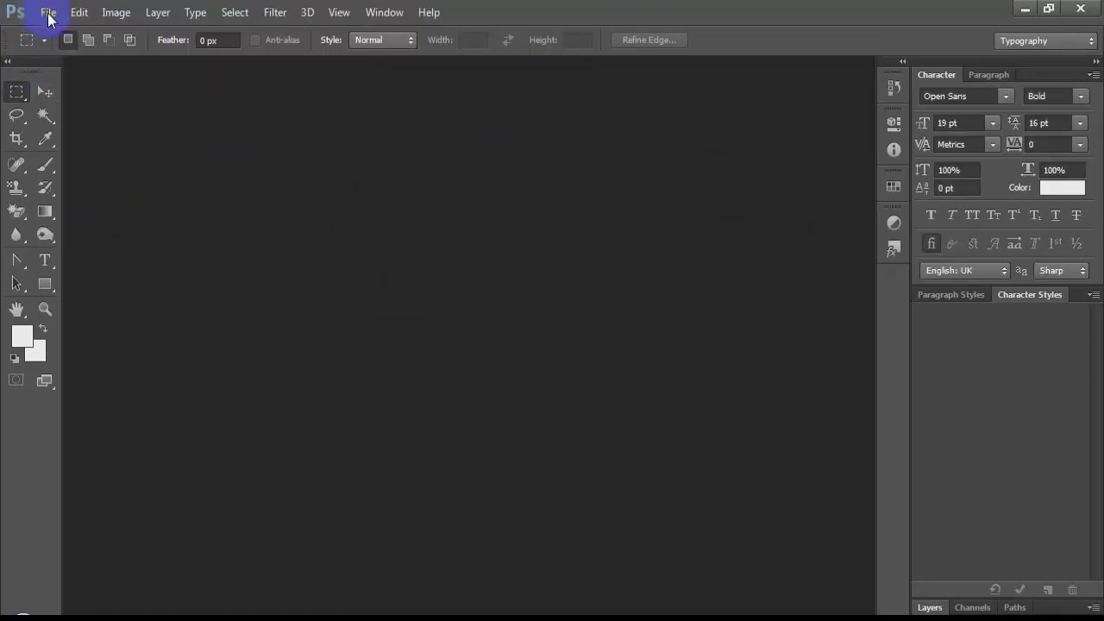
left_click(625, 40)
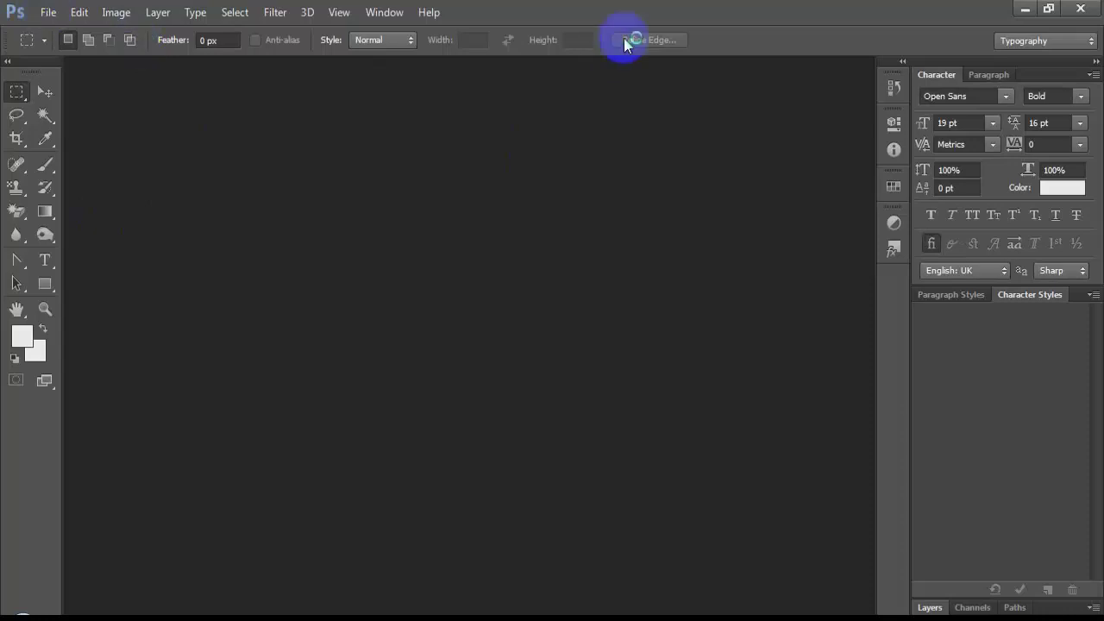
left_click(49, 12)
left_click(105, 33)
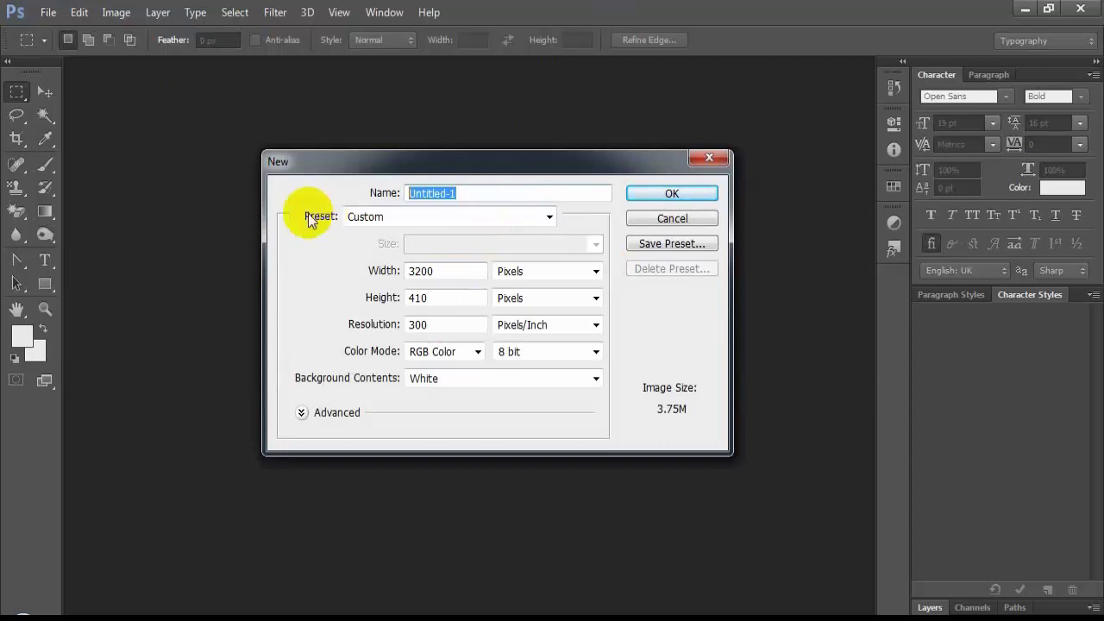
type("fiverr gig")
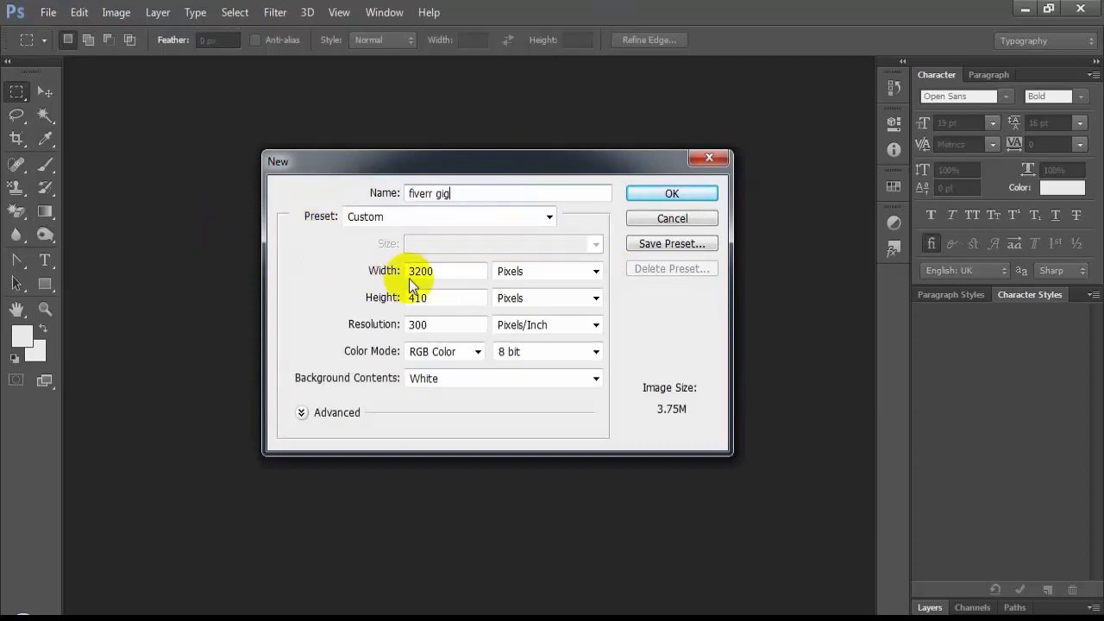
double_click(414, 271)
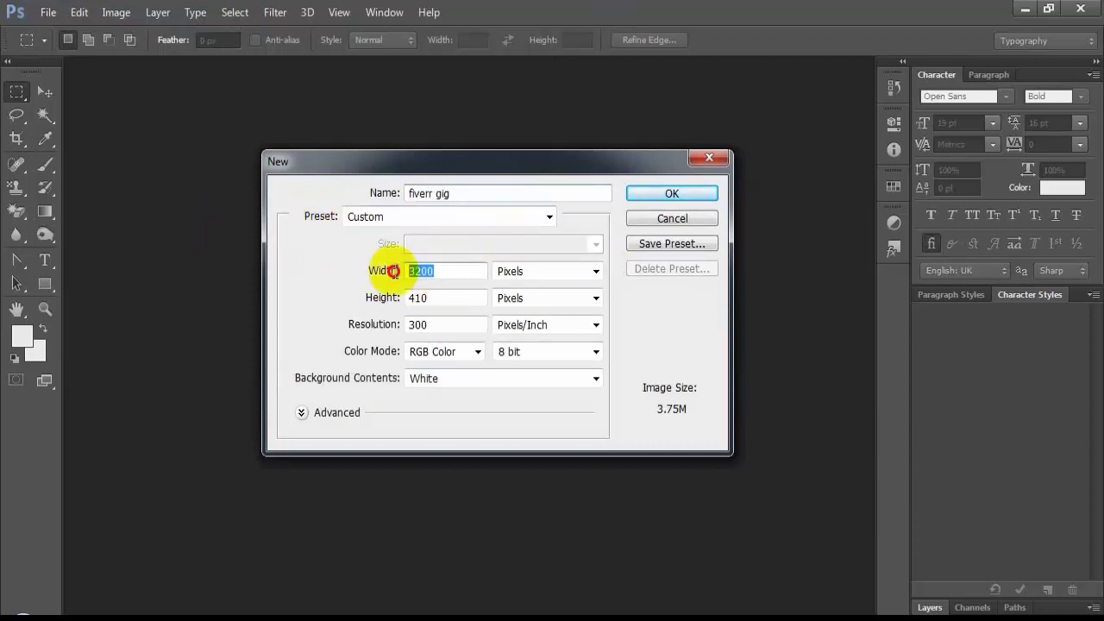
type("70")
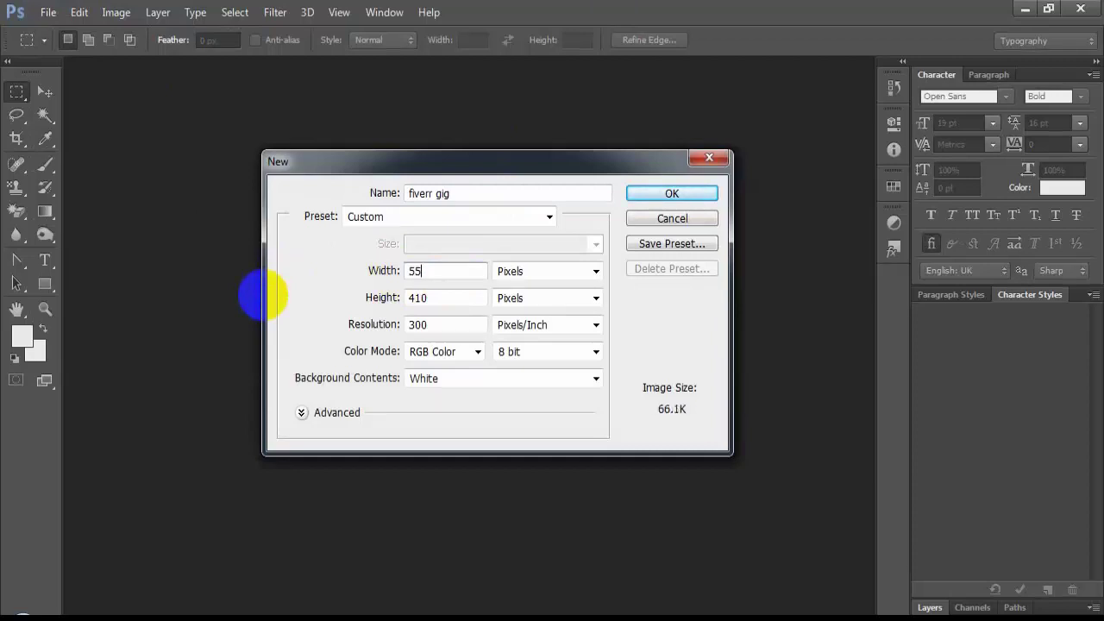
type("0")
double_click(461, 299)
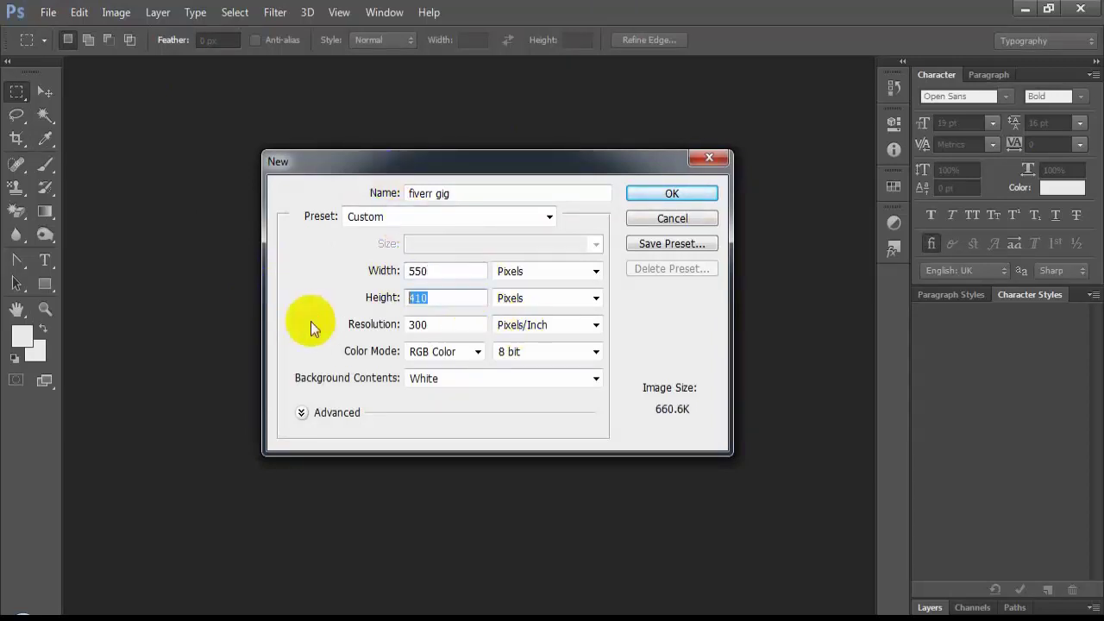
type("370")
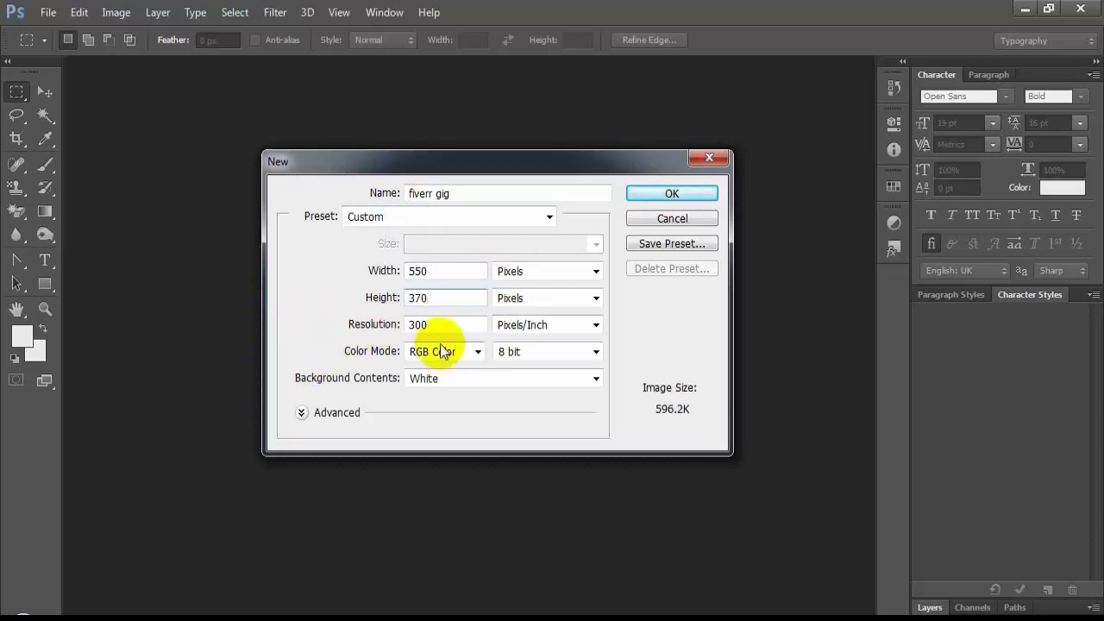
double_click(444, 298)
left_click(427, 325)
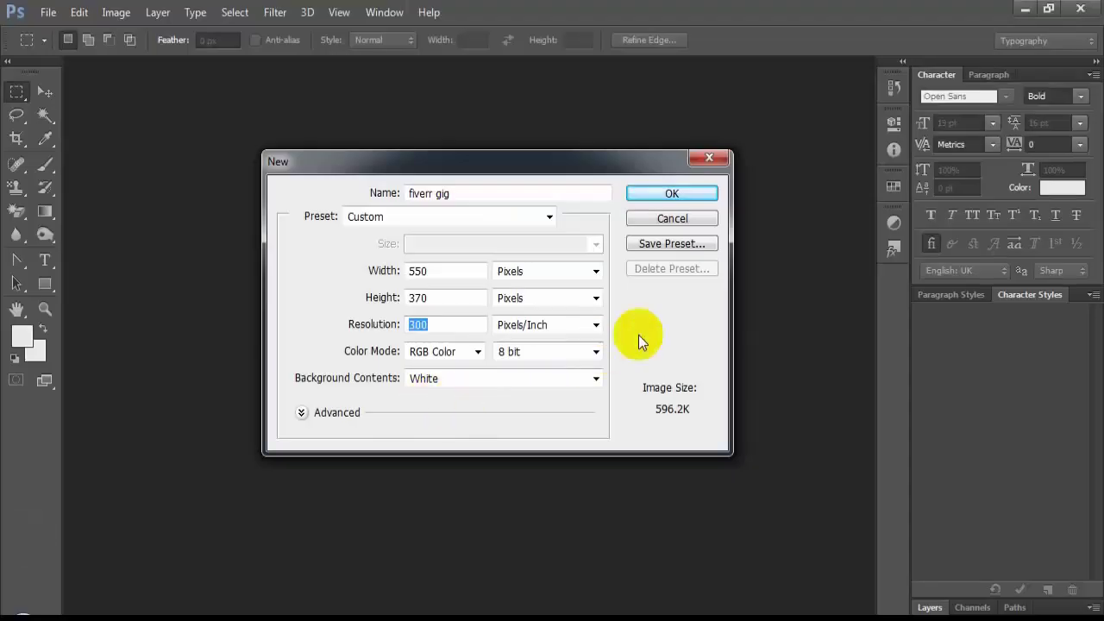
left_click(671, 192)
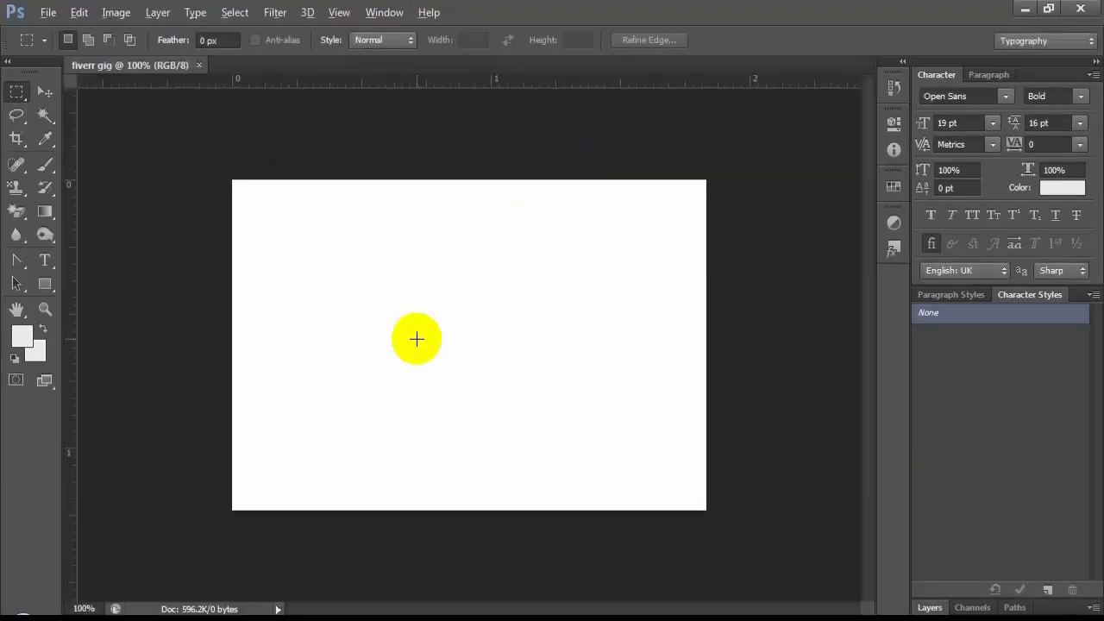
scroll(416, 339, "down", 1)
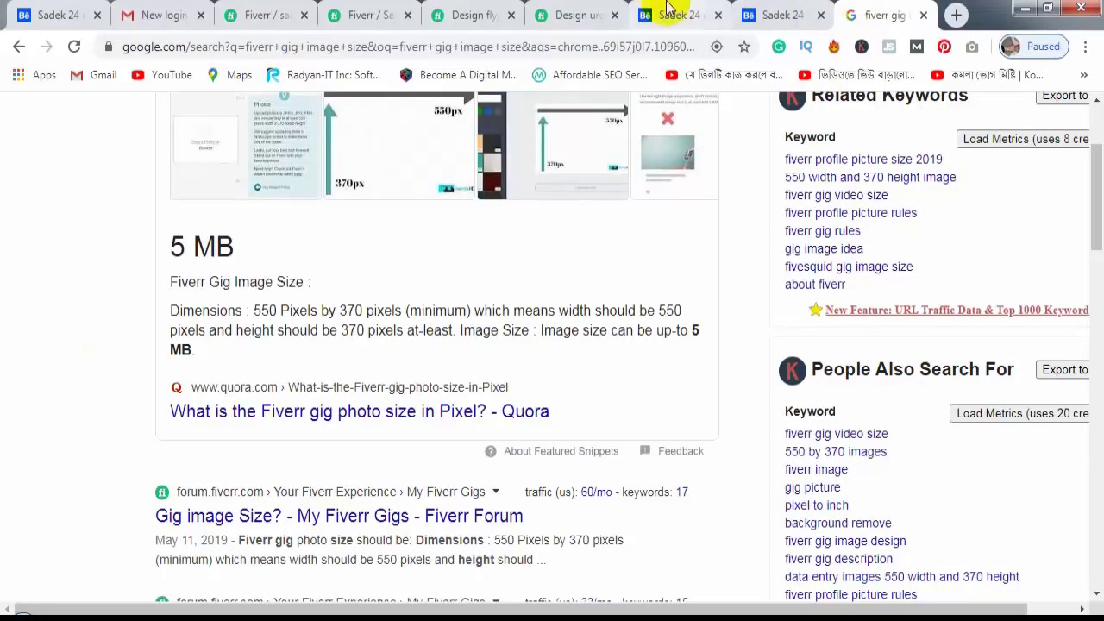
Search Google Images for 'fiverr logo' and preview the green circular Fiverr logo.
scroll(307, 135, "up", 2)
left_click(320, 130)
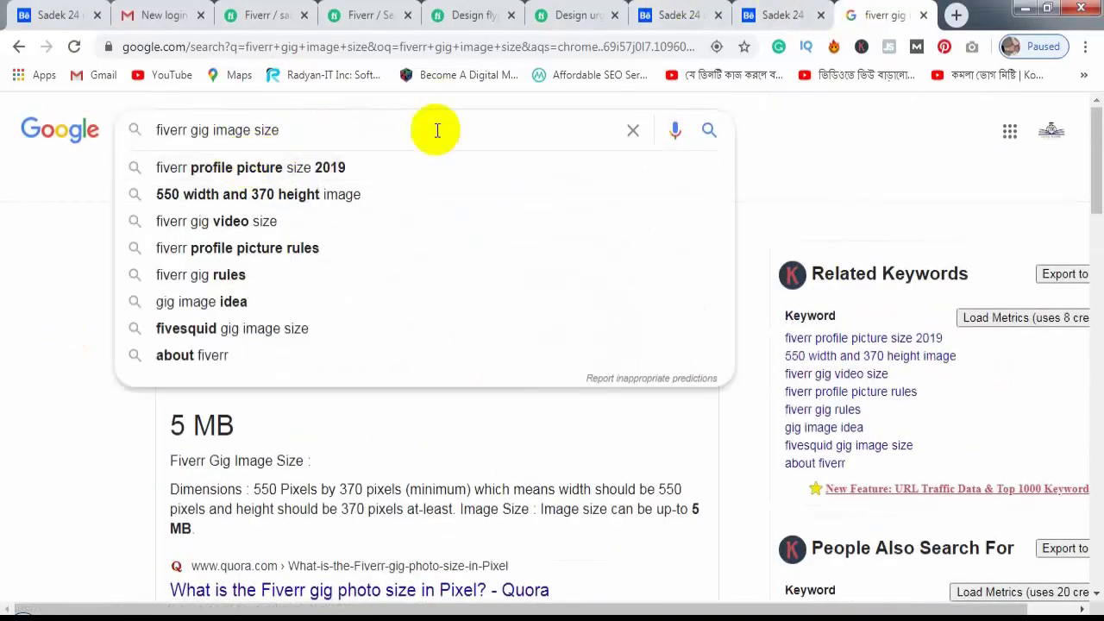
left_click_drag(277, 130, 191, 131)
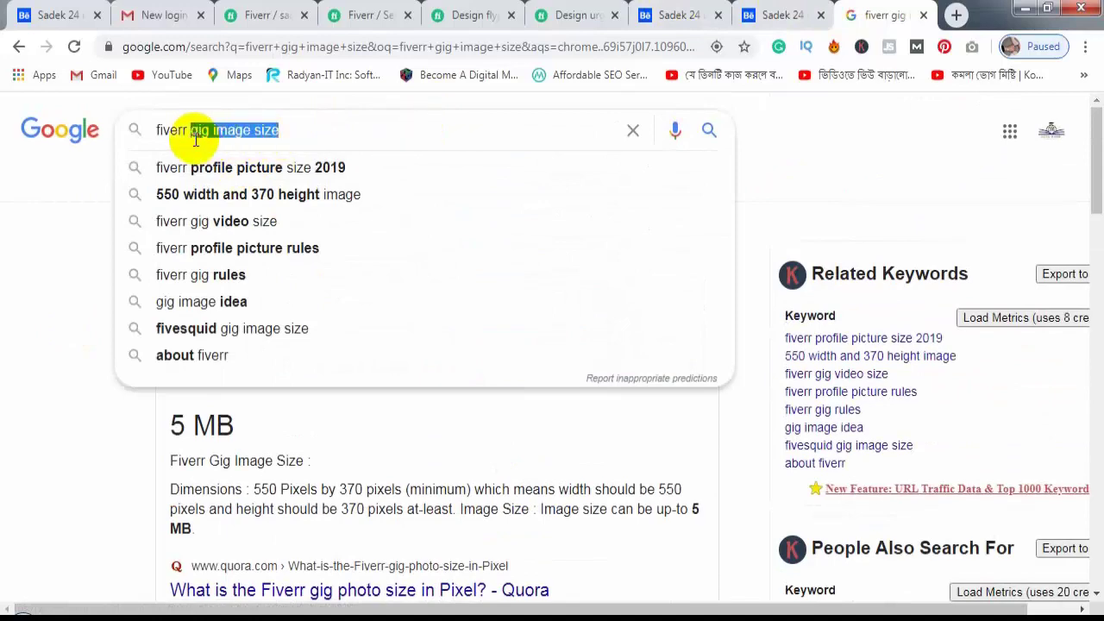
type("logo")
key("Return")
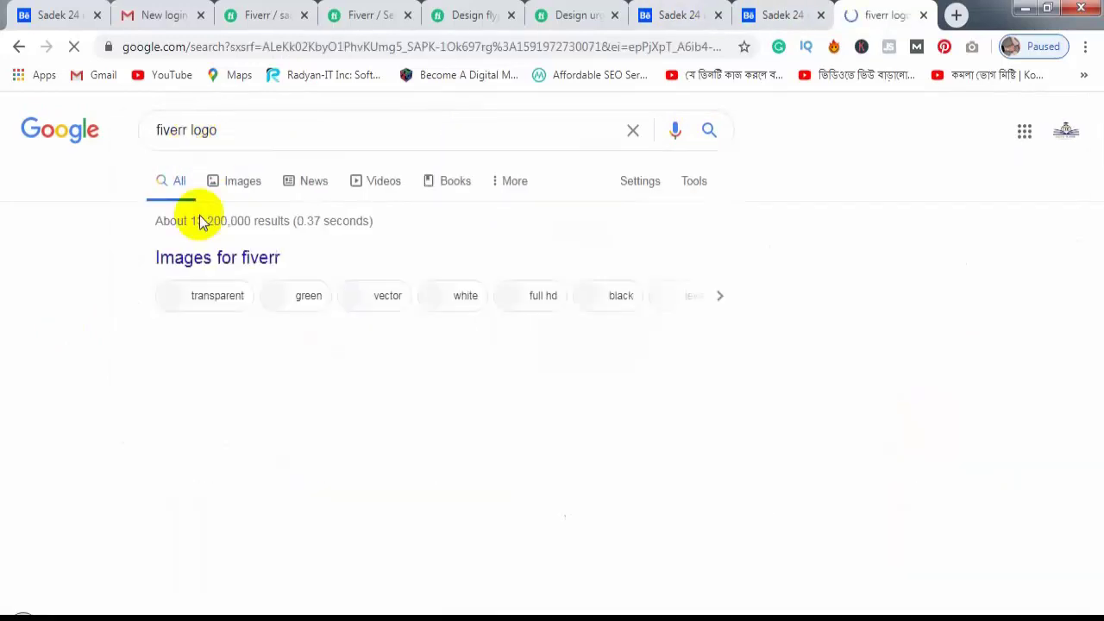
left_click(250, 181)
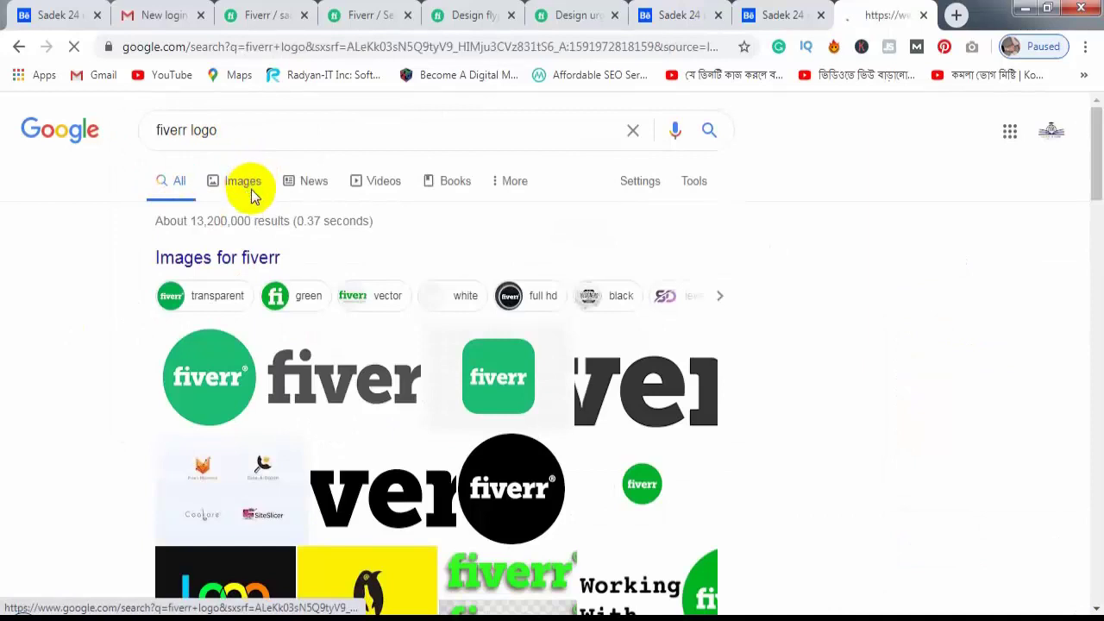
left_click(320, 319)
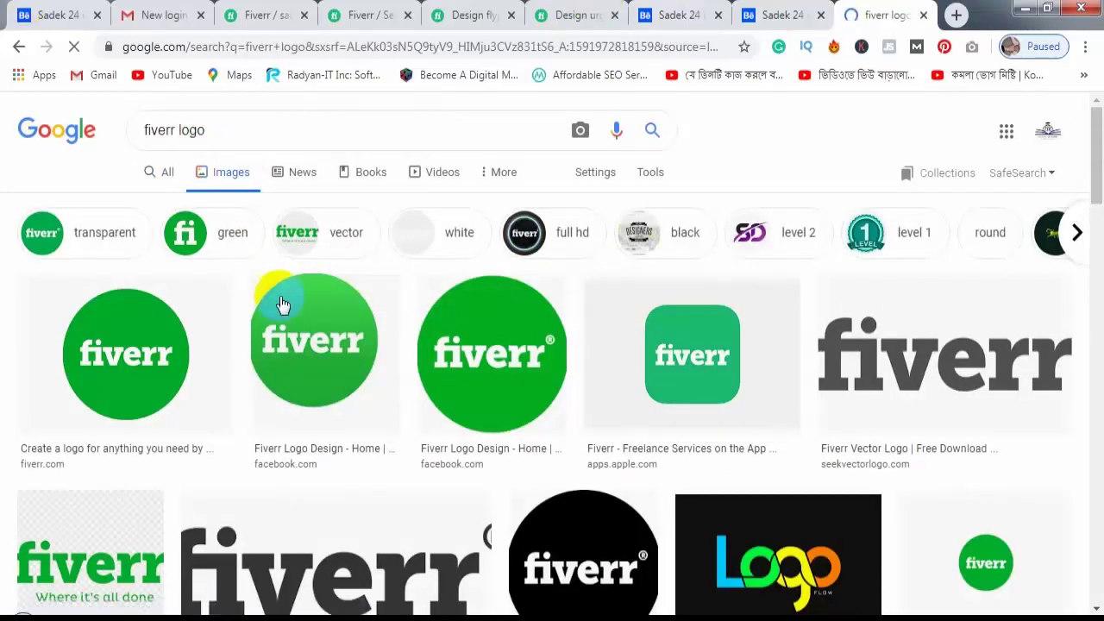
left_click(501, 343)
left_click(114, 343)
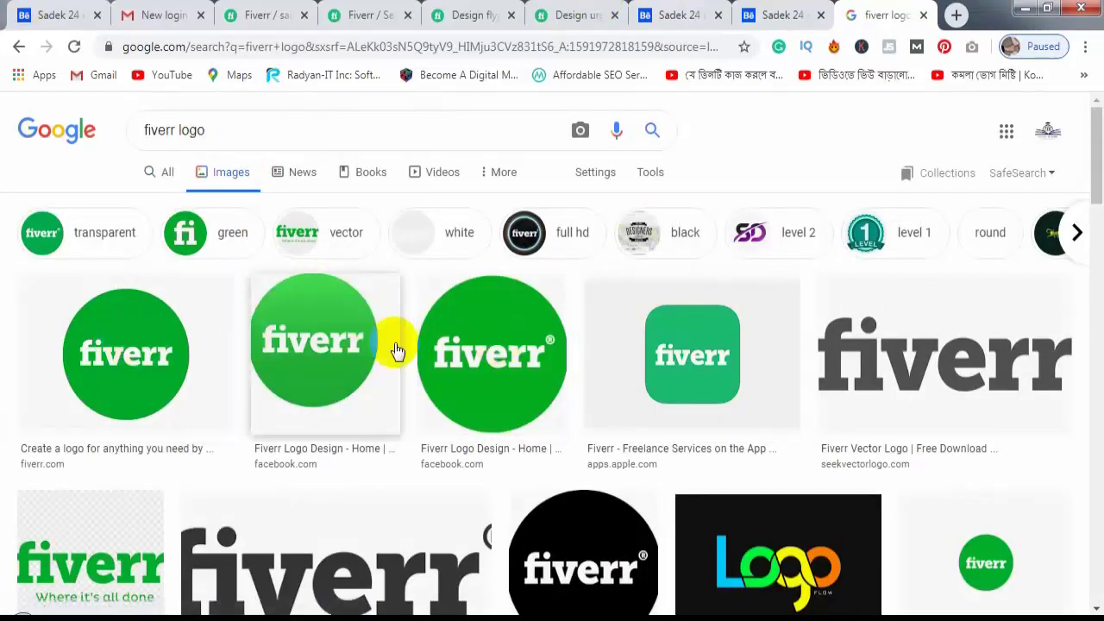
left_click(496, 353)
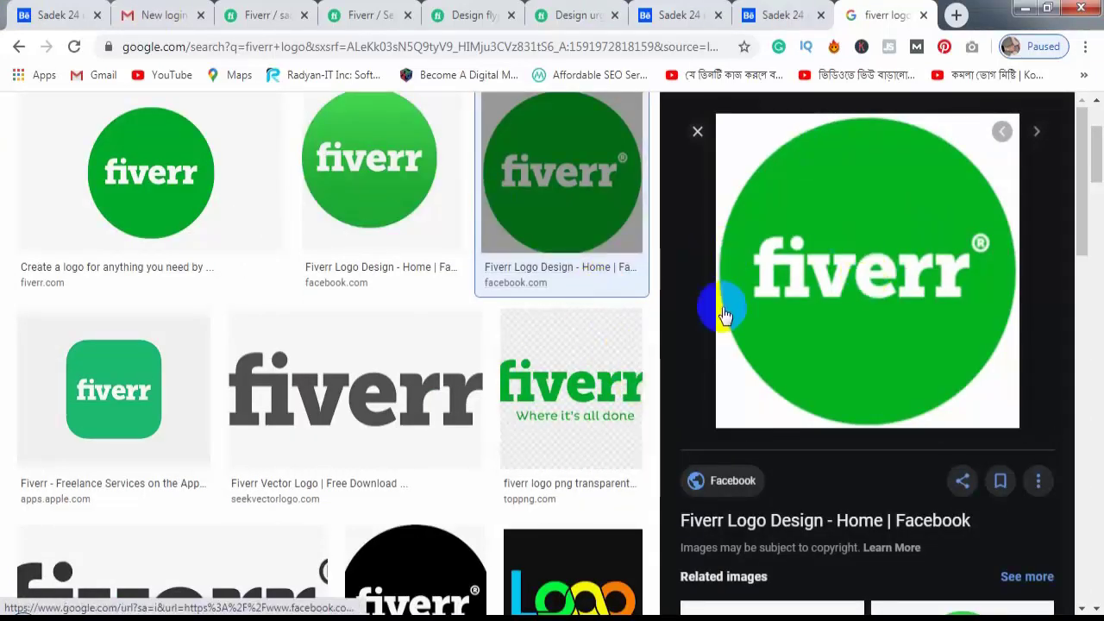
Open the green Fiverr logo in its own tab and copy the image.
right_click(860, 278)
left_click(893, 406)
left_click(888, 15)
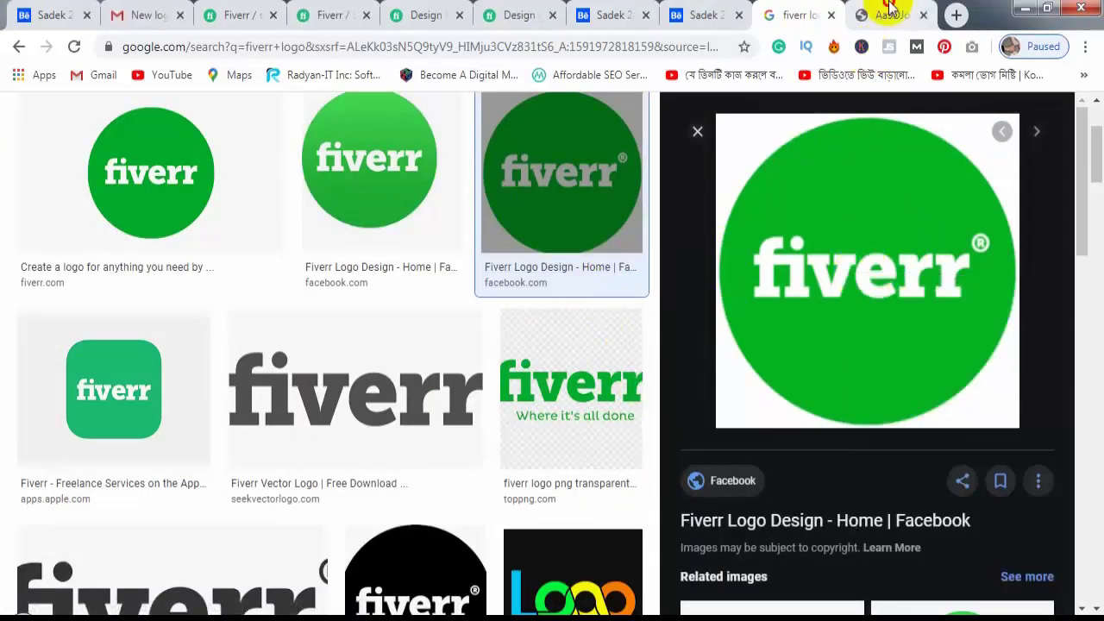
right_click(537, 328)
left_click(587, 381)
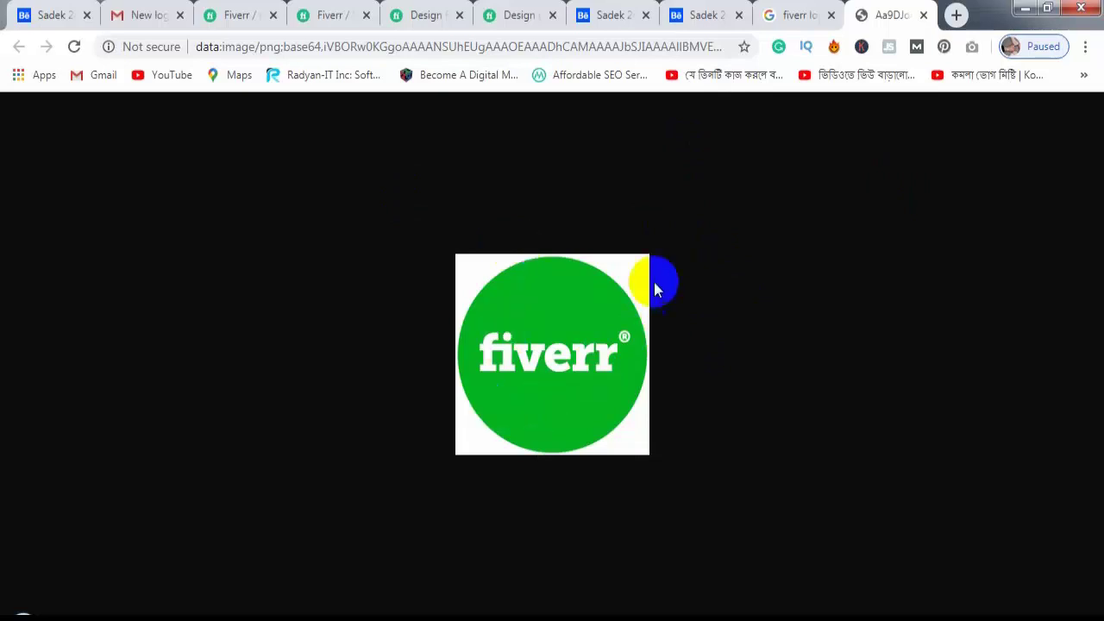
Save the logo to the Desktop as download.png.
key("ctrl+s")
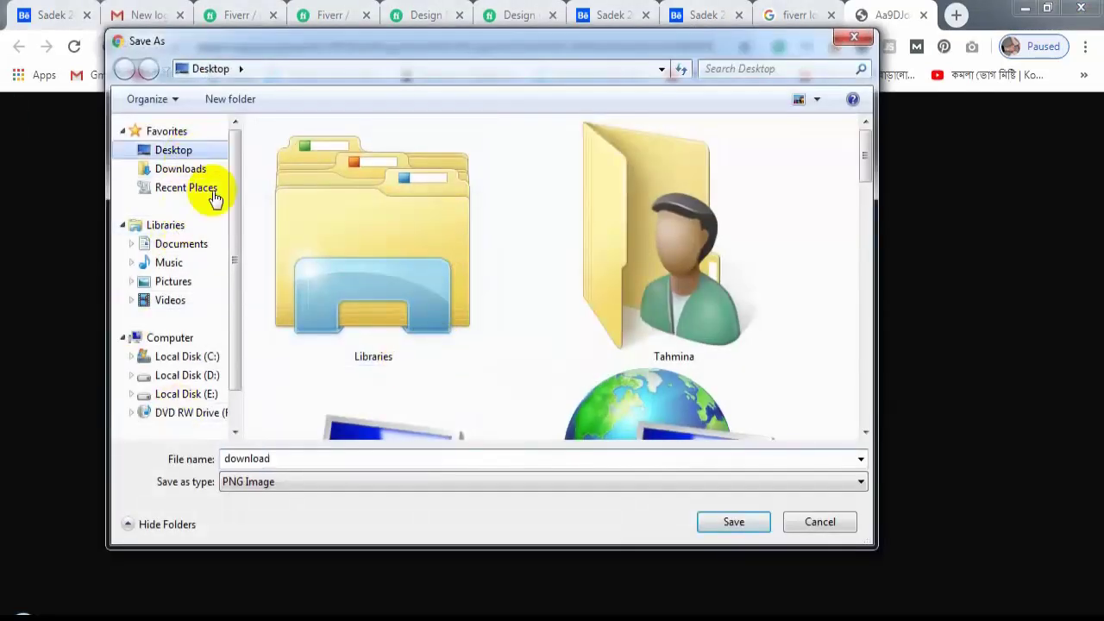
left_click(715, 521)
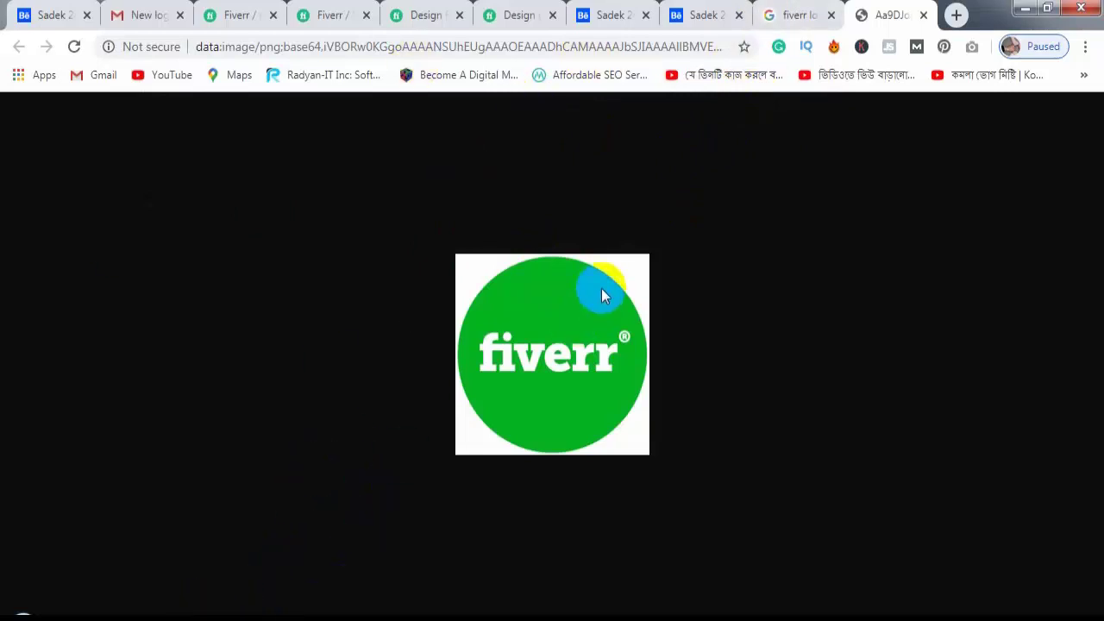
left_click_drag(601, 296, 29, 530)
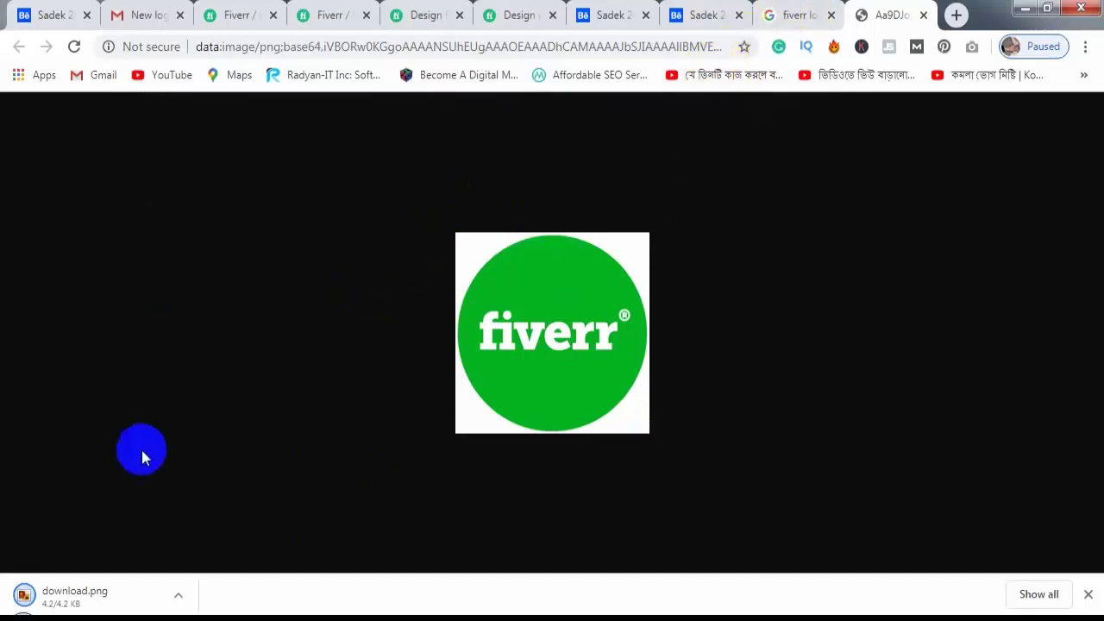
left_click(332, 586)
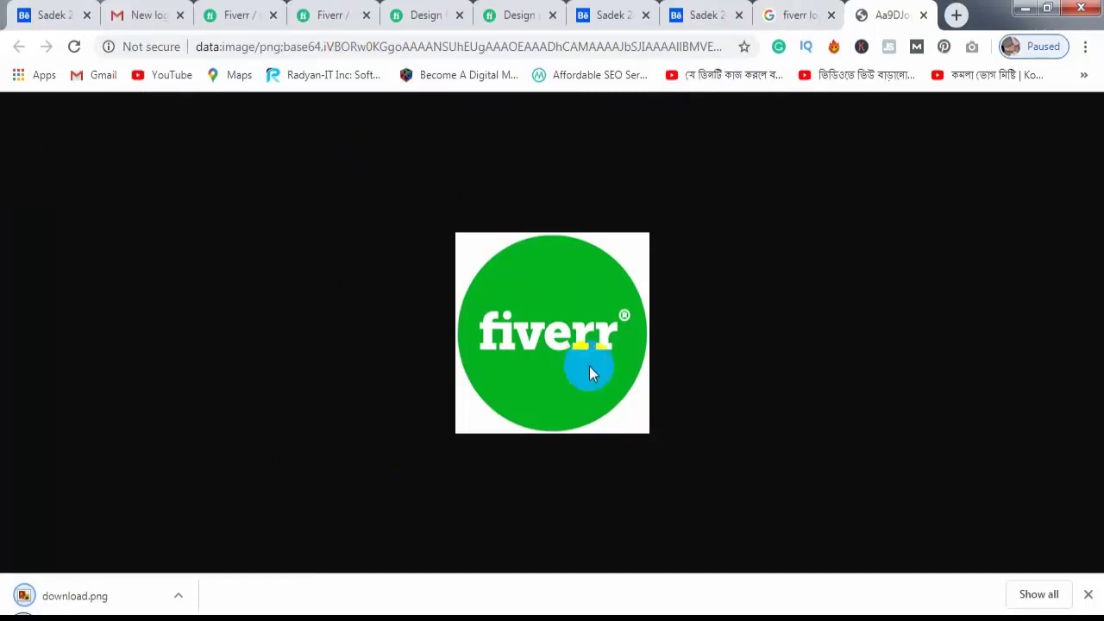
left_click(283, 592)
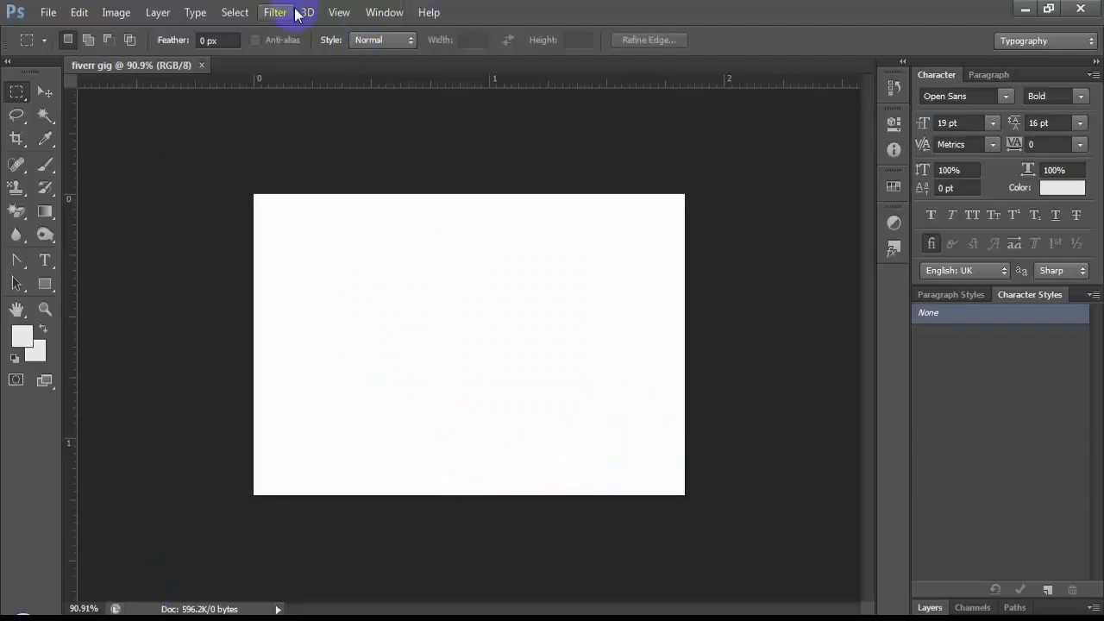
Place the Desktop 'download' logo file and shrink it into the canvas's top-left corner.
left_click(48, 13)
left_click(71, 302)
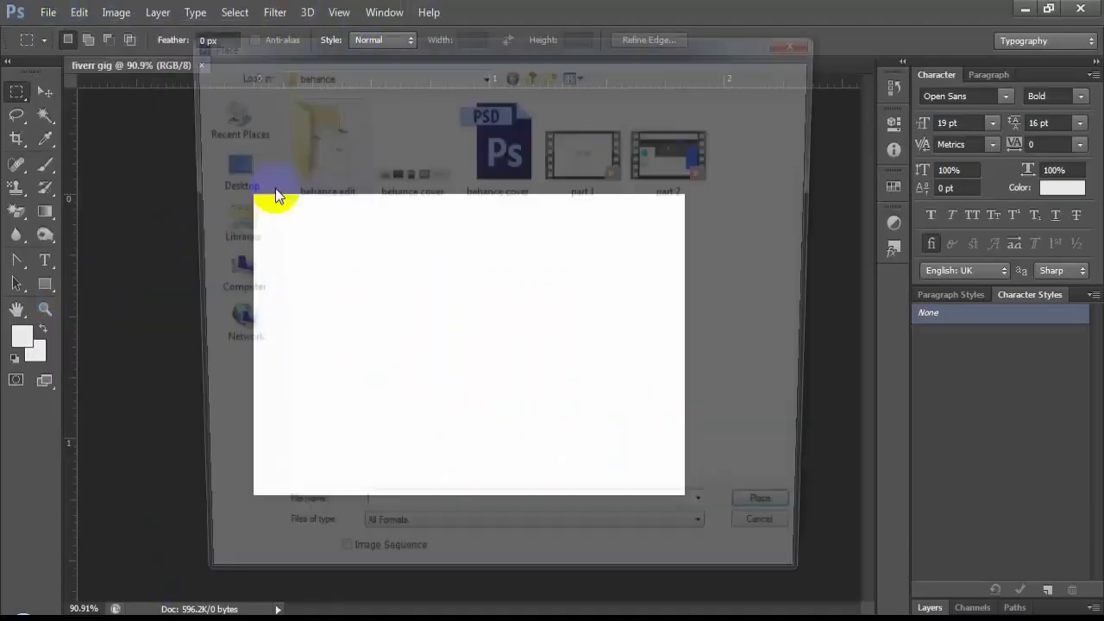
left_click(242, 177)
mouse_move(811, 186)
left_mouse_down()
mouse_move(812, 453)
mouse_move(809, 320)
left_mouse_up()
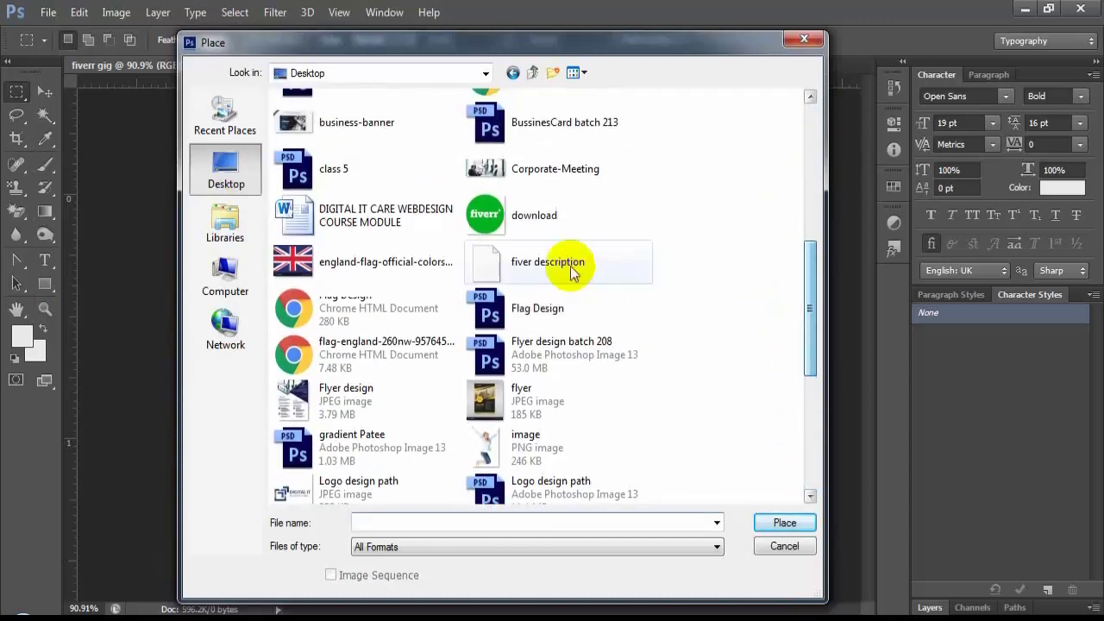
left_click(535, 216)
left_click(786, 521)
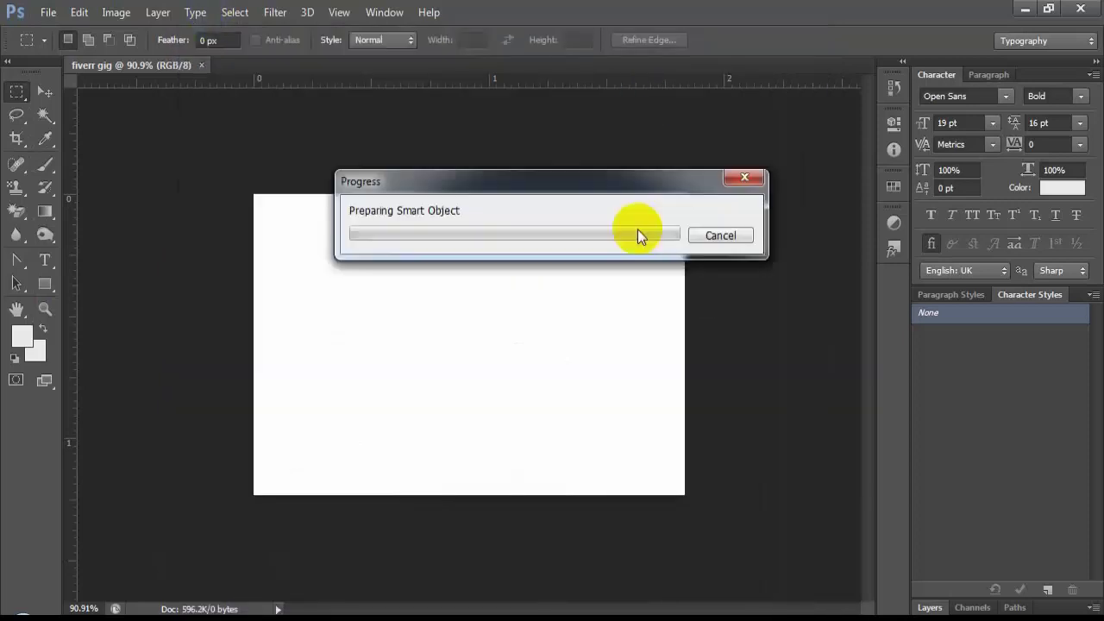
mouse_move(613, 194)
left_mouse_down()
mouse_move(486, 346)
mouse_move(307, 232)
left_mouse_up()
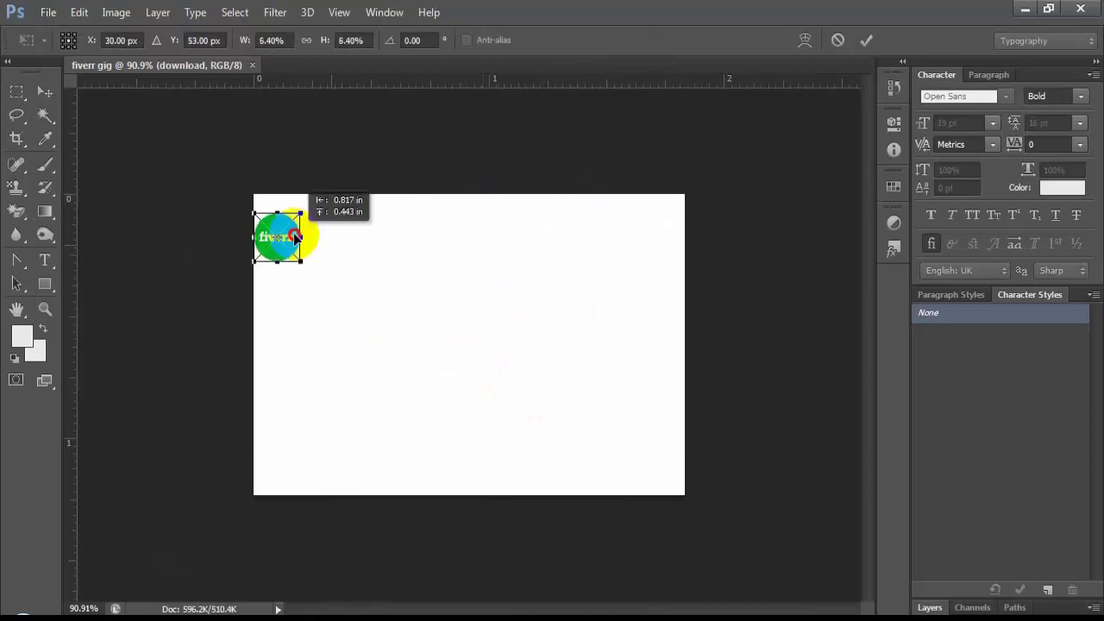
double_click(296, 234)
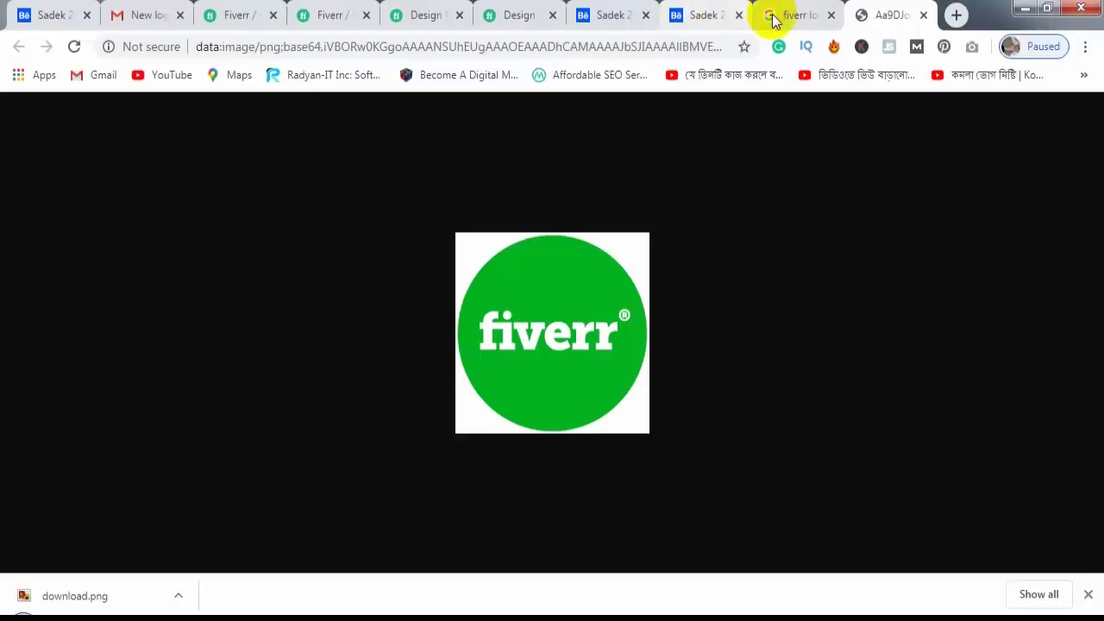
Search Google Images for 'creative designer man png'.
left_click(776, 15)
left_click(105, 141)
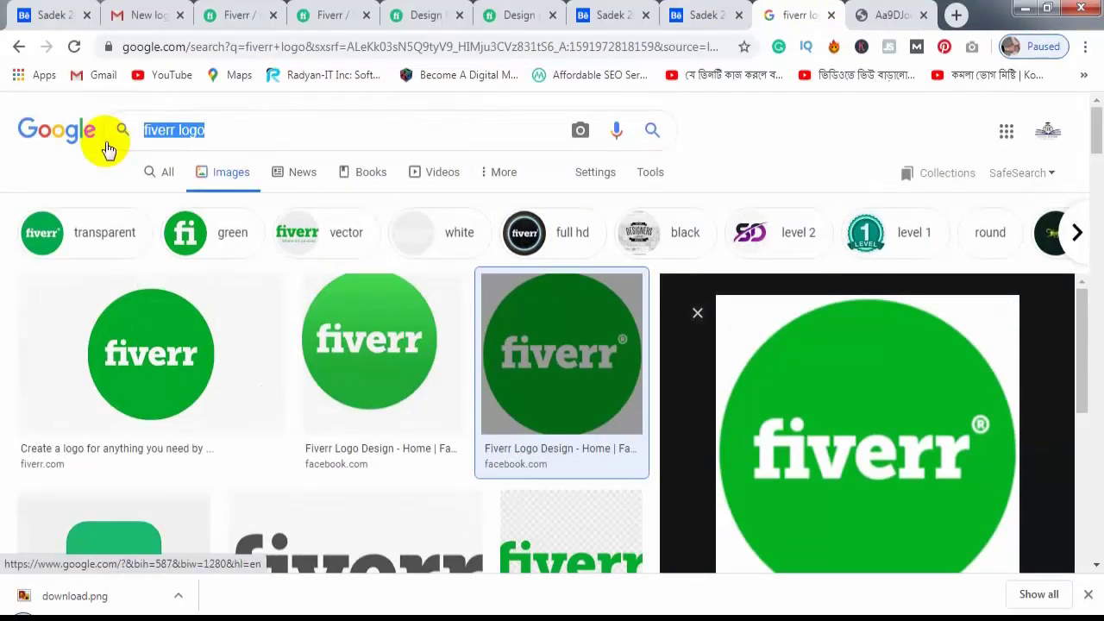
type("c")
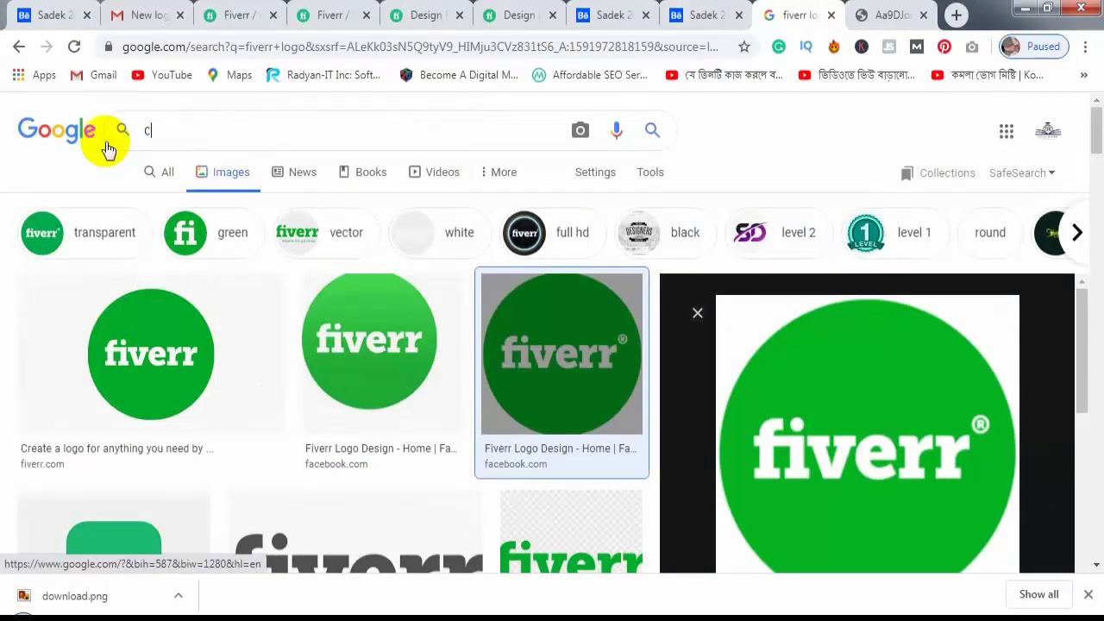
type("reative des")
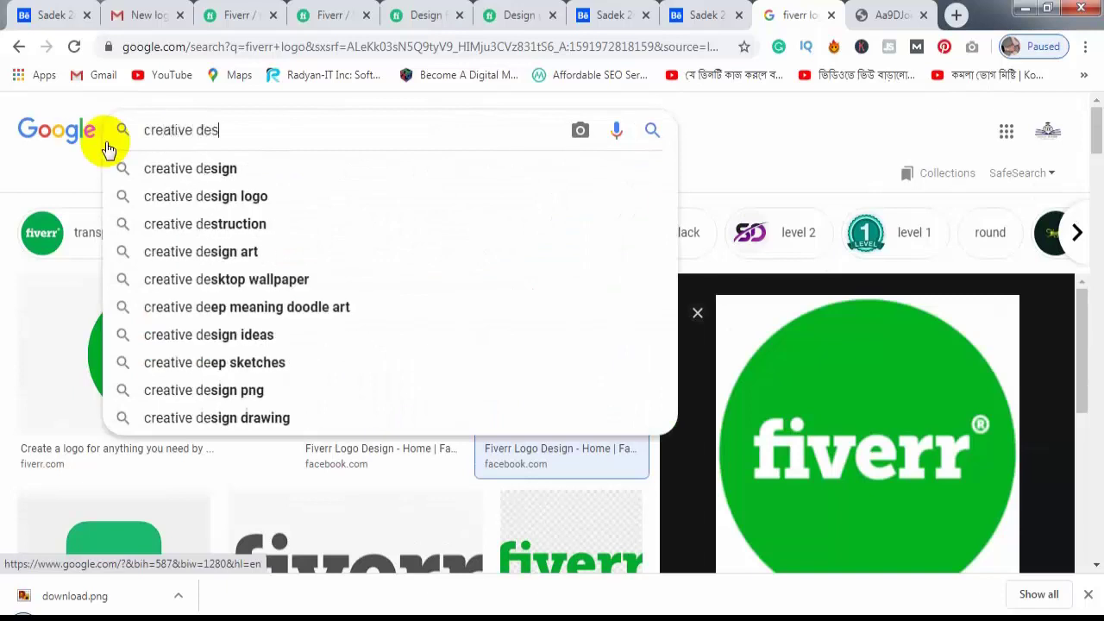
type("igner man")
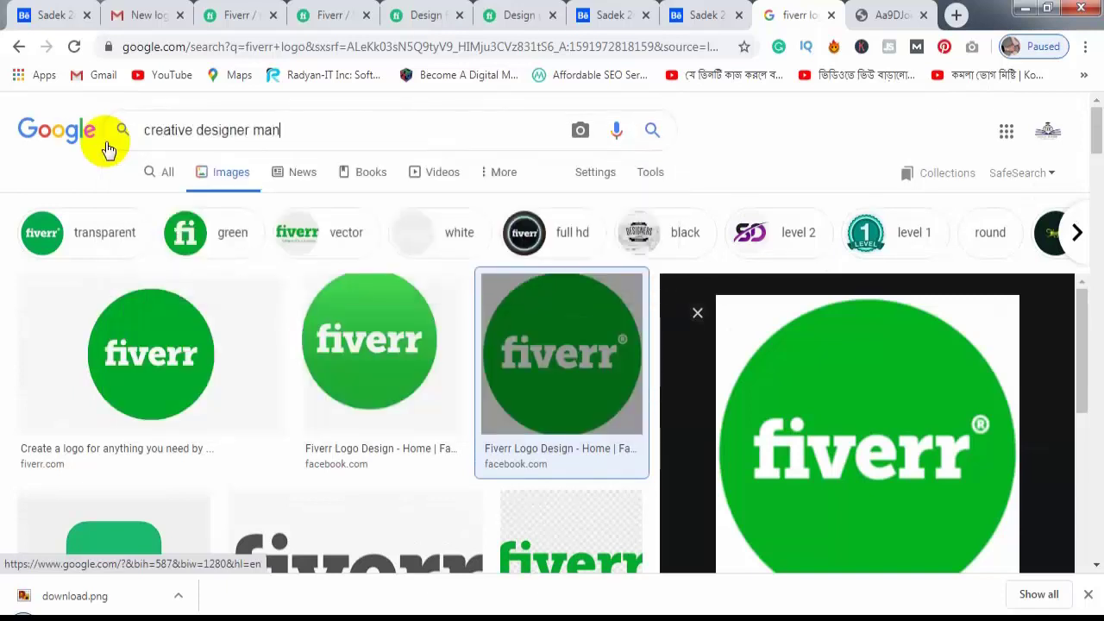
type(" png")
key("Return")
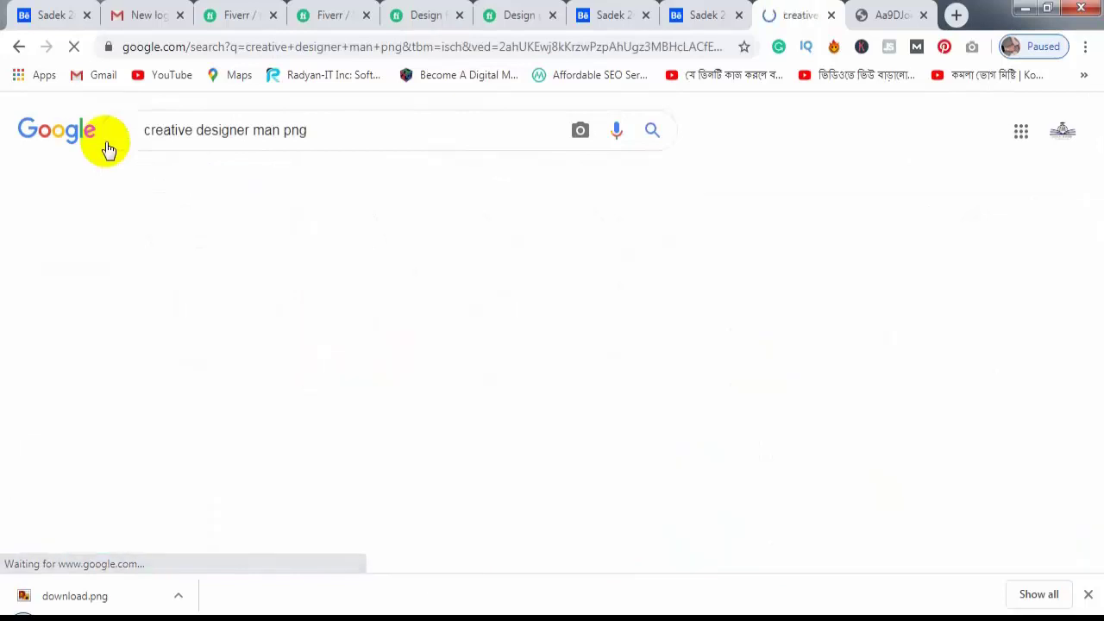
Open the man-on-arrow result full size in its own tab.
scroll(523, 308, "down", 3)
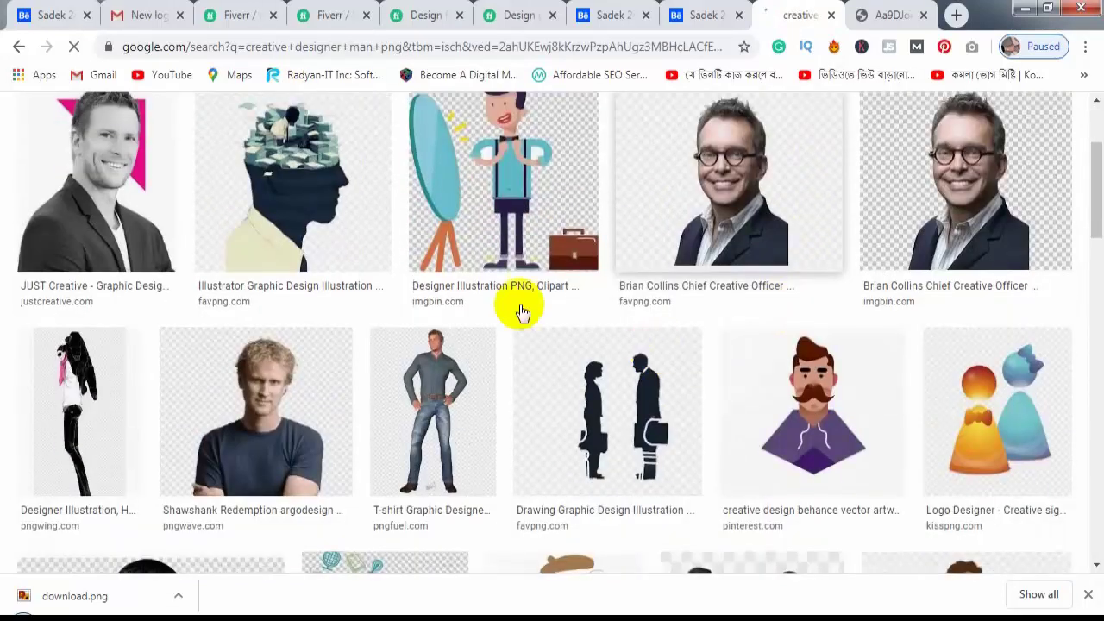
scroll(350, 307, "down", 4)
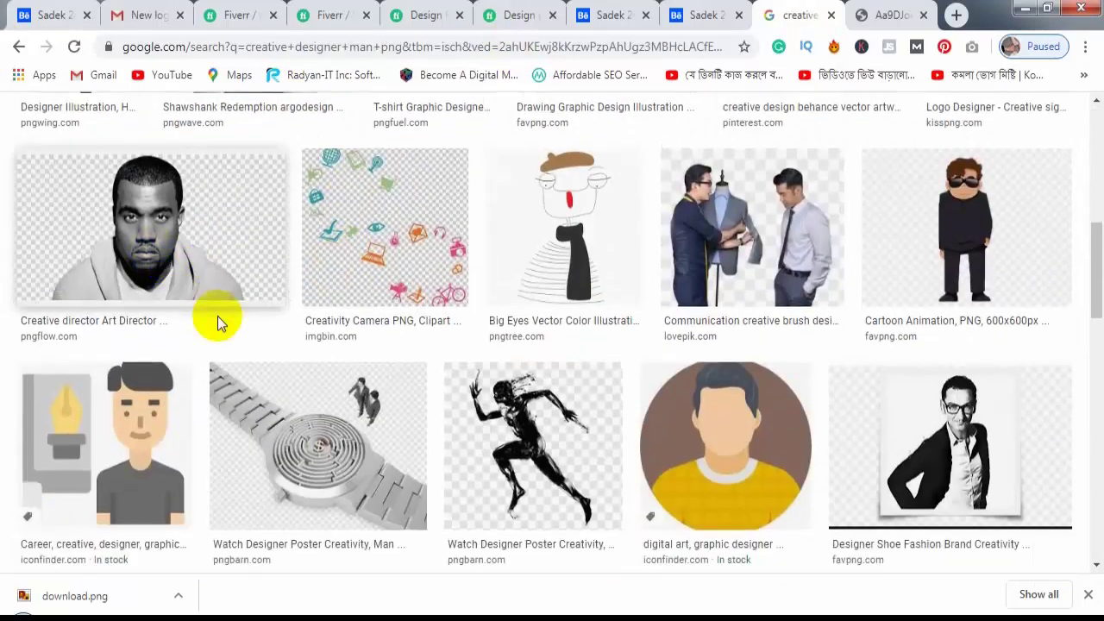
scroll(897, 361, "down", 1)
scroll(338, 301, "down", 2)
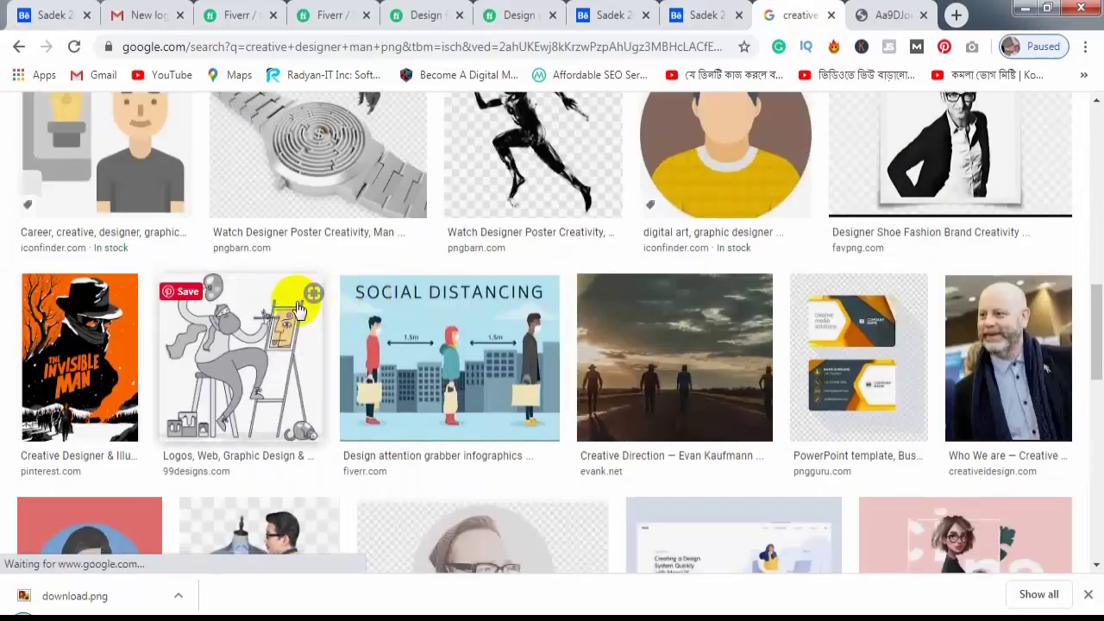
scroll(412, 345, "down", 3)
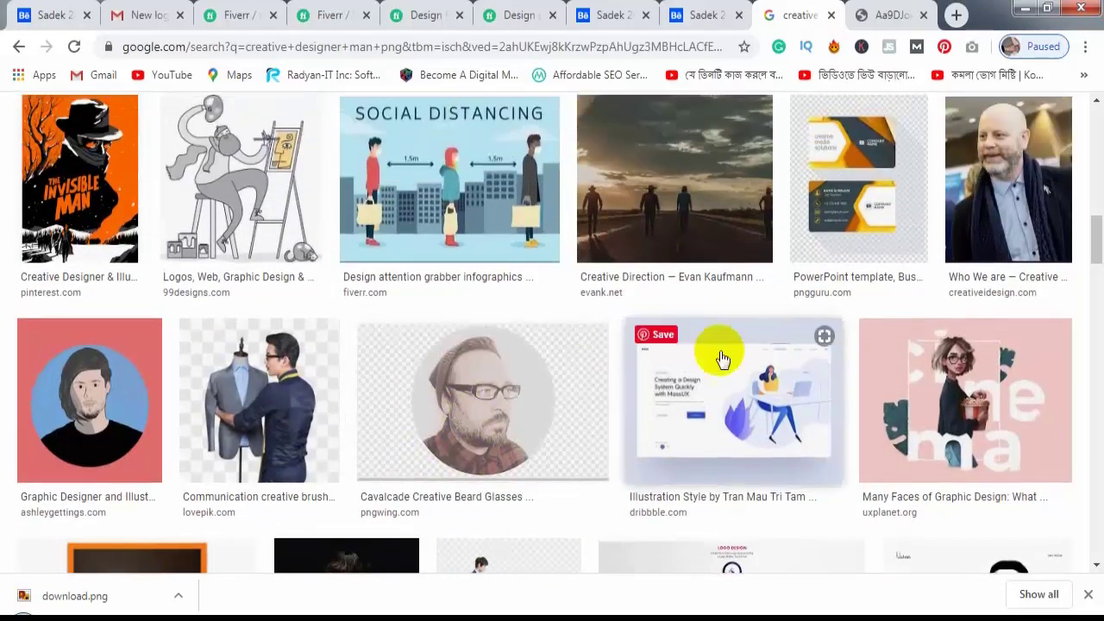
scroll(764, 394, "down", 2)
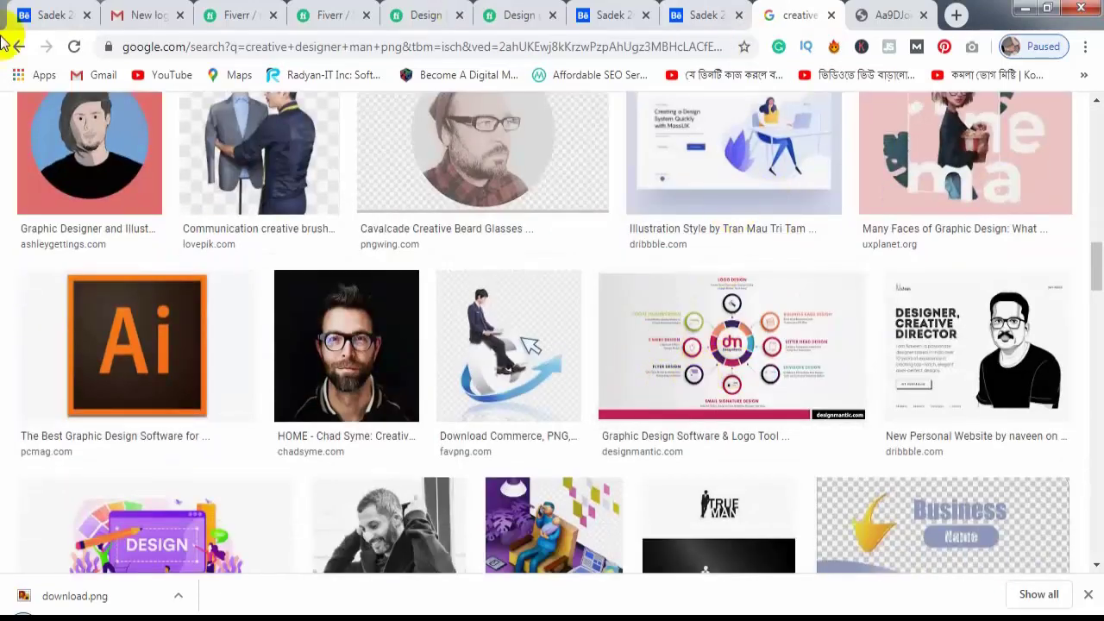
left_click(522, 350)
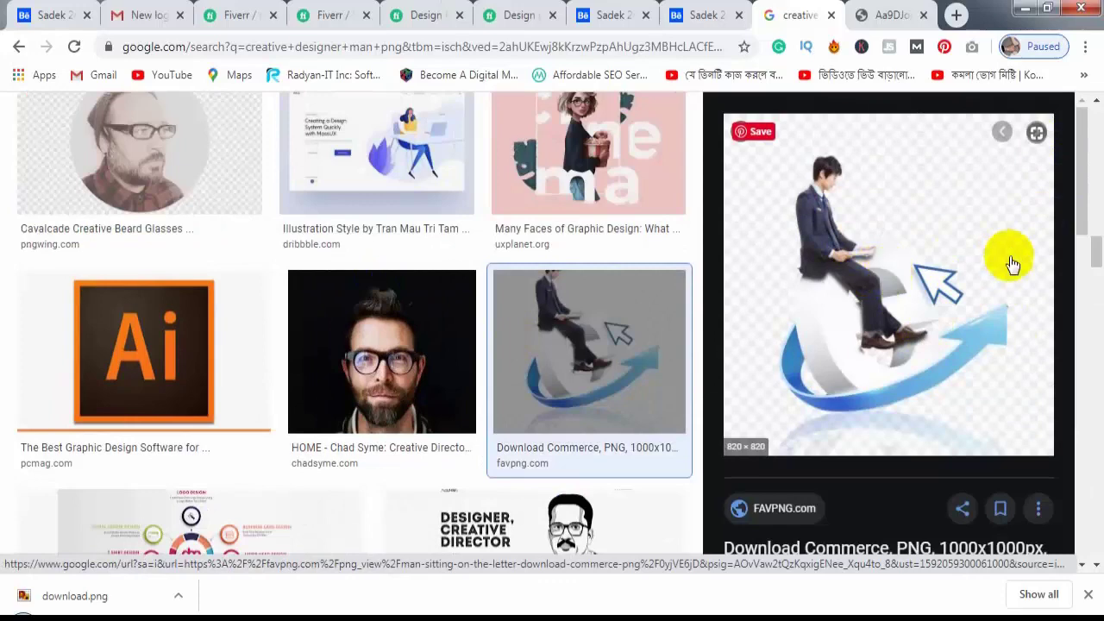
scroll(949, 285, "down", 1)
scroll(888, 281, "up", 1)
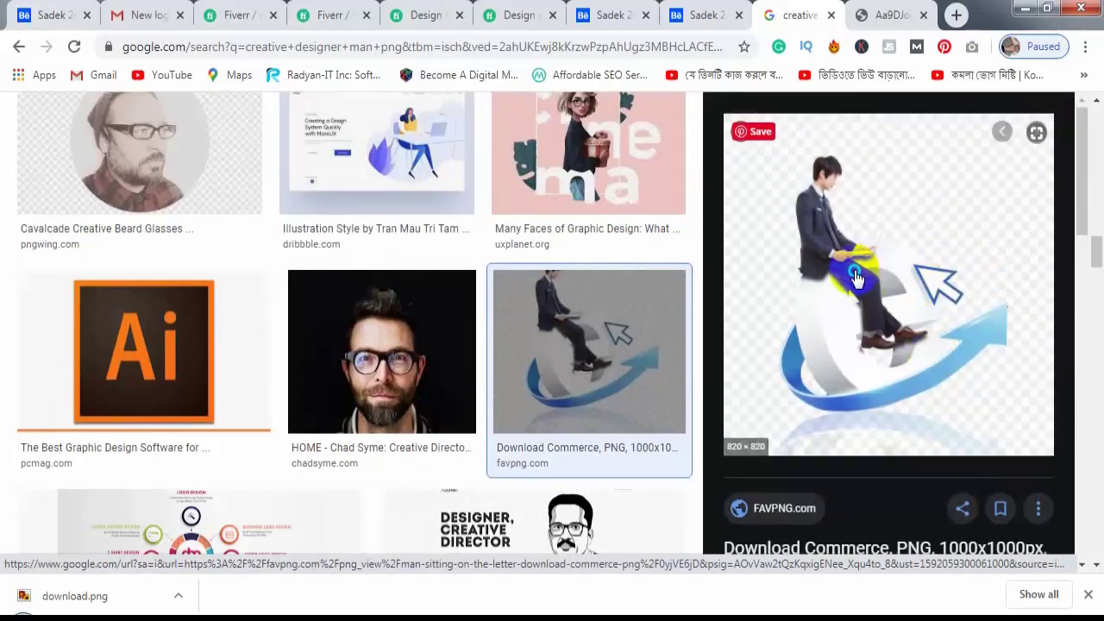
right_click(847, 274)
left_click(935, 407)
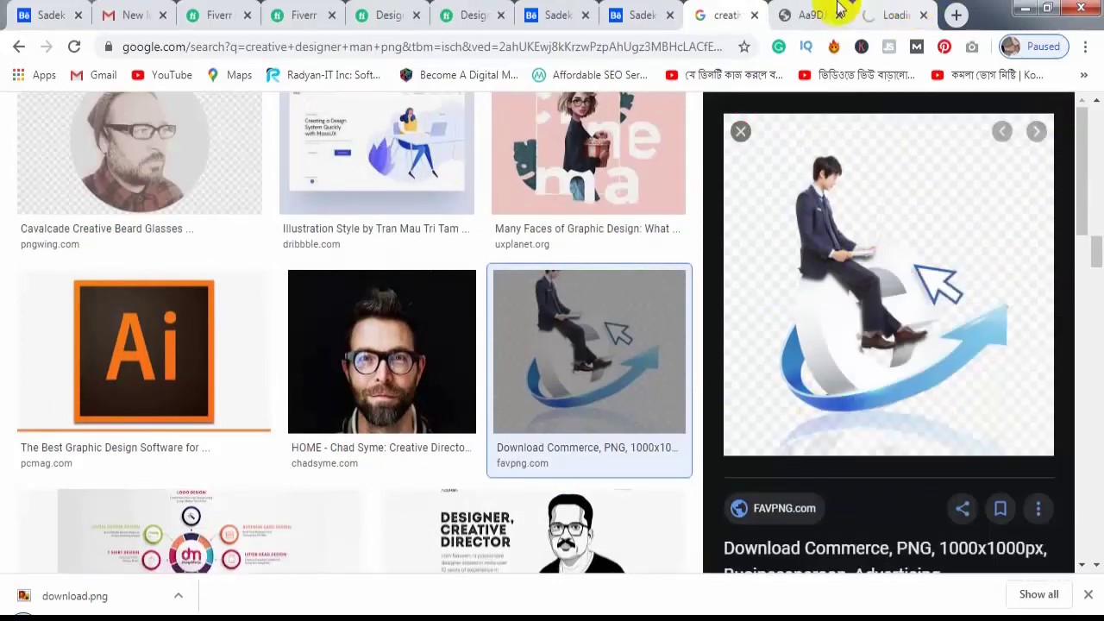
left_click(879, 12)
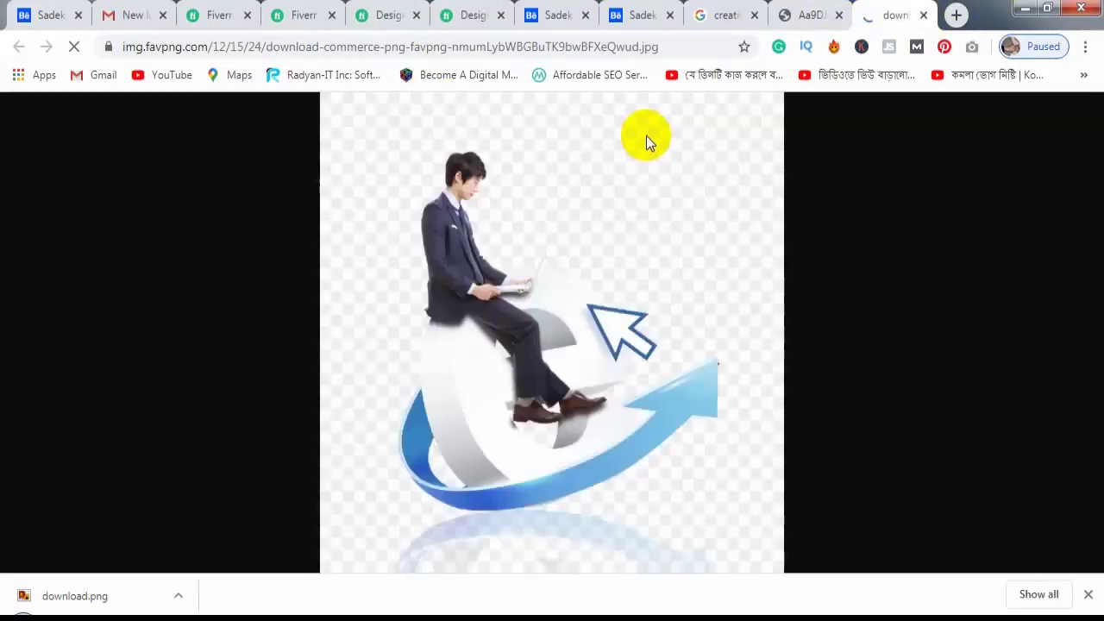
left_click(453, 296)
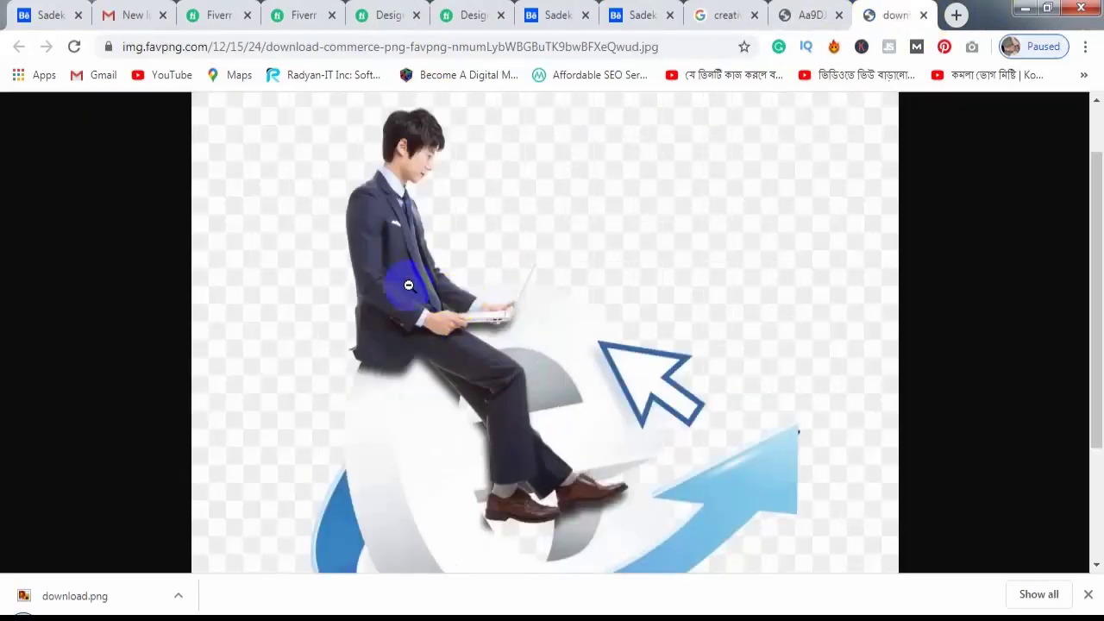
Save the man-on-arrow image as man.jpg and return to Photoshop.
right_click(411, 288)
left_click(500, 318)
left_click(465, 384)
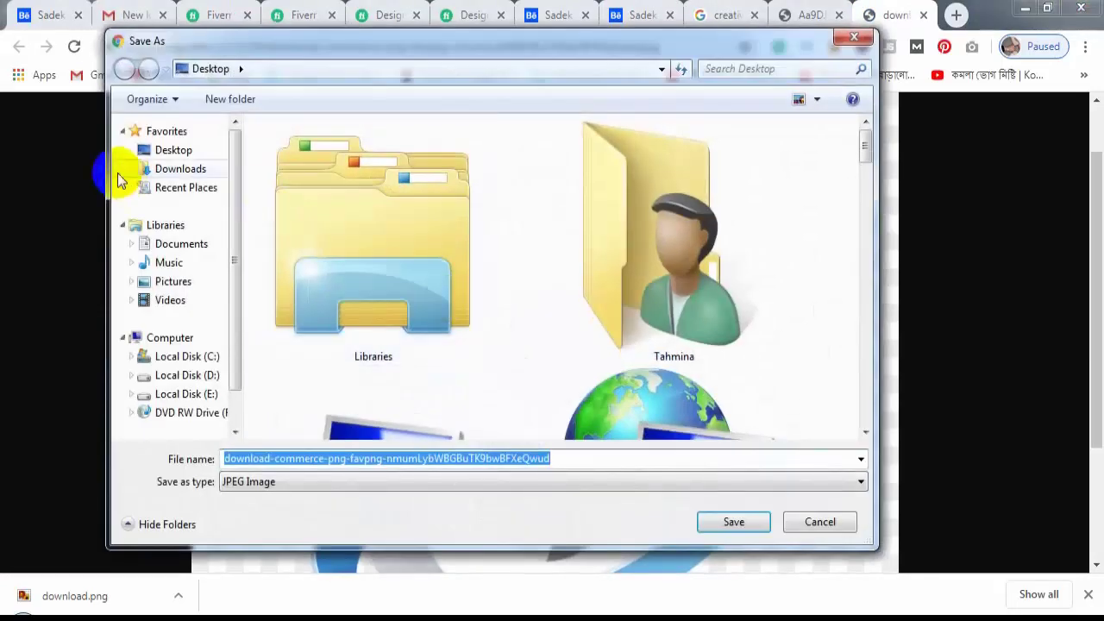
type("man")
key("Return")
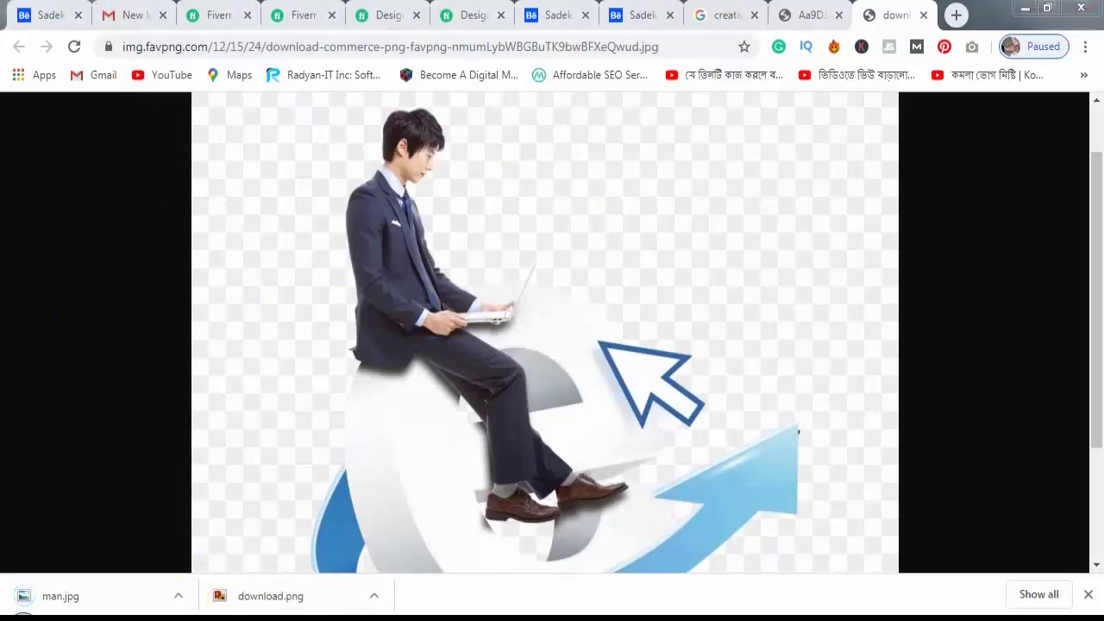
left_click(1025, 7)
Place the man image centrally into the fiverr gig document.
left_click(44, 12)
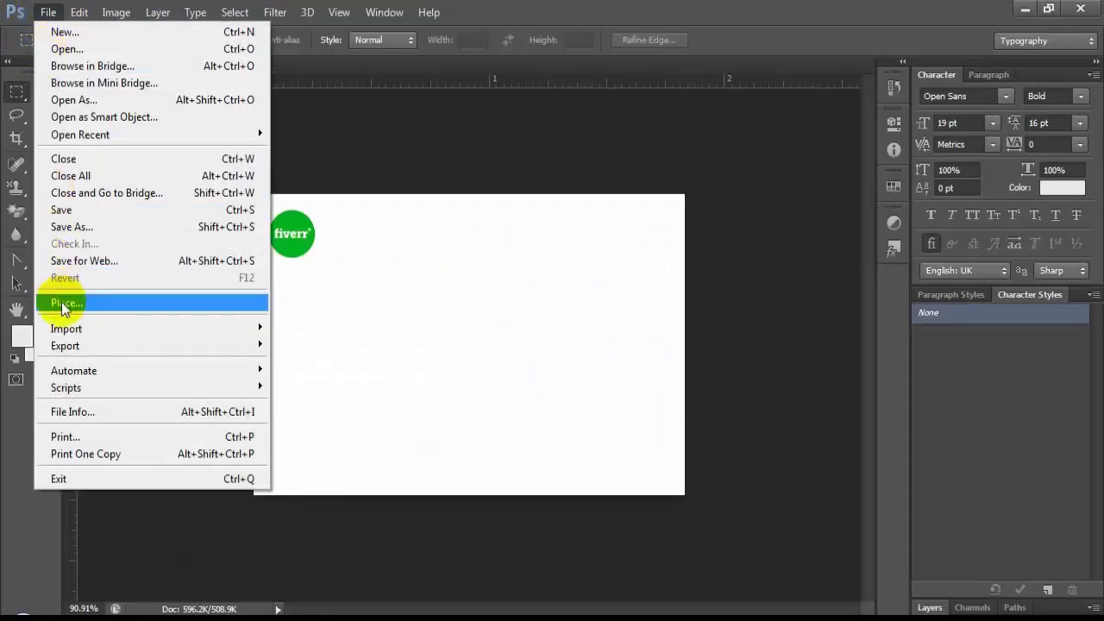
left_click(69, 301)
left_click(369, 389)
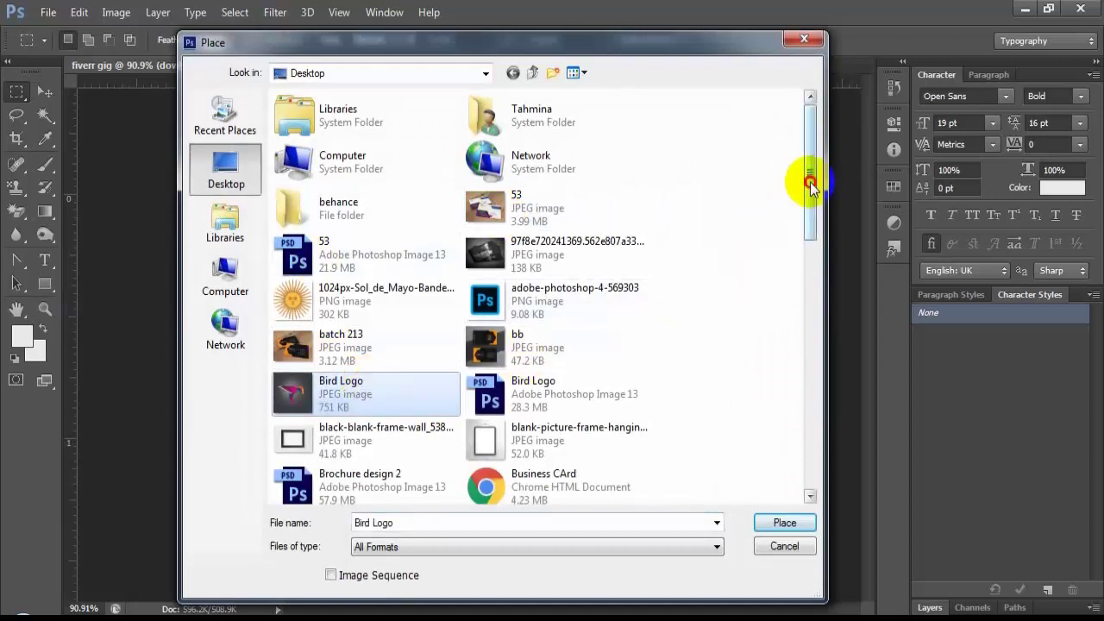
mouse_move(811, 185)
left_mouse_down()
mouse_move(813, 345)
mouse_move(791, 378)
left_mouse_up()
left_click(543, 480)
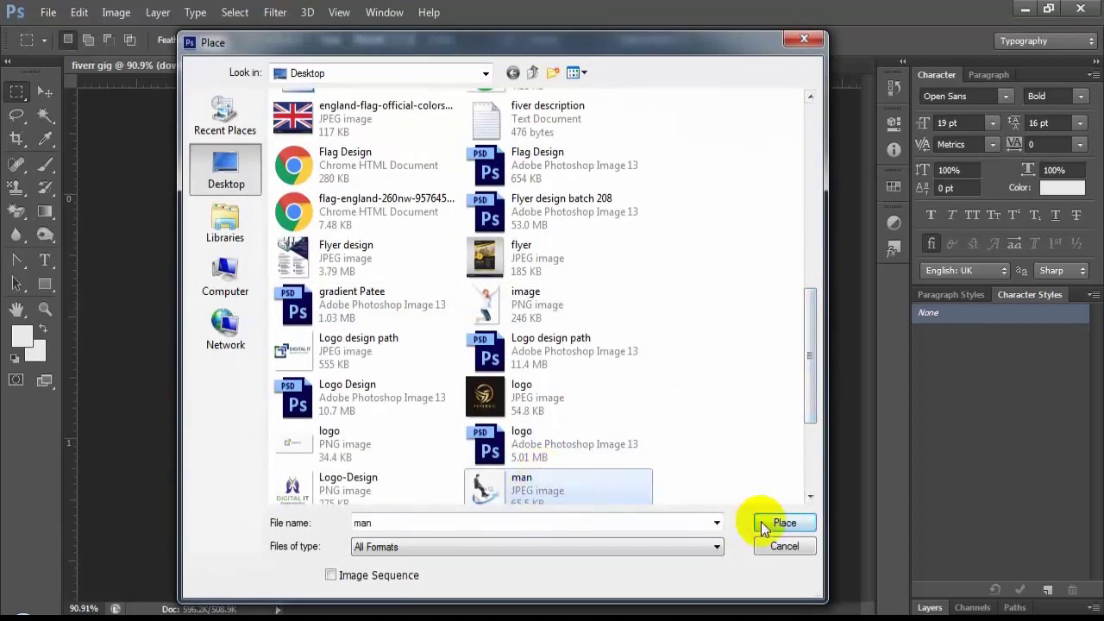
left_click(763, 522)
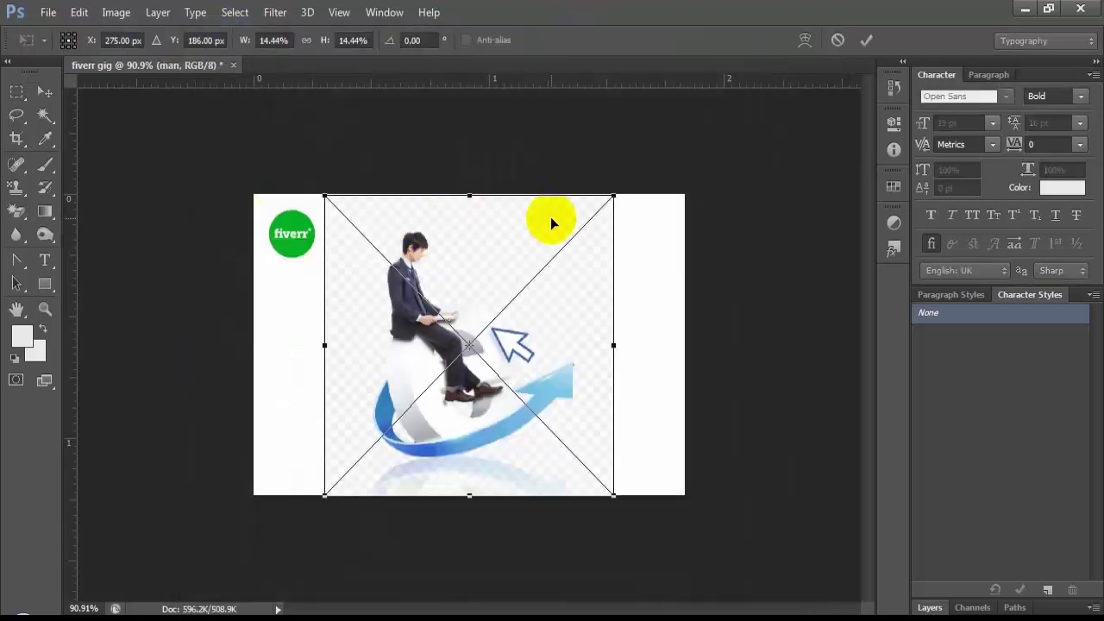
key("Return")
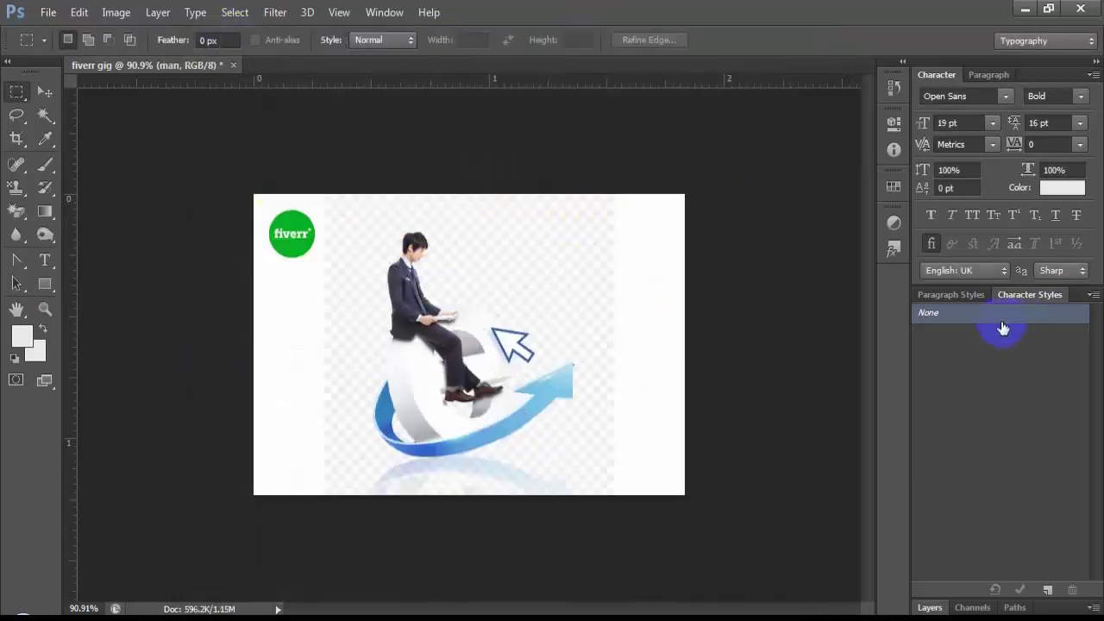
Rasterize the man layer from the Layers panel.
left_click(925, 608)
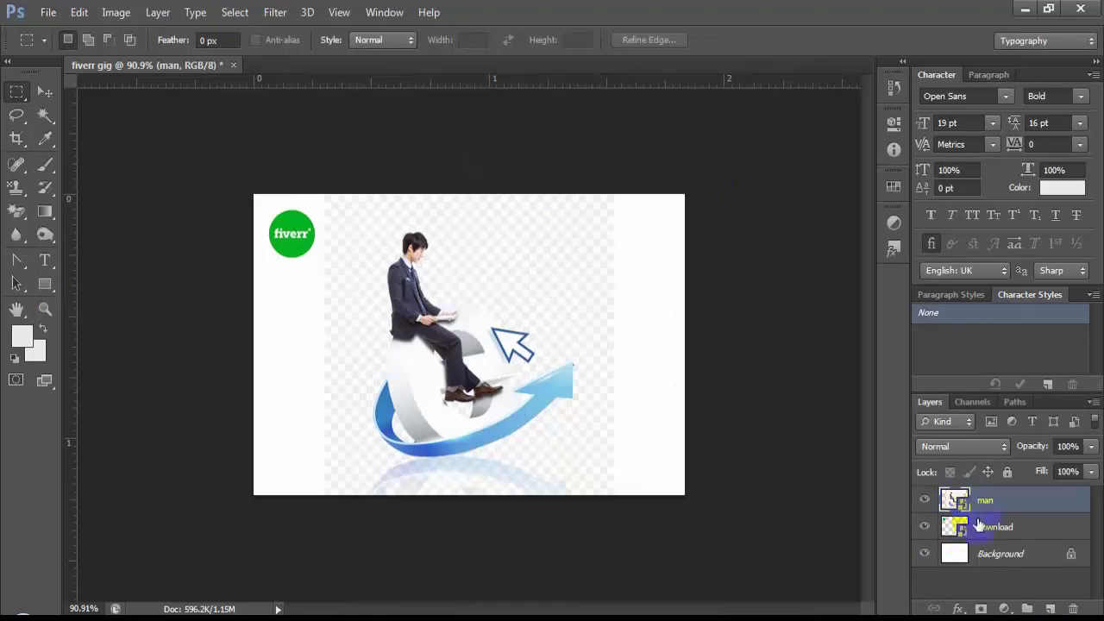
right_click(1046, 503)
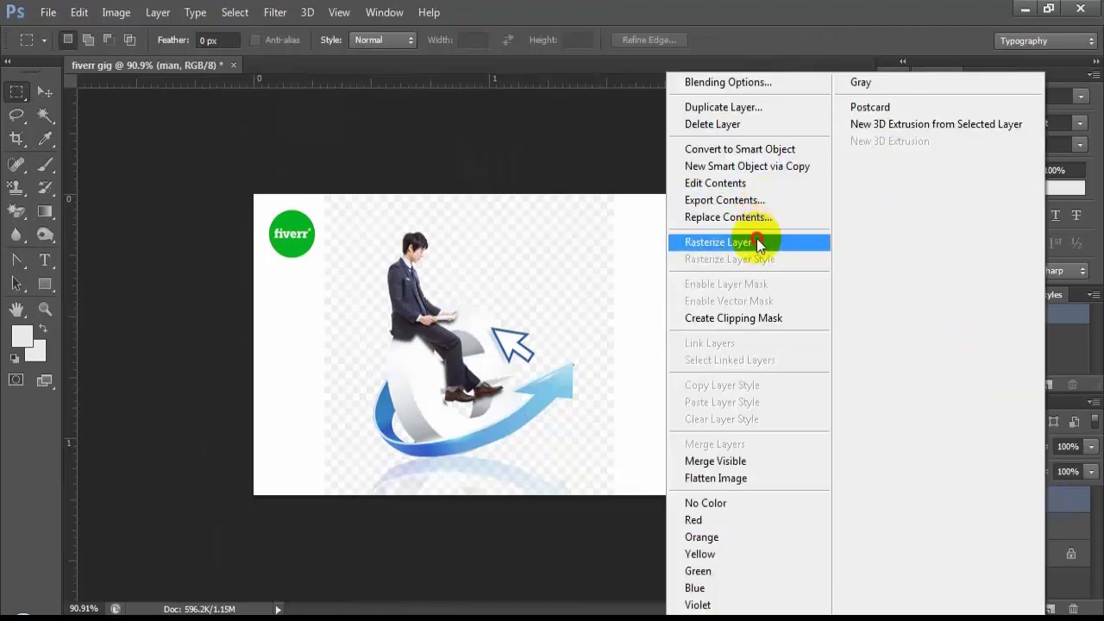
left_click(759, 239)
Magic Wand-select the man image's transparent area, blue swoosh, arrowhead and cursor outline.
left_click(44, 115)
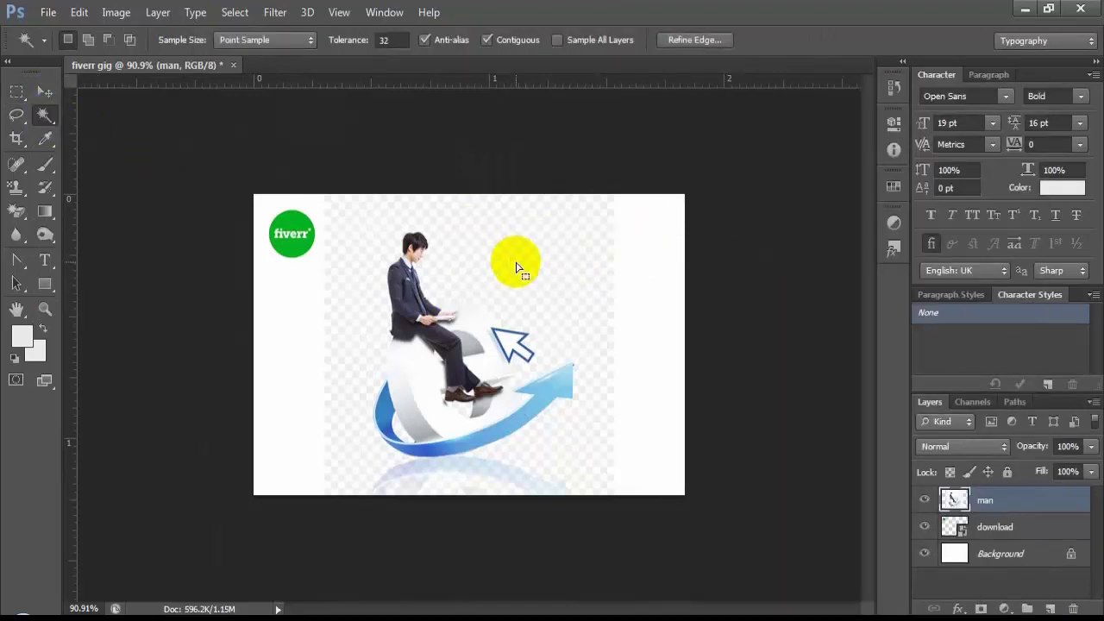
left_click(530, 289)
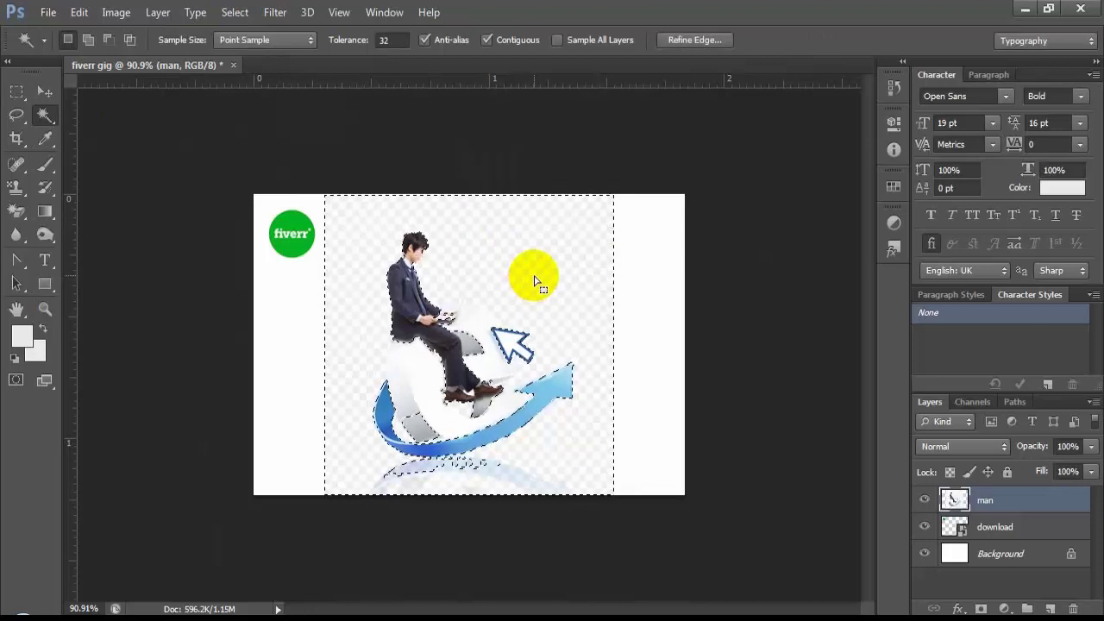
left_click(442, 256)
scroll(482, 297, "up", 2)
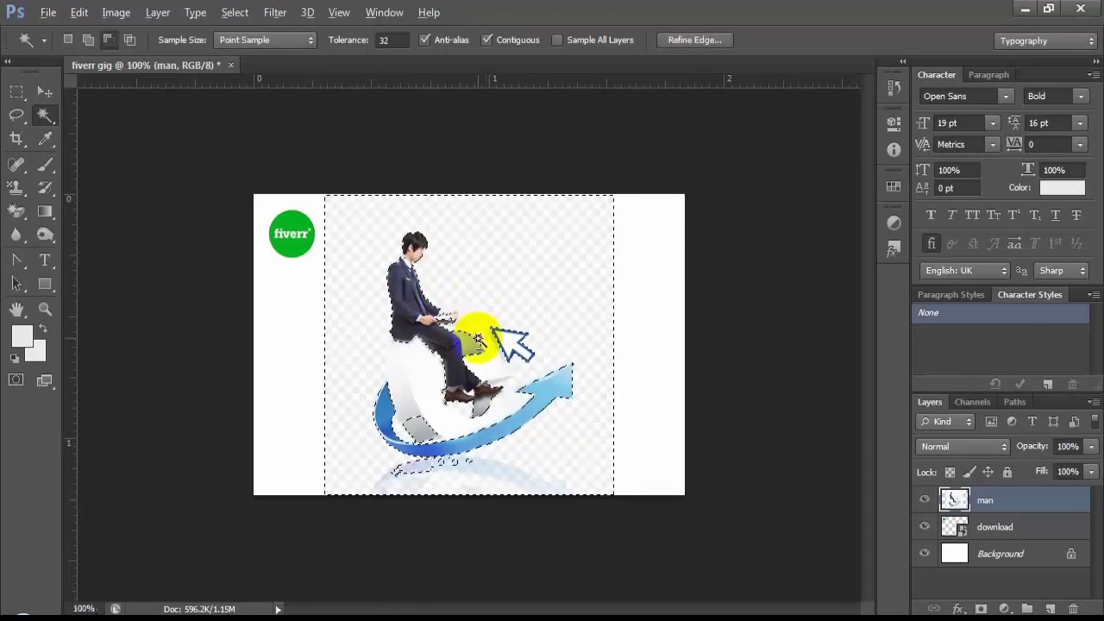
left_click(399, 355)
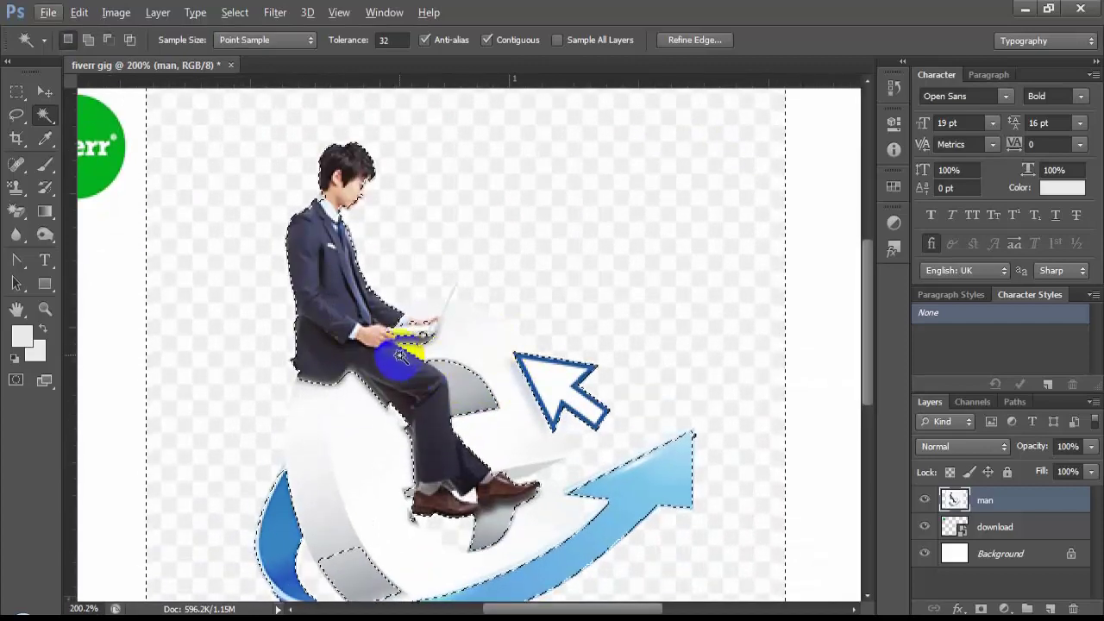
scroll(395, 450, "down", 1)
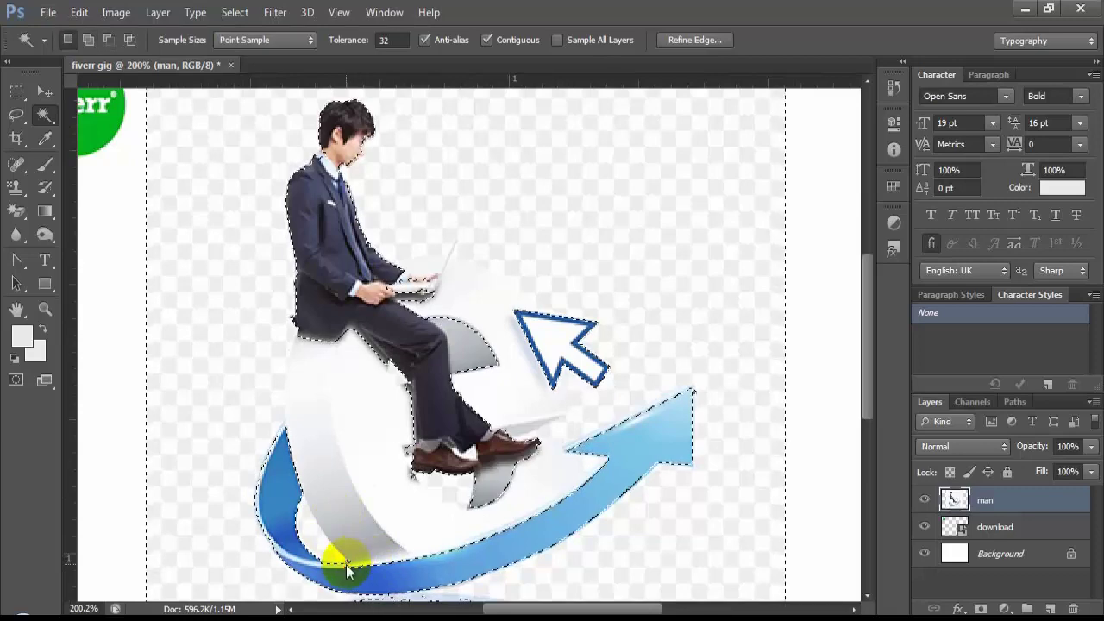
left_click(451, 574, "shift")
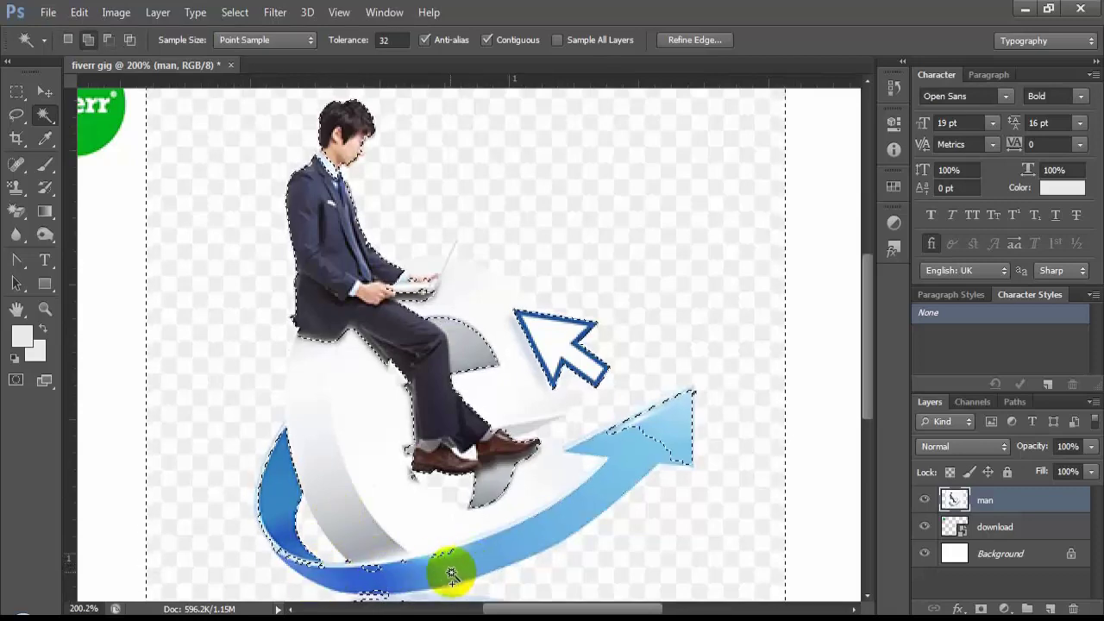
scroll(690, 410, "down", 1)
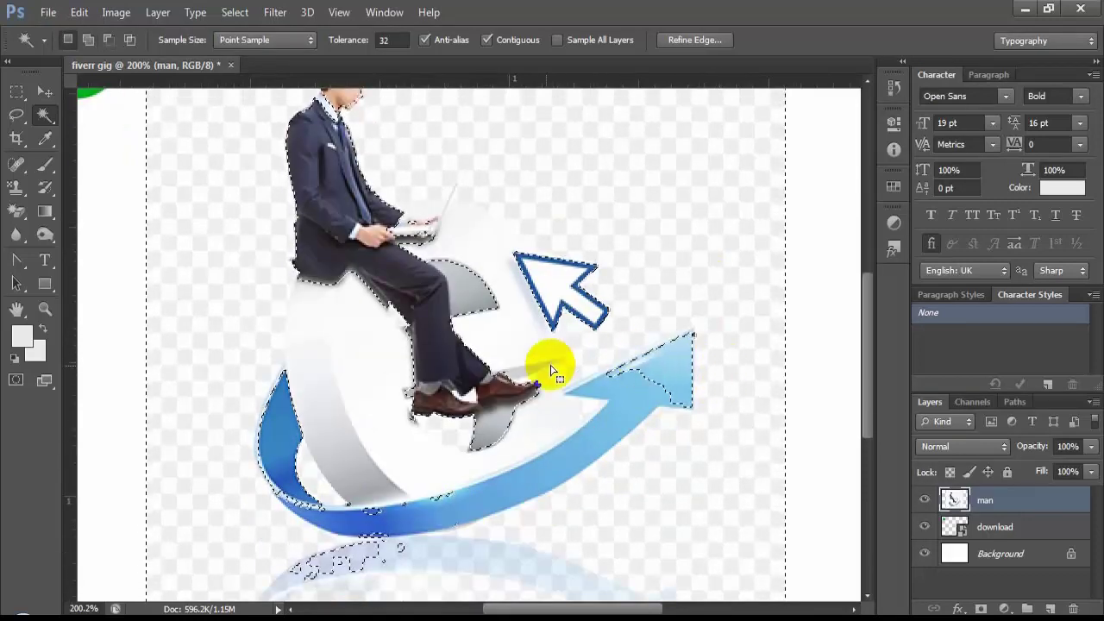
left_click(645, 369, "shift")
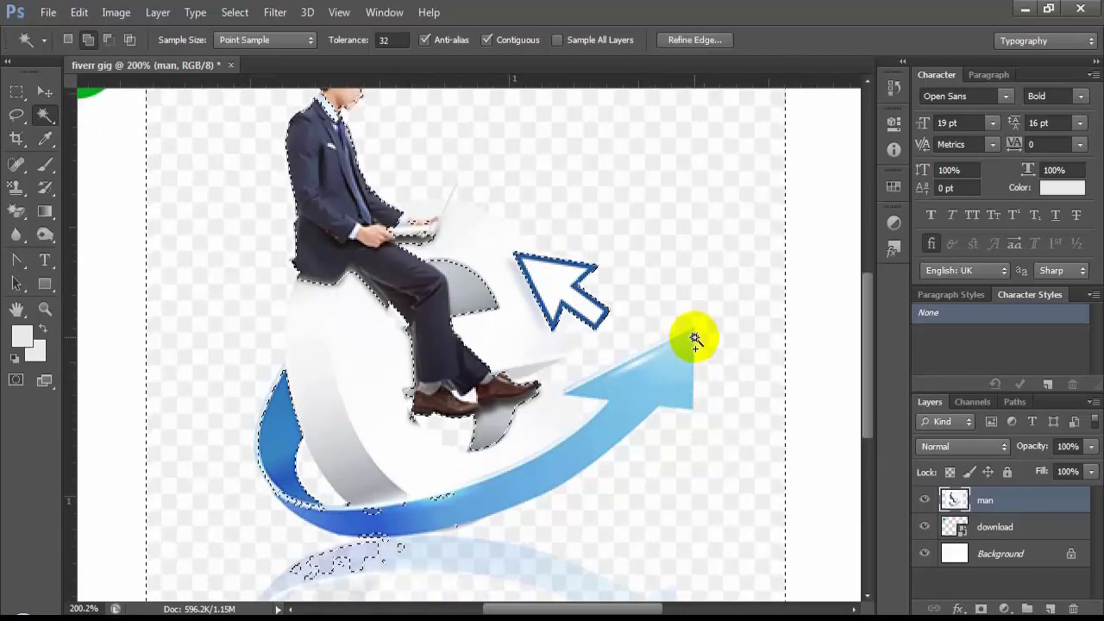
left_click(559, 298)
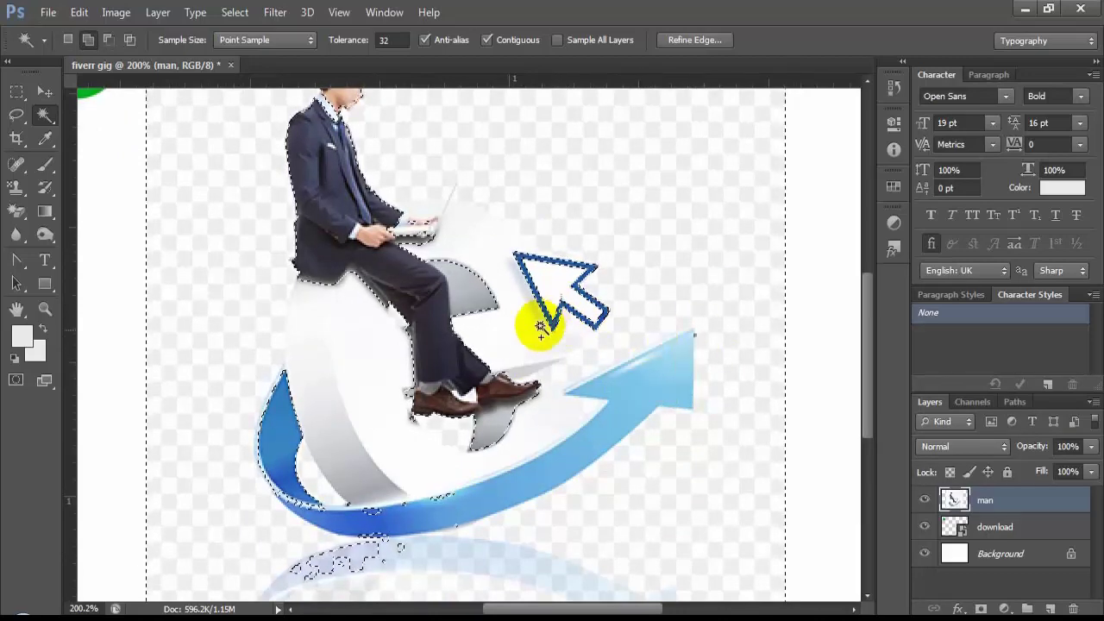
left_click(462, 311)
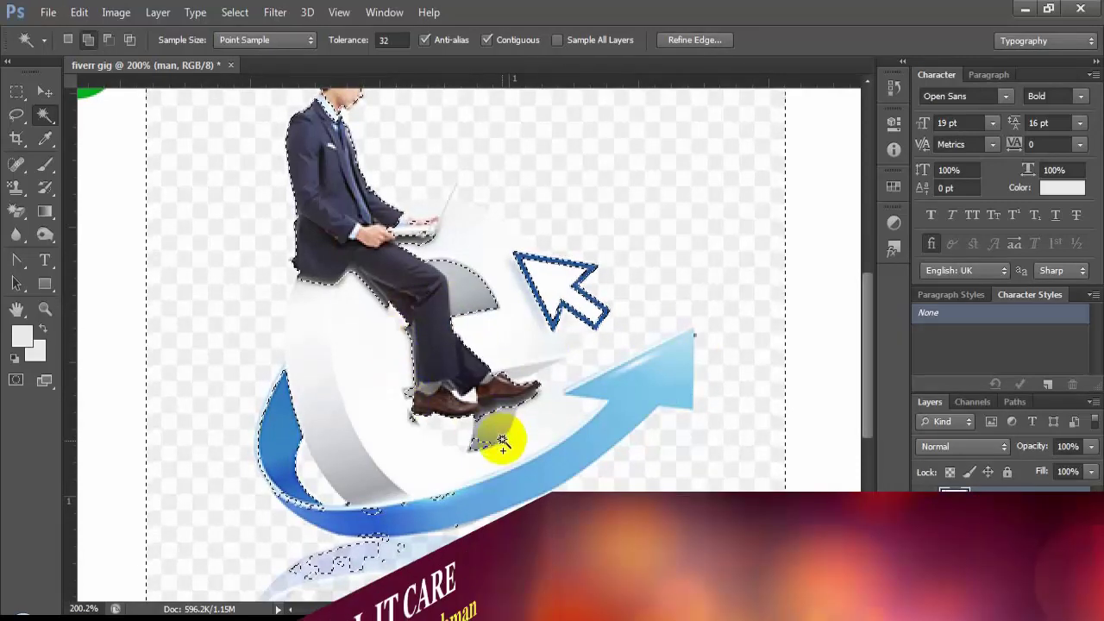
left_click(437, 431)
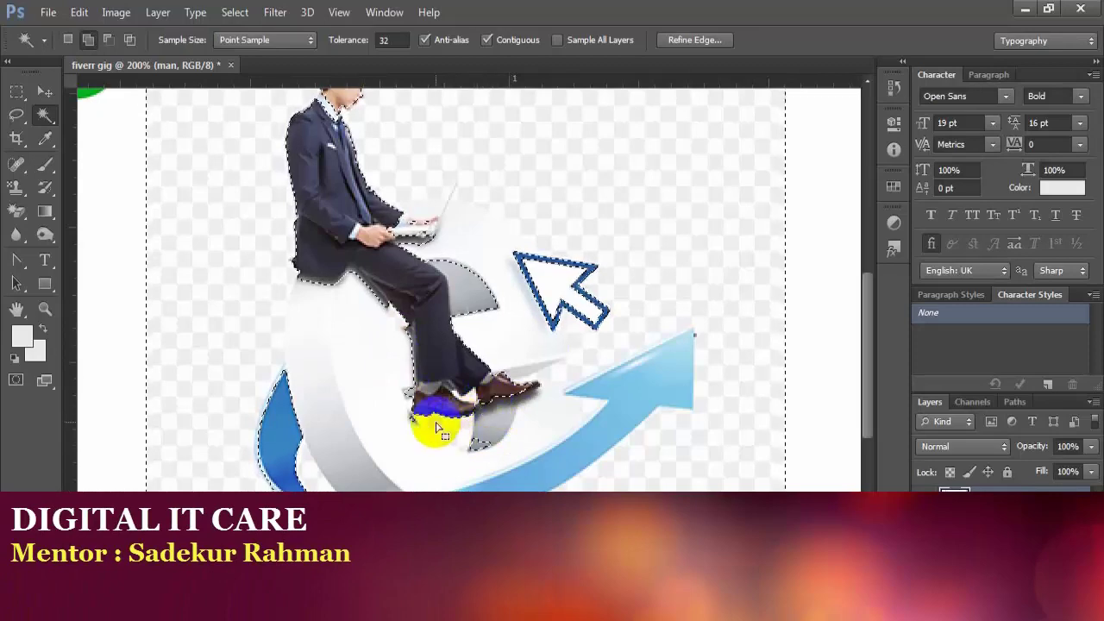
scroll(500, 407, "down", 5)
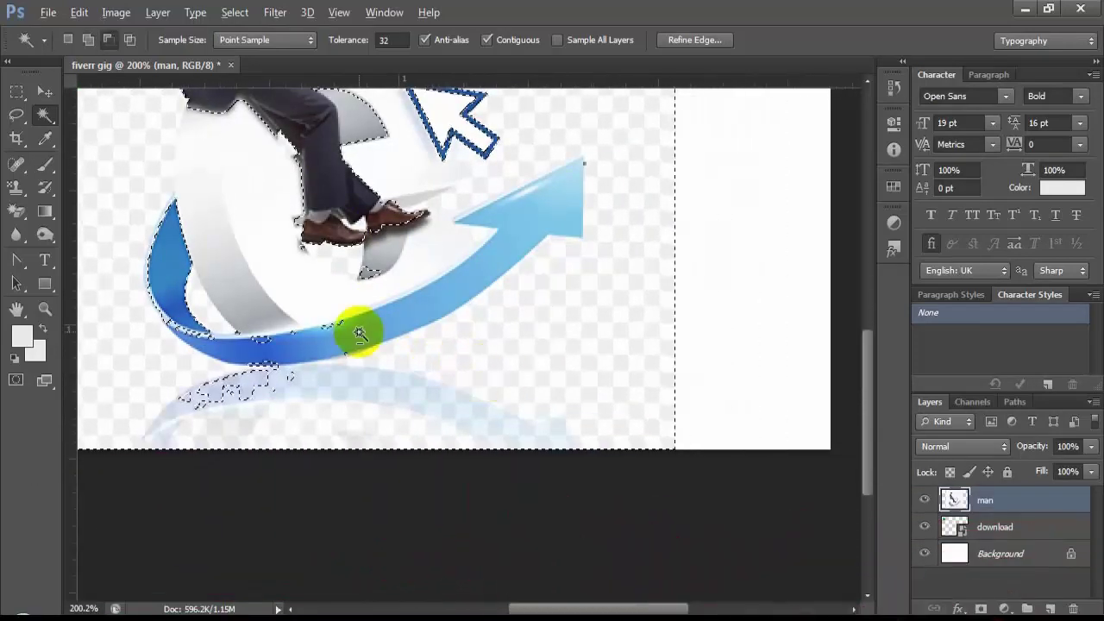
scroll(360, 334, "down", 5)
scroll(394, 370, "up", 1)
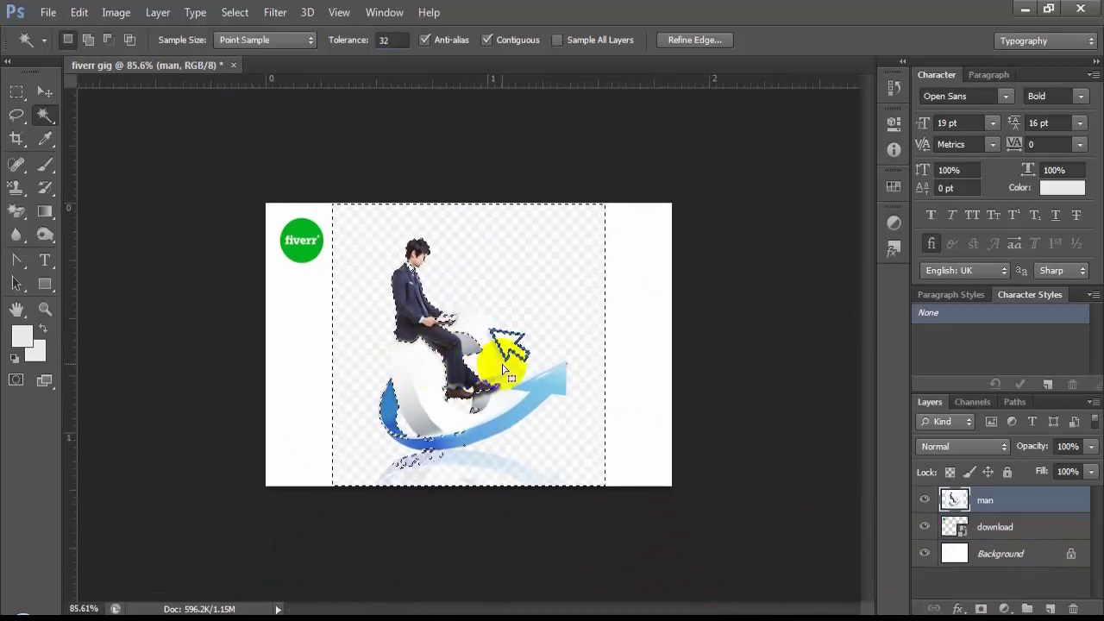
Shift the selection right with the Move tool, deselect, and delete the man layer.
left_click(989, 523)
left_click(44, 92)
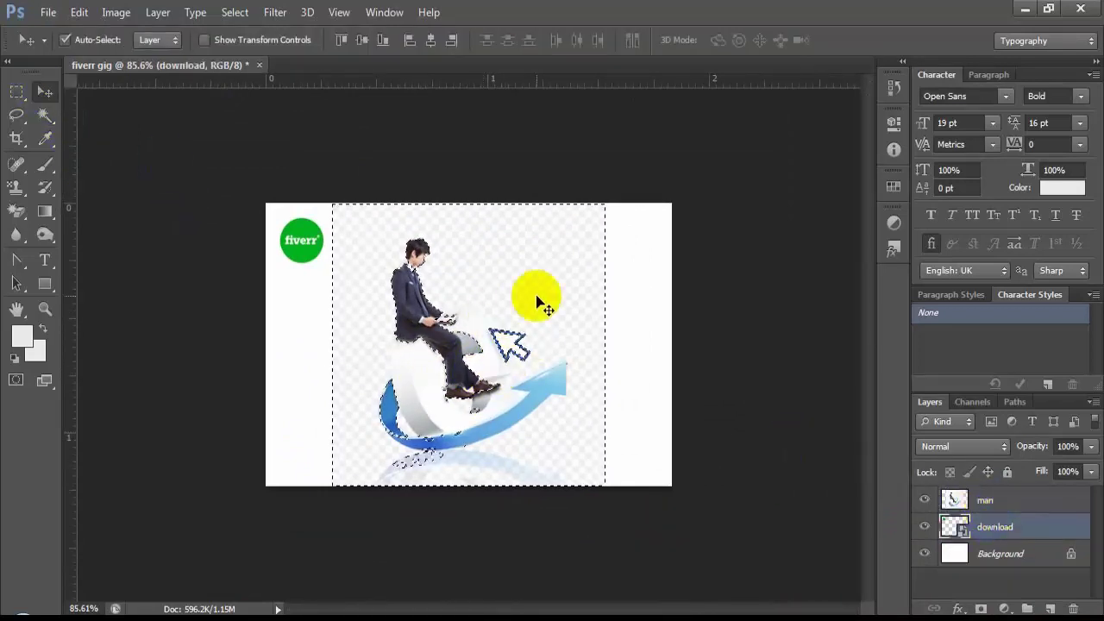
mouse_move(400, 290)
left_mouse_down()
mouse_move(534, 289)
mouse_move(446, 289)
left_mouse_up()
key("ctrl+d")
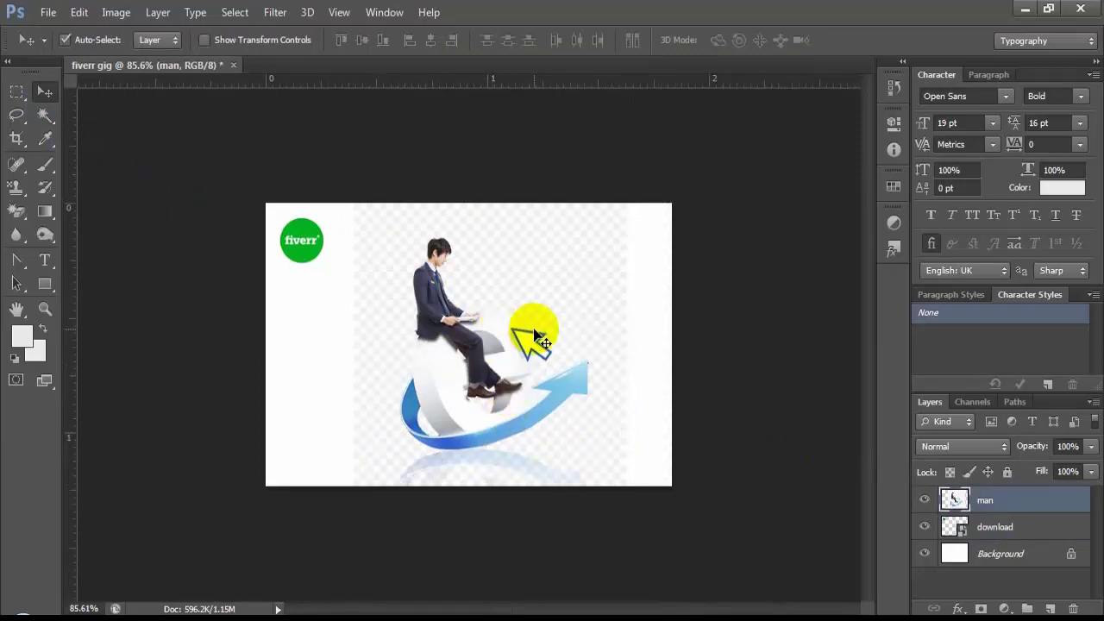
key("Delete")
Return to the Google Images results in Chrome and scroll down through them.
key("alt+Tab")
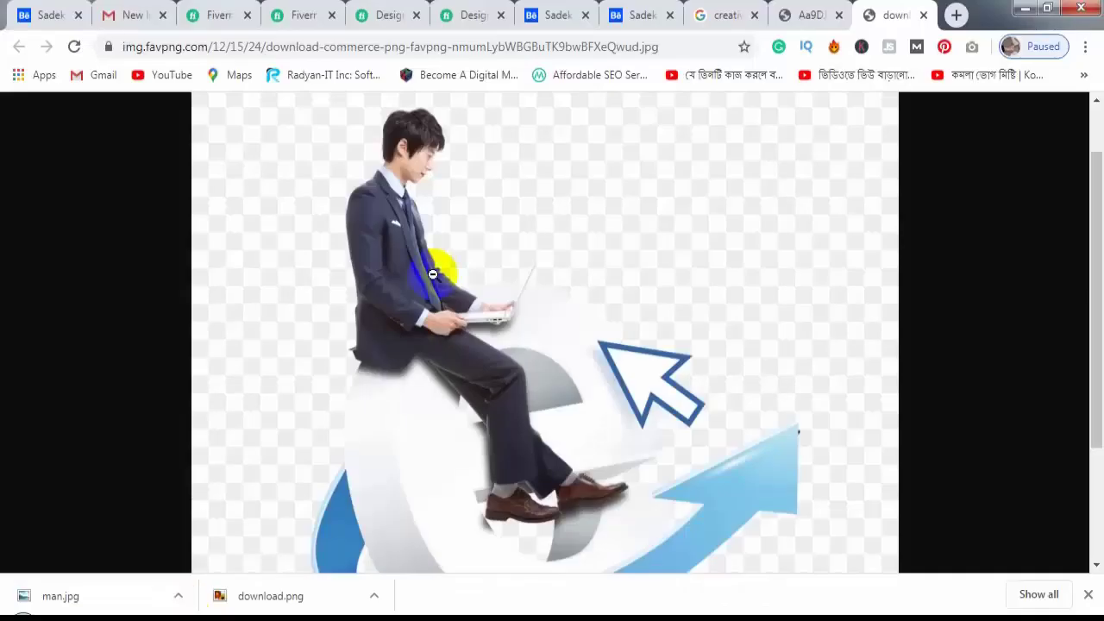
left_click(746, 9)
scroll(828, 350, "down", 5)
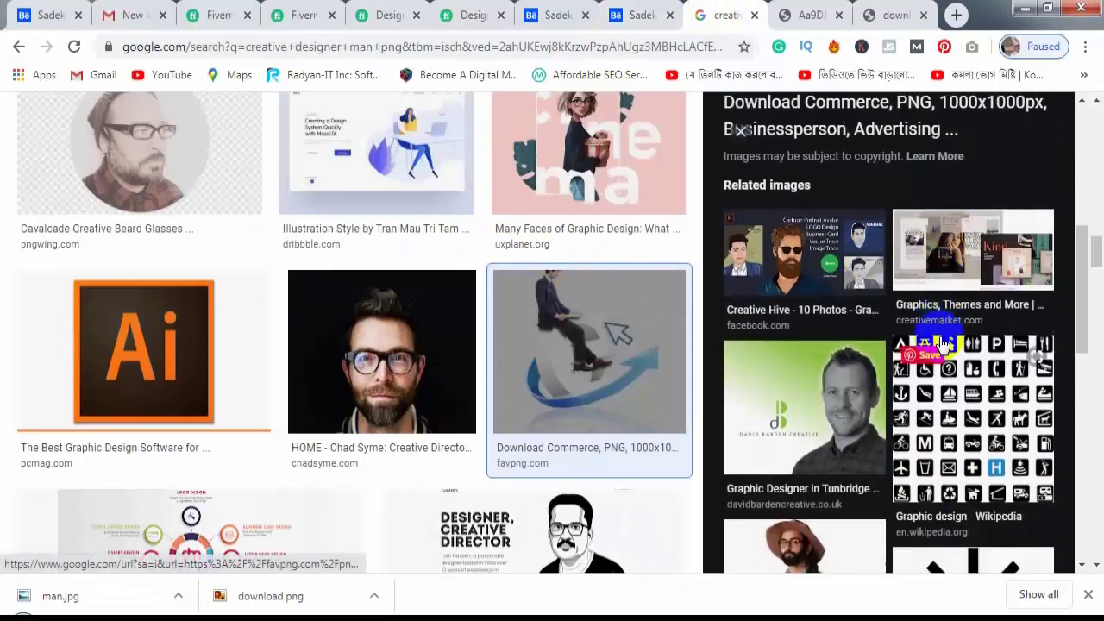
scroll(942, 319, "down", 3)
scroll(889, 371, "down", 4)
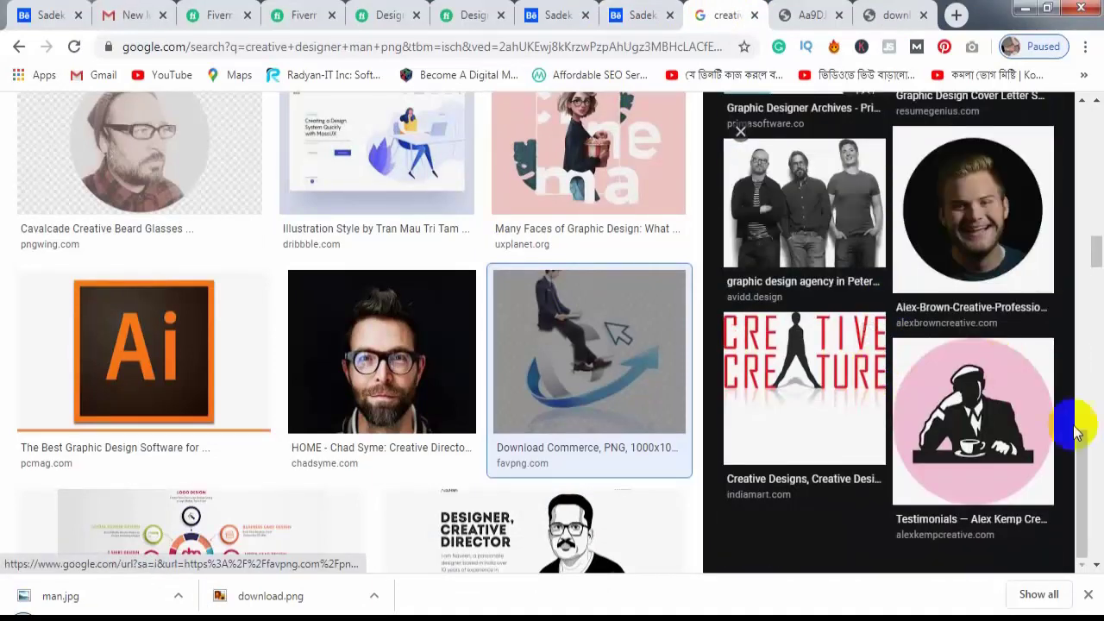
left_click_drag(1095, 276, 1085, 156)
type("creative designer computer with man png")
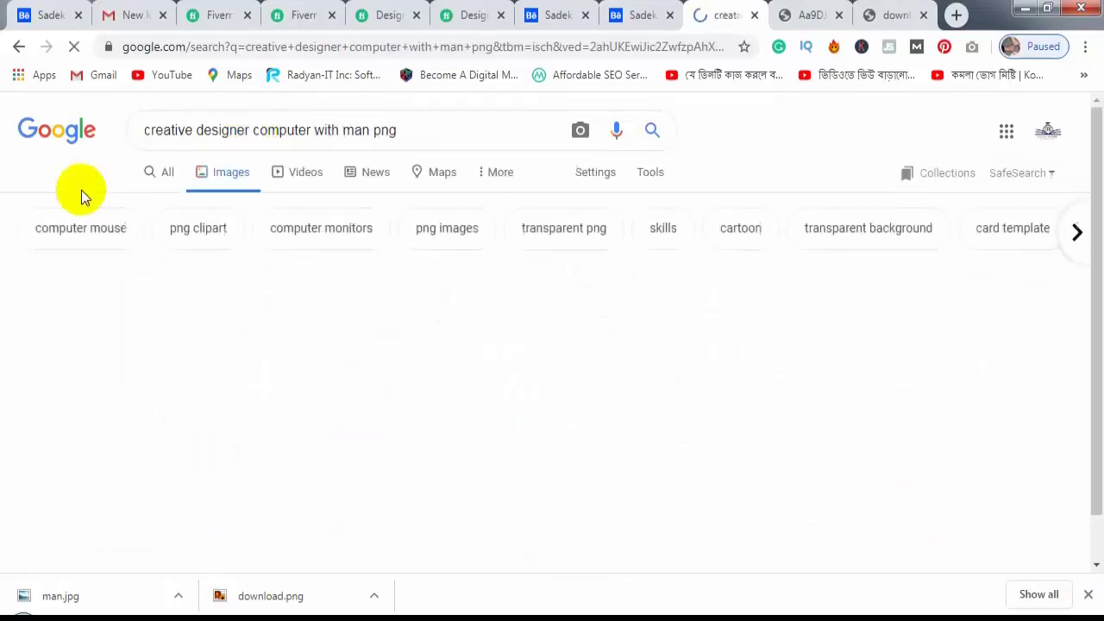
scroll(483, 190, "down", 3)
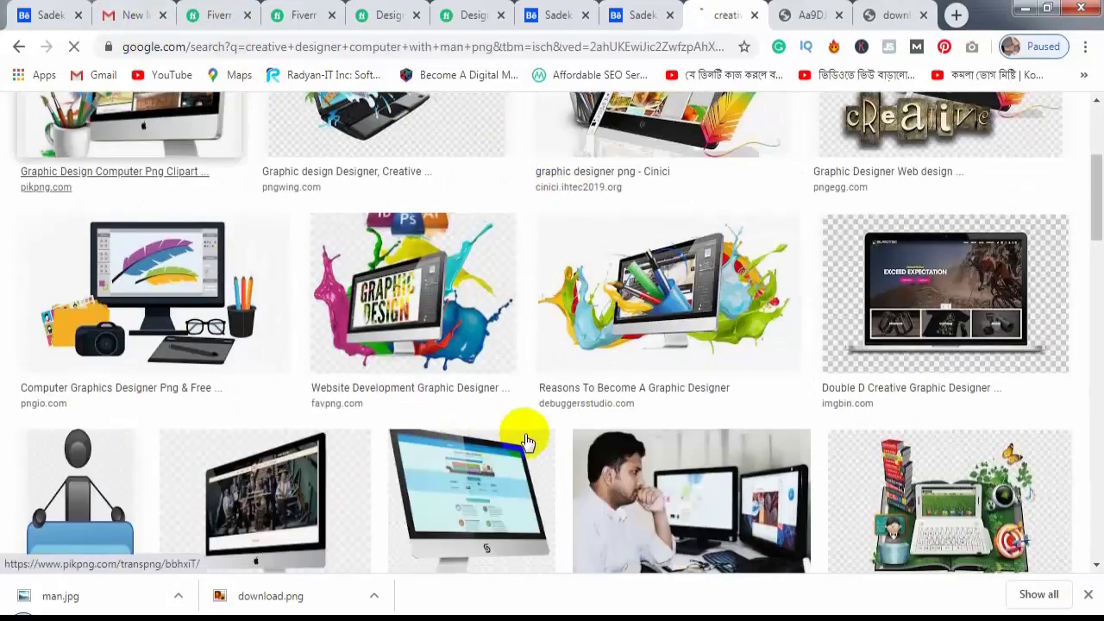
scroll(524, 428, "down", 1)
scroll(732, 124, "down", 3)
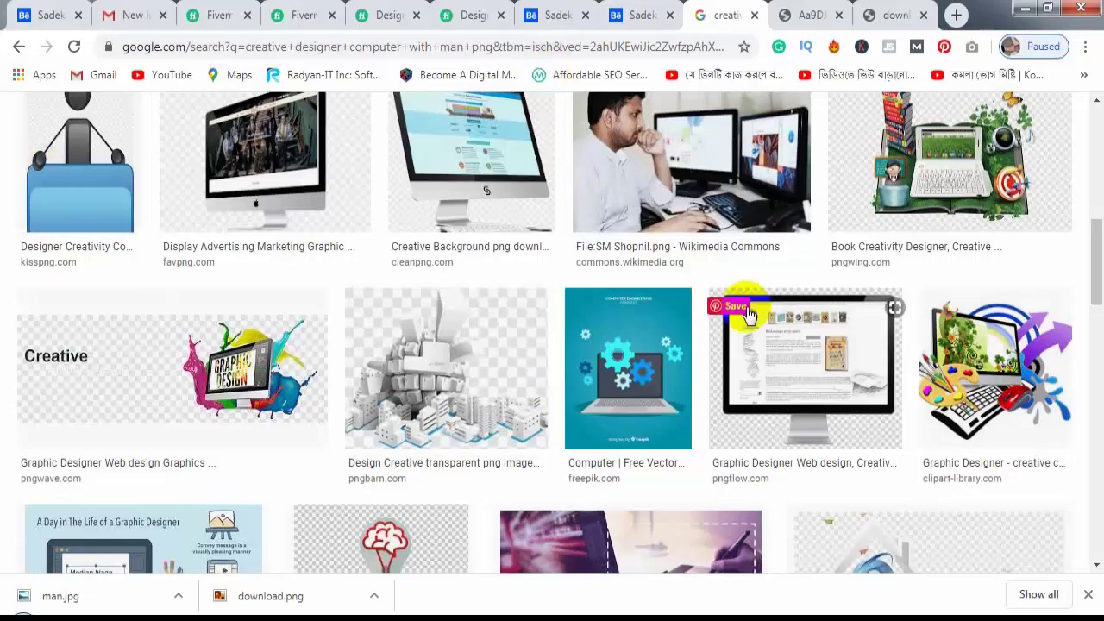
scroll(674, 316, "down", 1)
scroll(673, 316, "down", 2)
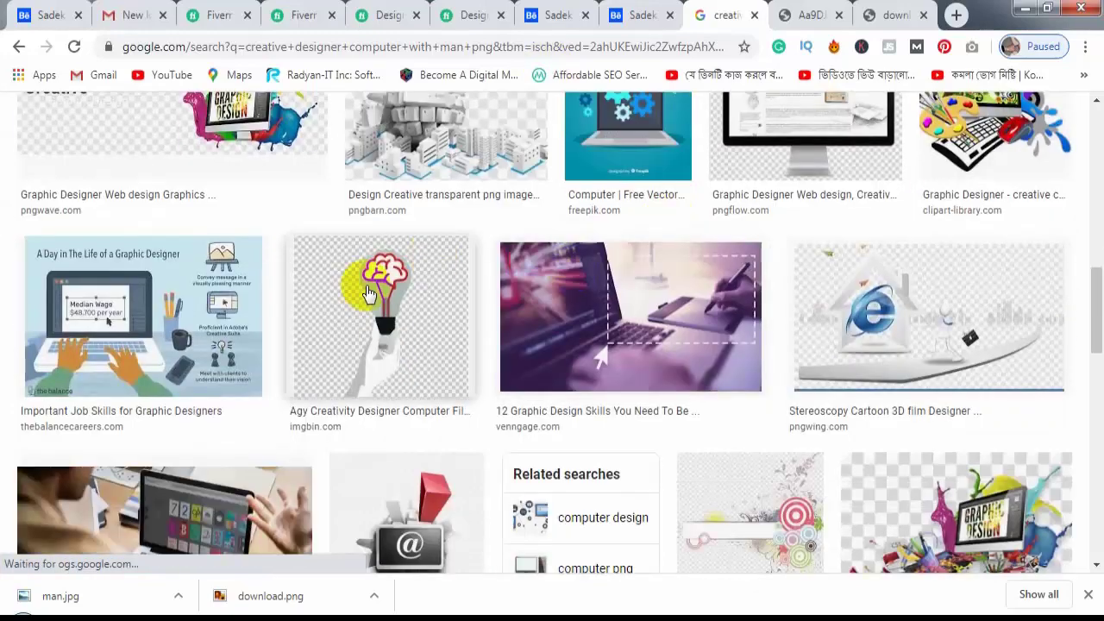
scroll(241, 333, "down", 1)
scroll(151, 242, "down", 2)
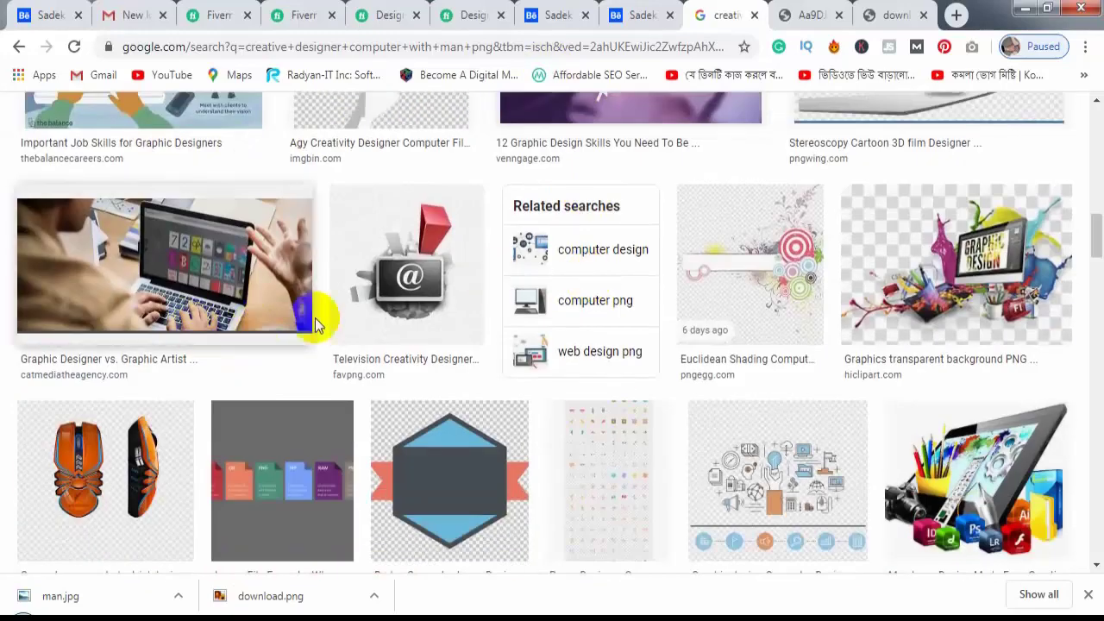
scroll(853, 330, "down", 1)
scroll(219, 384, "down", 3)
scroll(218, 384, "down", 3)
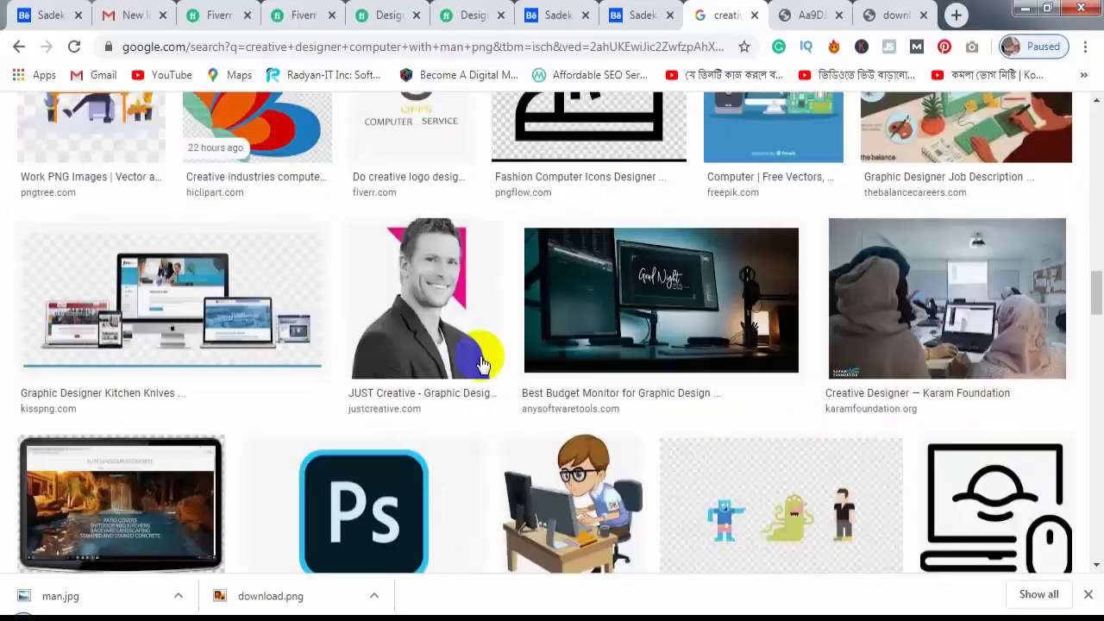
scroll(756, 370, "down", 2)
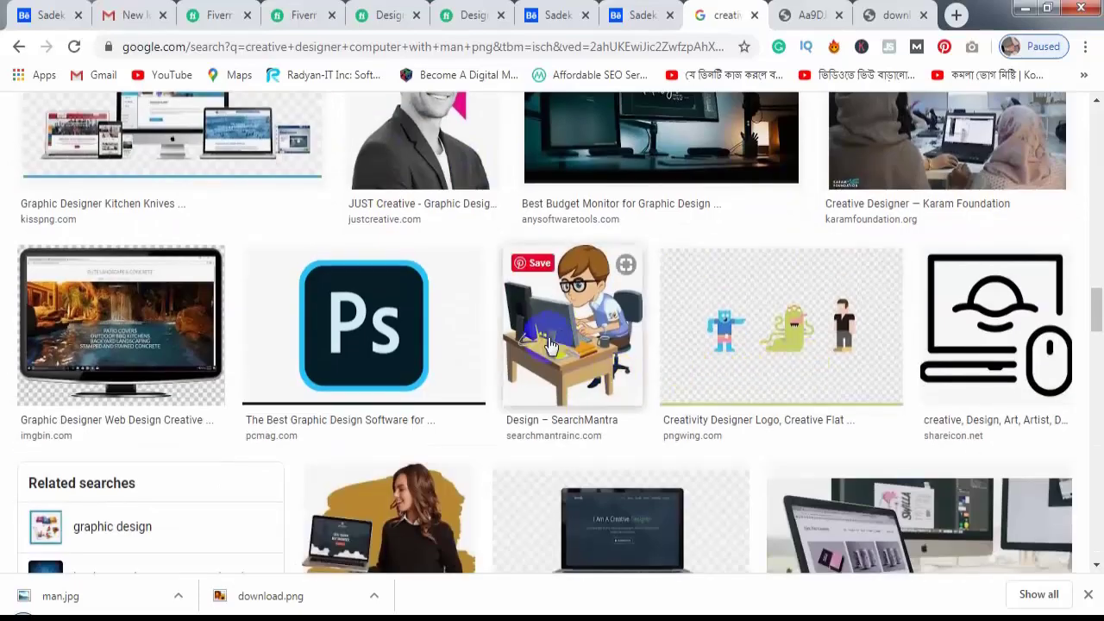
scroll(648, 303, "down", 1)
scroll(720, 235, "down", 1)
scroll(181, 259, "down", 2)
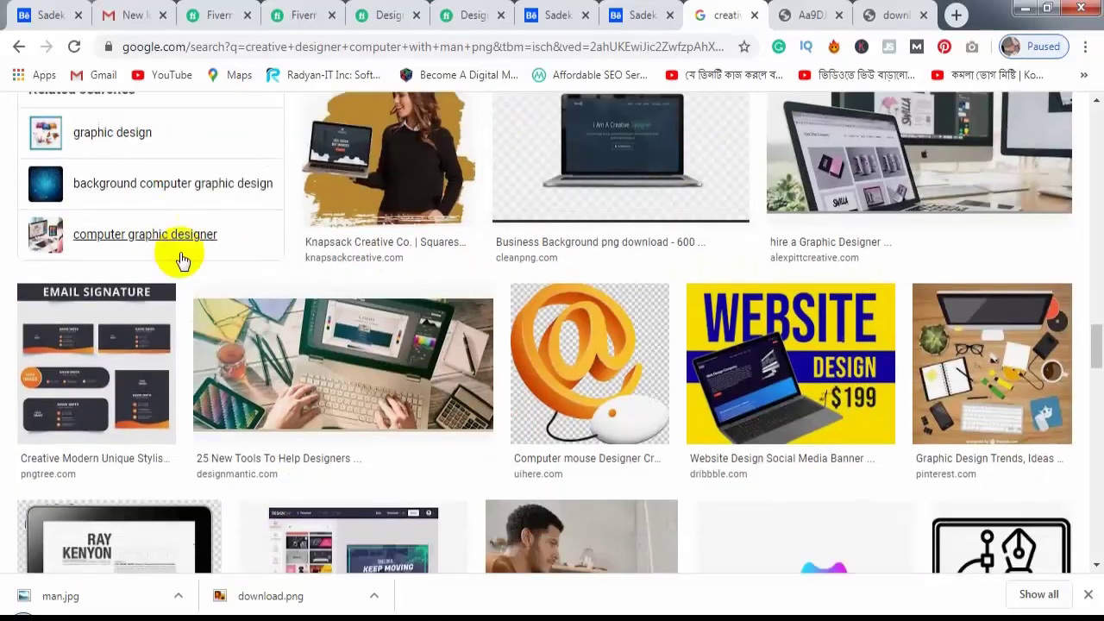
scroll(468, 267, "down", 3)
scroll(599, 165, "down", 2)
scroll(505, 315, "down", 1)
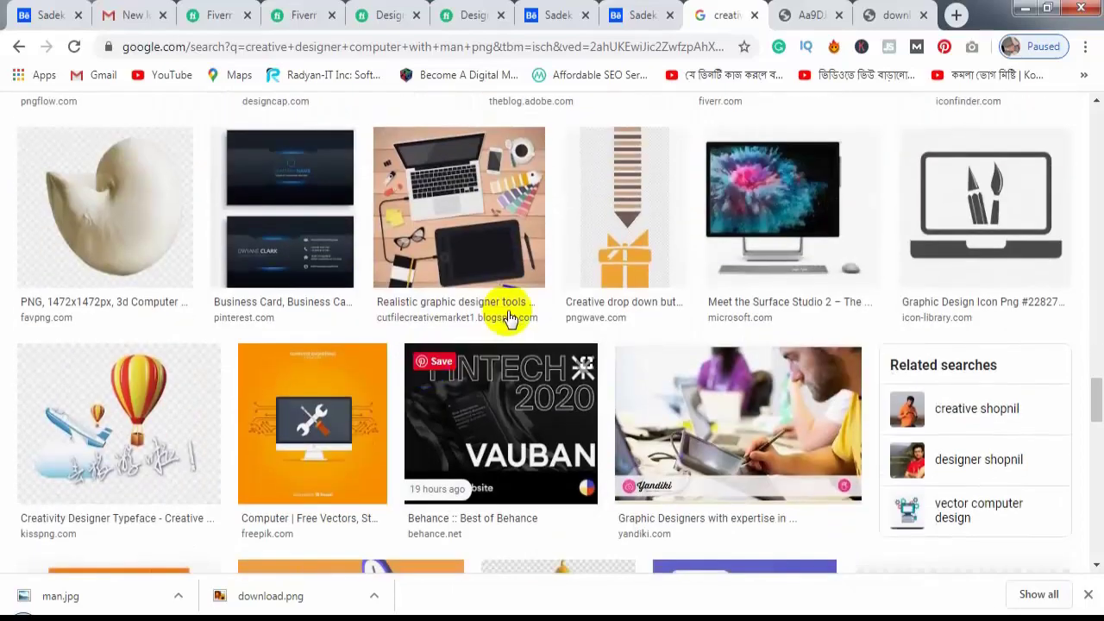
scroll(320, 316, "down", 2)
scroll(493, 343, "down", 3)
scroll(494, 342, "down", 2)
scroll(517, 166, "up", 2)
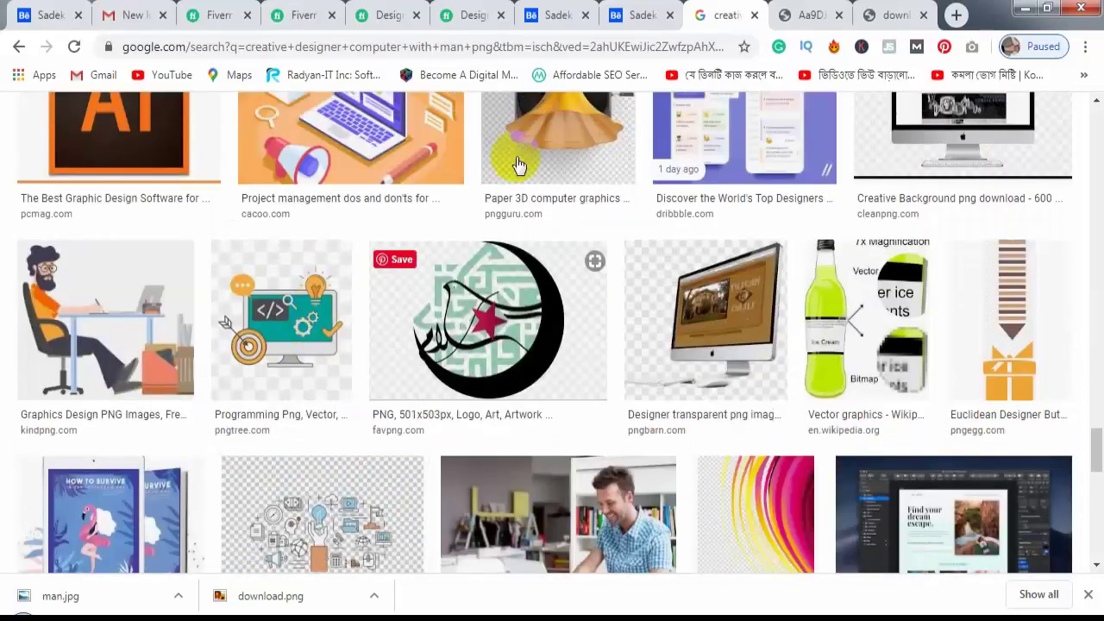
Preview the bearded designer-at-desk illustration and scroll through its related images.
left_click(131, 332)
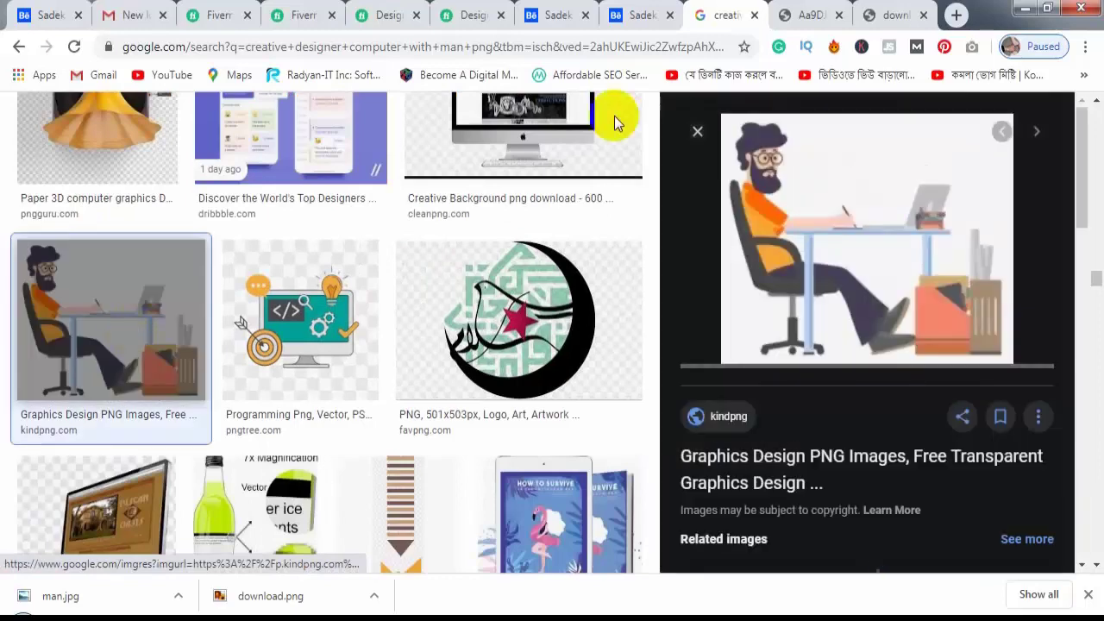
scroll(949, 337, "down", 3)
scroll(915, 353, "down", 1)
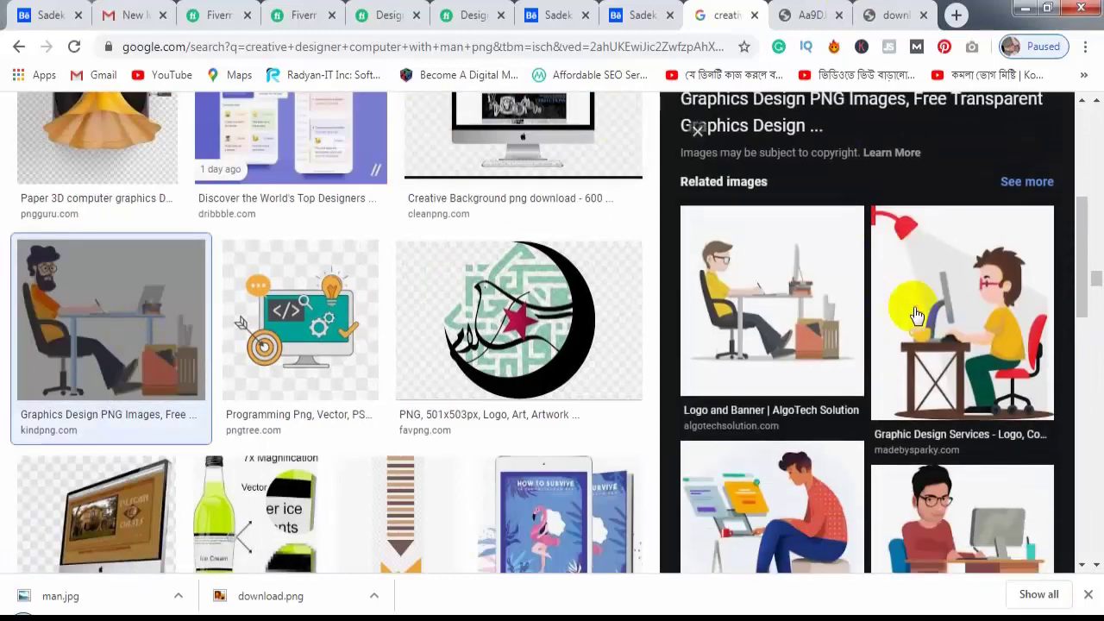
scroll(897, 361, "down", 1)
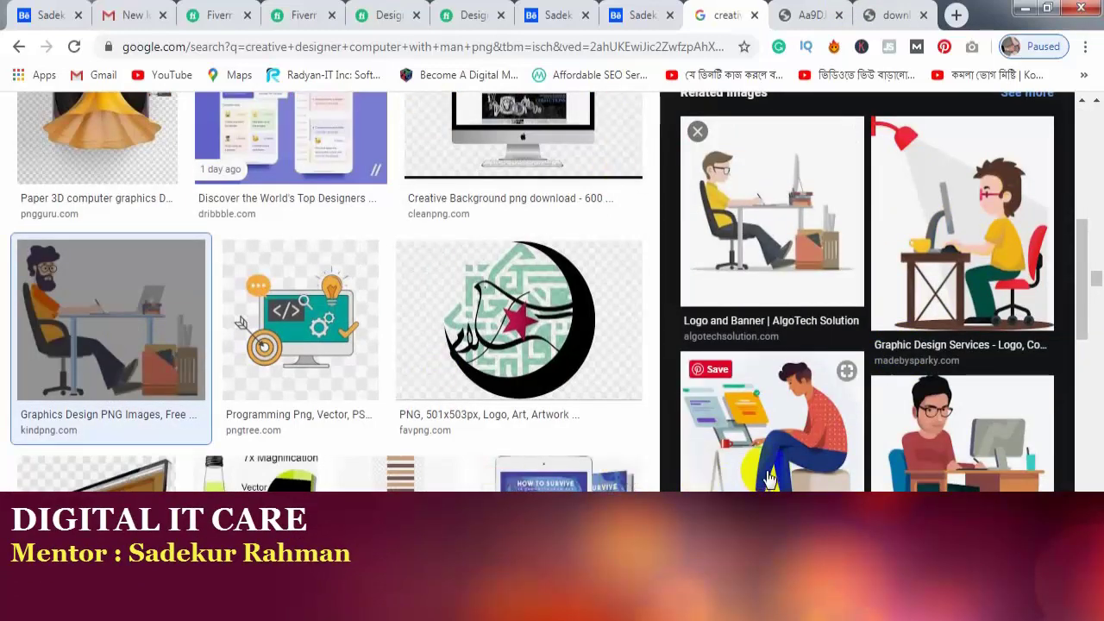
scroll(789, 468, "down", 1)
scroll(793, 456, "down", 1)
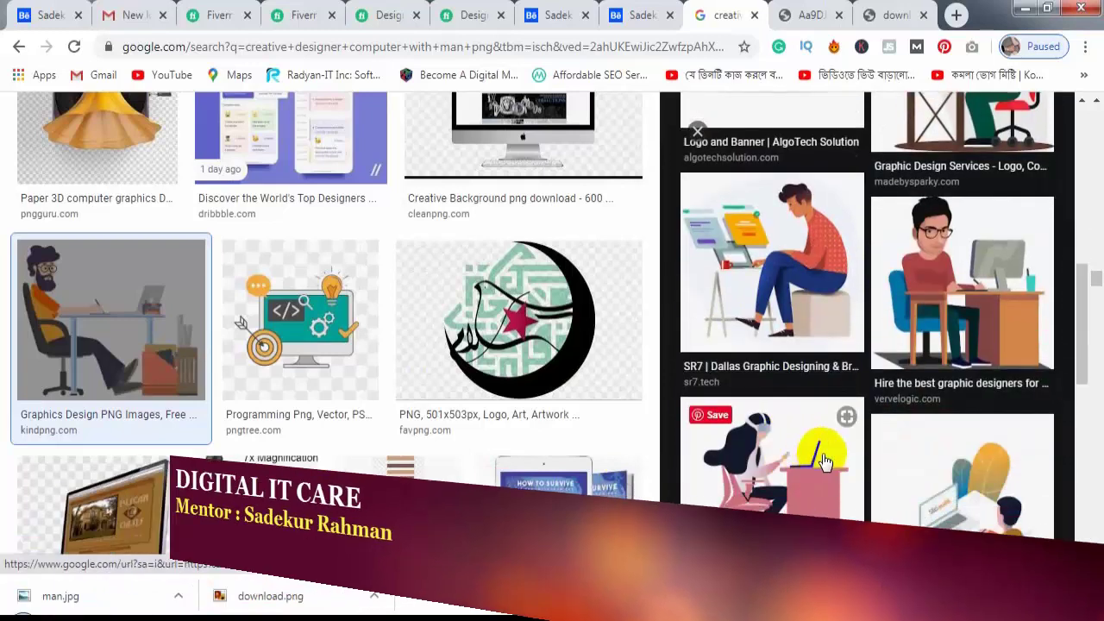
scroll(907, 389, "down", 2)
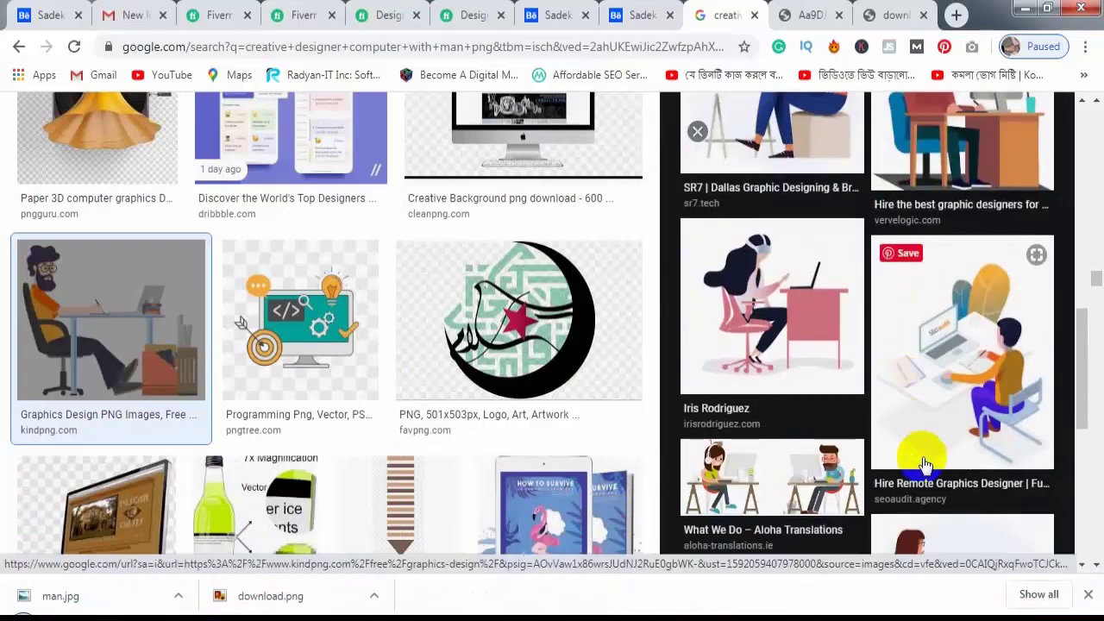
Open the vervelogic man-at-desk illustration full size in a new tab.
scroll(923, 466, "up", 2)
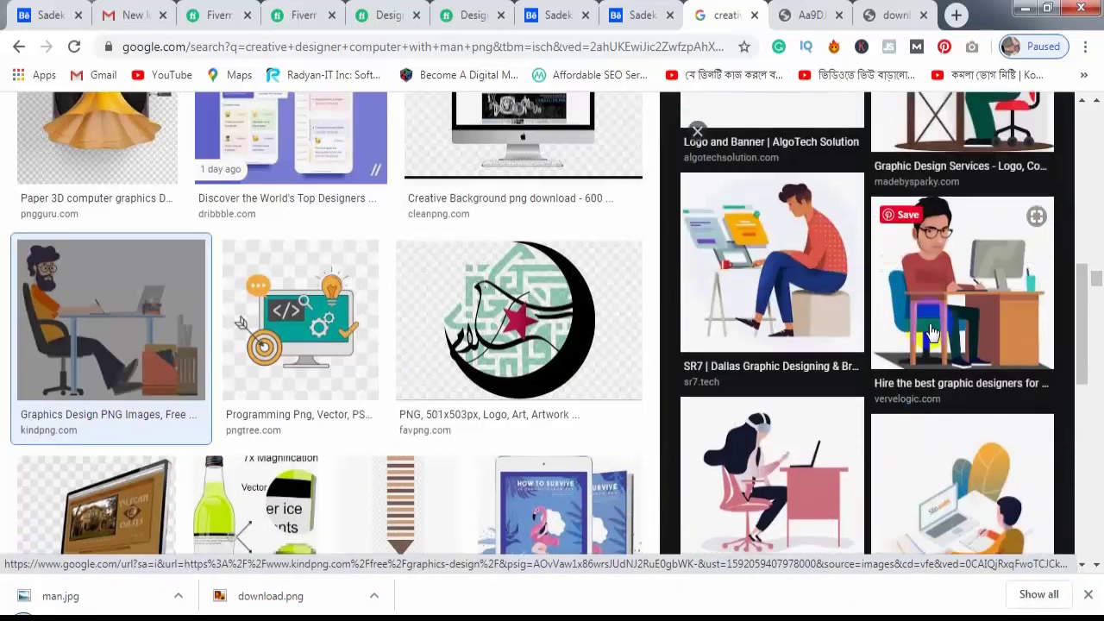
left_click(948, 293)
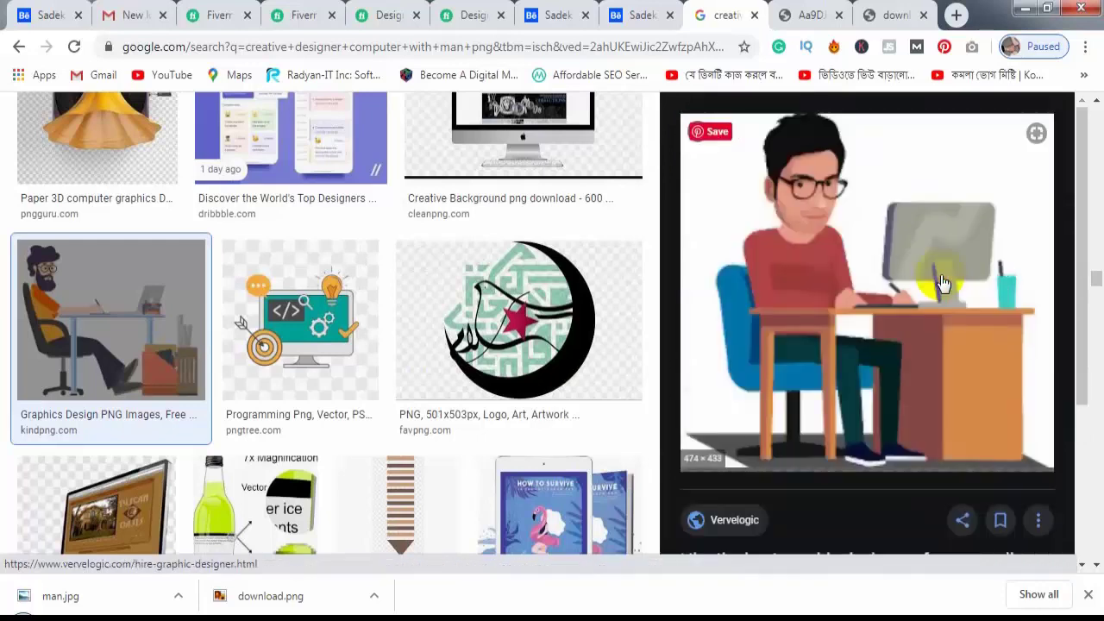
right_click(826, 291)
left_click(884, 420)
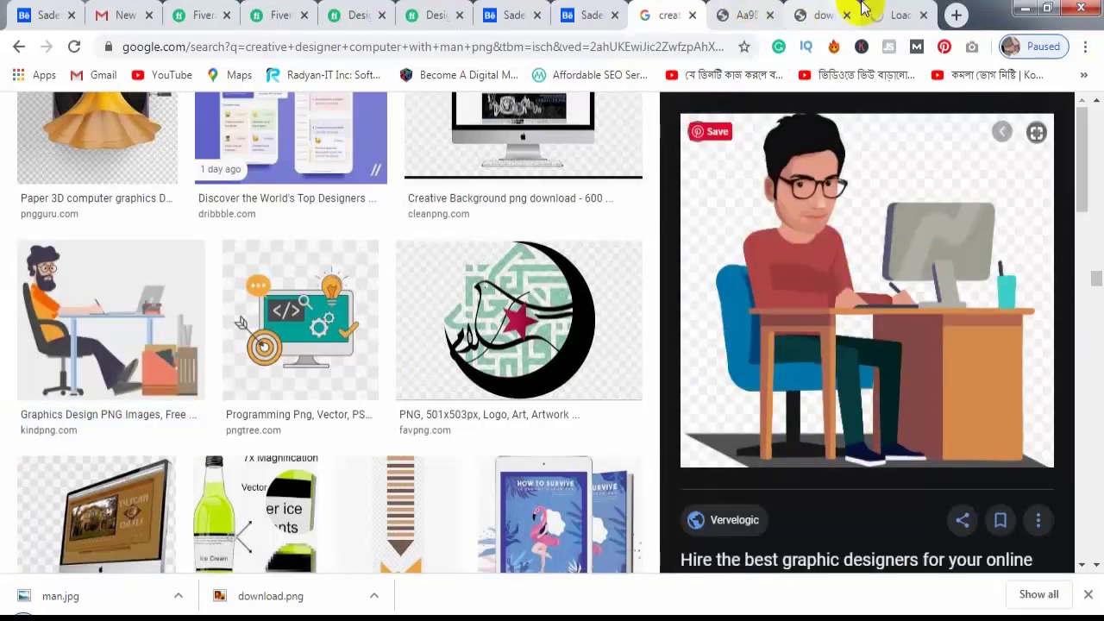
left_click(872, 12)
Copy the image, save it to the Desktop as pawan-sir.png, and return to Photoshop.
right_click(497, 291)
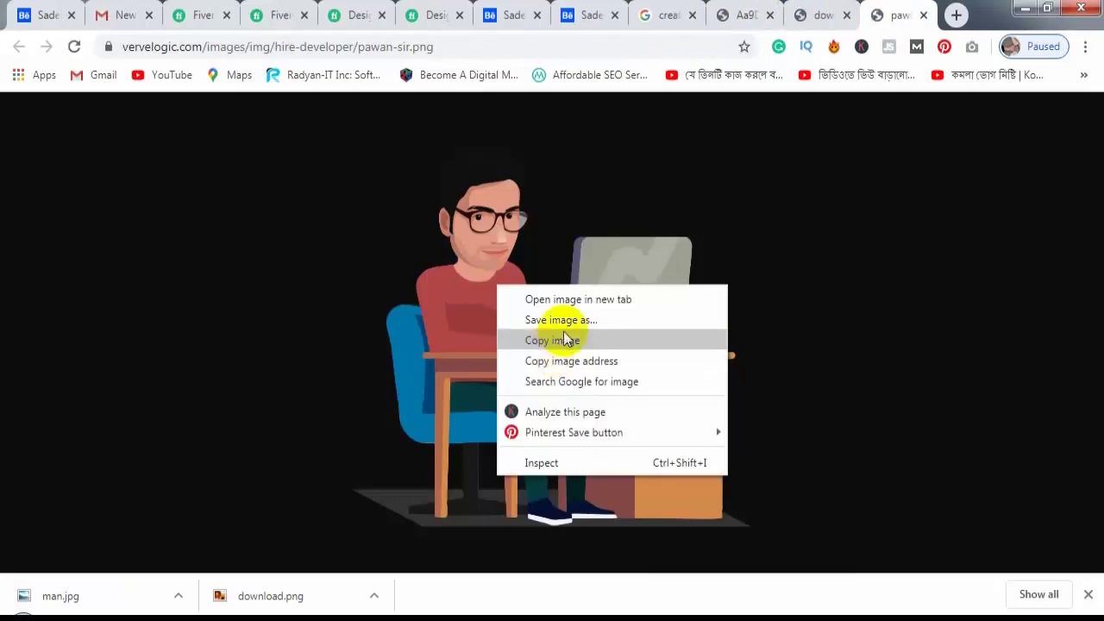
left_click(571, 333)
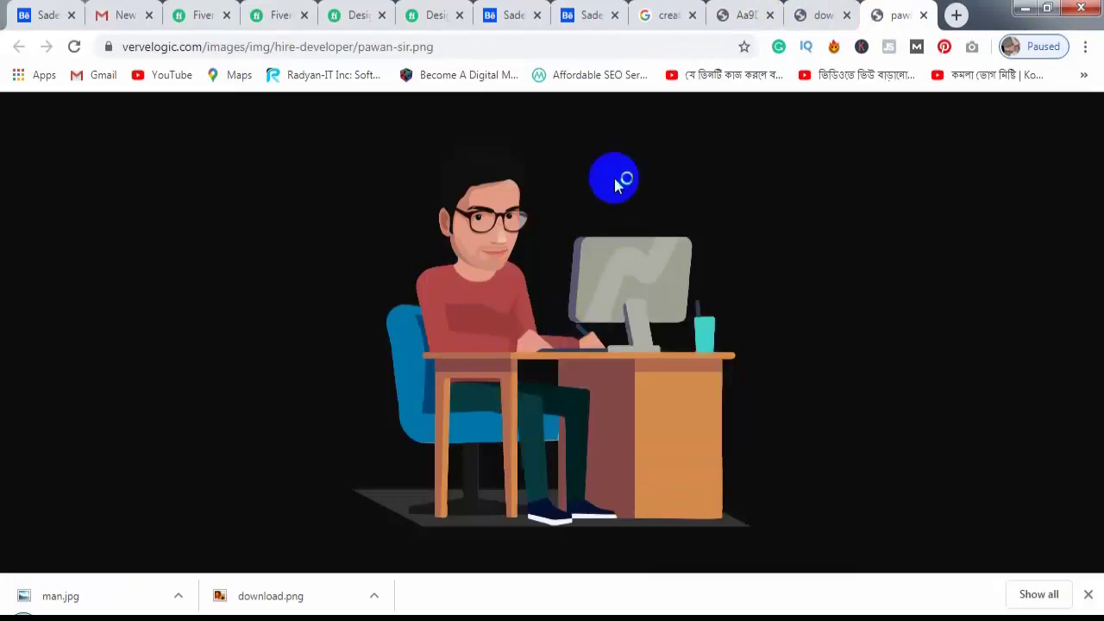
key("ctrl+s")
left_click(188, 151)
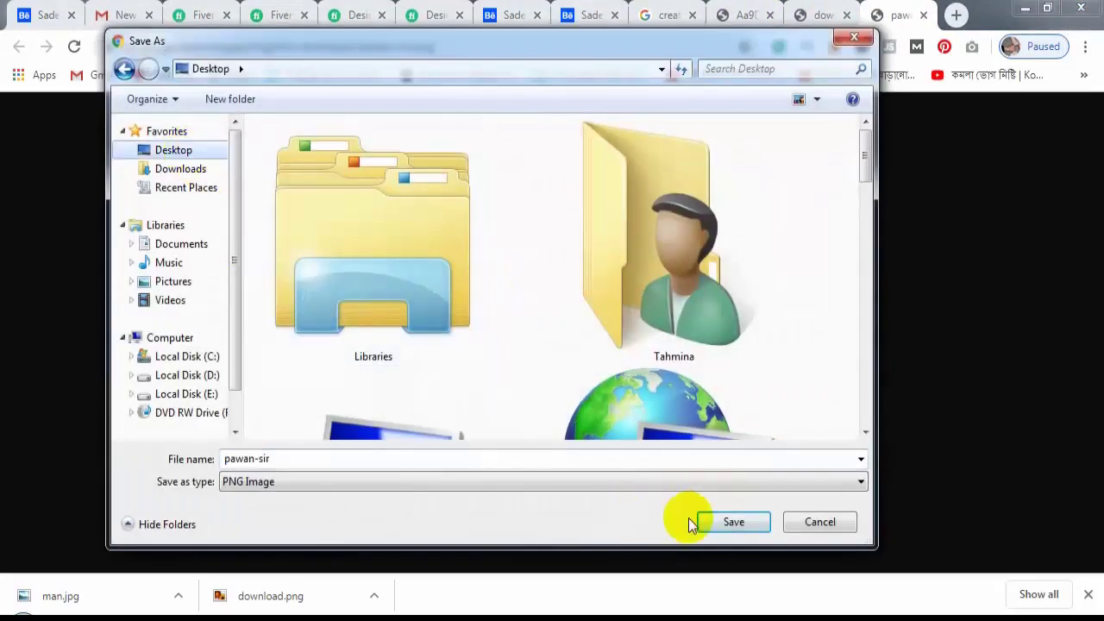
left_click(727, 523)
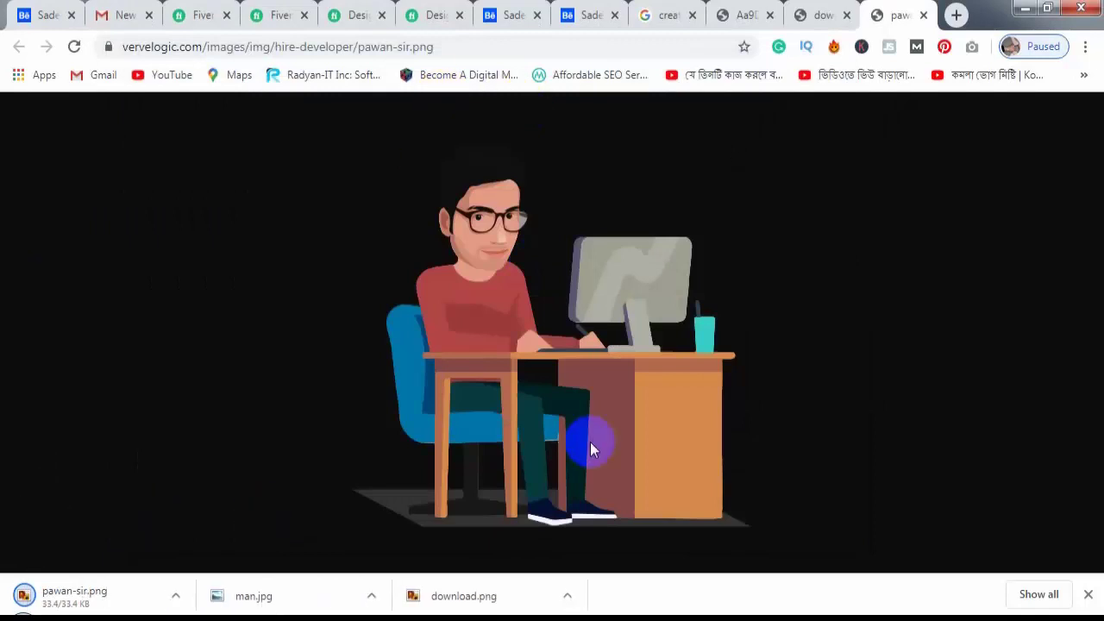
mouse_move(259, 610)
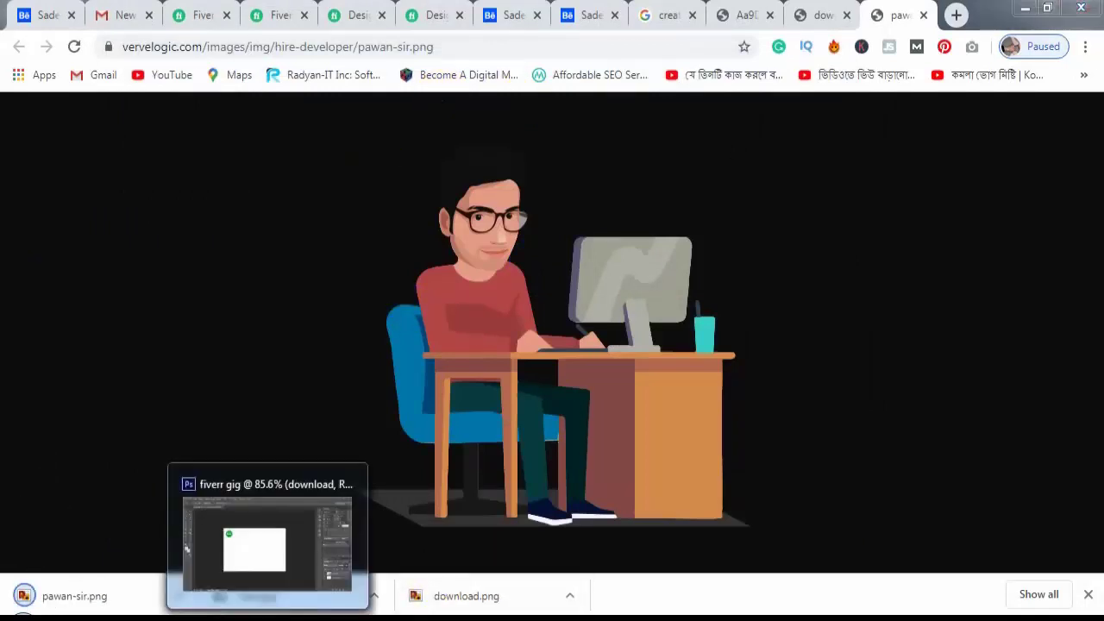
left_click(255, 548)
Place pawan-sir.png and shrink it to about 14%.
left_click(48, 12)
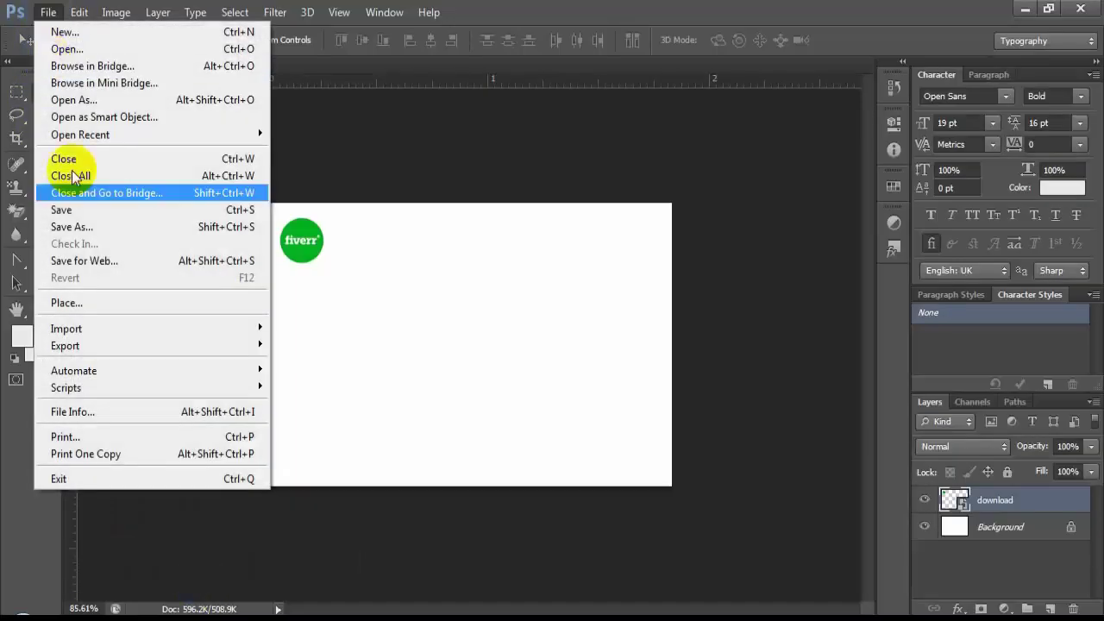
left_click(87, 300)
mouse_move(810, 167)
left_mouse_down()
mouse_move(798, 306)
mouse_move(773, 395)
mouse_move(808, 431)
left_mouse_up()
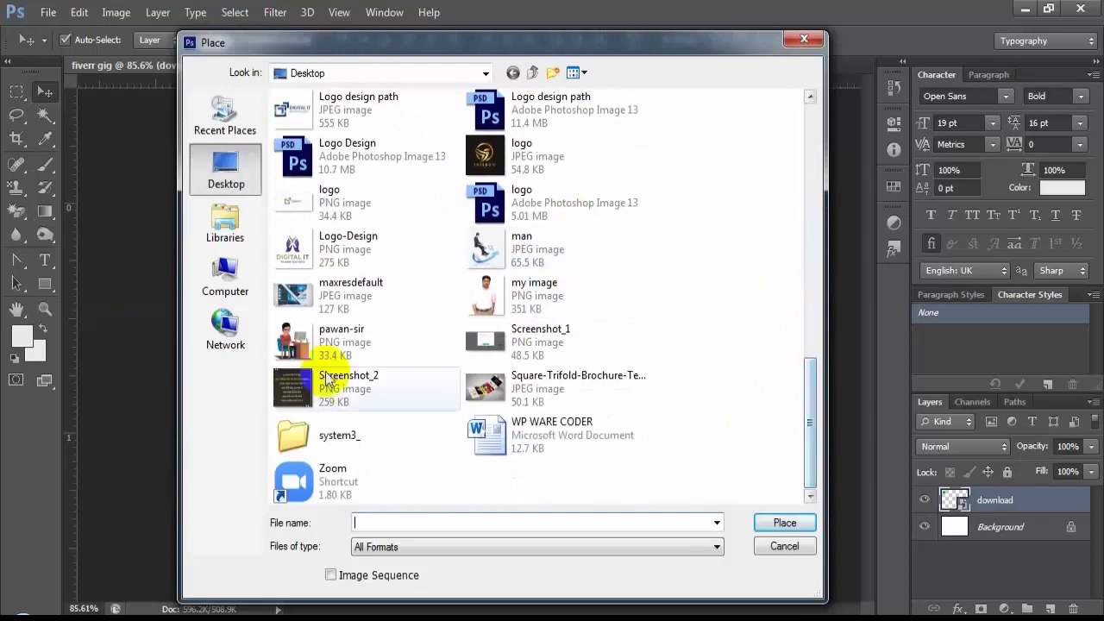
left_click(340, 341)
left_click(785, 523)
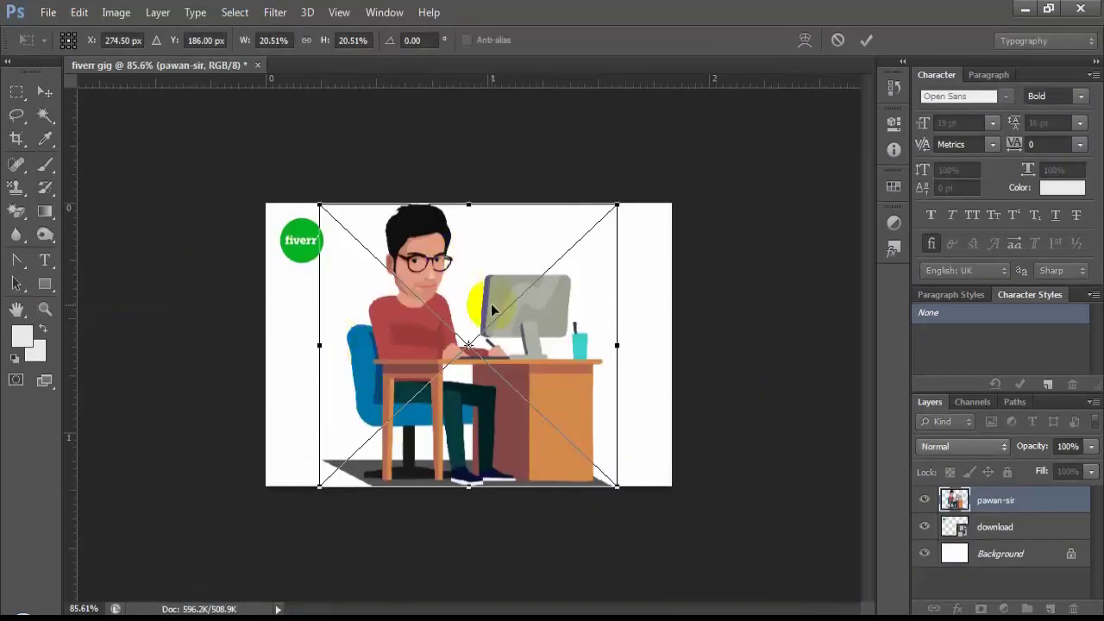
left_click_drag(618, 205, 572, 271)
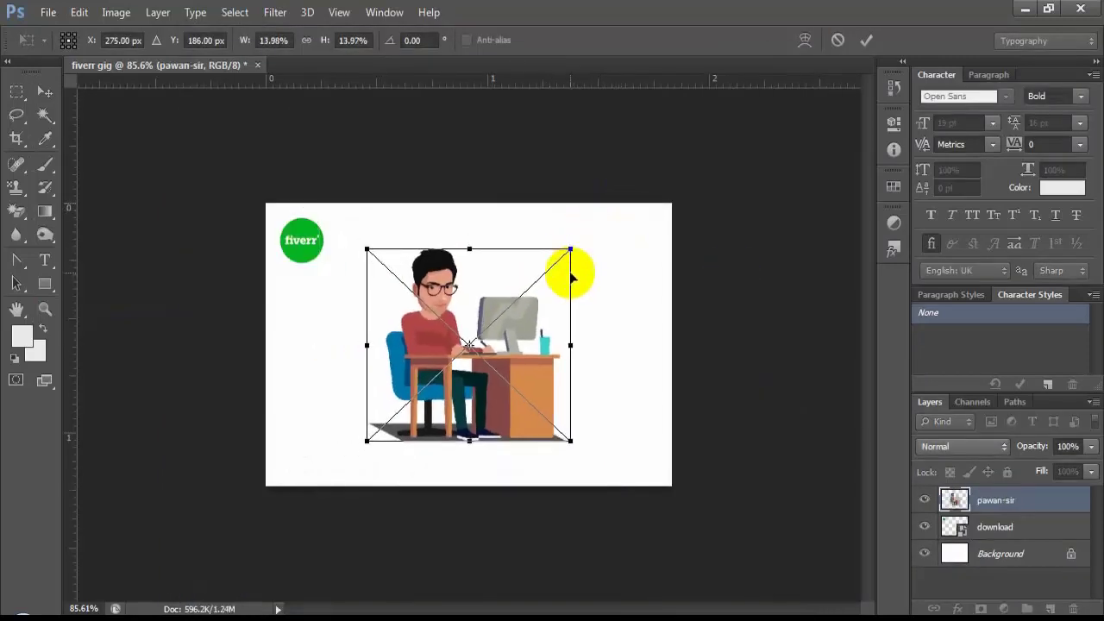
key("Return")
Move the illustration to the lower left, beneath the Fiverr logo.
left_click(503, 340)
mouse_move(503, 341)
left_mouse_down()
mouse_move(429, 343)
mouse_move(423, 326)
left_mouse_up()
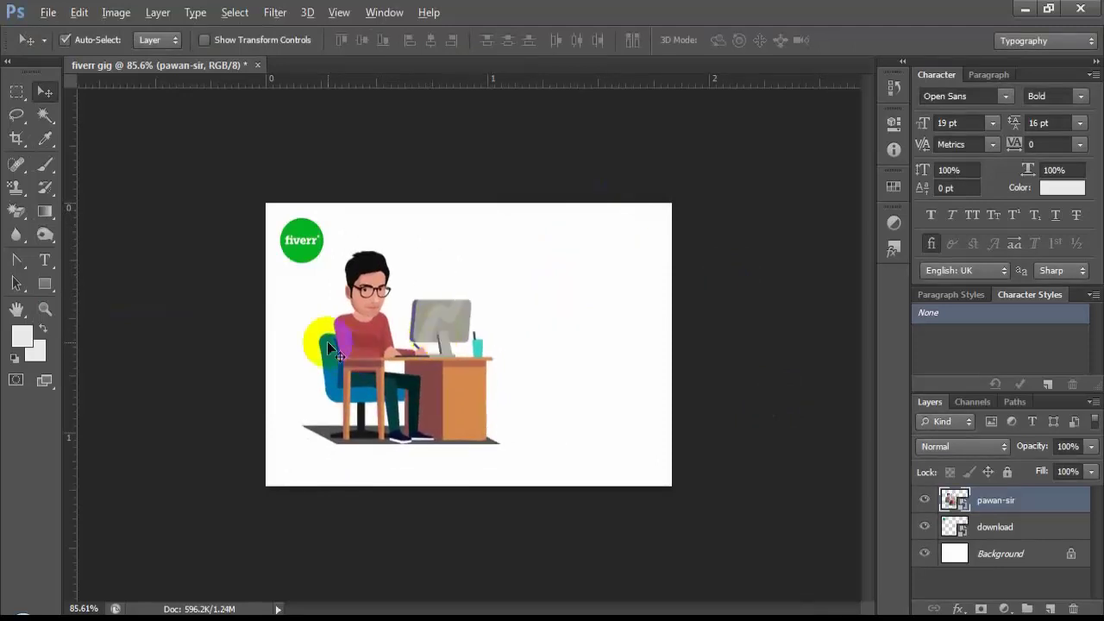
scroll(406, 362, "down", 1)
scroll(410, 416, "up", 4)
left_click(530, 125)
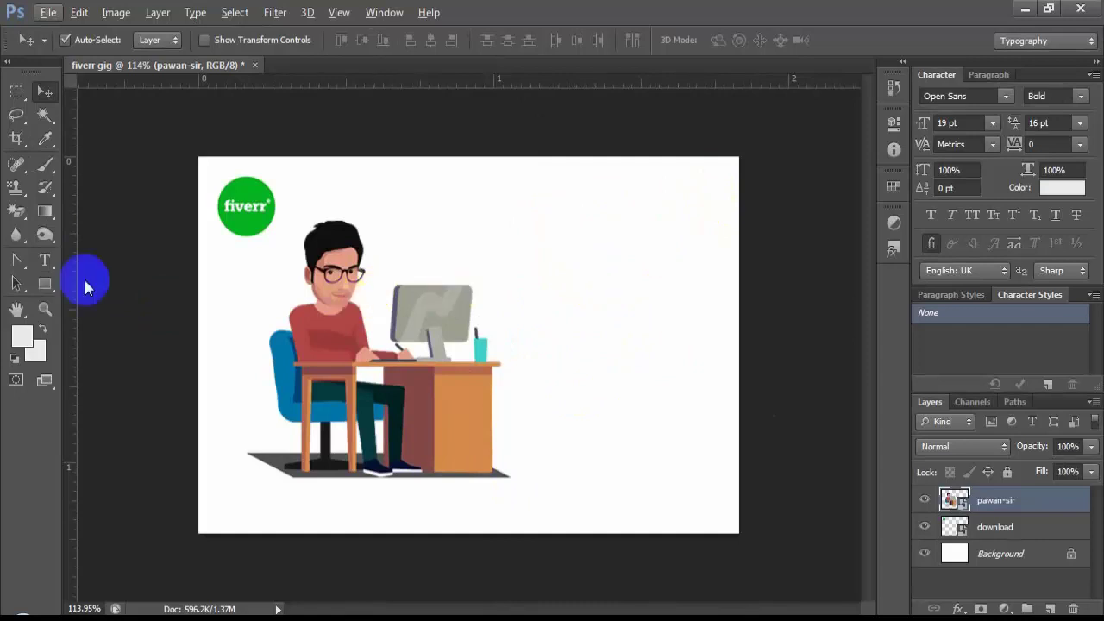
Type the heading 'Unique & Beautiful Flyer Design' right of the illustration, initially at 12 pt.
left_click(49, 263)
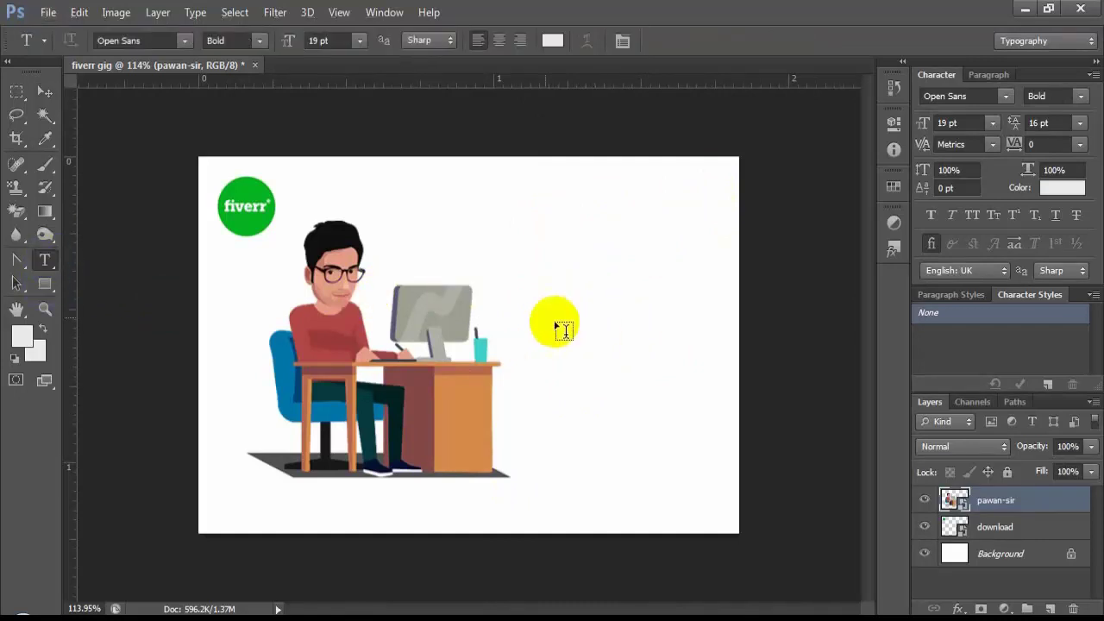
left_click(521, 314)
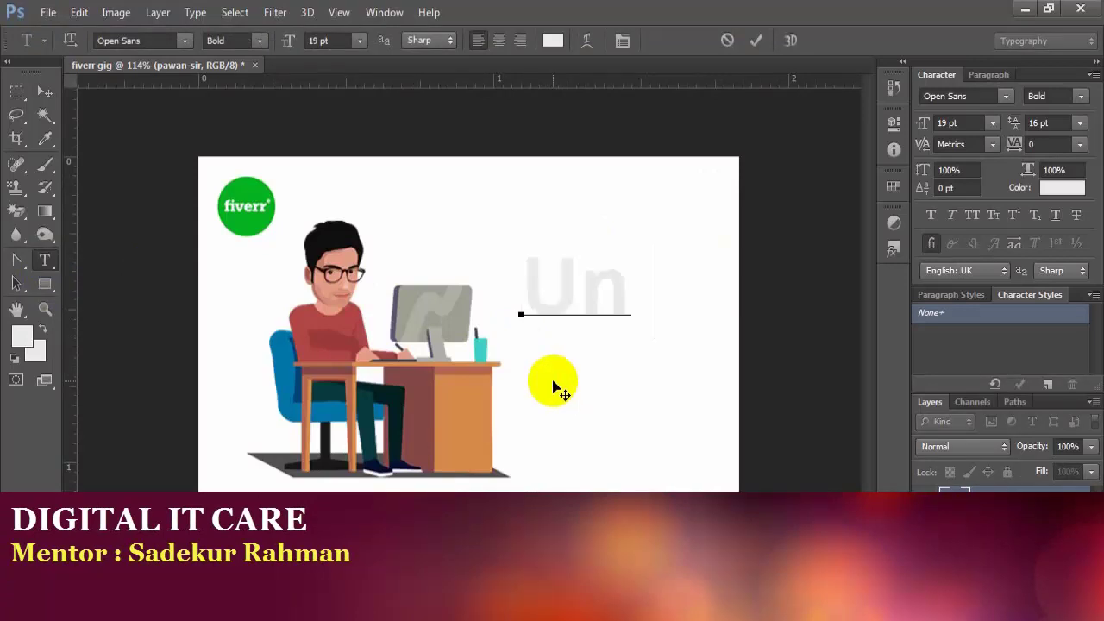
type("u")
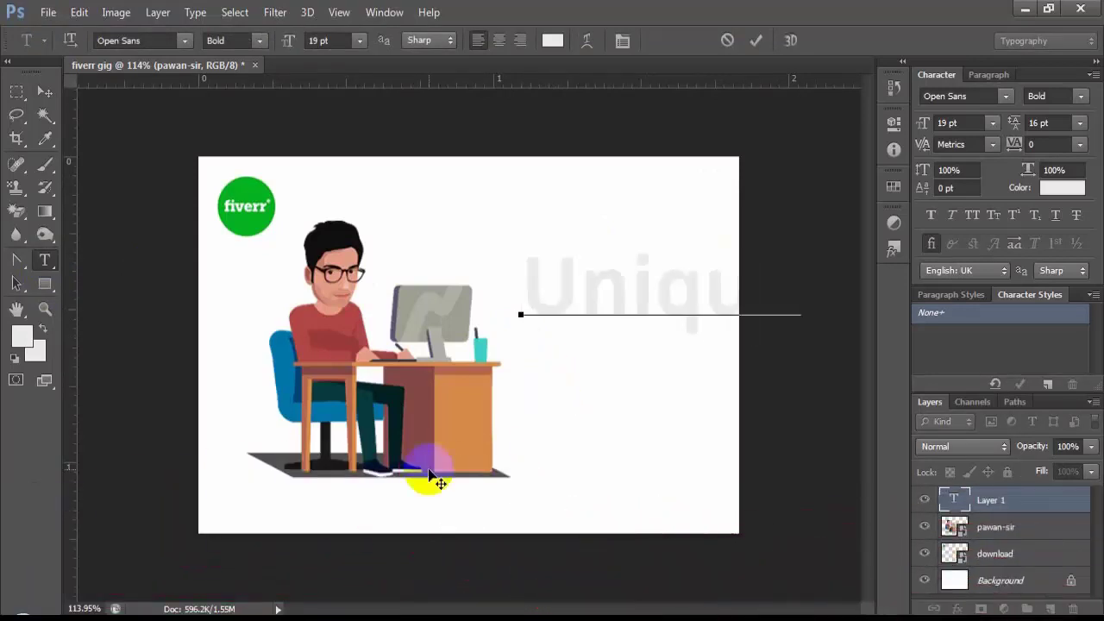
key("ctrl+a")
left_click(360, 39)
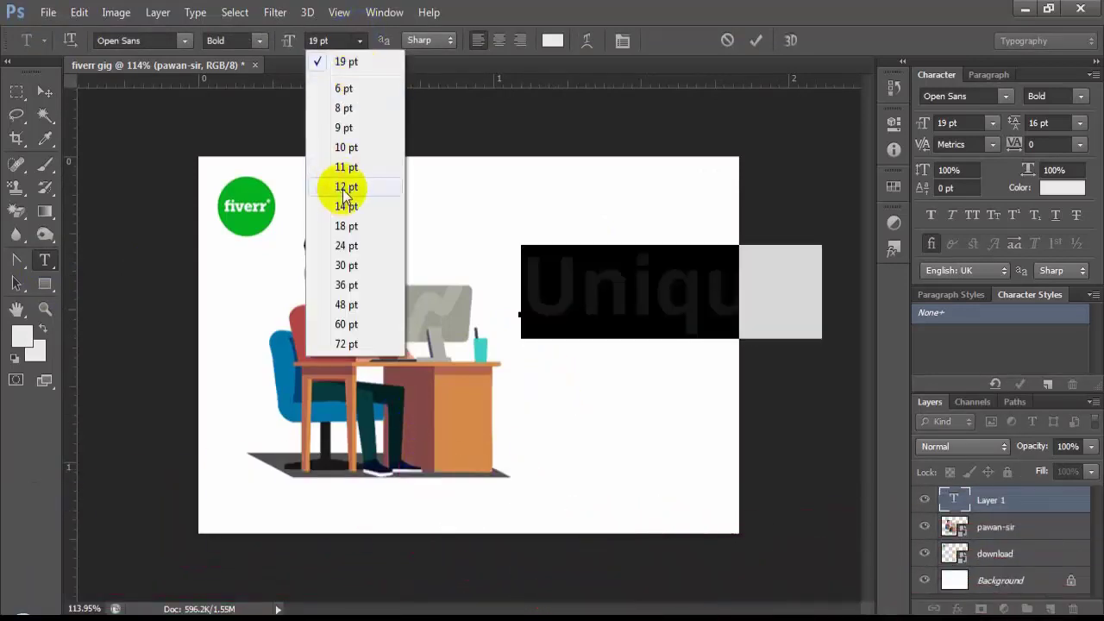
left_click(345, 186)
left_click(682, 310)
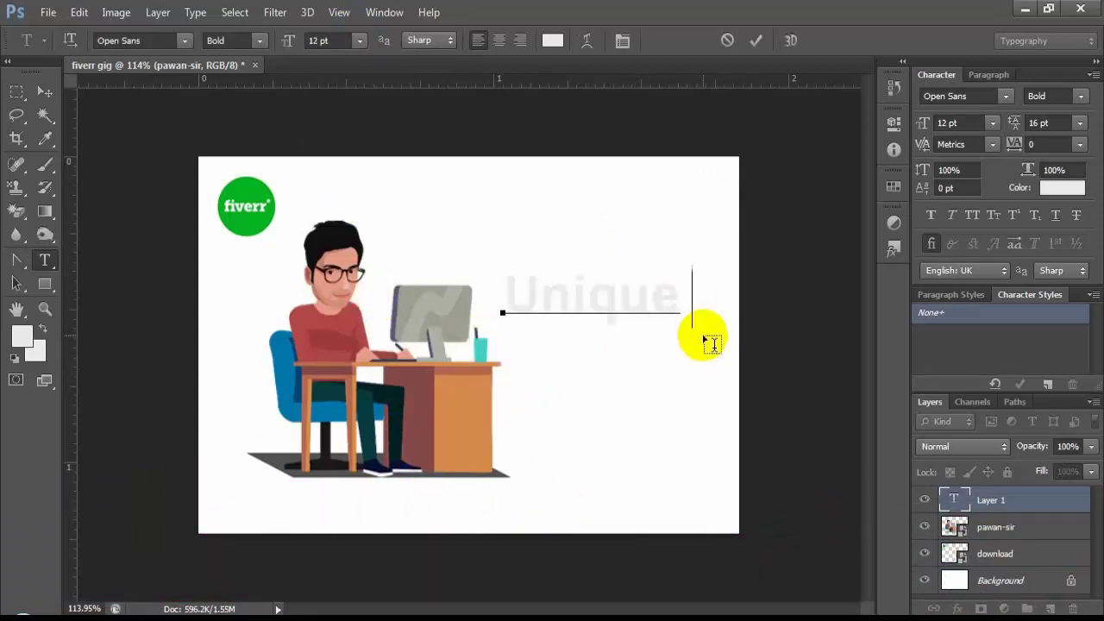
type("&")
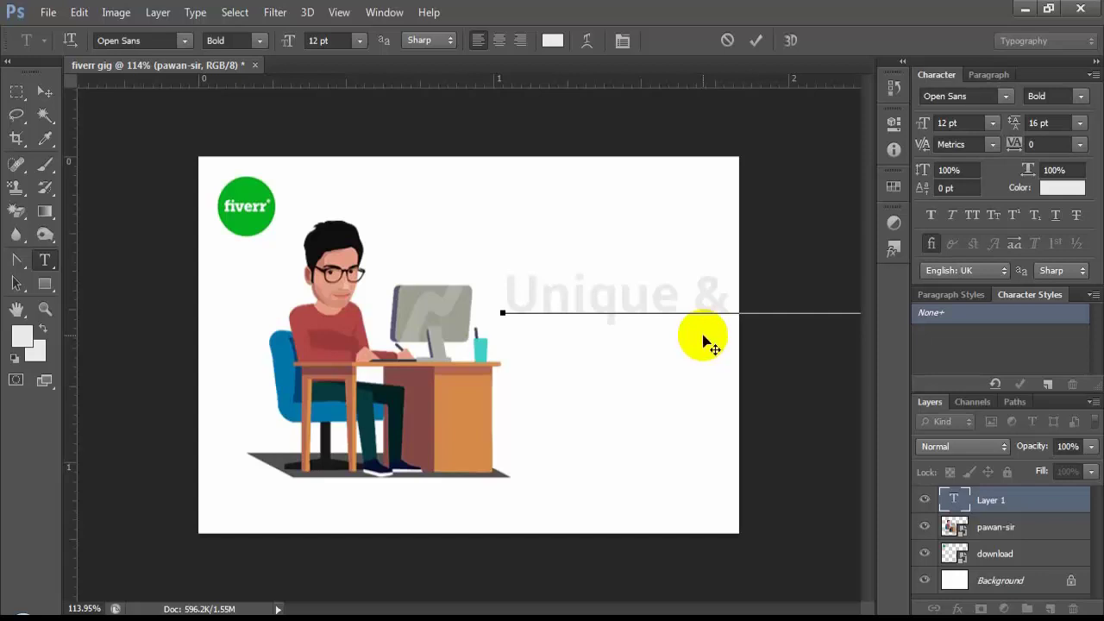
Resize the heading to 7.01 pt and reposition the two-line block right of the illustration.
key("ctrl+a")
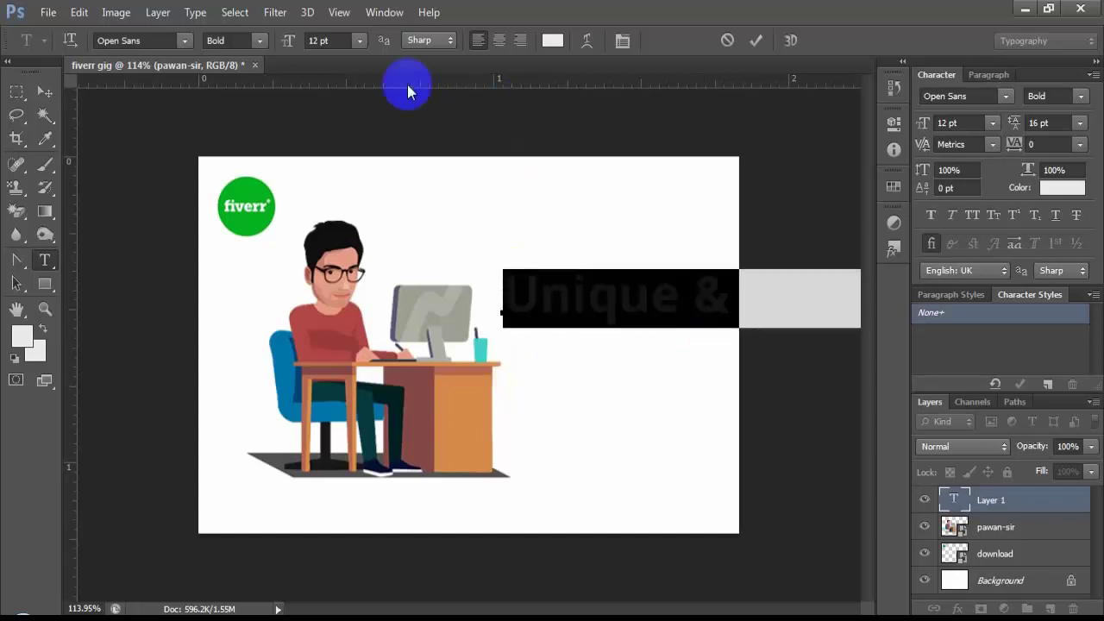
type("1")
key("Return")
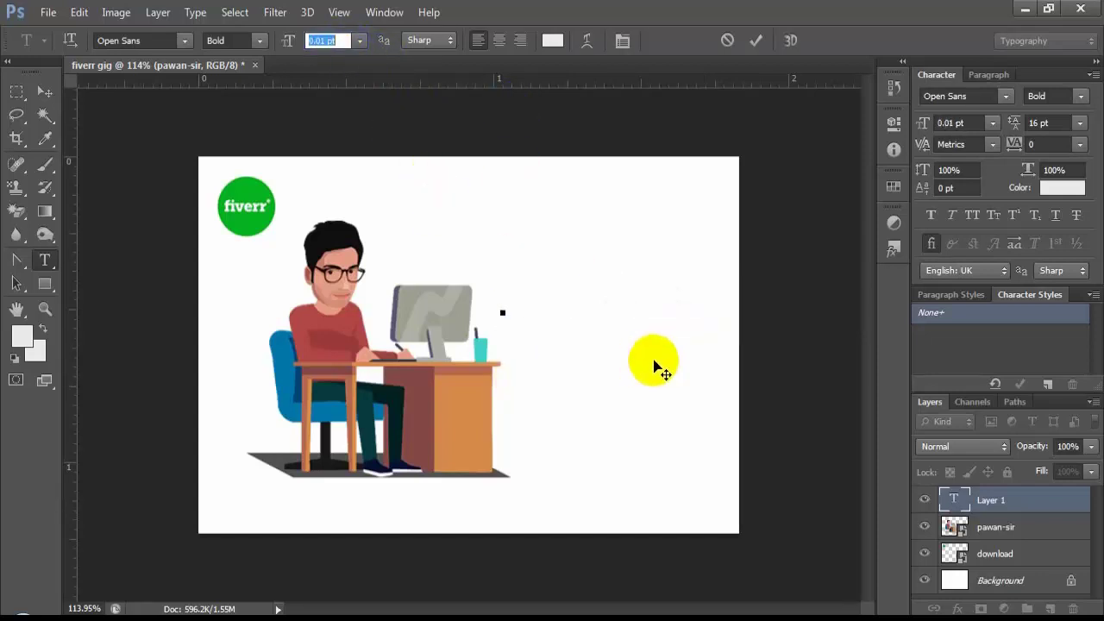
key("Up")
key("Up")
key("Up")
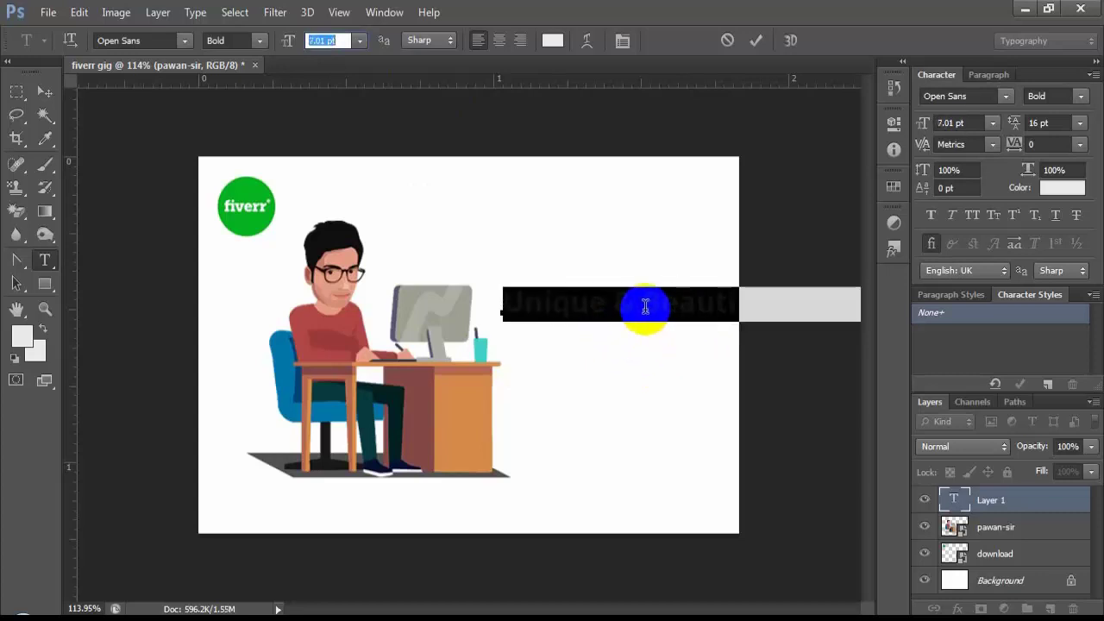
left_click_drag(682, 365, 514, 363)
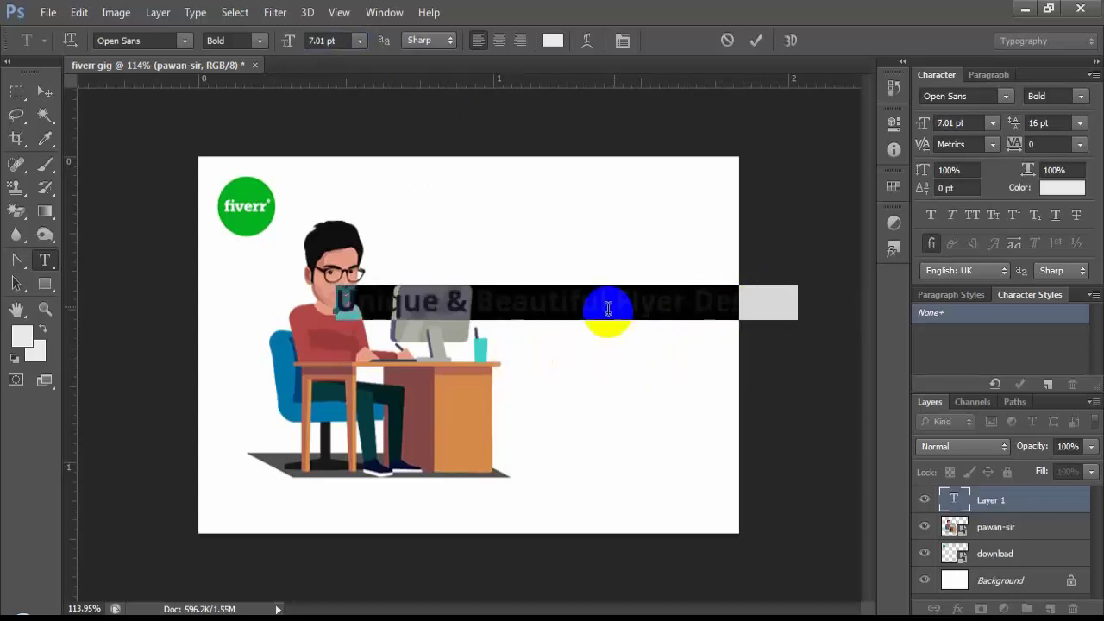
left_click_drag(628, 360, 757, 368)
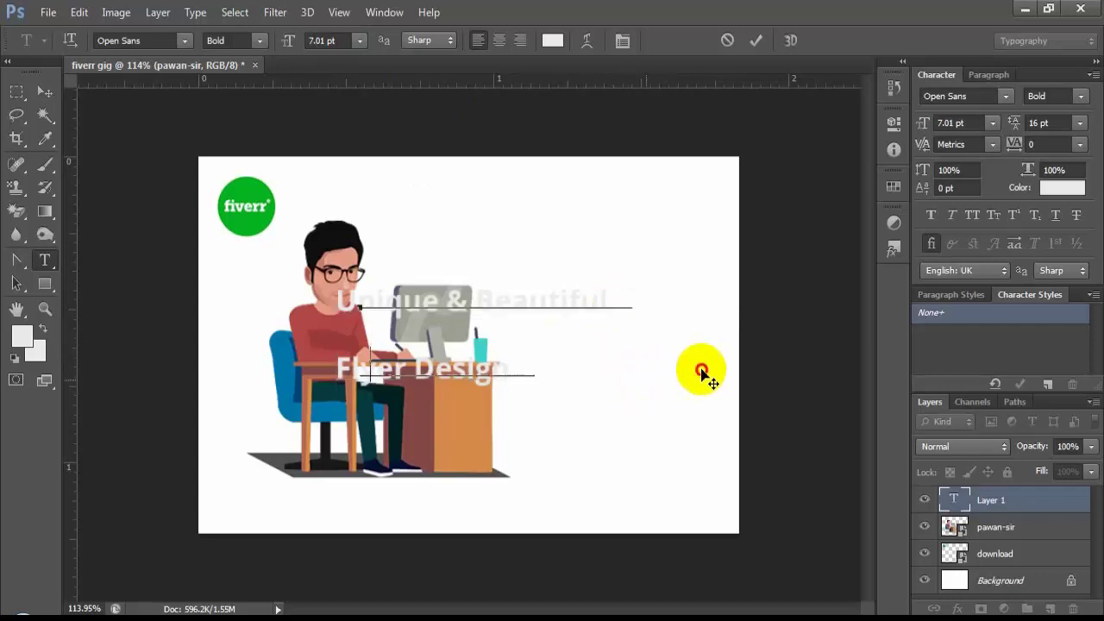
type("s")
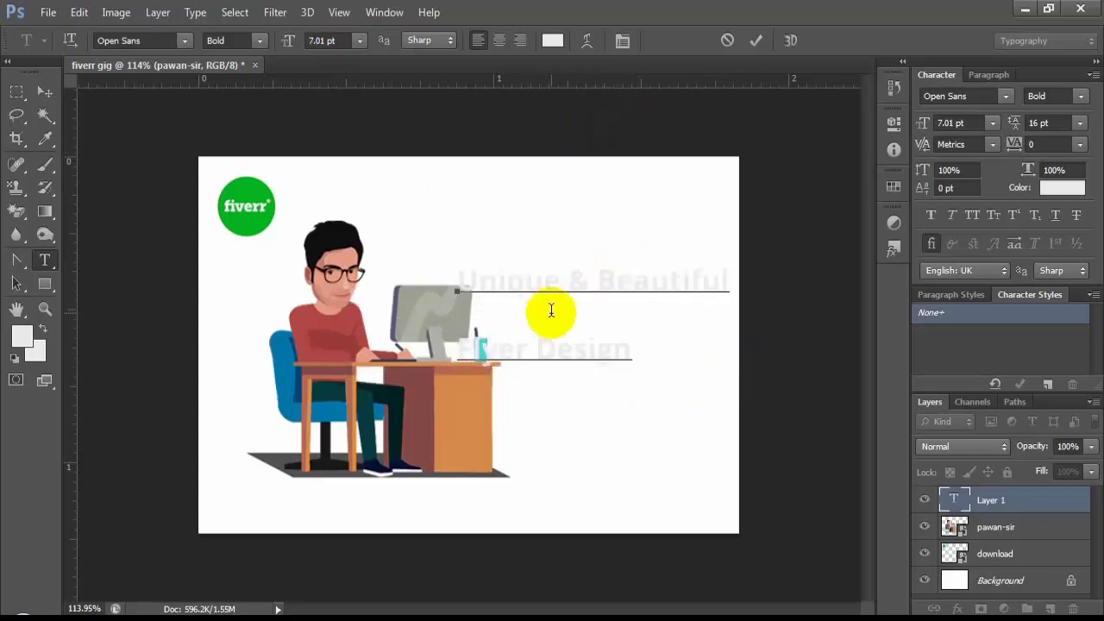
Show the Character panel and set the heading's leading to 7 pt.
key("ctrl+a")
left_click(622, 43)
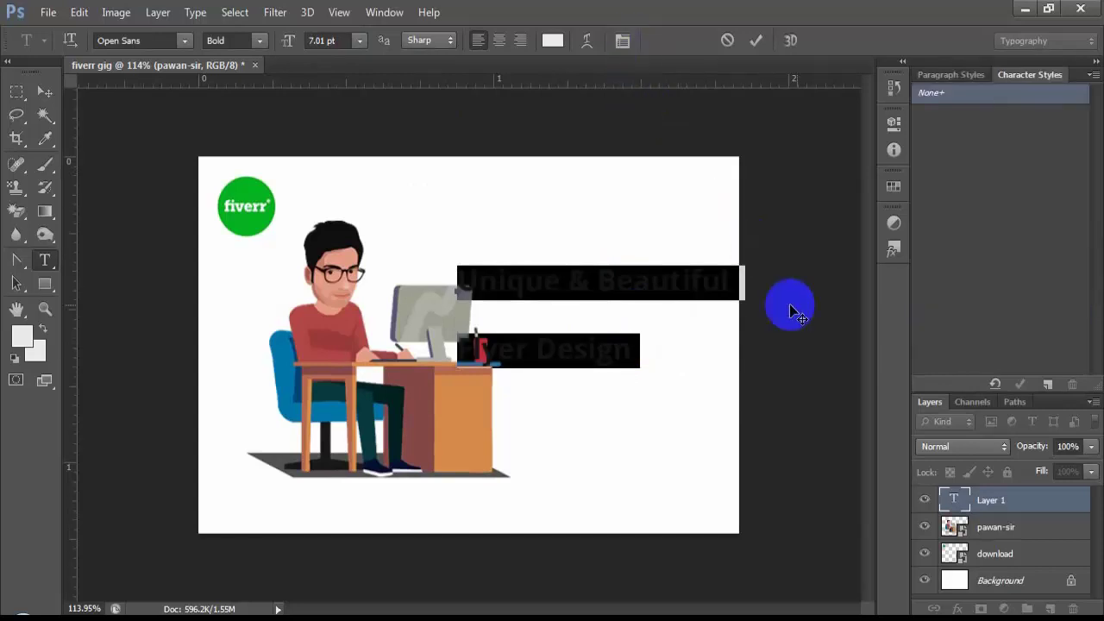
left_click(388, 15)
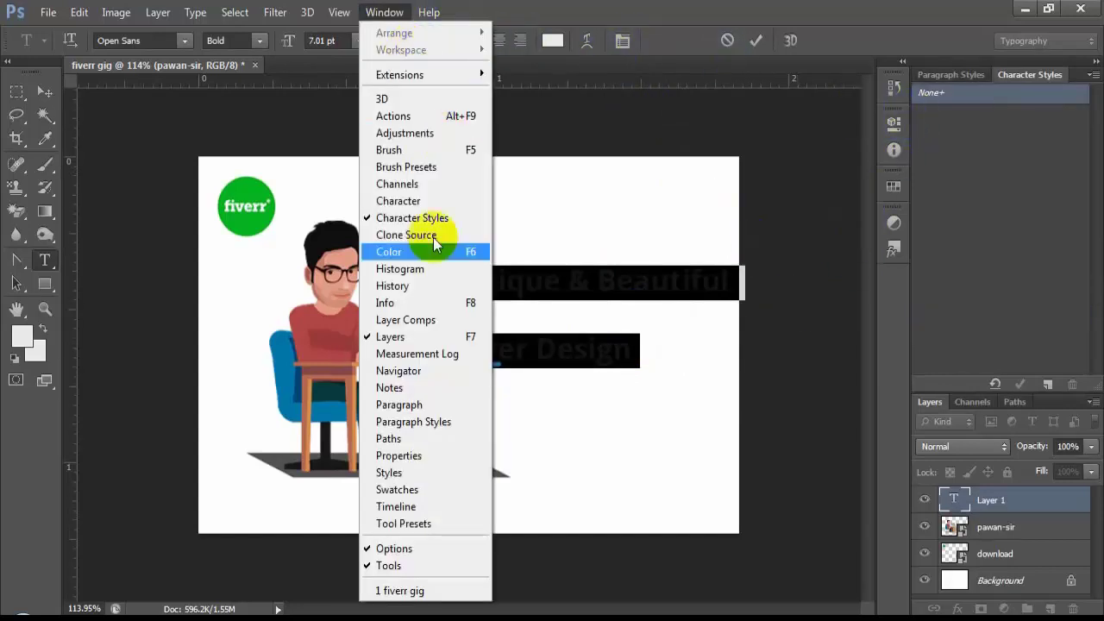
left_click(419, 197)
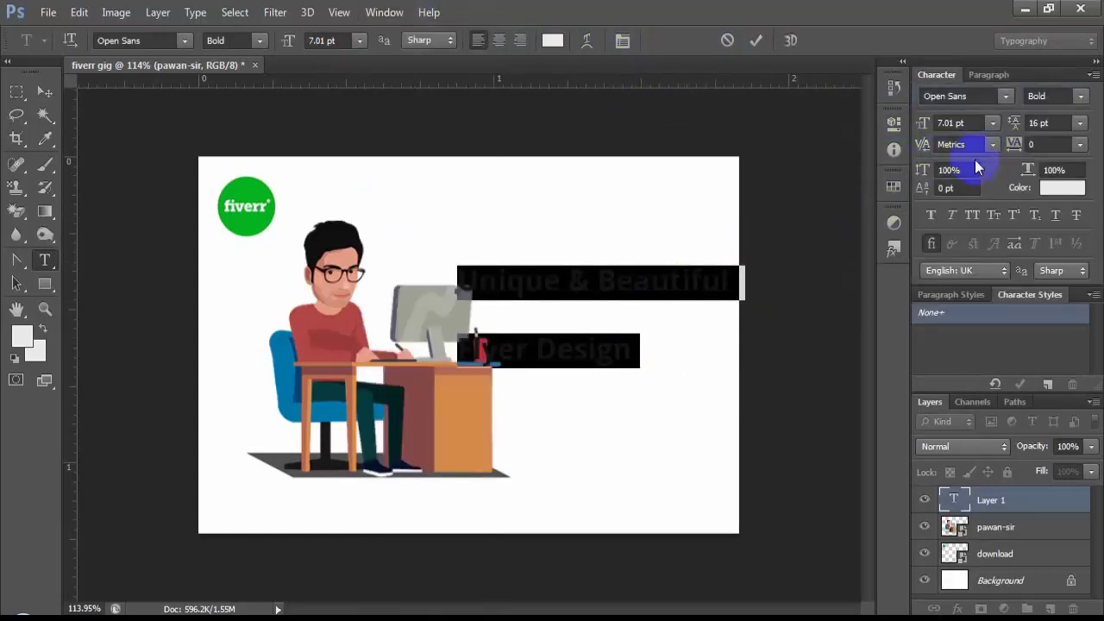
type("7")
key("Return")
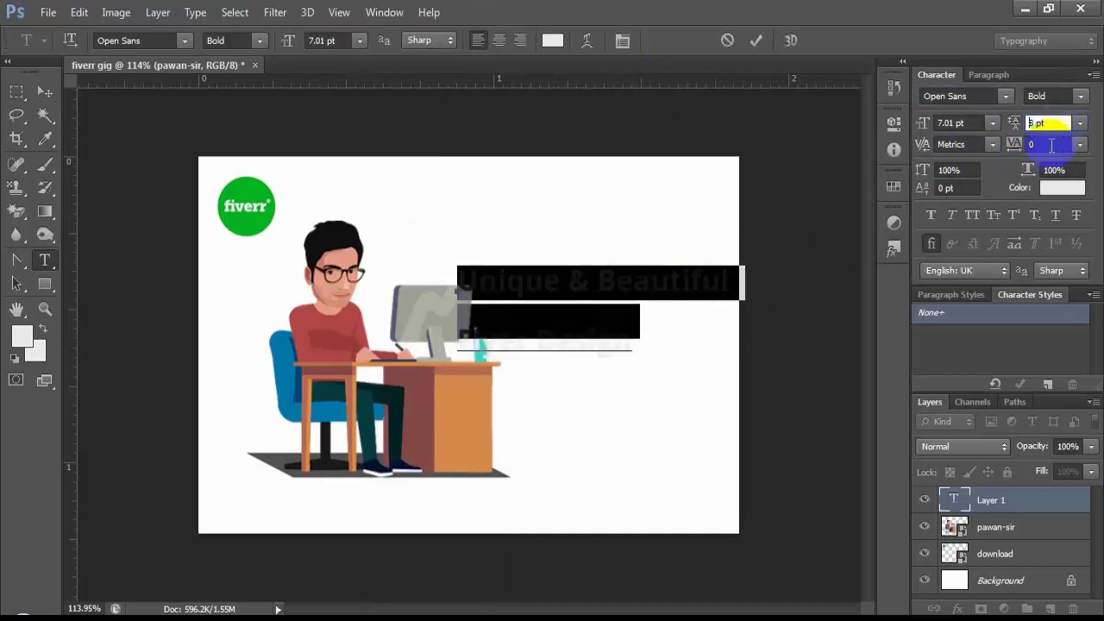
Set the heading to Lato Bold, 6.01 pt with 6 pt leading, shifted slightly right.
left_click_drag(670, 353, 728, 348)
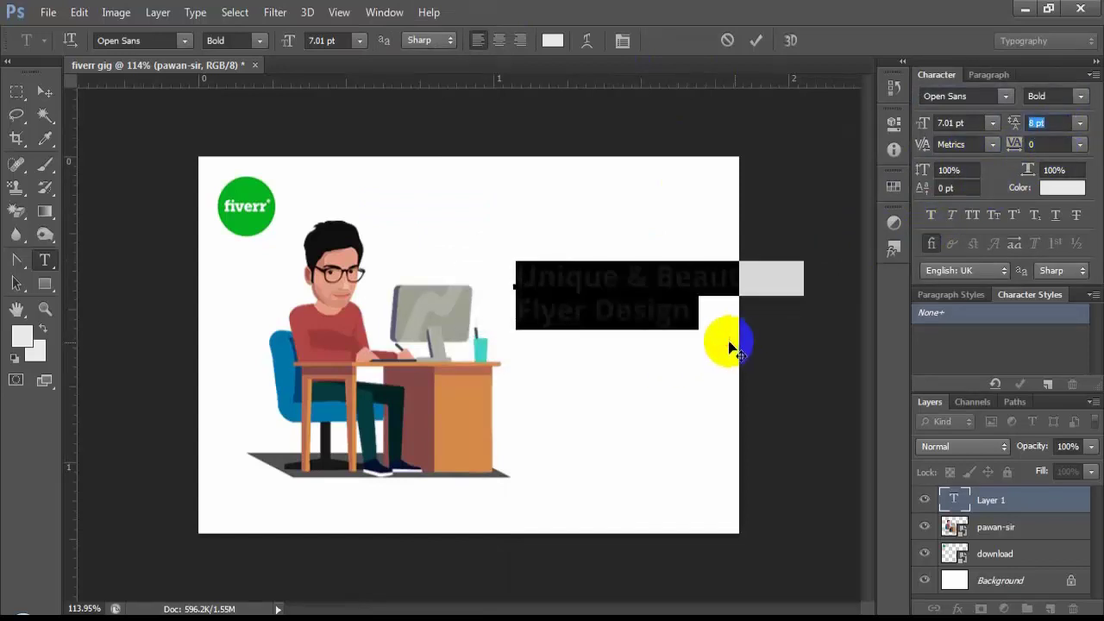
key("Down")
key("Down")
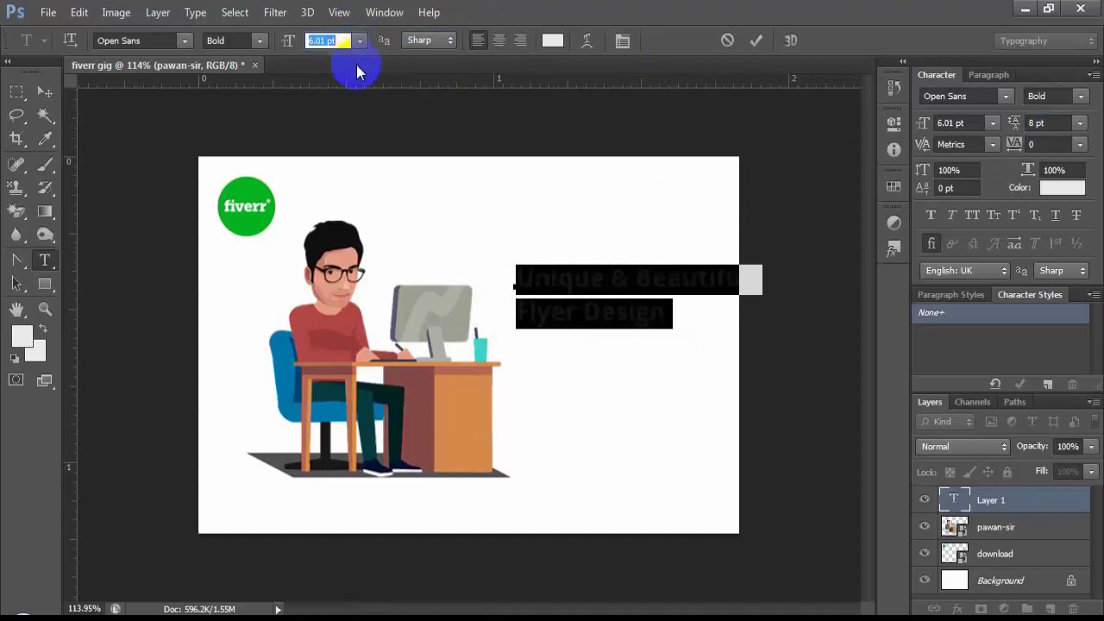
key("Return")
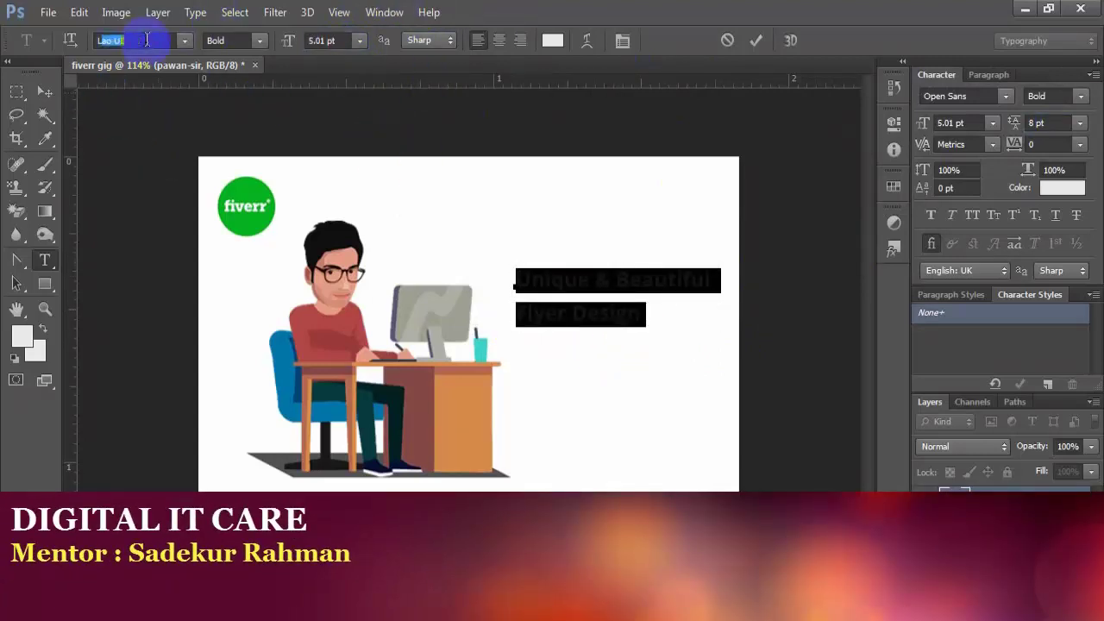
type("t")
key("Return")
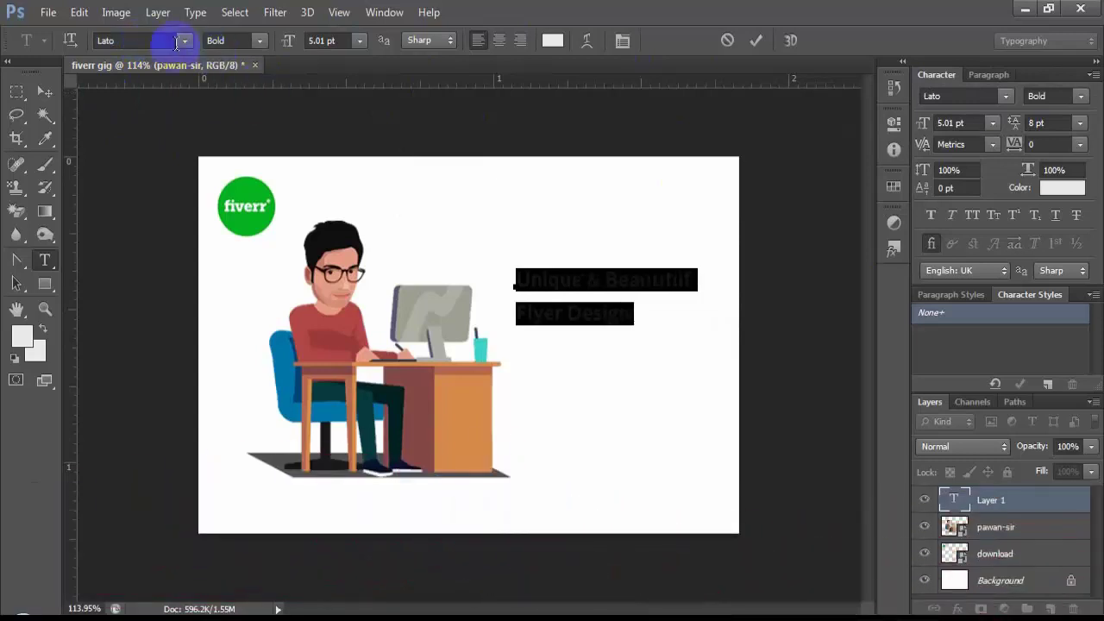
left_click(321, 40)
key("Up")
key("Down")
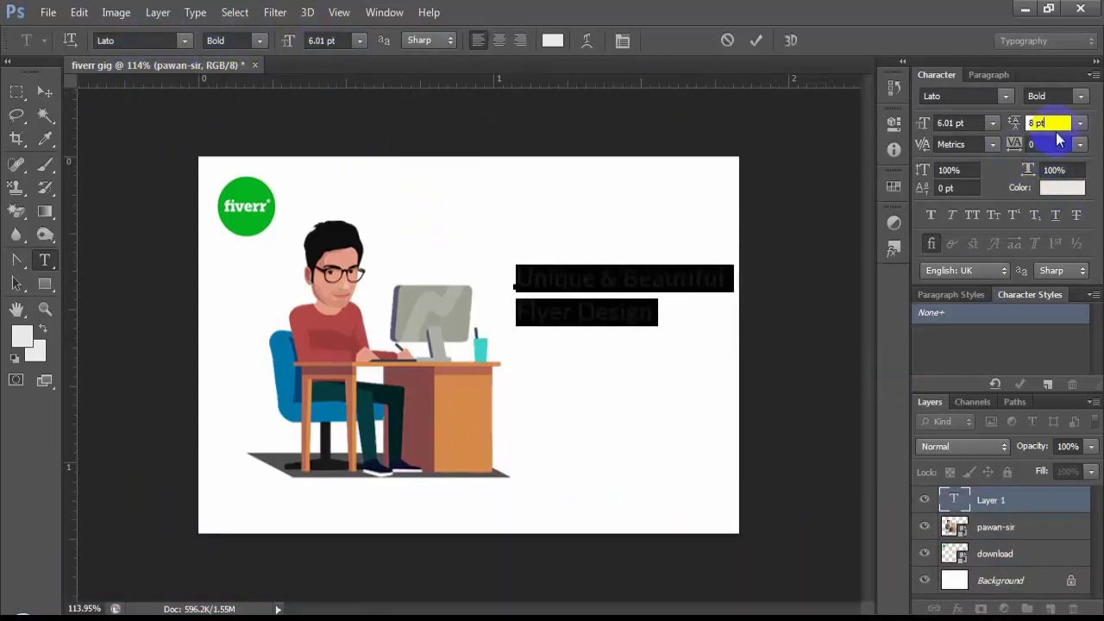
type("6")
left_click_drag(695, 308, 468, 242)
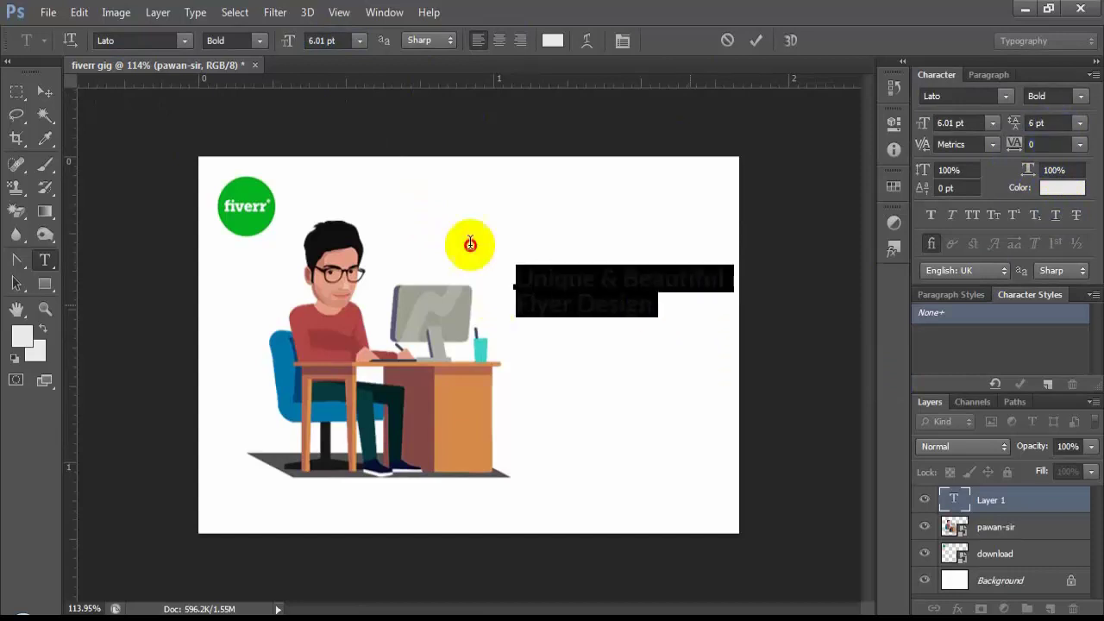
Colour the heading dark teal (#063a3e) sampled from the character's trousers and commit the text.
left_click(552, 40)
left_click(592, 525)
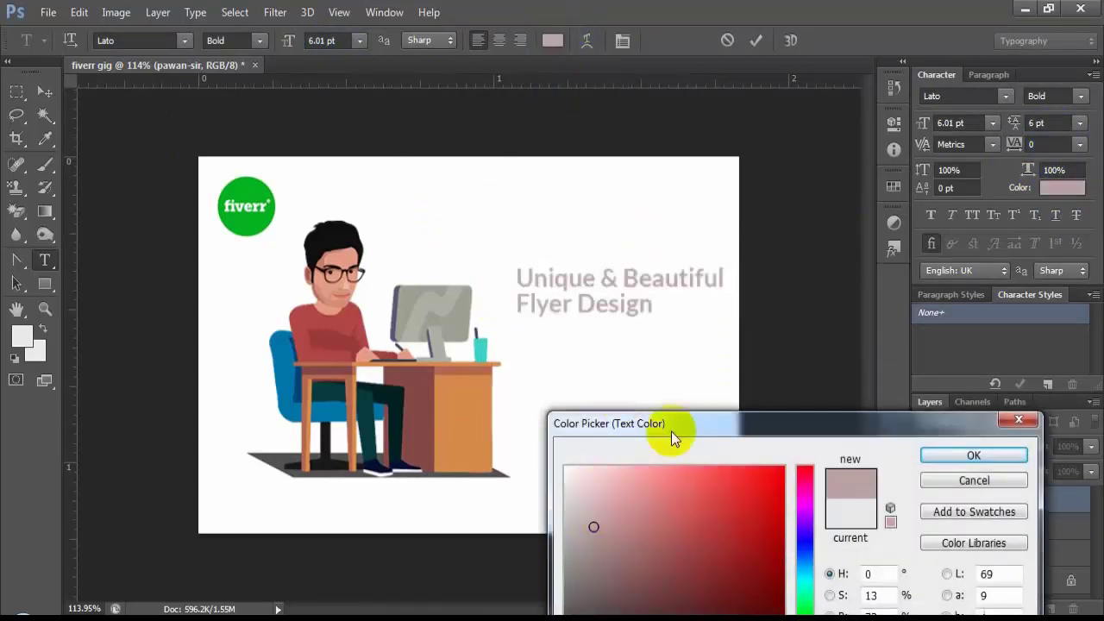
mouse_move(671, 422)
left_mouse_down()
mouse_move(693, 407)
mouse_move(710, 196)
mouse_move(754, 405)
mouse_move(806, 77)
left_mouse_up()
left_click(245, 194)
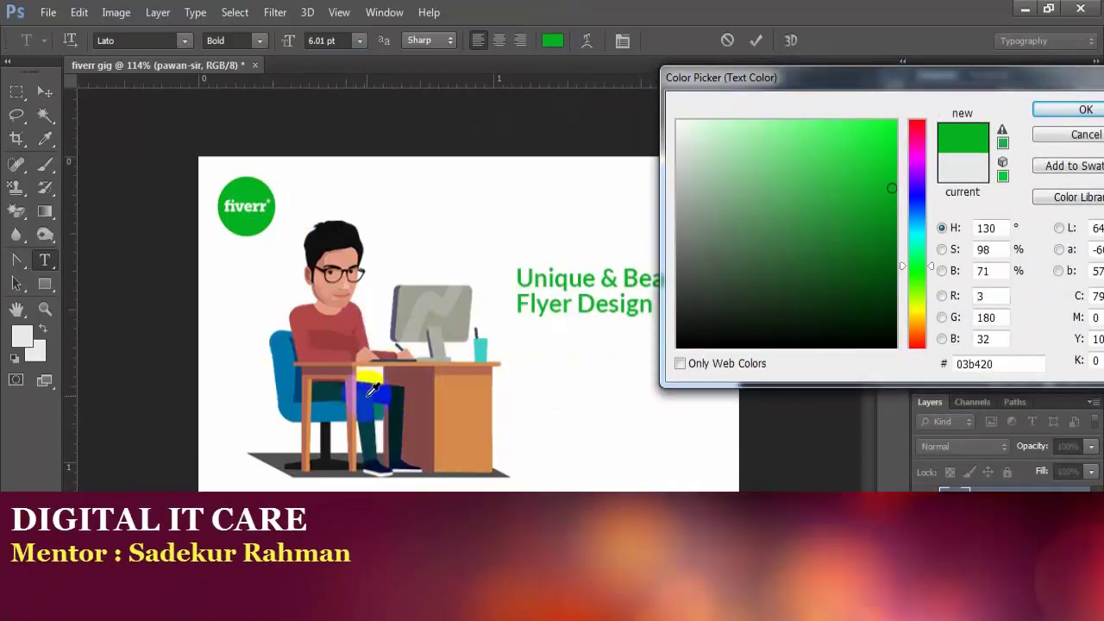
left_click(376, 394)
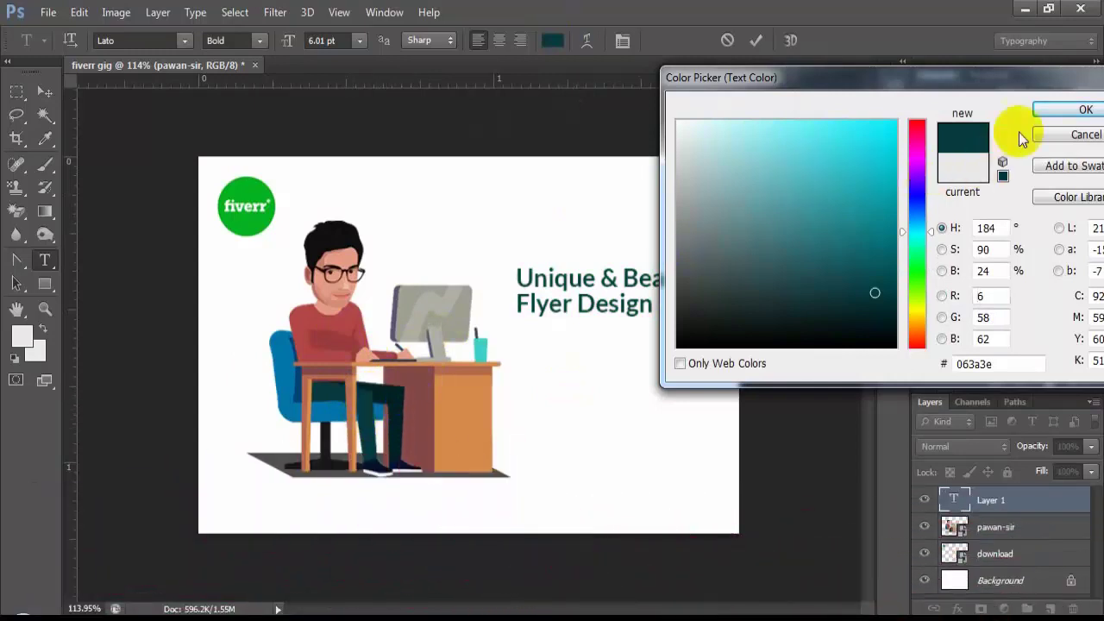
left_click(1072, 112)
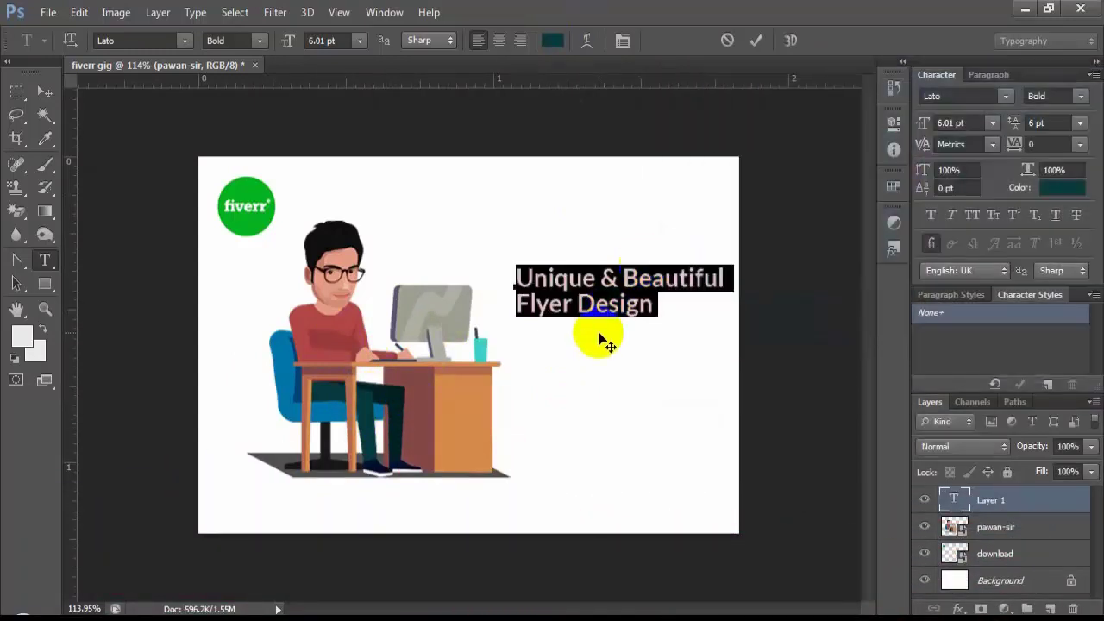
left_click(608, 298)
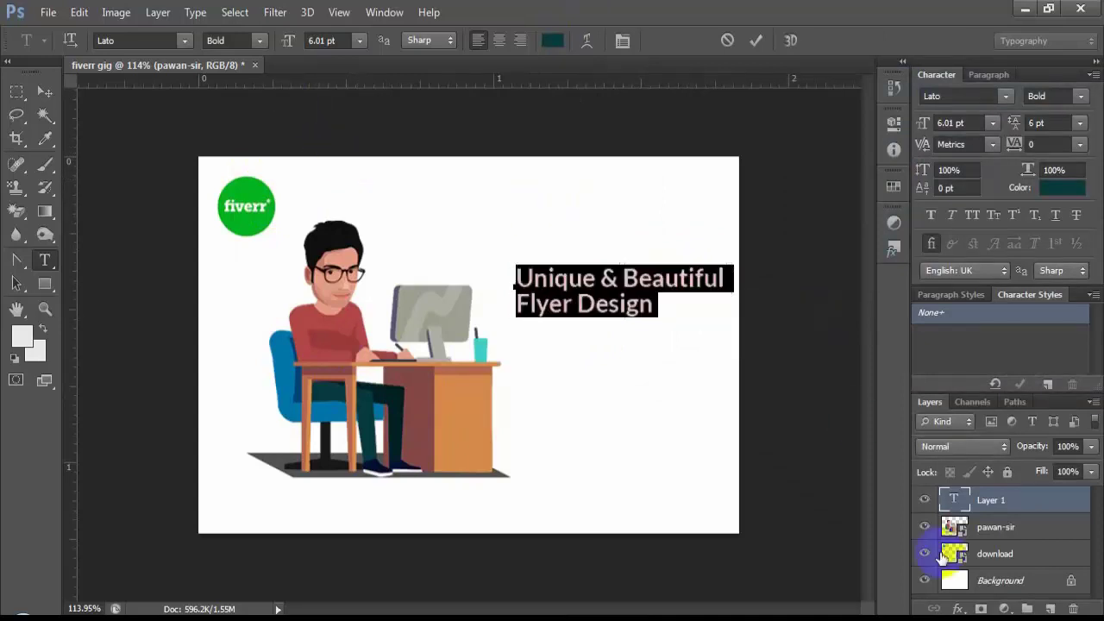
left_click(992, 509)
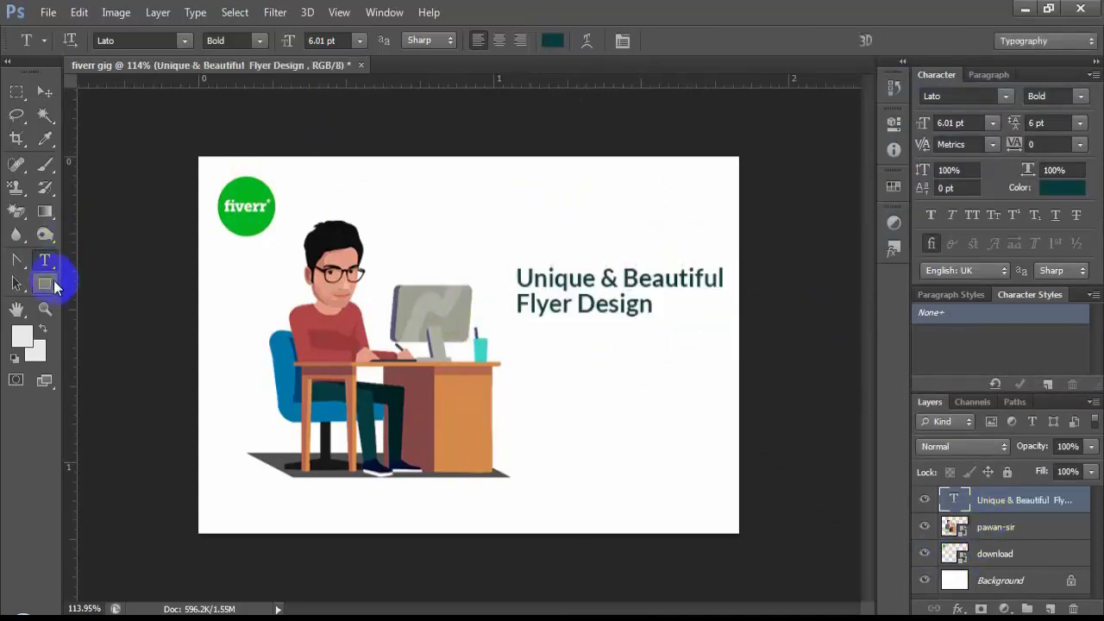
Draw a rectangle over the canvas's right side and fill it dark teal (#022122).
left_click(54, 284)
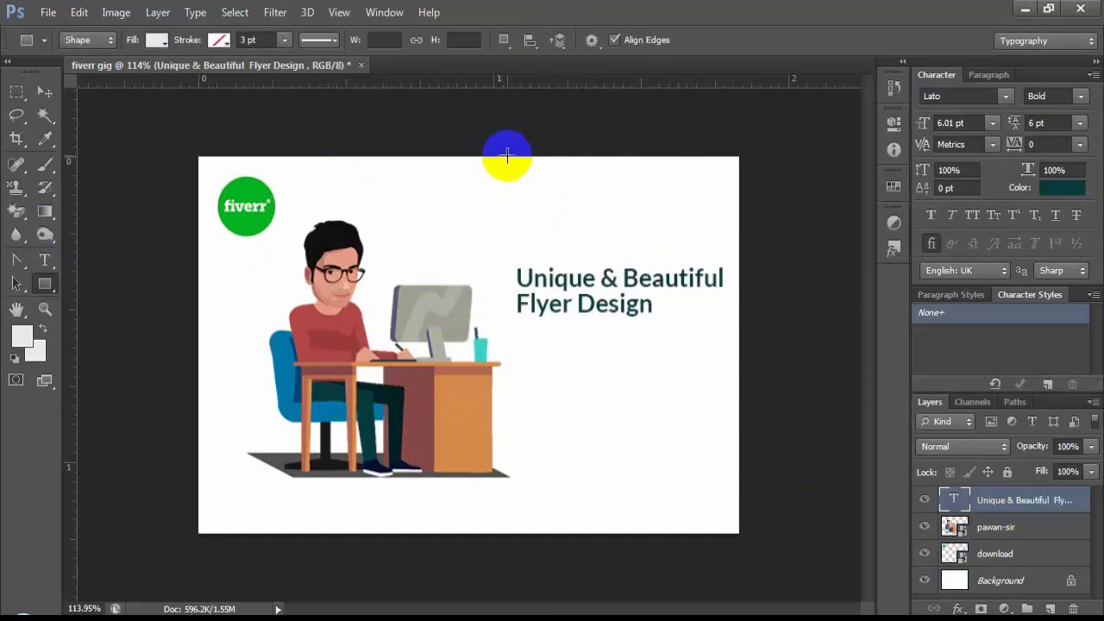
left_click_drag(507, 156, 739, 532)
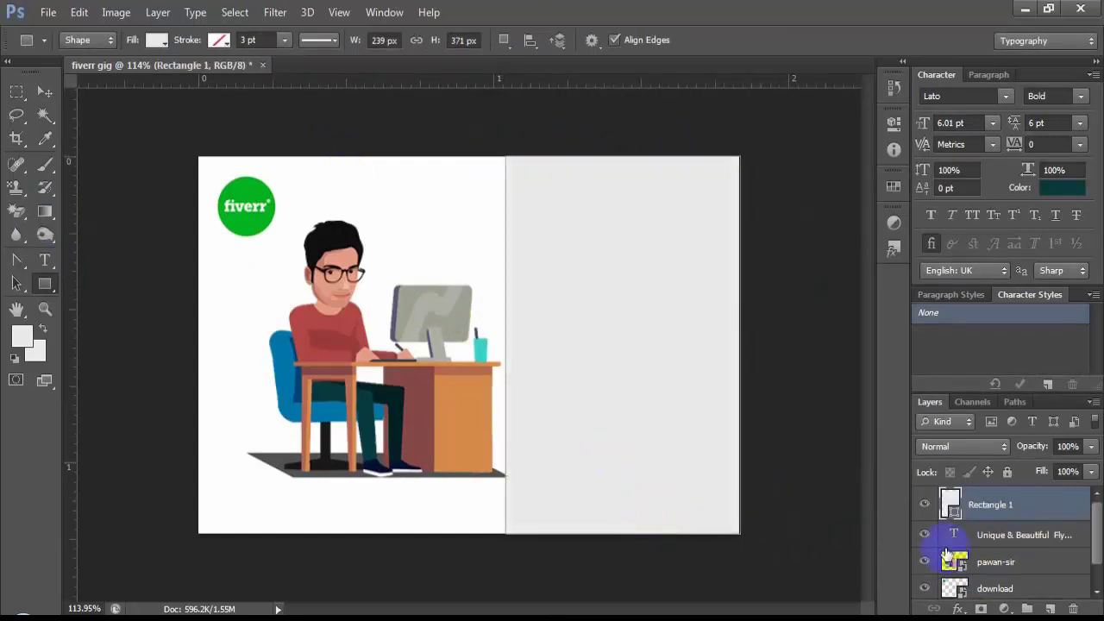
double_click(953, 516)
left_click(394, 392)
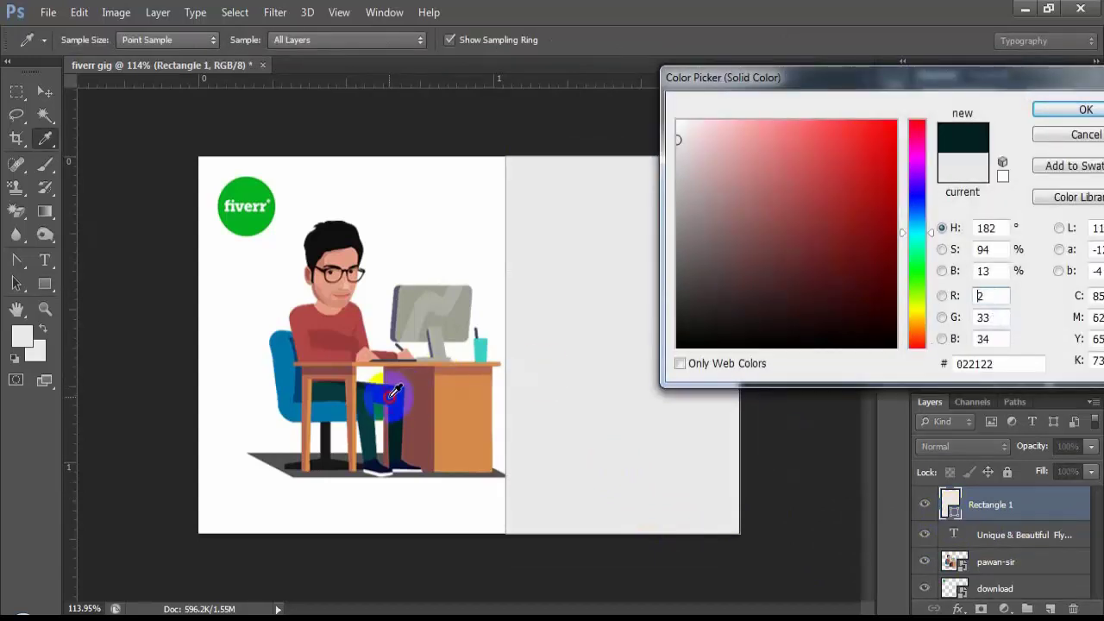
left_click(1069, 109)
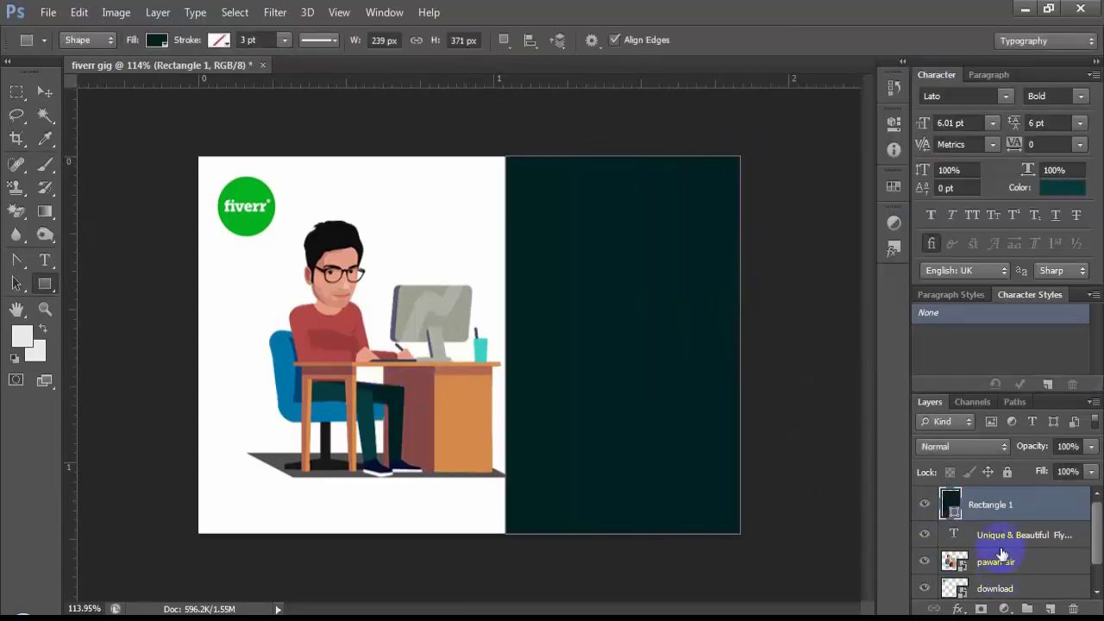
Move the heading layer above Rectangle 1 and make its text white.
left_click(972, 546)
left_click_drag(960, 521, 960, 501)
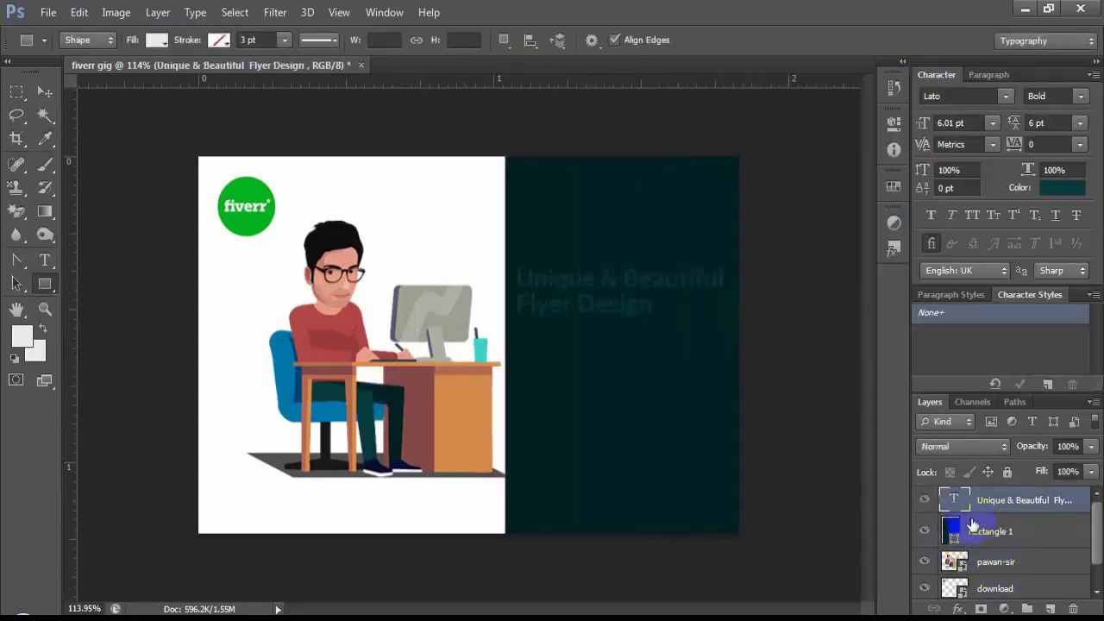
double_click(953, 500)
left_click(553, 40)
left_click(457, 209)
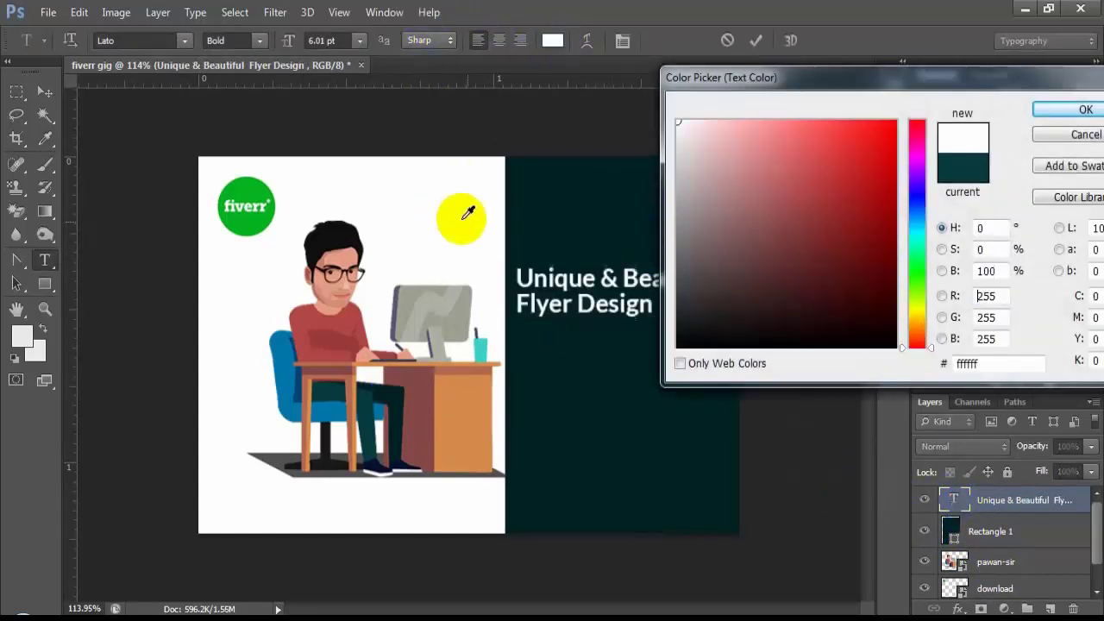
left_click(1064, 114)
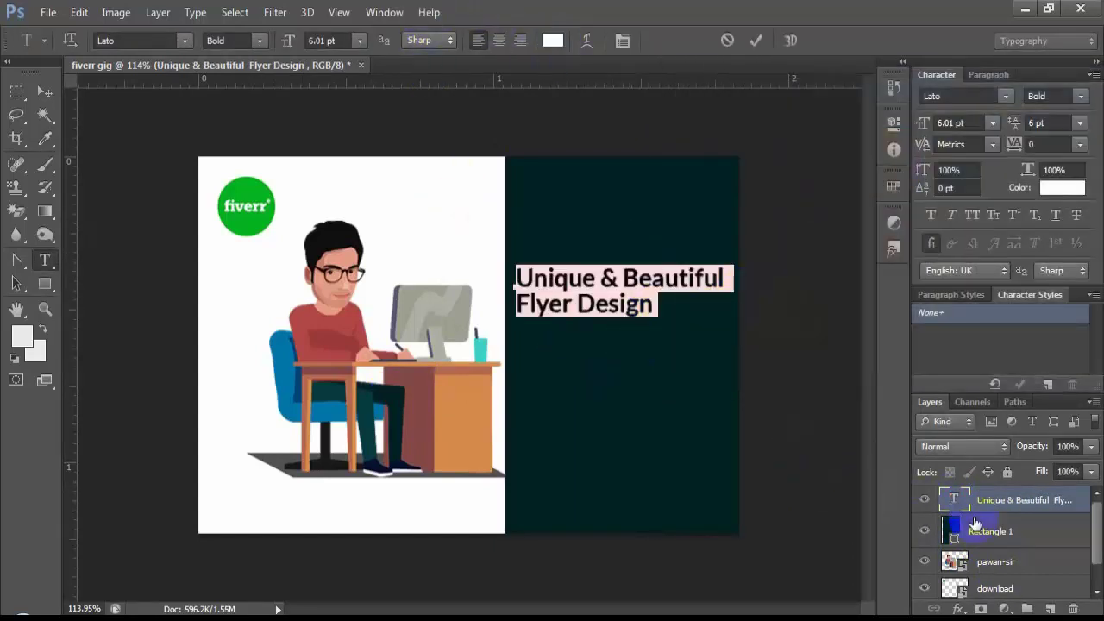
left_click(974, 529)
Slant the teal panel's left edge outward at the bottom and nudge it slightly right.
key("u")
left_click(45, 91)
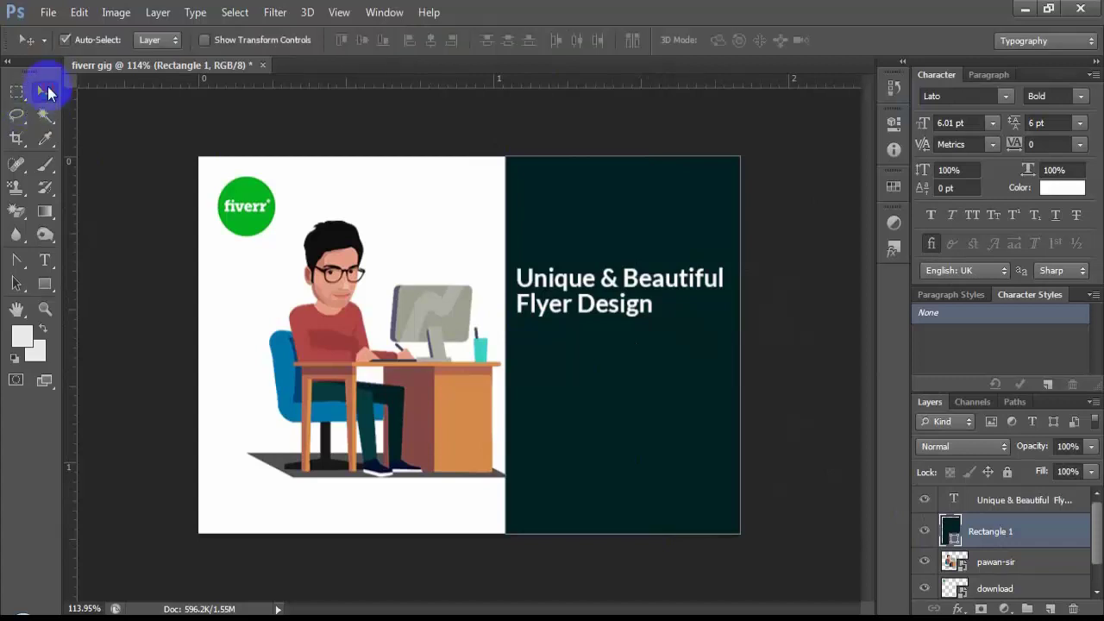
key("ctrl+t")
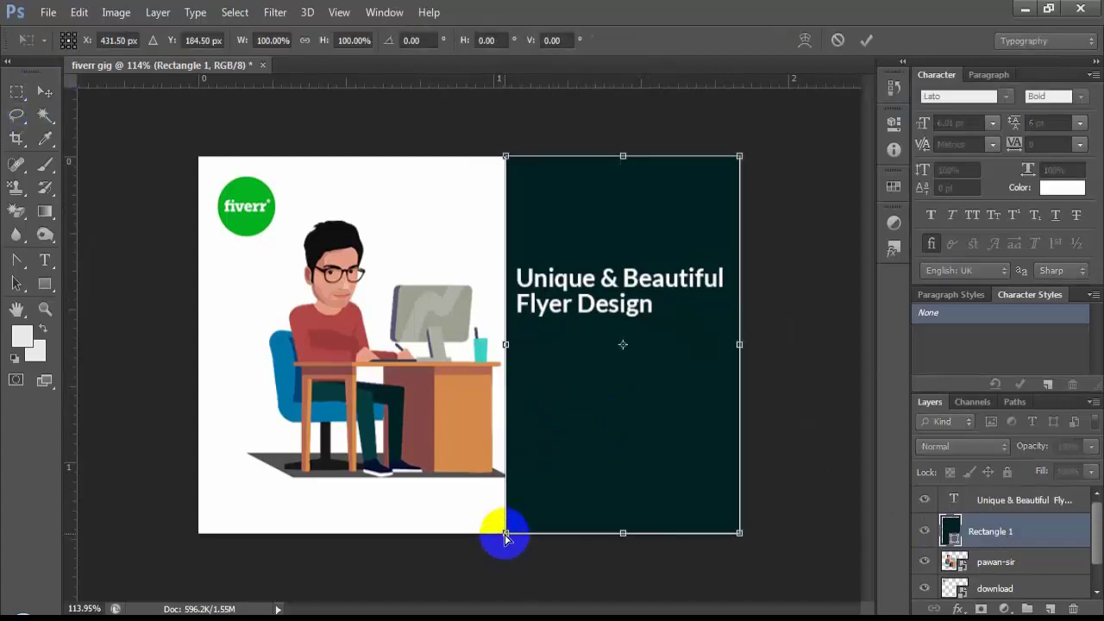
left_click_drag(505, 536, 416, 533)
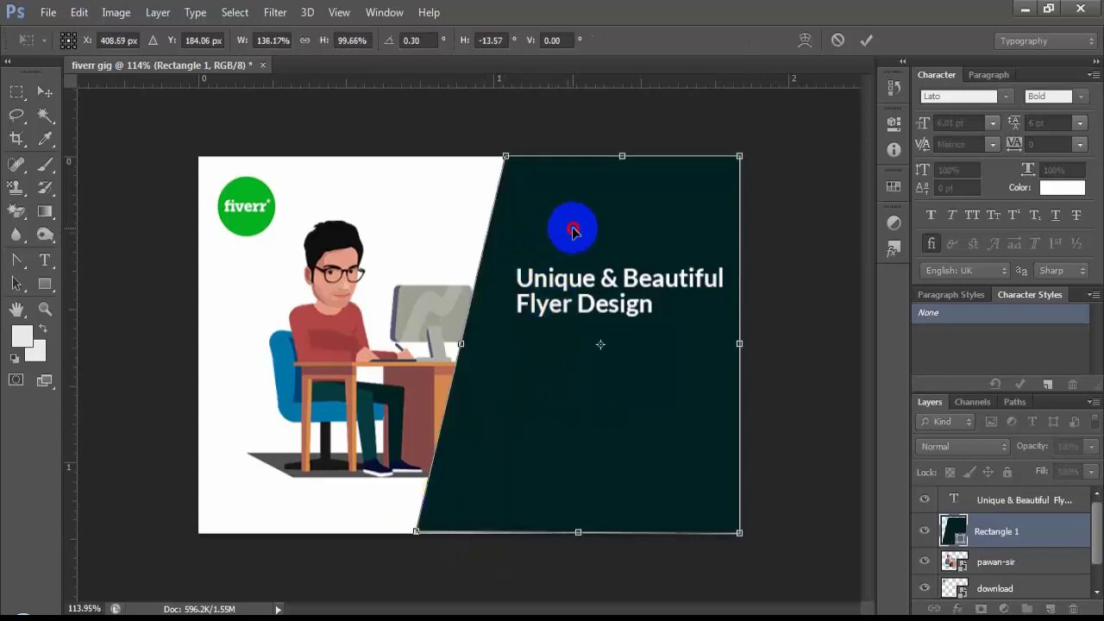
key("Right")
key("Right")
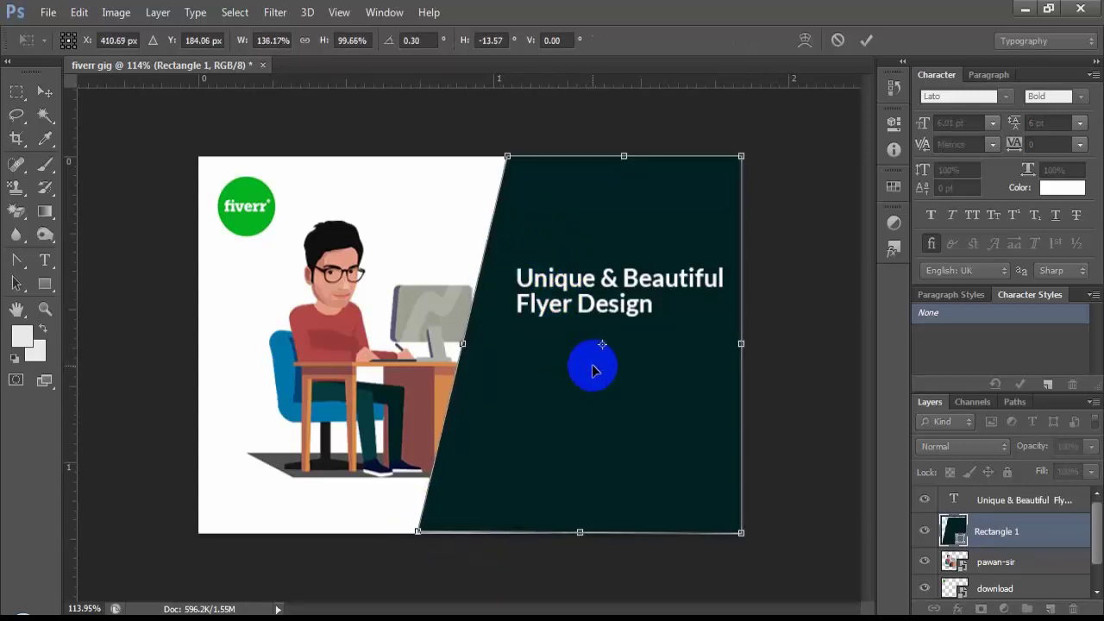
key("Right")
key("Right")
key("Right")
key("Return")
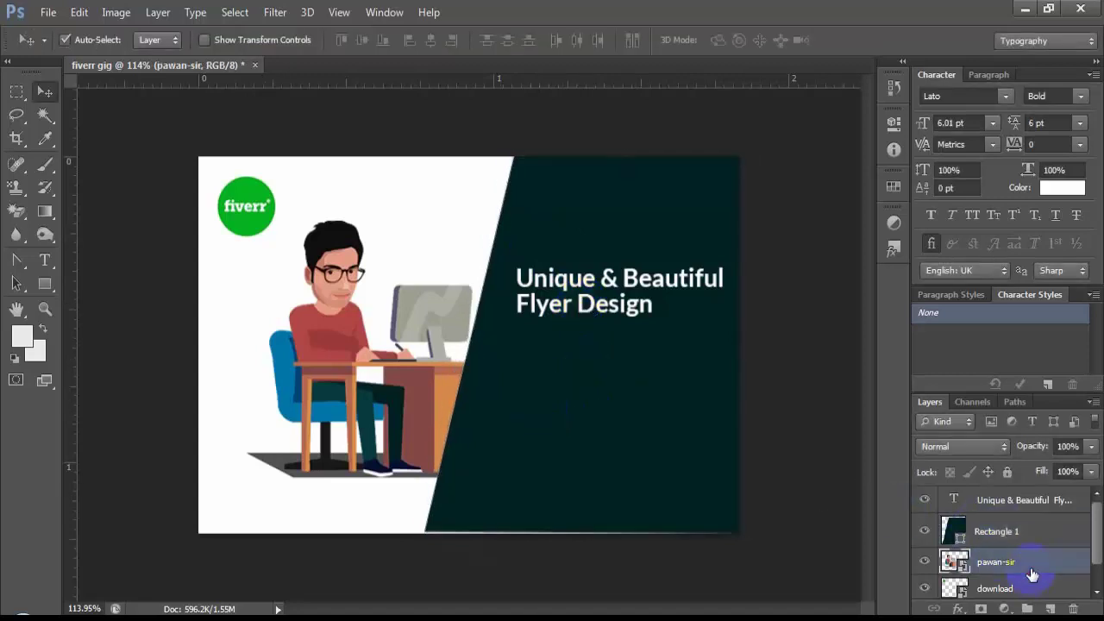
Set Rectangle 1 to 87% opacity, extend its bottom edge slightly, and nudge the heading down.
left_click_drag(1004, 534, 1020, 539)
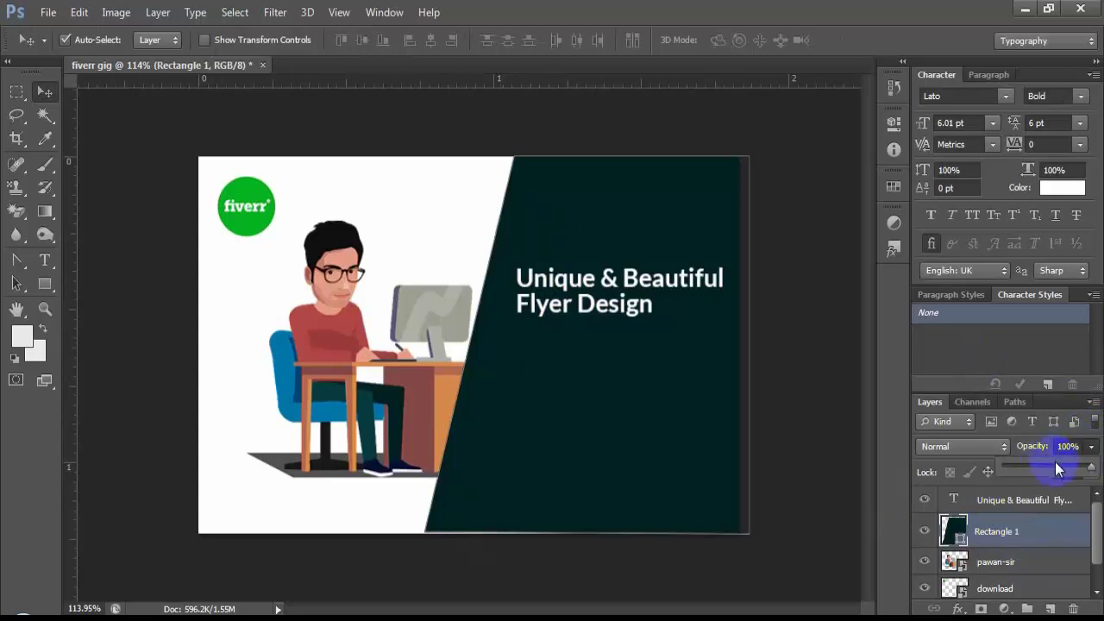
left_click_drag(1058, 469, 1083, 472)
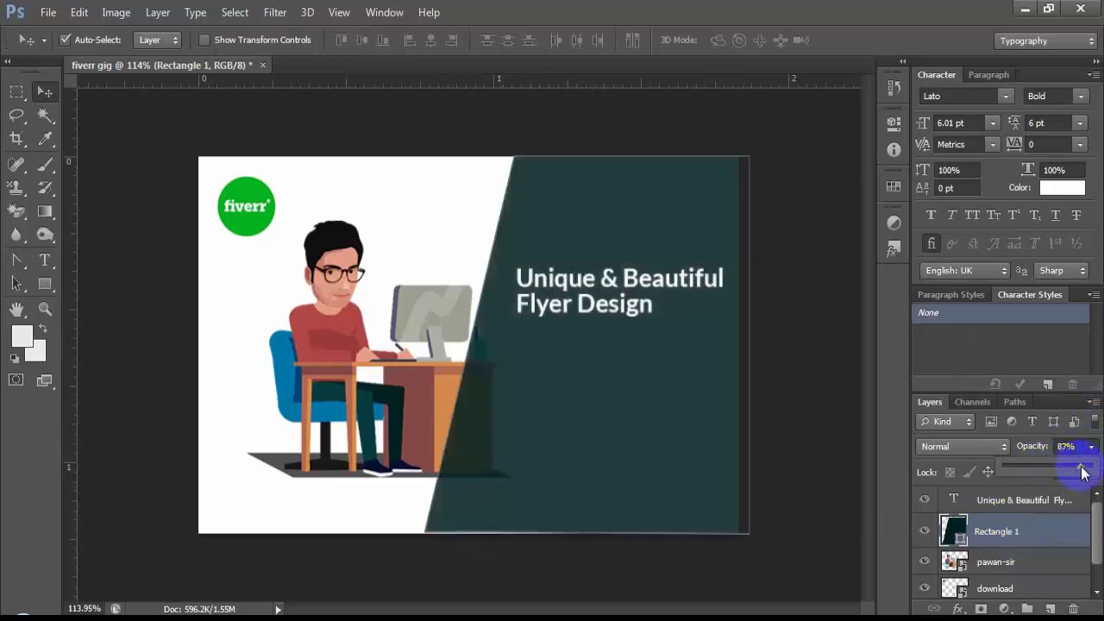
left_click(981, 552)
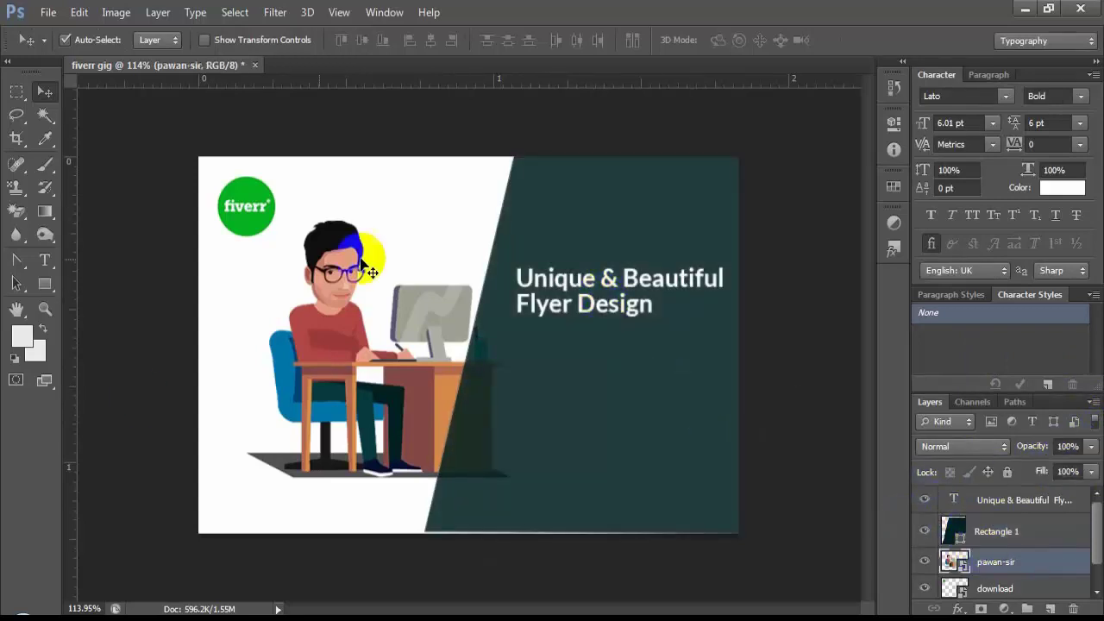
left_click(1014, 540)
key("ctrl+t")
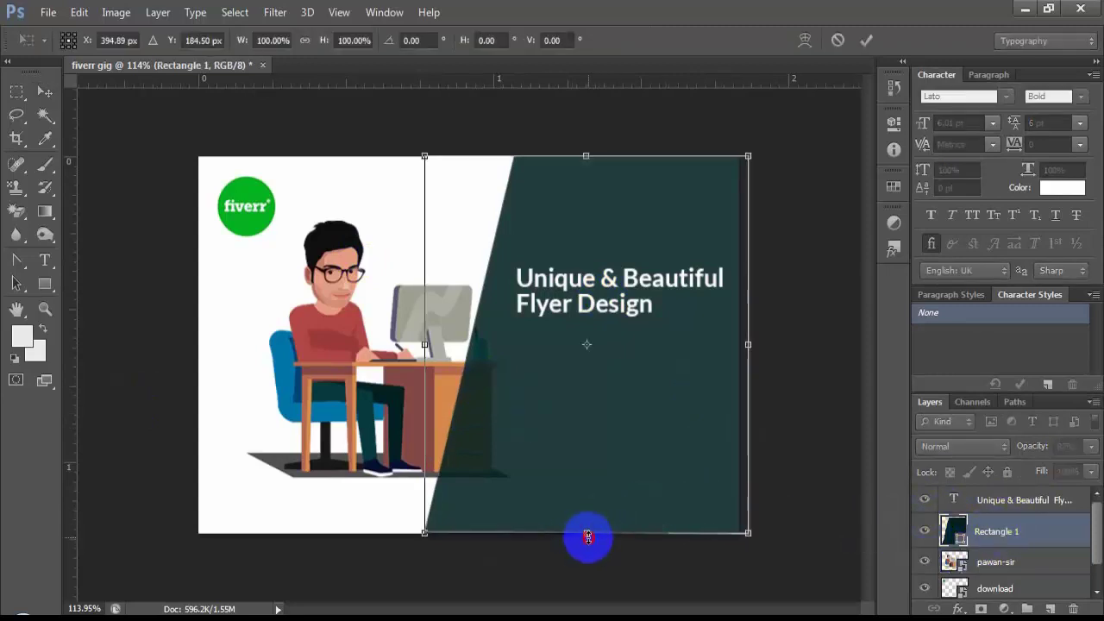
left_click_drag(588, 540, 586, 544)
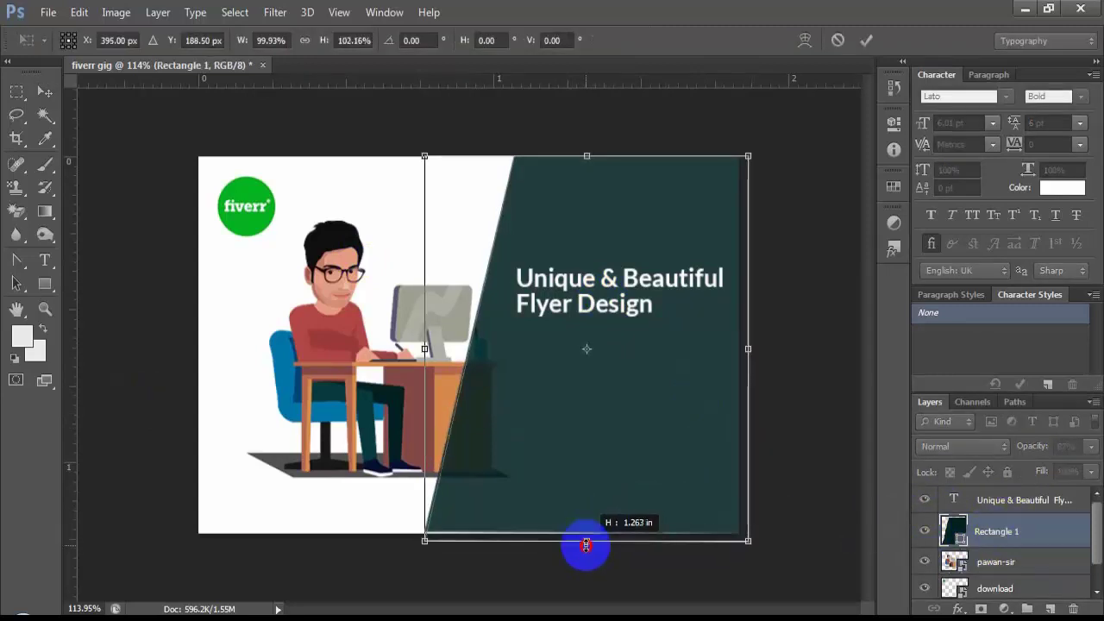
key("Return")
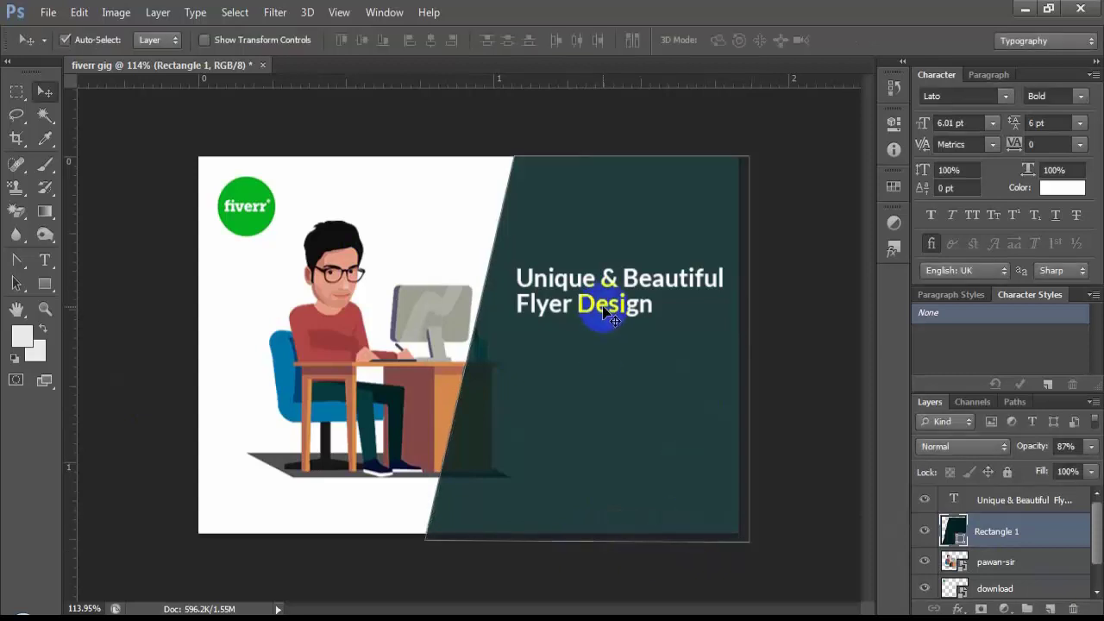
left_click(604, 310)
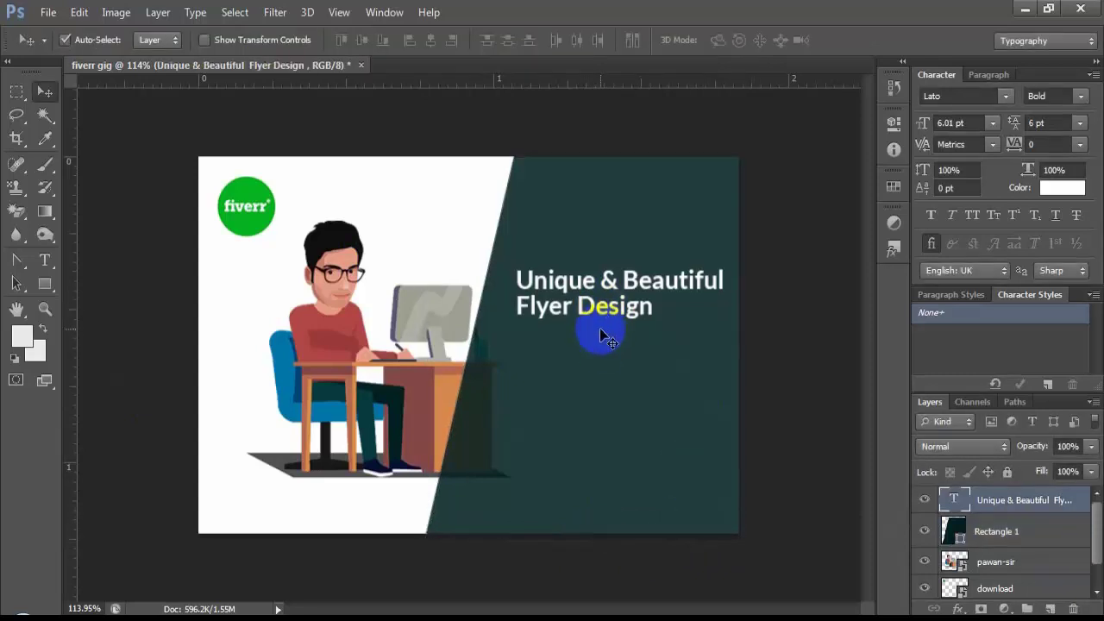
key("shift+Down")
key("shift+Down")
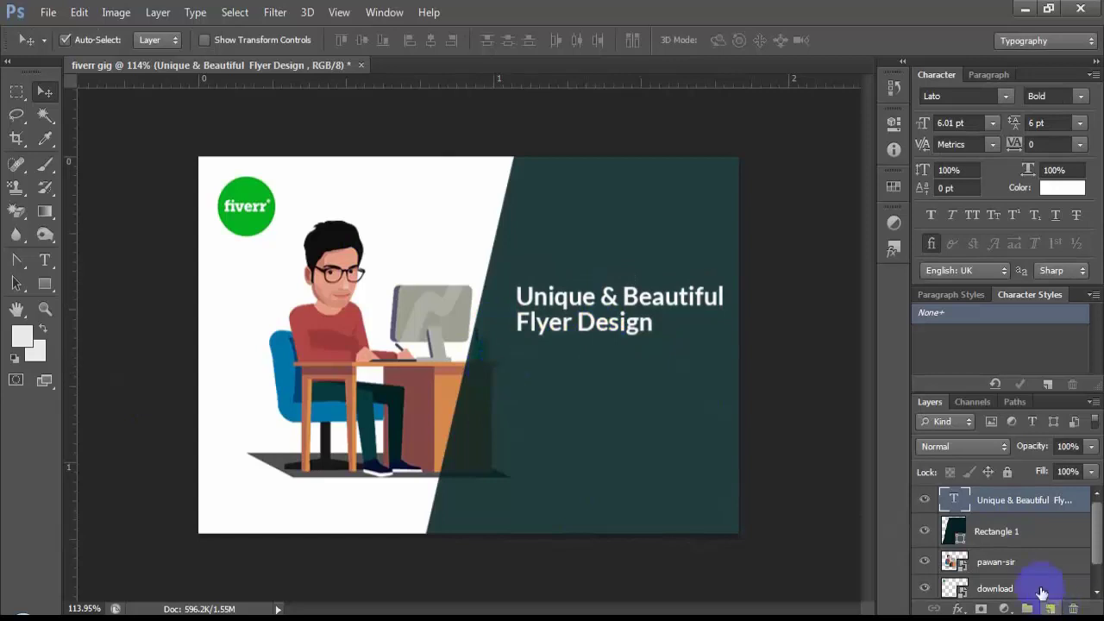
Centre-align the heading in the panel's upper area, then start a new text layer below it.
double_click(955, 500)
left_click(495, 38)
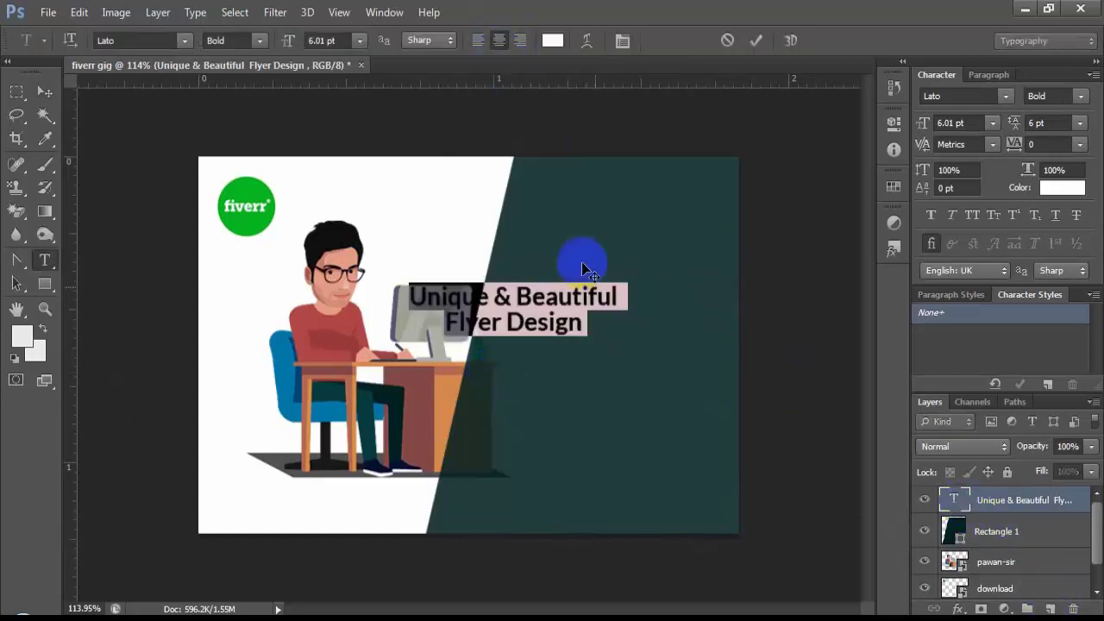
mouse_move(636, 379)
left_mouse_down()
mouse_move(723, 423)
mouse_move(719, 342)
mouse_move(730, 349)
left_mouse_up()
left_click(676, 292)
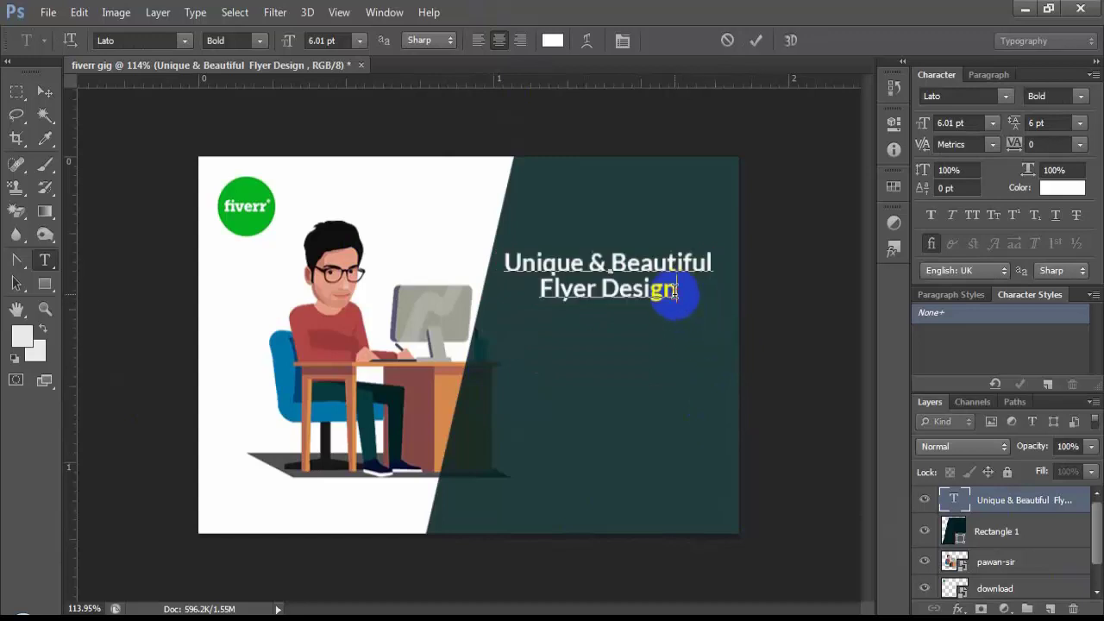
left_click(16, 91)
left_click(45, 259)
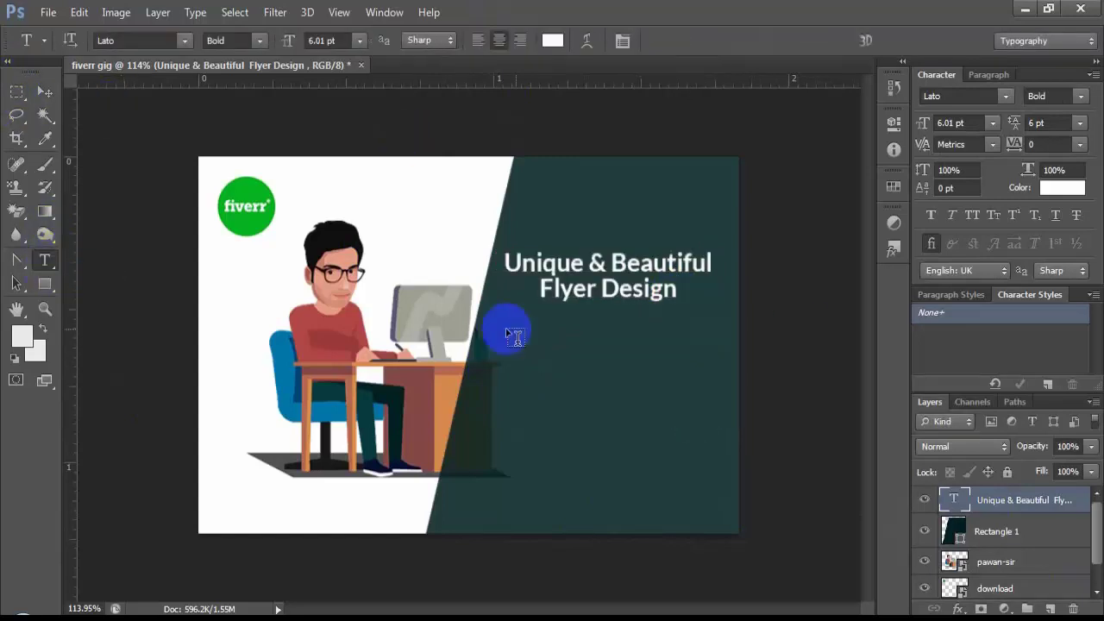
left_click(492, 390)
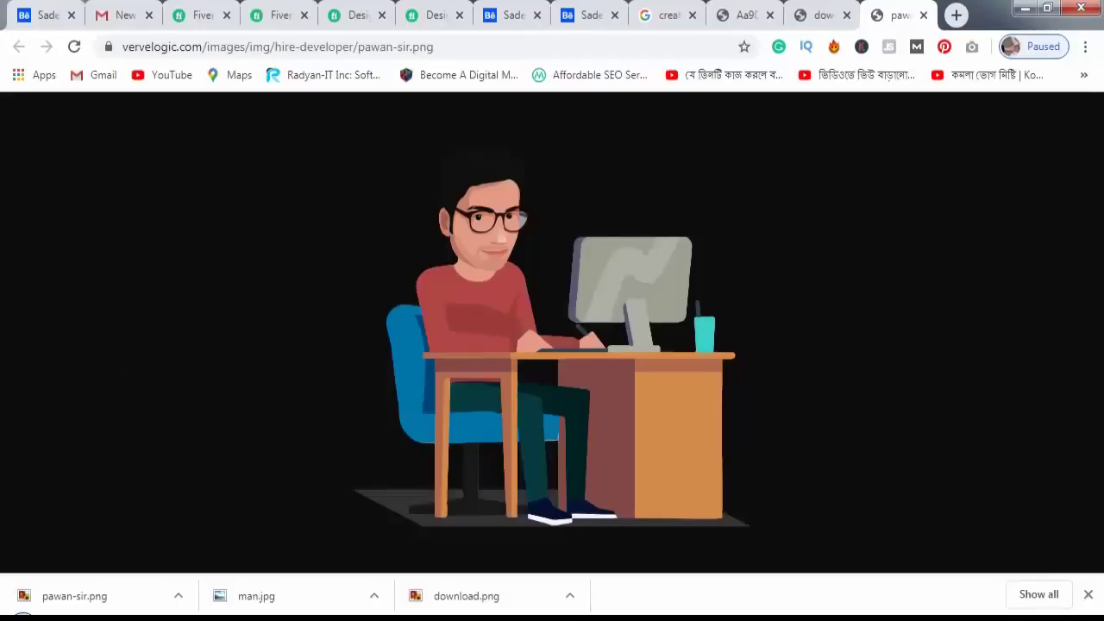
Close the pawan-sir.png, download and fiverr logo tabs in Chrome and scroll the designer image results.
left_click(1025, 9)
left_click(923, 16)
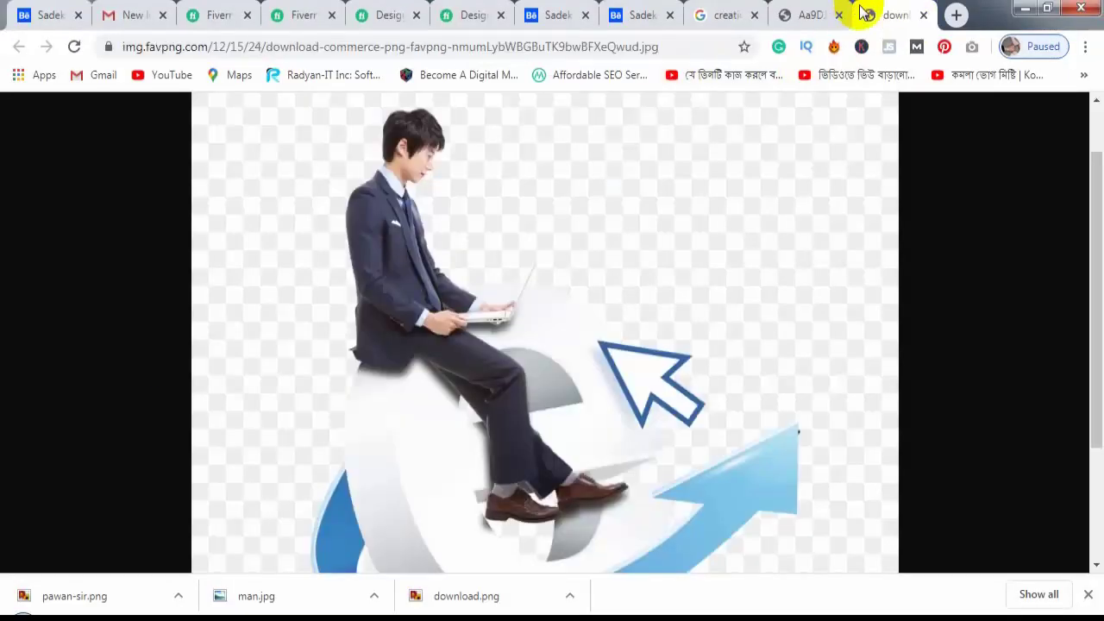
left_click(924, 16)
left_click(924, 15)
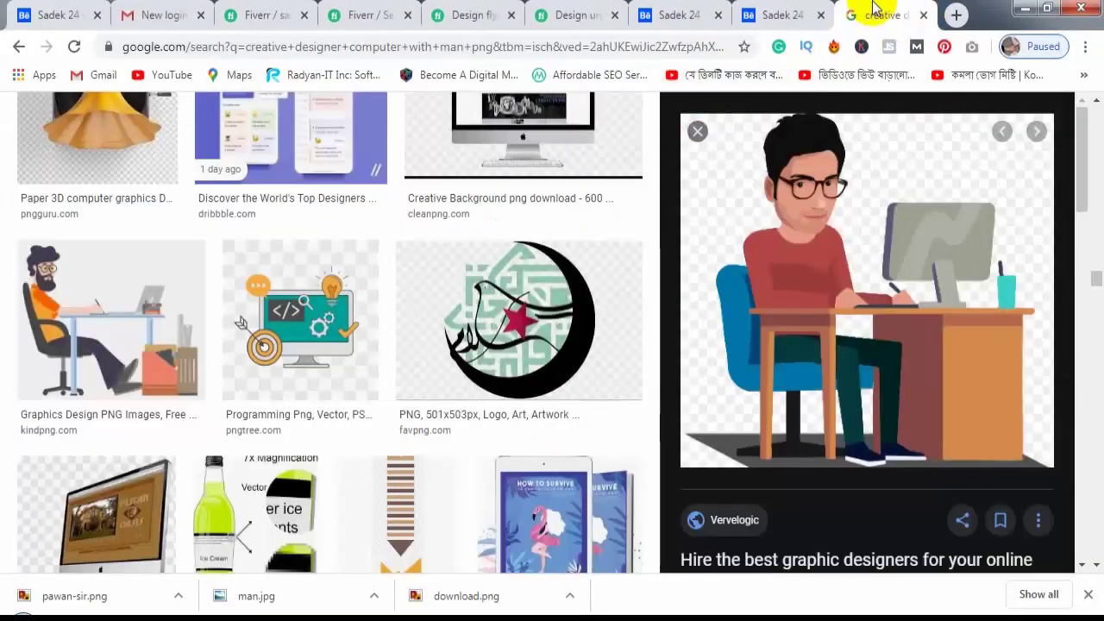
scroll(406, 375, "up", 5)
scroll(334, 402, "up", 5)
scroll(334, 402, "up", 3)
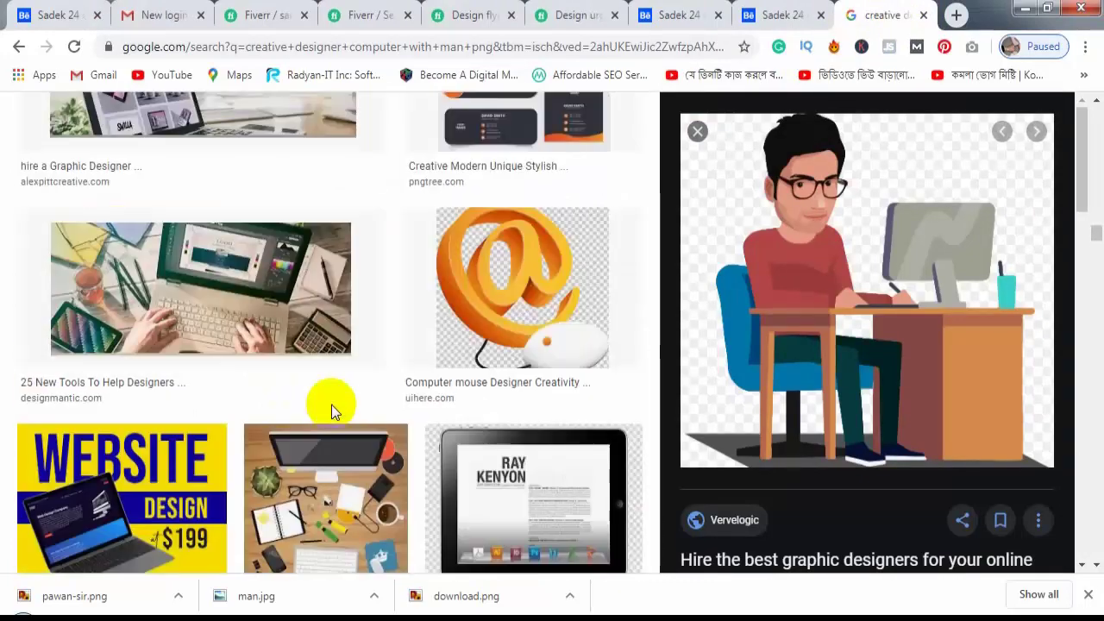
scroll(333, 406, "up", 3)
scroll(456, 389, "up", 3)
scroll(345, 370, "up", 3)
scroll(350, 371, "up", 3)
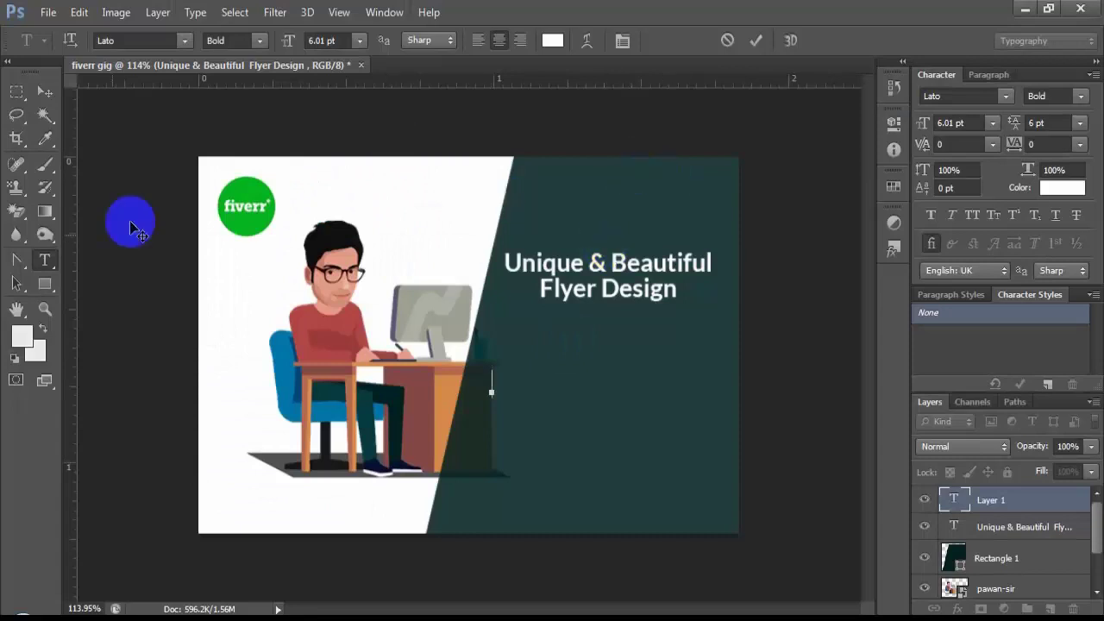
Place adobe-photoshop-4-569303 as a small Ps icon (about 6.66%) centred under the heading.
left_click(49, 12)
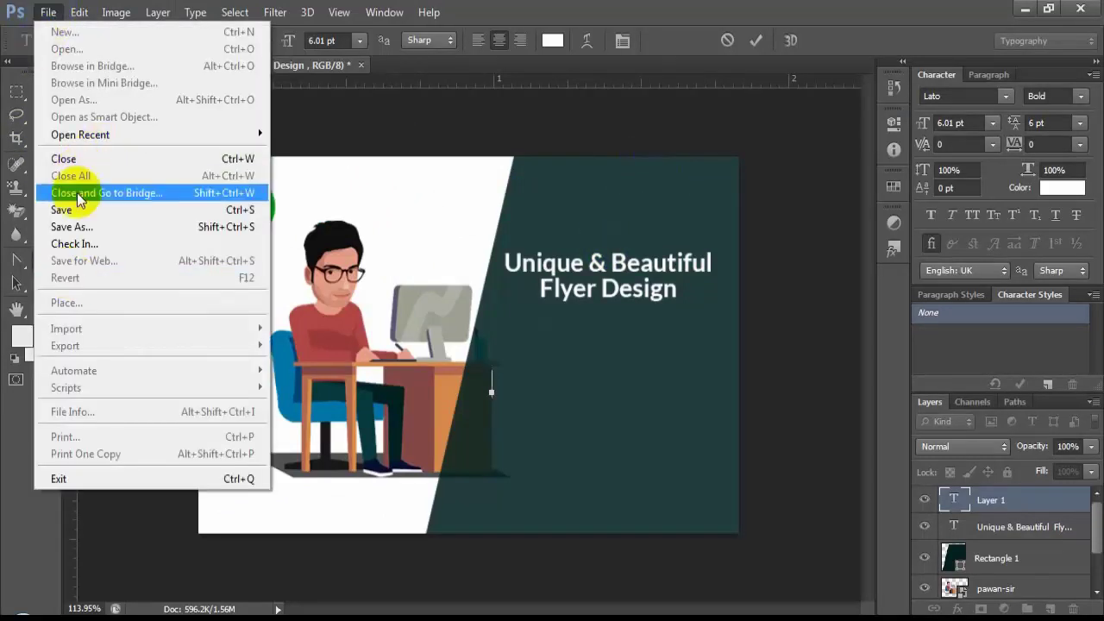
left_click(679, 407)
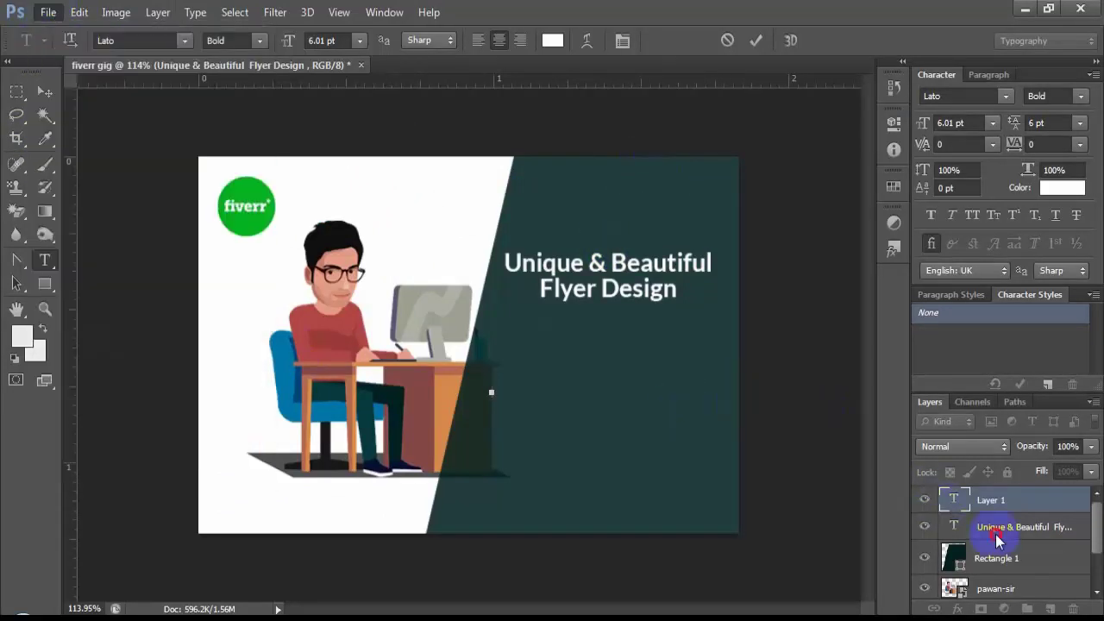
left_click(45, 12)
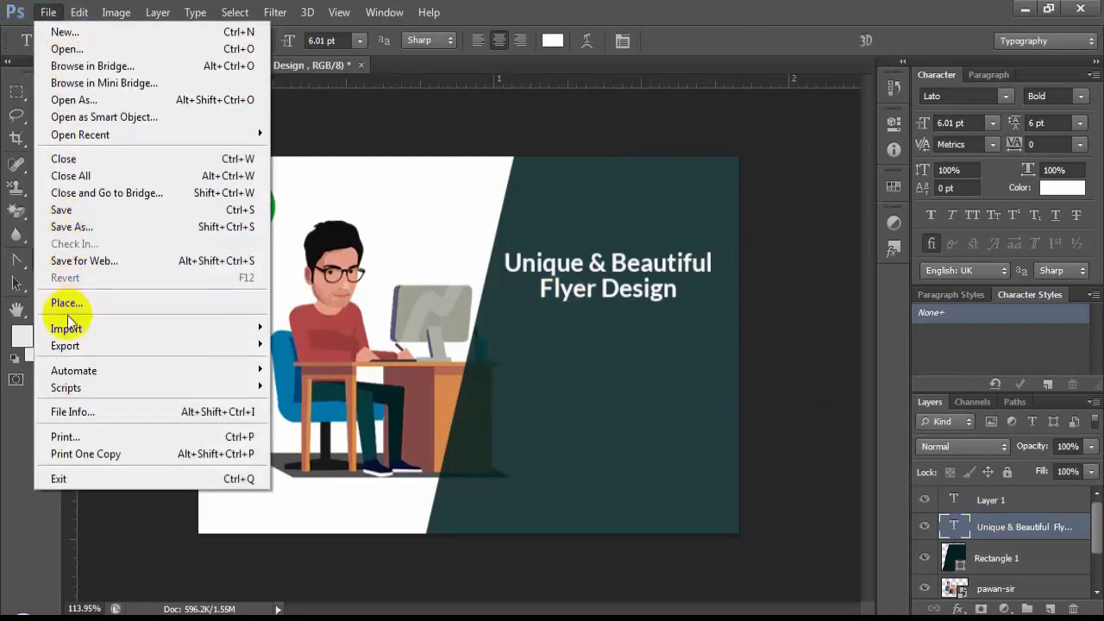
left_click(85, 304)
left_click(635, 285)
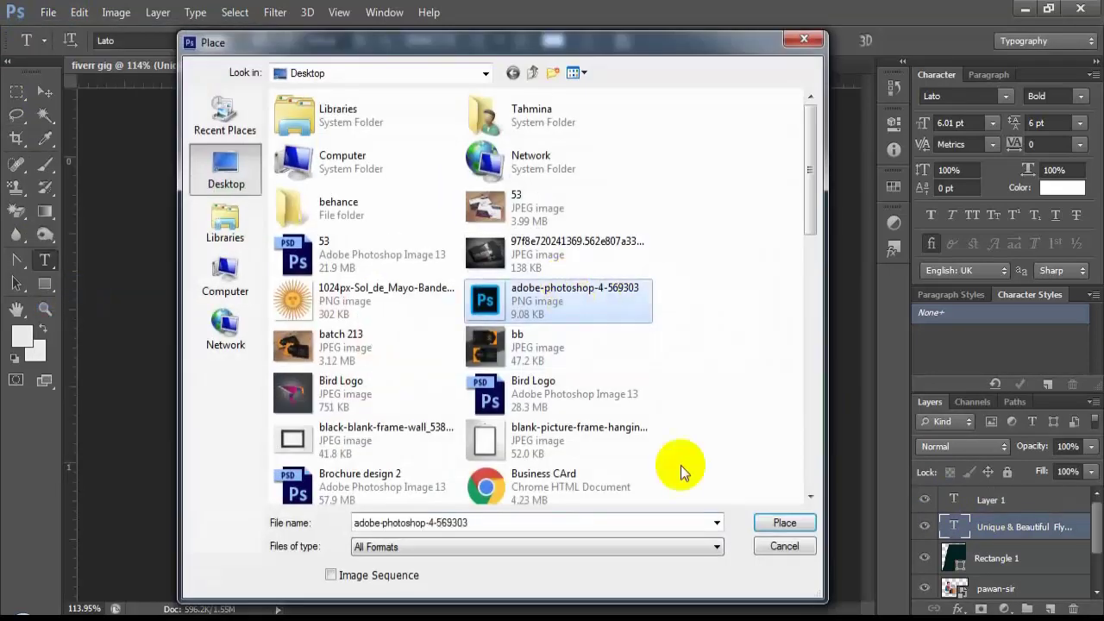
left_click(764, 523)
left_click_drag(649, 158, 538, 273)
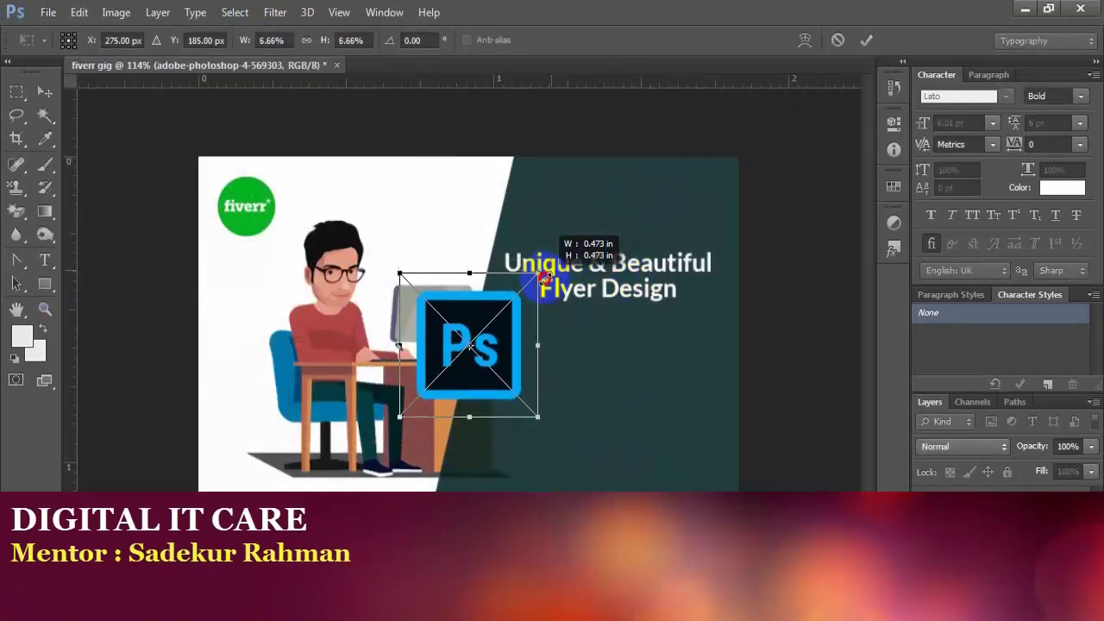
left_click_drag(509, 353, 631, 383)
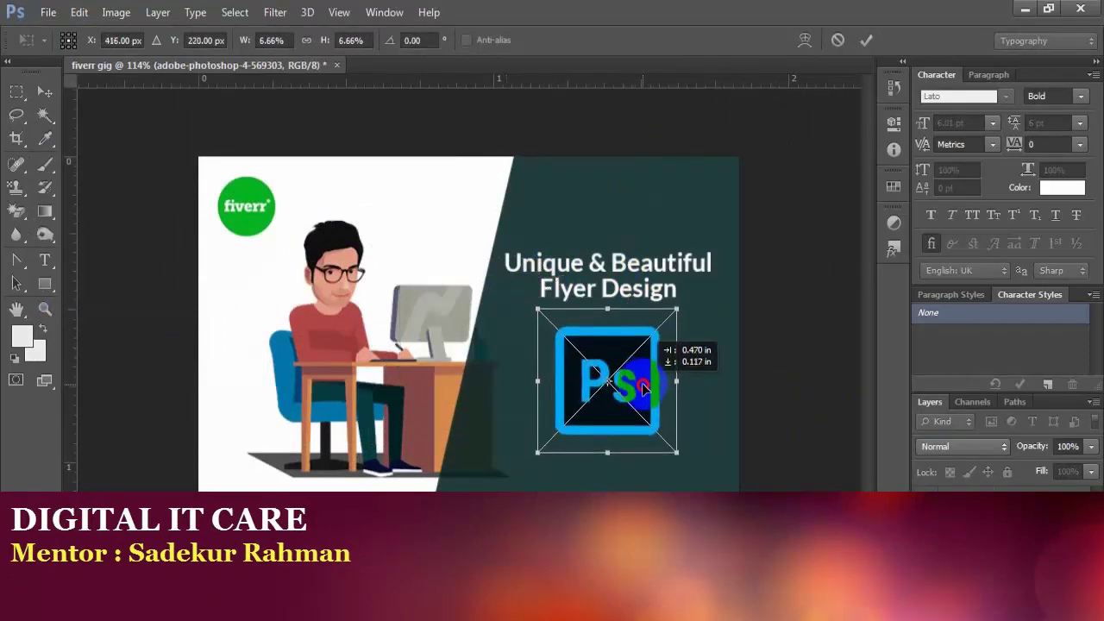
left_click_drag(669, 312, 663, 319)
key("Return")
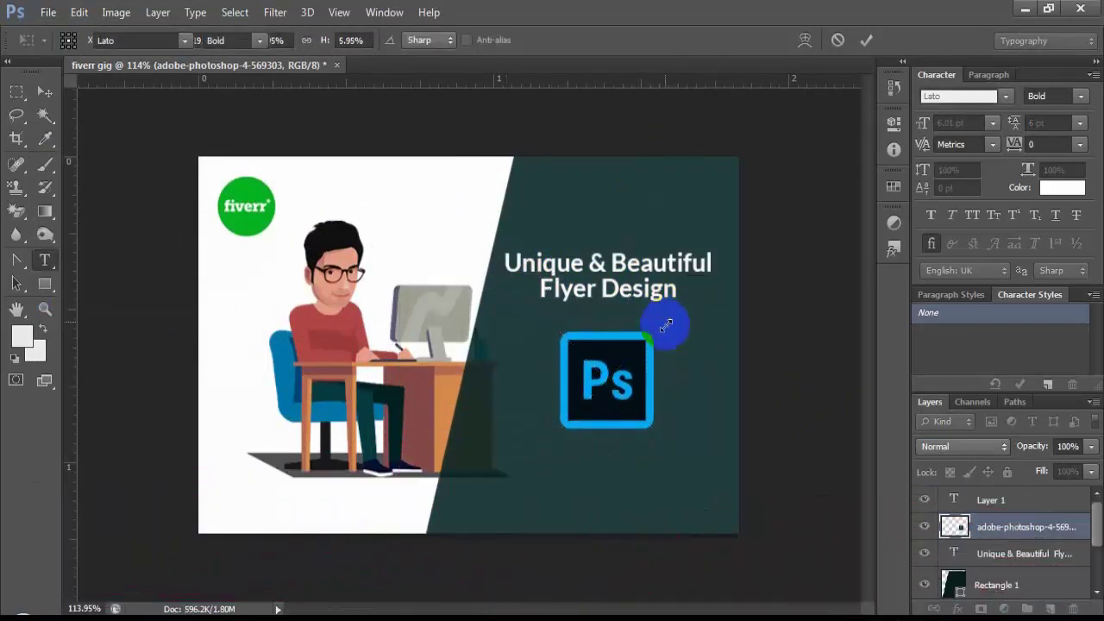
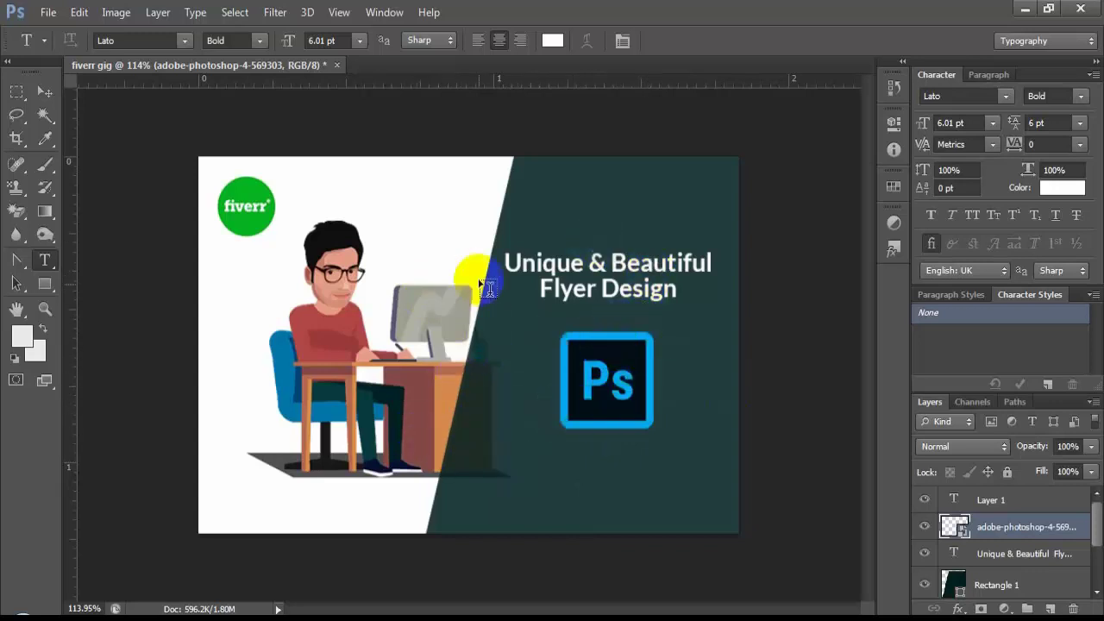
Set the foreground colour to the dark teal #022122 sampled from the canvas.
key("ctrl+minus")
key("ctrl+minus")
key("ctrl+plus")
key("ctrl+plus")
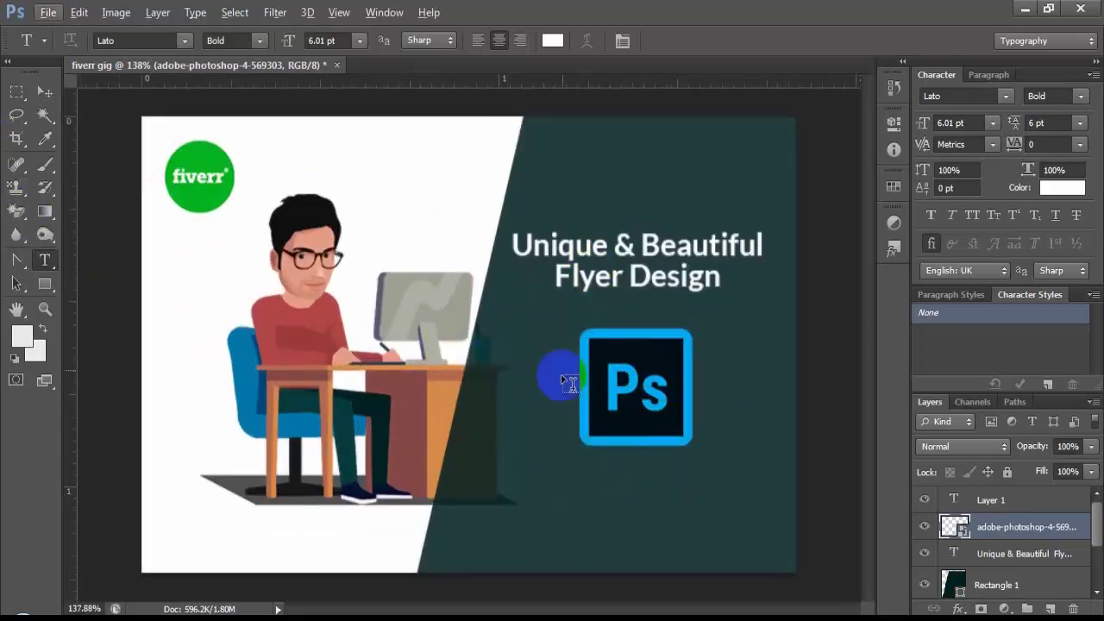
left_click(49, 13)
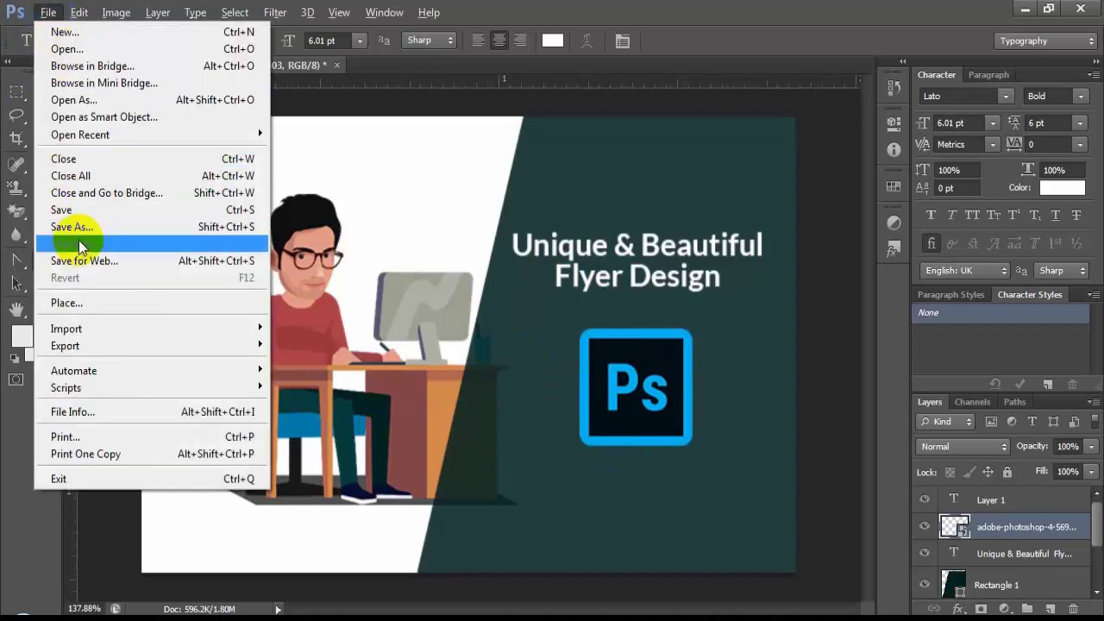
left_click(530, 305)
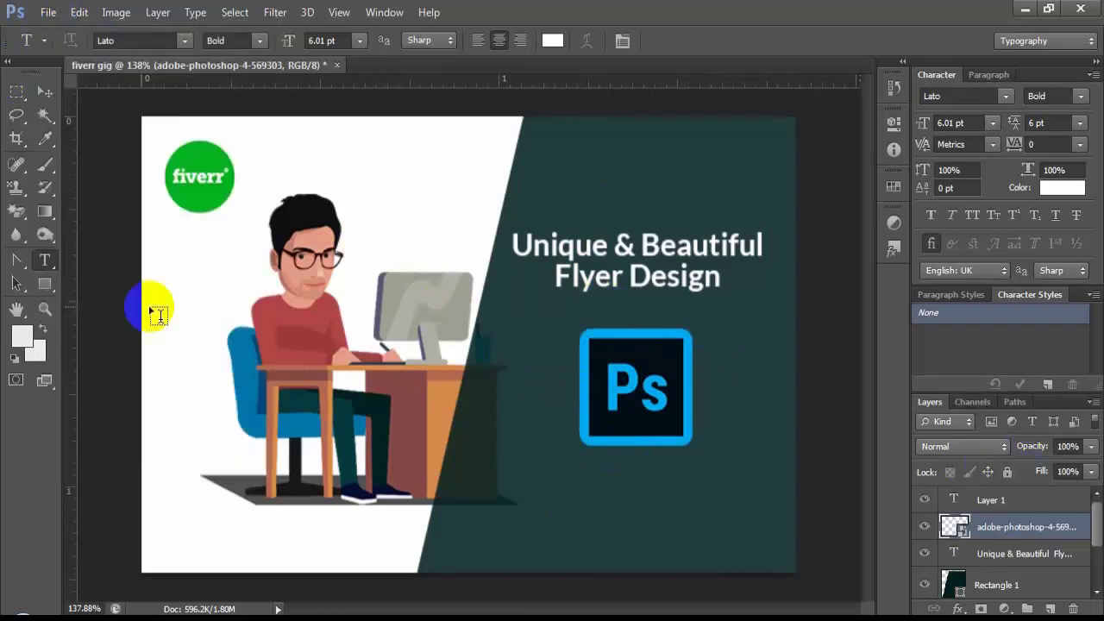
left_click(22, 336)
left_click(552, 352)
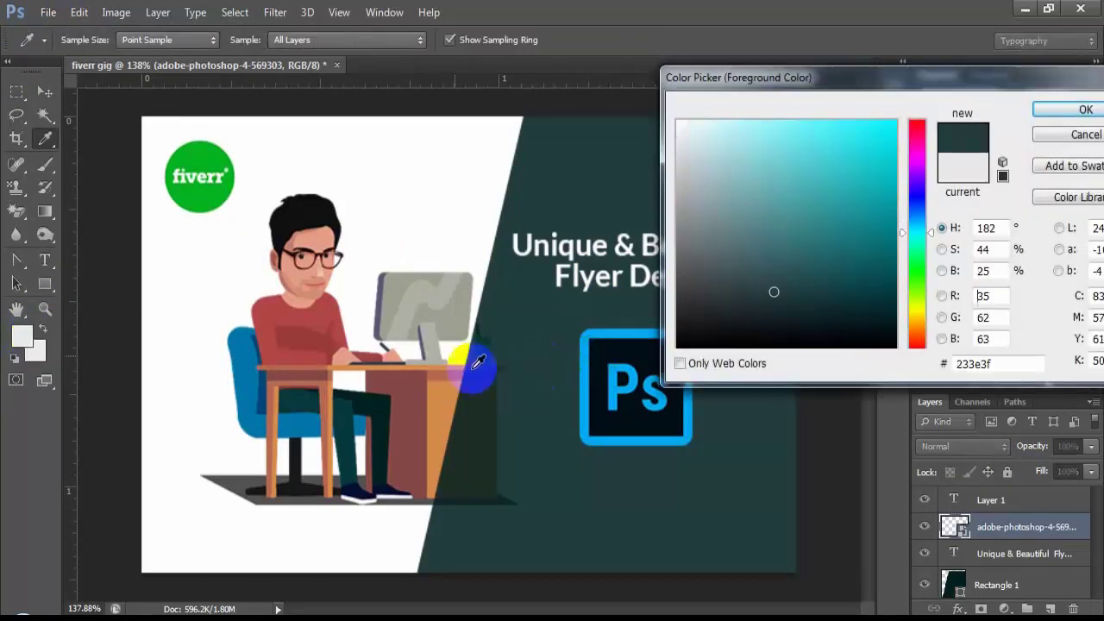
left_click(379, 408)
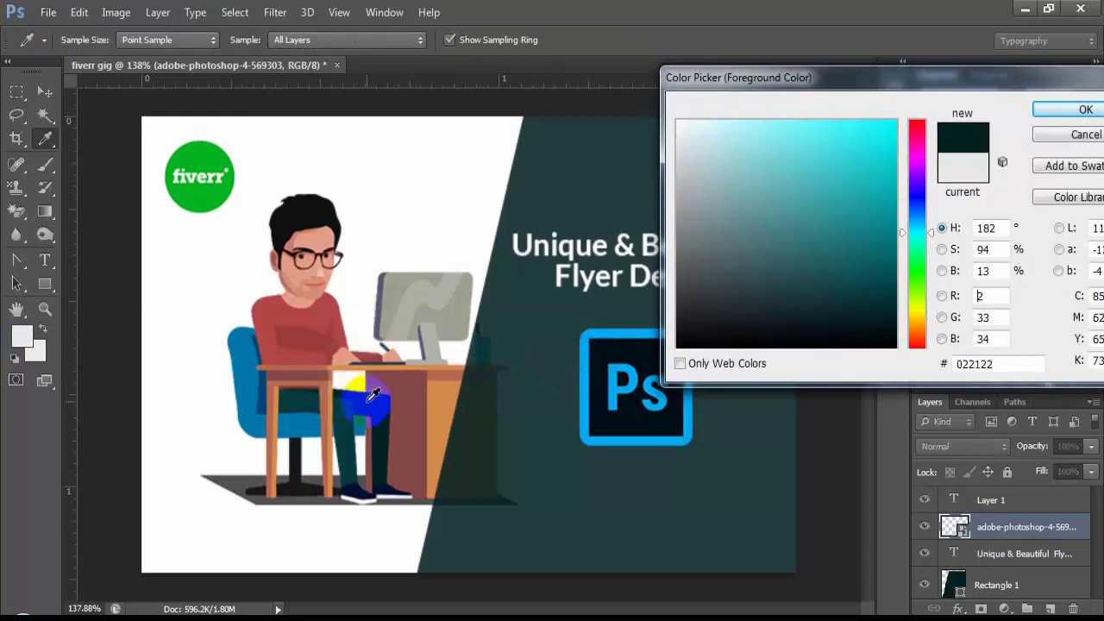
left_click(1066, 112)
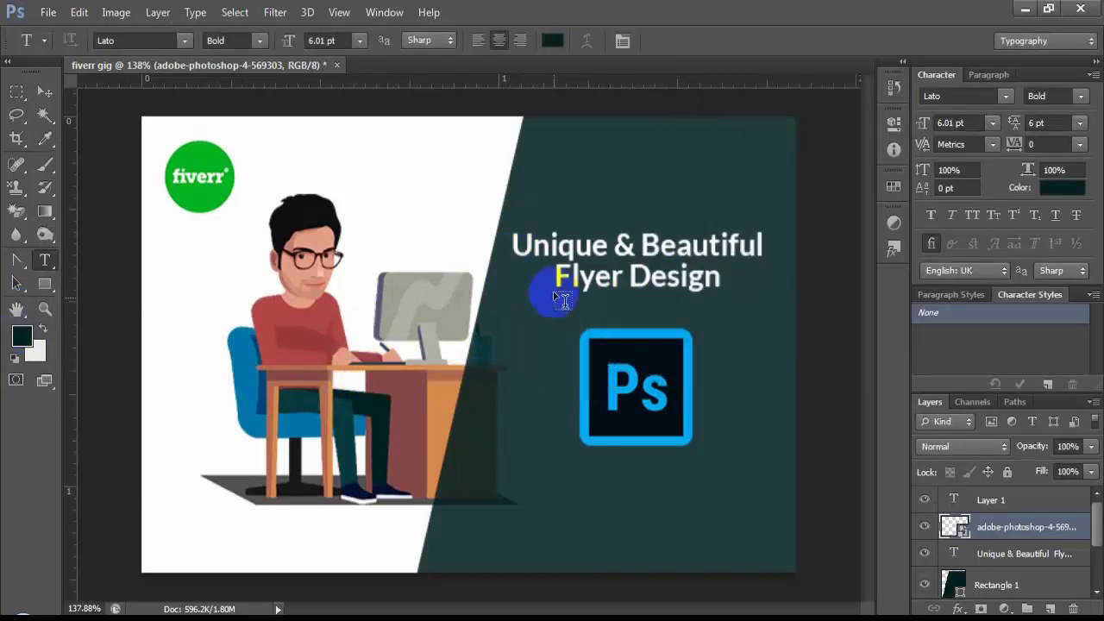
Save a copy of the design as the JPEG 'fiverr gig.jpg' with default quality settings.
left_click(46, 12)
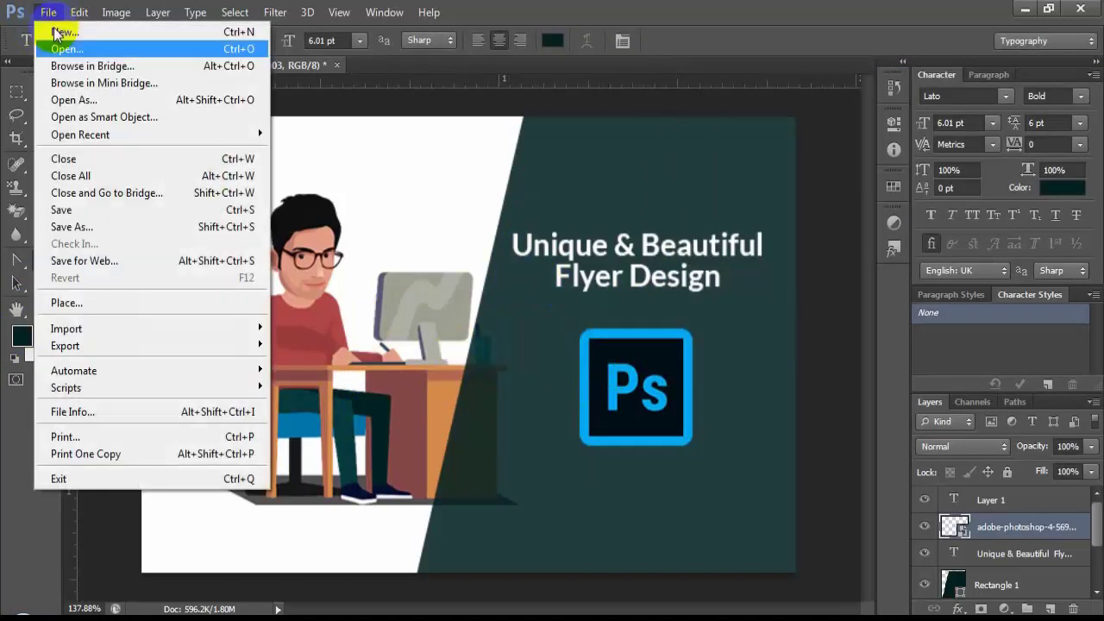
left_click(92, 227)
left_click(643, 383)
left_click(469, 218)
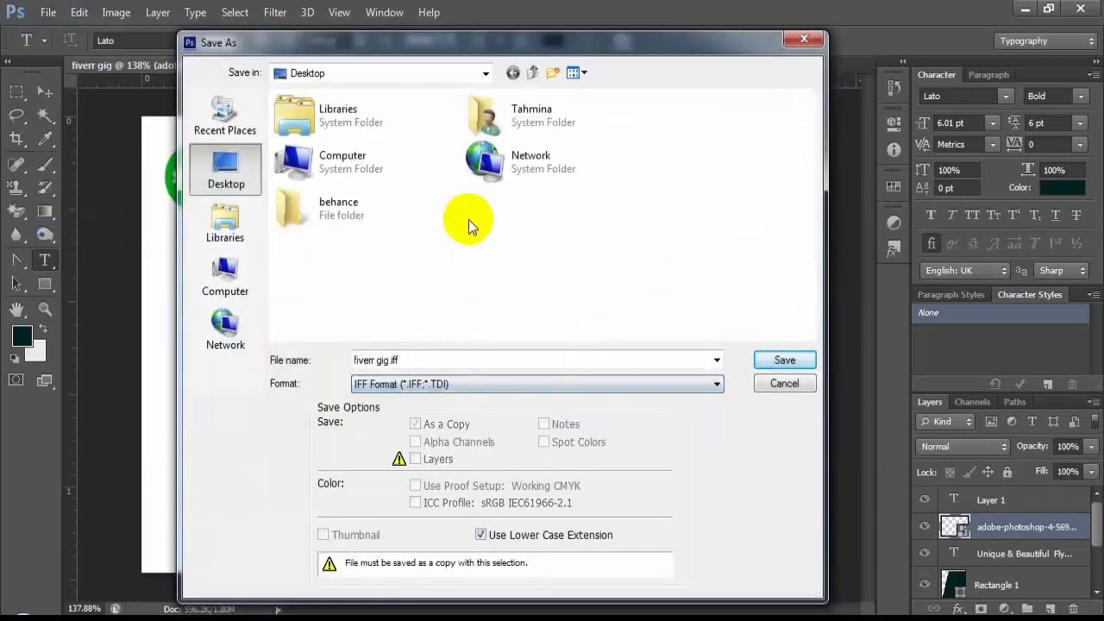
left_click(477, 384)
left_click(534, 237)
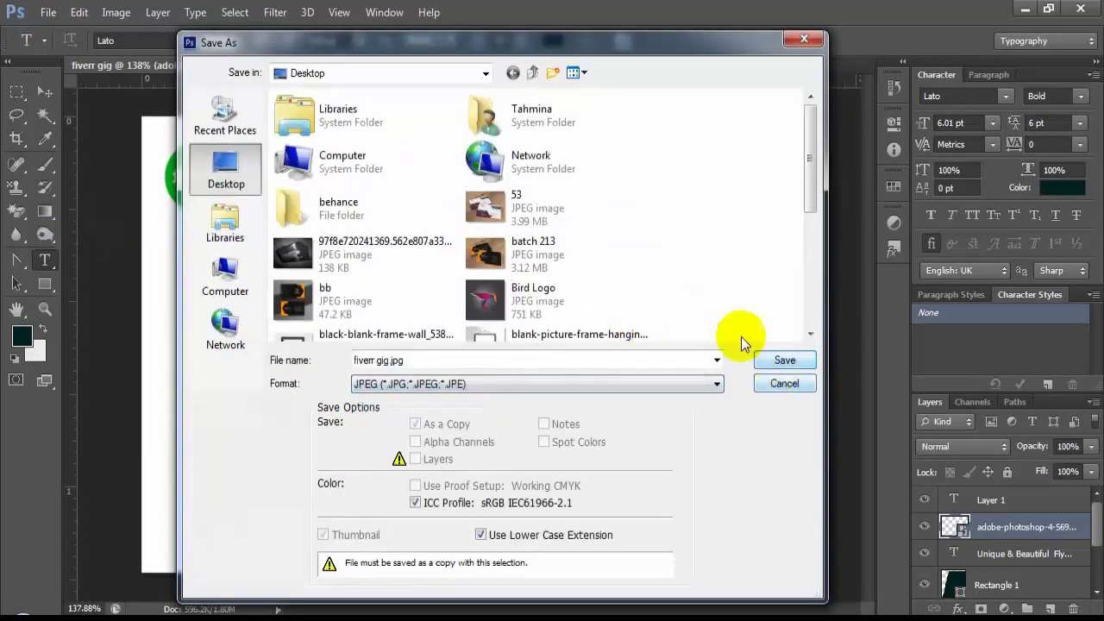
left_click(775, 362)
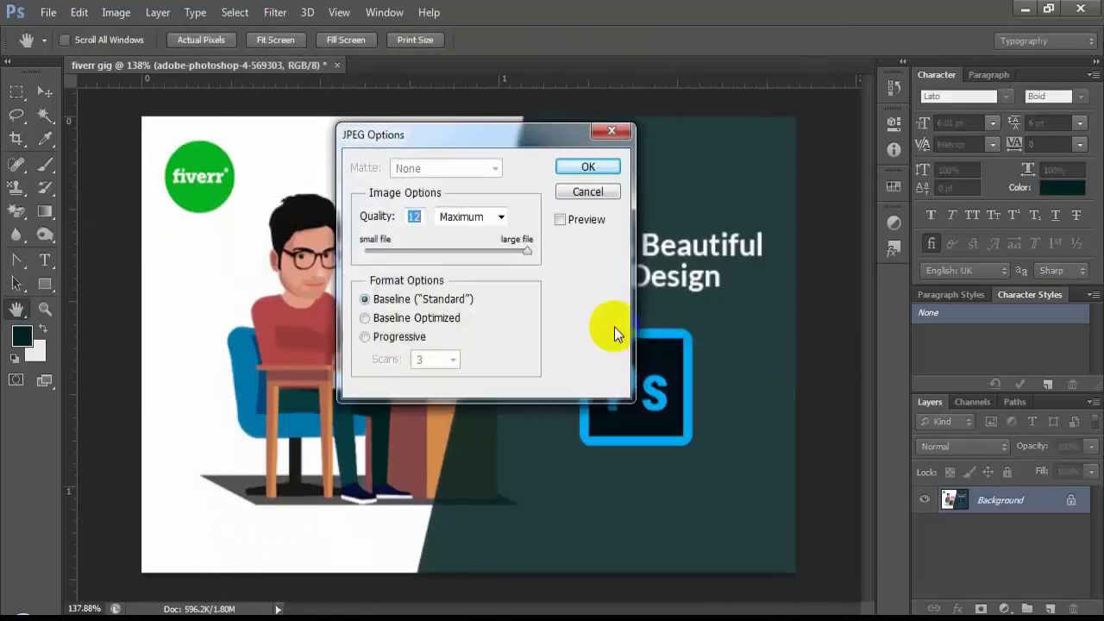
left_click(607, 167)
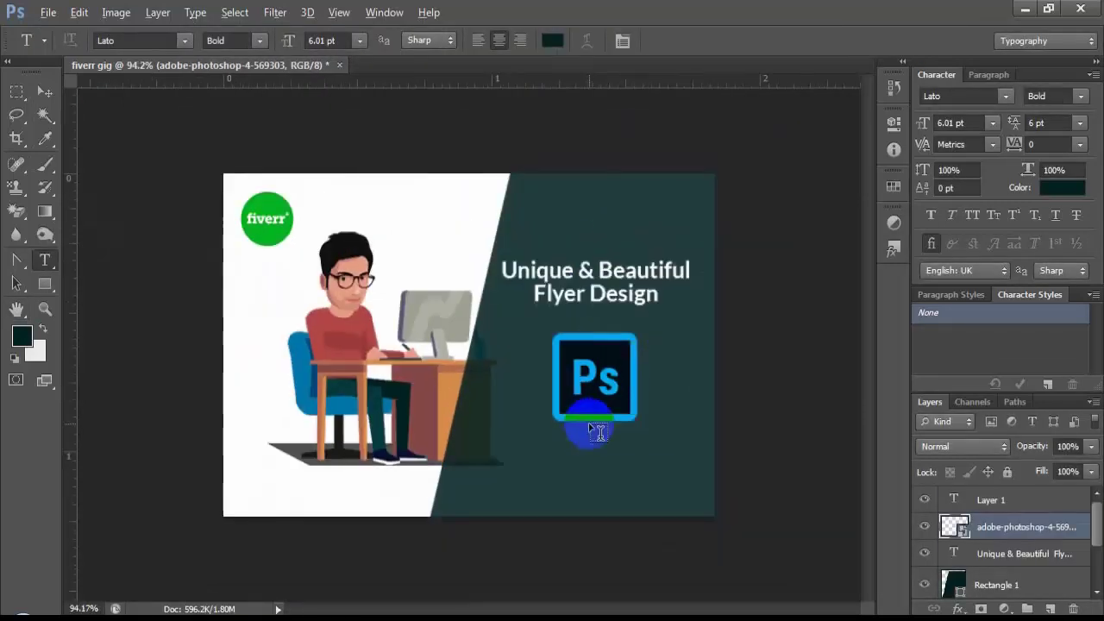
Check the flyer design gig page in the web browser, then return to Photoshop.
scroll(464, 440, "up", 1)
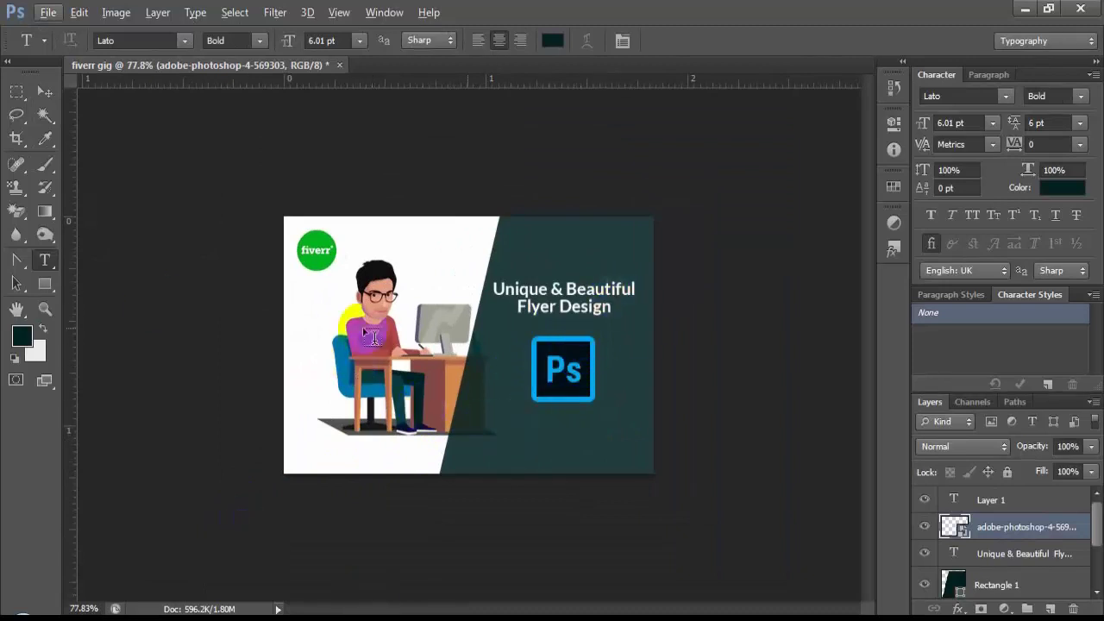
left_click(168, 604)
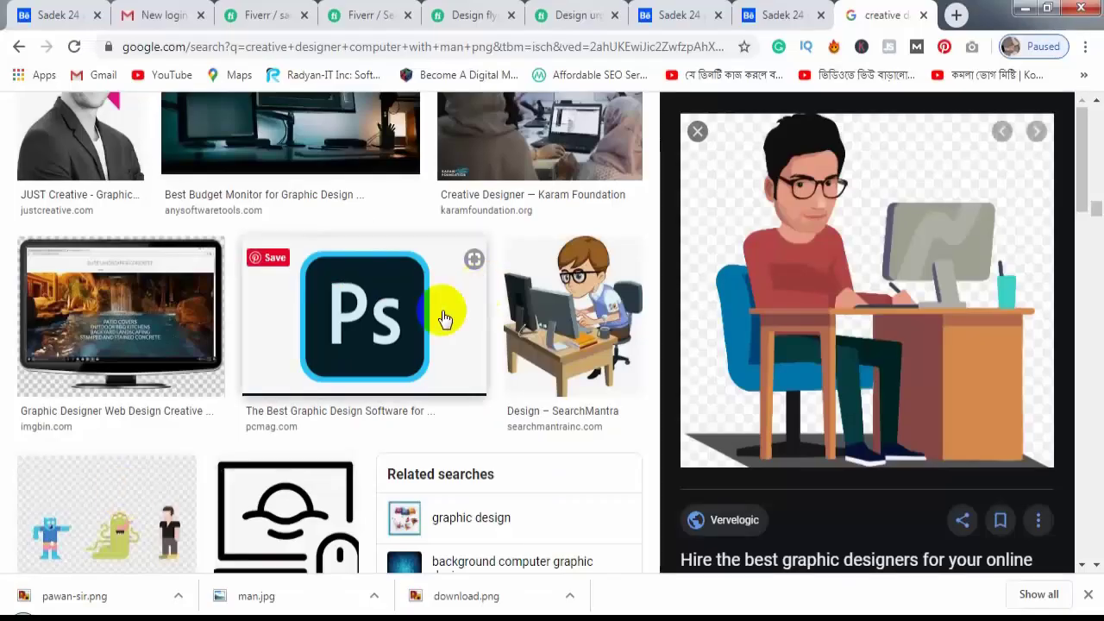
scroll(444, 319, "up", 5)
left_click(470, 14)
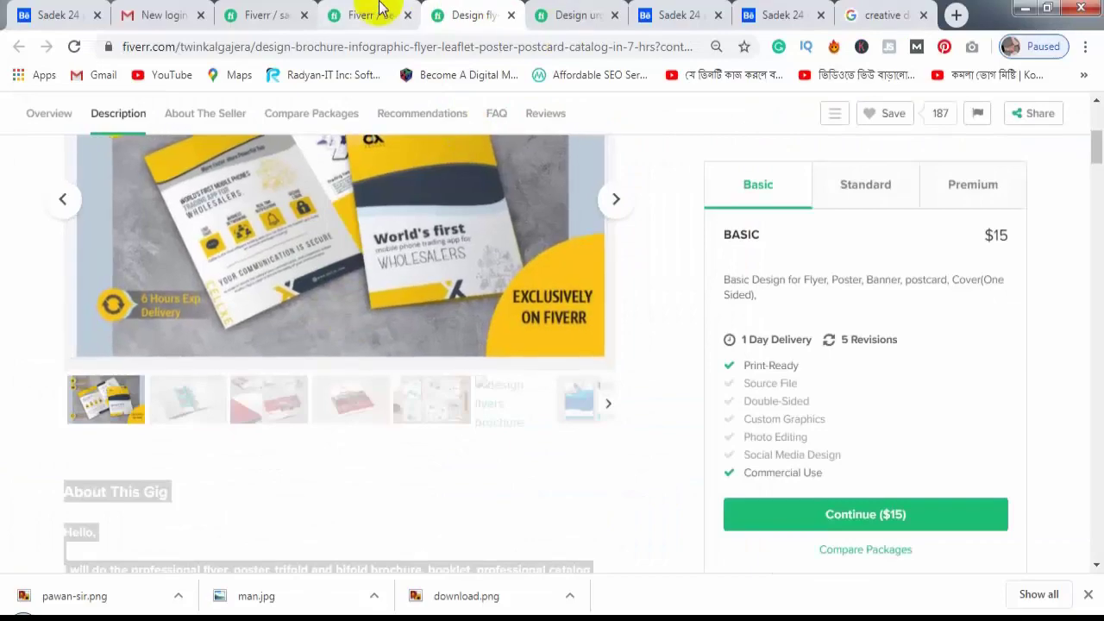
left_click(380, 9)
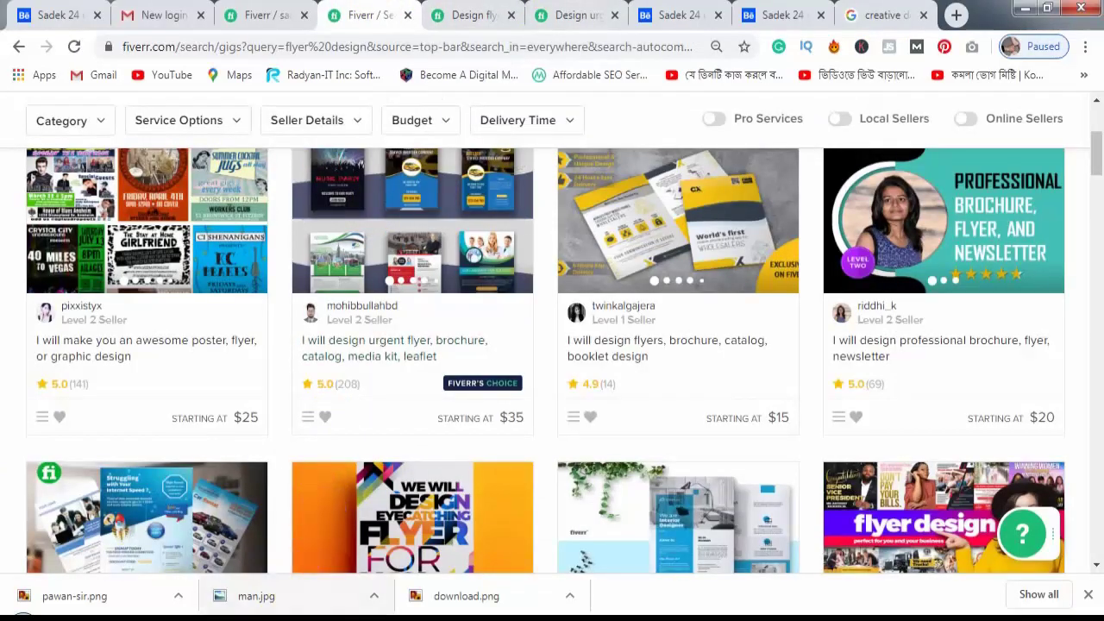
left_click(237, 604)
Show only the download layer's Fiverr logo plus the white Background layer.
scroll(1000, 534, "down", 1)
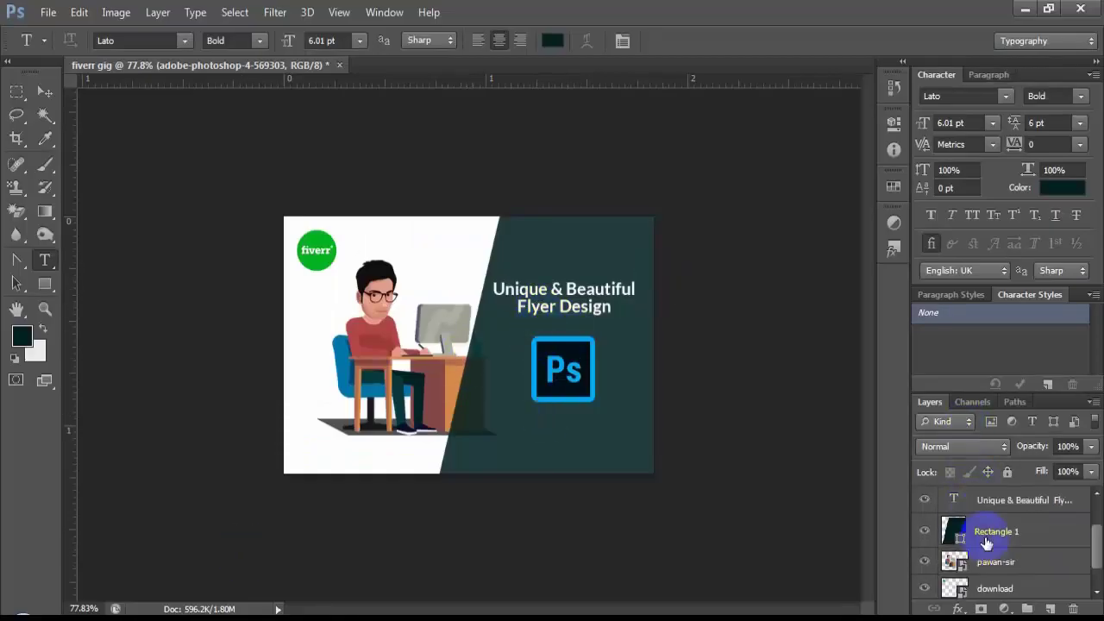
scroll(984, 552, "up", 1)
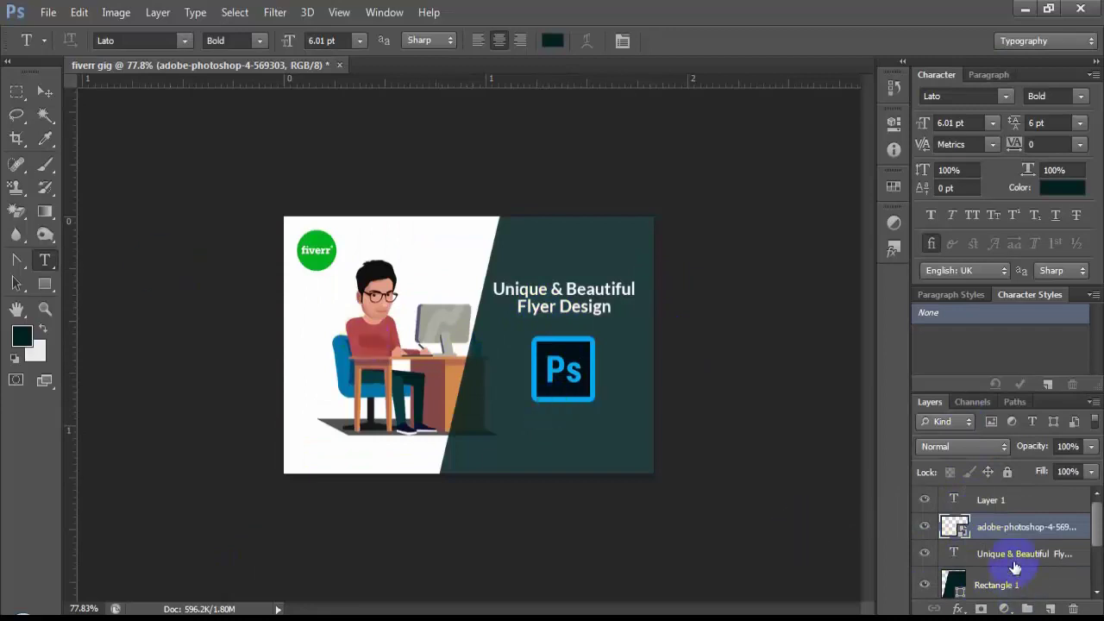
left_click(1007, 512)
scroll(1039, 567, "down", 2)
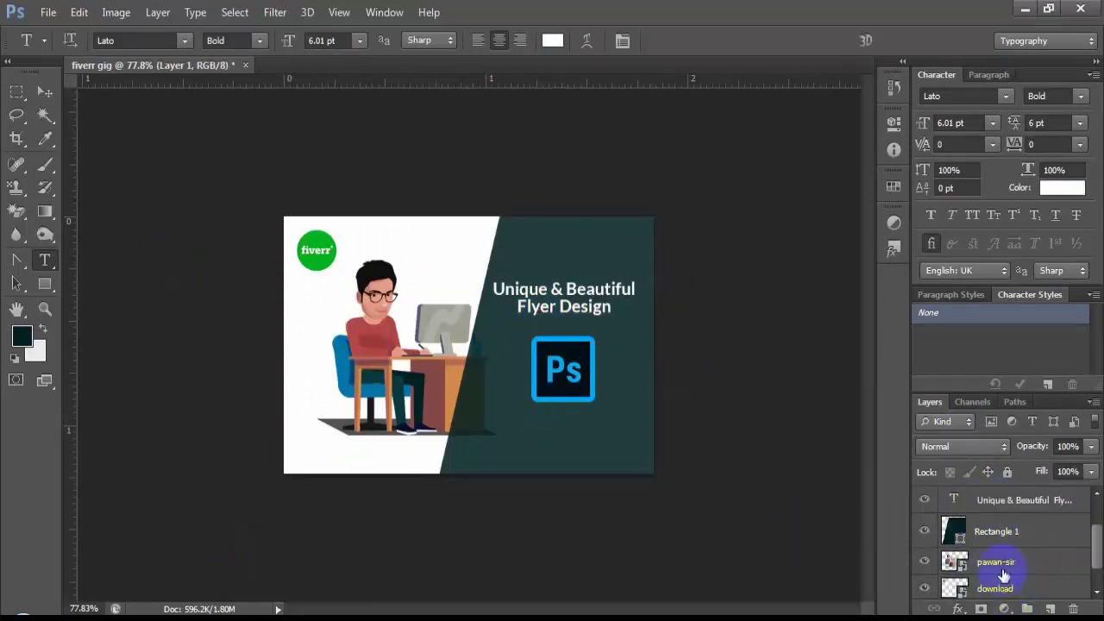
scroll(1017, 596, "down", 1)
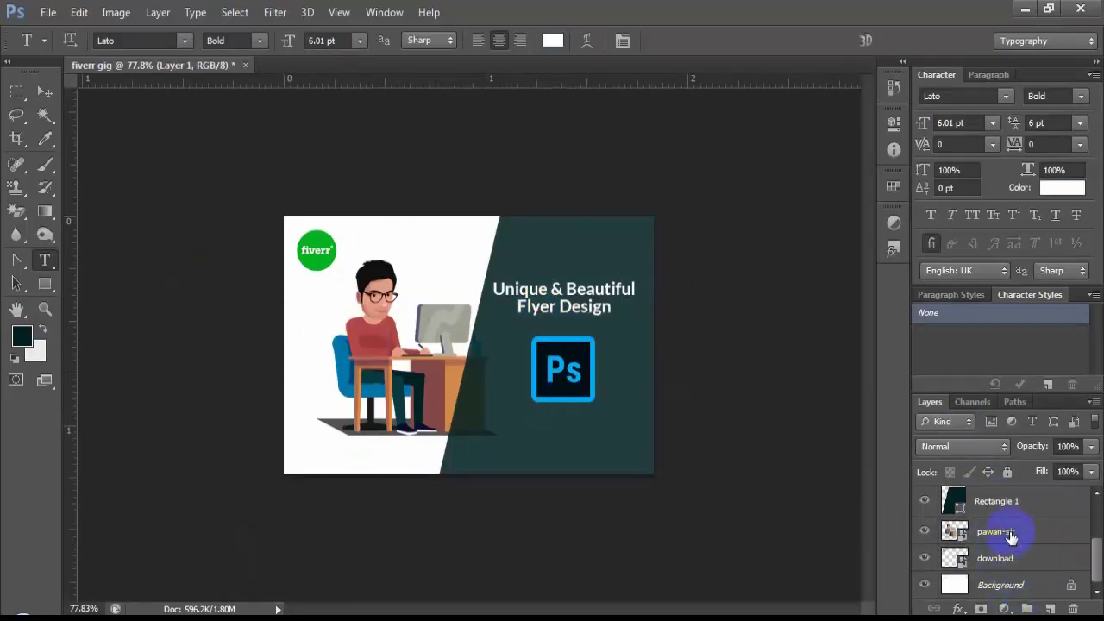
left_click(1009, 559)
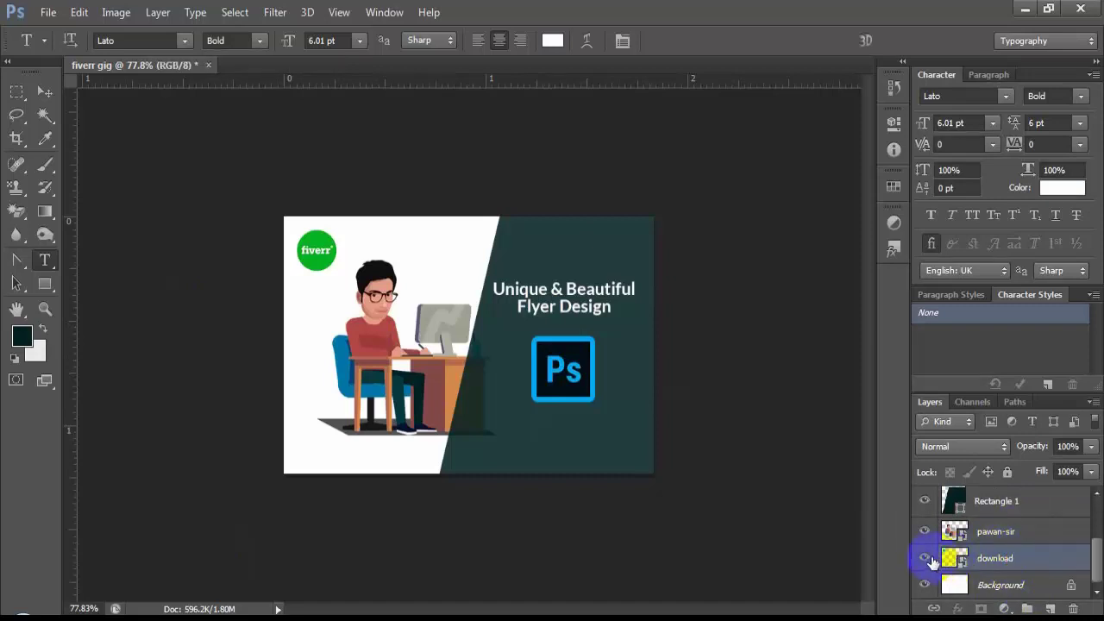
left_click(925, 561, "alt")
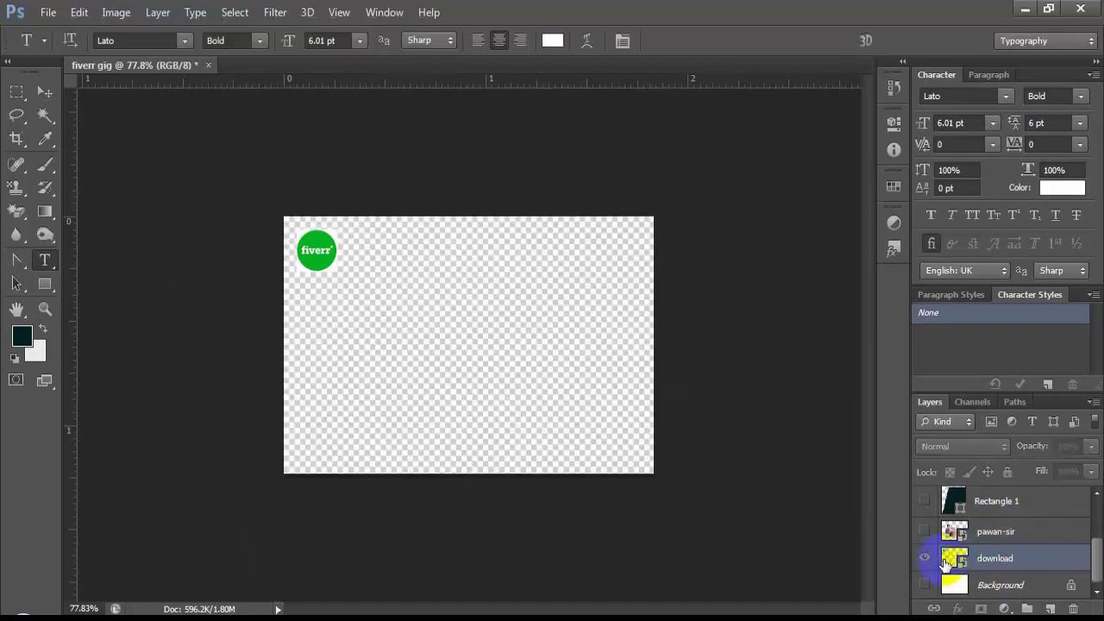
scroll(930, 548, "up", 1)
scroll(933, 569, "down", 1)
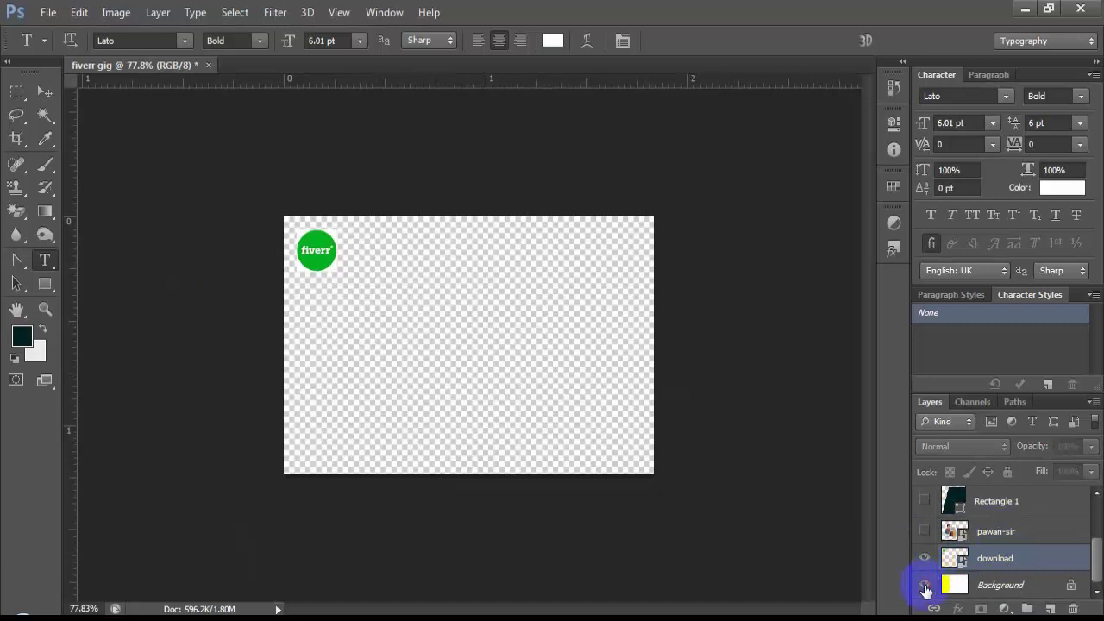
left_click(926, 587)
Select the pawan-sir, Rectangle 1 and adobe-photoshop logo layers in turn.
scroll(942, 570, "up", 1)
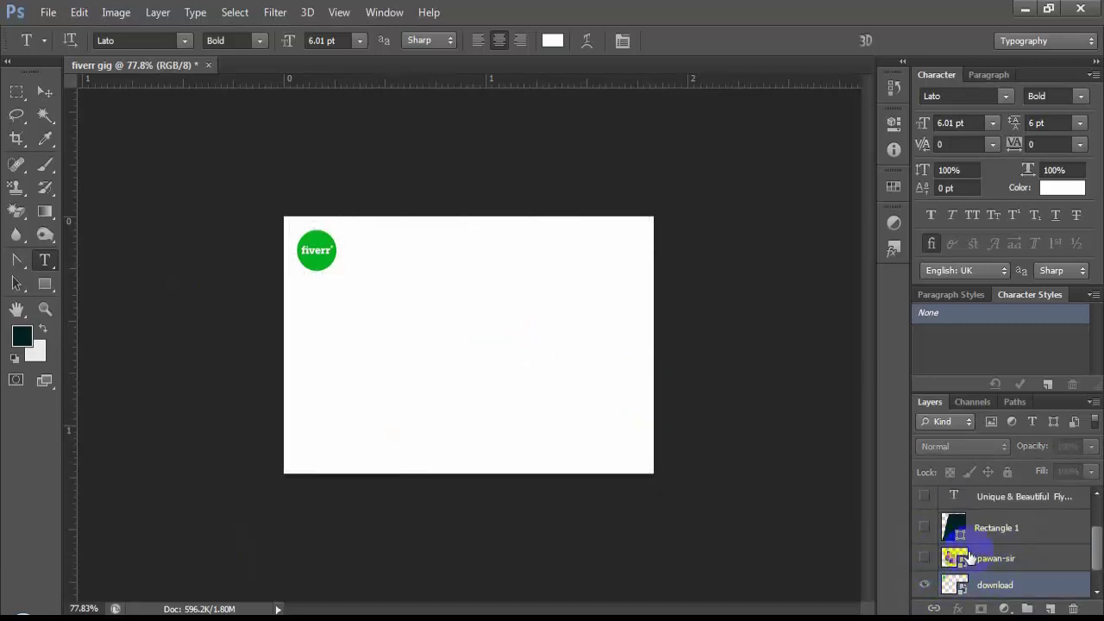
left_click(988, 558)
left_click(1004, 533, "ctrl")
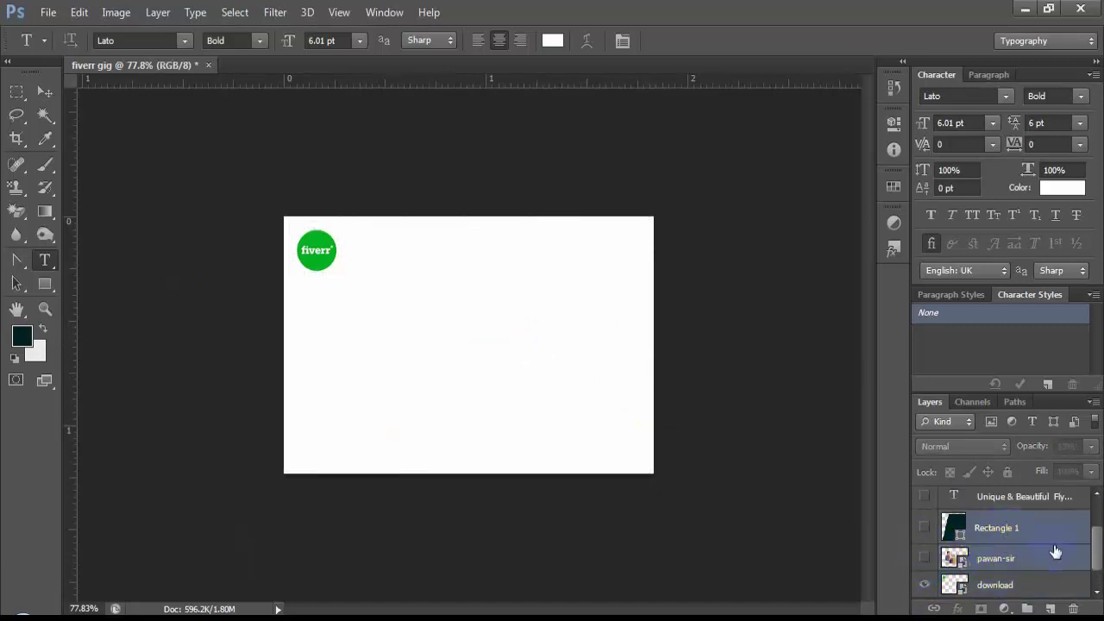
scroll(1046, 552, "up", 2)
scroll(1067, 573, "down", 3)
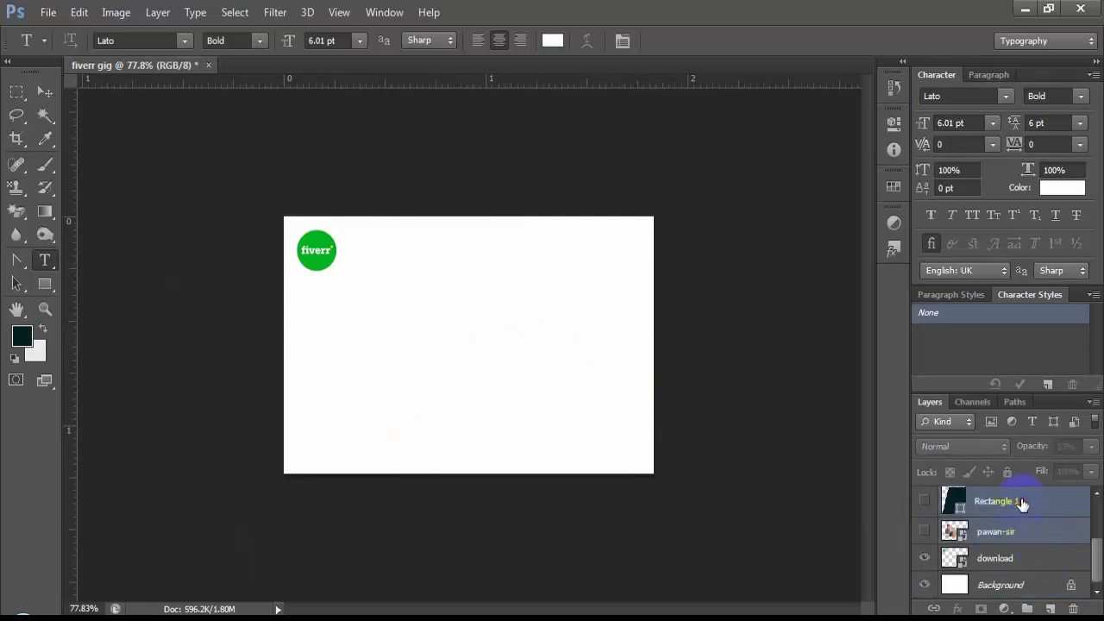
left_click(1039, 531)
scroll(1055, 559, "up", 2)
left_click(1034, 509, "shift")
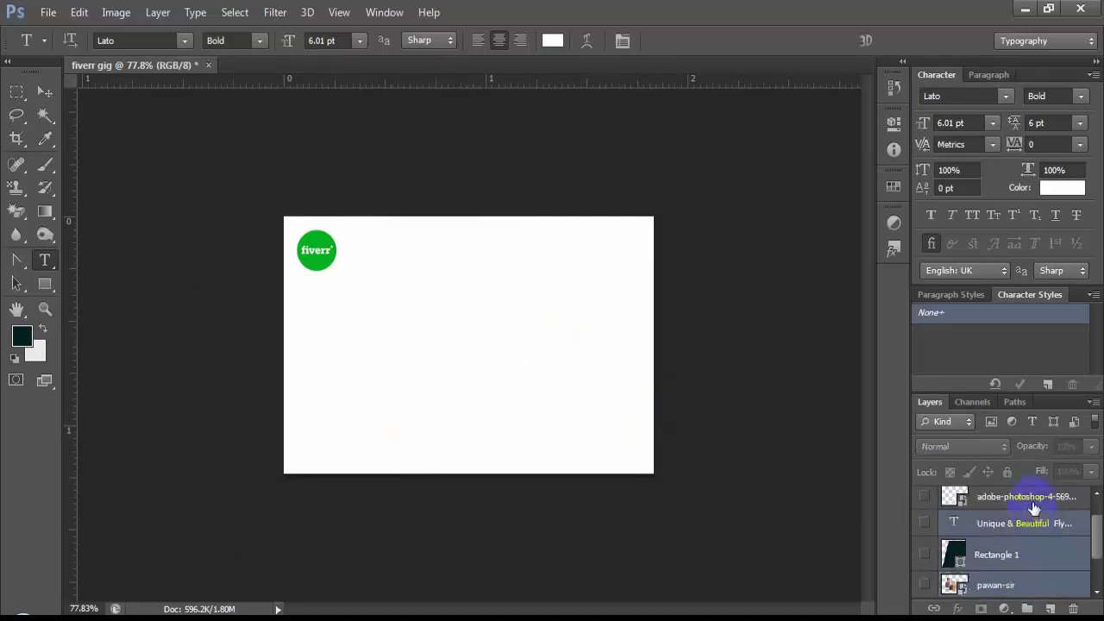
left_click(1044, 552)
left_click(1024, 504)
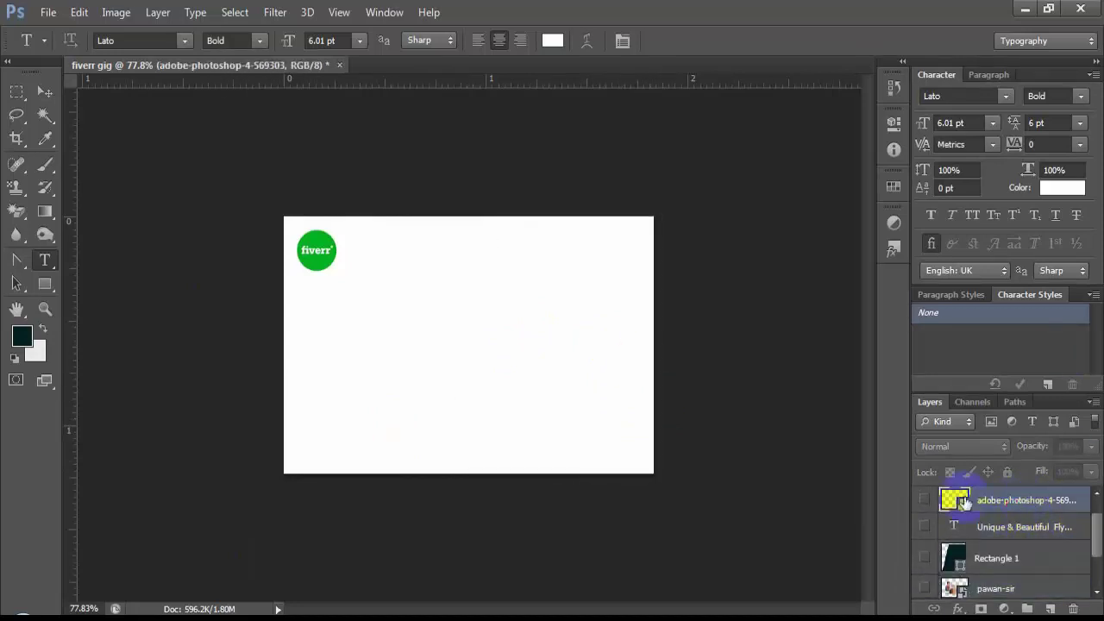
scroll(1029, 536, "up", 1)
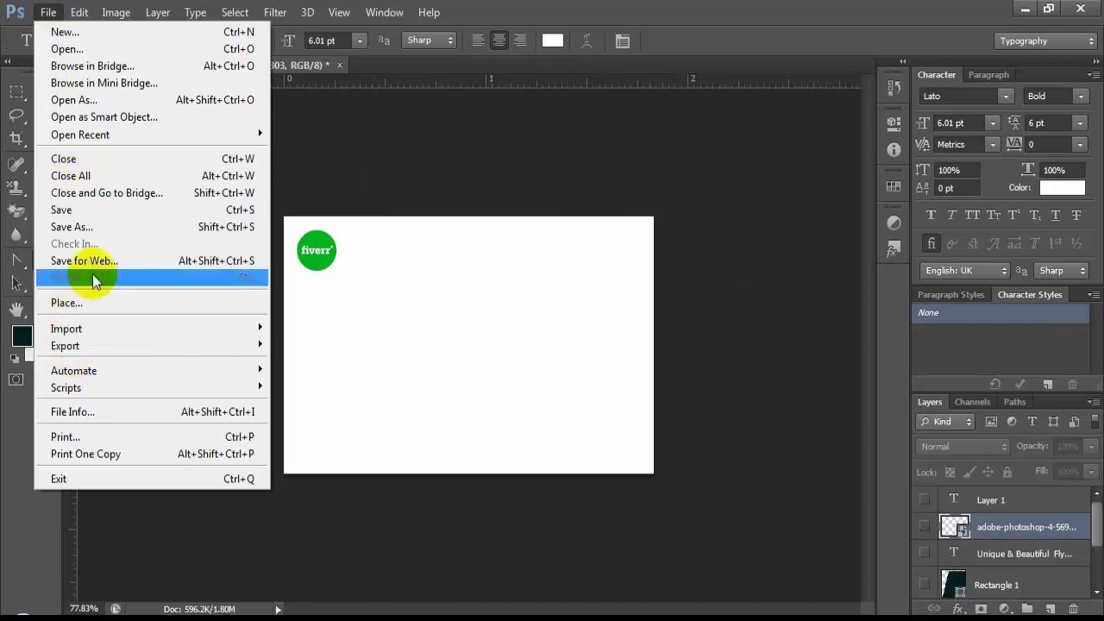
Place the flyer image file onto the canvas.
left_click(116, 304)
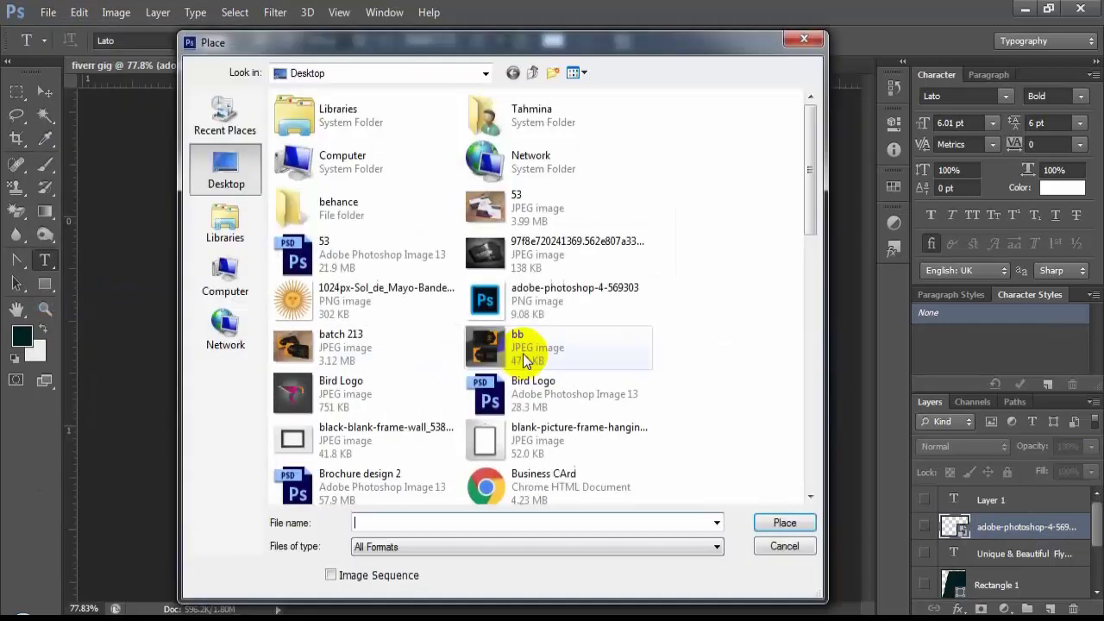
left_click(522, 352)
left_click_drag(811, 198, 806, 357)
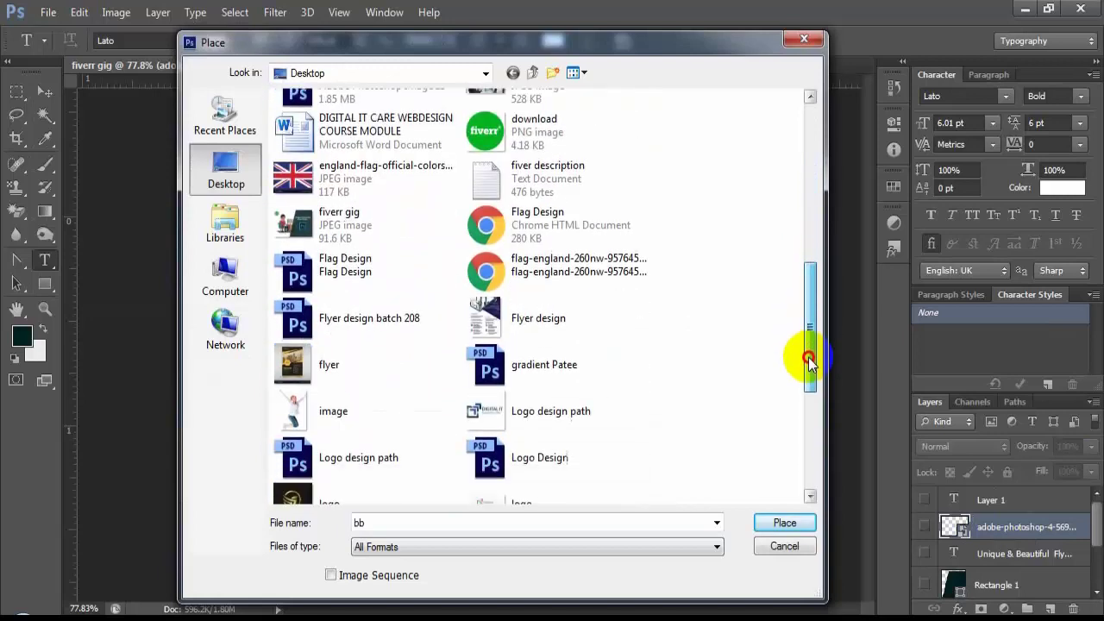
left_click(405, 367)
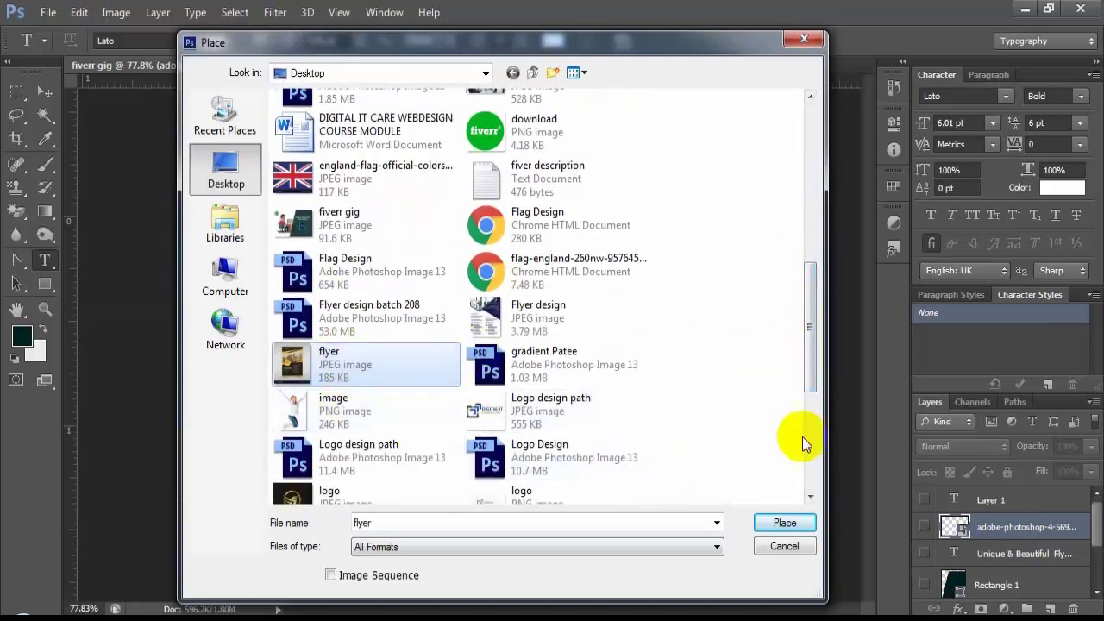
scroll(801, 422, "down", 4)
scroll(802, 419, "down", 1)
left_click(785, 522)
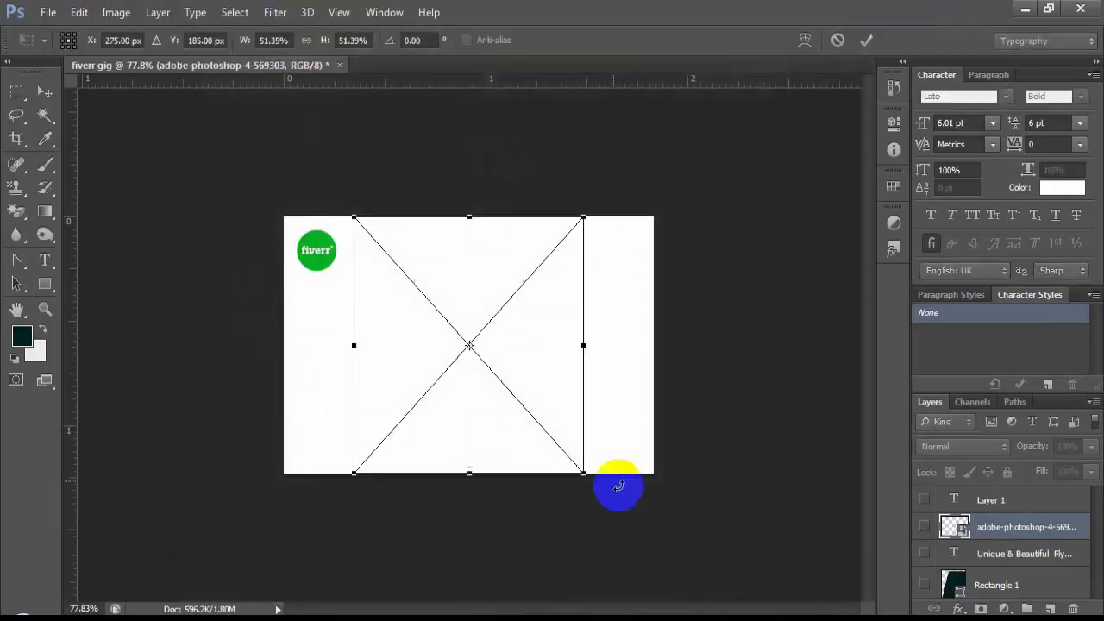
key("Return")
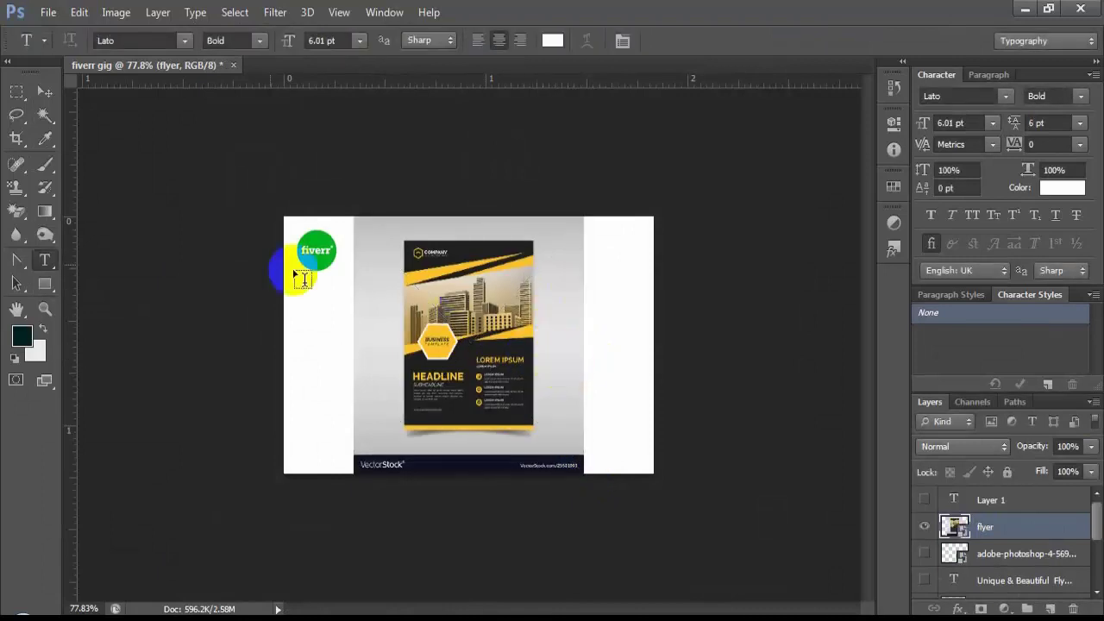
Rasterize the flyer layer and delete its grey background with the Magic Wand.
left_click(25, 95)
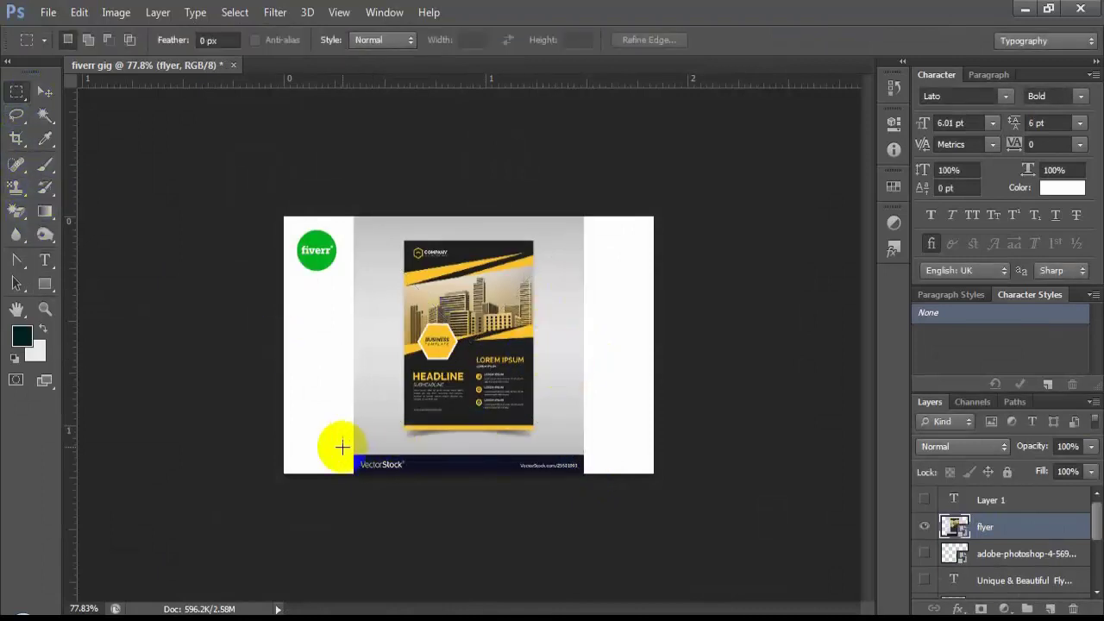
left_click(47, 114)
left_click(393, 281)
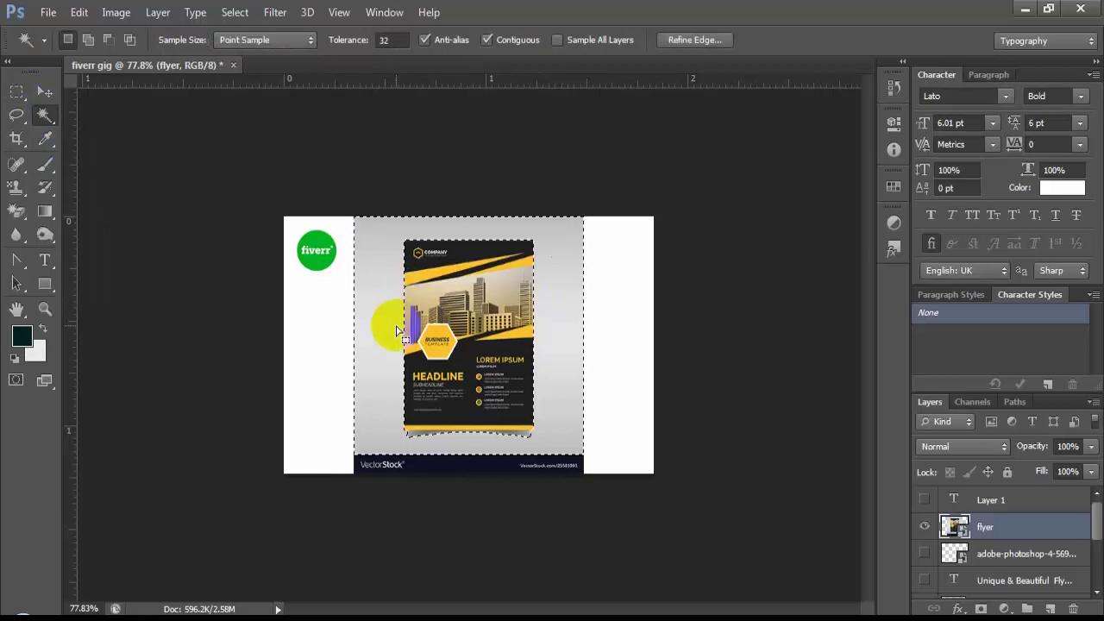
right_click(1084, 536)
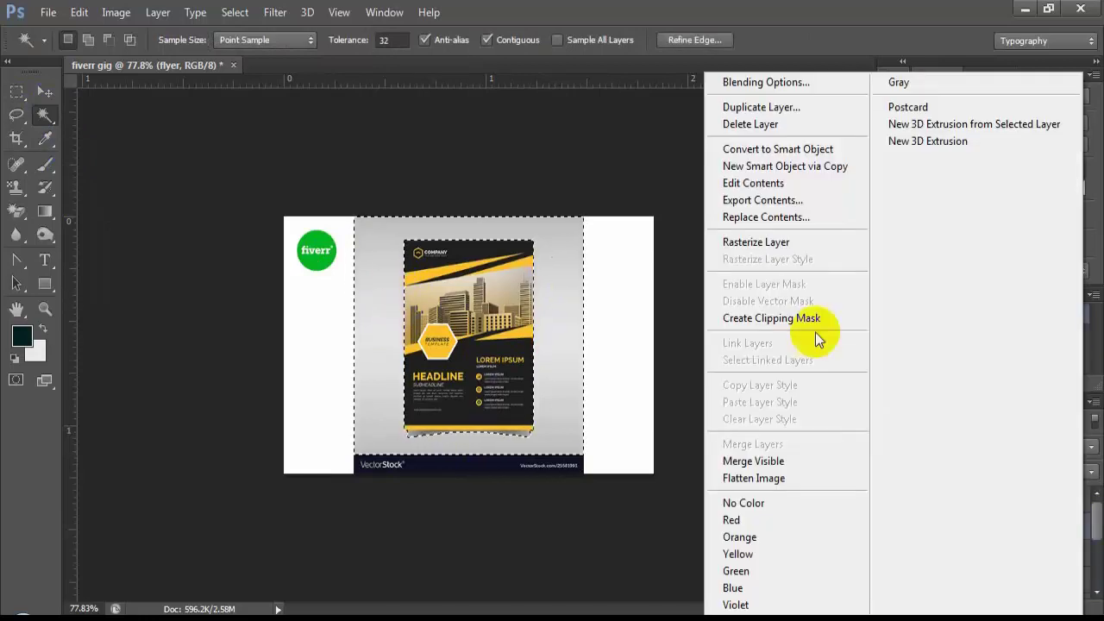
left_click(769, 245)
key("Delete")
left_click(567, 493)
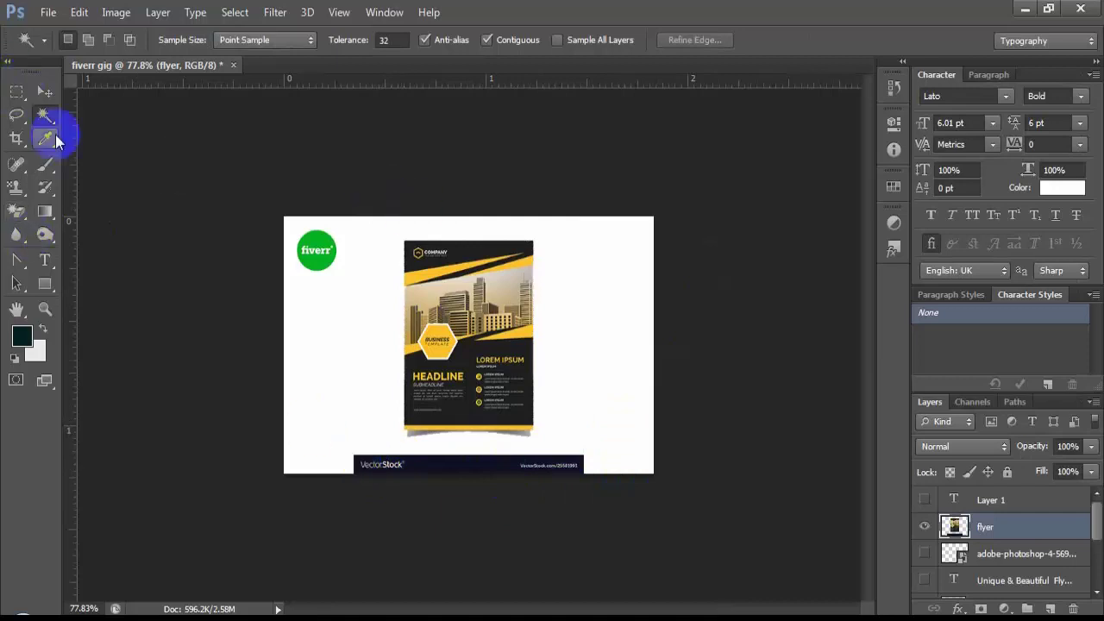
Delete the VectorStock banner below the flyer and nudge the flyer into place.
left_click(18, 91)
mouse_move(320, 439)
left_mouse_down()
mouse_move(503, 558)
mouse_move(677, 571)
left_mouse_up()
key("Delete")
key("ctrl+d")
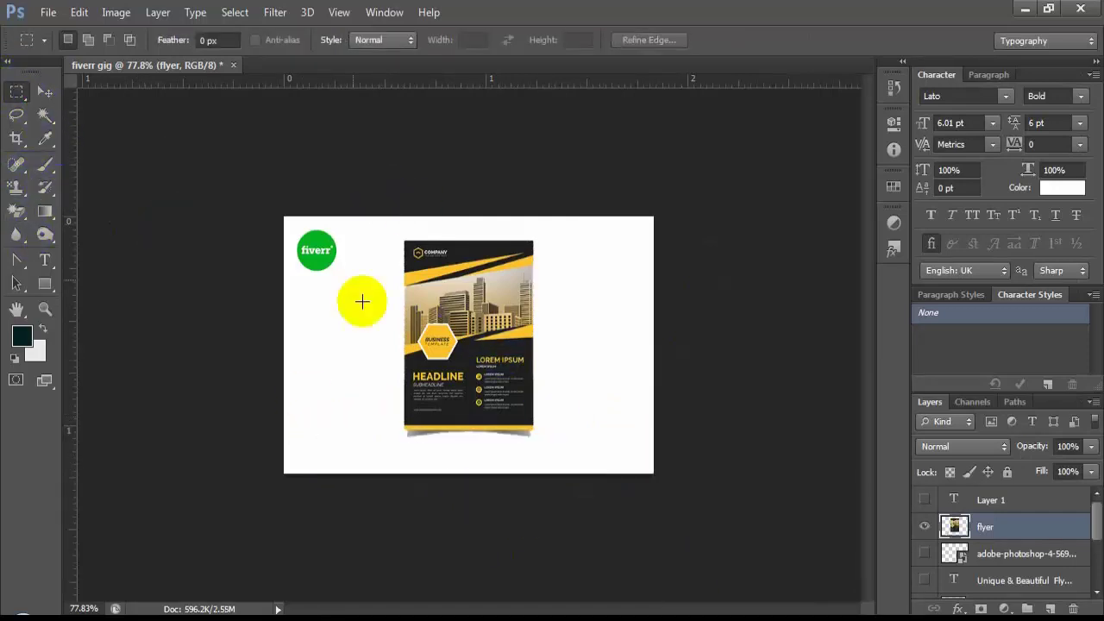
left_click(45, 91)
mouse_move(495, 320)
left_mouse_down()
mouse_move(577, 341)
mouse_move(492, 318)
left_mouse_up()
scroll(520, 391, "up", 3)
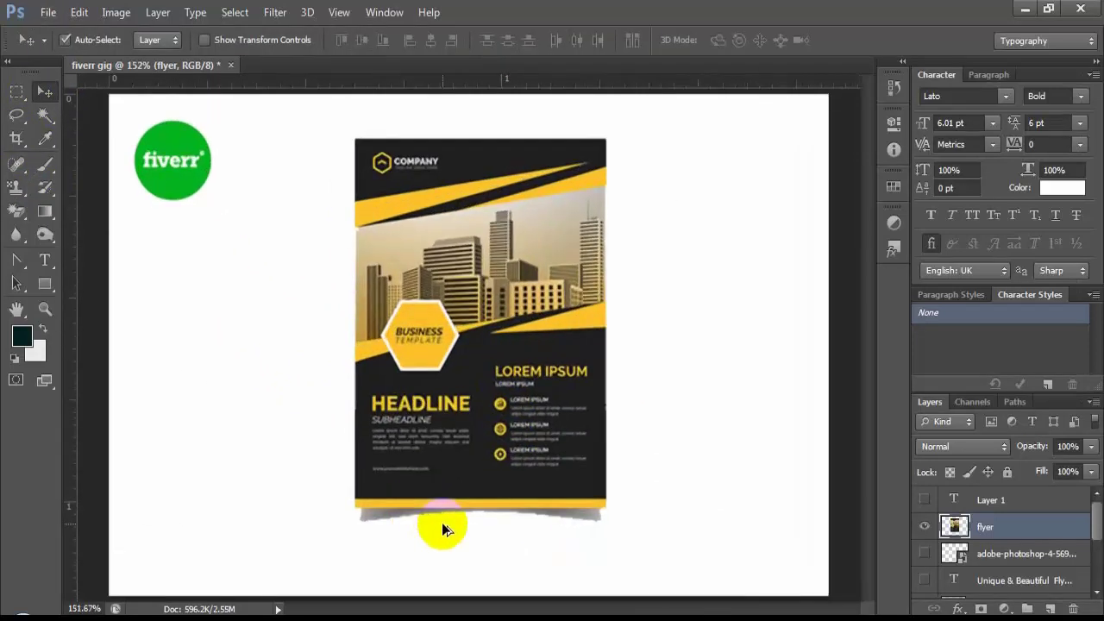
scroll(442, 523, "up", 3)
Delete the grey shadow strip below the flyer and move the flyer right and down.
left_click(45, 116)
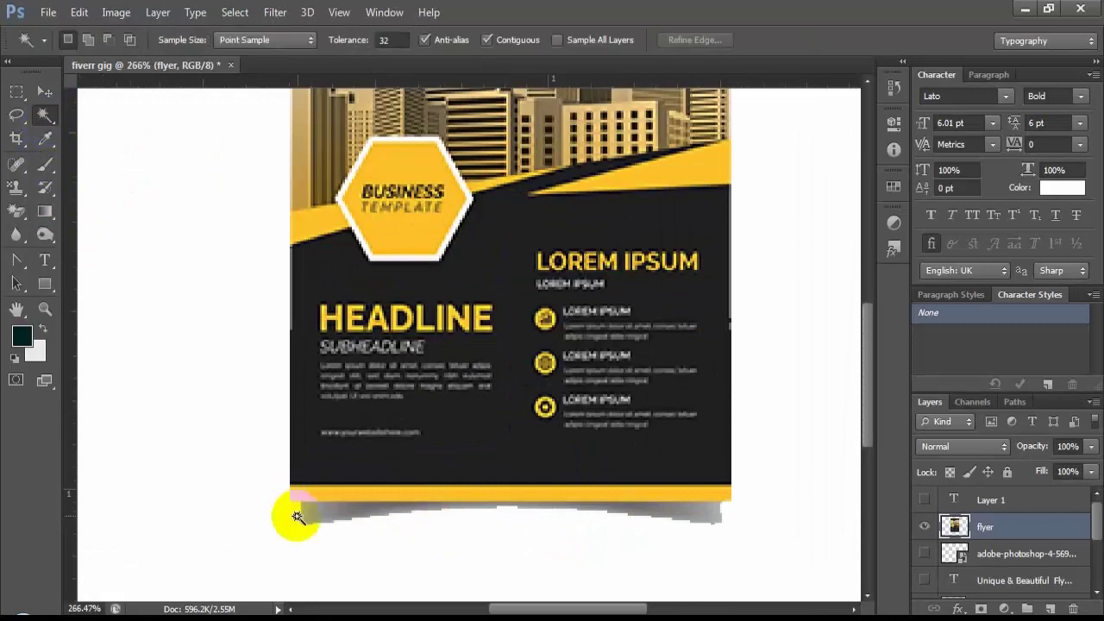
left_click(330, 515)
key("Delete")
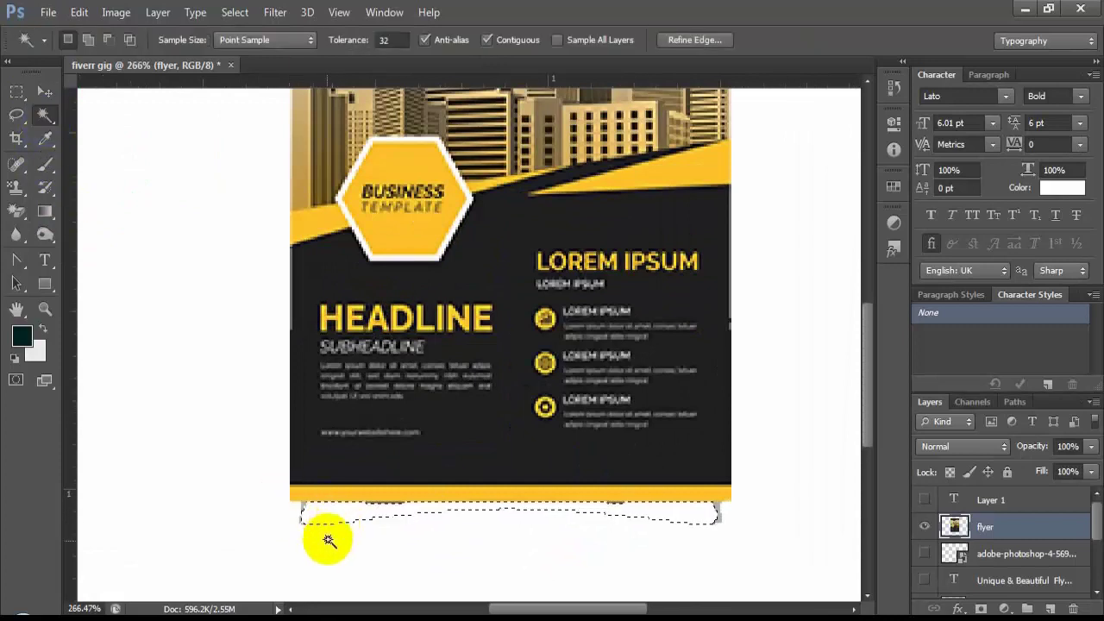
left_click(17, 94)
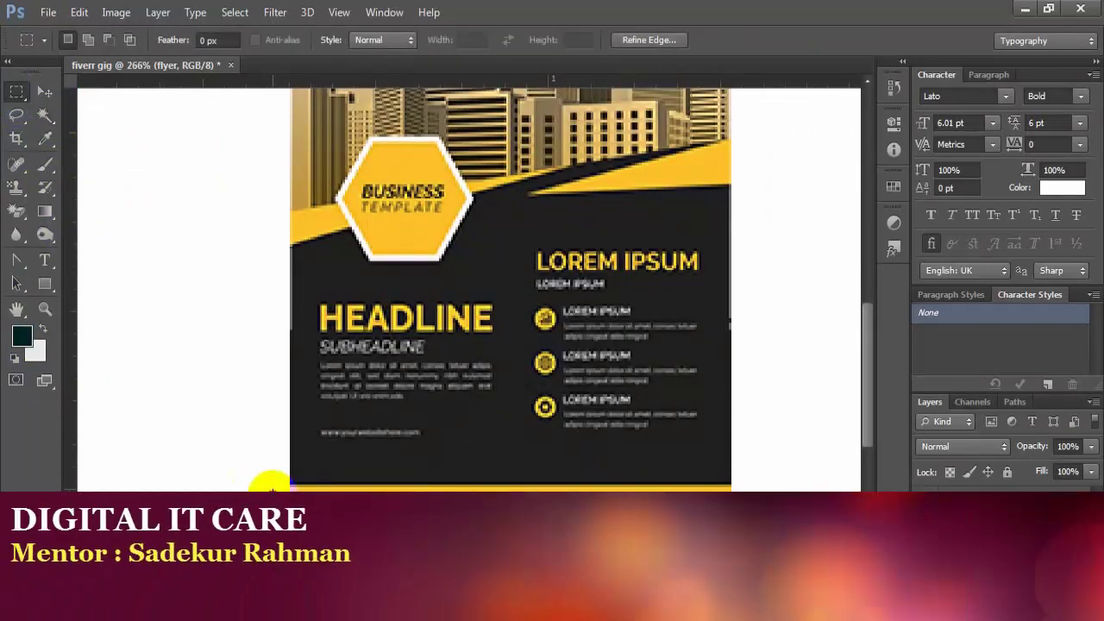
left_click_drag(270, 484, 782, 560)
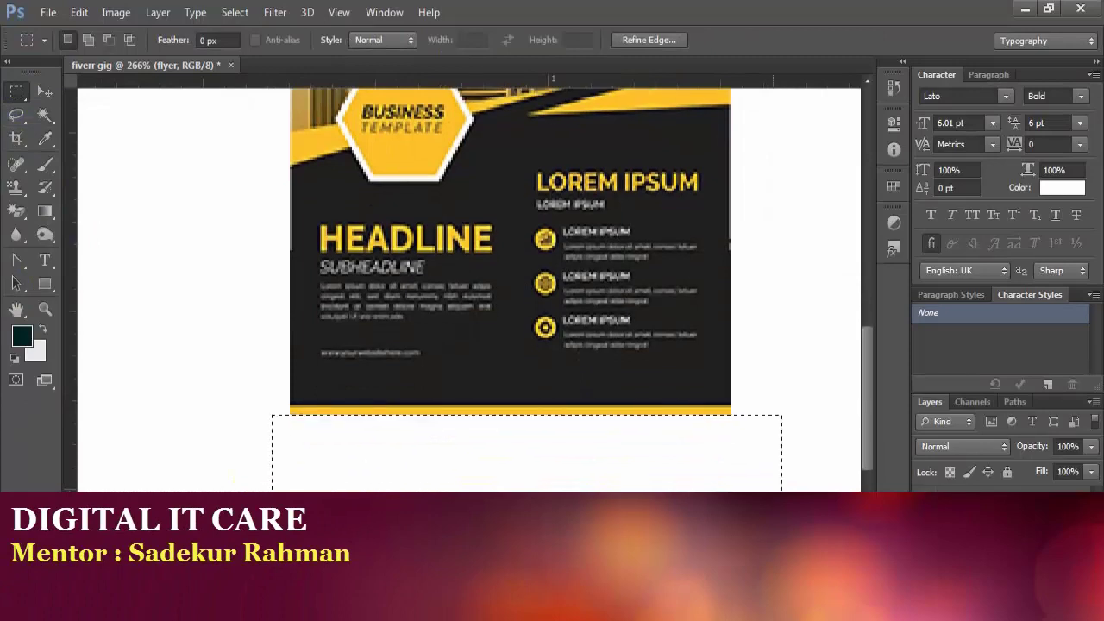
left_click(543, 592)
scroll(570, 536, "down", 3)
scroll(569, 537, "down", 1)
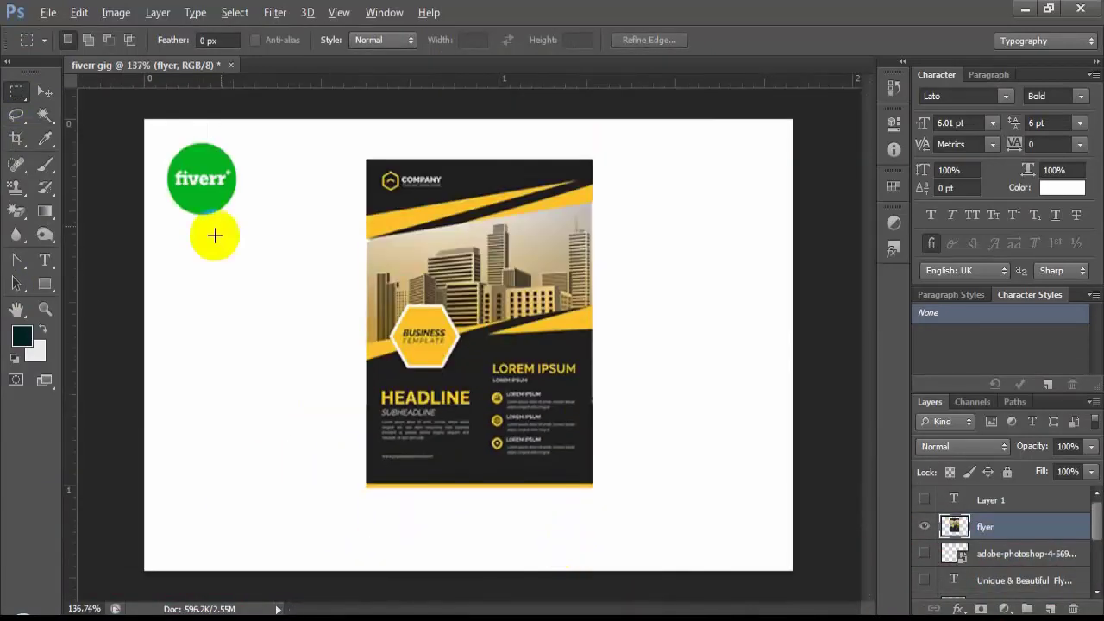
left_click(45, 91)
mouse_move(549, 298)
left_mouse_down()
mouse_move(612, 308)
mouse_move(576, 329)
left_mouse_up()
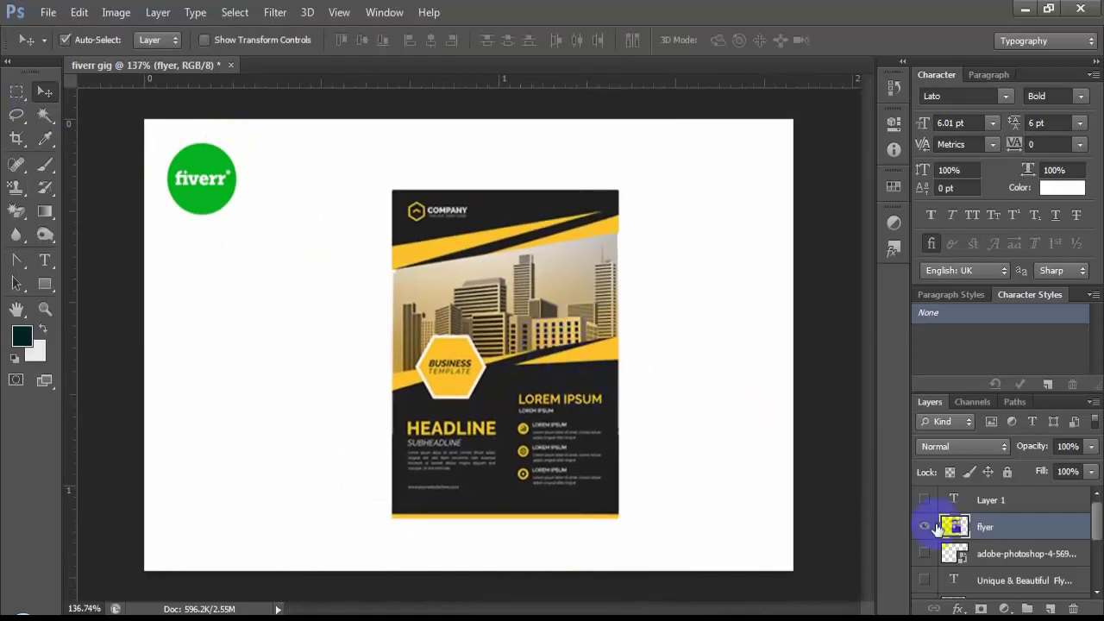
scroll(1005, 556, "down", 2)
Show Rectangle 1, then enlarge the flyer to about 115% and reposition it upright.
left_click(926, 561)
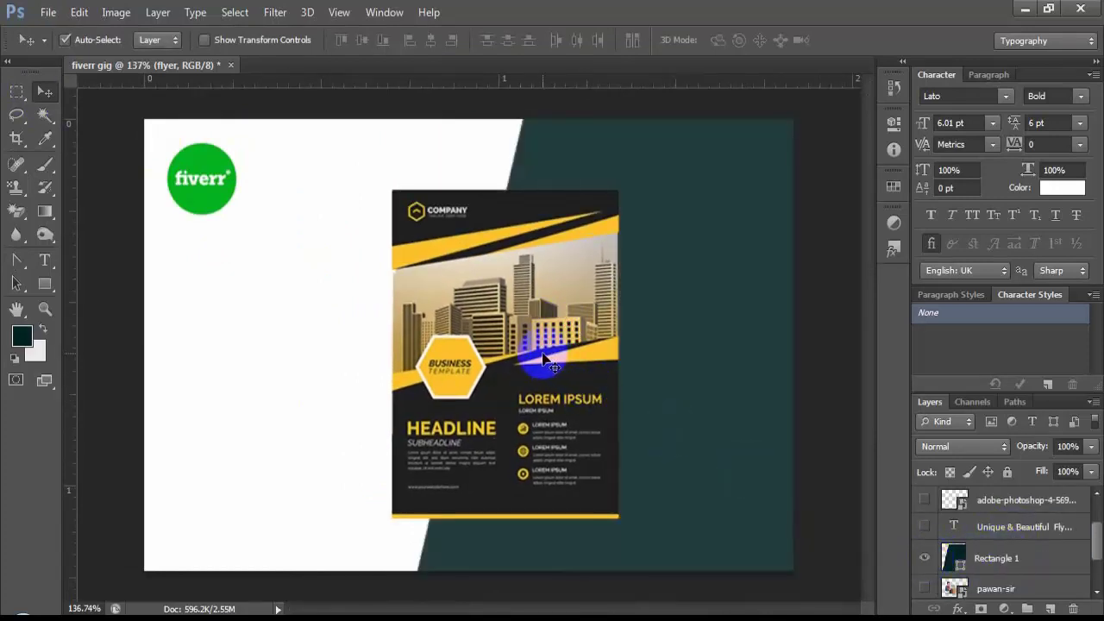
left_click_drag(543, 354, 514, 349)
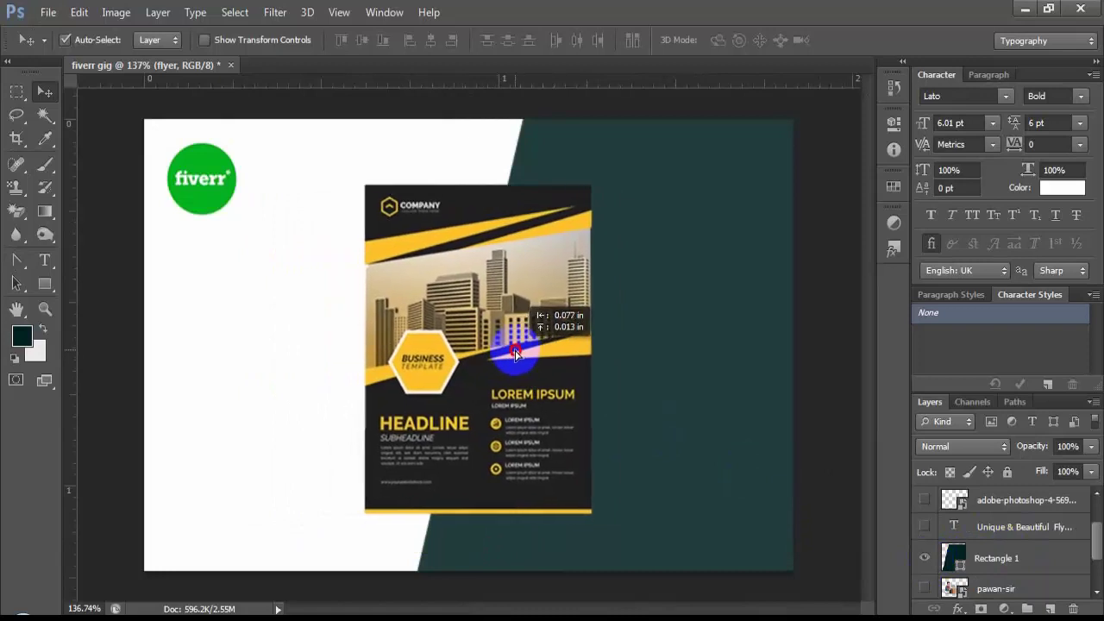
key("ctrl+t")
left_click_drag(646, 475, 578, 578)
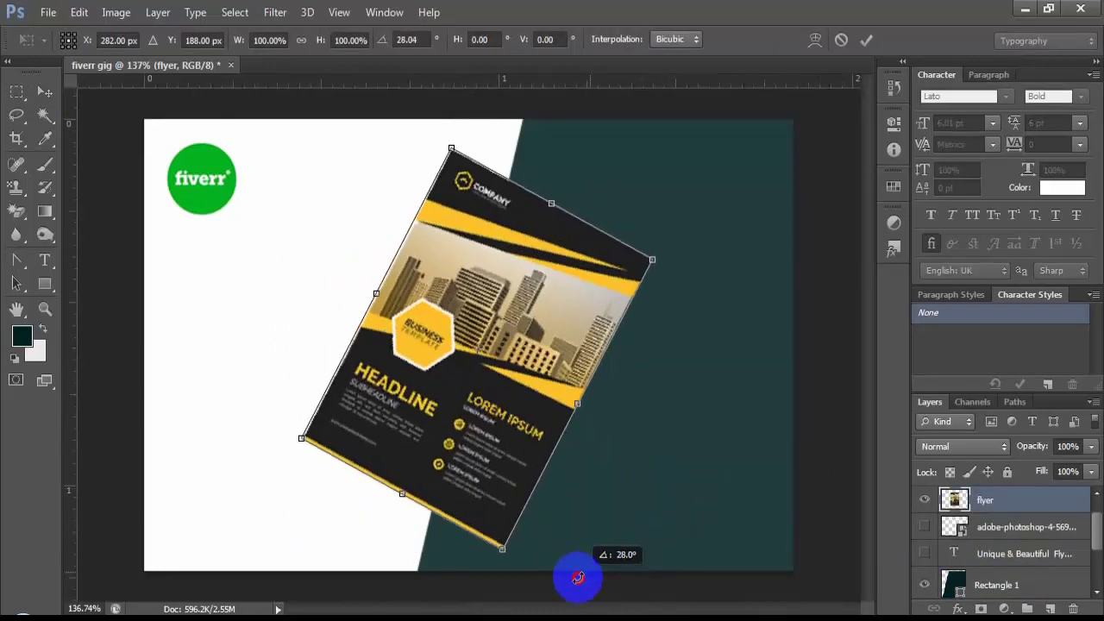
left_click_drag(551, 329, 417, 359)
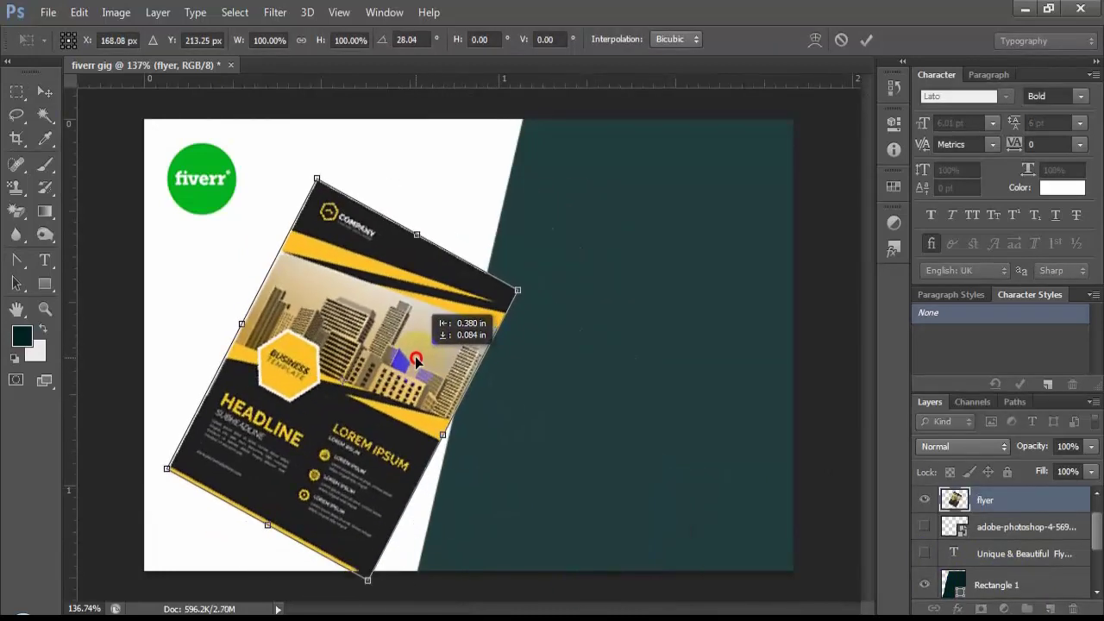
left_click_drag(527, 407, 547, 301)
mouse_move(392, 341)
left_mouse_down()
mouse_move(425, 343)
mouse_move(503, 307)
left_mouse_up()
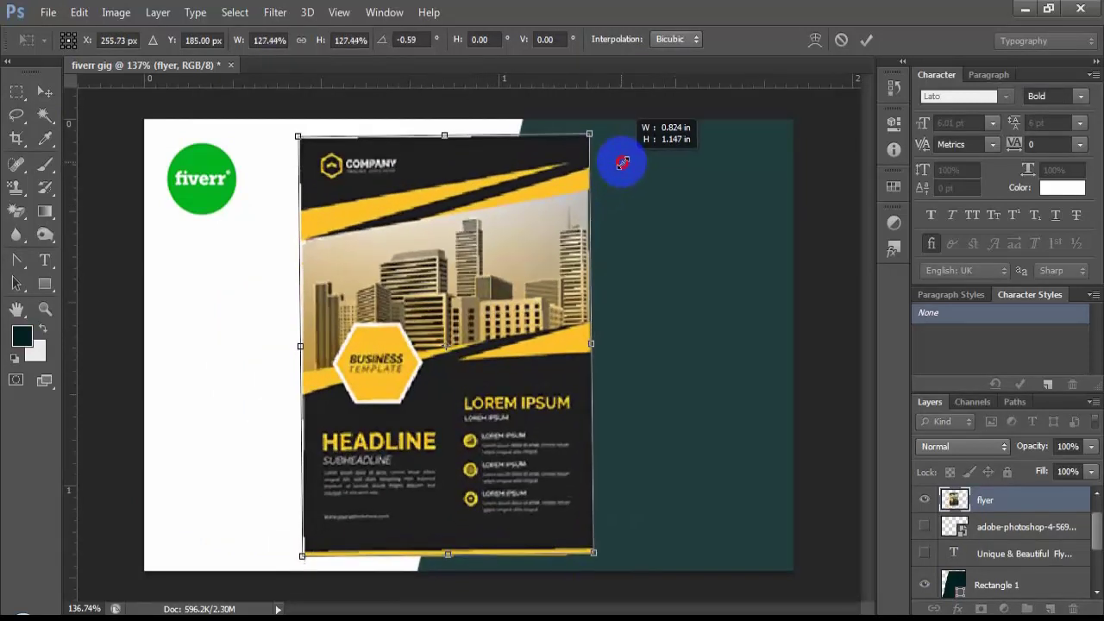
left_click_drag(559, 182, 593, 157)
mouse_move(500, 278)
left_mouse_down()
mouse_move(582, 281)
mouse_move(437, 282)
left_mouse_up()
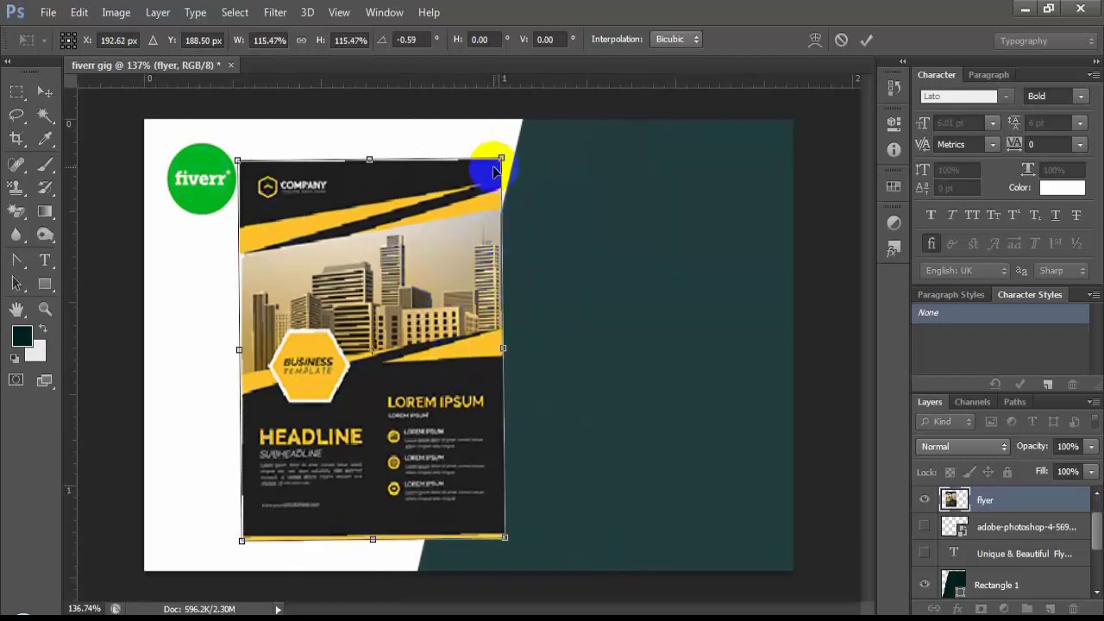
left_click_drag(406, 437, 498, 364)
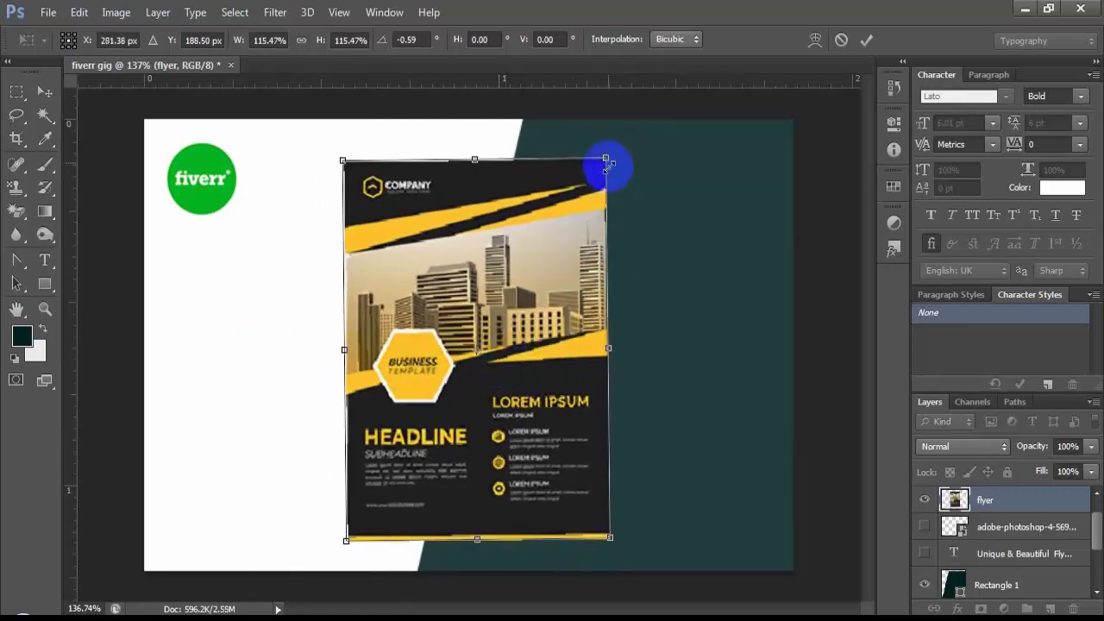
mouse_move(607, 159)
left_mouse_down()
mouse_move(611, 181)
mouse_move(645, 183)
left_mouse_up()
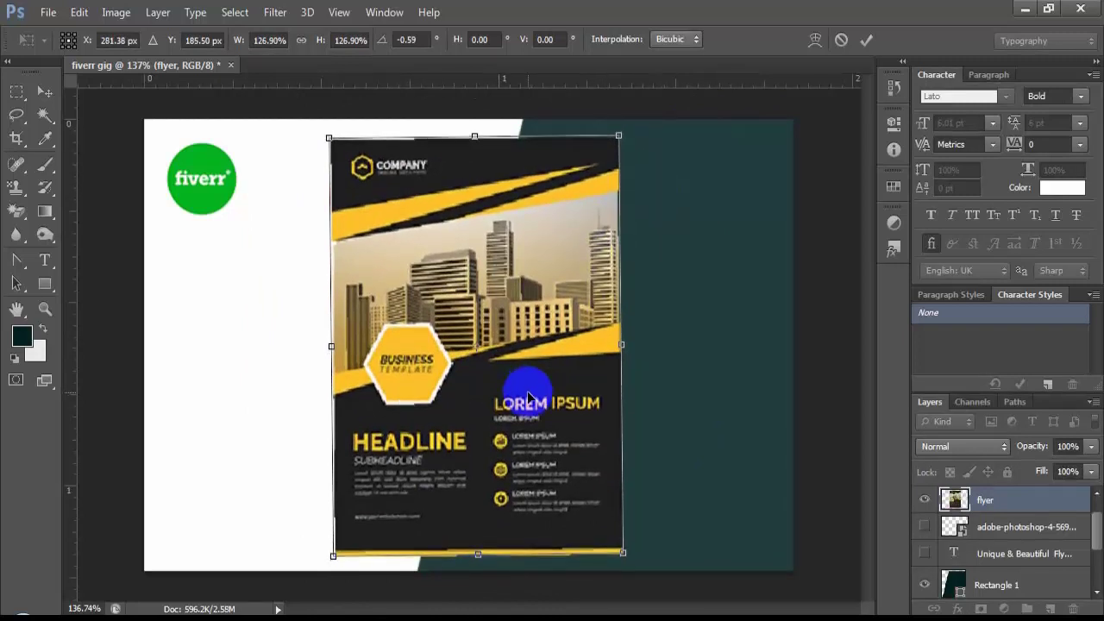
key("Return")
Move Rectangle 1 above the flyer at 100% opacity, then shift the flyer left and the Fiverr logo up.
left_click(714, 409)
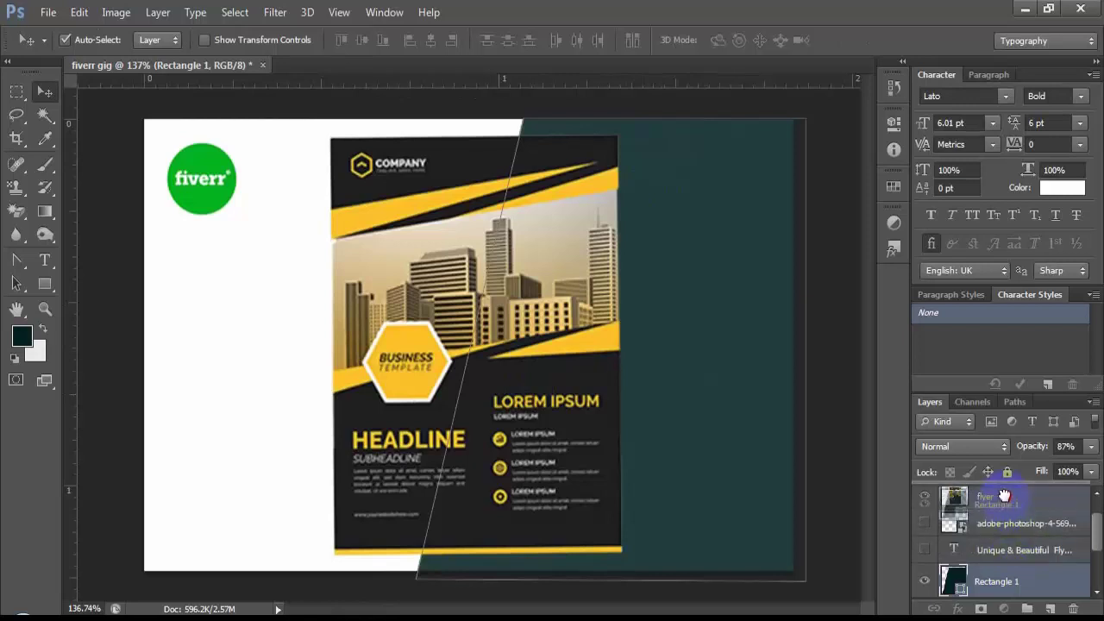
left_click_drag(1018, 585, 1004, 492)
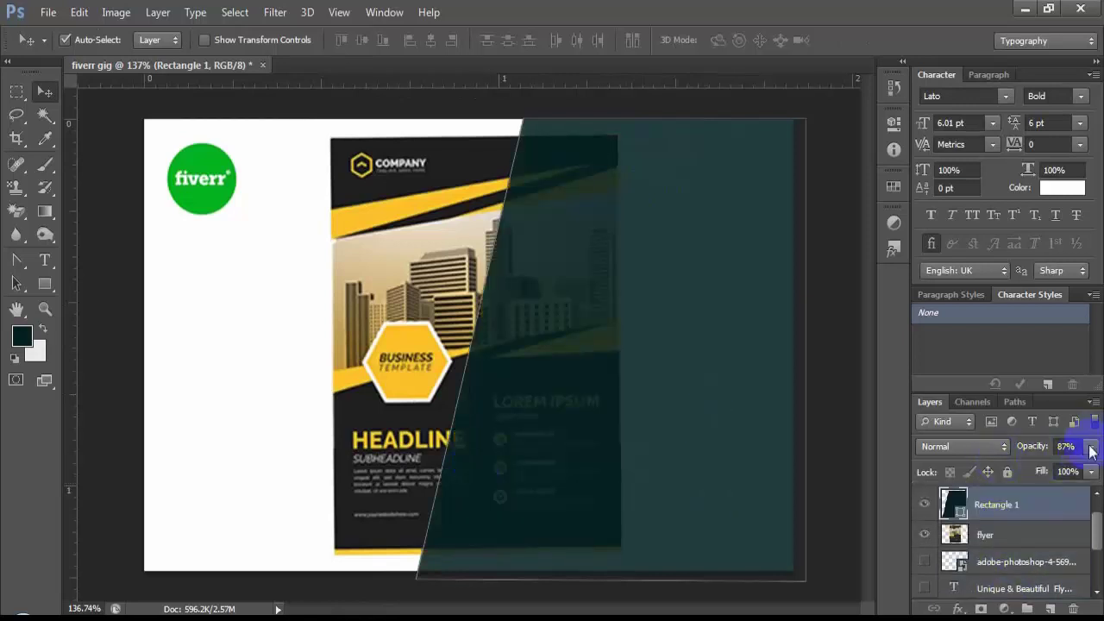
left_click_drag(1059, 470, 1095, 470)
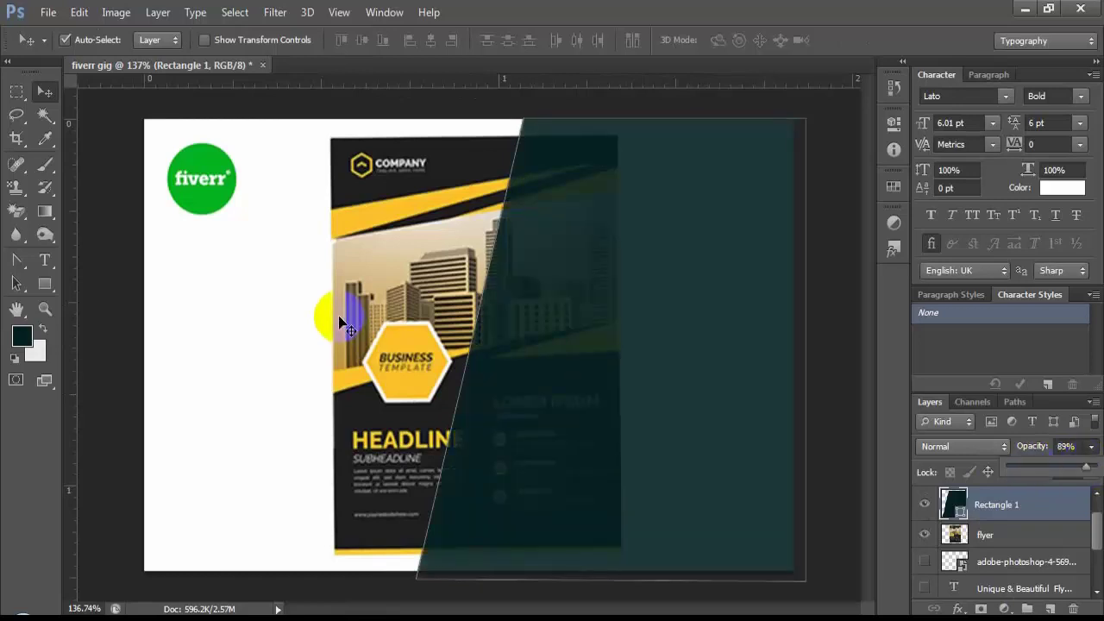
left_click(384, 326)
mouse_move(368, 386)
left_mouse_down()
mouse_move(211, 390)
mouse_move(222, 380)
left_mouse_up()
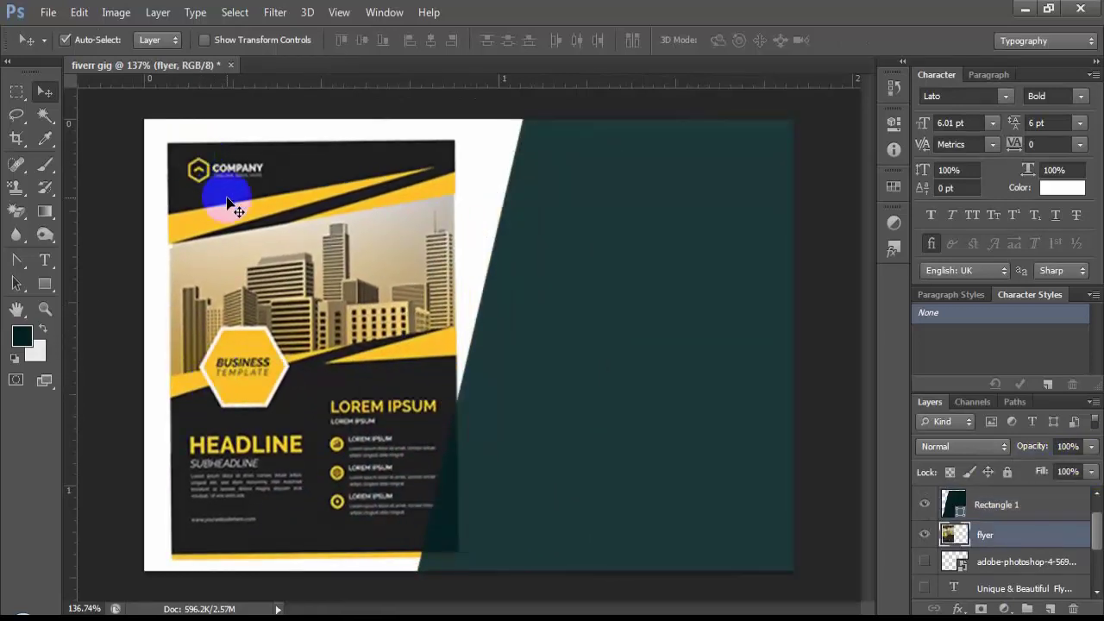
left_click_drag(233, 202, 261, 242)
mouse_move(183, 167)
left_mouse_down()
mouse_move(292, 131)
mouse_move(466, 142)
left_mouse_up()
Put the Fiverr logo at the flyer's upper right, then rotate the flyer 1.2° and shrink it to about 84%.
mouse_move(328, 271)
left_mouse_down()
mouse_move(296, 223)
mouse_move(293, 238)
left_mouse_up()
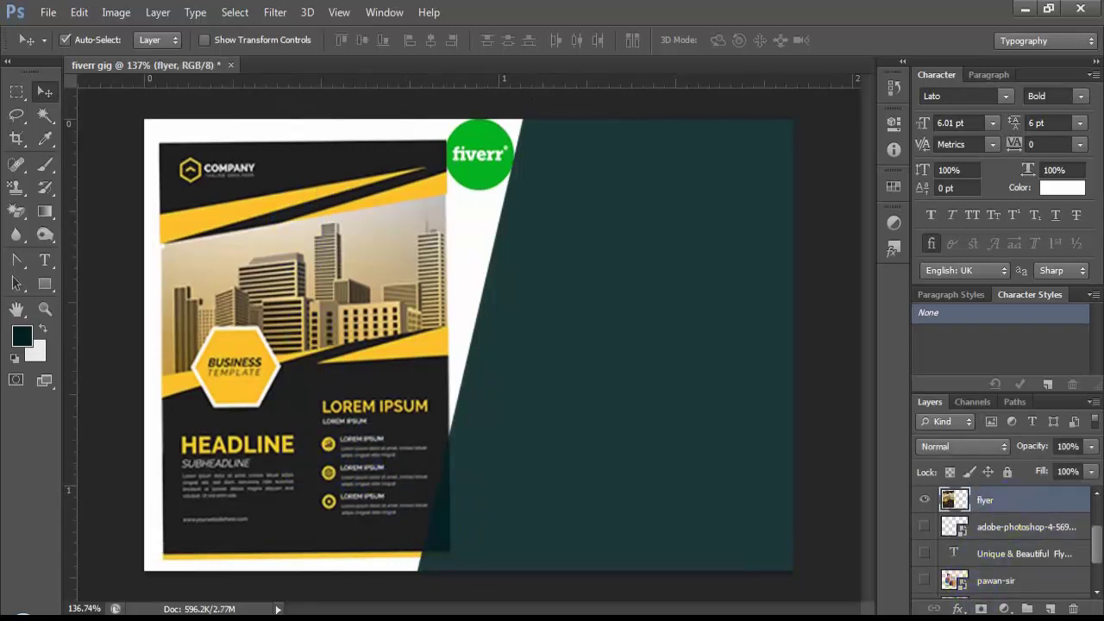
key("ctrl+r")
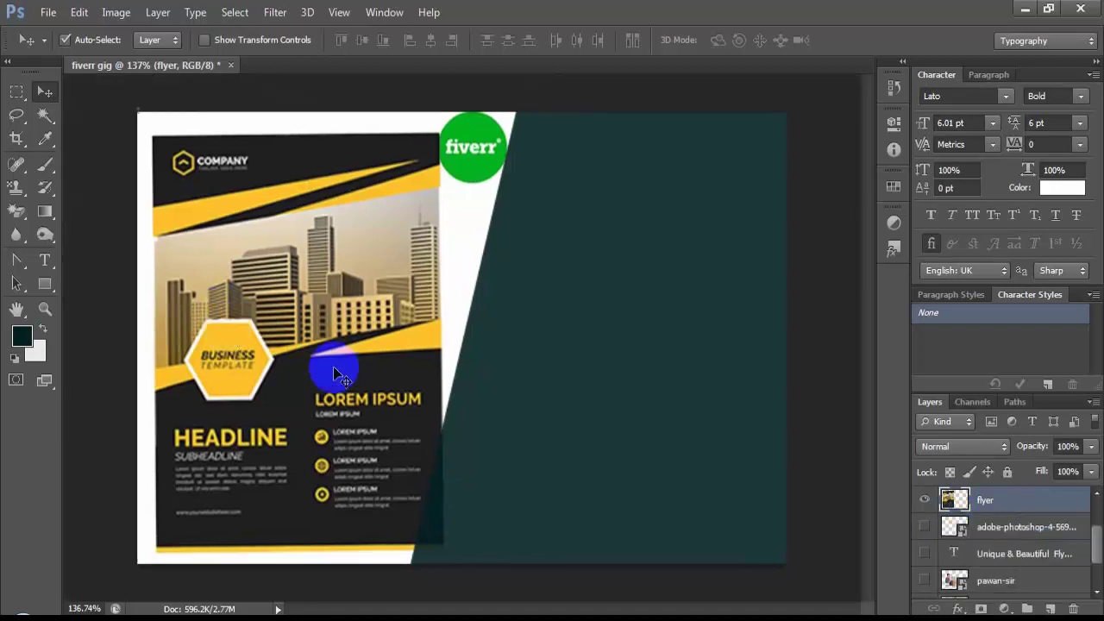
key("ctrl+r")
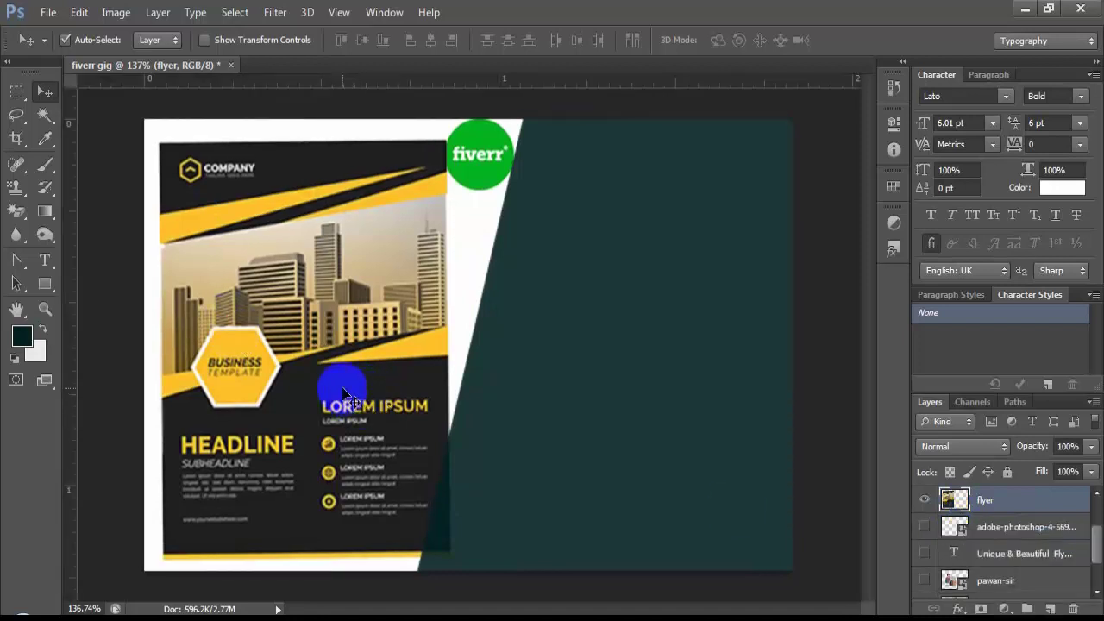
key("ctrl+t")
left_click_drag(469, 554, 471, 564)
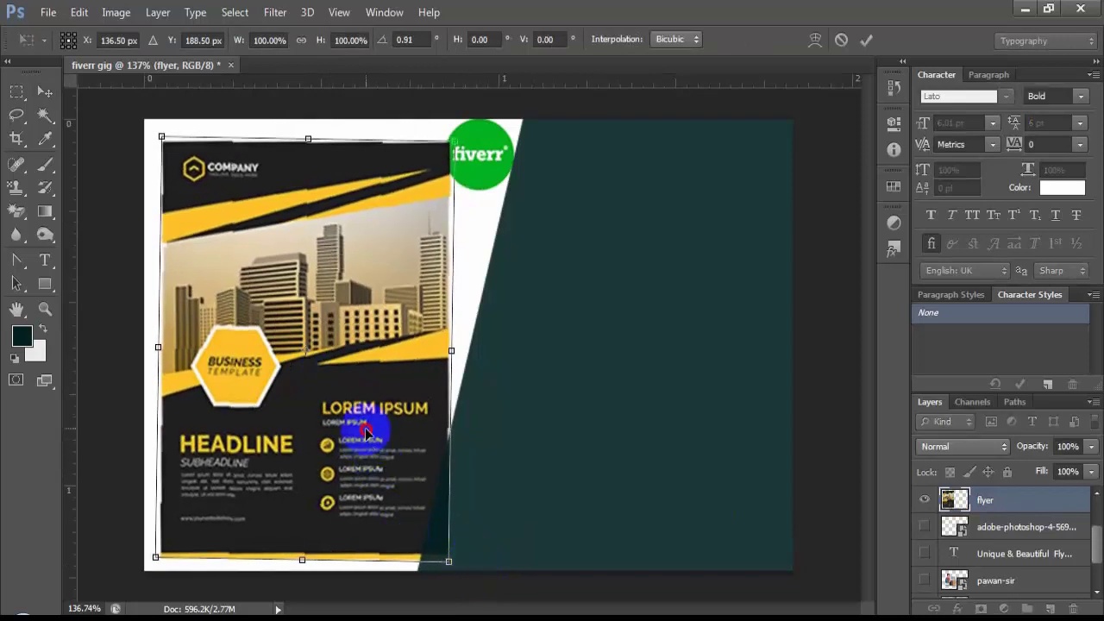
left_click_drag(369, 421, 365, 420)
left_click_drag(446, 139, 424, 174, "alt+shift")
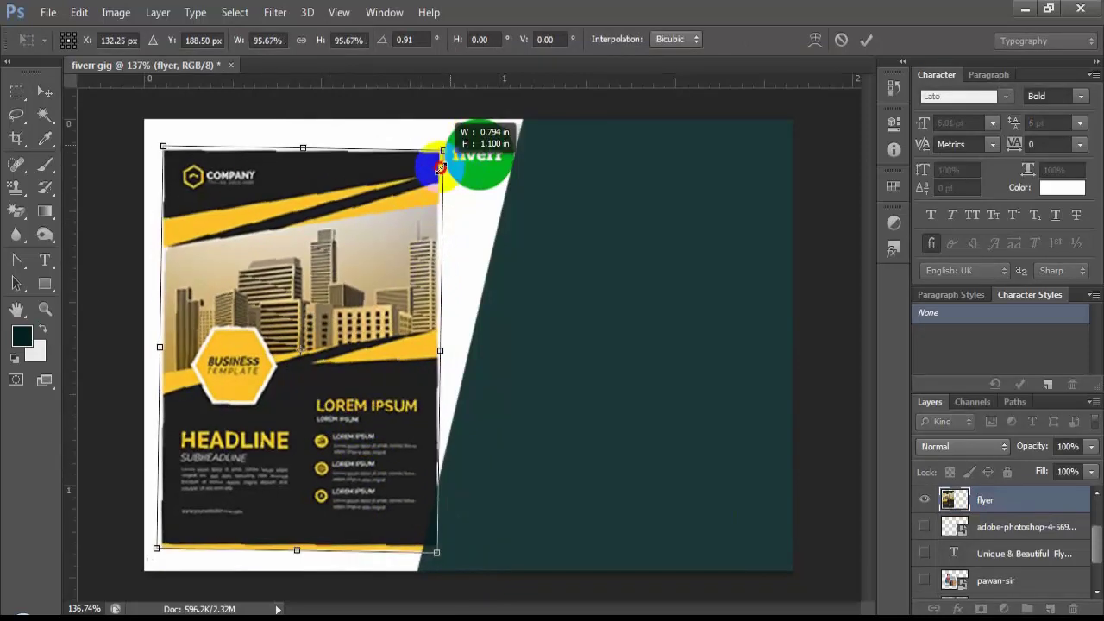
key("Return")
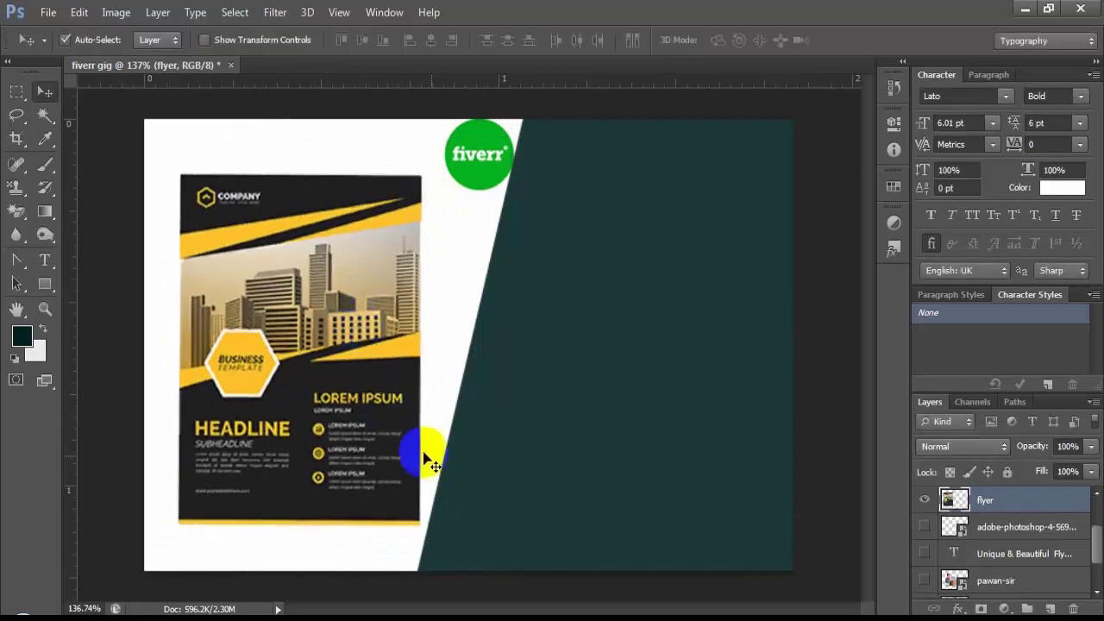
Straighten the flyer and move it up and to the left.
left_click_drag(386, 406, 388, 407)
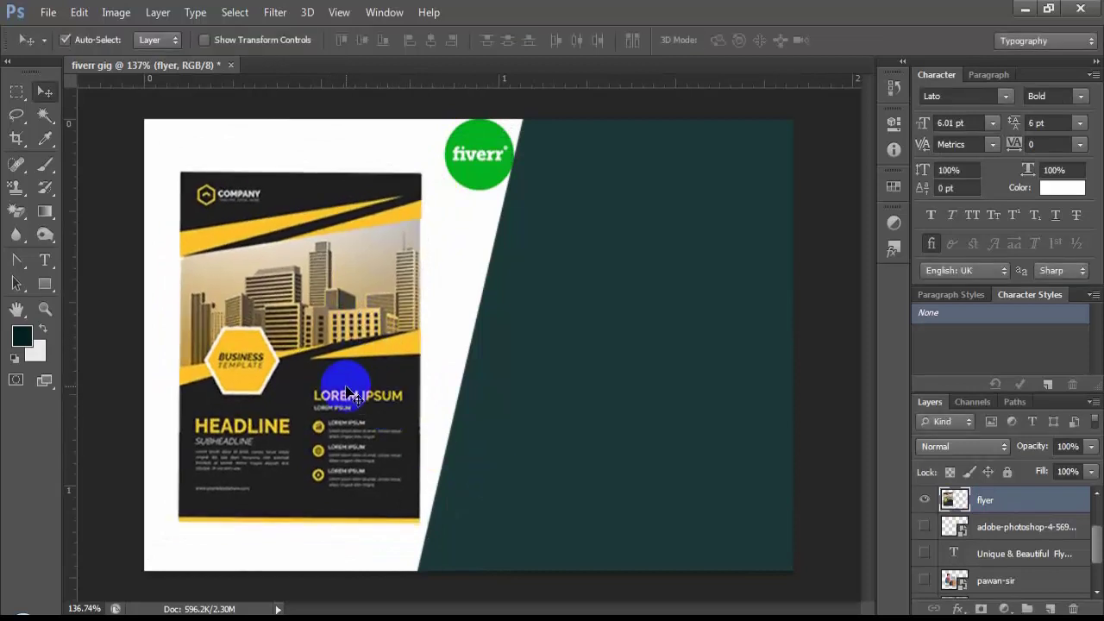
key("ctrl+t")
left_click_drag(440, 538, 444, 532)
key("Return")
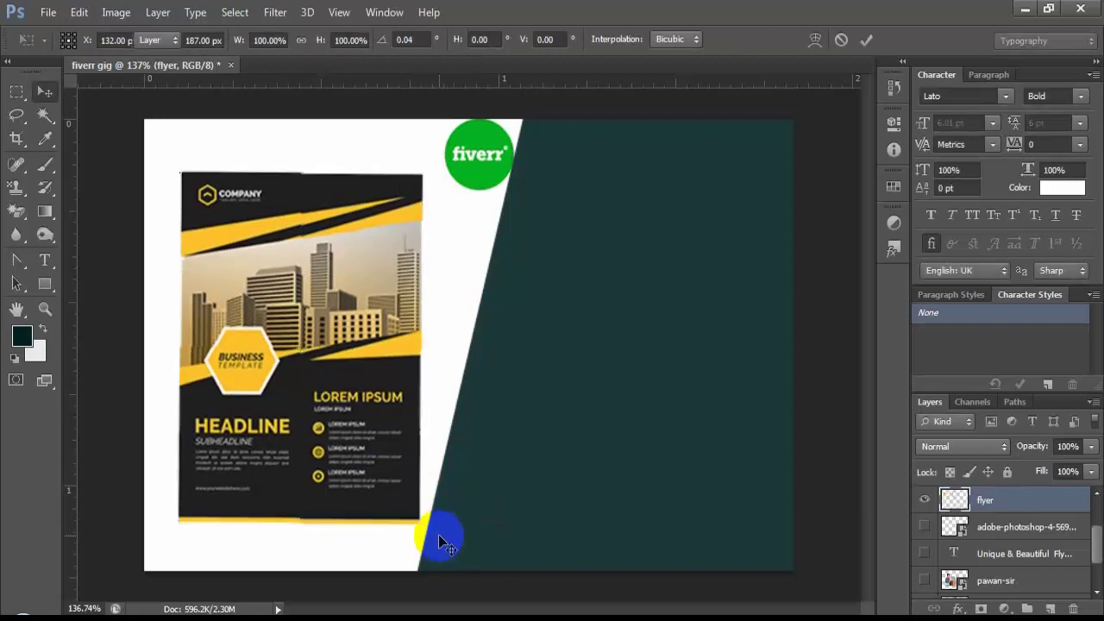
left_click_drag(319, 358, 313, 351)
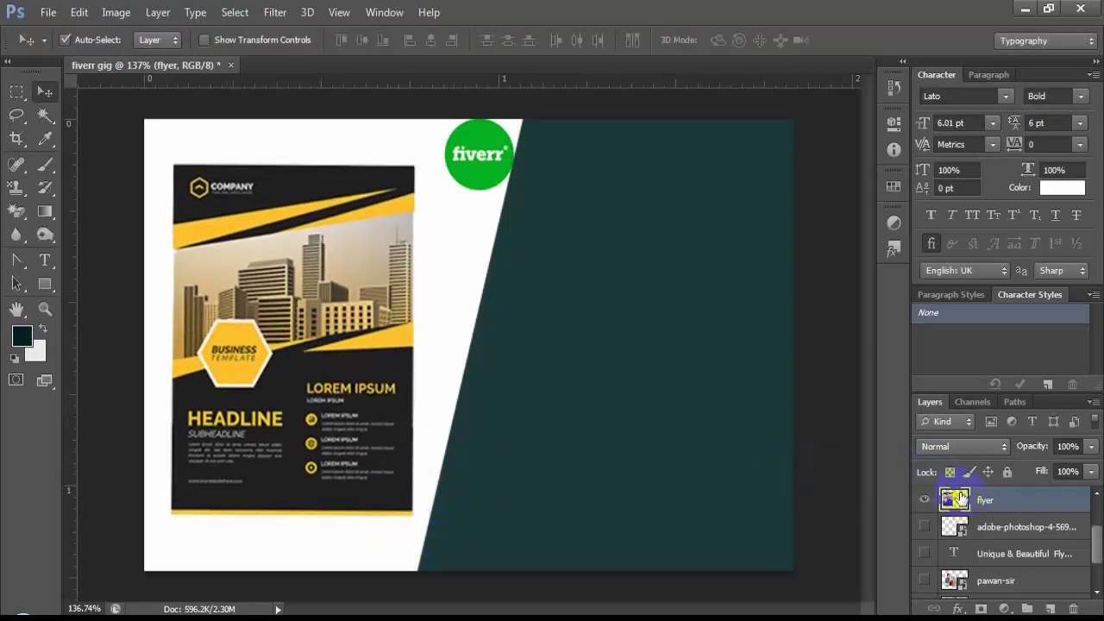
Give the flyer a drop shadow with 5 px distance and a larger size.
double_click(999, 474)
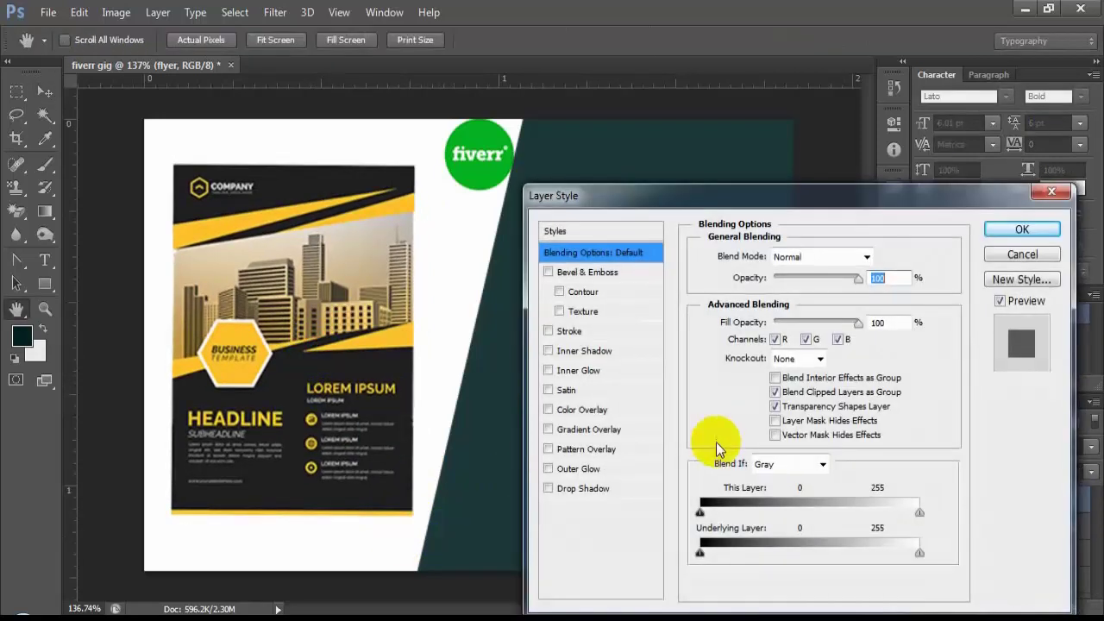
left_click(584, 488)
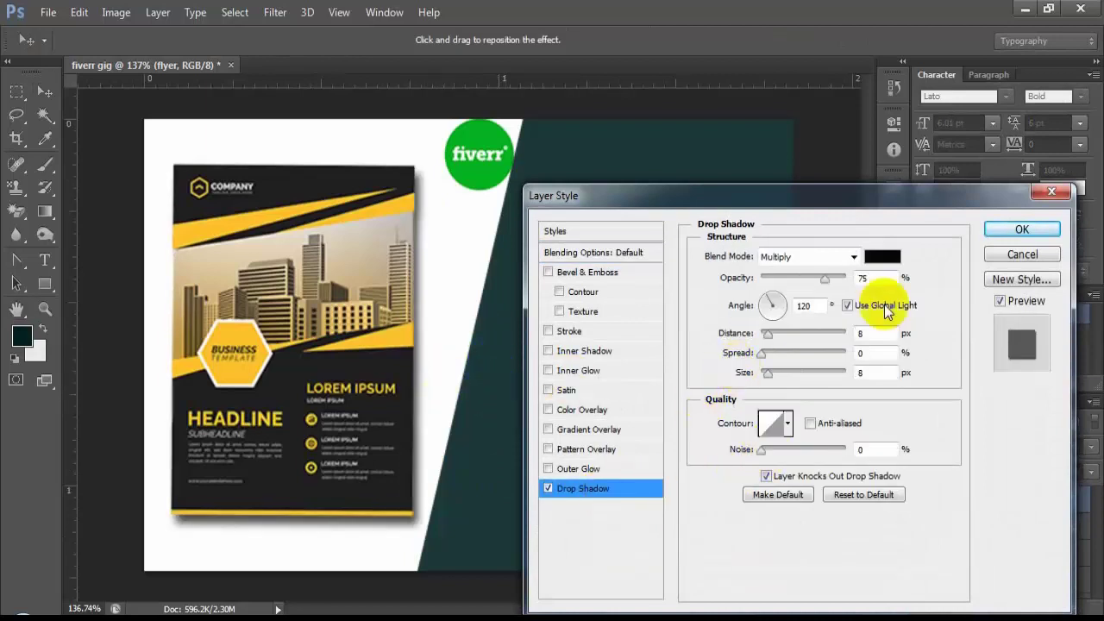
left_click_drag(767, 334, 764, 336)
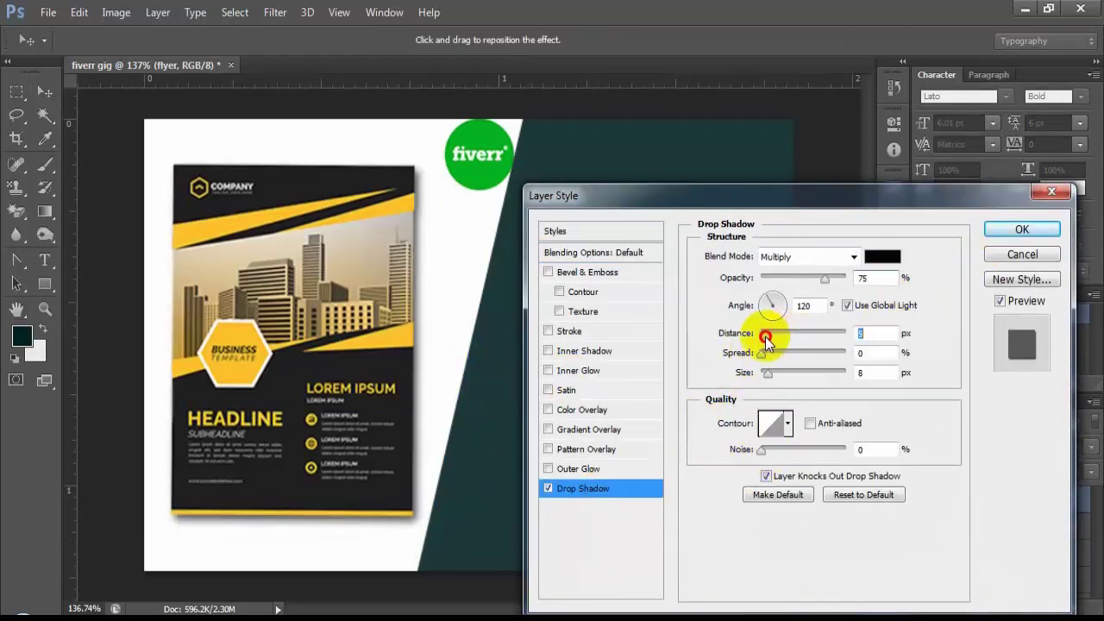
left_click_drag(768, 374, 776, 381)
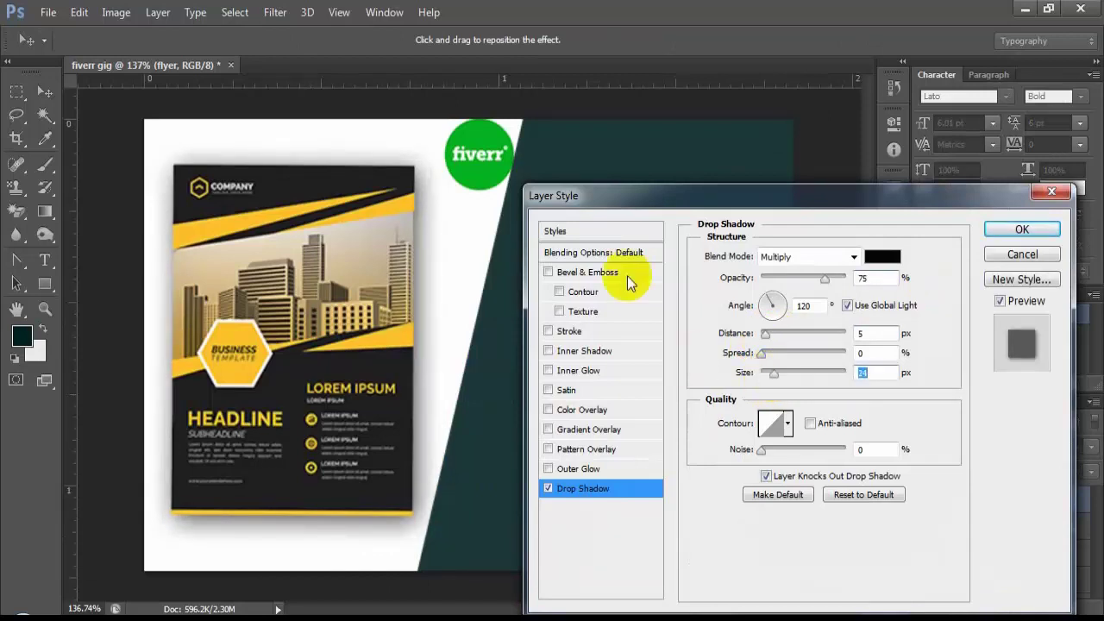
left_click(1020, 232)
Move the flyer right, straighten it, and reposition the Fiverr logo.
mouse_move(334, 335)
left_mouse_down()
mouse_move(375, 352)
mouse_move(353, 334)
left_mouse_up()
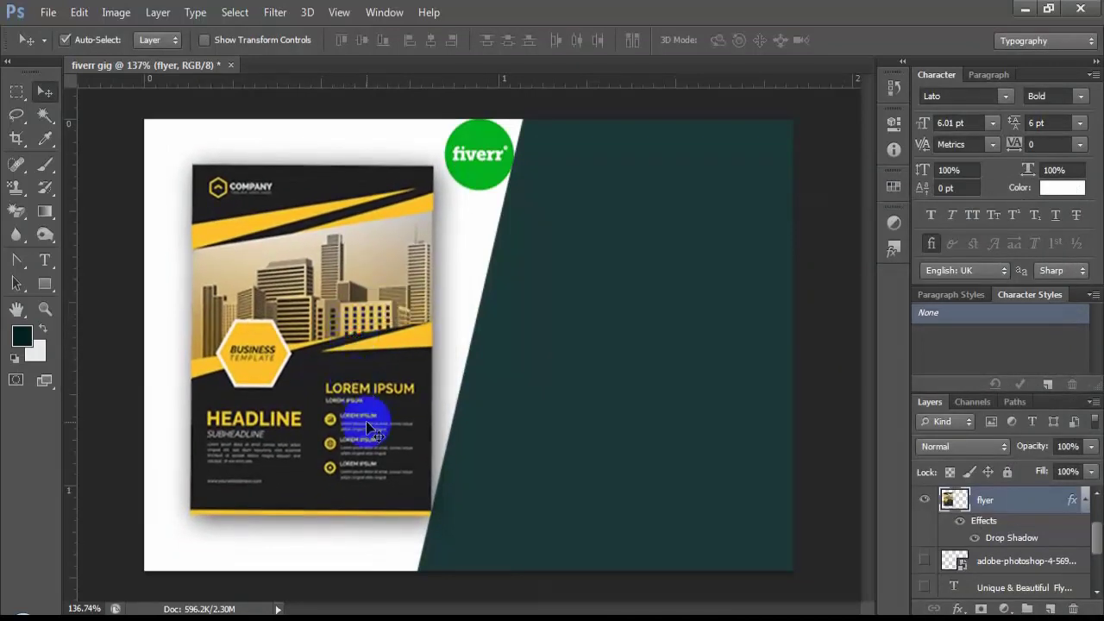
key("ctrl+t")
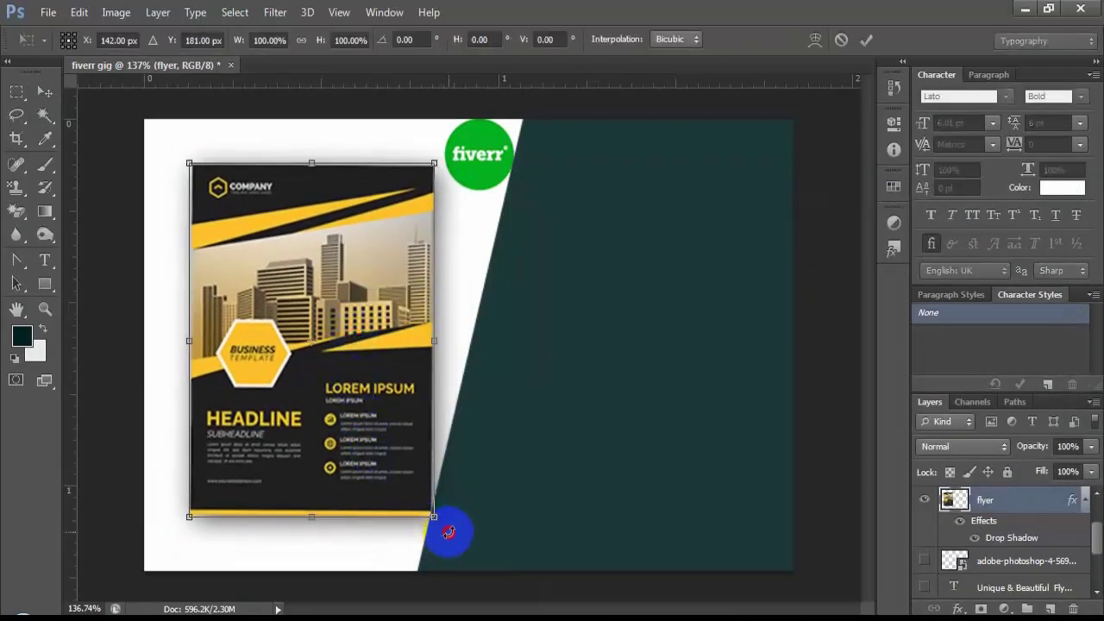
left_click_drag(451, 532, 446, 532)
double_click(248, 350)
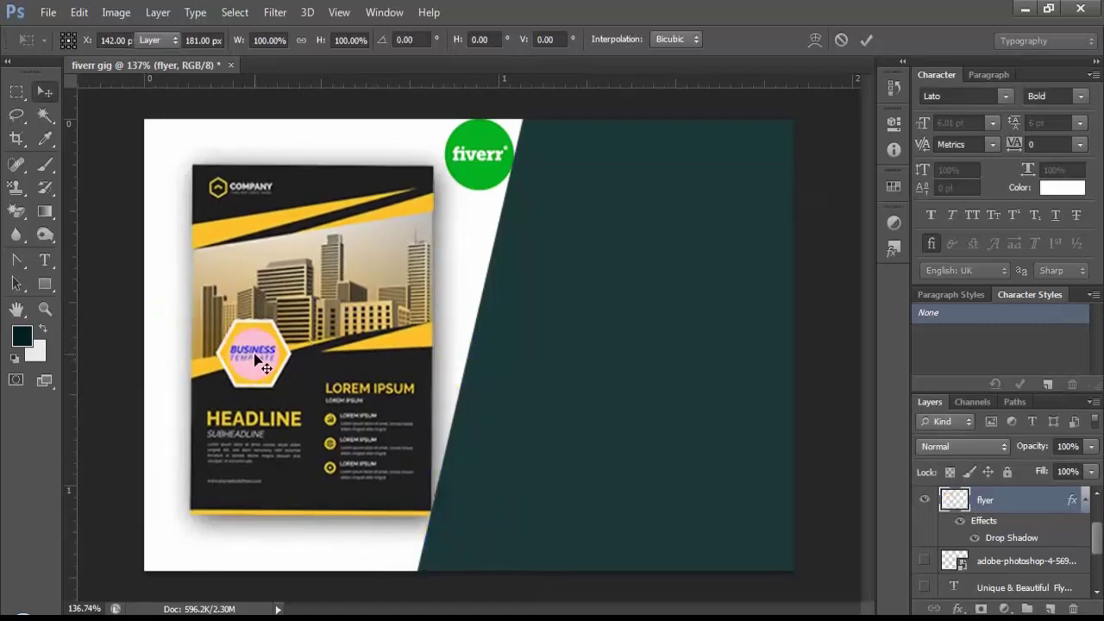
scroll(374, 351, "down", 2)
mouse_move(476, 208)
left_mouse_down()
mouse_move(252, 496)
mouse_move(460, 227)
left_mouse_up()
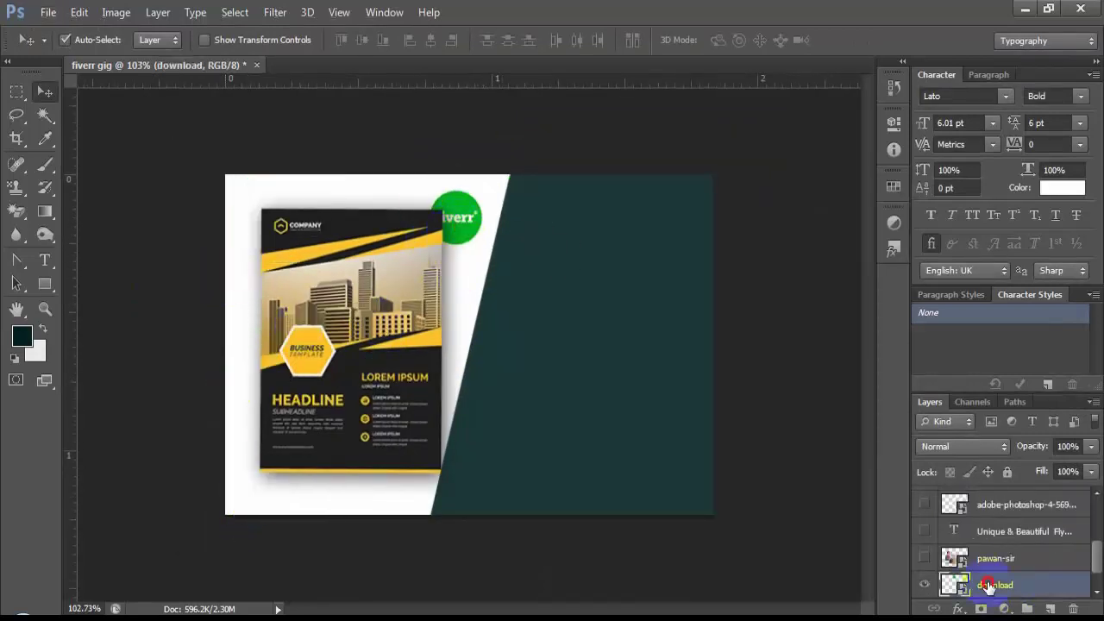
Move the download logo layer above Rectangle 1 so the logo sits on the dark panel.
left_click(572, 266)
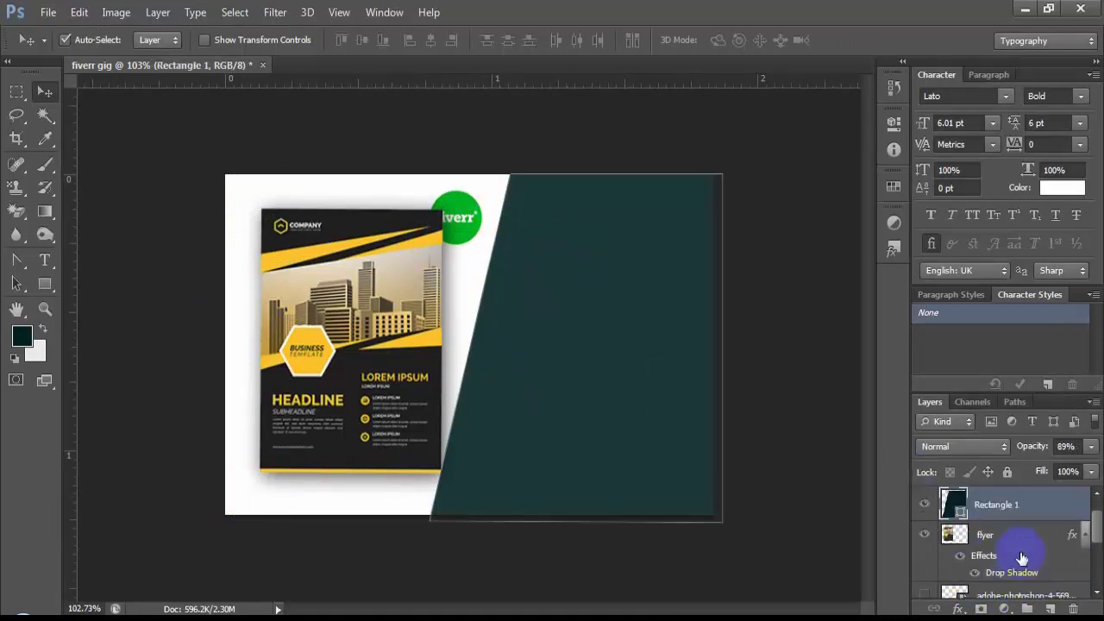
scroll(1023, 560, "down", 3)
scroll(1010, 569, "down", 1)
left_click_drag(1003, 568, 1003, 527)
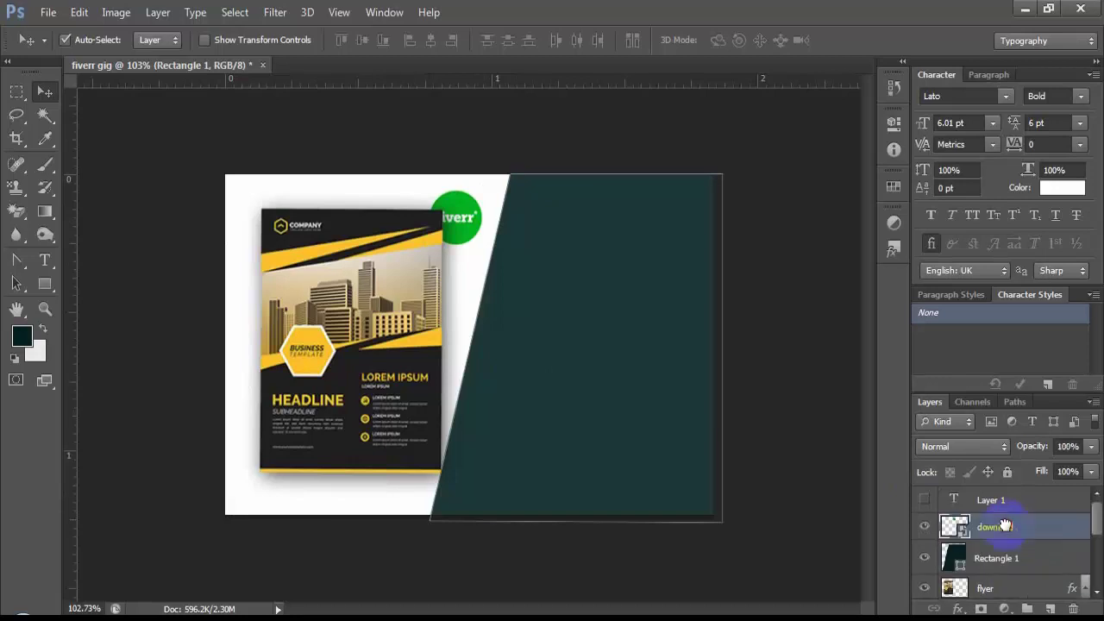
left_click_drag(480, 217, 673, 212)
Rasterize the logo layer and magic-wand select its four white corners.
right_click(1049, 531)
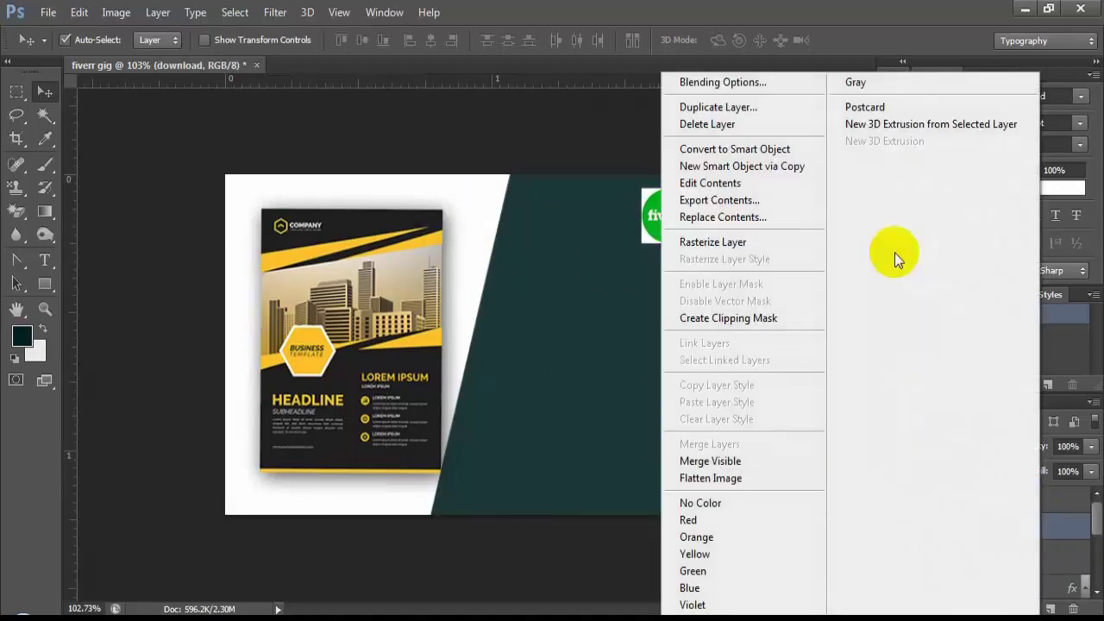
left_click(716, 242)
left_click(46, 119)
left_click(672, 208)
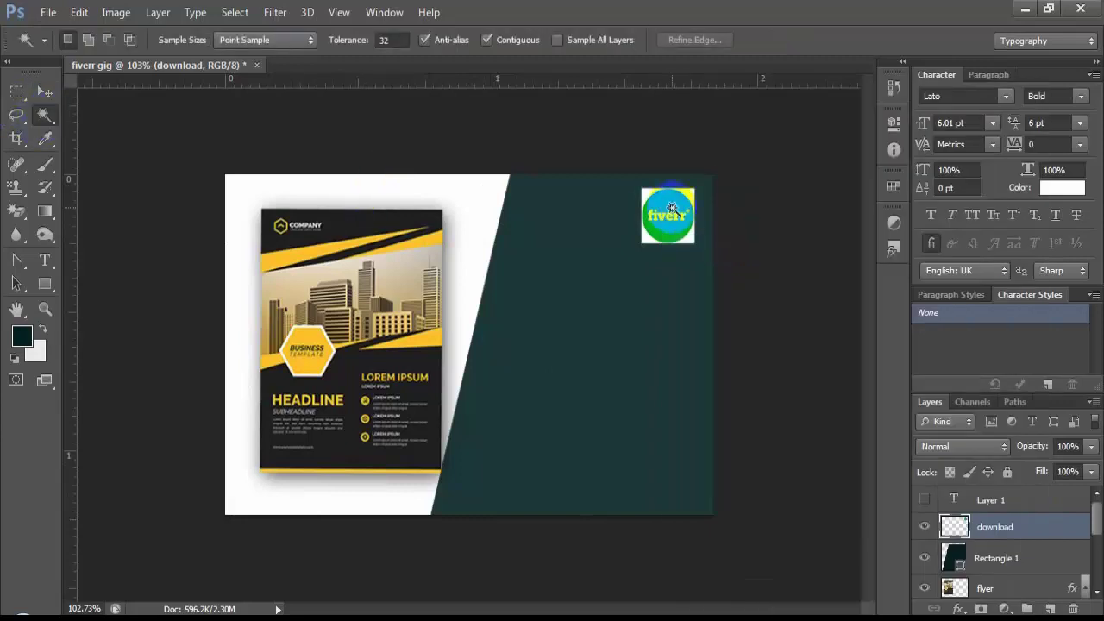
left_click(691, 192)
left_click(682, 234)
left_click(691, 241)
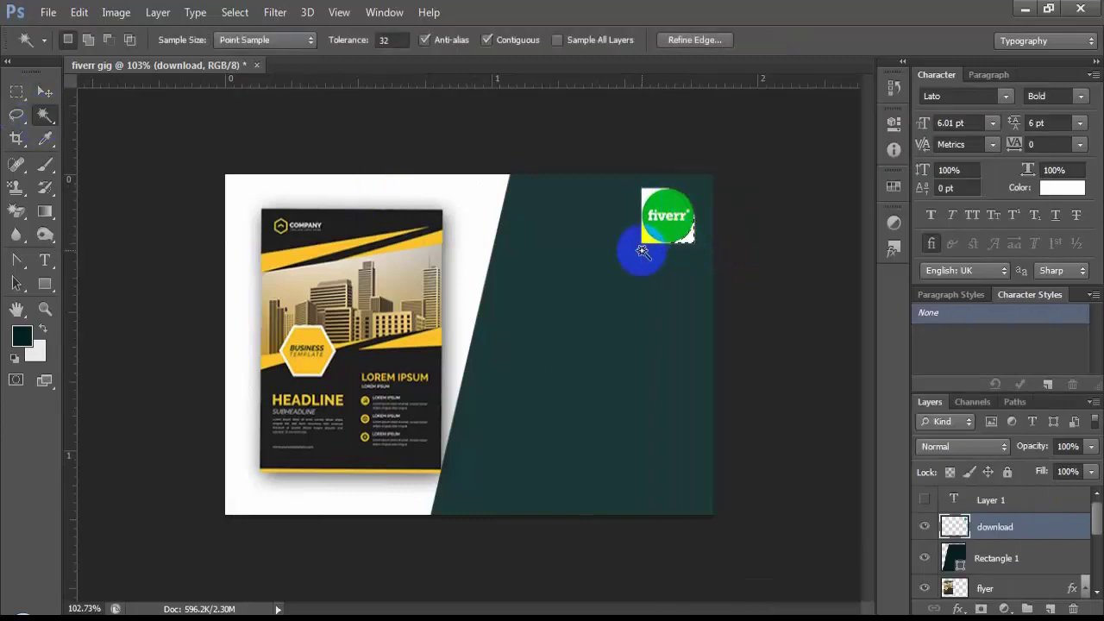
left_click(655, 188)
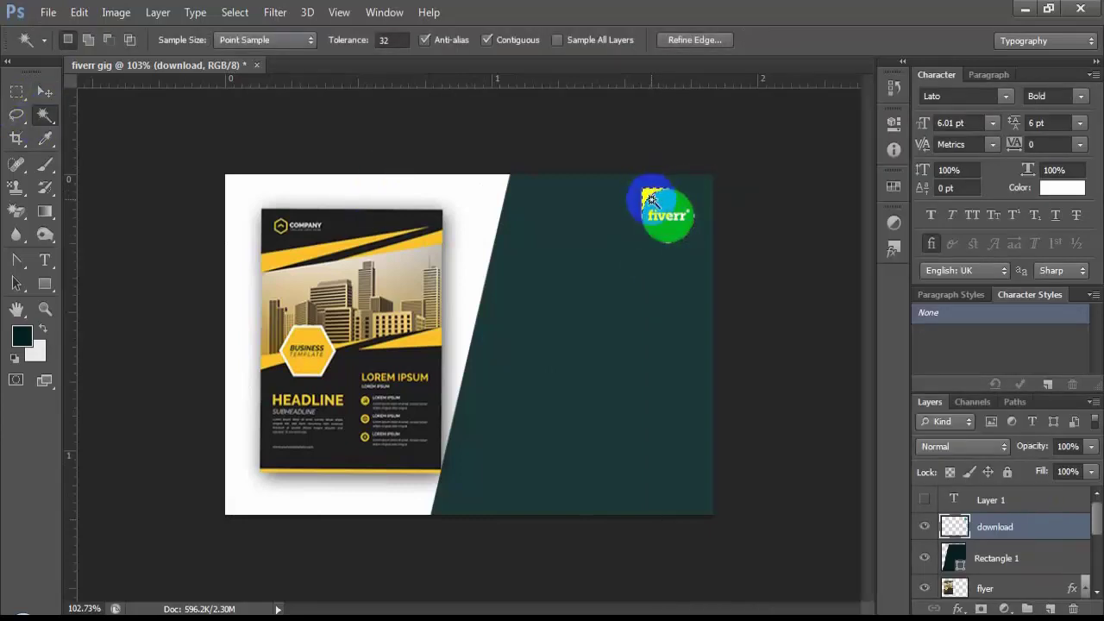
Soften the logo's jagged edges with the Blur tool.
scroll(751, 288, "up", 2)
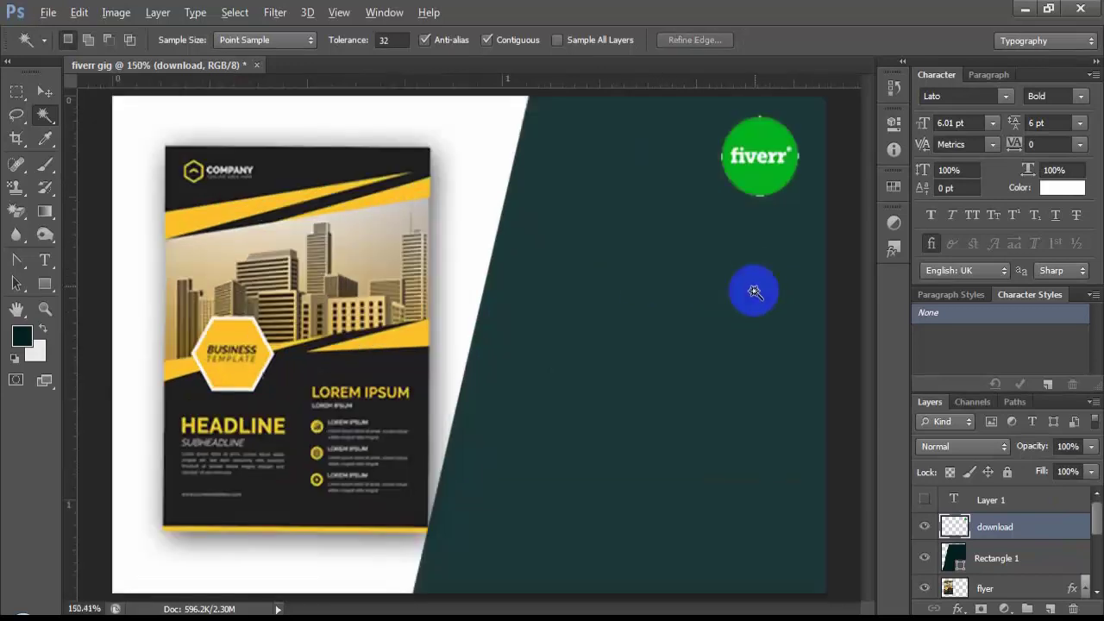
scroll(814, 288, "up", 2)
scroll(826, 279, "up", 2)
scroll(819, 298, "up", 1)
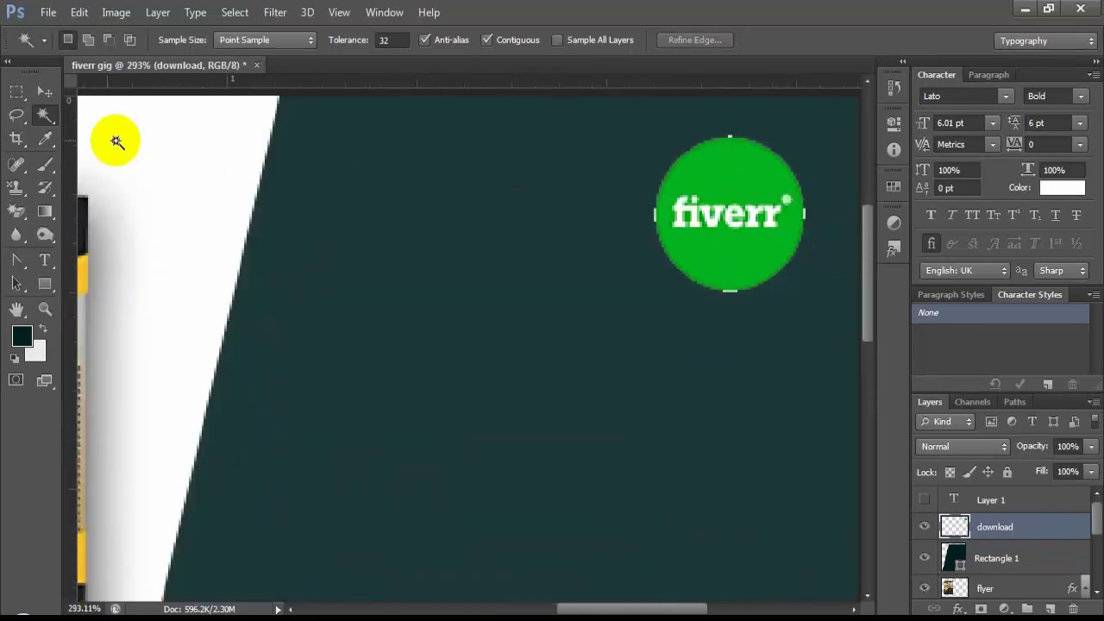
left_click(19, 123)
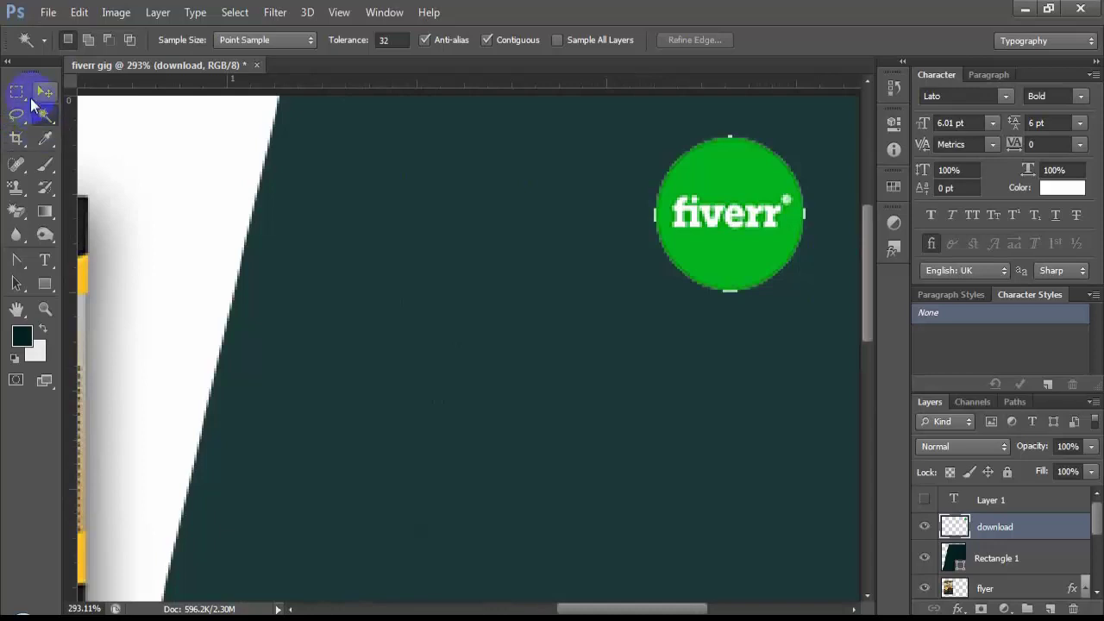
left_click(18, 237)
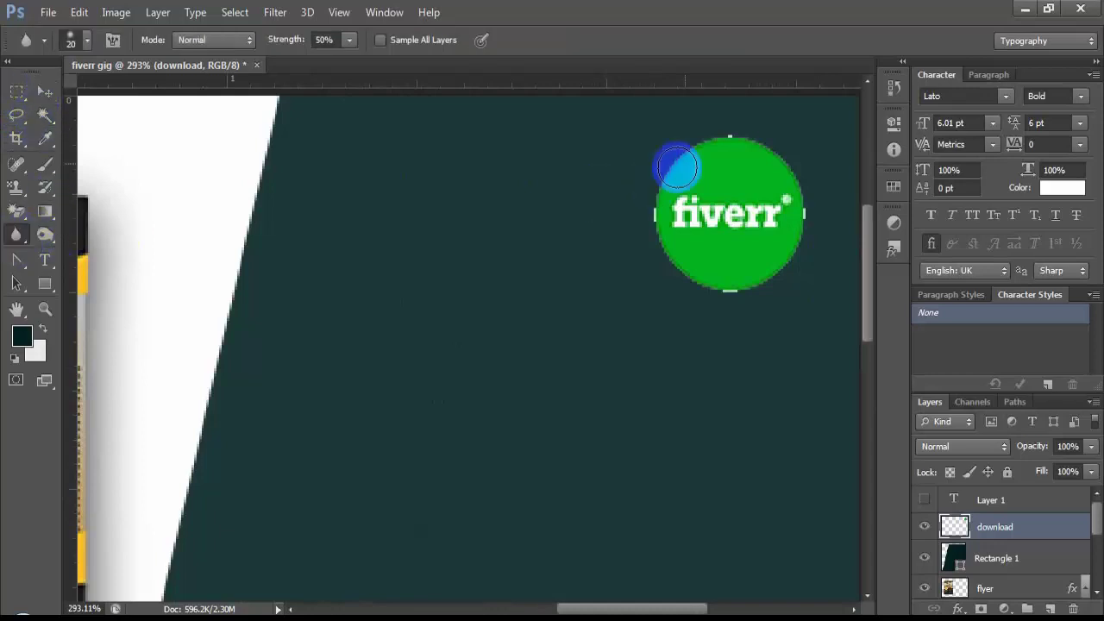
mouse_move(673, 168)
left_mouse_down()
mouse_move(677, 287)
mouse_move(801, 190)
left_mouse_up()
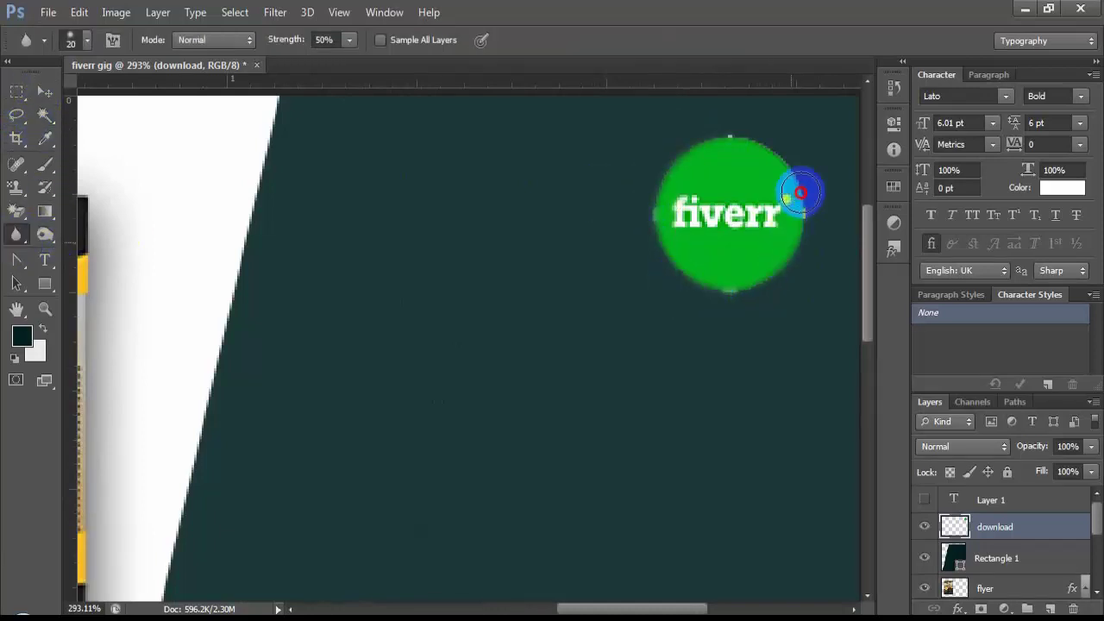
scroll(626, 305, "down", 2)
scroll(627, 360, "down", 2)
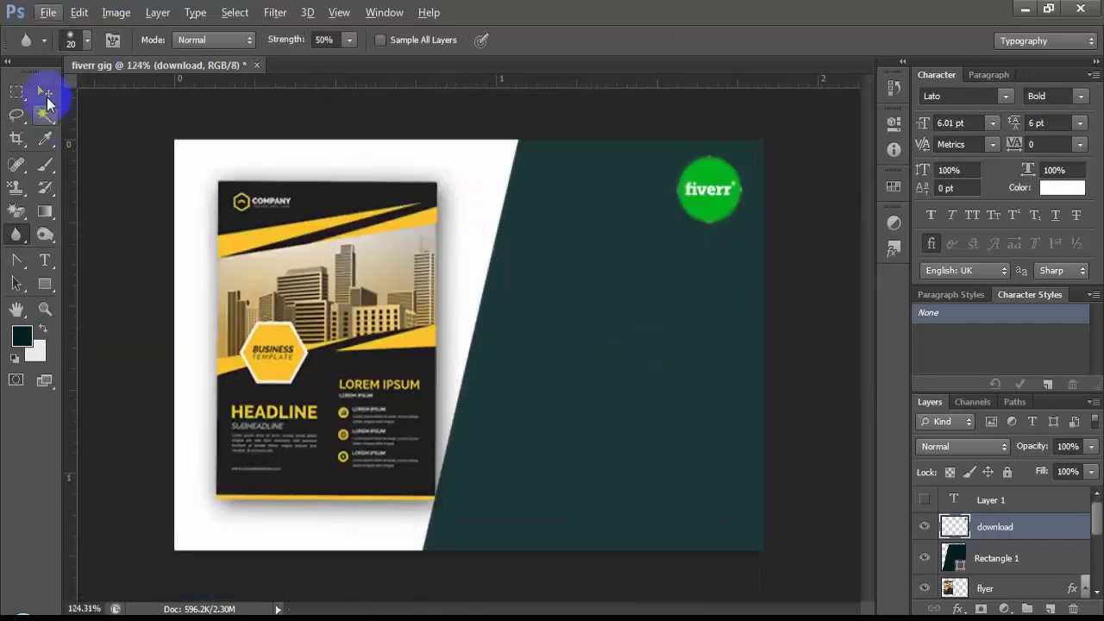
Scale the fiverr logo down with Free Transform and apply it.
left_click(45, 92)
key("ctrl+t")
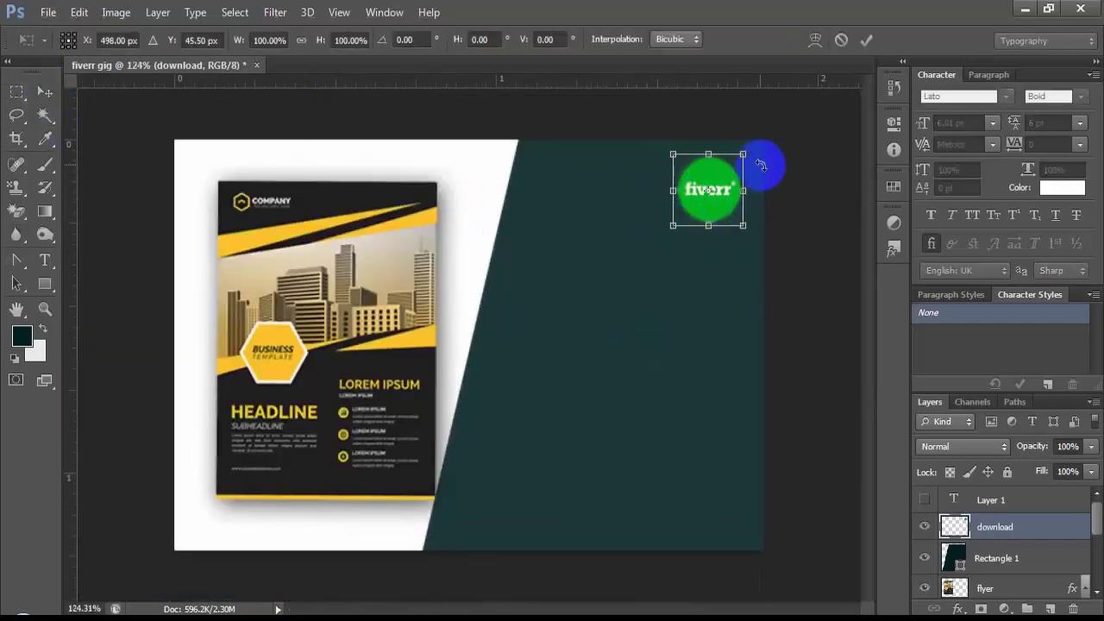
left_click_drag(743, 155, 730, 182)
key("Return")
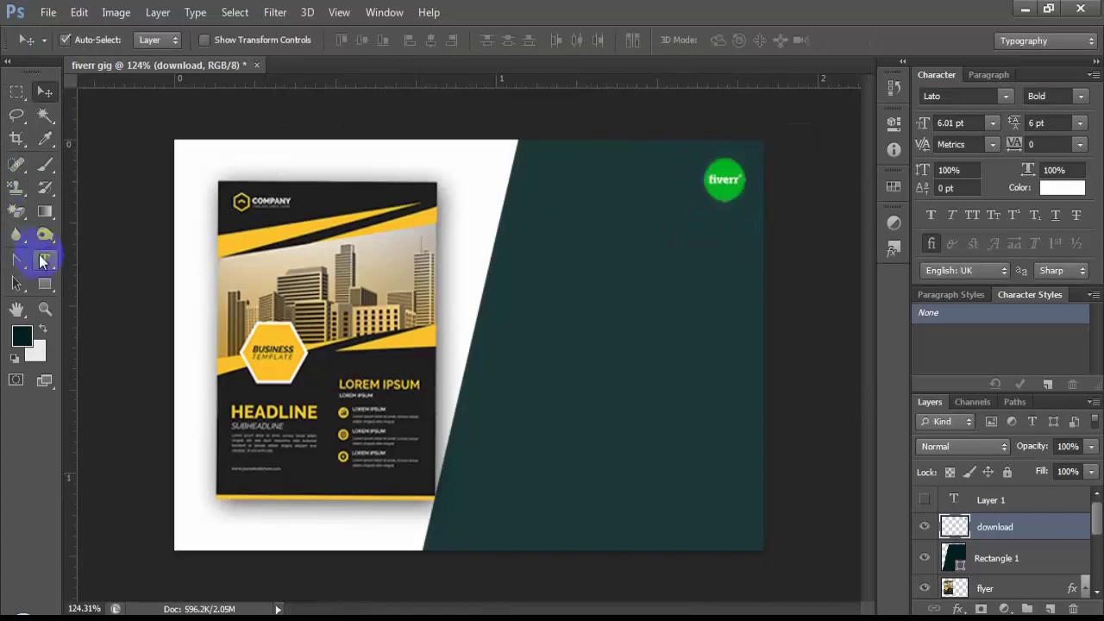
Select the Exclusively On text and move it to the right.
left_click(43, 260)
left_click(539, 181)
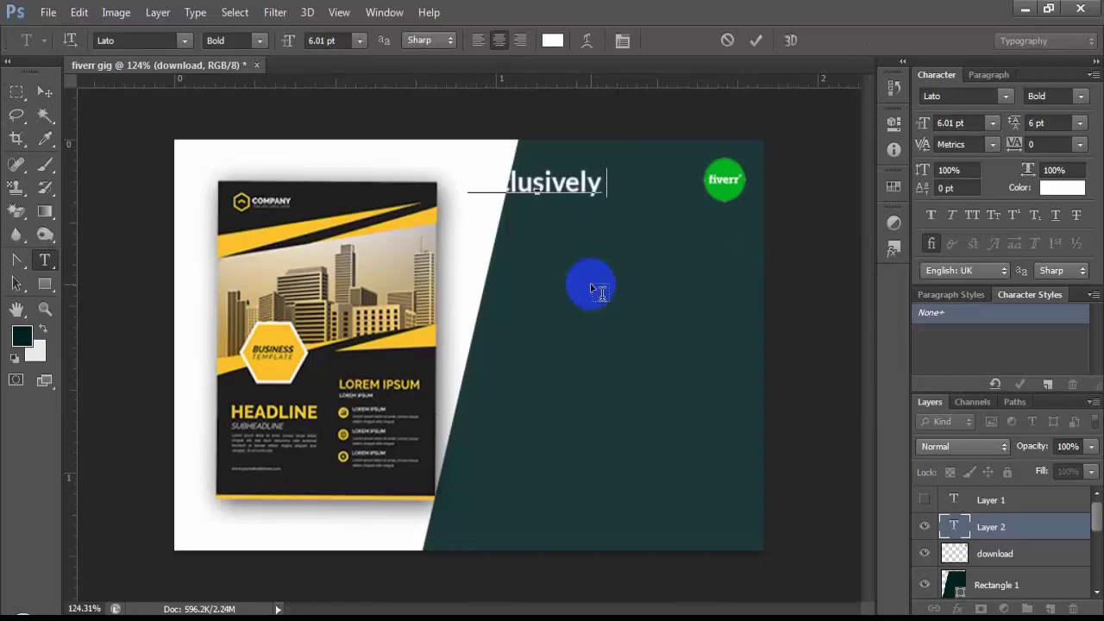
key("ctrl+a")
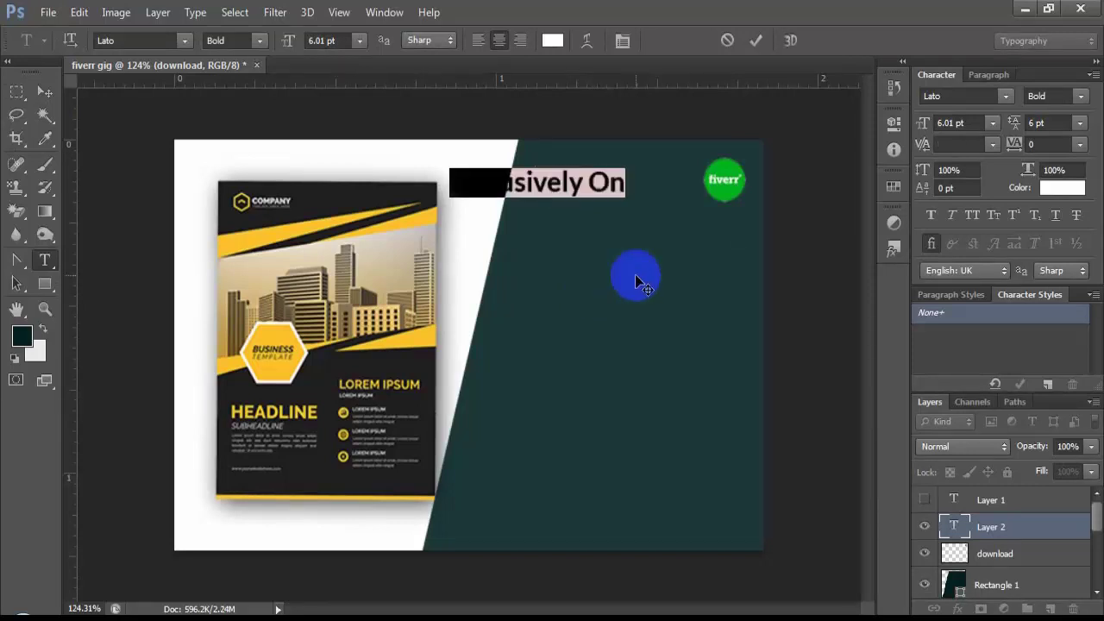
left_click_drag(634, 275, 704, 278)
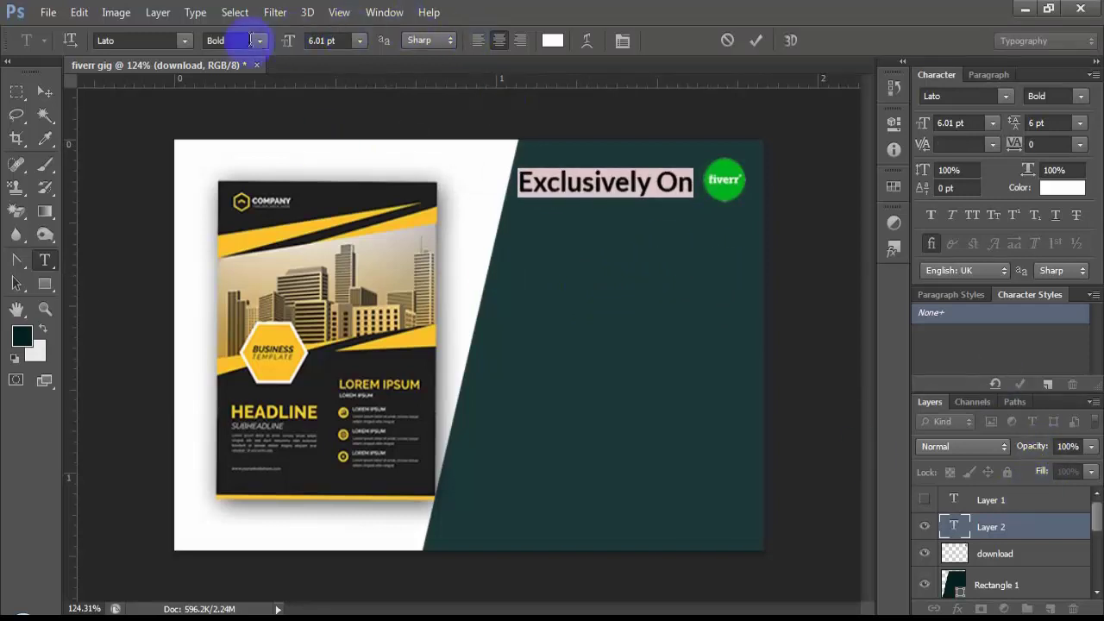
Set the Exclusively On text's font to Open Sans.
left_click(153, 53)
key("Down")
key("Down")
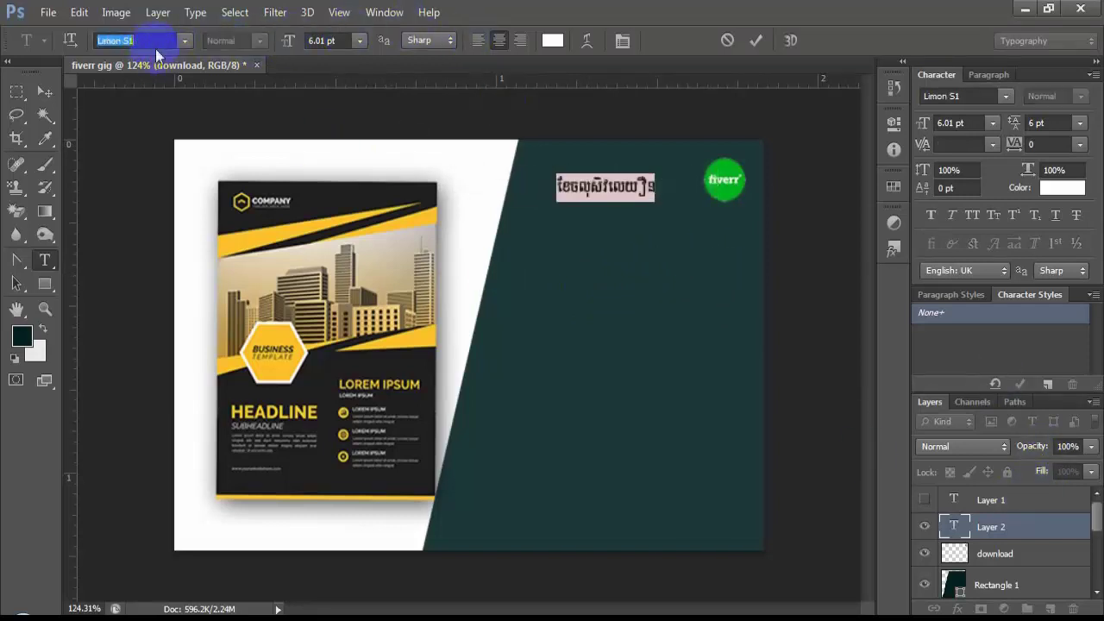
key("Down")
key("Down")
key("Down")
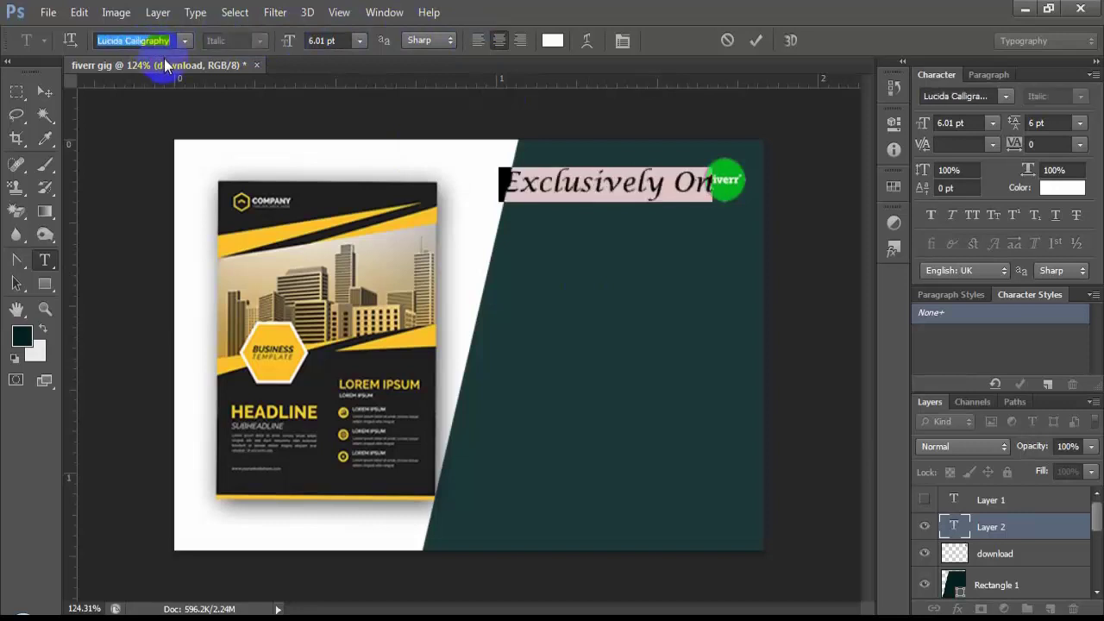
key("Down")
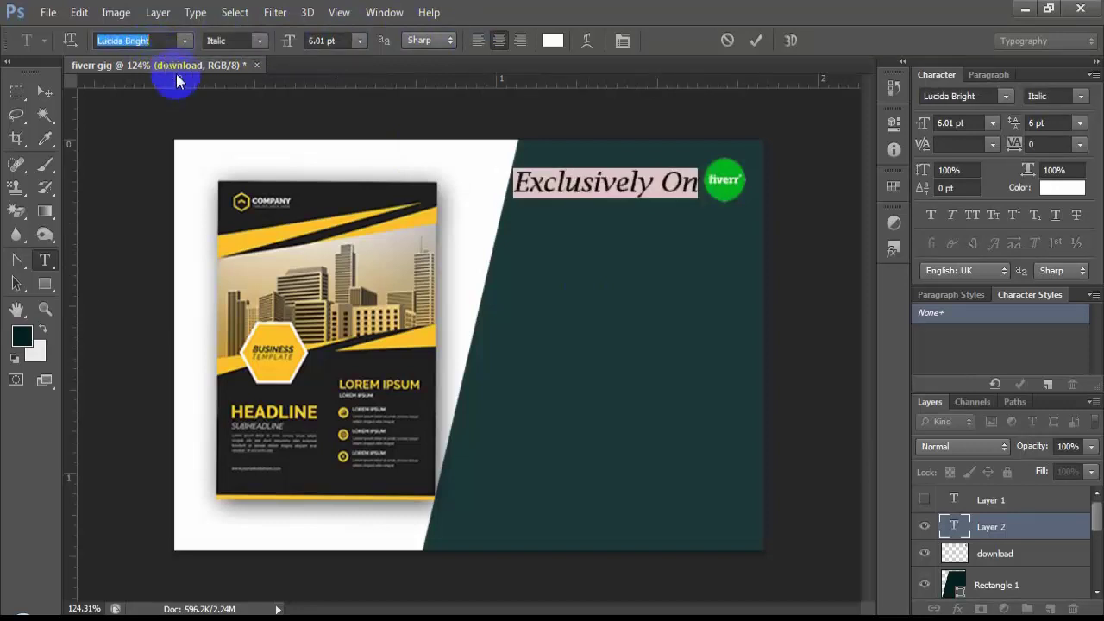
type("Open Sans")
key("Return")
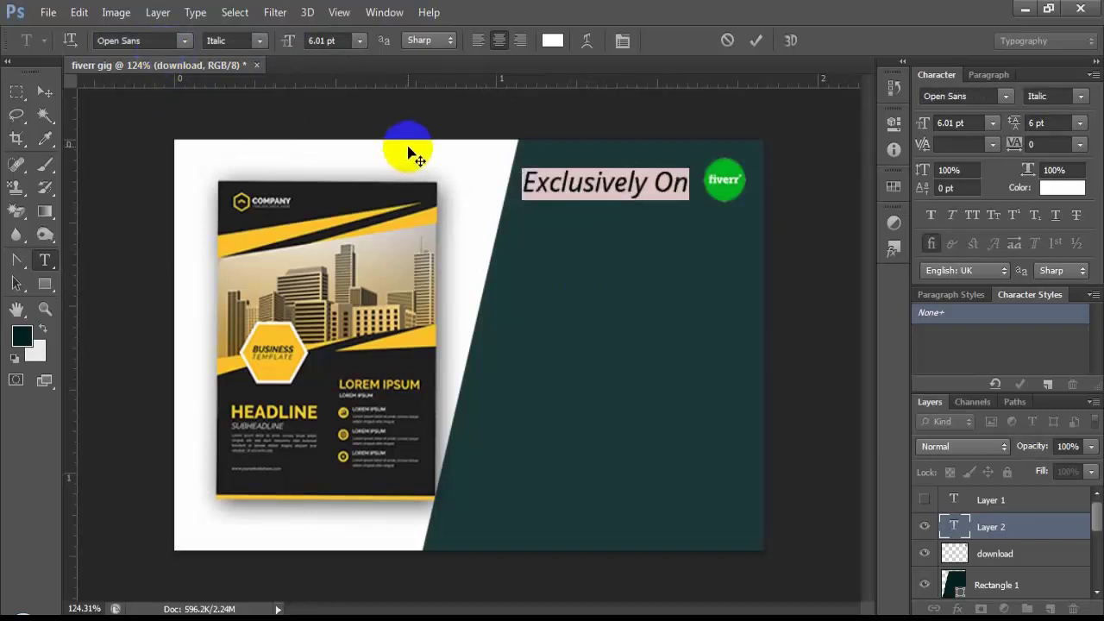
Shrink the Exclusively On line to 4.01 pt and place it against the fiverr logo.
double_click(672, 201)
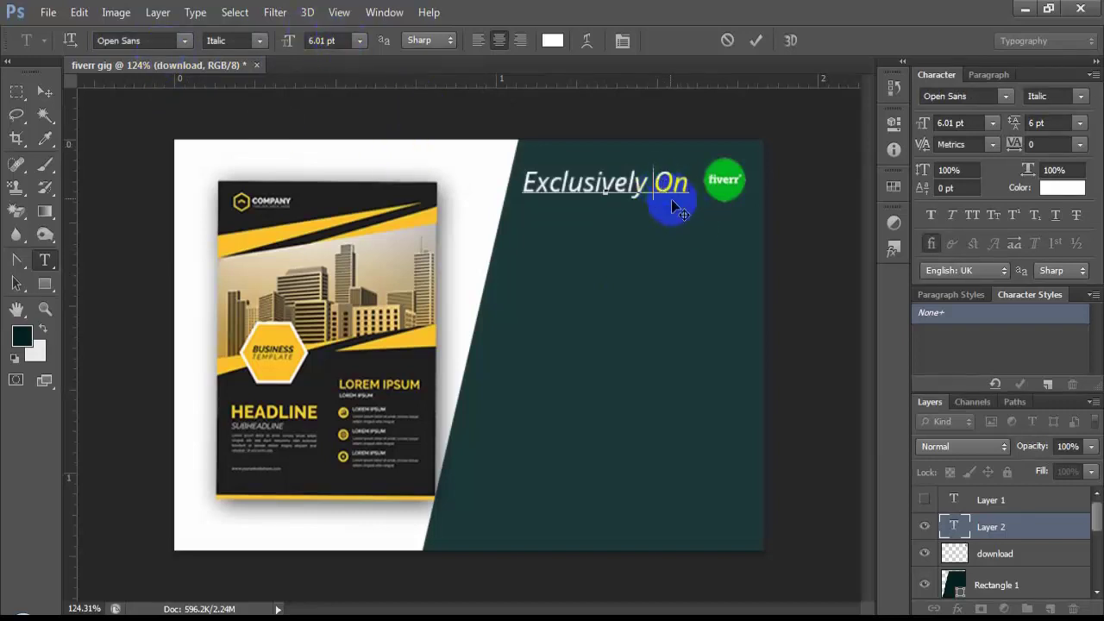
left_click_drag(684, 188, 507, 185)
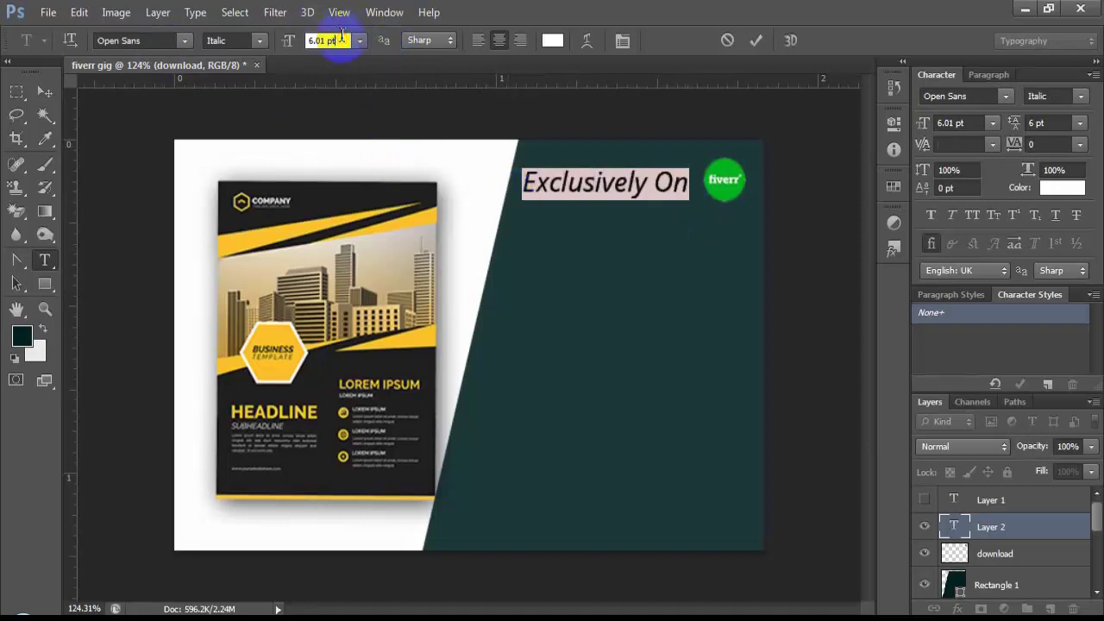
key("Down")
key("Down")
left_click_drag(635, 246, 703, 252)
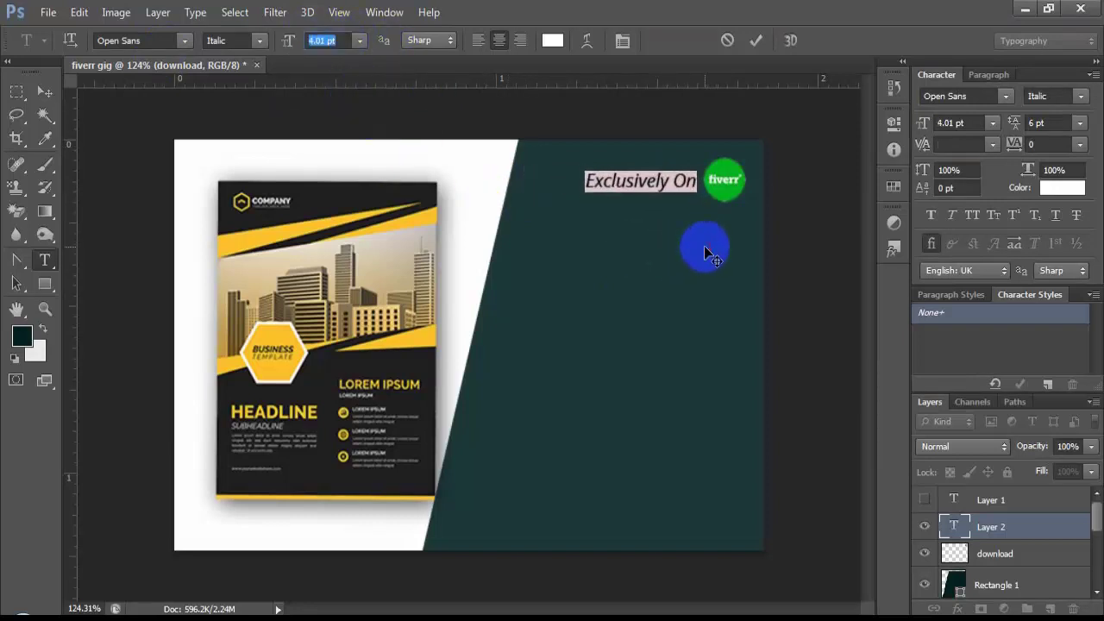
left_click(338, 88)
Make the Exclusively On tagline Bold and commit the text.
left_click(255, 43)
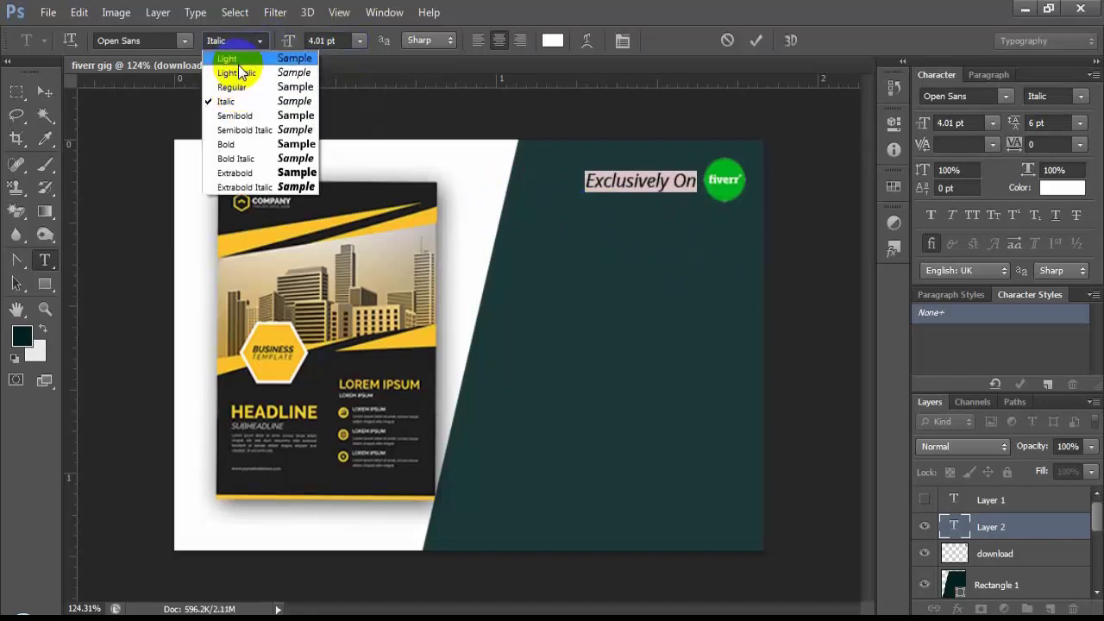
left_click(227, 99)
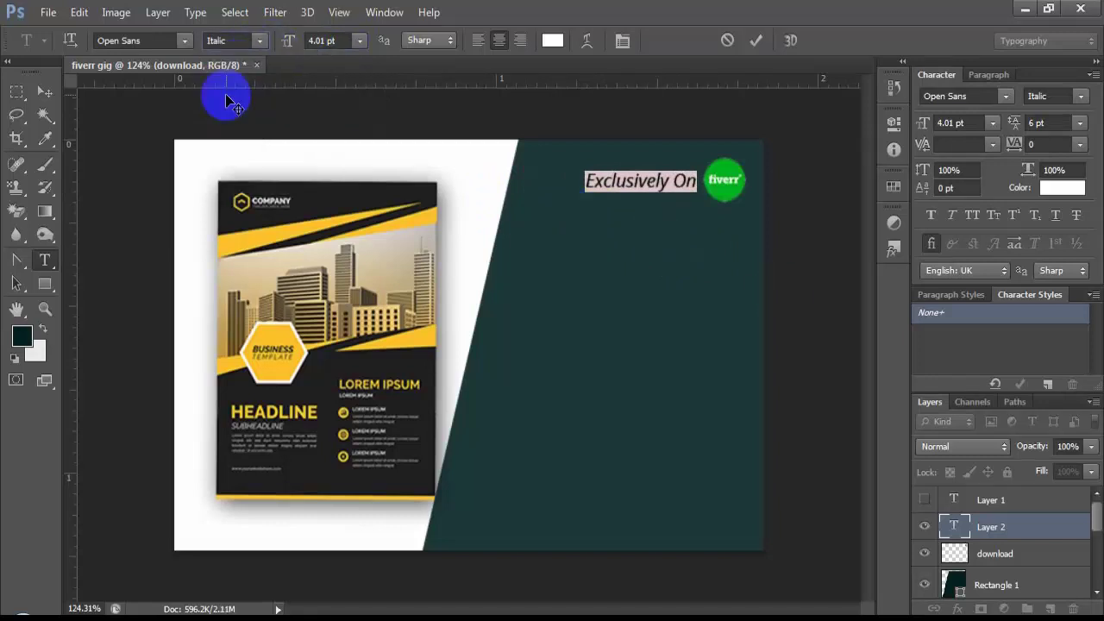
left_click(251, 40)
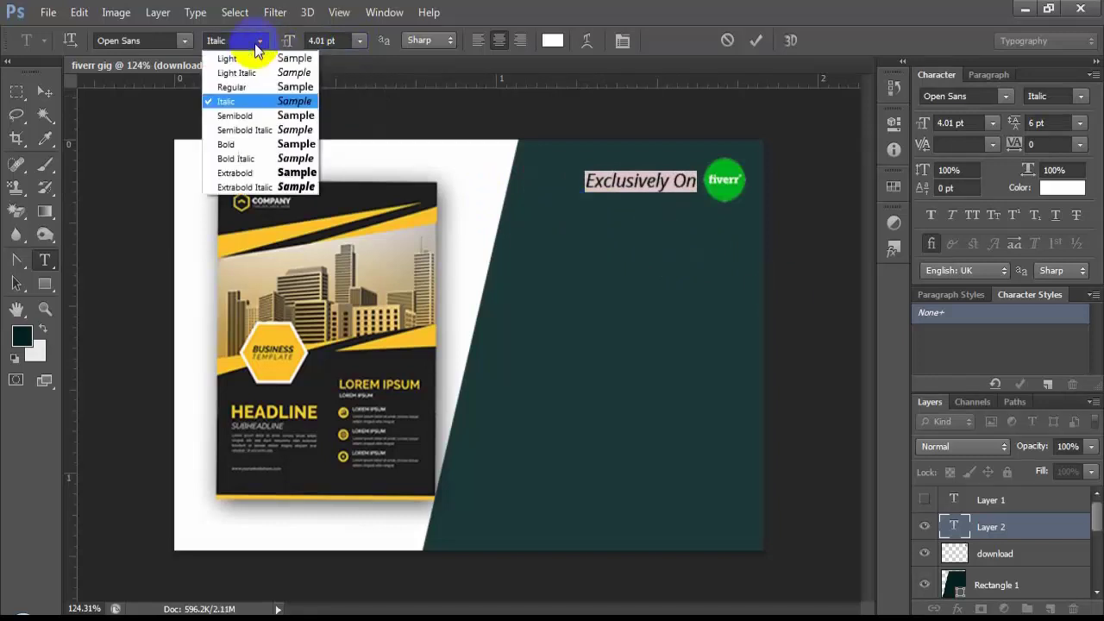
left_click(246, 144)
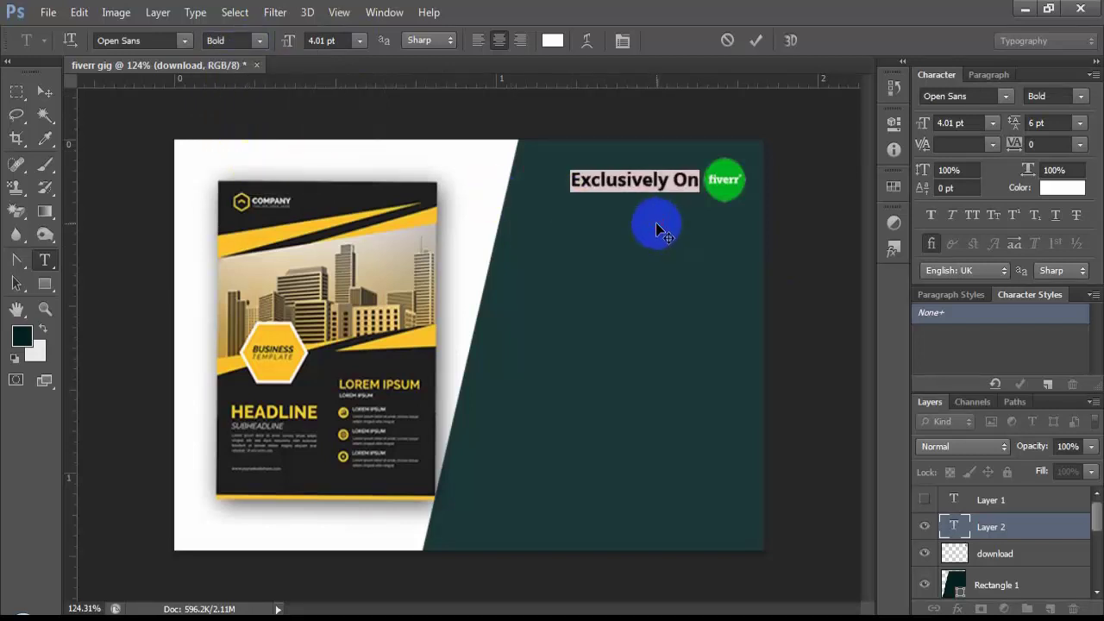
left_click(1014, 506)
scroll(559, 322, "down", 3)
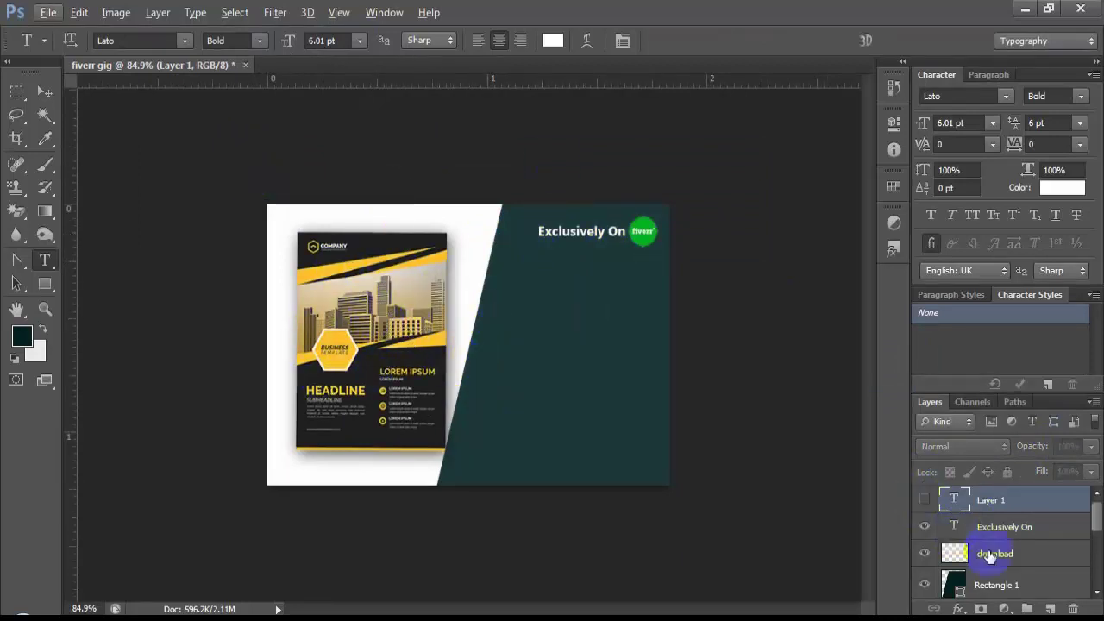
Move the Unique & Beautiful text layer above Rectangle 1.
scroll(992, 556, "down", 1)
scroll(991, 559, "down", 2)
scroll(984, 565, "up", 3)
scroll(1027, 539, "down", 3)
scroll(991, 561, "down", 3)
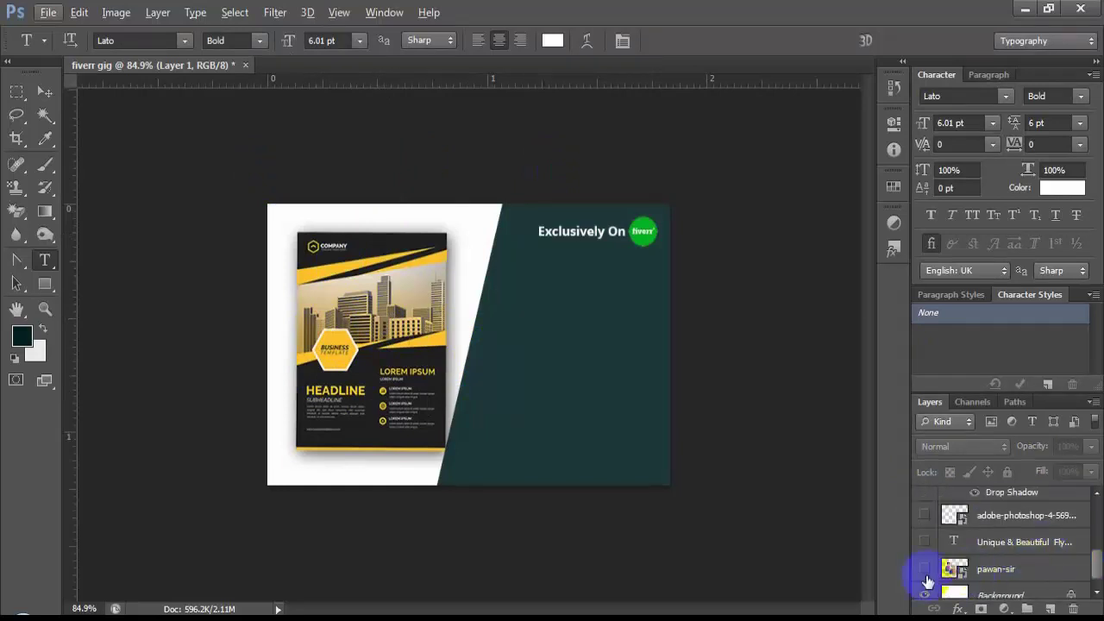
left_click(992, 543)
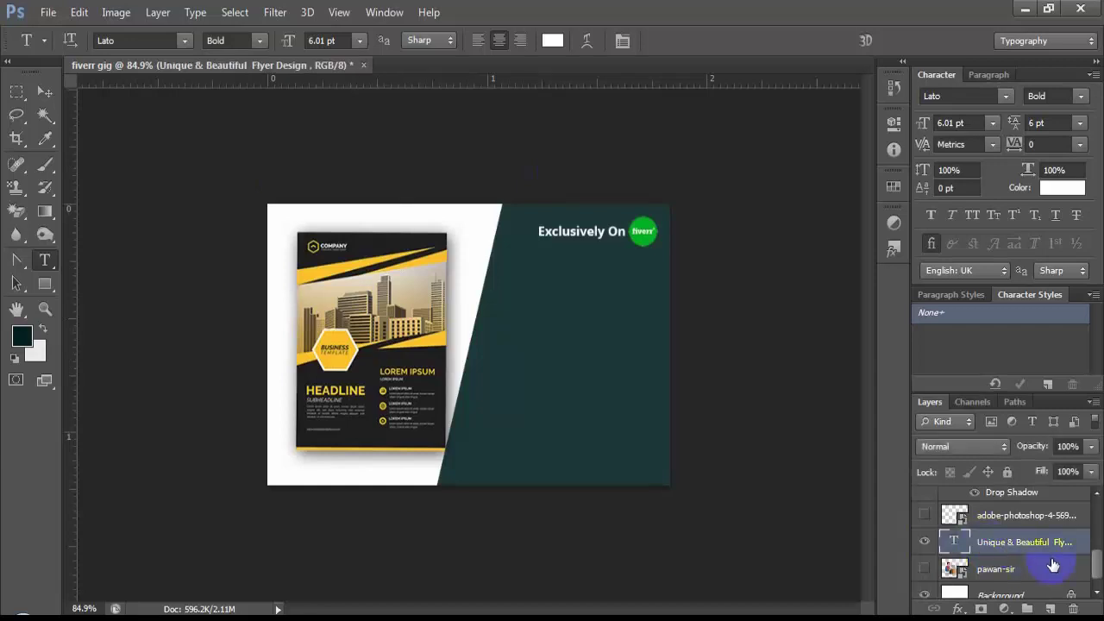
scroll(1060, 569, "up", 1)
left_click_drag(1024, 576, 1017, 498)
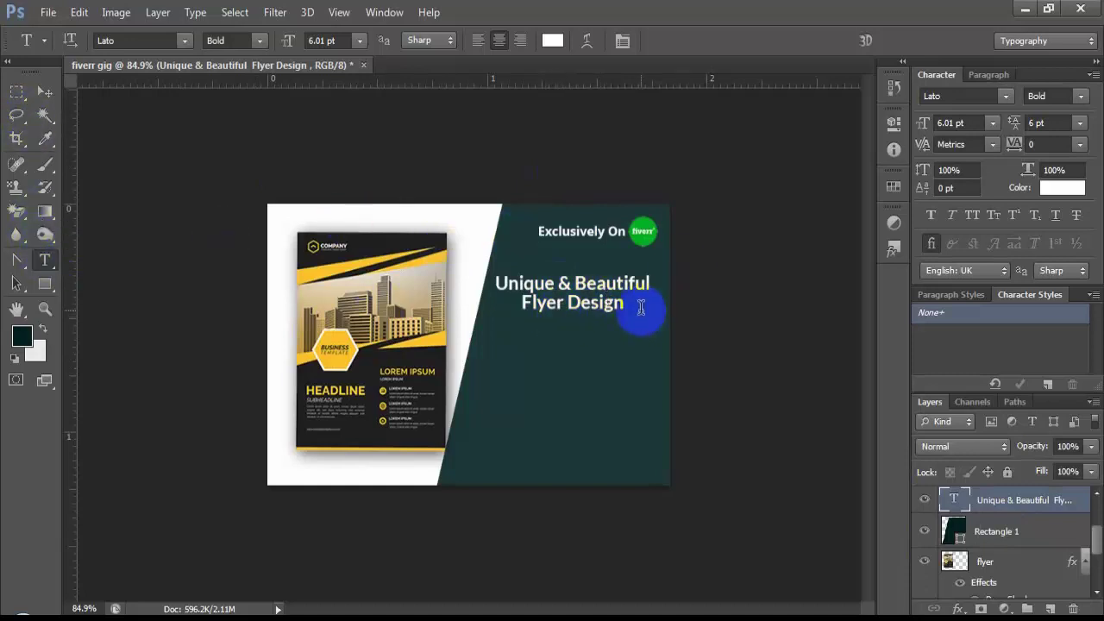
Retype the title text as 'Professional Flyer Design'.
left_click(17, 91)
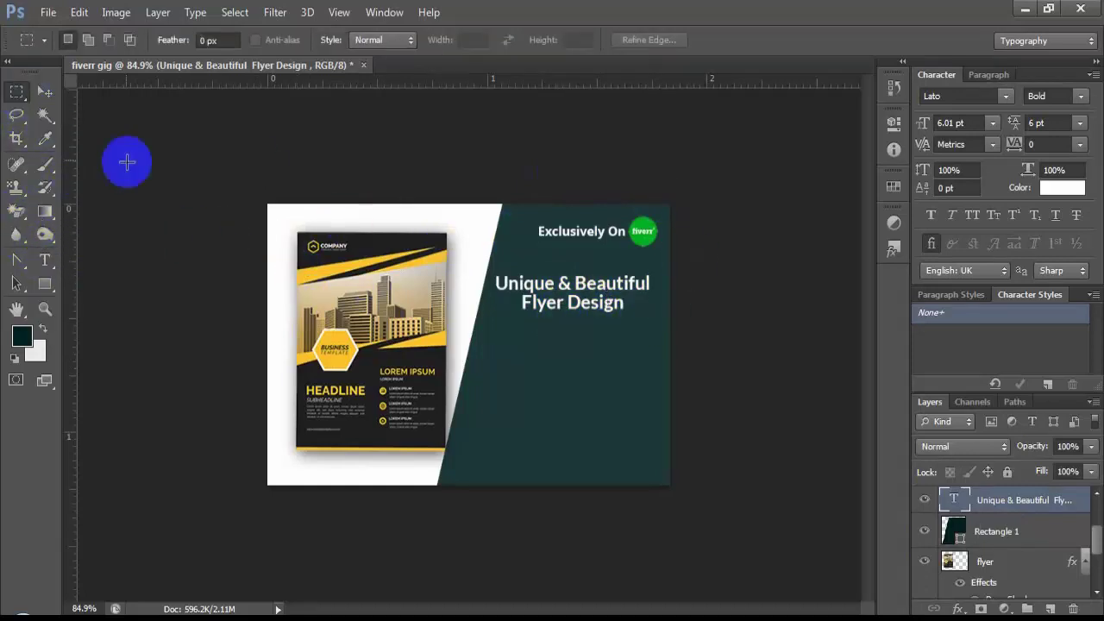
left_click(48, 94)
left_click(45, 260)
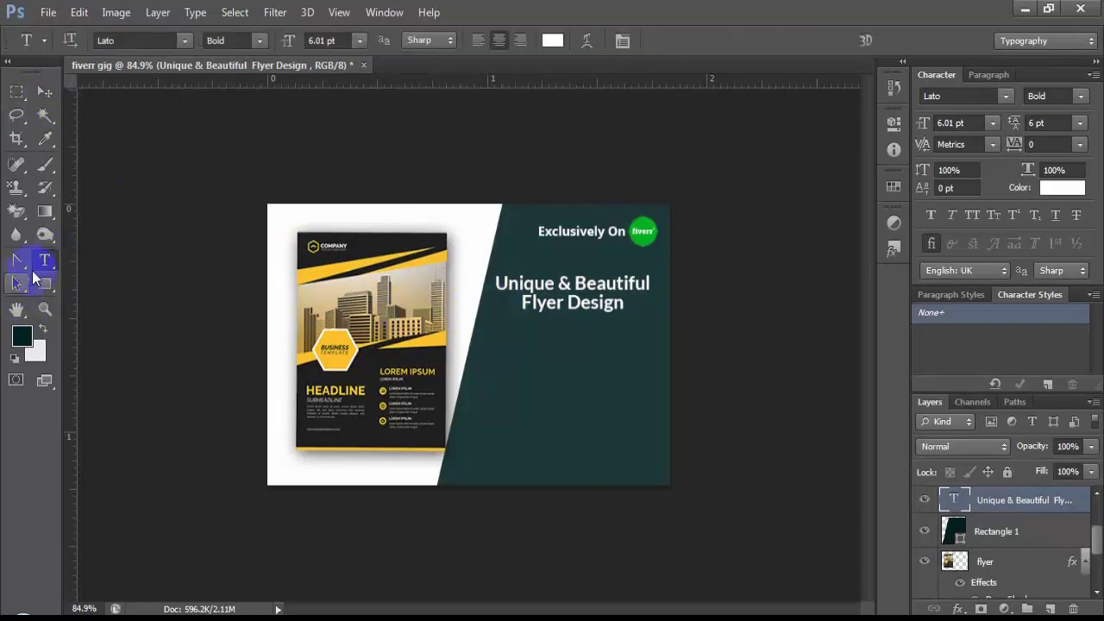
left_click(571, 303)
key("ctrl+a")
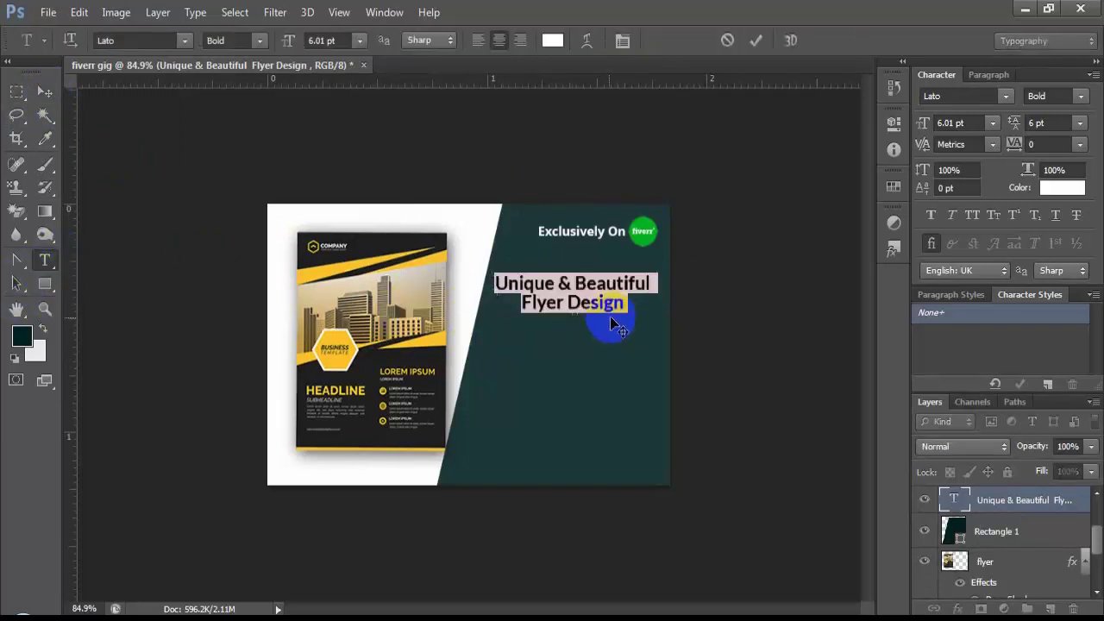
type("Profes")
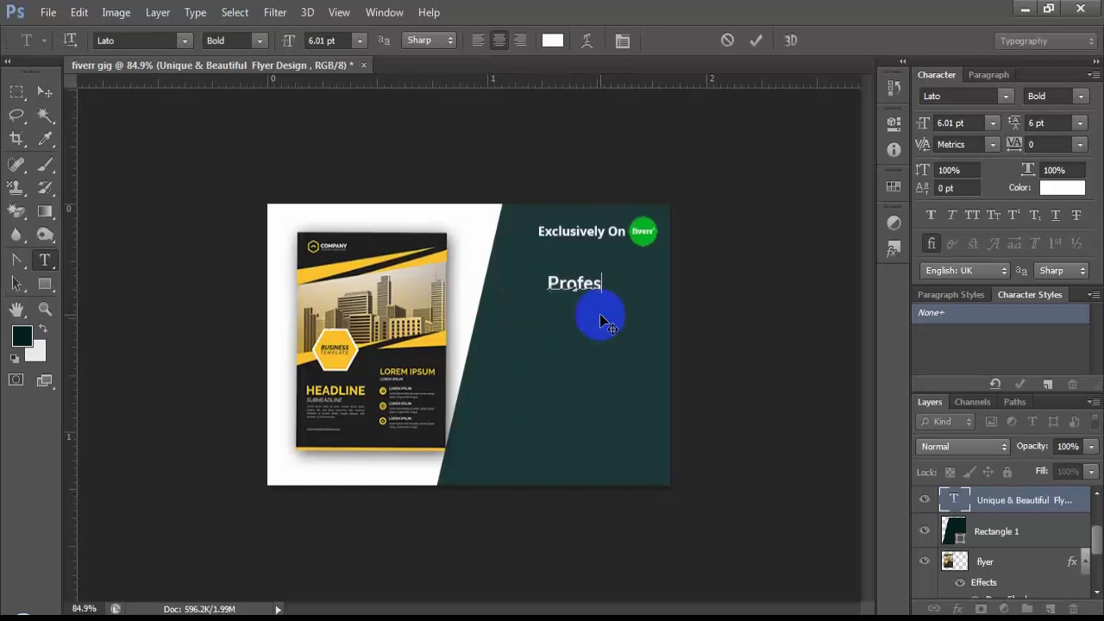
type("sional")
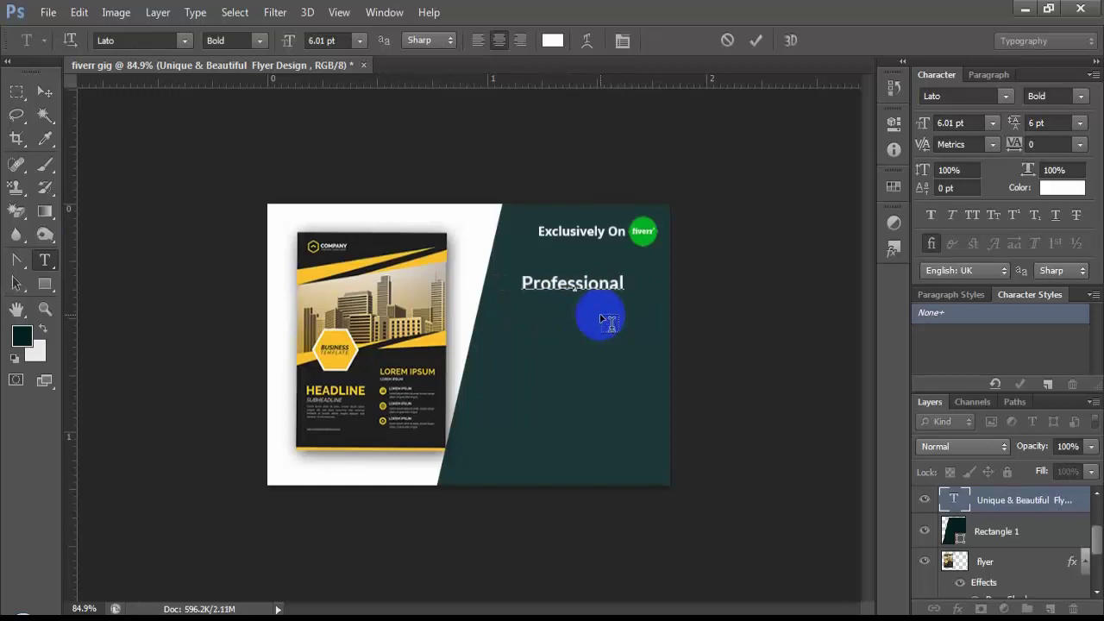
type(" Flyer D")
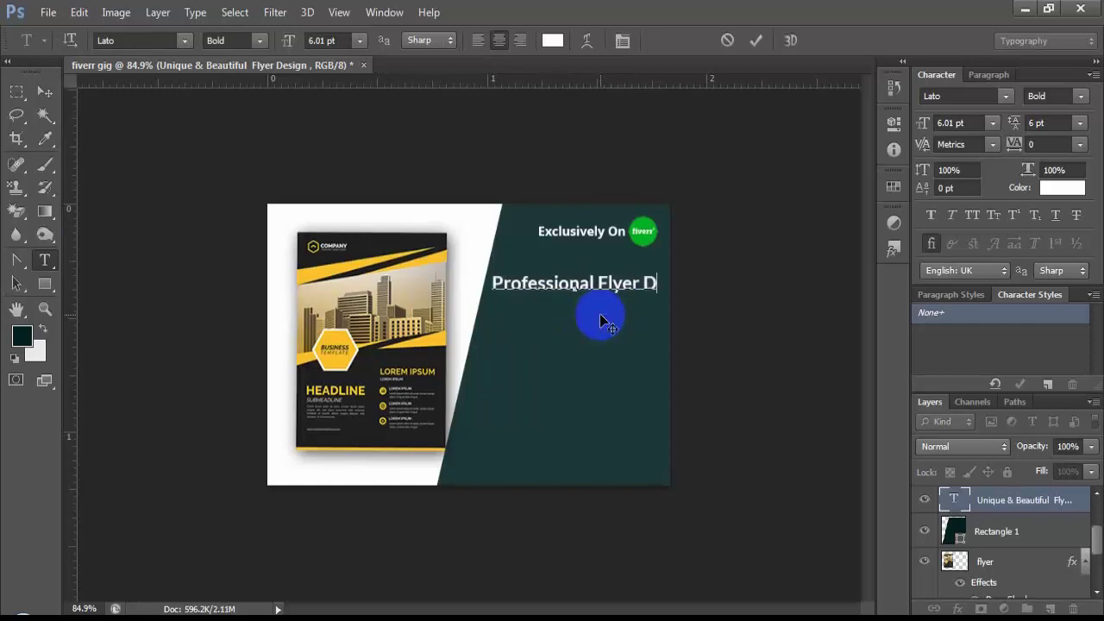
type("esig")
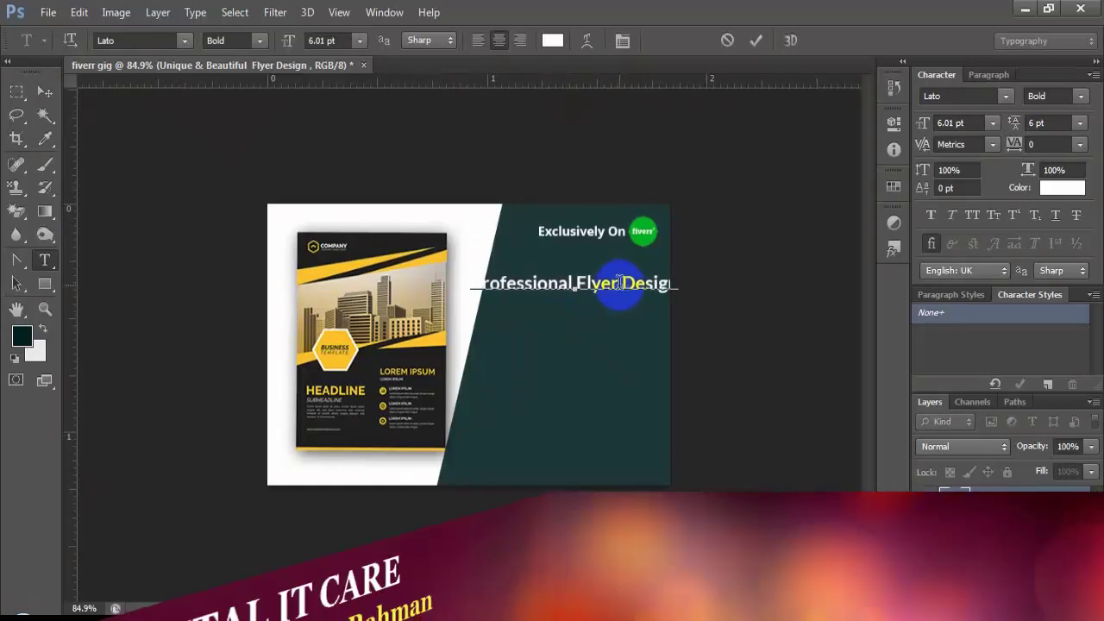
type("n")
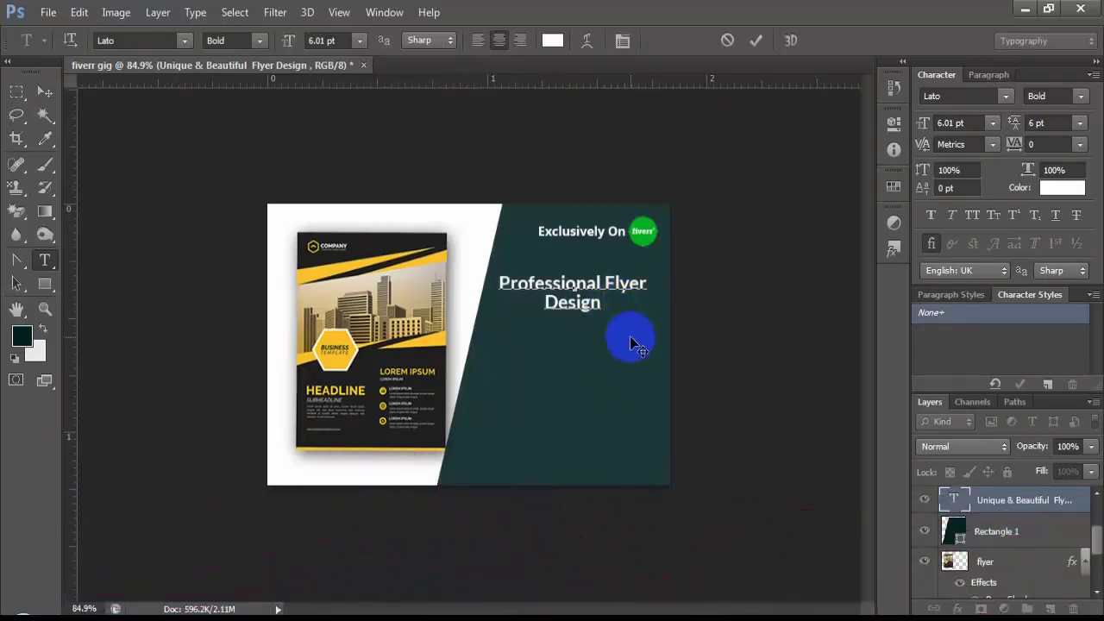
Right-align the title, move it under the fiverr logo, and commit it.
key("ctrl+a")
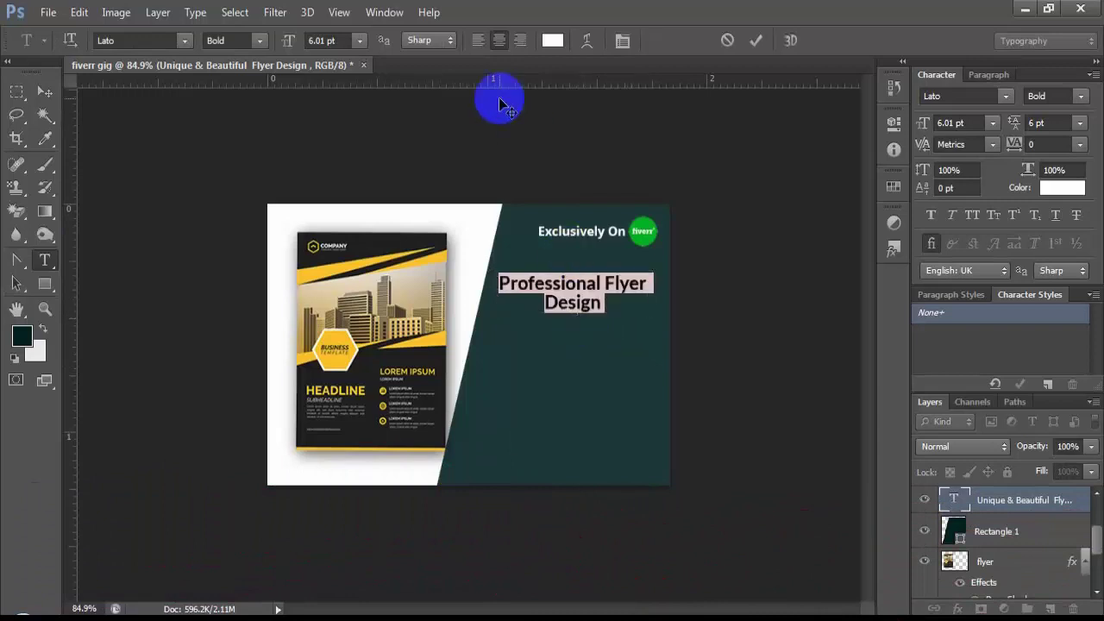
left_click(479, 41)
left_click_drag(598, 403, 554, 374)
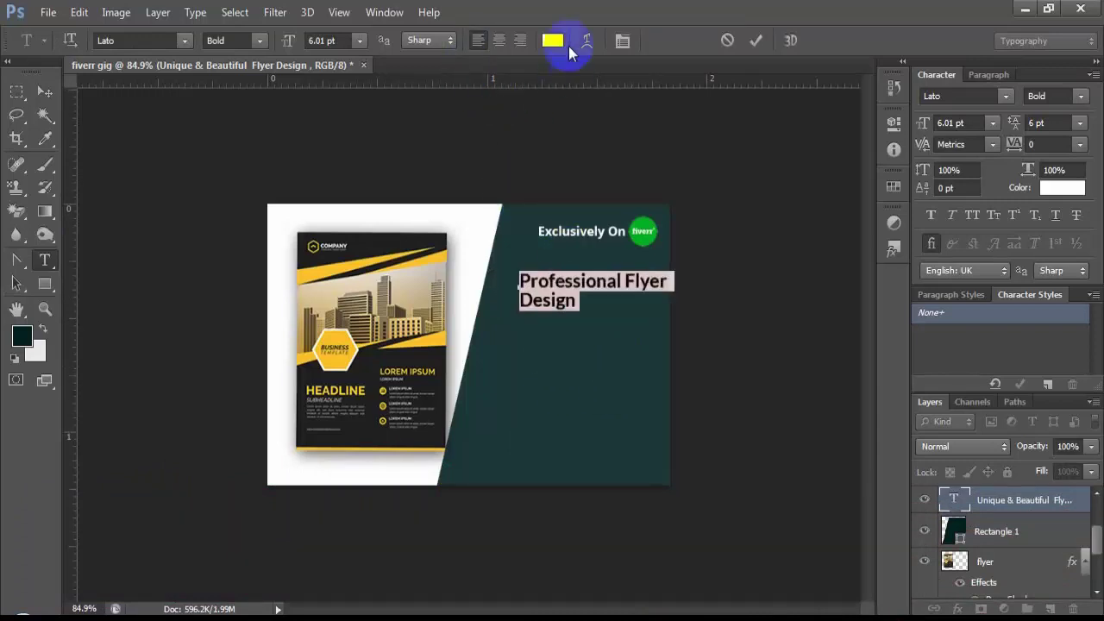
left_click(519, 41)
left_click_drag(611, 301, 753, 311)
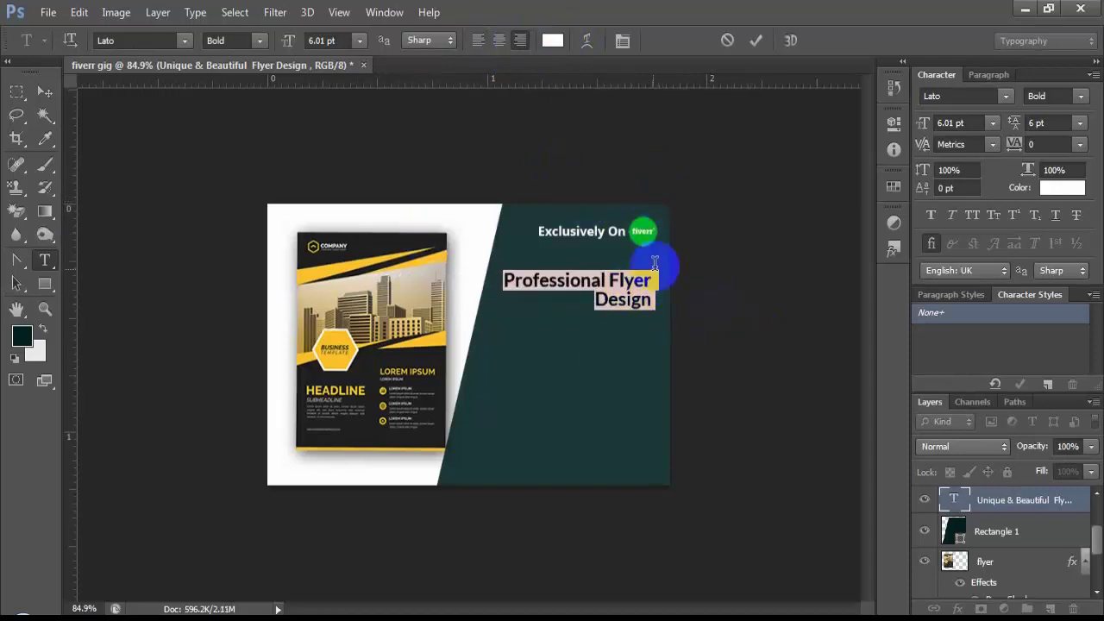
left_click(17, 90)
key("ctrl+plus")
key("ctrl+plus")
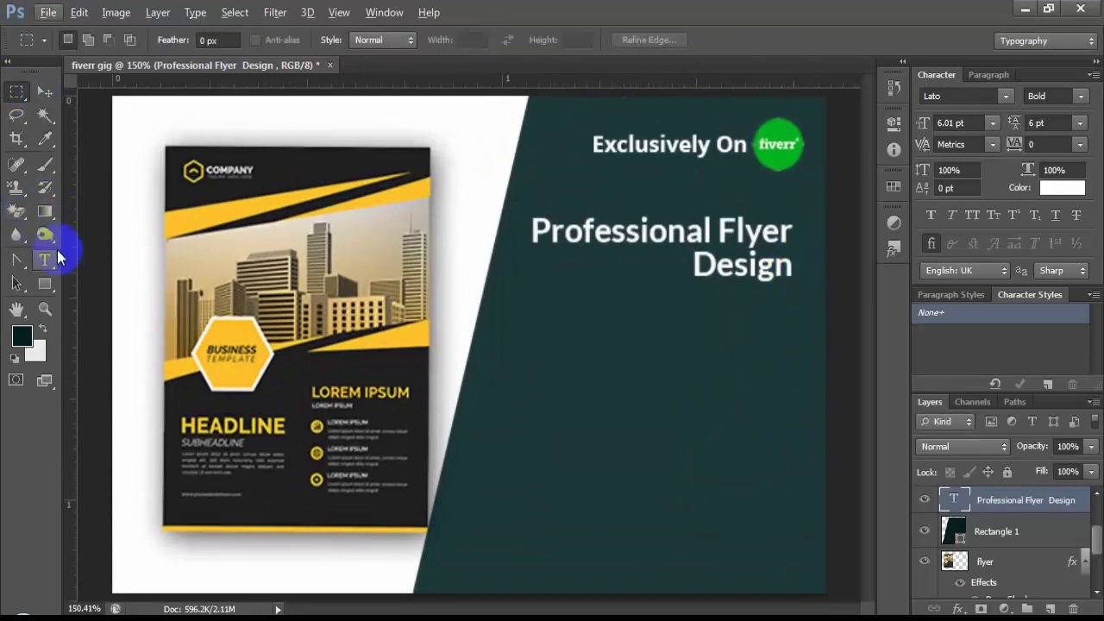
Add a vertical guide near the panel's right edge and snap the title to it.
mouse_move(67, 141)
left_mouse_down()
mouse_move(839, 216)
mouse_move(802, 216)
left_mouse_up()
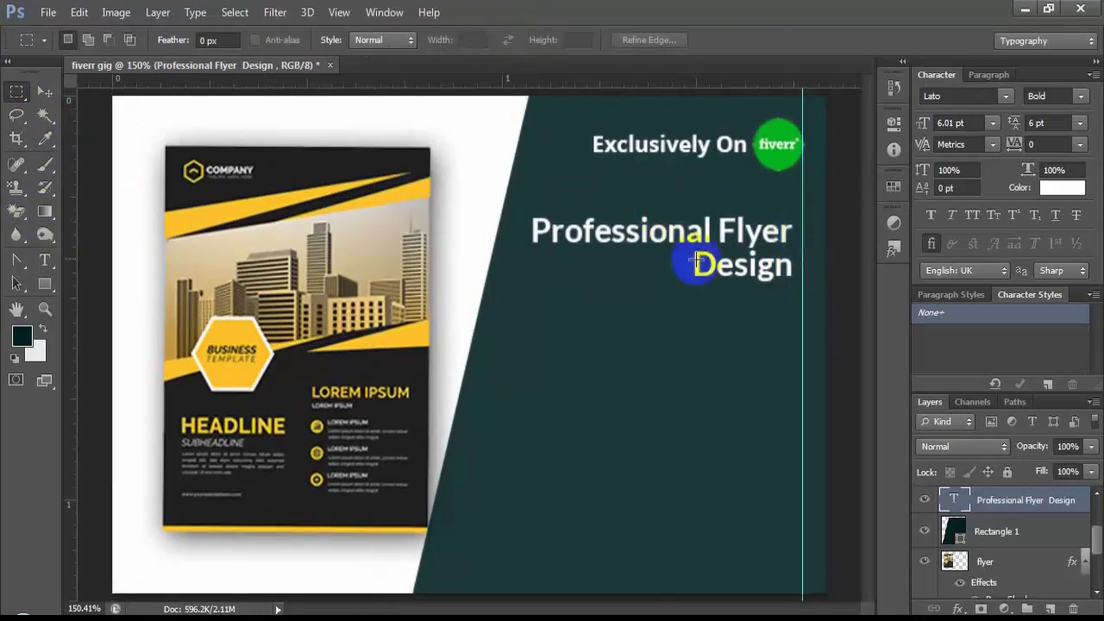
left_click(45, 92)
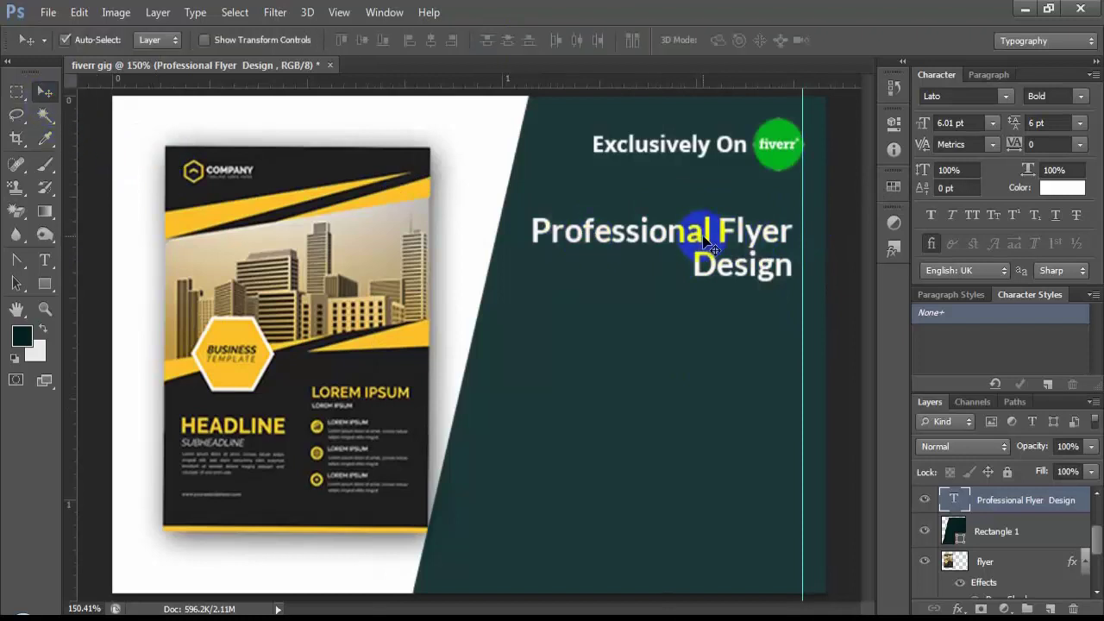
left_click_drag(705, 258, 702, 256)
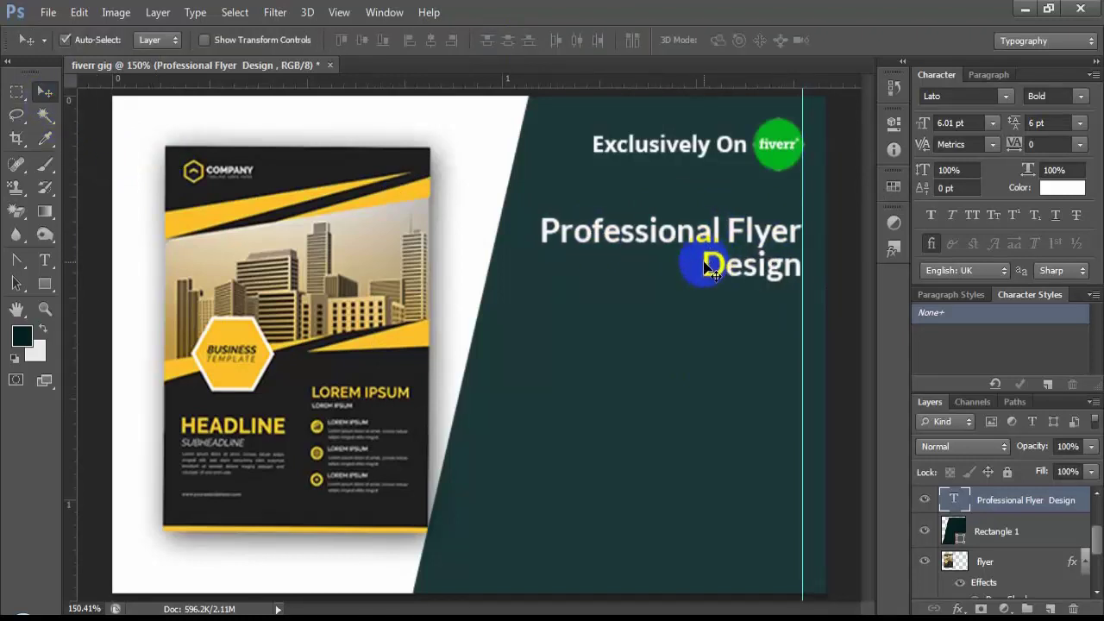
Select the title text and change its font size to 13.01 pt.
scroll(606, 350, "down", 3)
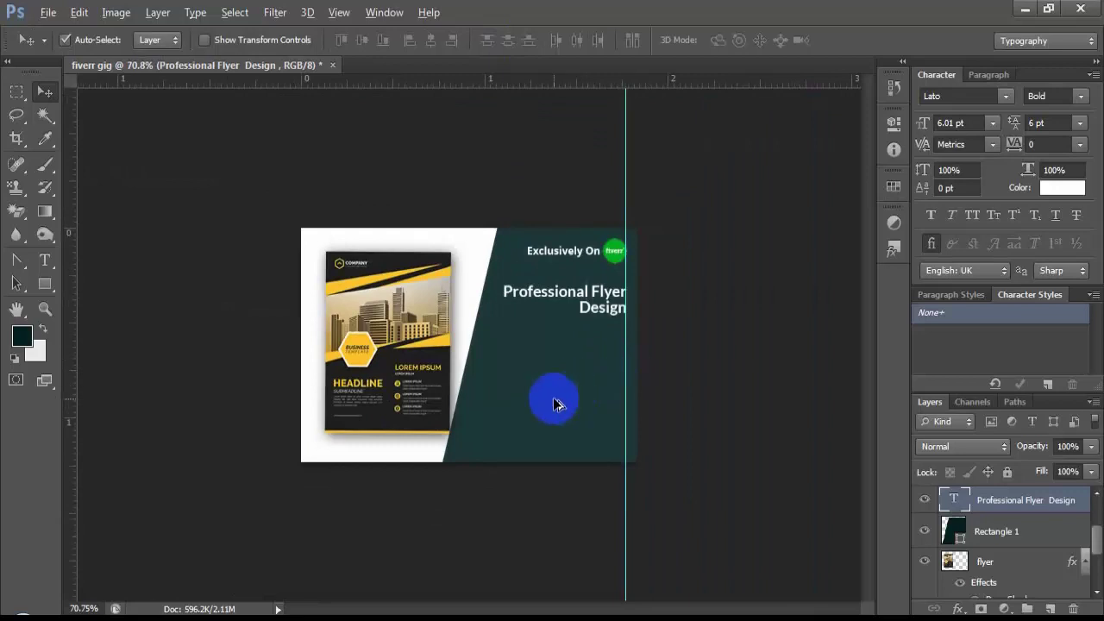
scroll(561, 402, "up", 1)
scroll(569, 393, "up", 2)
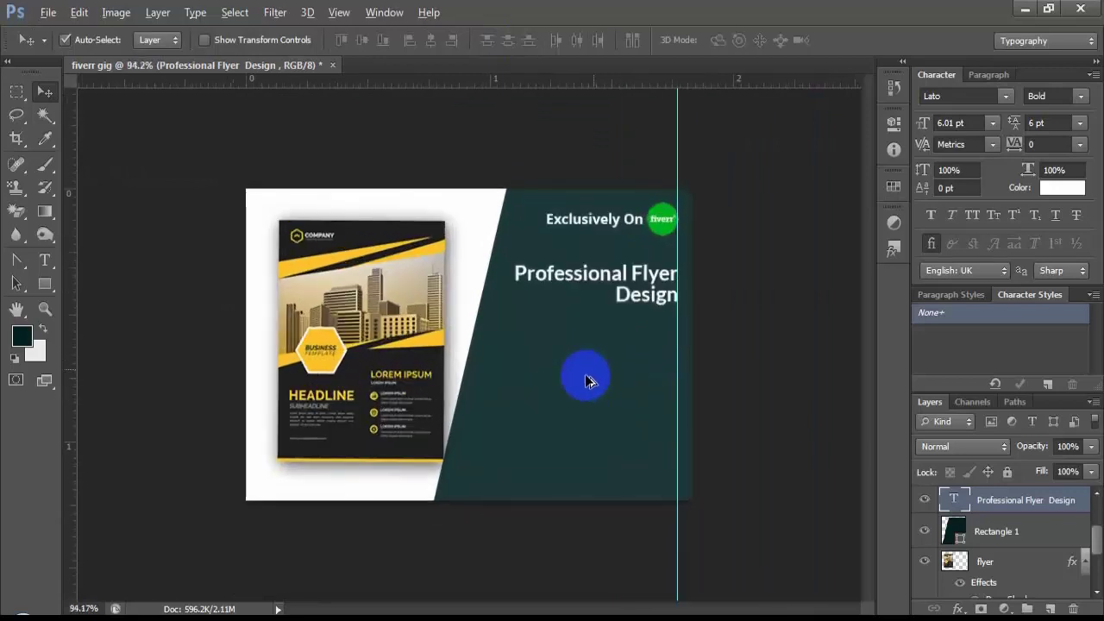
double_click(963, 505)
left_click(344, 41)
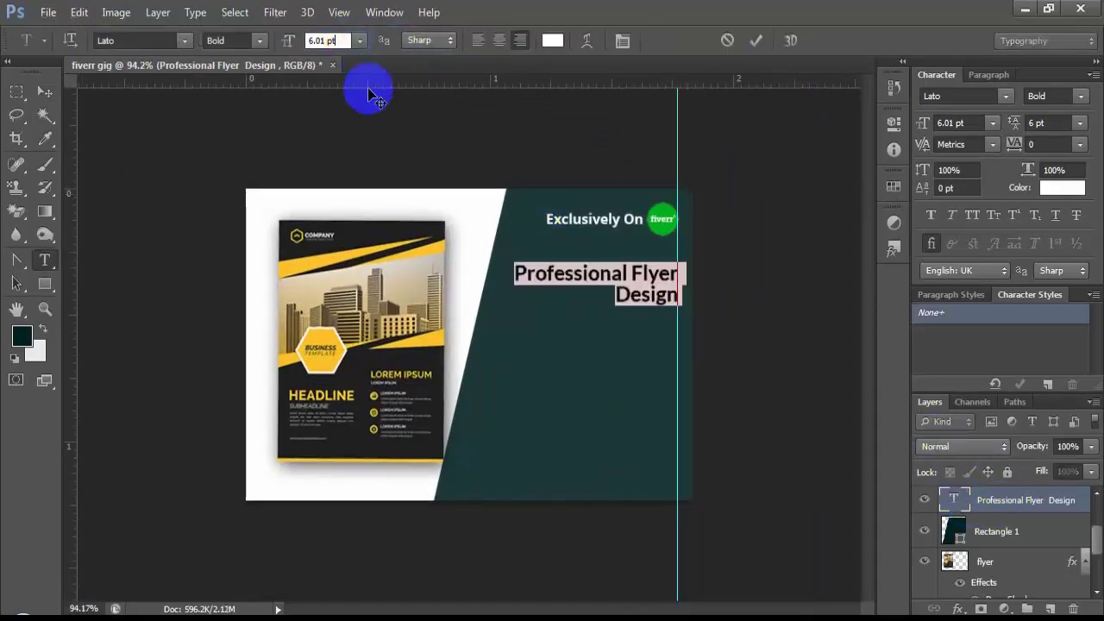
left_click_drag(368, 93, 569, 274)
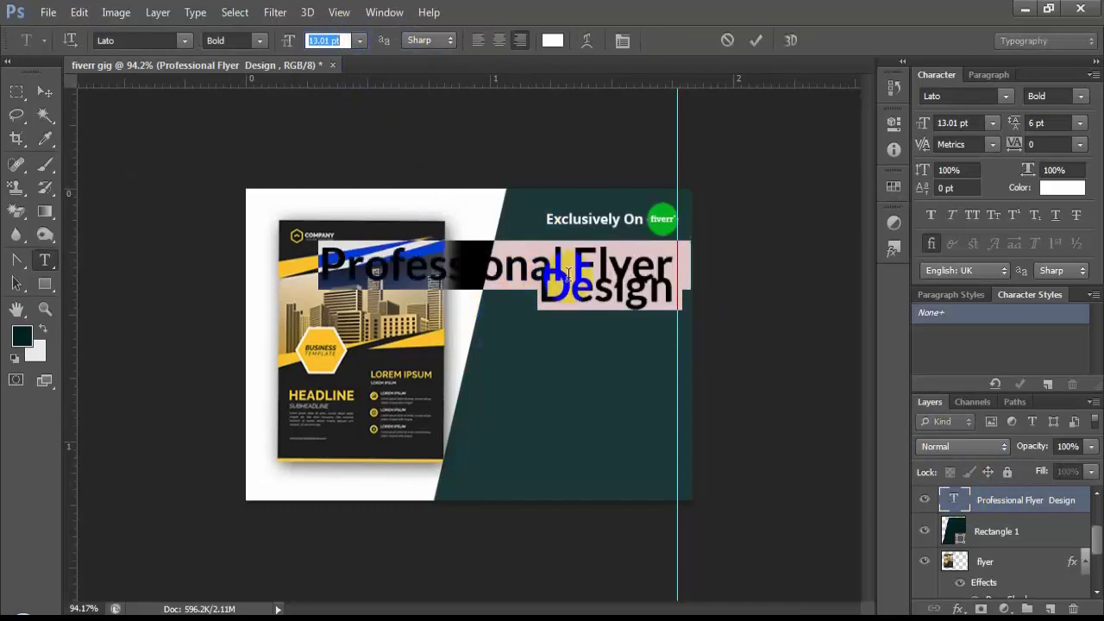
Break the title so Flyer starts on its own line.
left_click(584, 308)
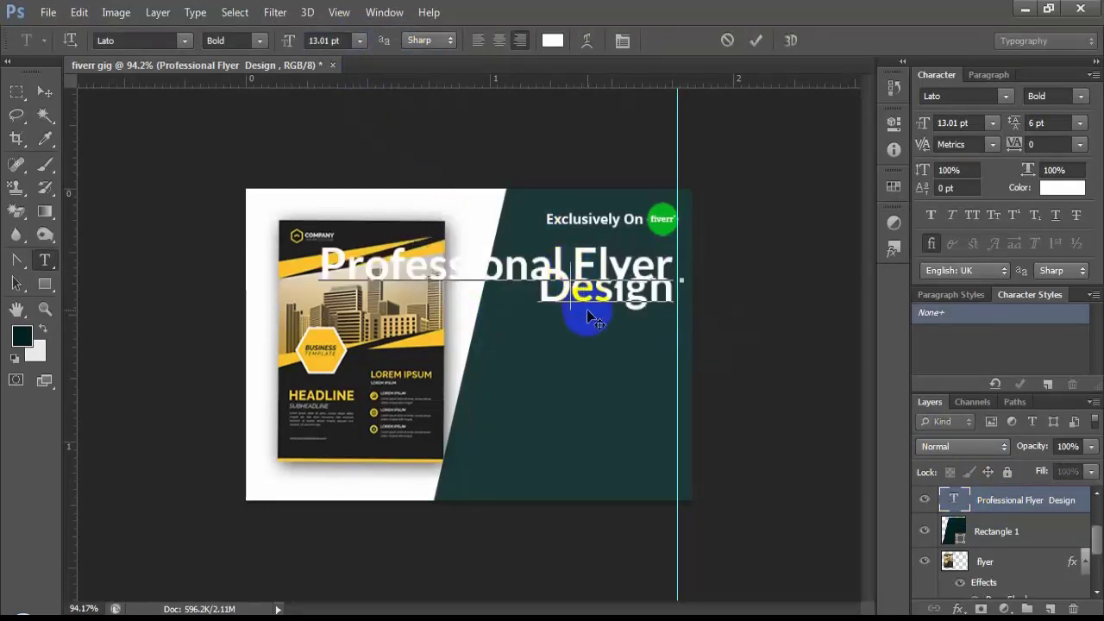
key("Return")
key("BackSpace")
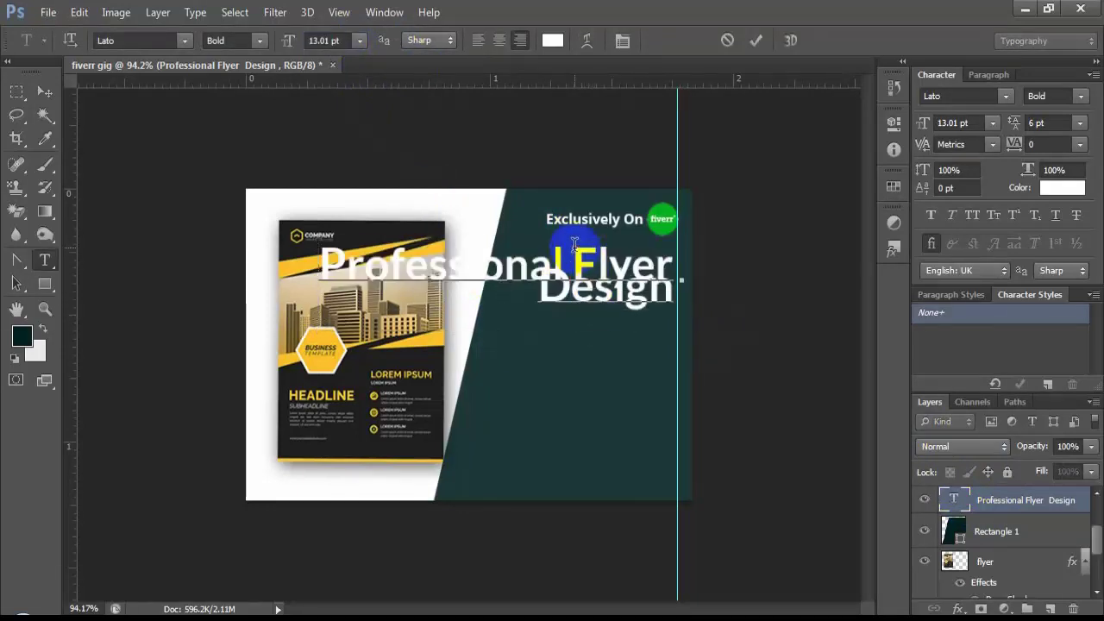
key("Return")
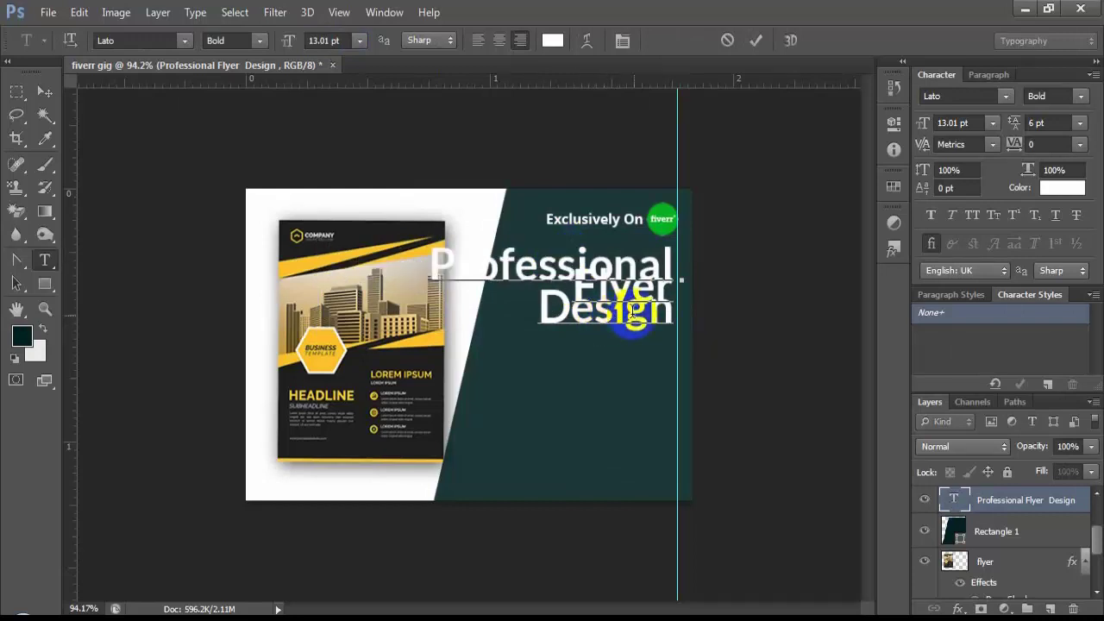
Set the title's leading to 9 pt and font size to 9.01 pt.
left_click(634, 324)
key("ctrl+a")
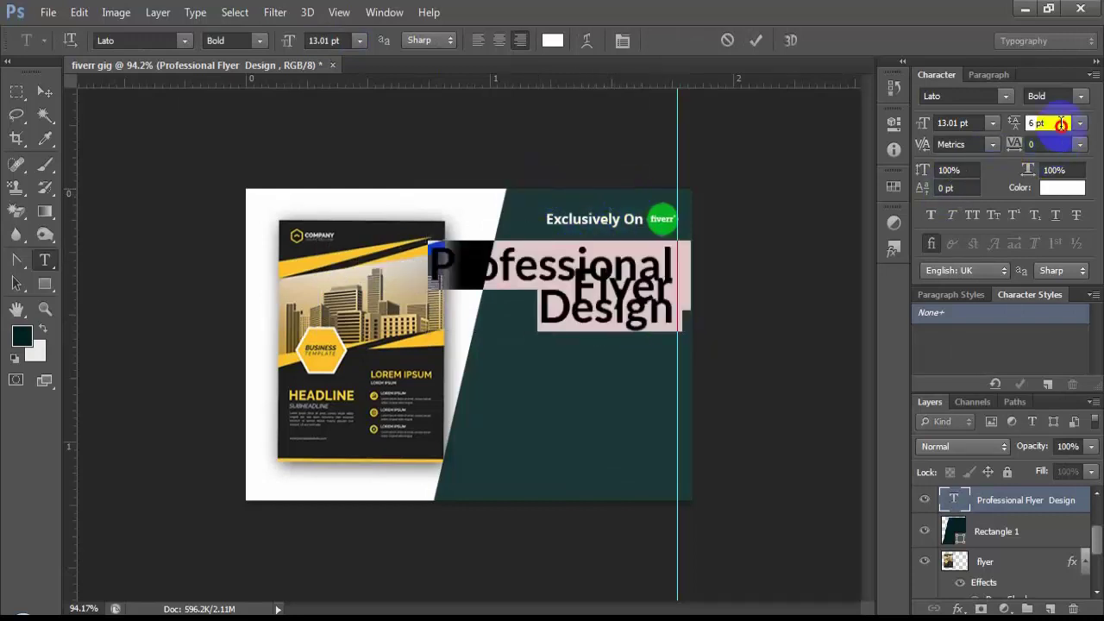
scroll(1061, 123, "up", 3)
scroll(1059, 125, "up", 3)
scroll(1056, 129, "up", 3)
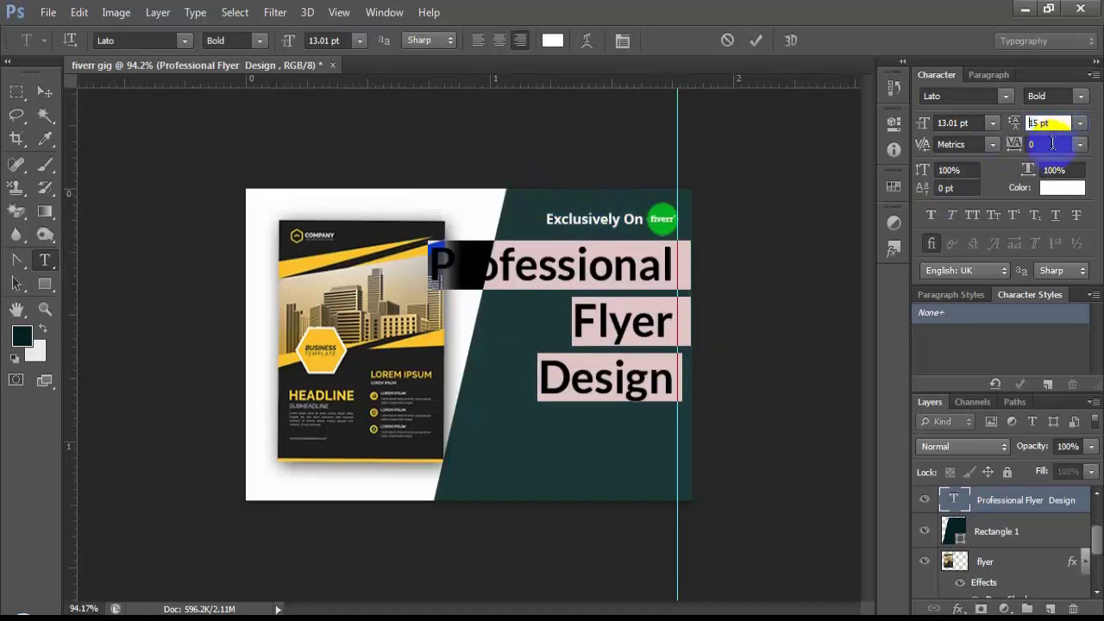
scroll(1052, 138, "down", 2)
scroll(986, 133, "down", 1)
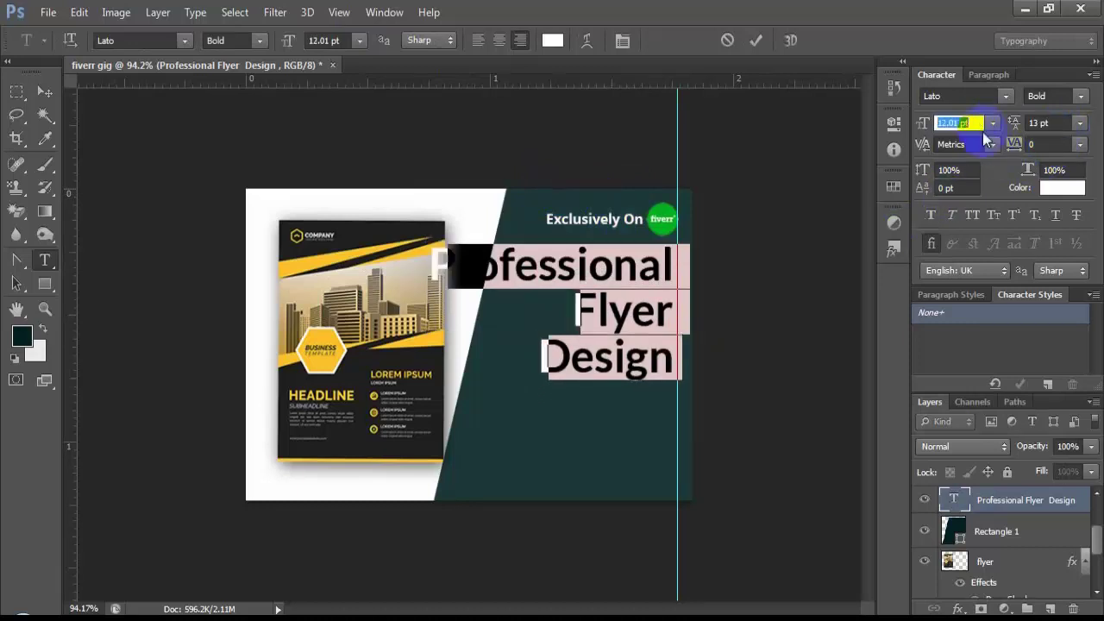
scroll(983, 141, "down", 1)
scroll(984, 143, "down", 1)
scroll(985, 155, "down", 1)
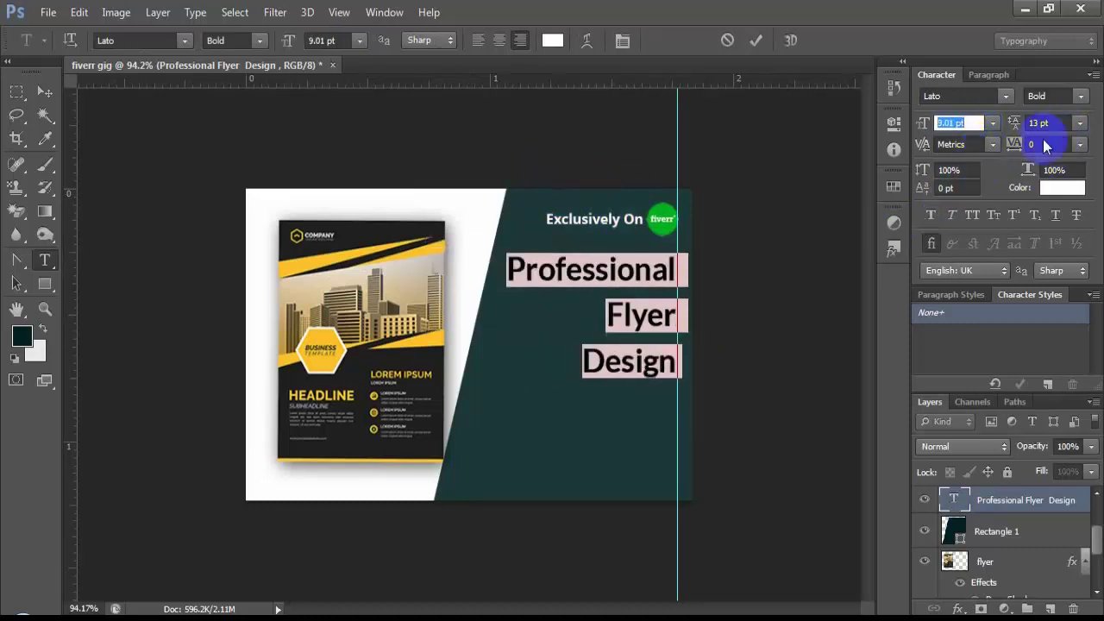
scroll(1044, 123, "down", 2)
scroll(1043, 124, "down", 2)
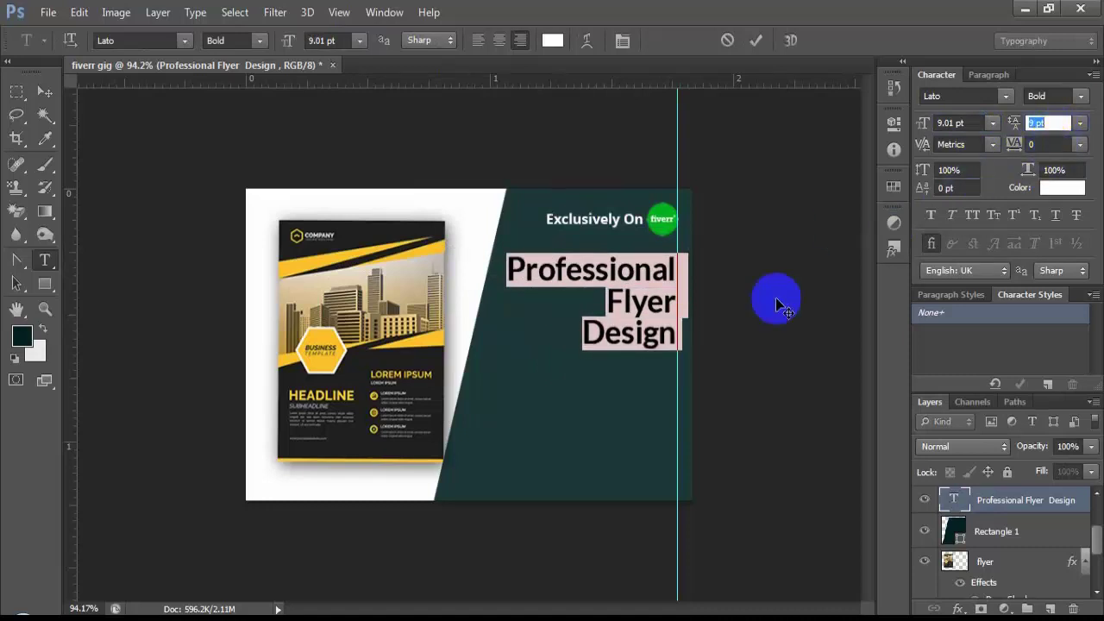
Move the title block lower on the dark panel and finish editing.
left_click(679, 335)
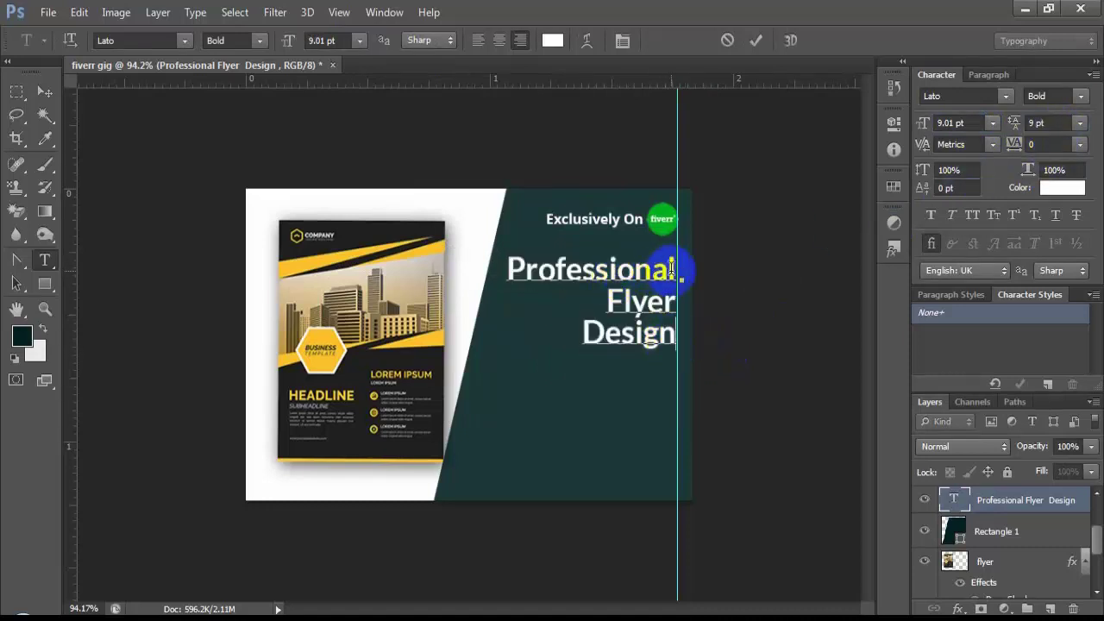
left_click_drag(706, 393, 707, 428)
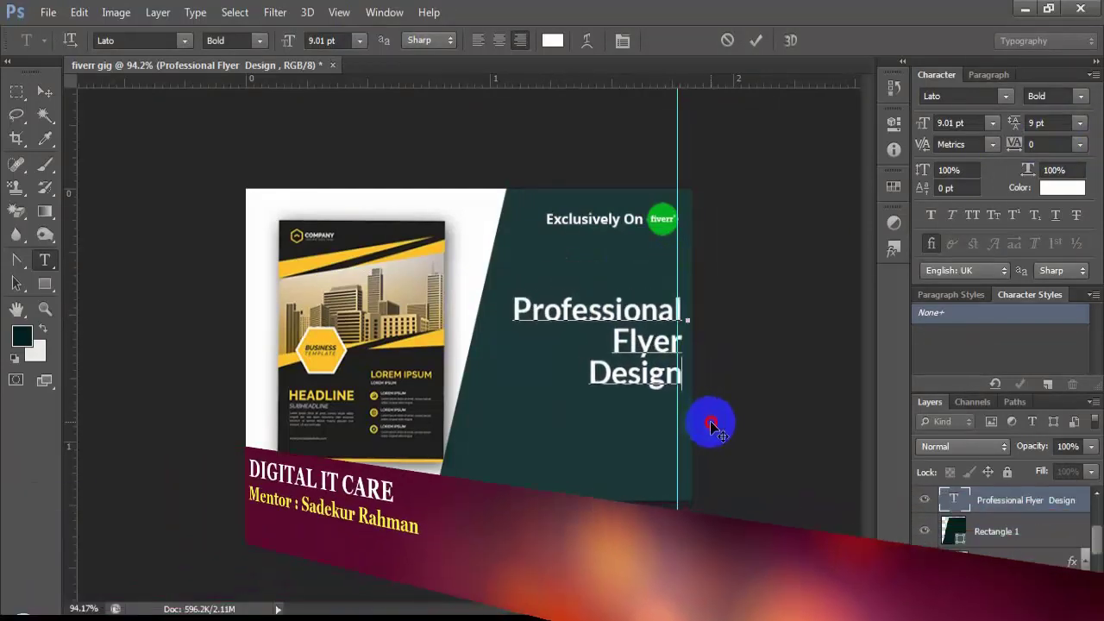
key("v")
left_click(1009, 535)
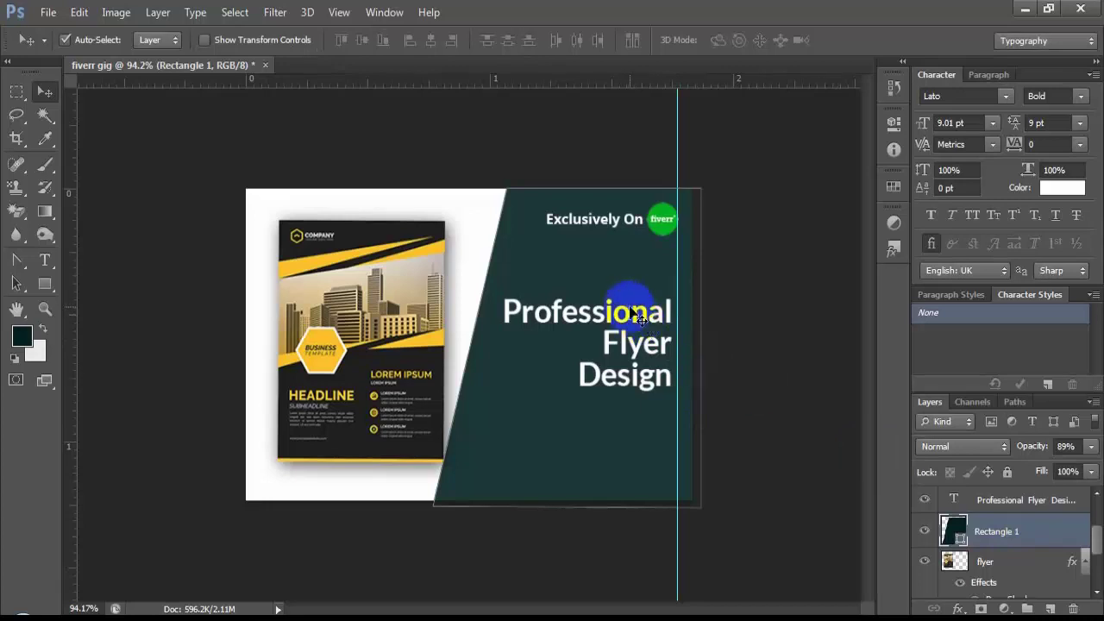
Drag the title right until its right edge snaps to the vertical guide.
left_click_drag(656, 321, 657, 347)
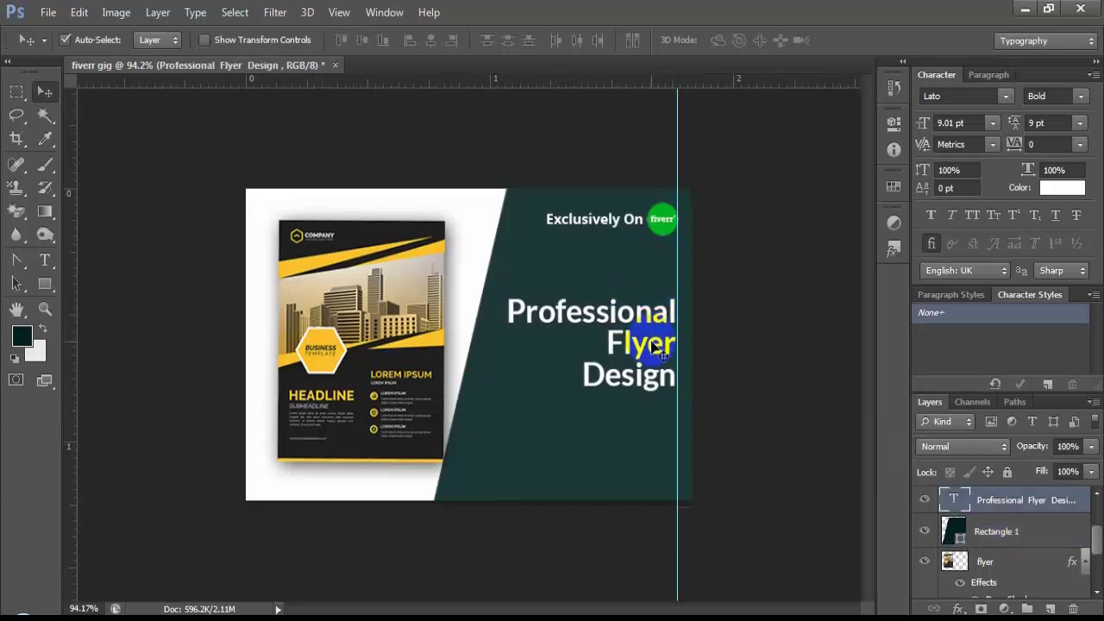
scroll(705, 402, "up", 5)
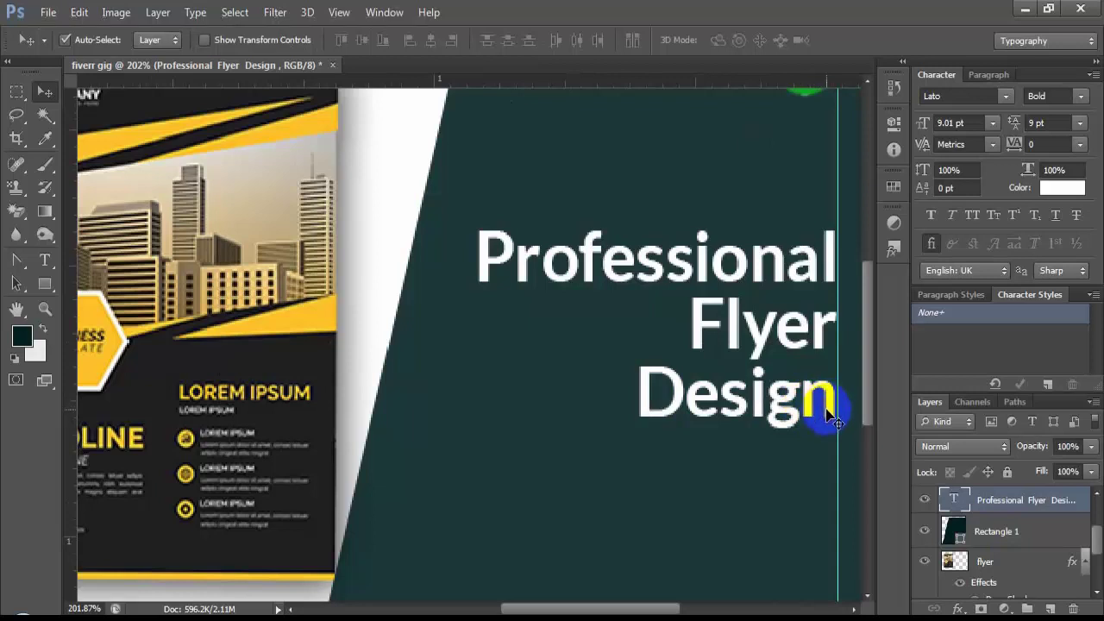
left_click_drag(828, 417, 830, 417)
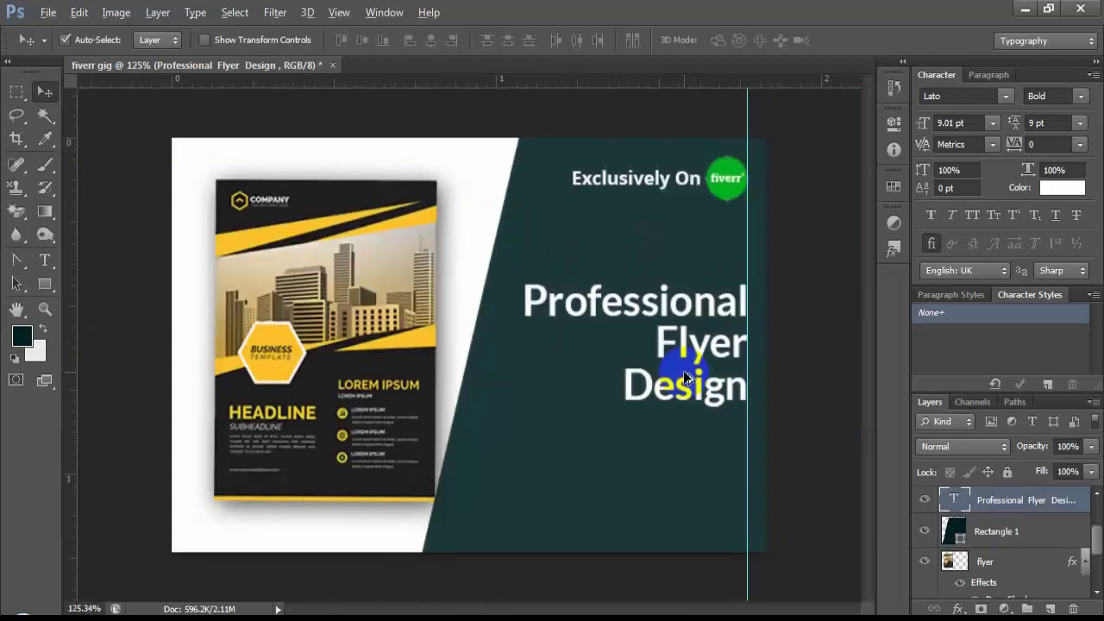
scroll(678, 370, "down", 2)
scroll(525, 388, "down", 2)
scroll(558, 376, "up", 1)
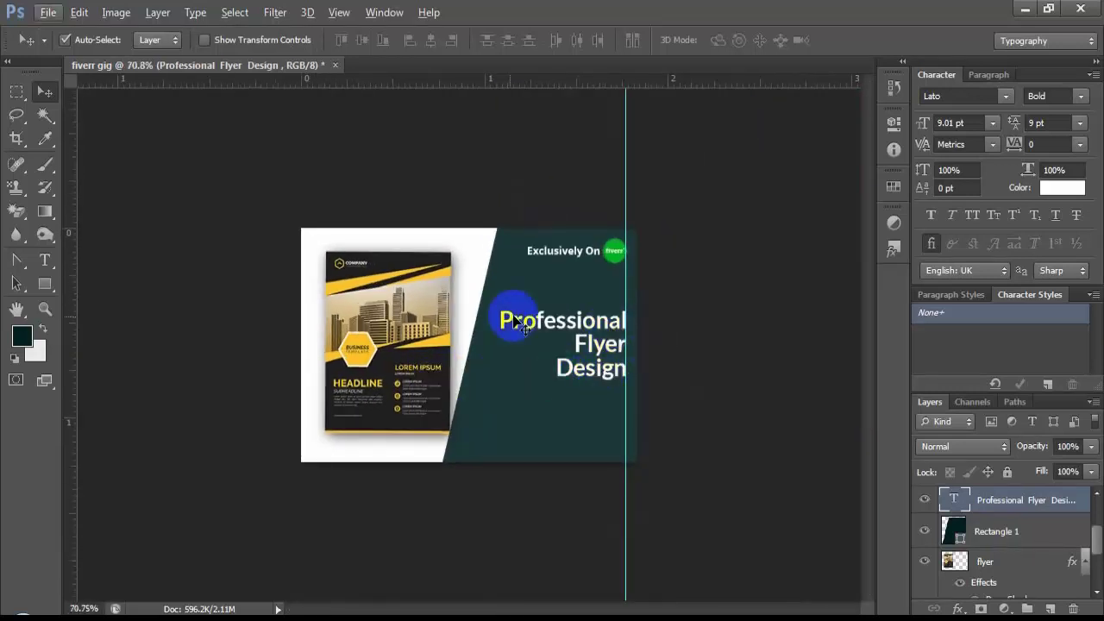
left_click(45, 260)
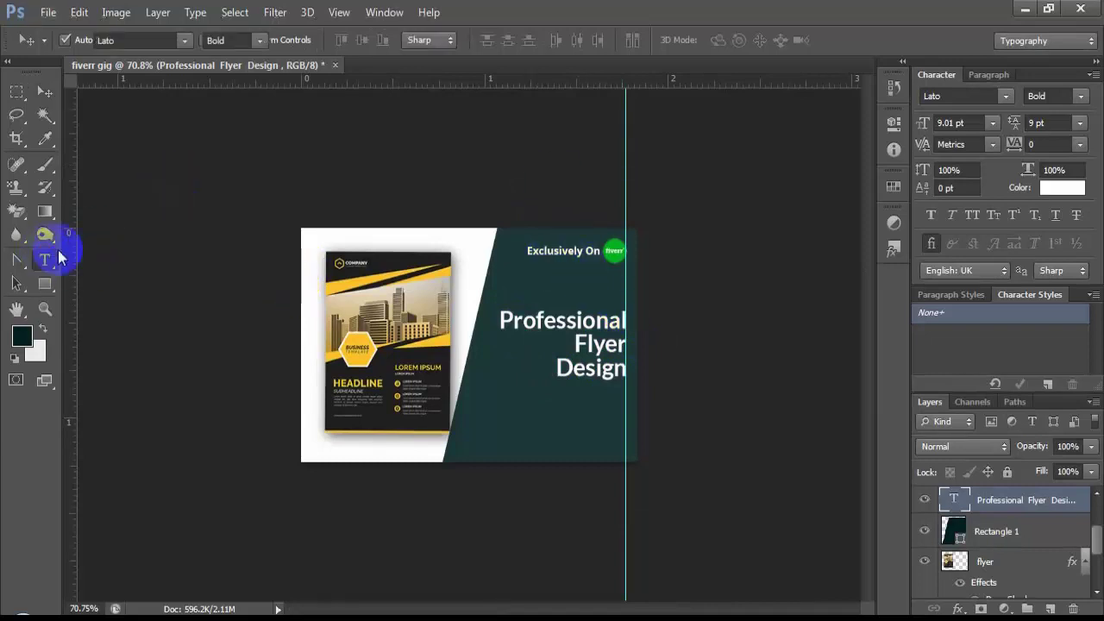
Join Flyer Design onto one line, shrink it to 7.01 pt, and commit.
left_click(559, 369)
key("BackSpace")
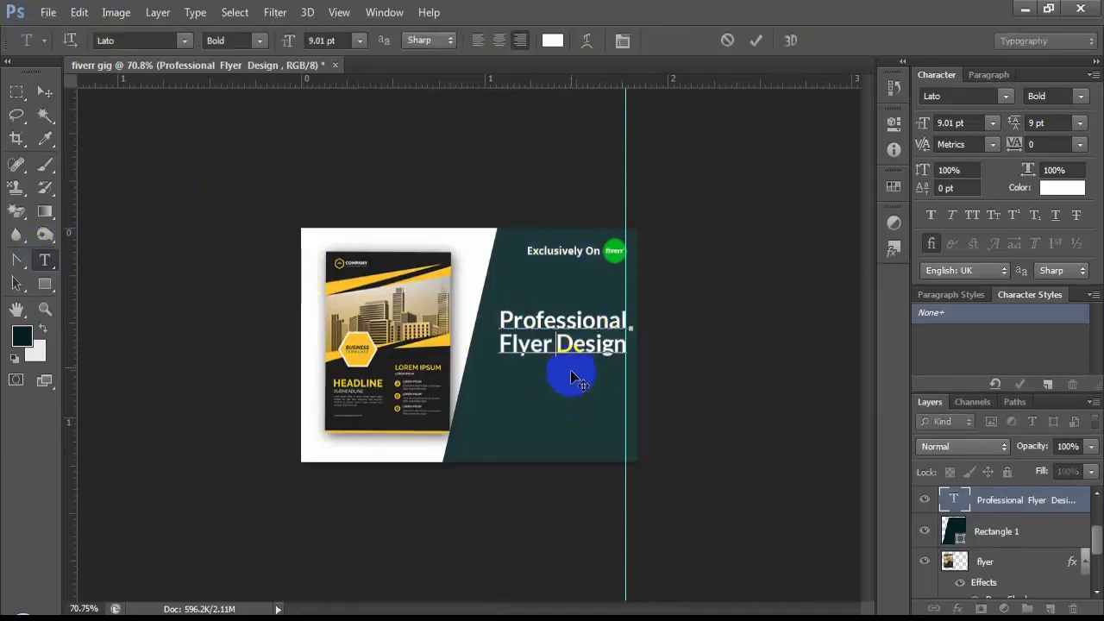
left_click_drag(500, 345, 632, 345)
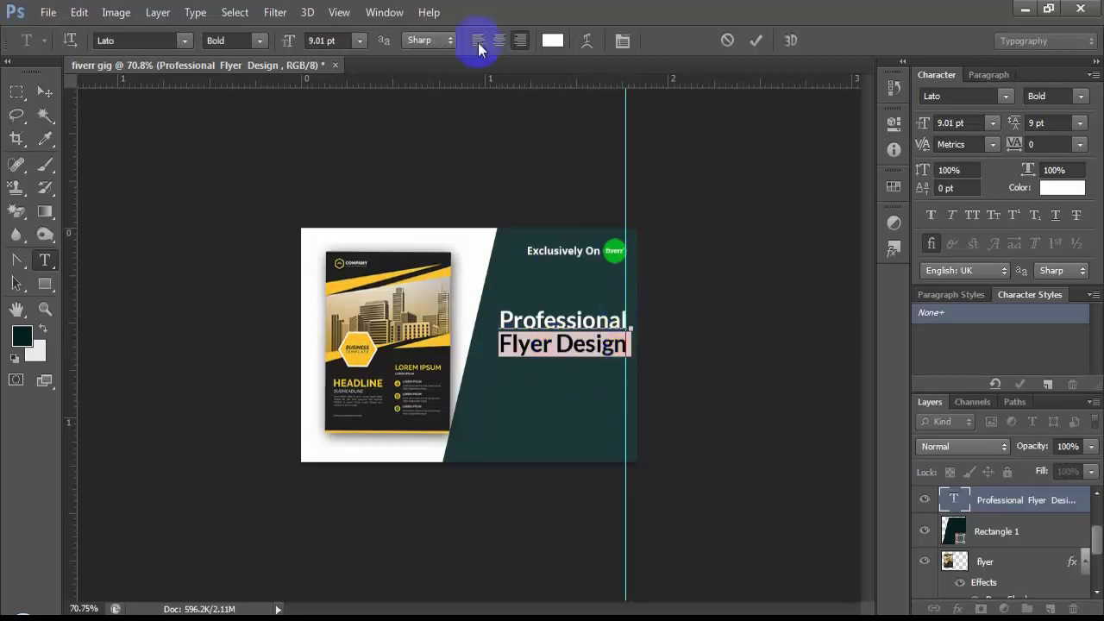
left_click(957, 123)
key("Down")
key("Down")
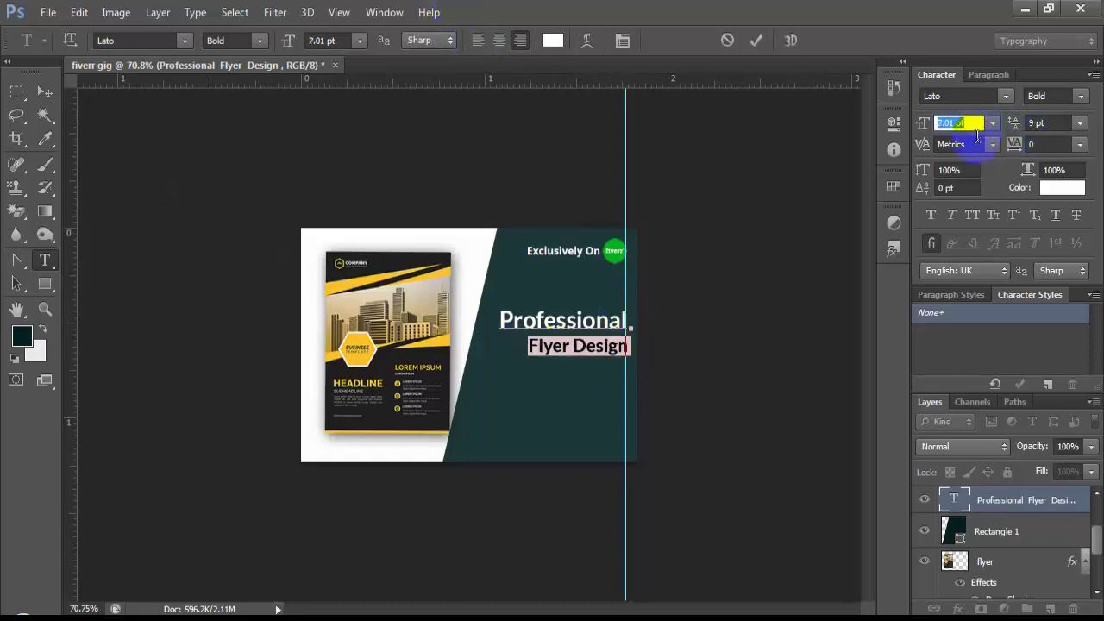
left_click(1041, 530)
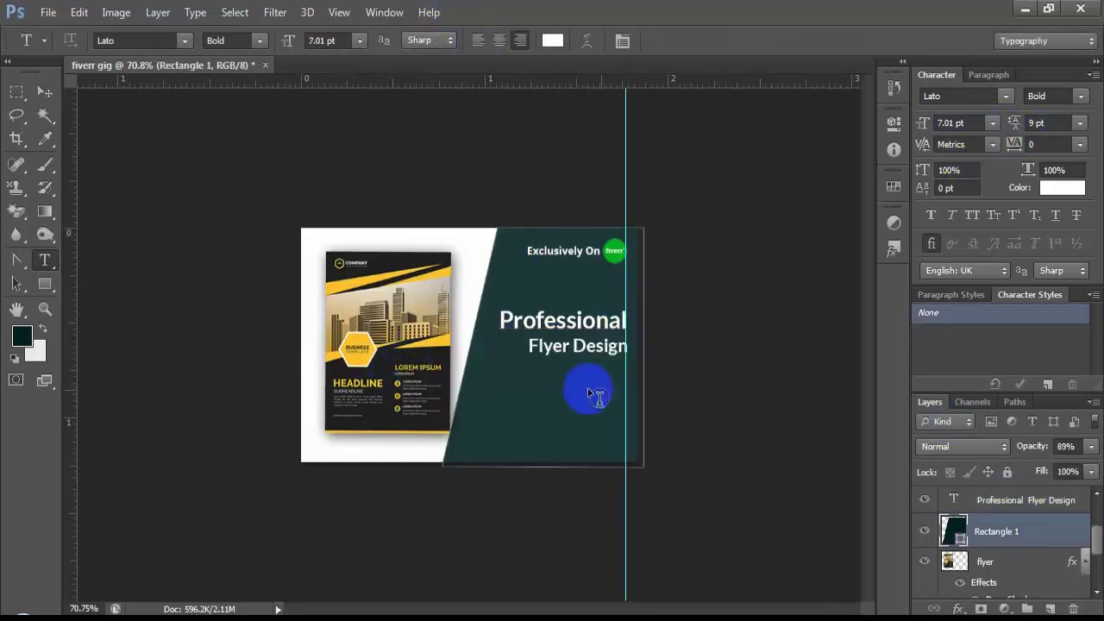
Drag the vertical guide off the canvas back onto the ruler.
left_click(45, 91)
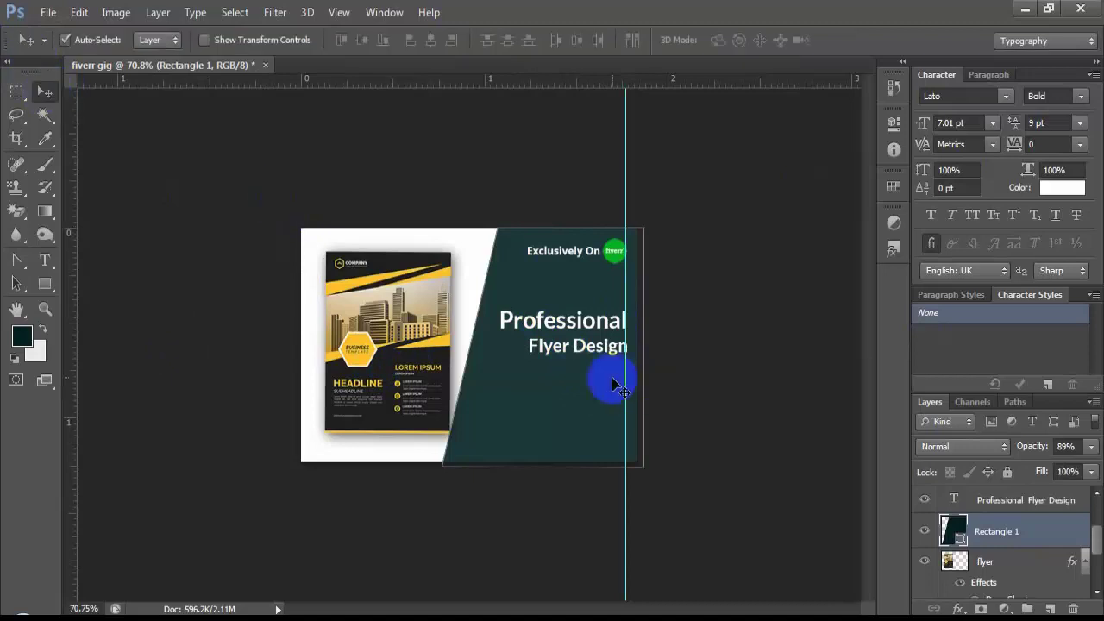
left_click(528, 332)
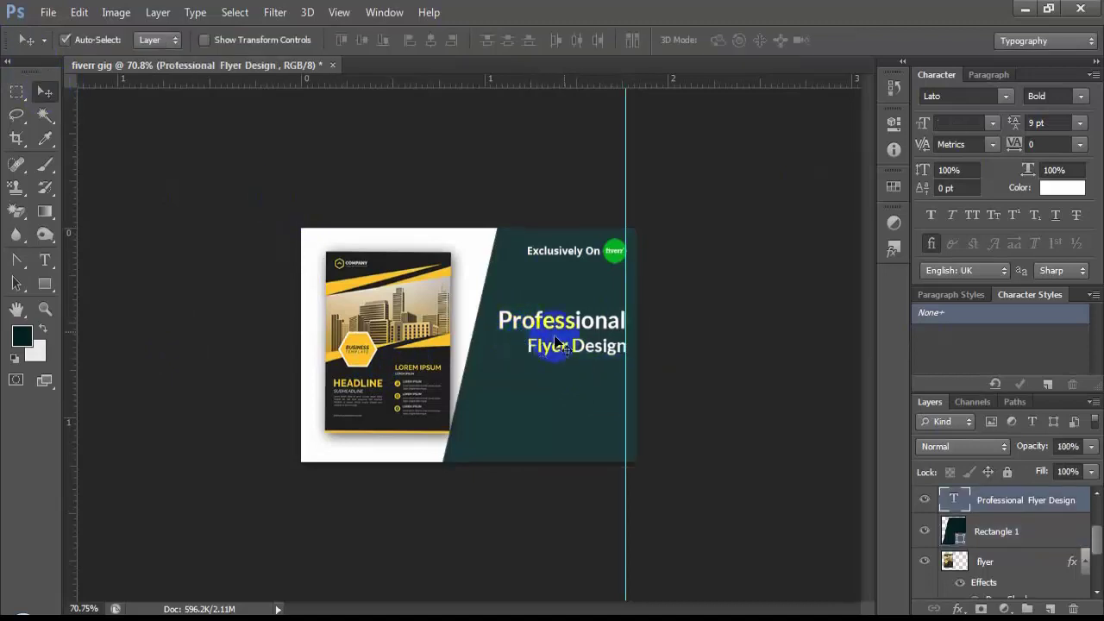
scroll(576, 386, "up", 2)
scroll(529, 370, "down", 2)
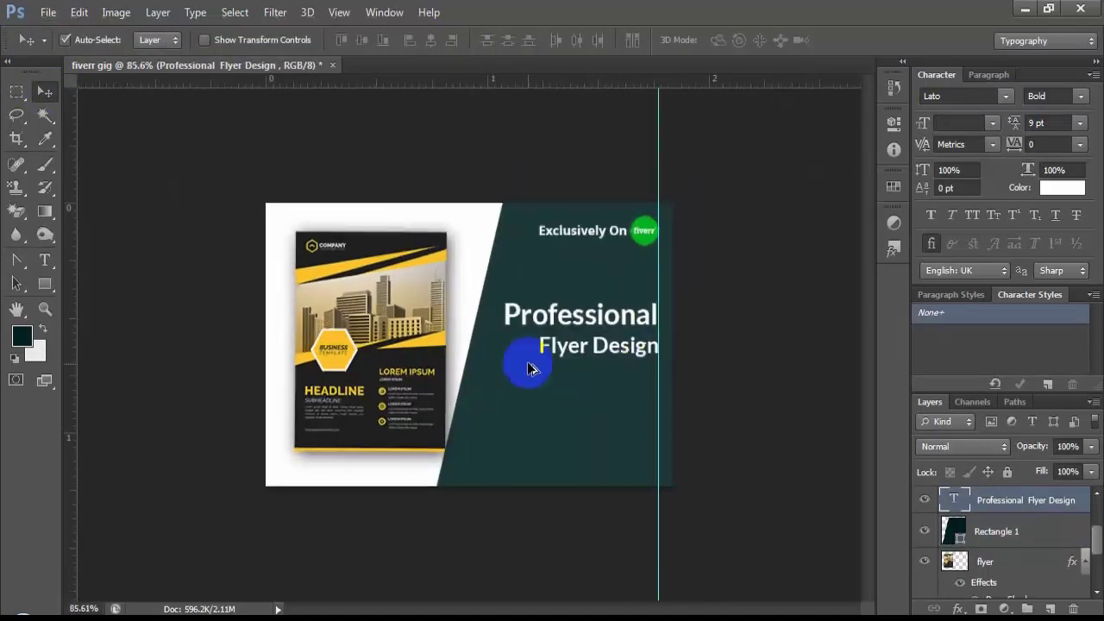
scroll(540, 397, "up", 3)
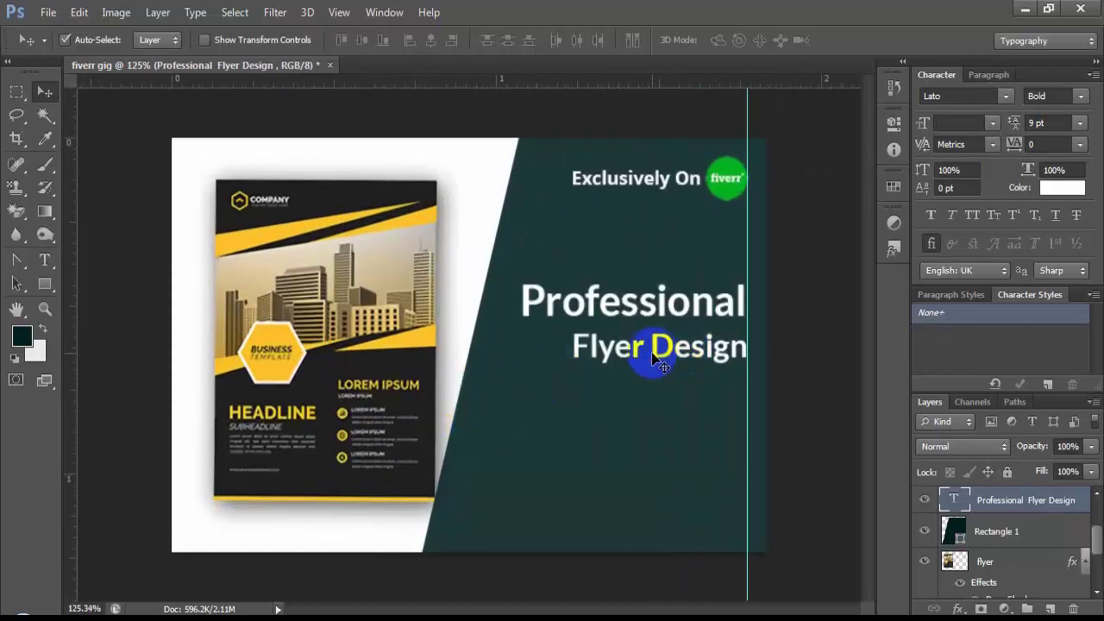
scroll(742, 397, "down", 1)
scroll(475, 382, "down", 1)
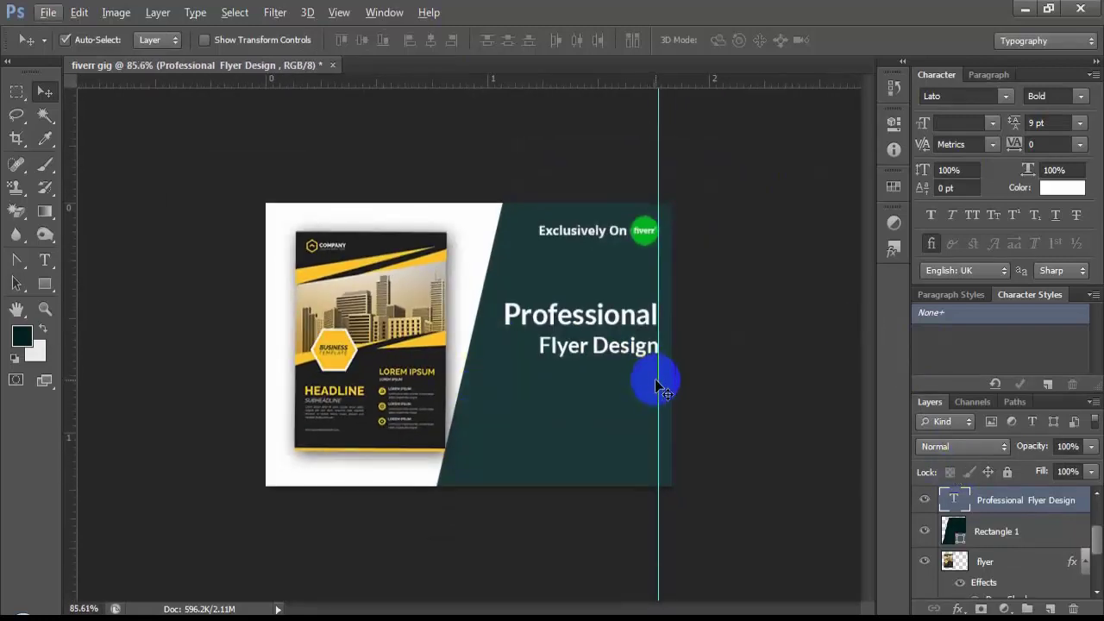
left_click_drag(659, 382, 25, 333)
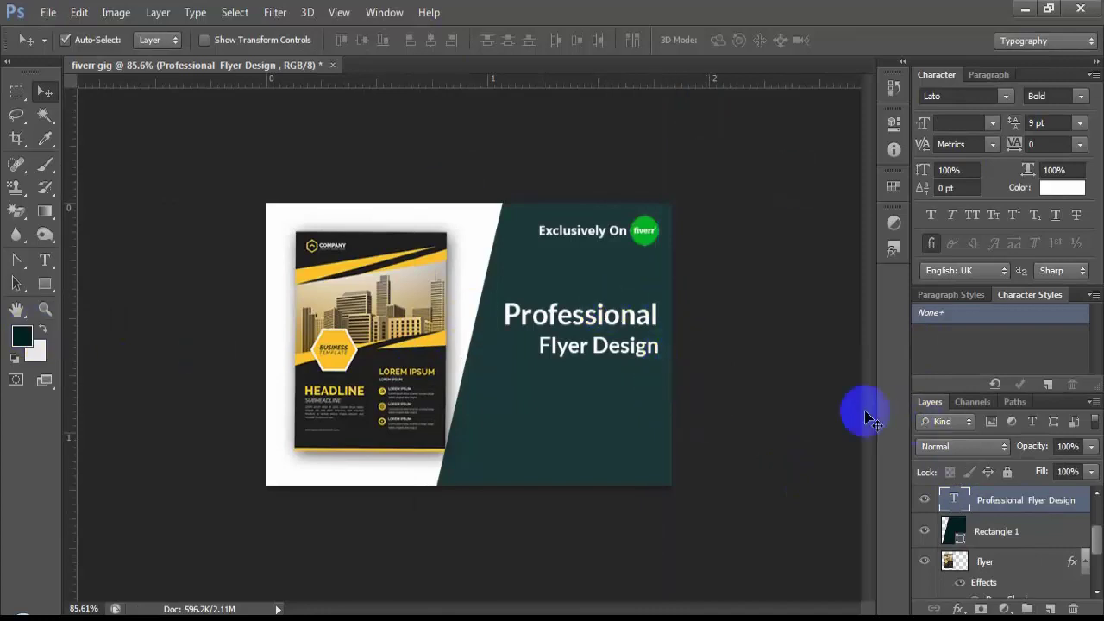
left_click_drag(44, 282, 110, 339)
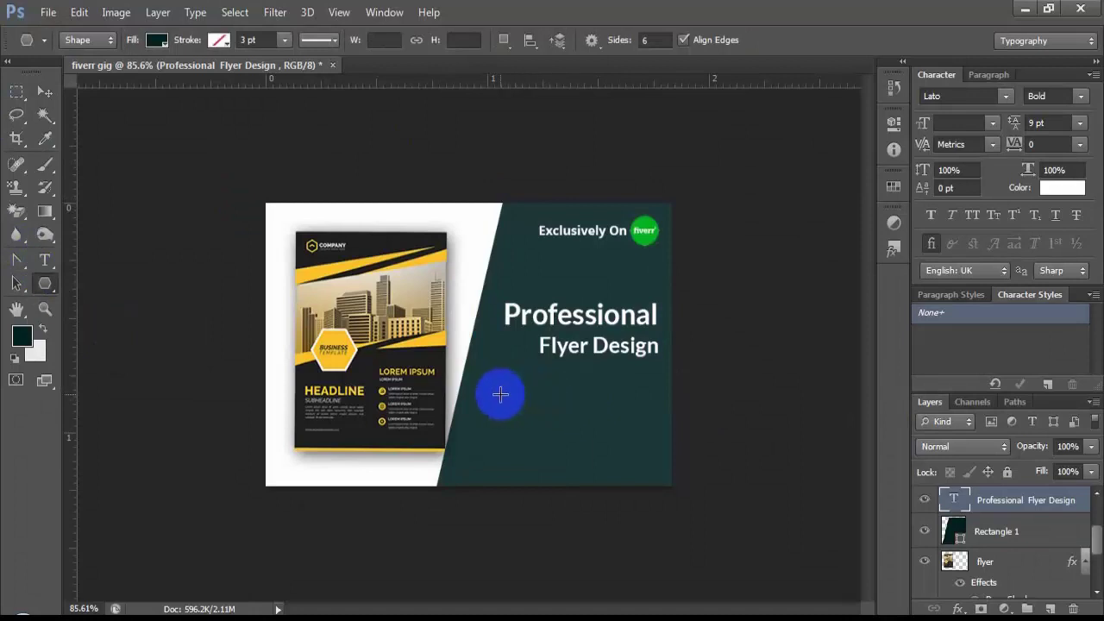
Add a 6.01 pt '100% Satisfaction Gurantee' text line in the panel's lower middle.
left_click(46, 260)
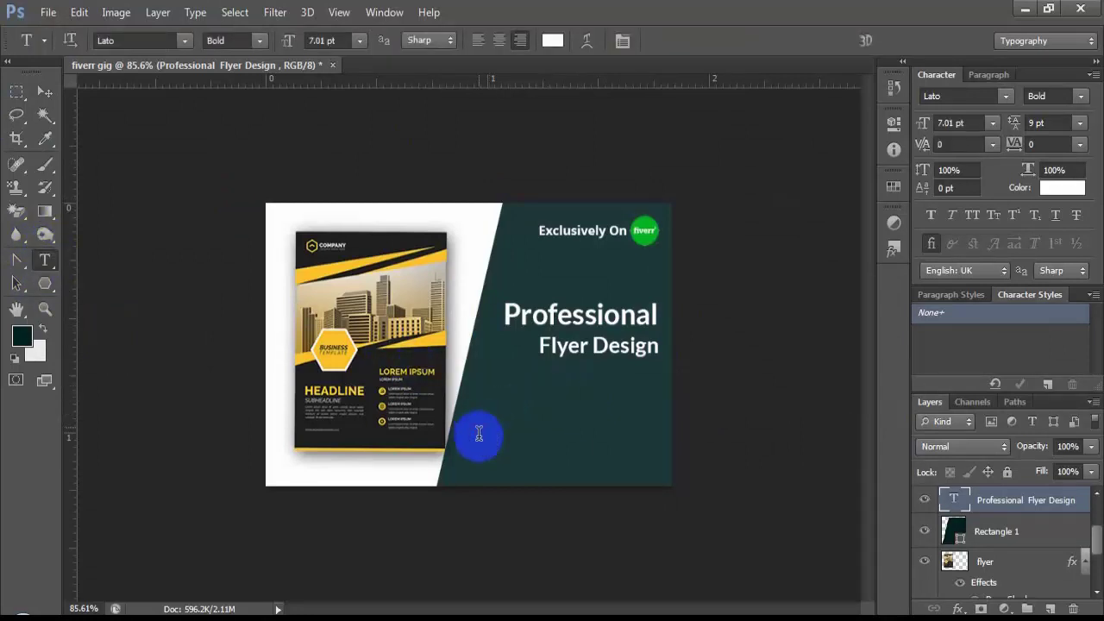
left_click(478, 429)
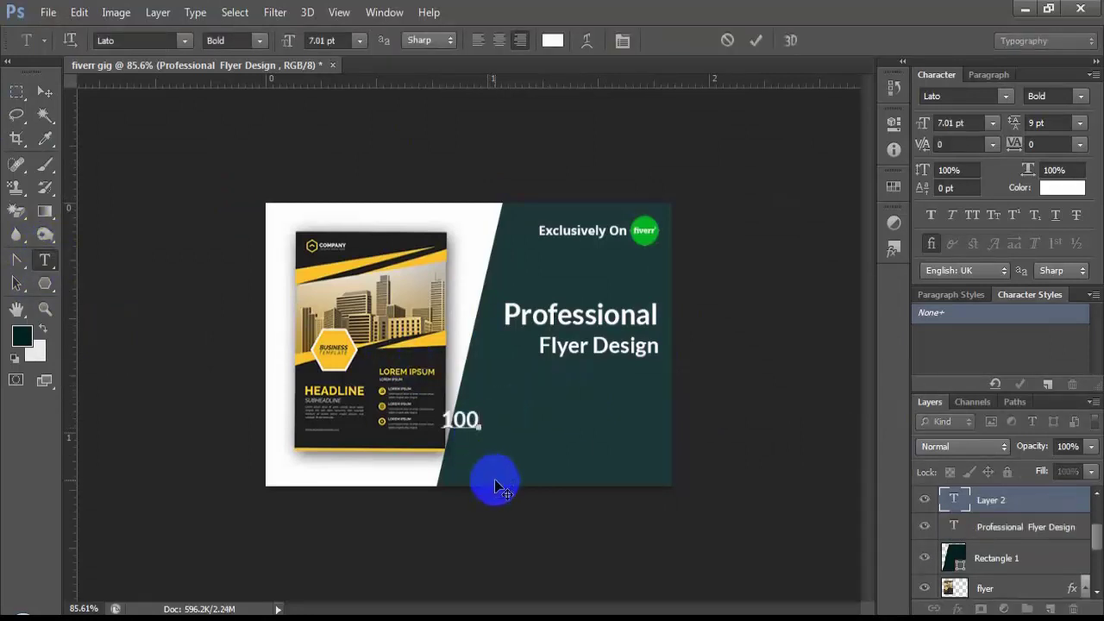
type("% Satisfa")
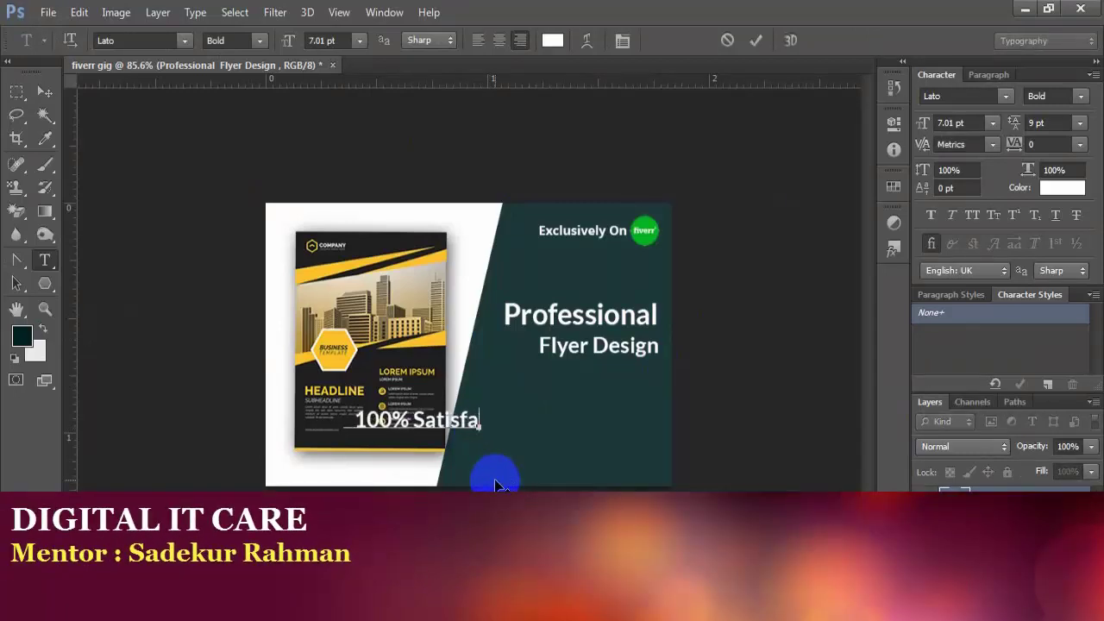
type("cti")
type("on")
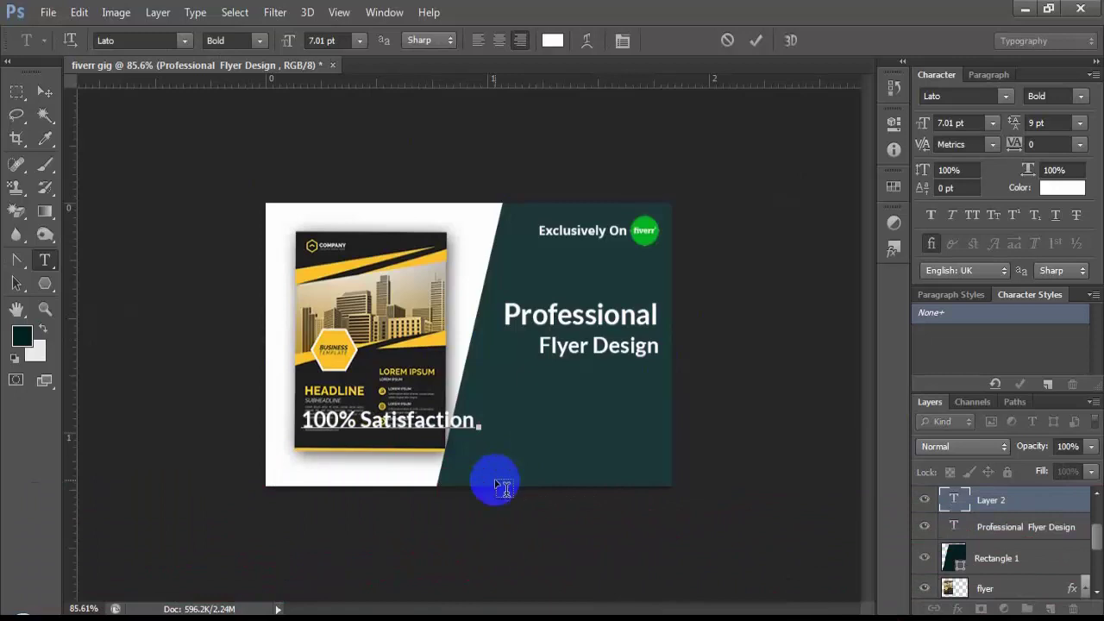
type("Gurantee")
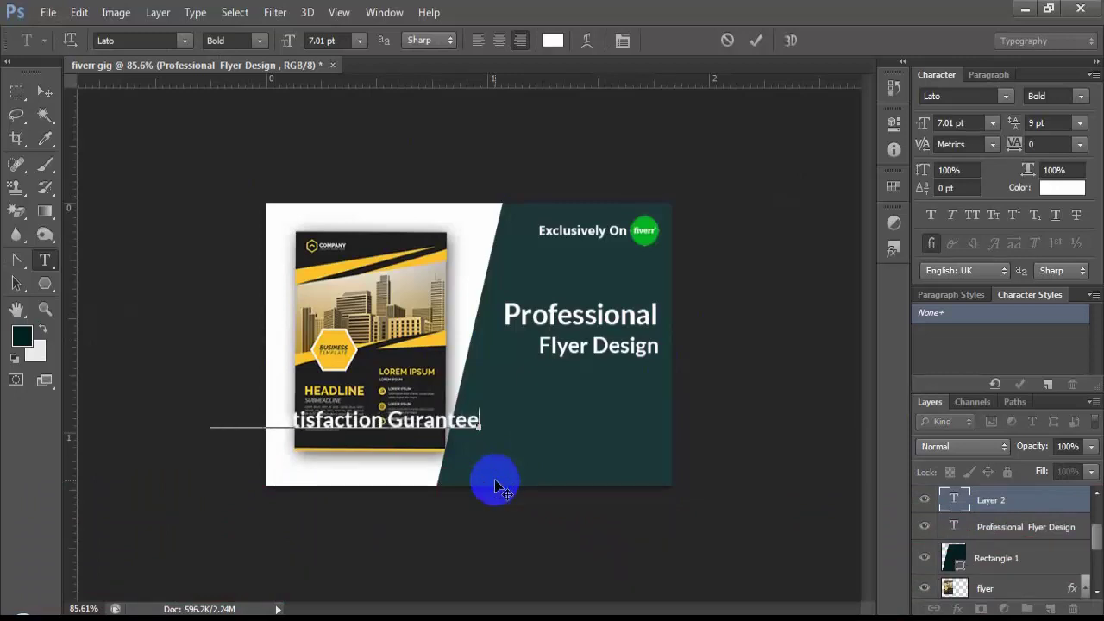
key("ctrl+a")
left_click_drag(492, 475, 734, 458)
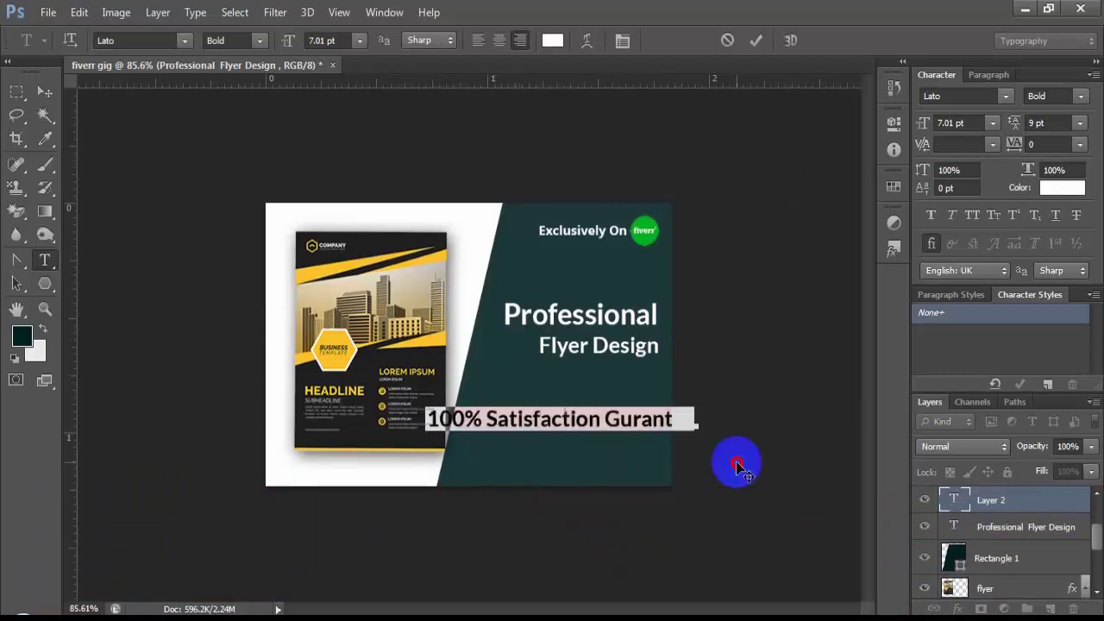
left_click(343, 40)
key("Down")
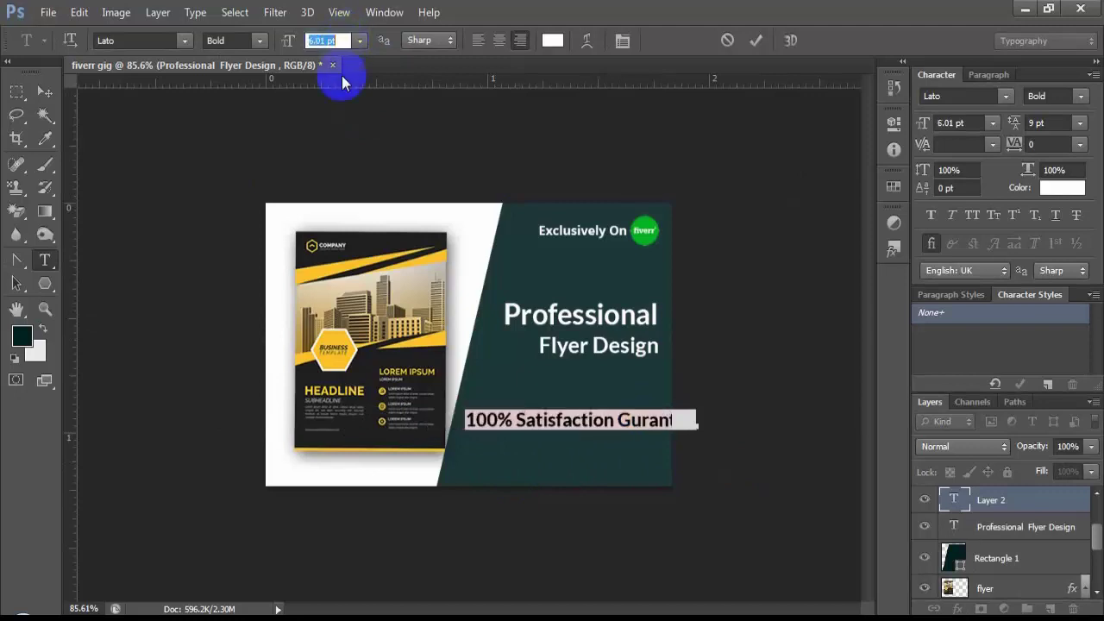
left_click(621, 431)
key("Return")
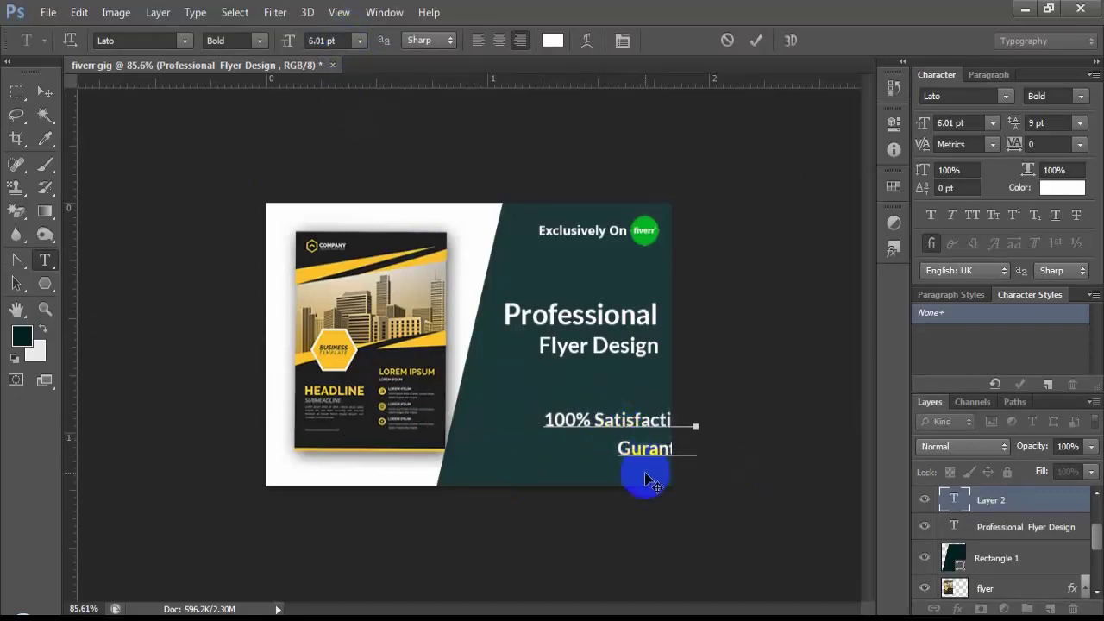
Centre-align the guarantee text's two lines and tighten their leading to 6 pt.
left_click_drag(645, 477, 601, 493)
key("ctrl+a")
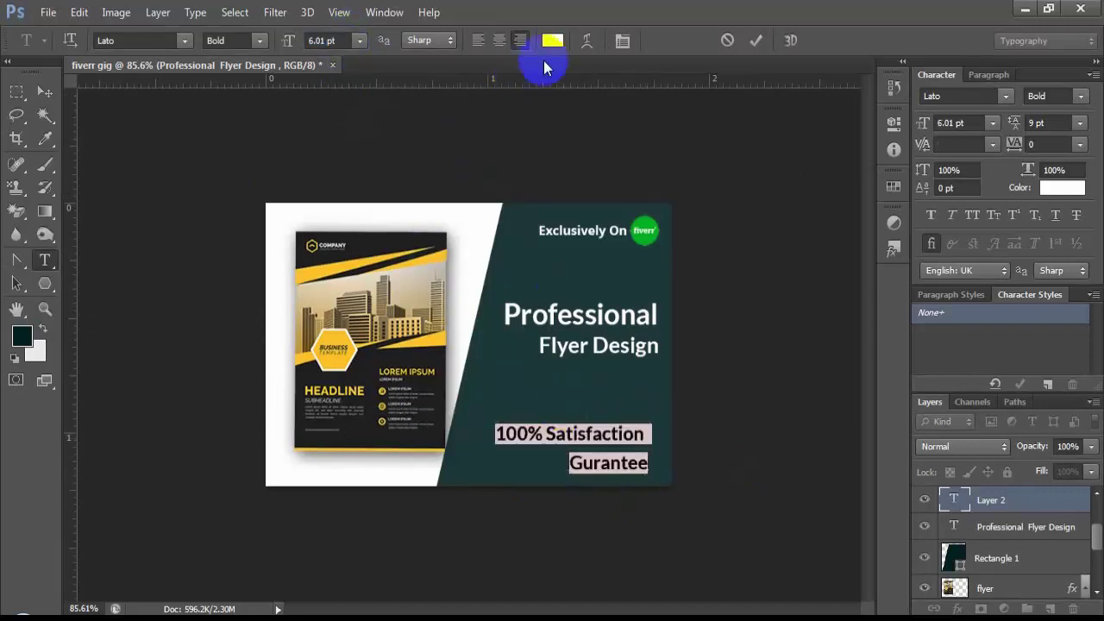
left_click(499, 40)
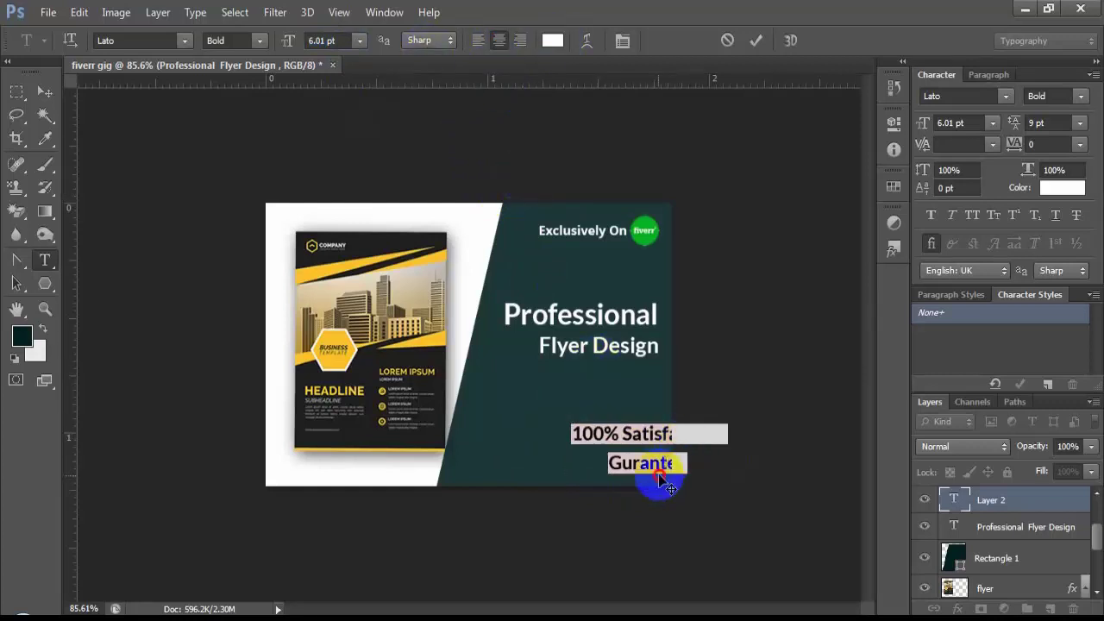
left_click_drag(653, 475, 587, 477)
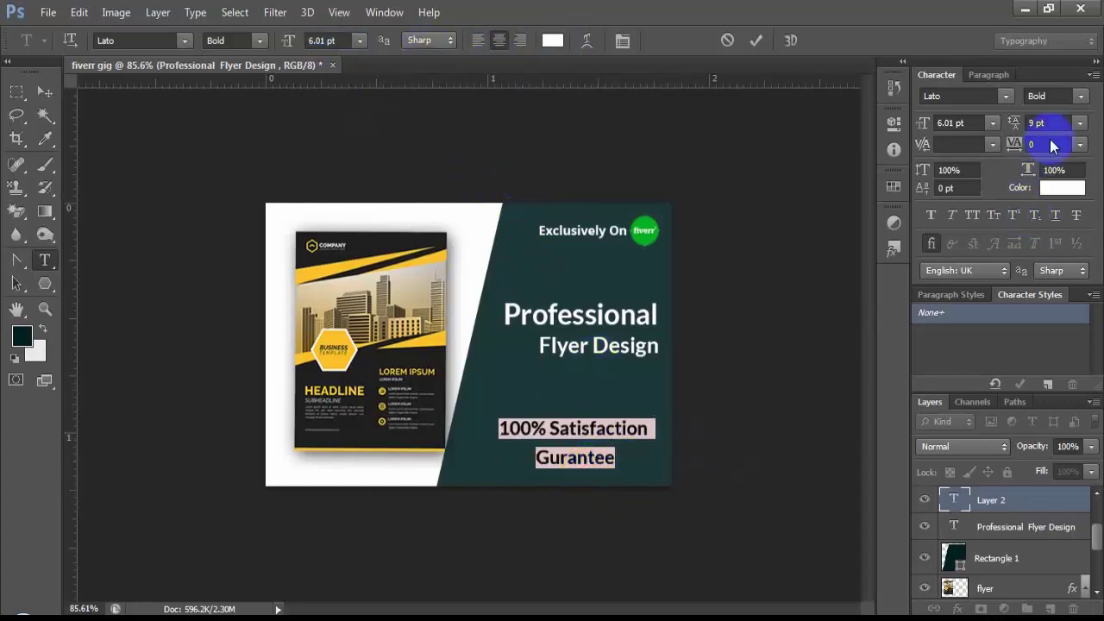
key("Down")
key("Down")
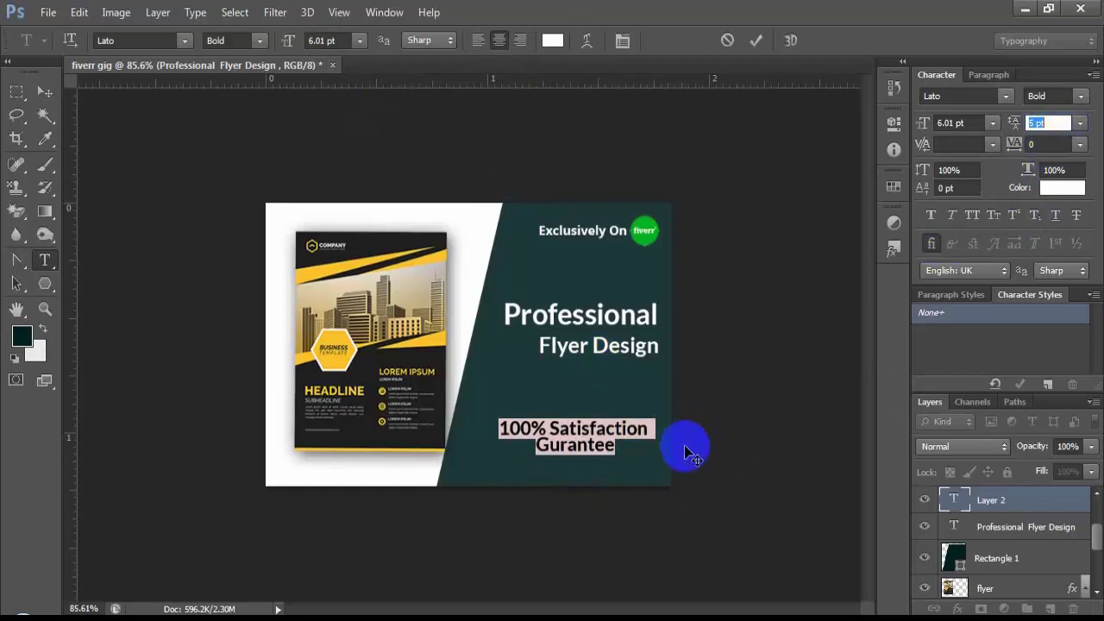
key("Down")
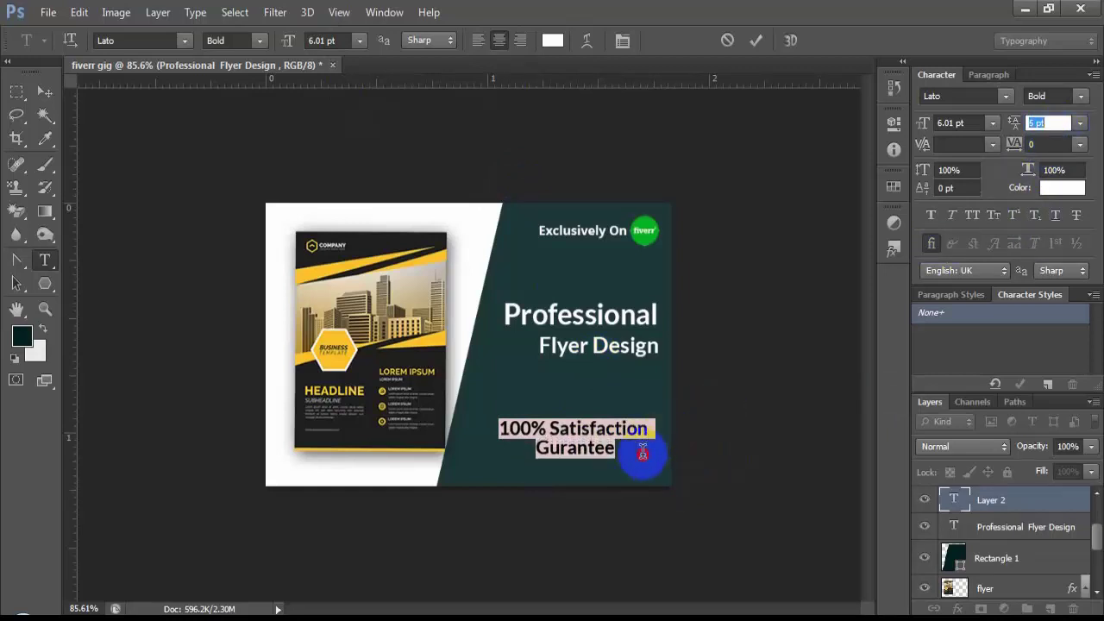
left_click(647, 461)
mouse_move(661, 475)
left_mouse_down()
mouse_move(677, 489)
mouse_move(470, 412)
left_mouse_up()
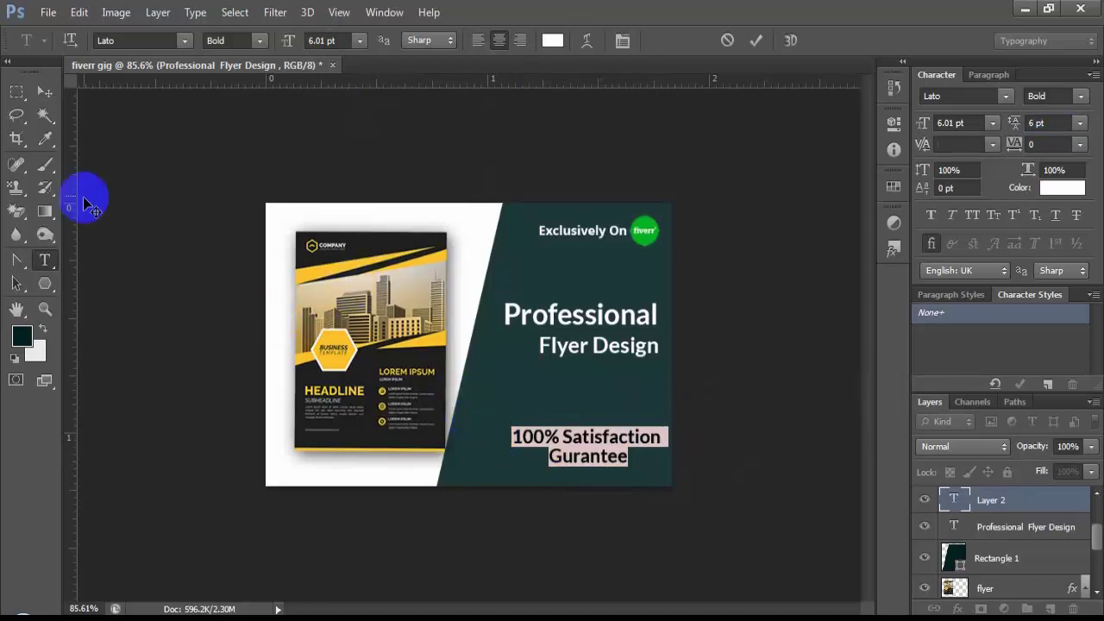
Colour the guarantee text the flyer's golden yellow (fcc02a) and commit.
left_click(552, 39)
left_click(343, 261)
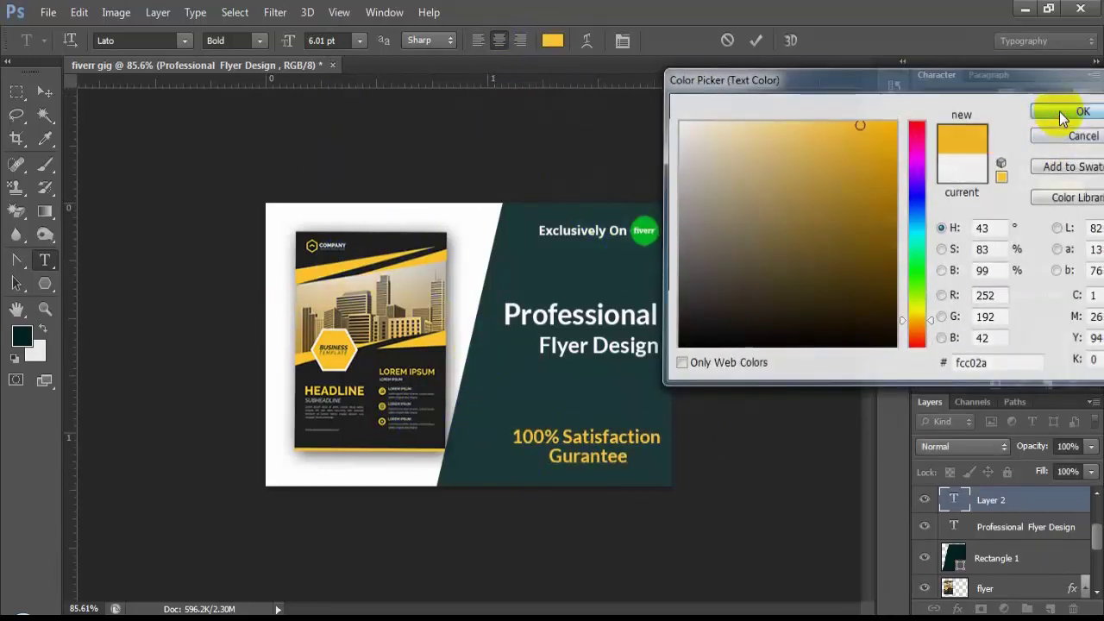
left_click(1059, 111)
left_click(1082, 507)
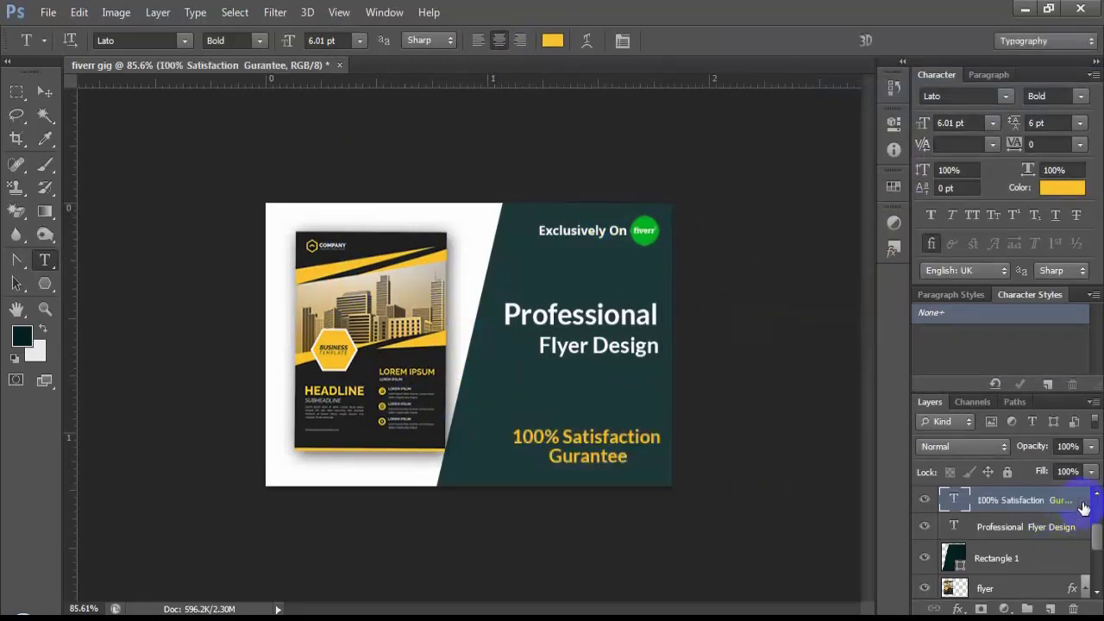
Add a Gradient Overlay to the guarantee text with its left stop set to the flyer's sampled yellow.
double_click(1084, 508)
left_click_drag(703, 206, 858, 145)
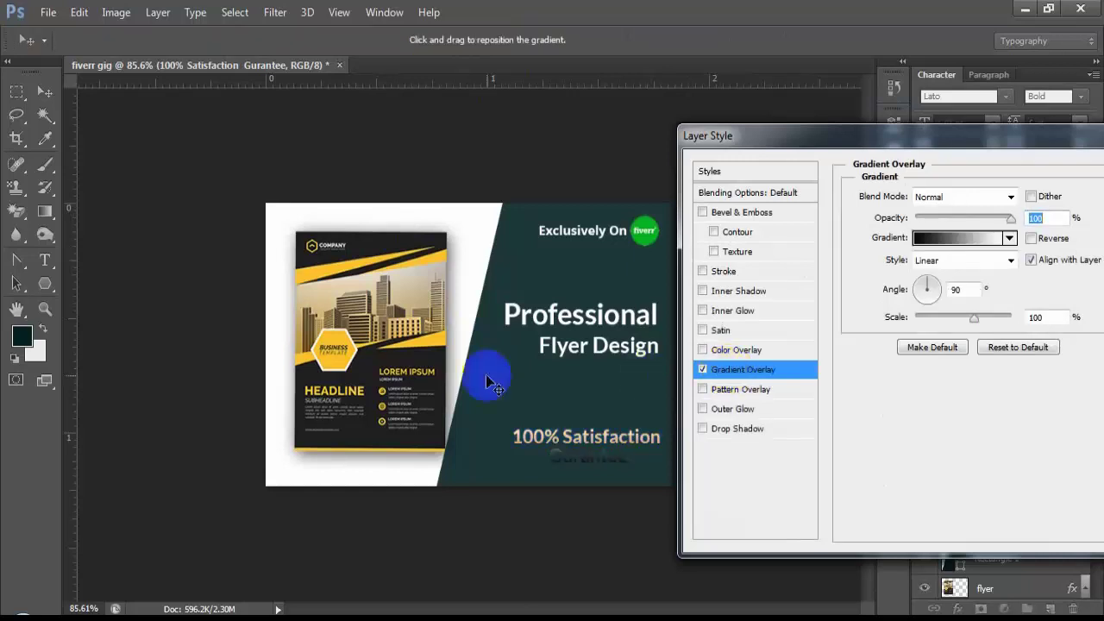
left_click(930, 238)
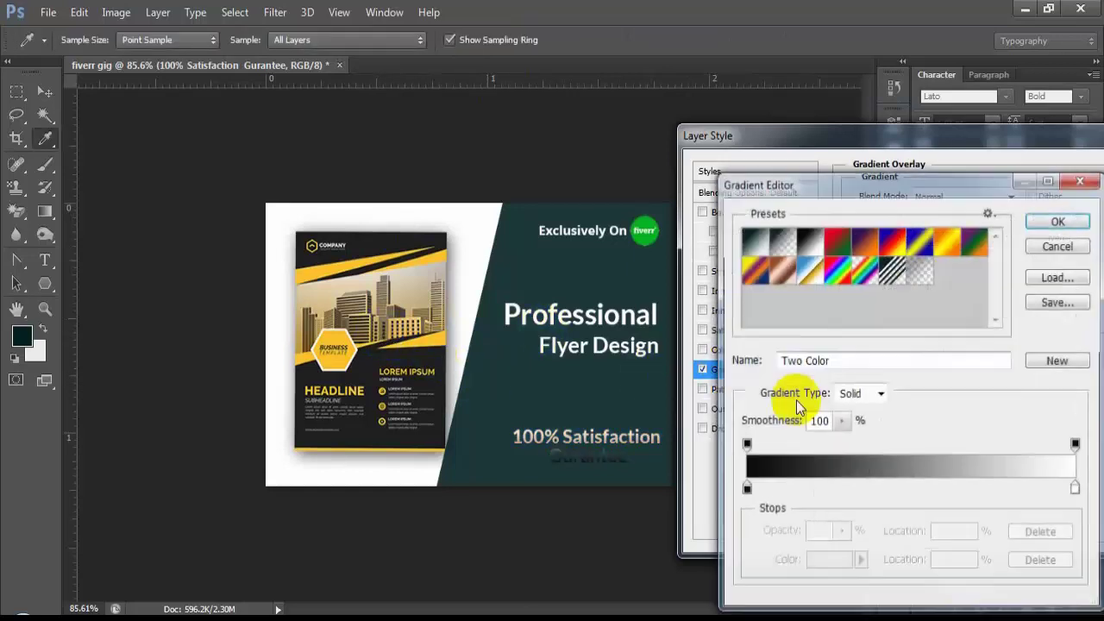
double_click(745, 488)
left_click(323, 261)
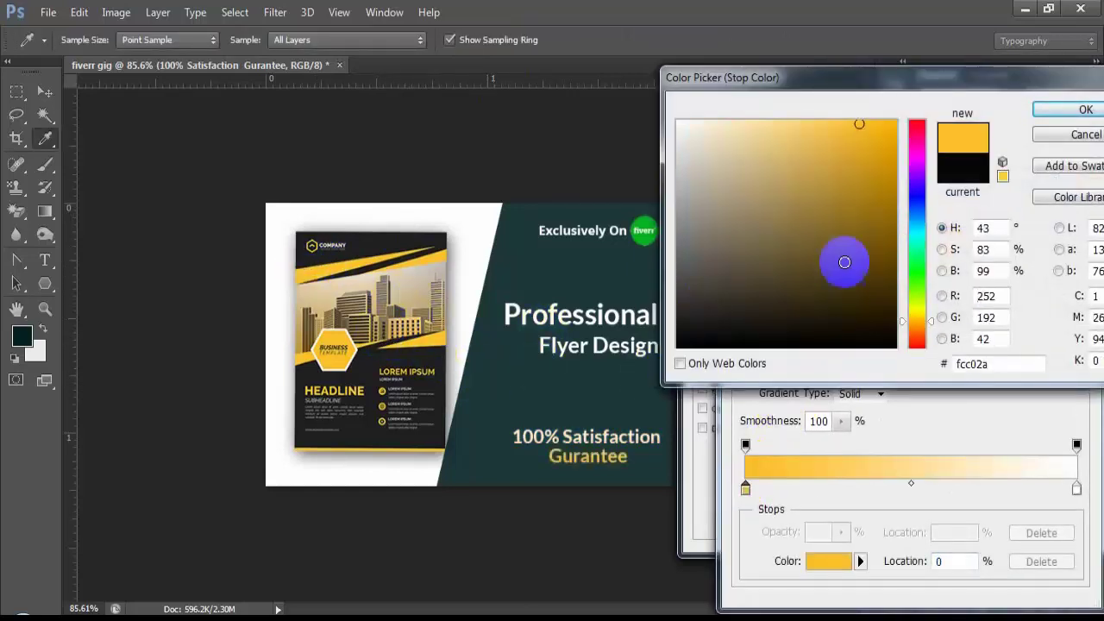
left_click(1059, 123)
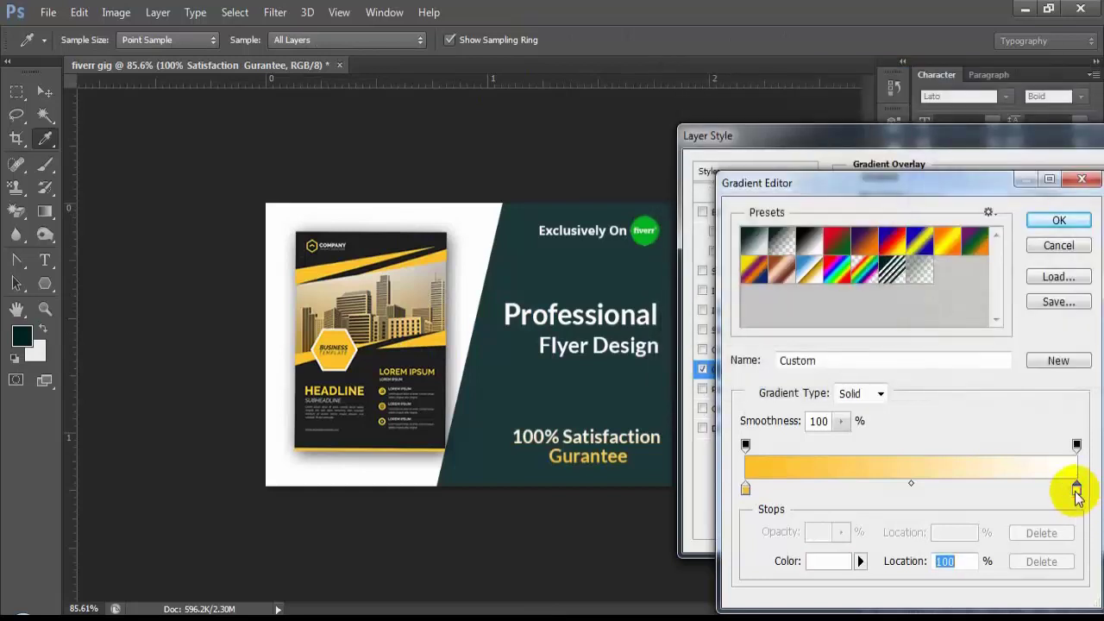
Change the white right gradient stop to an orange-gold based on the flyer's yellow.
double_click(1076, 490)
left_click(344, 355)
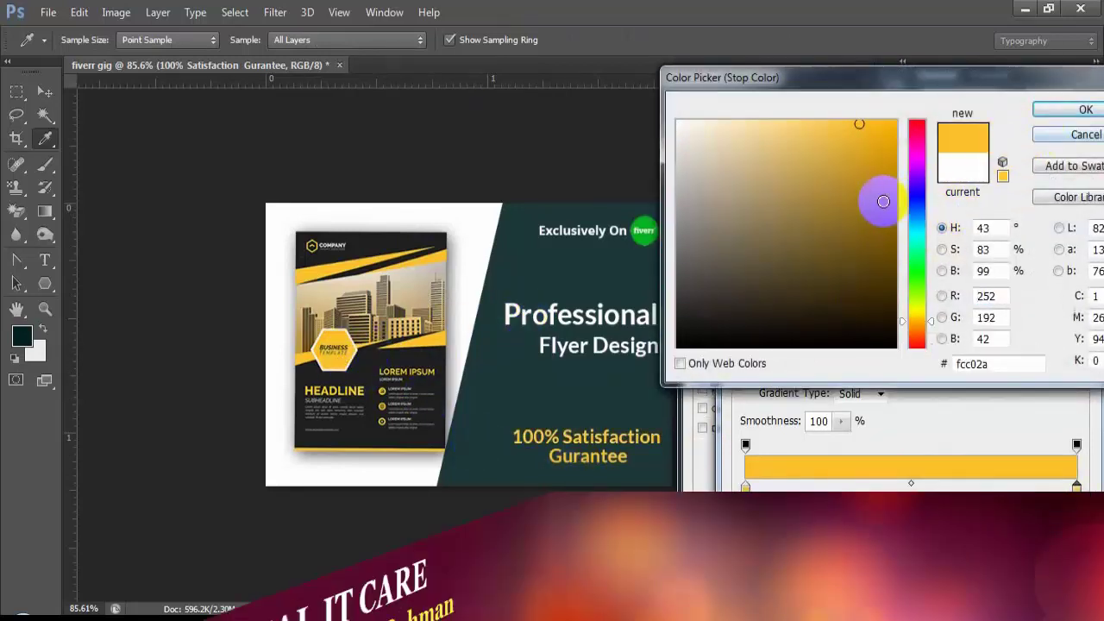
left_click(882, 201)
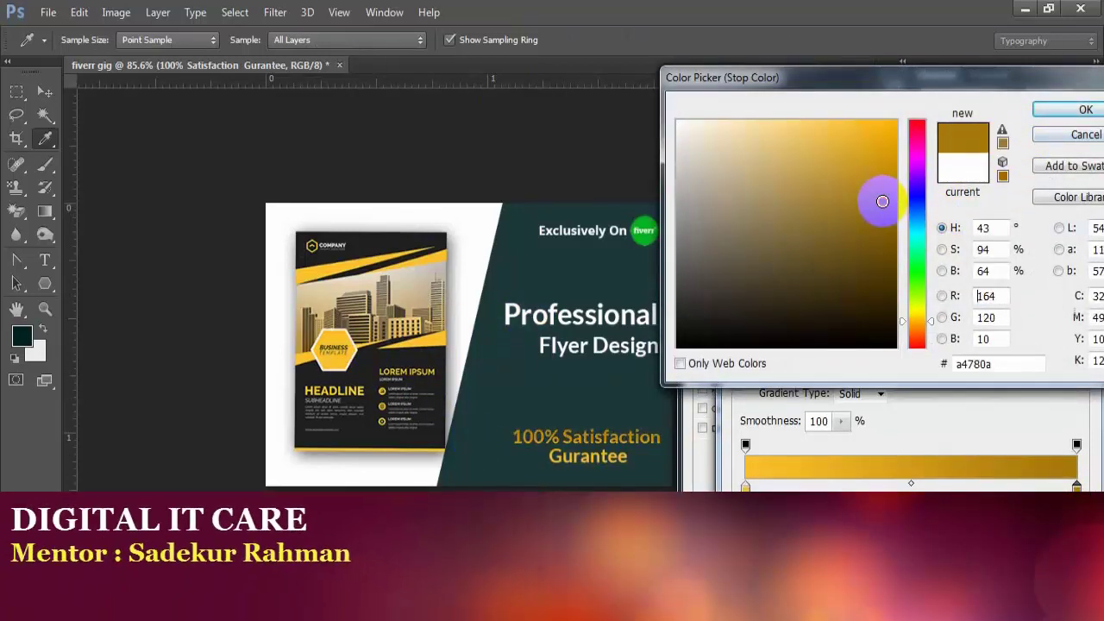
left_click_drag(879, 195, 894, 138)
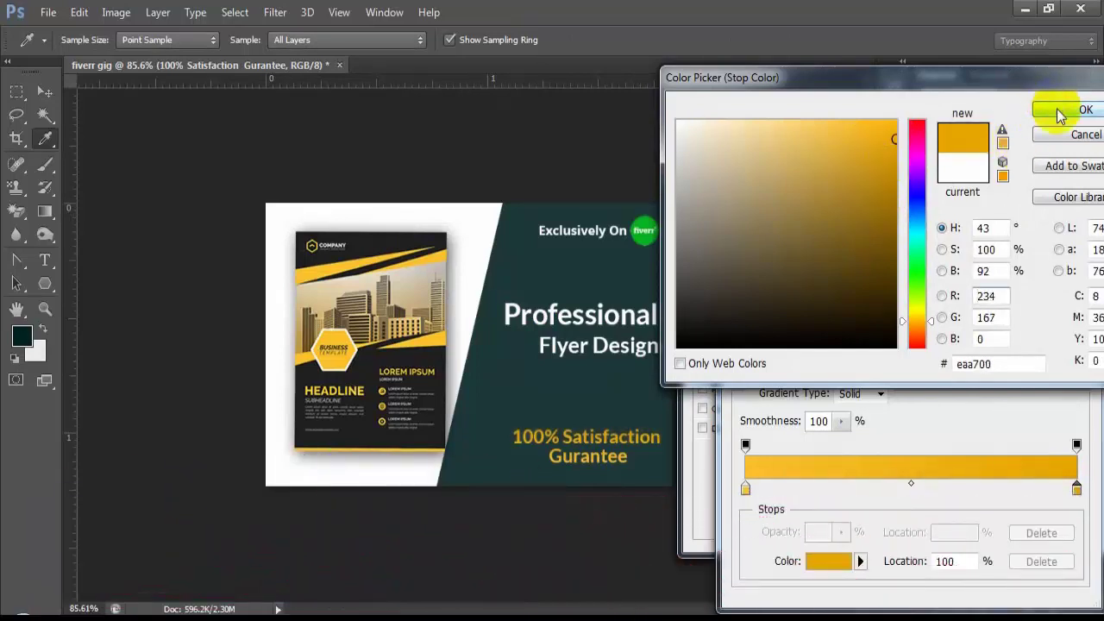
left_click(1060, 117)
Add a pale yellow middle stop and apply the gradient at 73% scale and 32° angle.
double_click(915, 489)
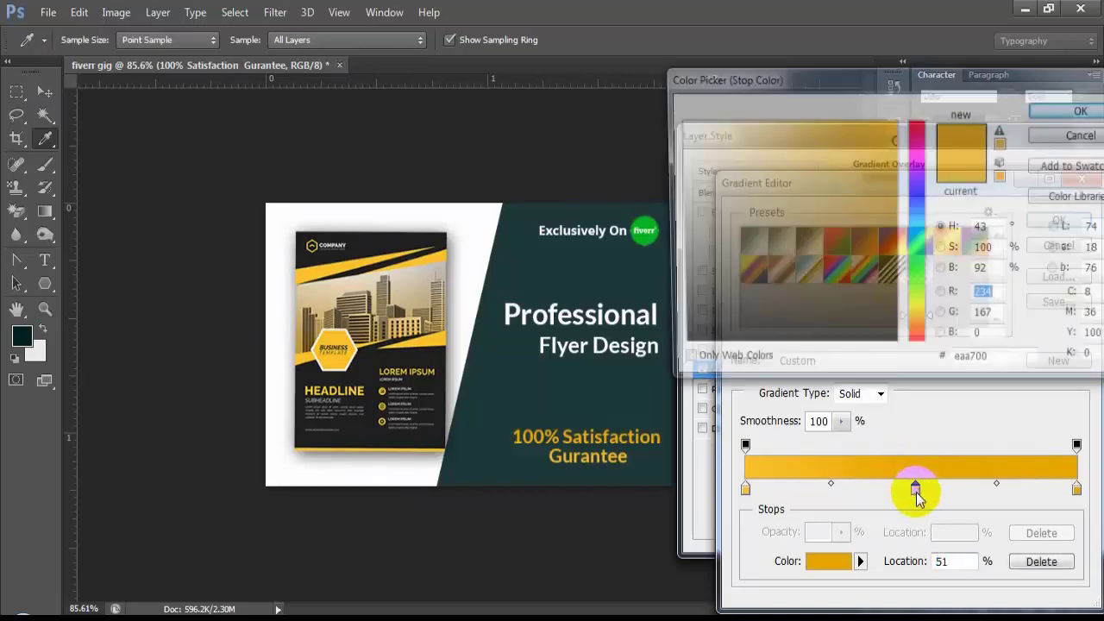
left_click_drag(751, 156, 742, 121)
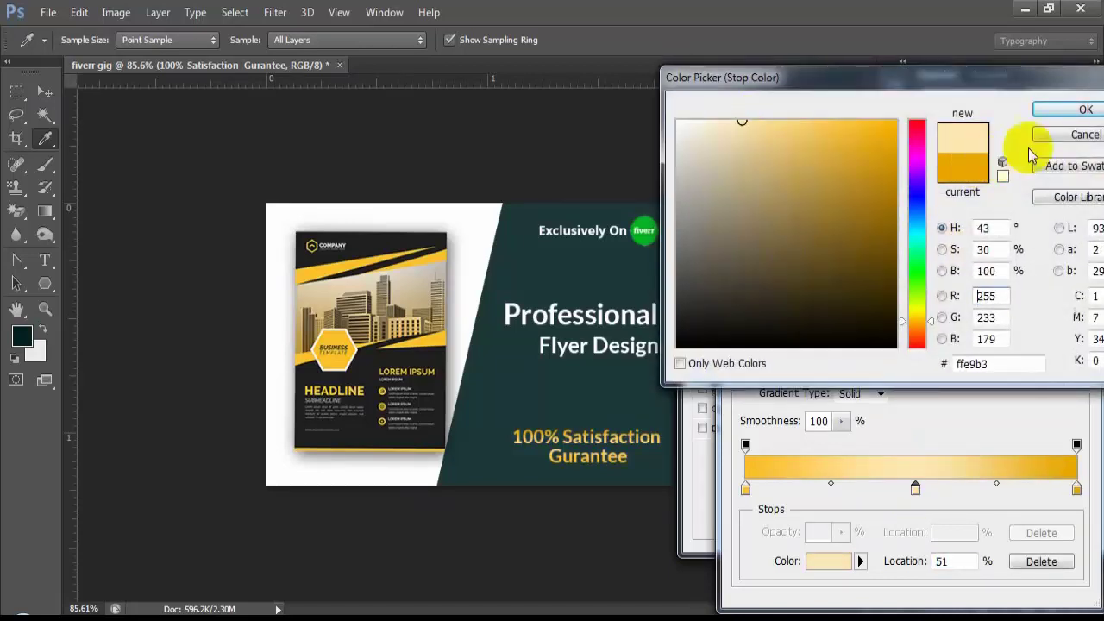
left_click(1085, 109)
left_click(1060, 220)
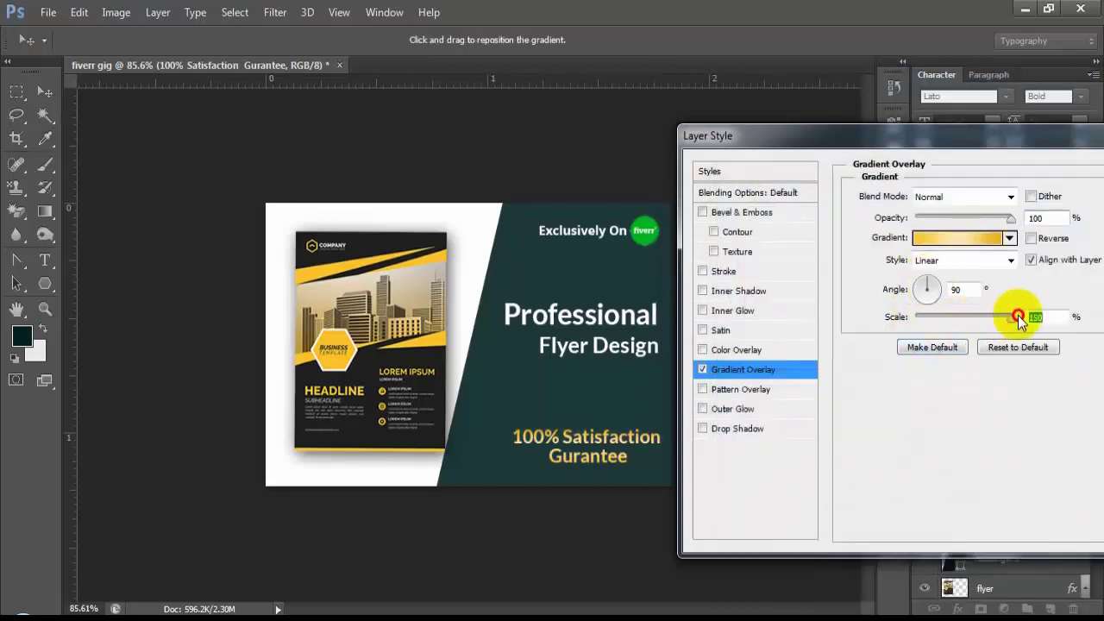
mouse_move(983, 319)
left_mouse_down()
mouse_move(924, 322)
mouse_move(954, 319)
left_mouse_up()
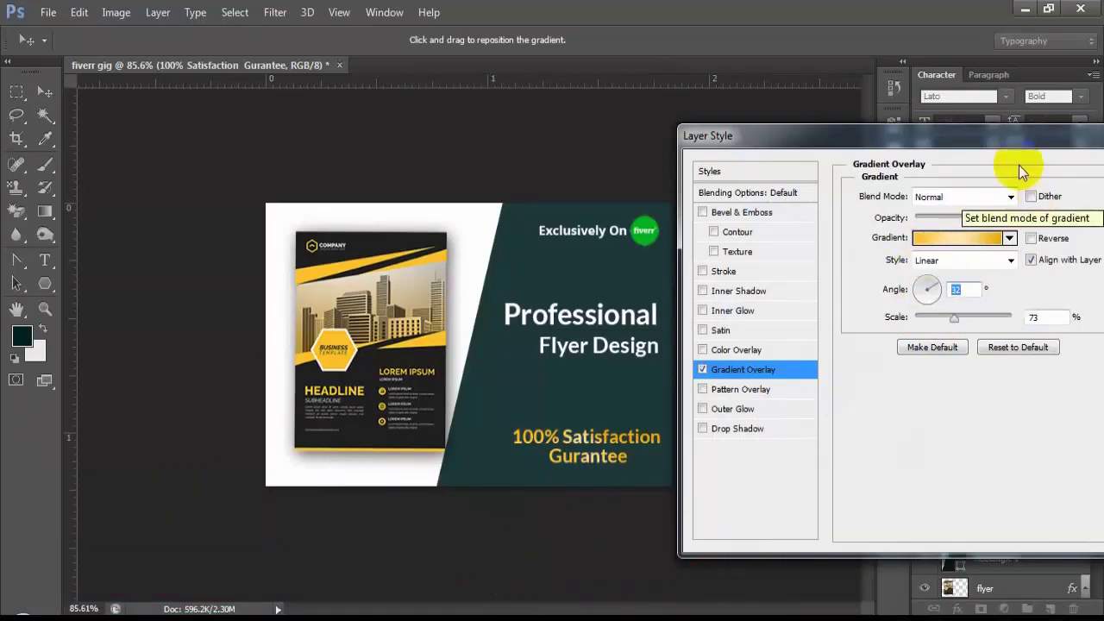
left_click_drag(1005, 145, 869, 201)
left_click(1019, 226)
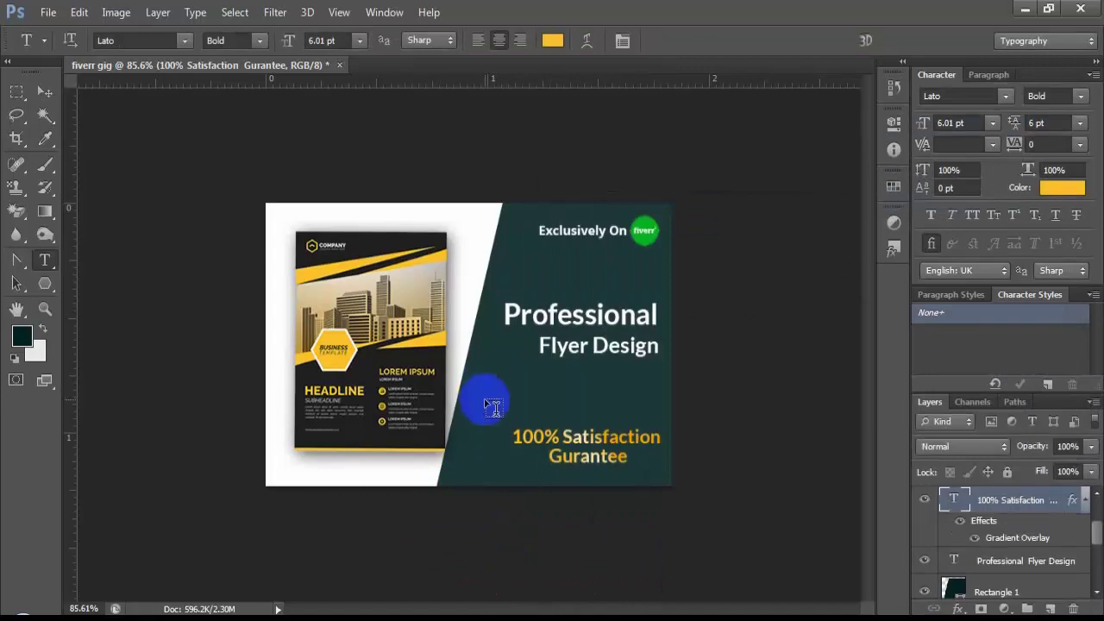
Save the flyer as a new JPEG, fiver gig2.jpg, on the Desktop at maximum quality 12.
key("ctrl+minus")
key("ctrl+0")
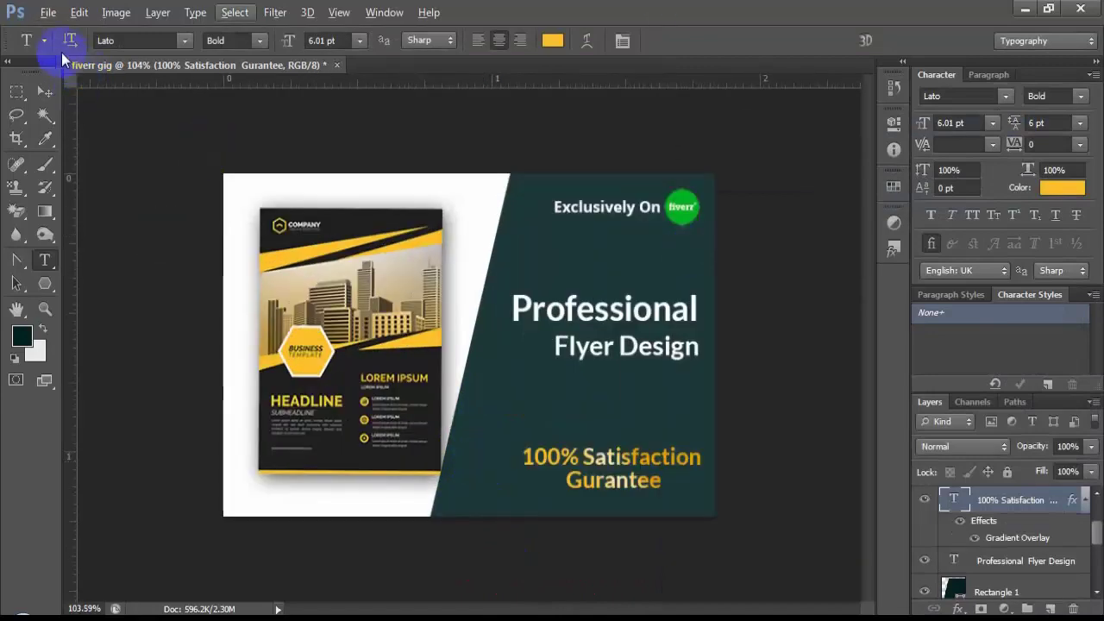
left_click(48, 12)
left_click(93, 228)
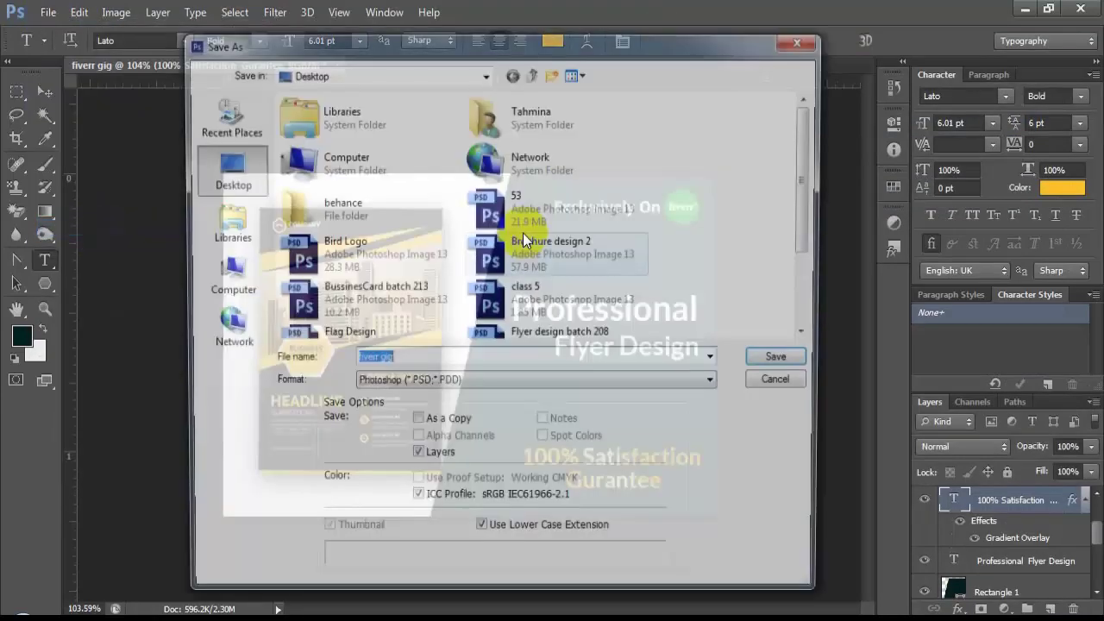
left_click(479, 386)
left_click(488, 229)
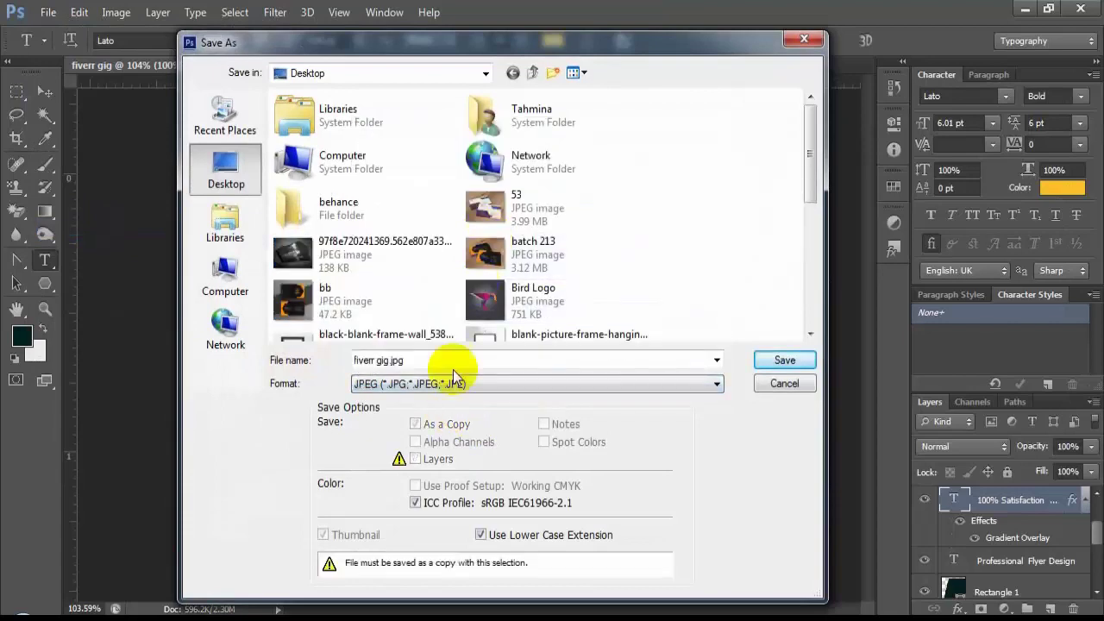
left_click(773, 361)
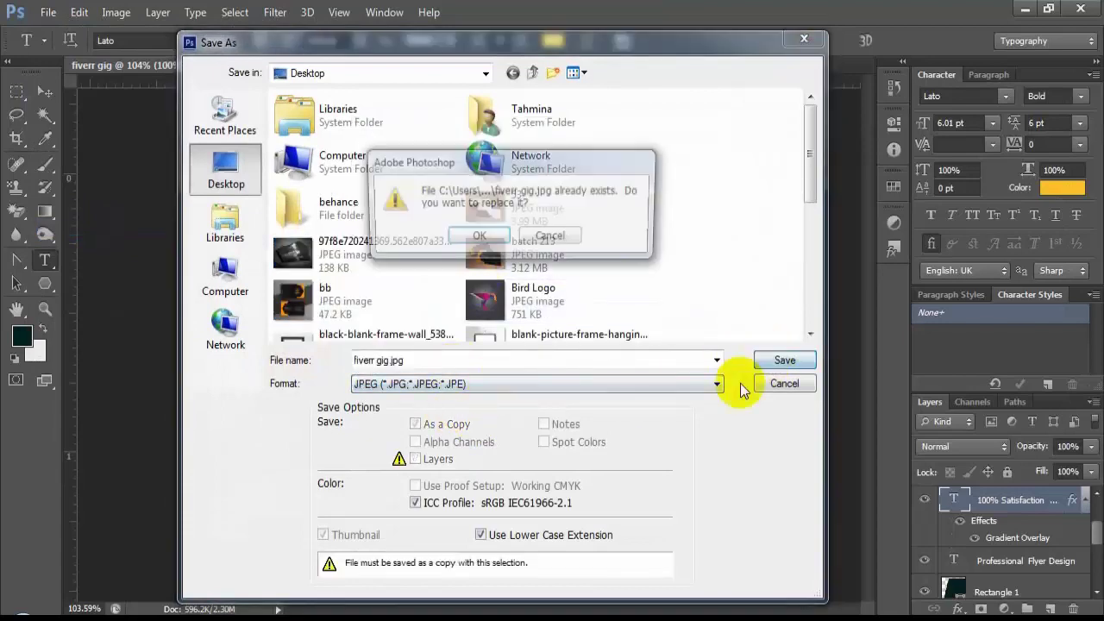
left_click(552, 237)
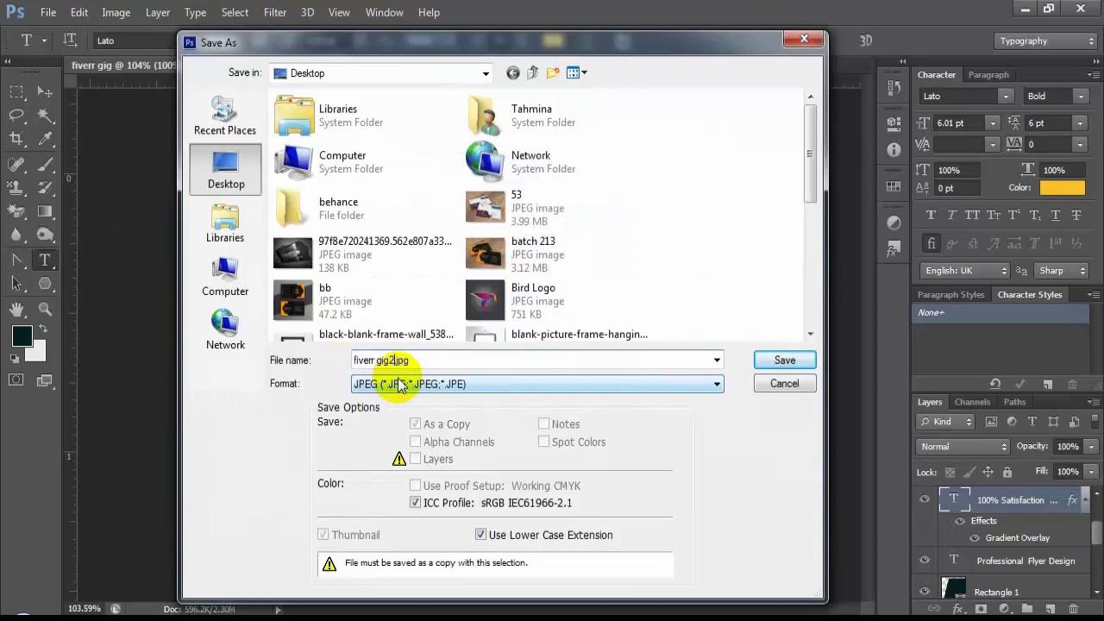
left_click(770, 359)
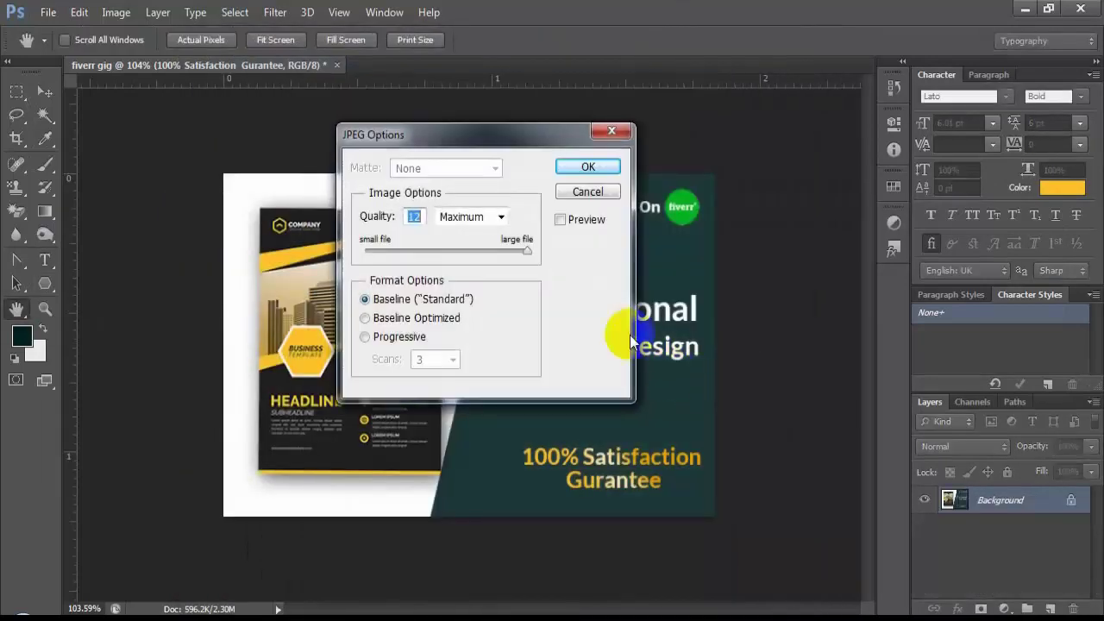
left_click(599, 172)
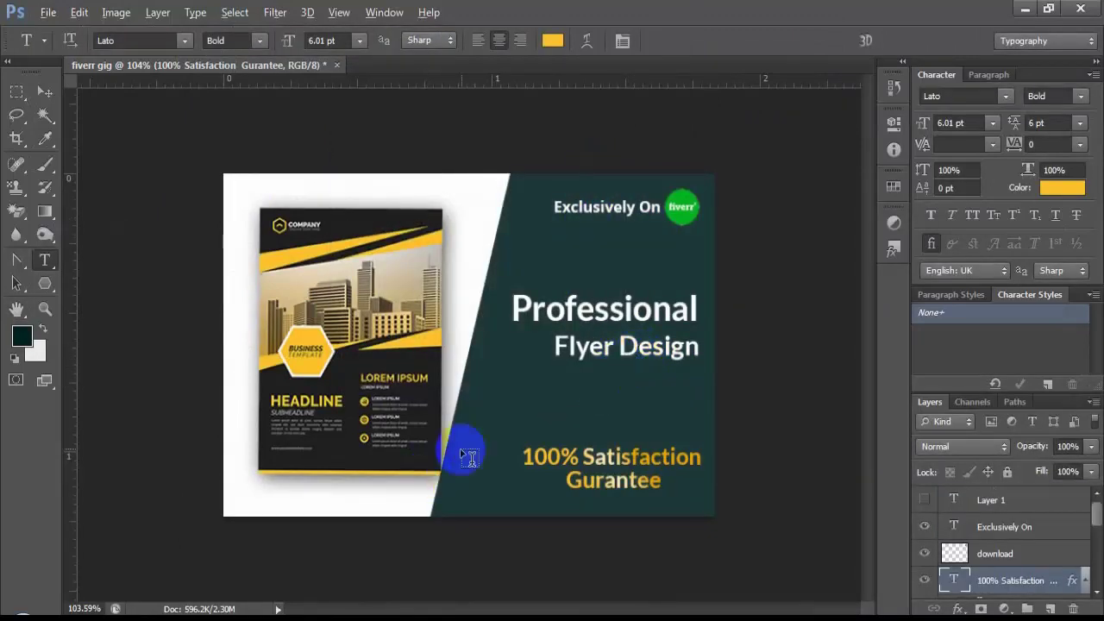
Delete all the old layers above the Background, leaving a blank canvas.
scroll(414, 516, "down", 2)
scroll(407, 509, "up", 2)
scroll(419, 505, "down", 1)
scroll(429, 502, "up", 1)
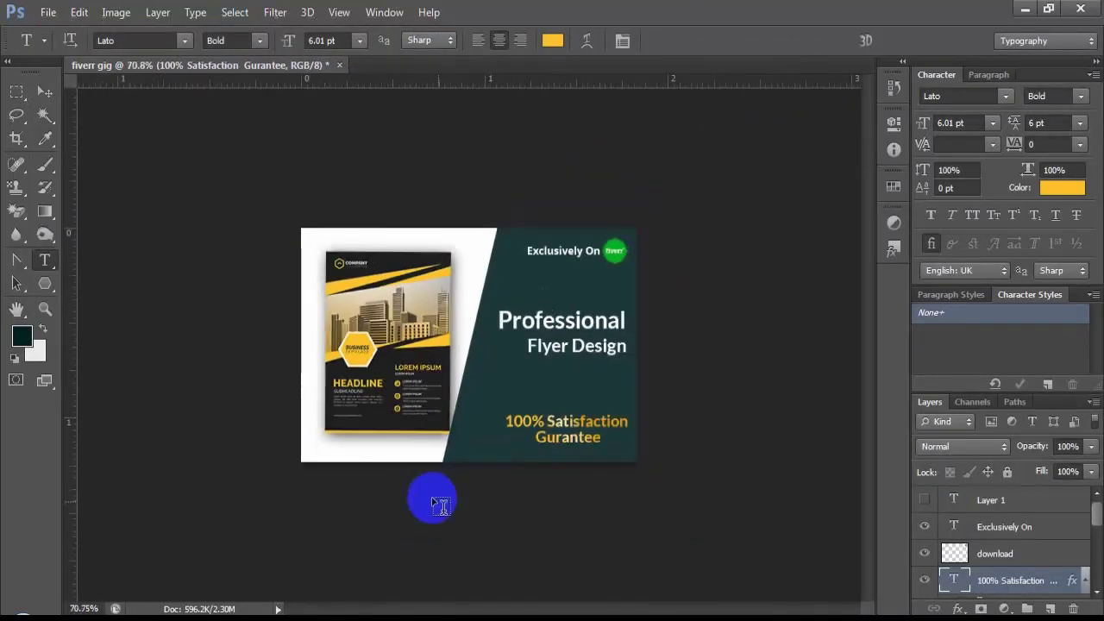
scroll(442, 506, "up", 2)
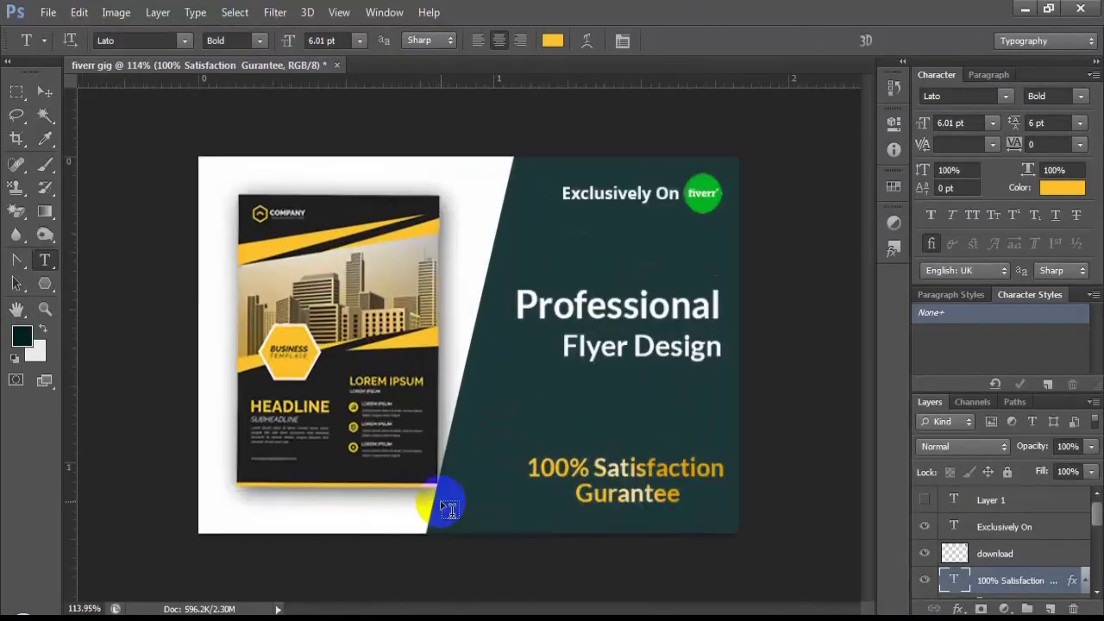
left_click(48, 12)
left_click(1011, 510)
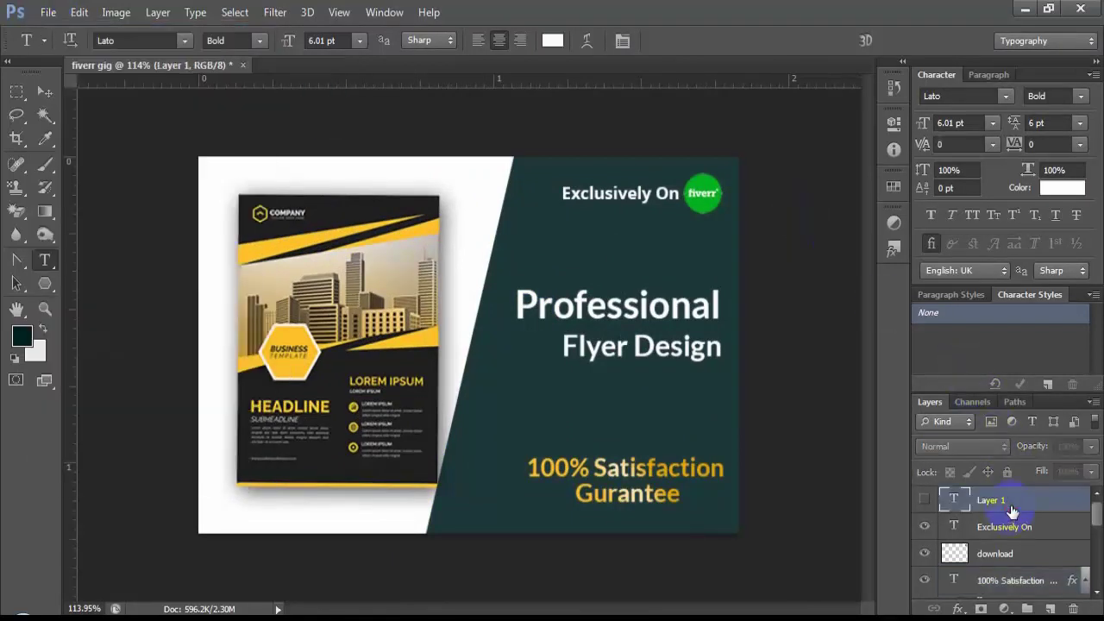
scroll(1013, 518, "down", 2)
scroll(1012, 557, "down", 2)
scroll(1007, 573, "down", 2)
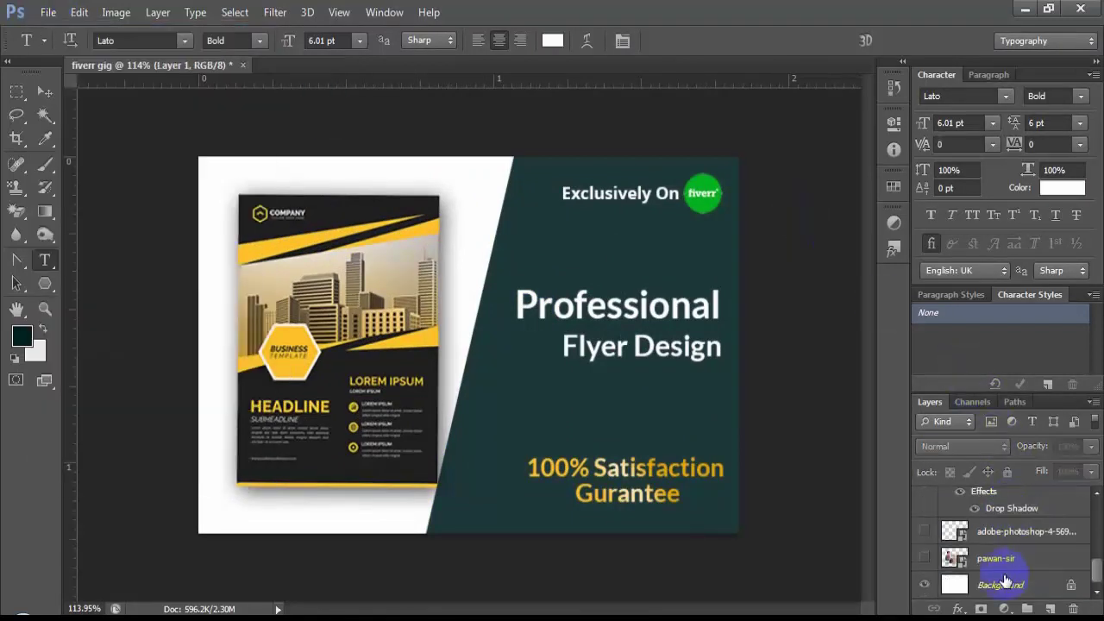
left_click(1014, 563, "shift")
key("Delete")
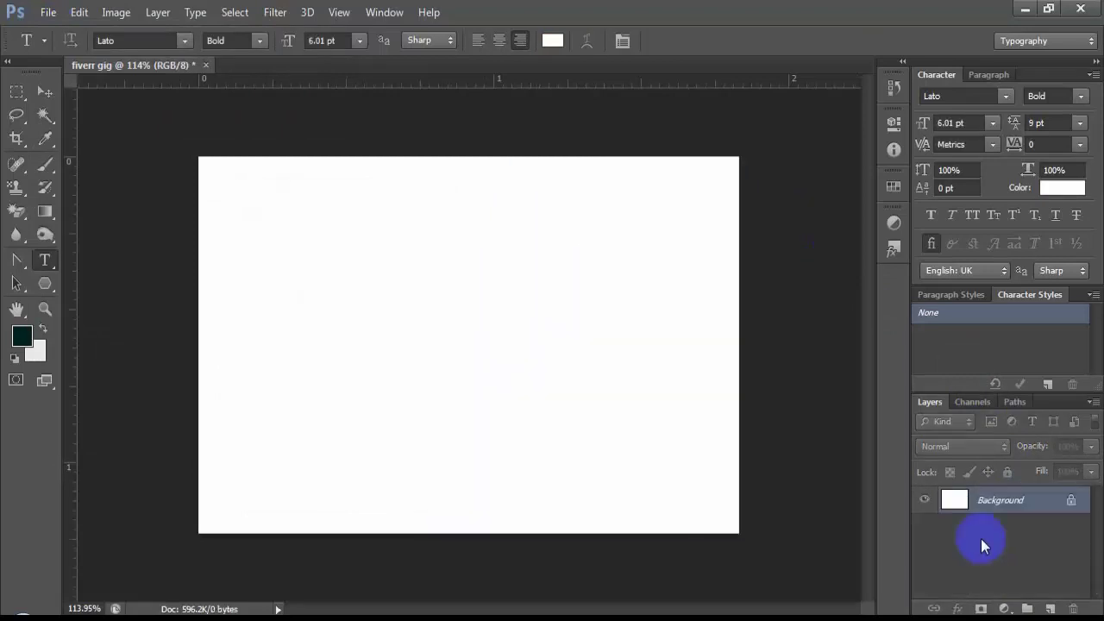
Place the Square-Trifold-Brochure-Template image and enlarge it to fill the canvas.
left_click(45, 15)
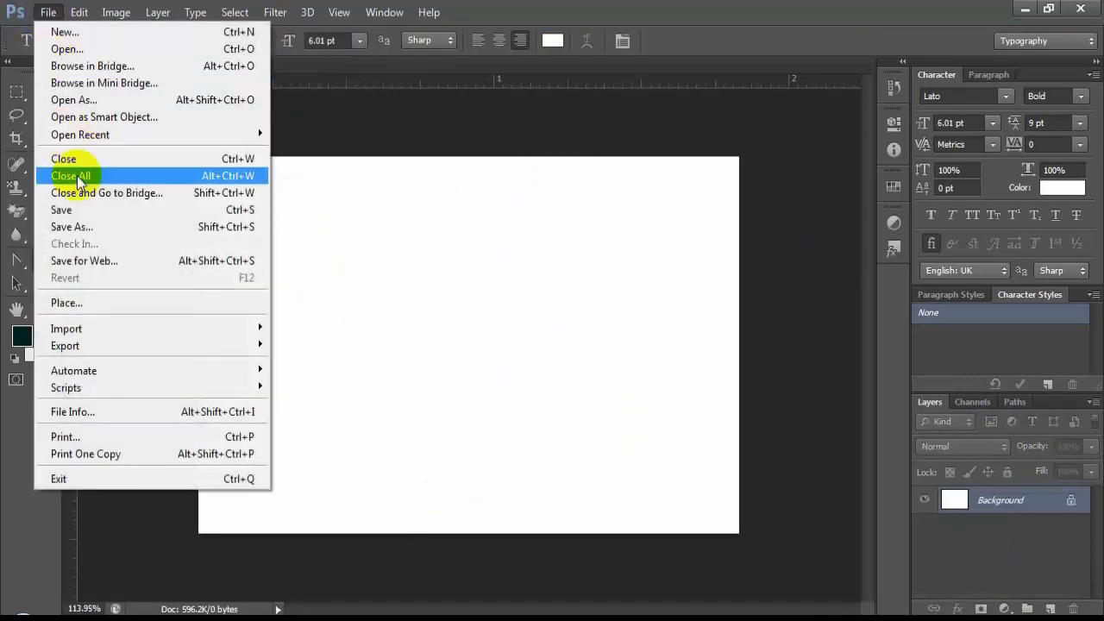
left_click(74, 304)
left_click_drag(810, 207, 811, 470)
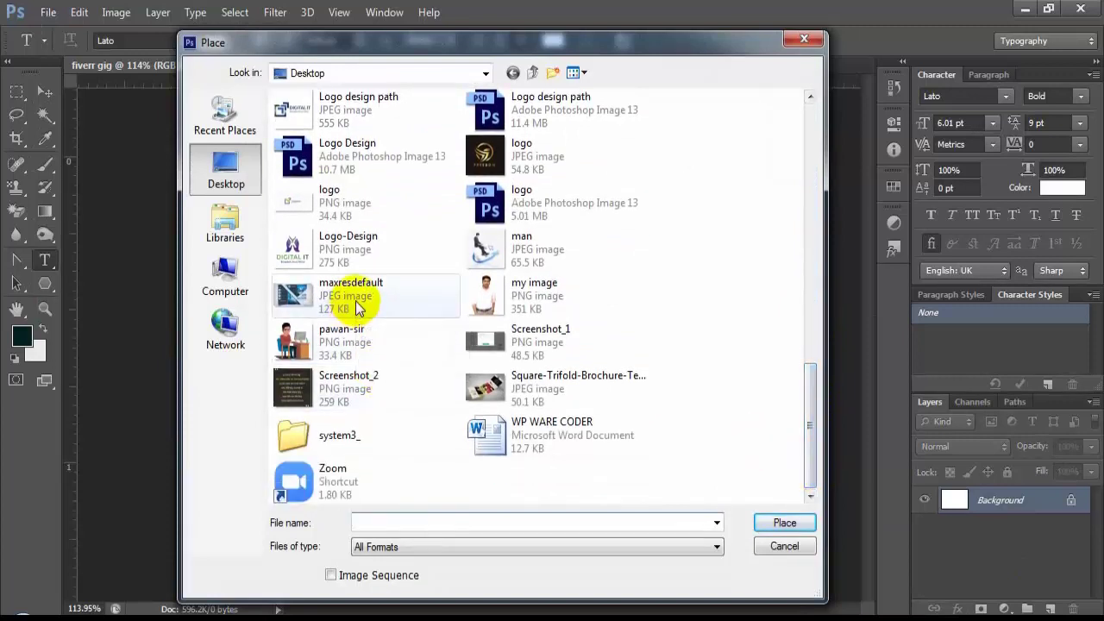
left_click(479, 384)
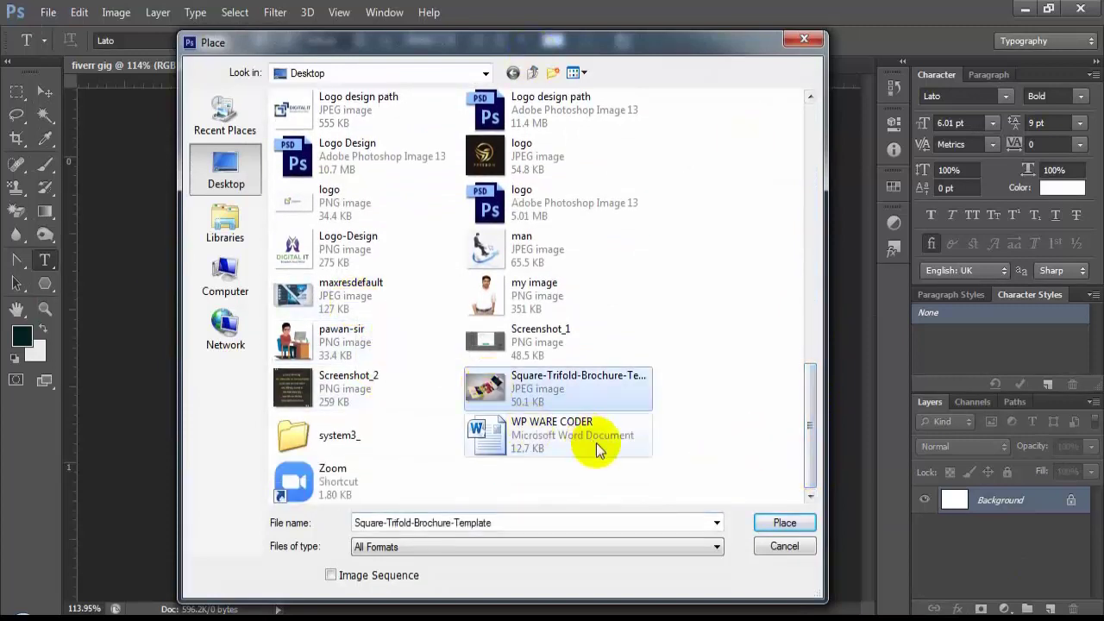
left_click(778, 523)
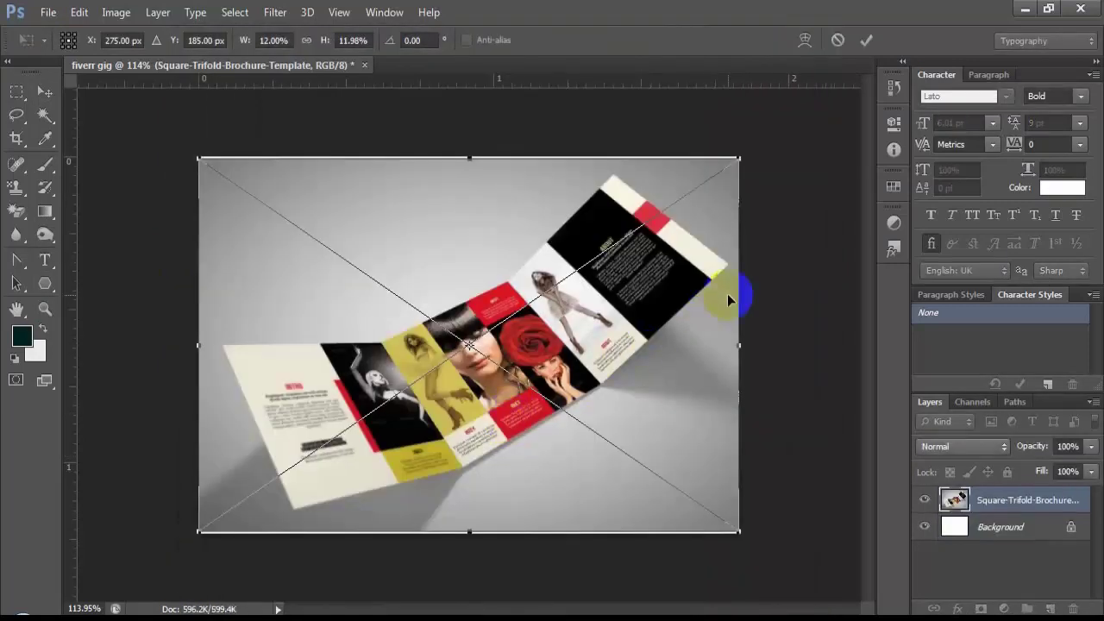
double_click(727, 298)
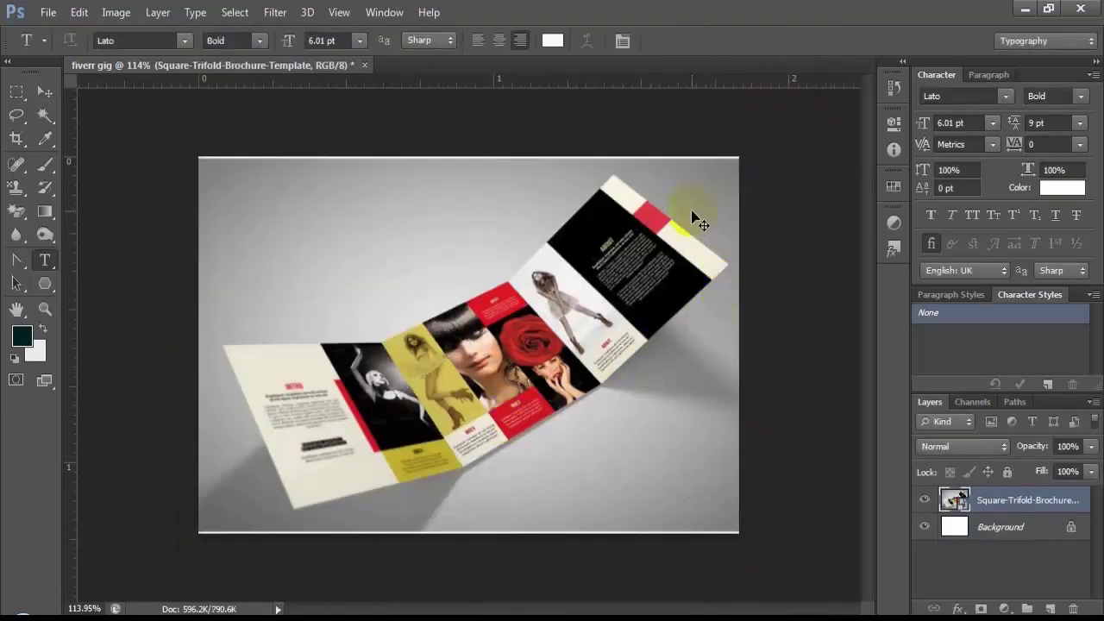
key("ctrl+t")
left_click_drag(741, 157, 751, 154)
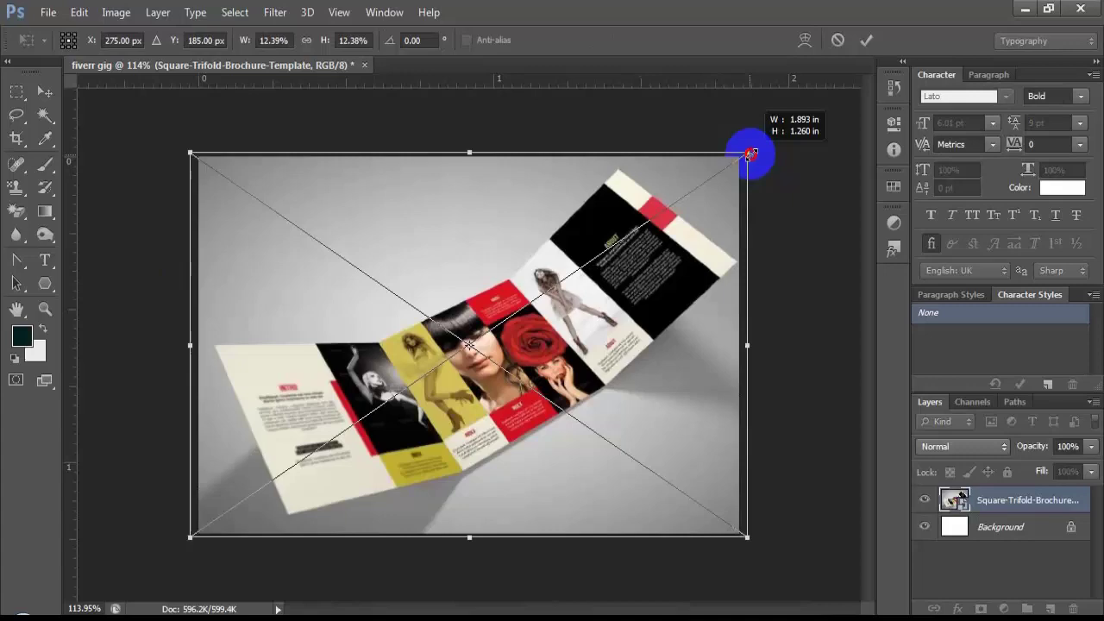
double_click(698, 240)
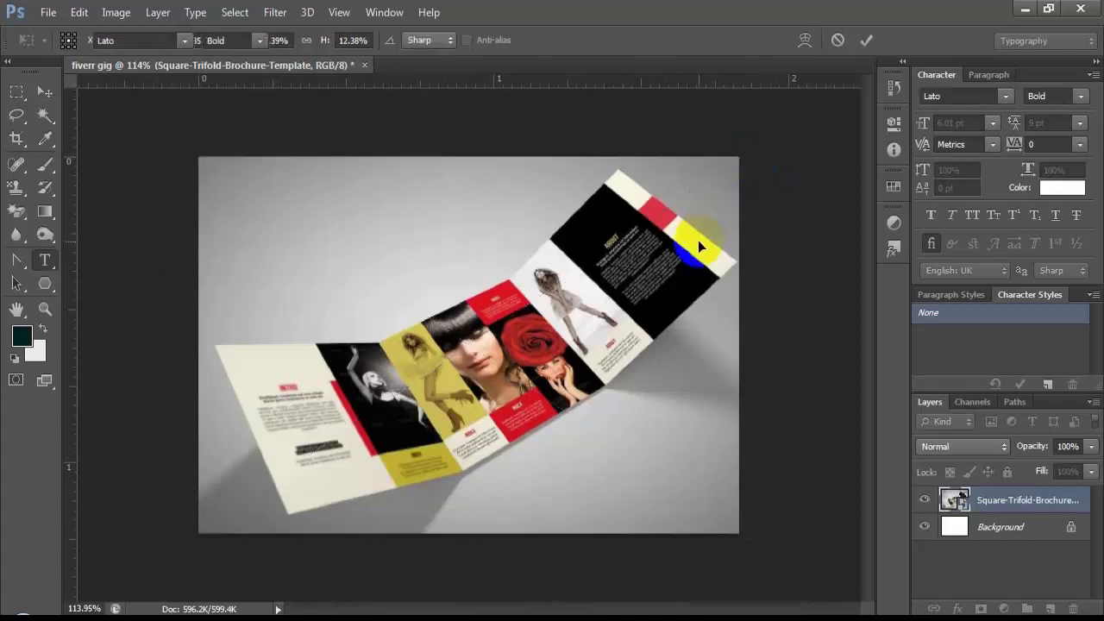
left_click(48, 12)
left_click(78, 301)
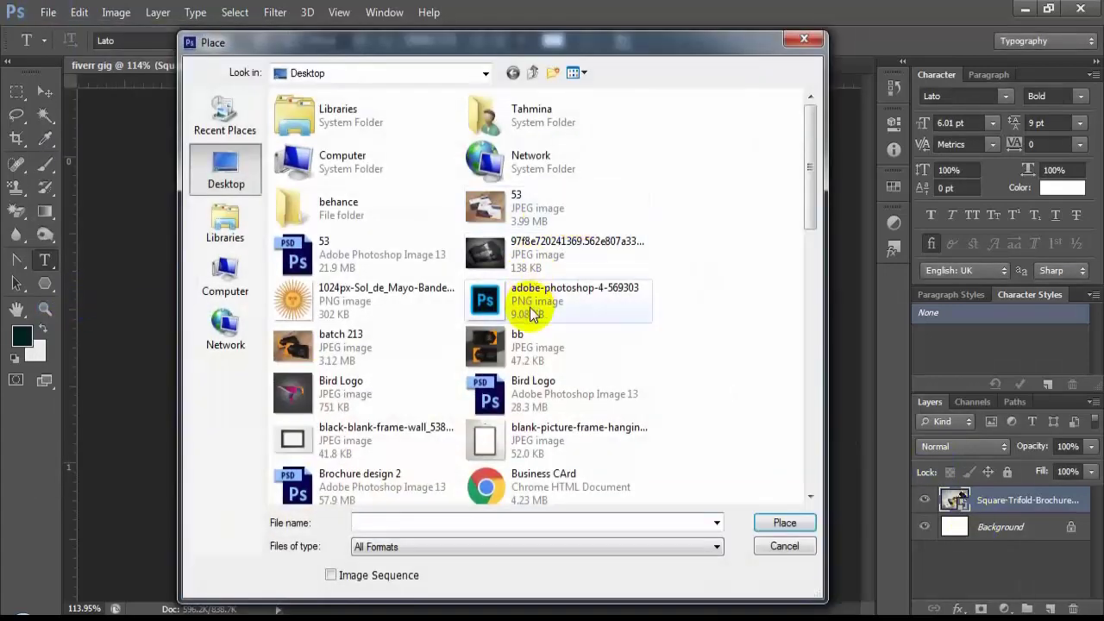
Place the adobe-photoshop-4-569303 logo as a small badge in the top-left corner.
left_click(530, 307)
left_click(757, 522)
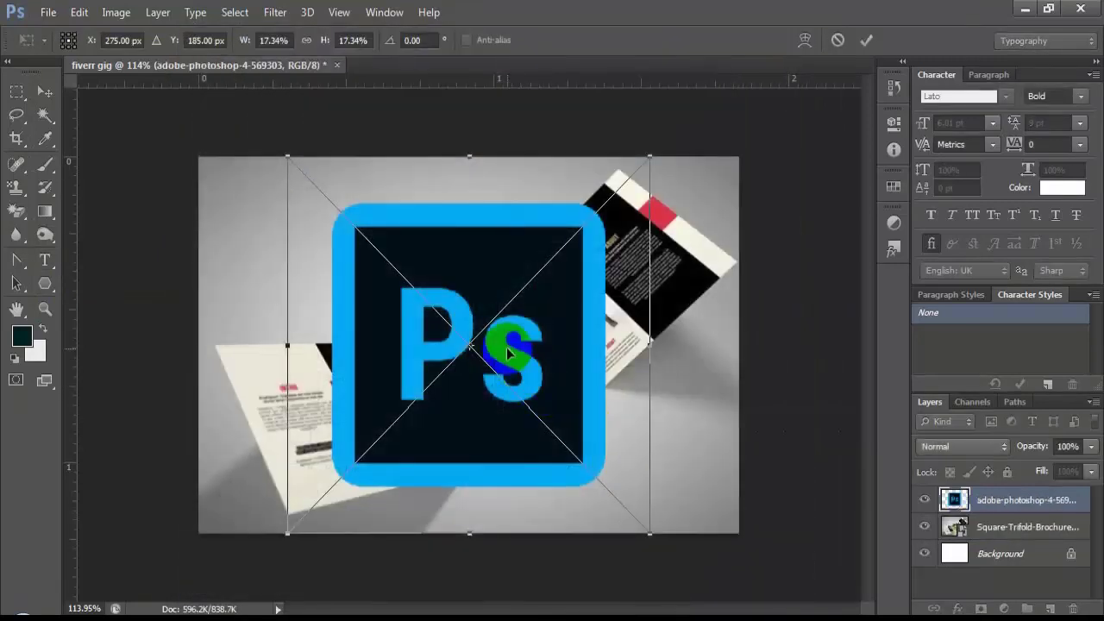
left_click_drag(649, 157, 527, 284)
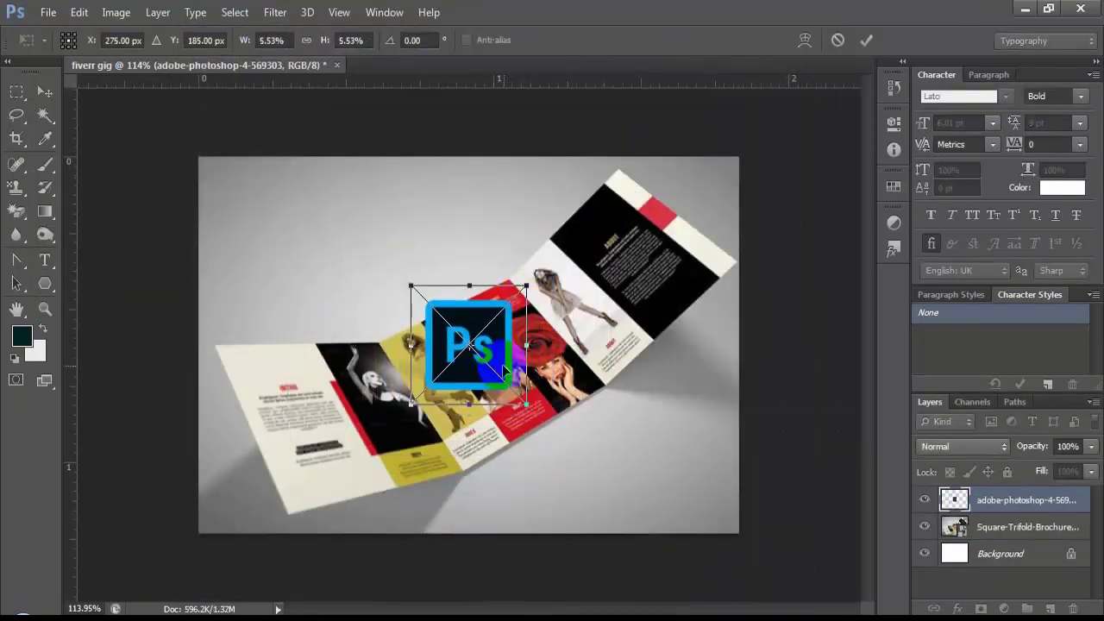
left_click_drag(503, 369, 302, 242)
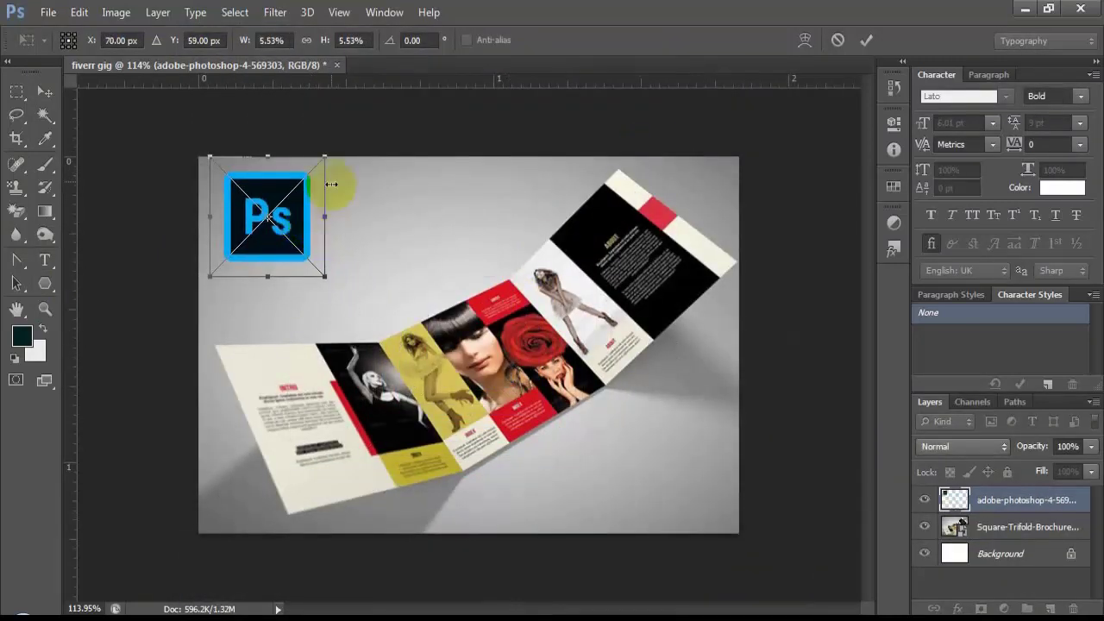
left_click_drag(326, 152, 325, 148)
key("Return")
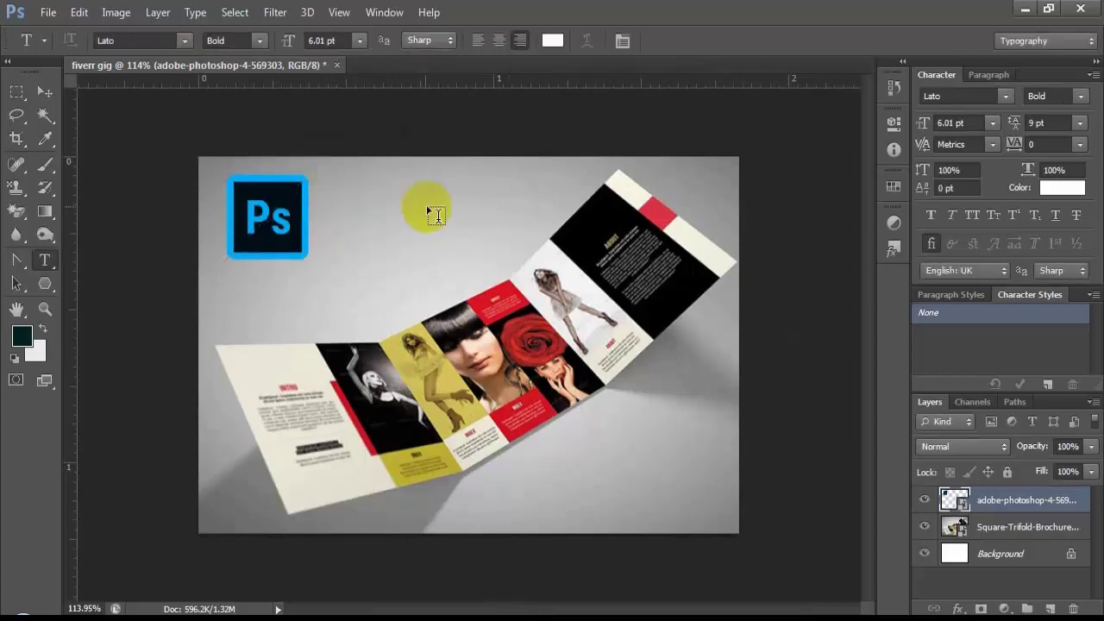
scroll(432, 358, "down", 2)
scroll(436, 362, "up", 3)
Place the download Fiverr logo, scaled down near the bottom-right corner.
left_click(45, 14)
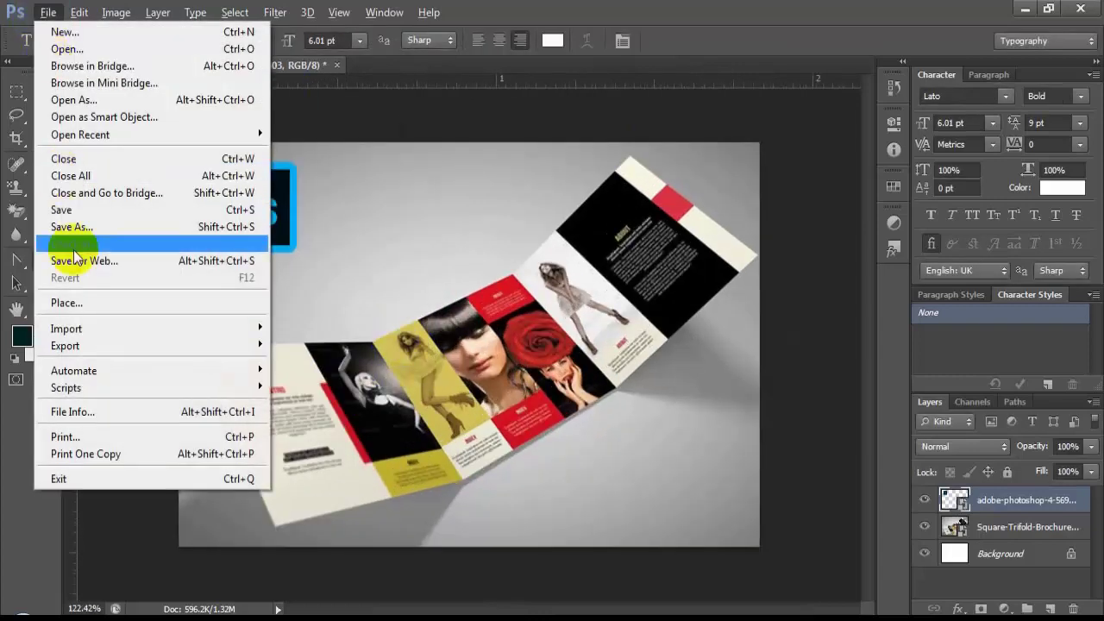
left_click(81, 301)
left_click_drag(808, 172, 806, 250)
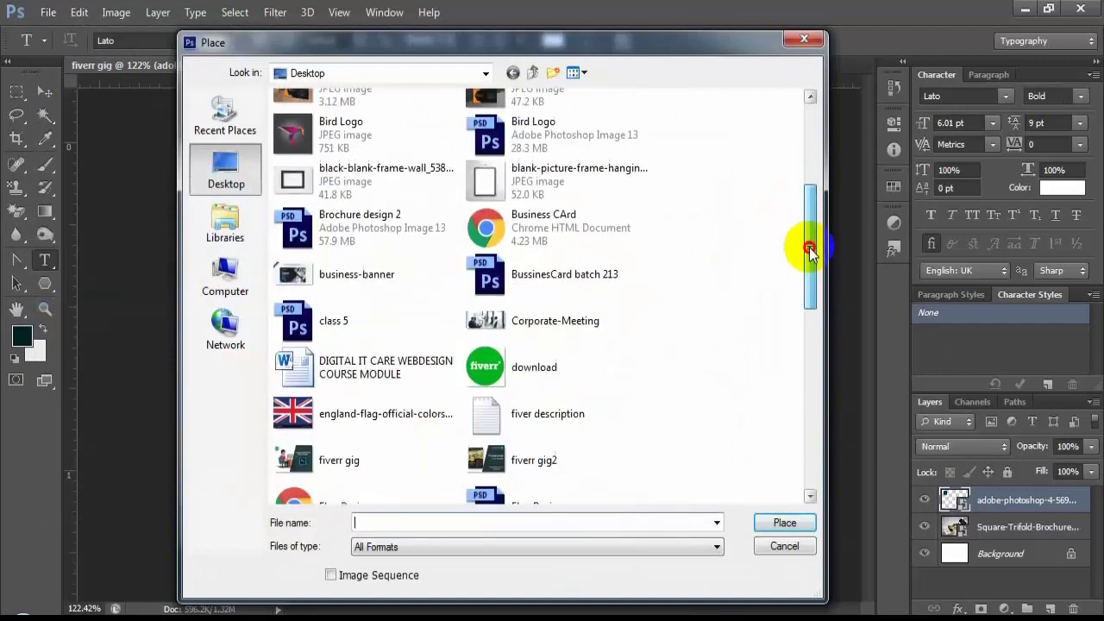
left_click(629, 315)
left_click(785, 524)
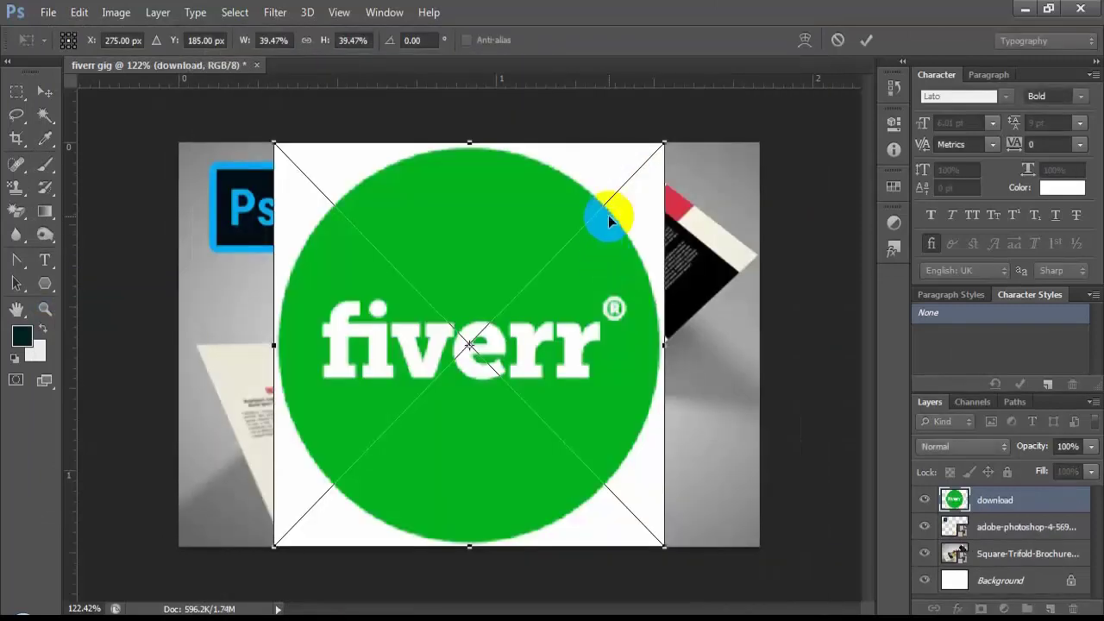
left_click_drag(664, 138, 518, 285)
mouse_move(496, 343)
left_mouse_down()
mouse_move(724, 481)
mouse_move(711, 487)
left_mouse_up()
left_click_drag(728, 434, 703, 467)
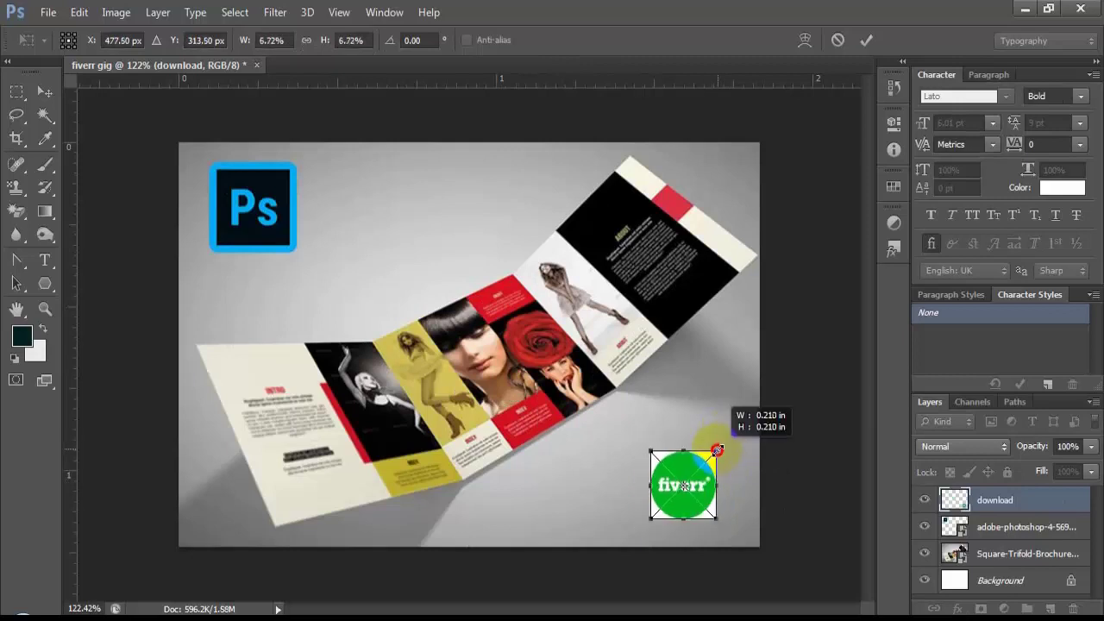
key("Return")
key("t")
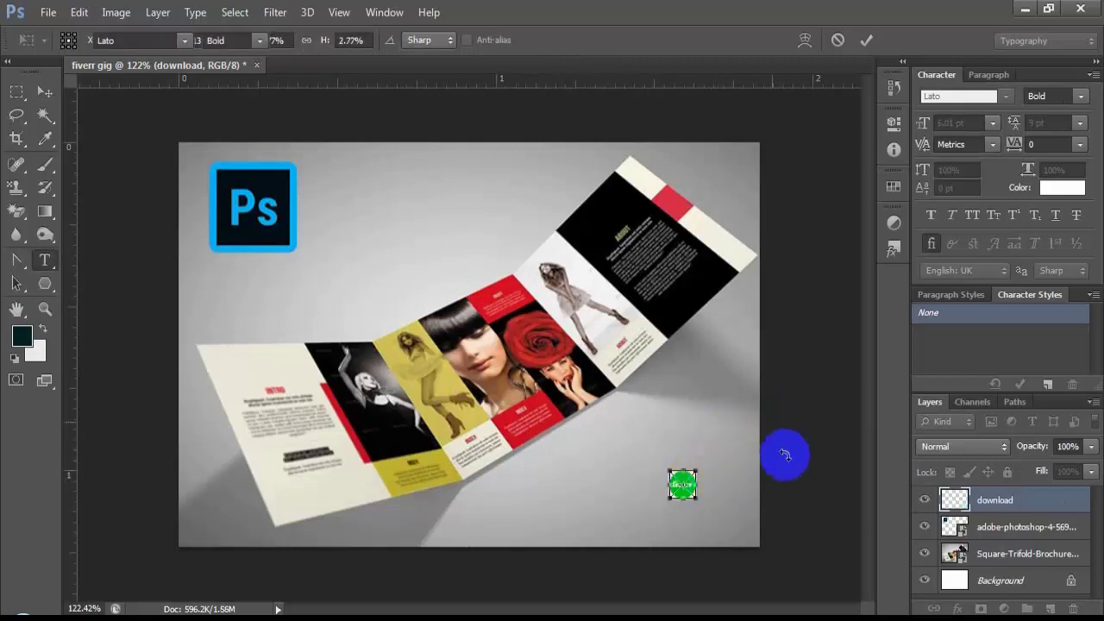
scroll(703, 495, "up", 3)
scroll(703, 495, "up", 1)
Rasterize the download logo layer, delete its white corner with the Magic Wand, and nudge it into place.
left_click(45, 114)
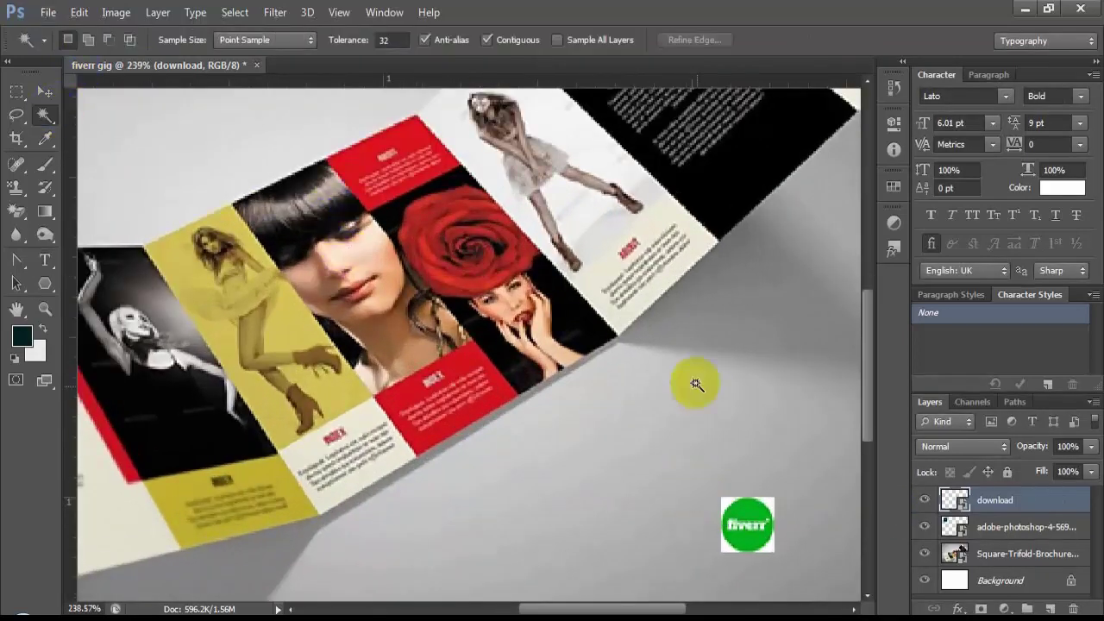
right_click(1017, 501)
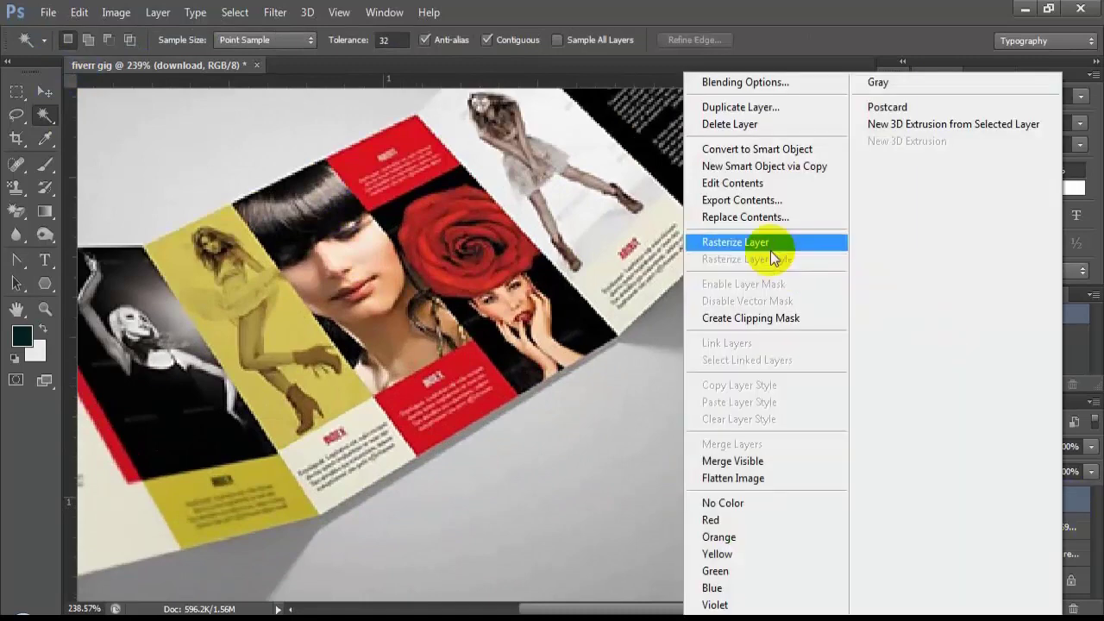
left_click(770, 250)
left_click(769, 498)
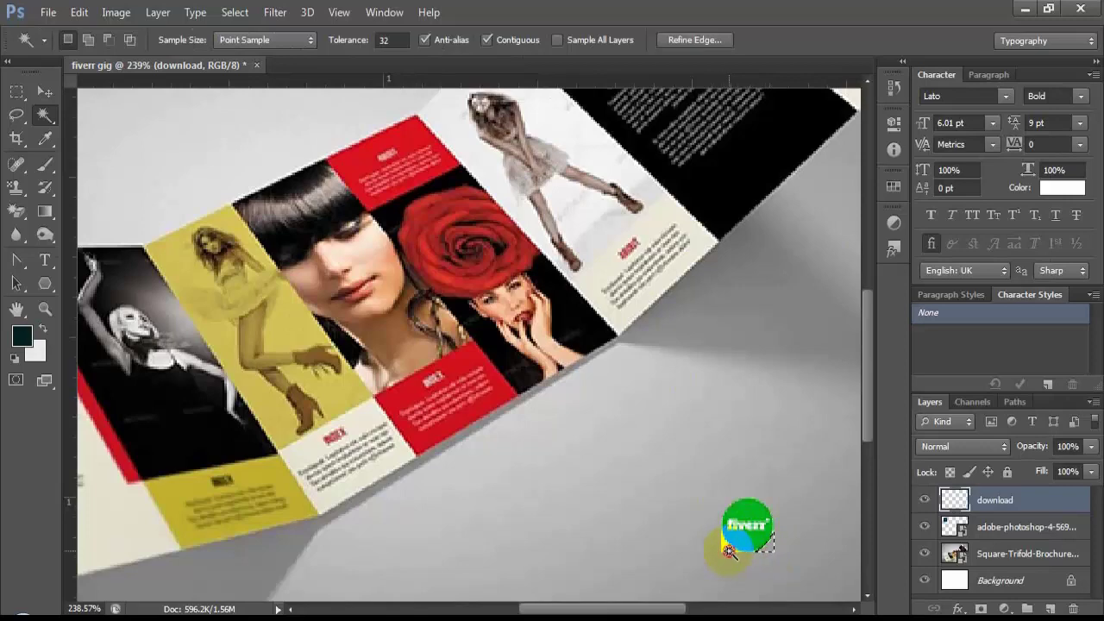
key("Delete")
key("ctrl+d")
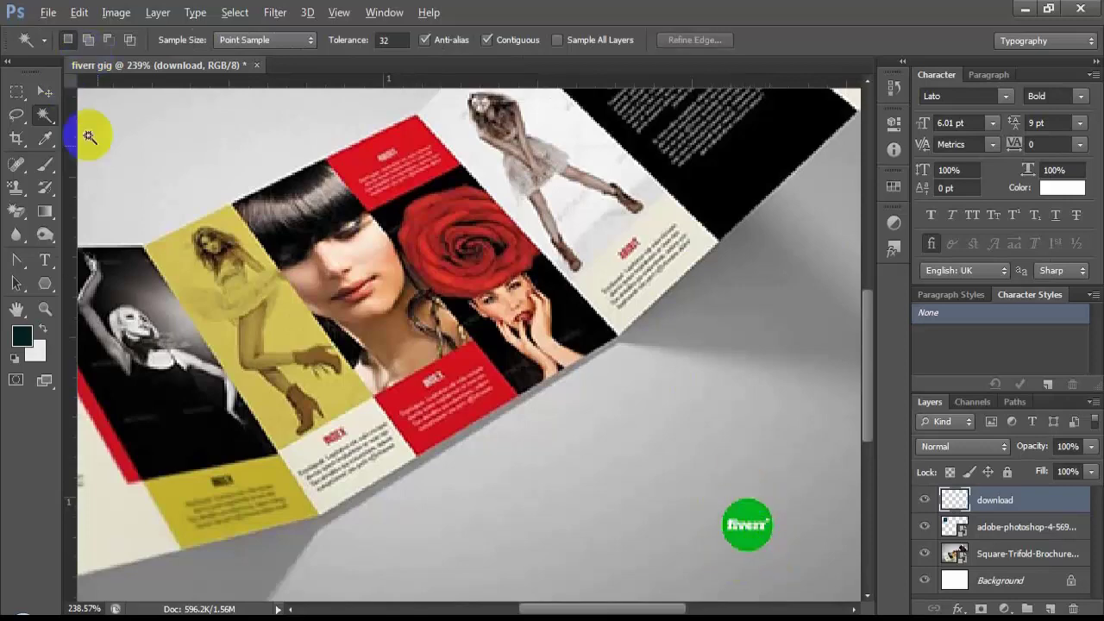
scroll(370, 294, "down", 4)
left_click(44, 91)
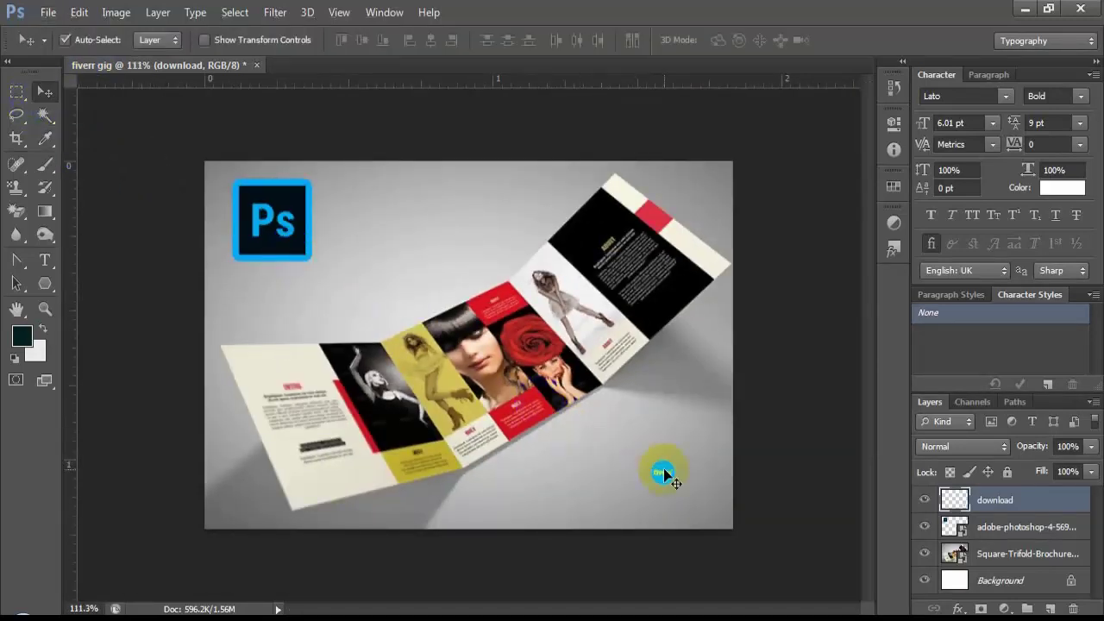
left_click_drag(695, 499, 703, 493)
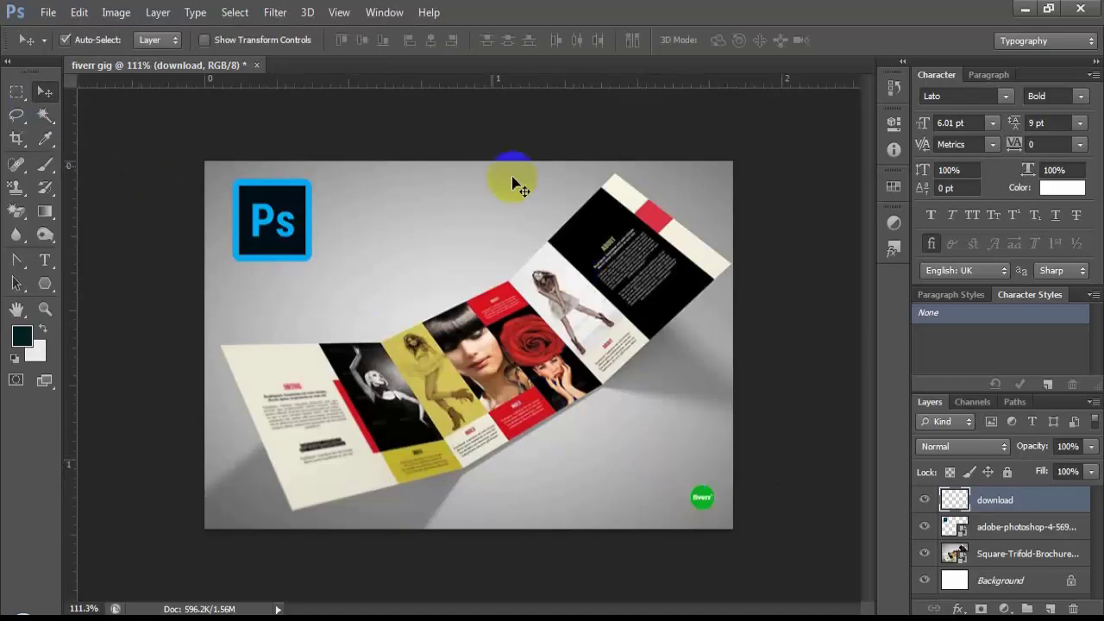
left_click(46, 12)
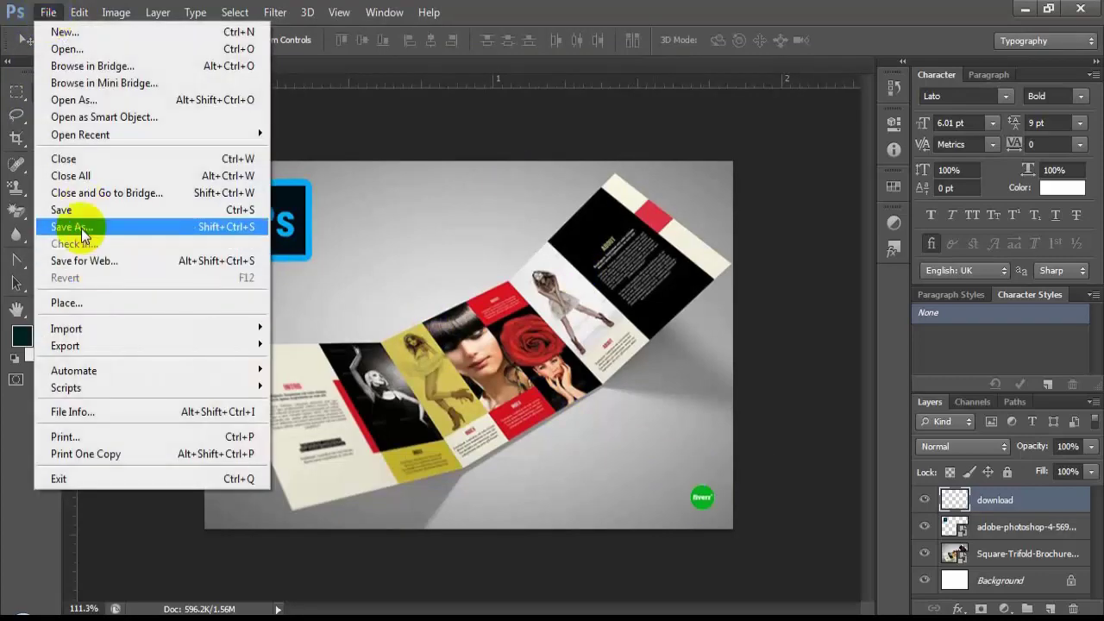
Save the brochure design to the Desktop as the JPEG fiverr gig3.jpg.
left_click(79, 219)
left_click(784, 384)
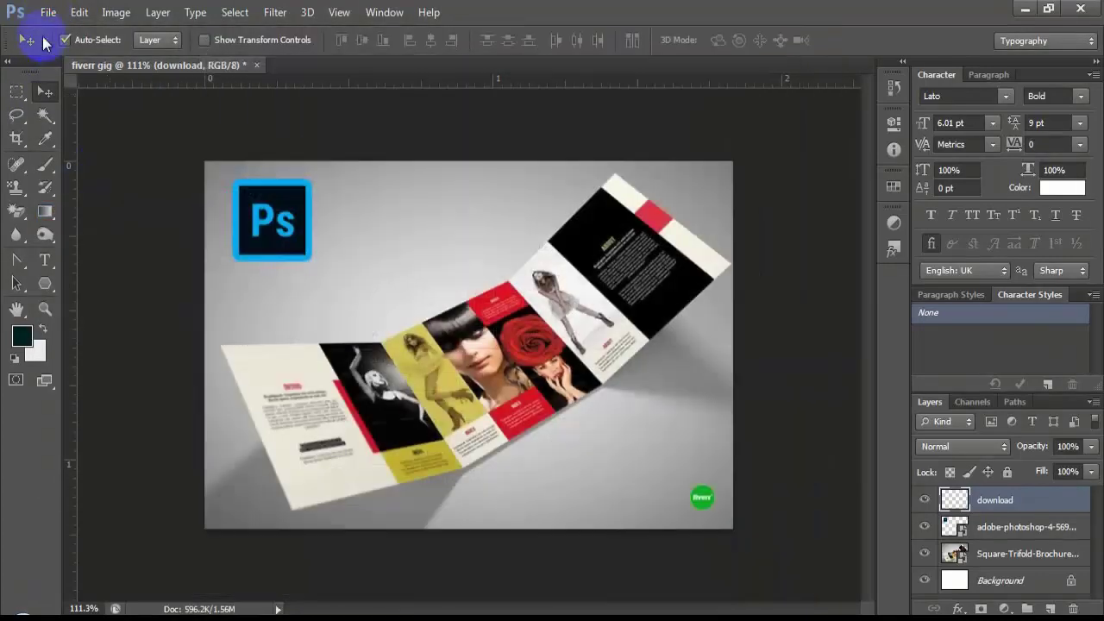
left_click(48, 12)
left_click(78, 228)
left_click(518, 384)
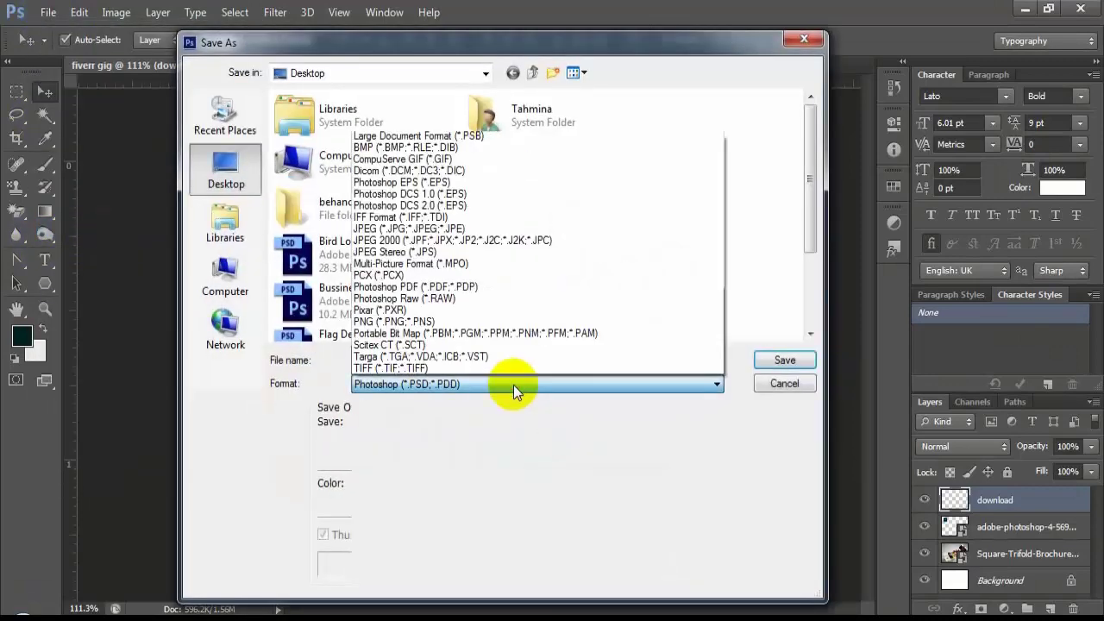
left_click(493, 229)
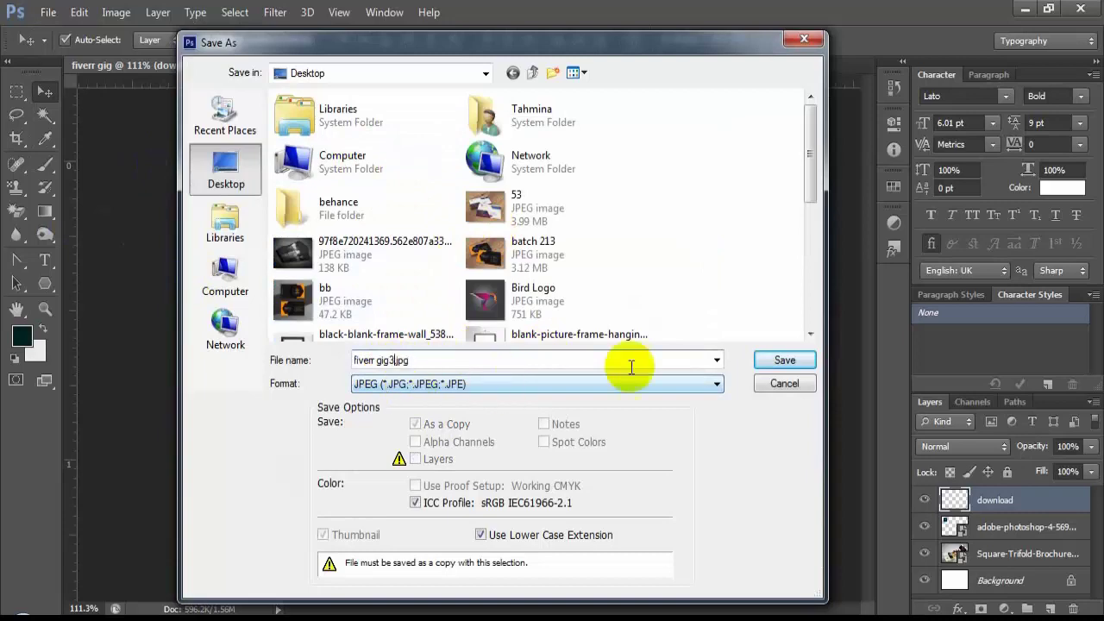
left_click(784, 360)
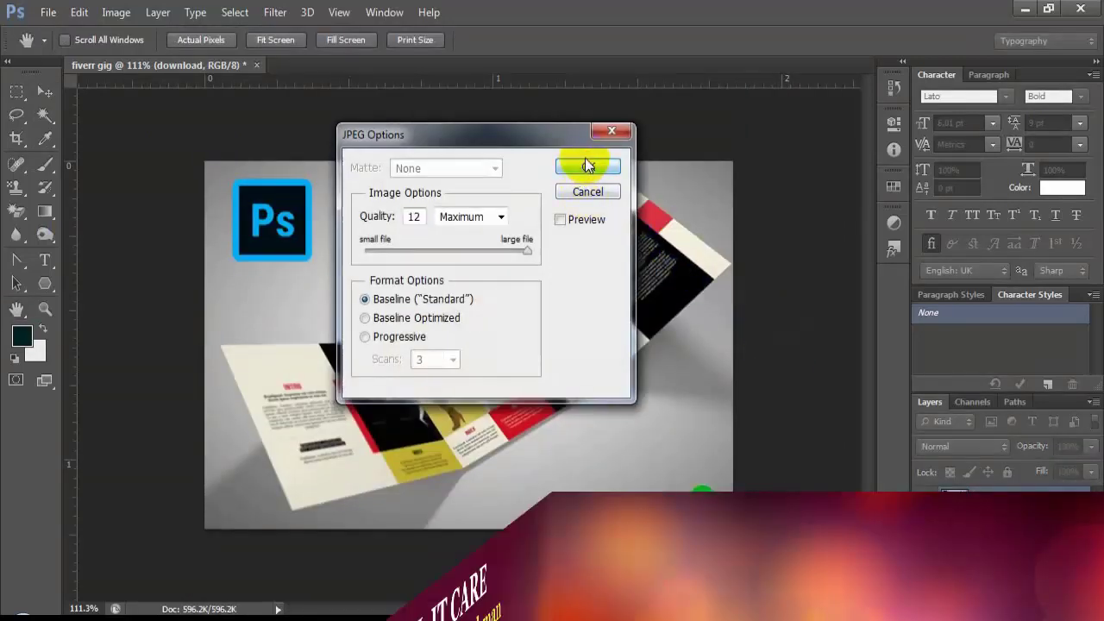
left_click(587, 166)
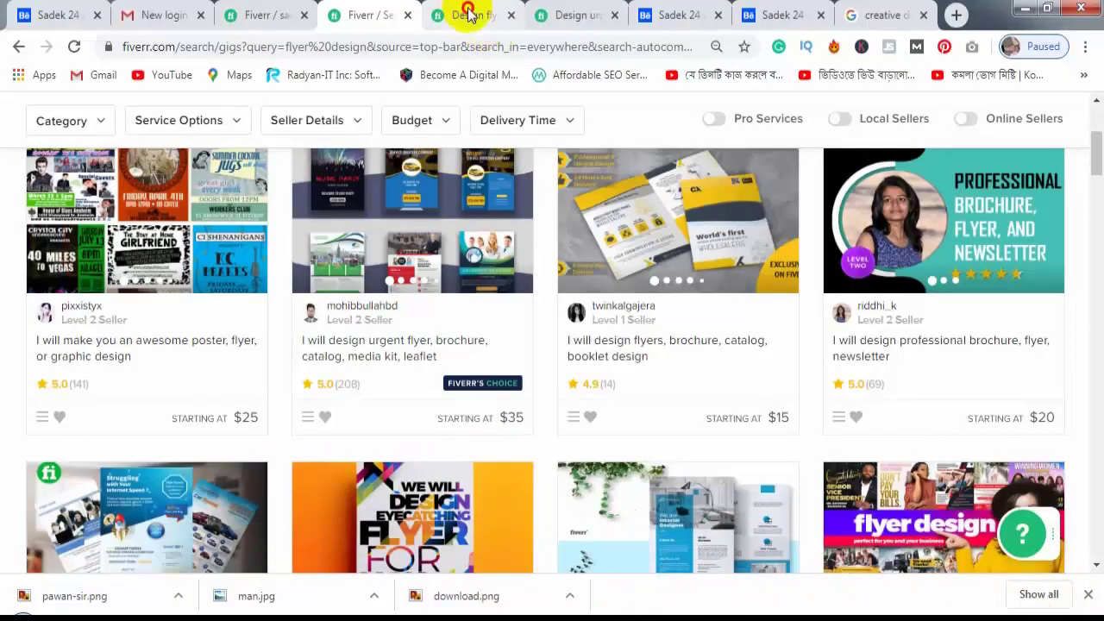
Upload the fiverr gig image to the gig gallery.
left_click(470, 15)
left_click(274, 14)
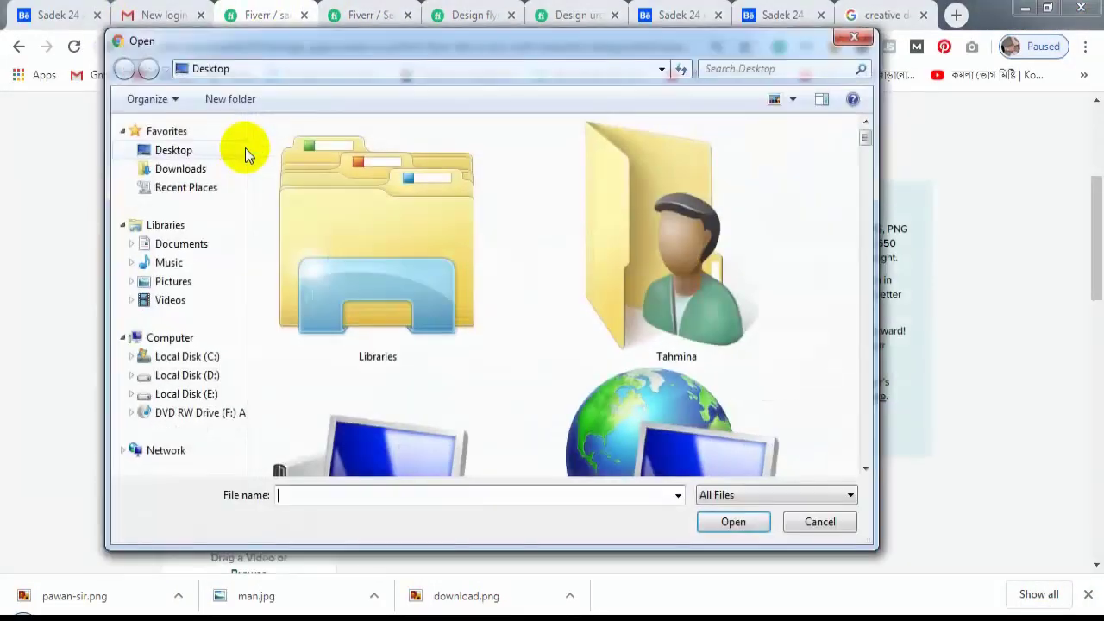
mouse_move(865, 138)
left_mouse_down()
mouse_move(860, 398)
mouse_move(848, 436)
left_mouse_up()
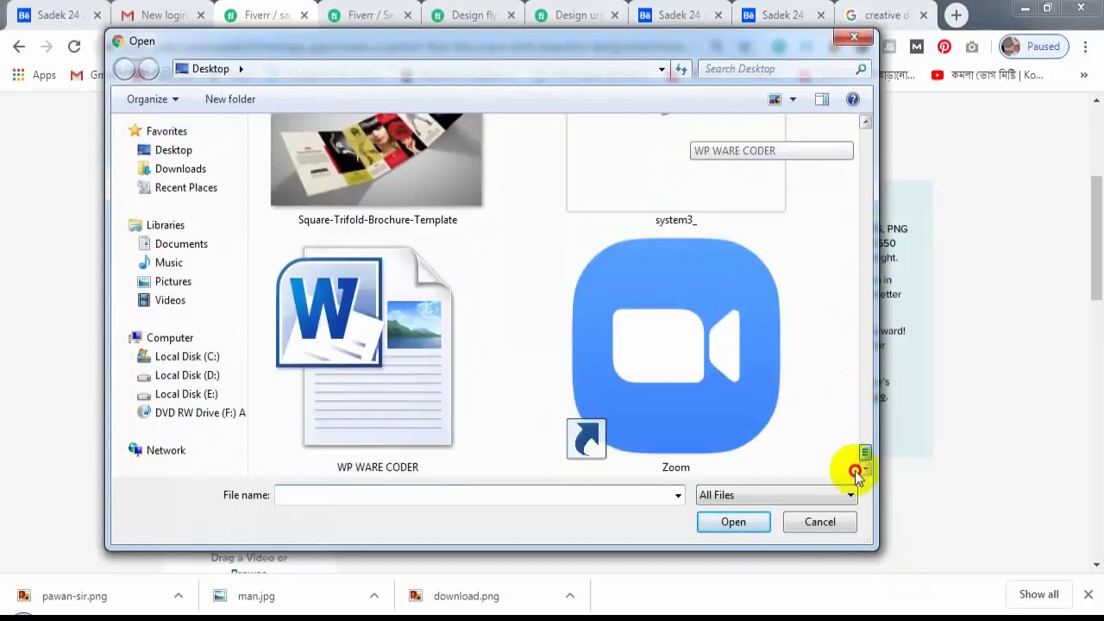
left_click_drag(848, 436, 854, 303)
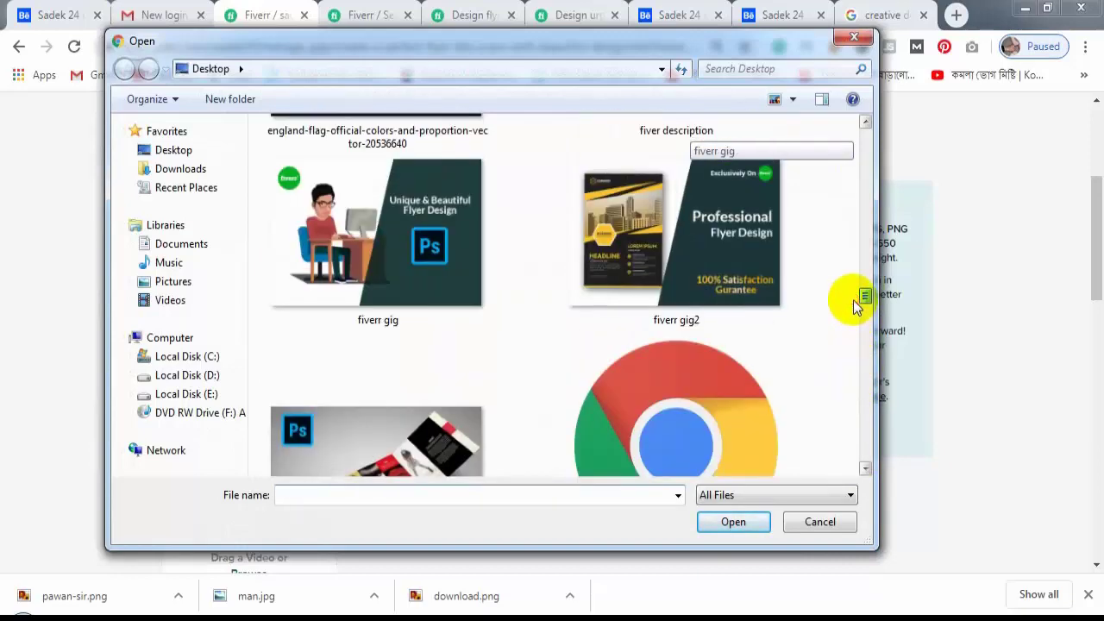
left_click(377, 244)
left_click(716, 524)
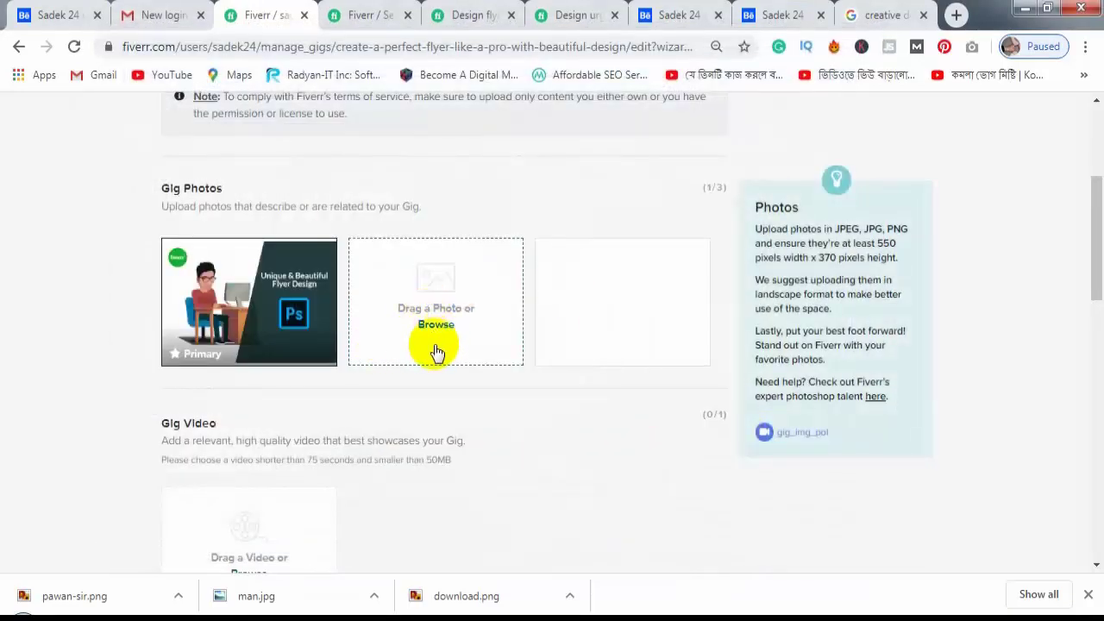
Upload fiverr gig2 as the second gig photo.
left_click(565, 277)
left_click_drag(863, 137, 858, 303)
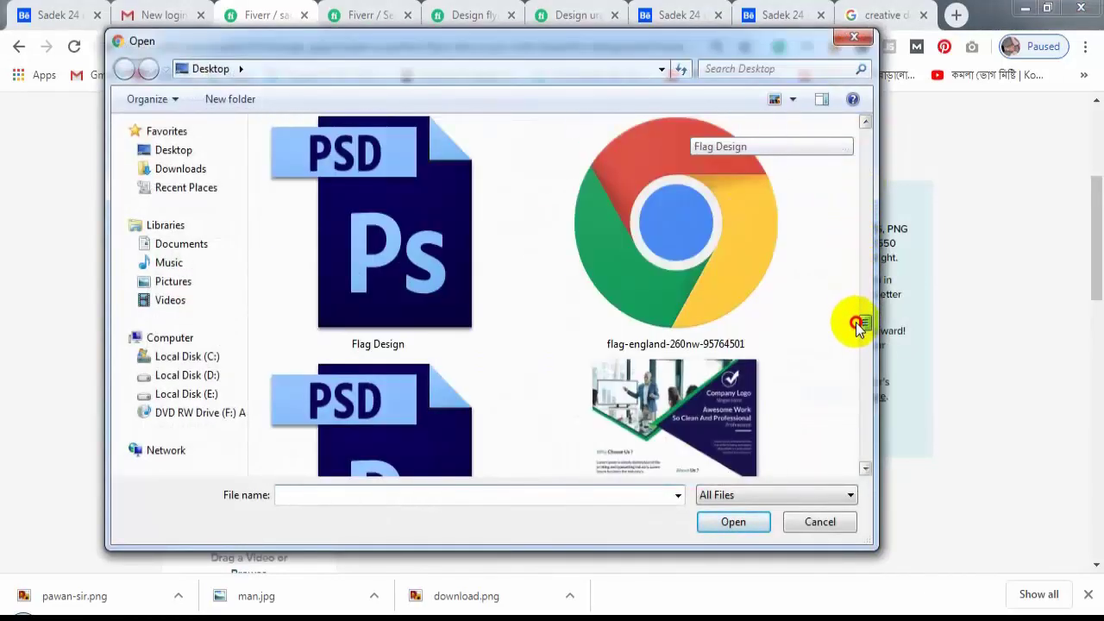
left_click(724, 195)
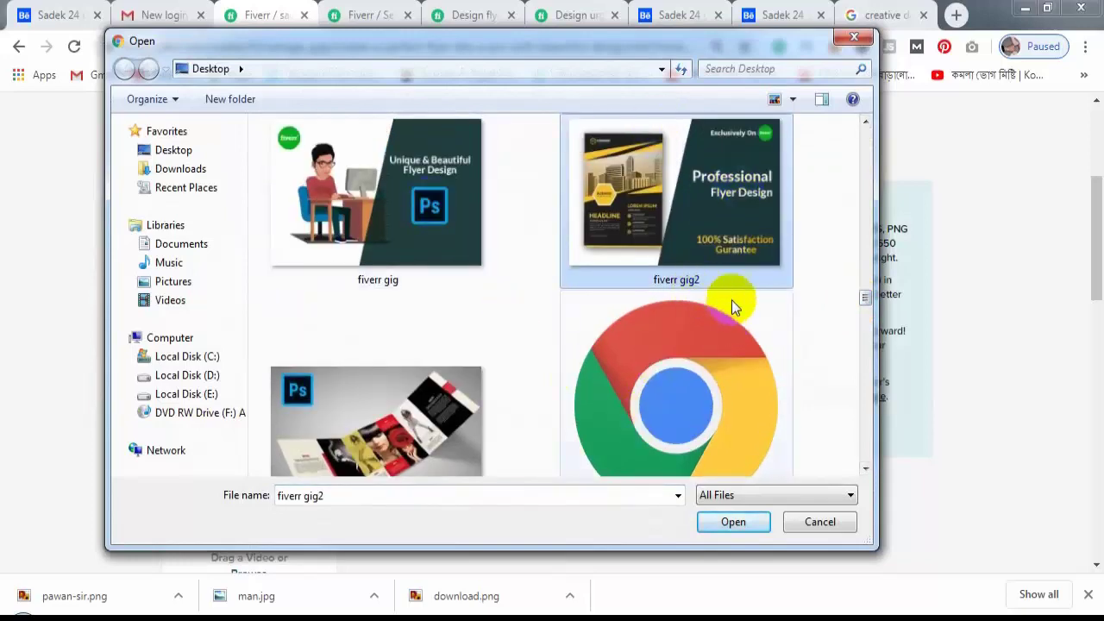
left_click(752, 529)
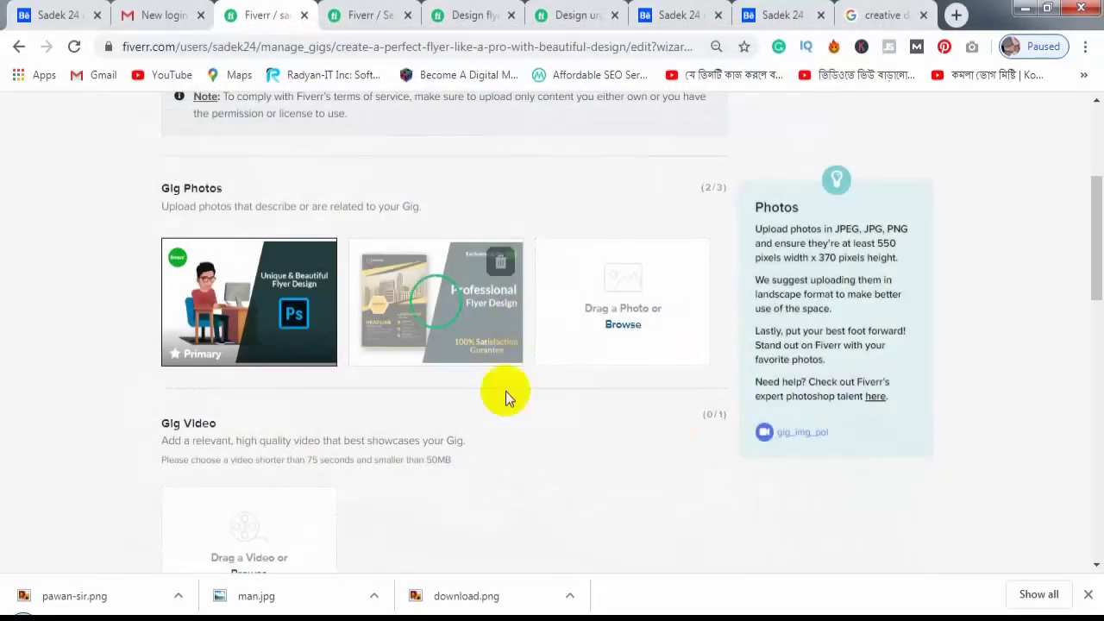
Upload fiverr gig3 as the third gig photo, bringing the gallery to 3/3.
left_click(630, 326)
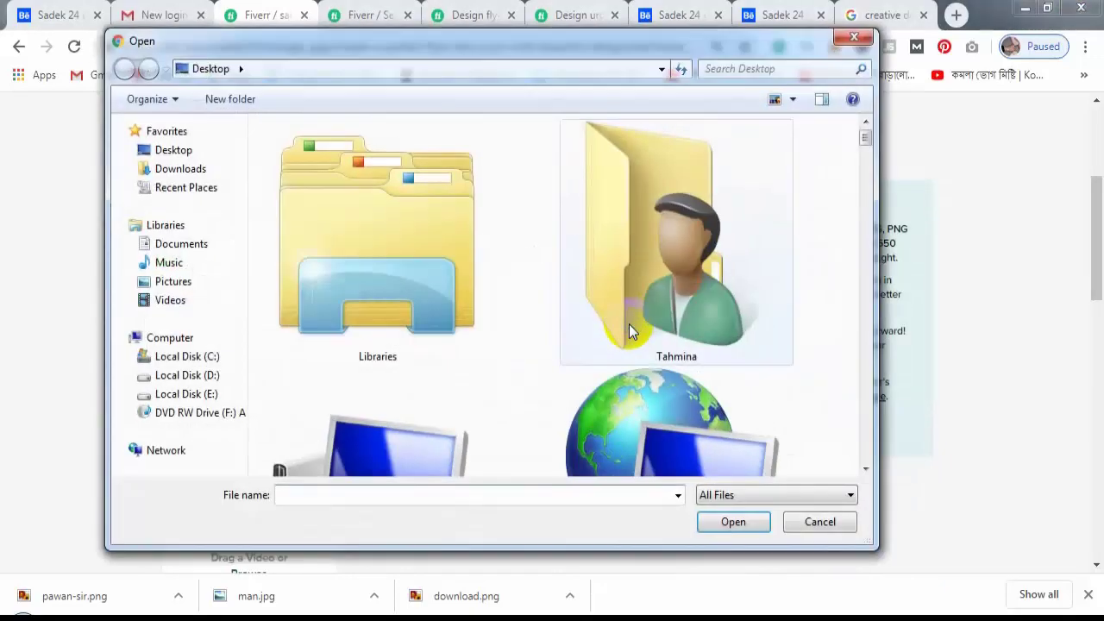
scroll(858, 226, "down", 5)
left_click_drag(858, 226, 855, 315)
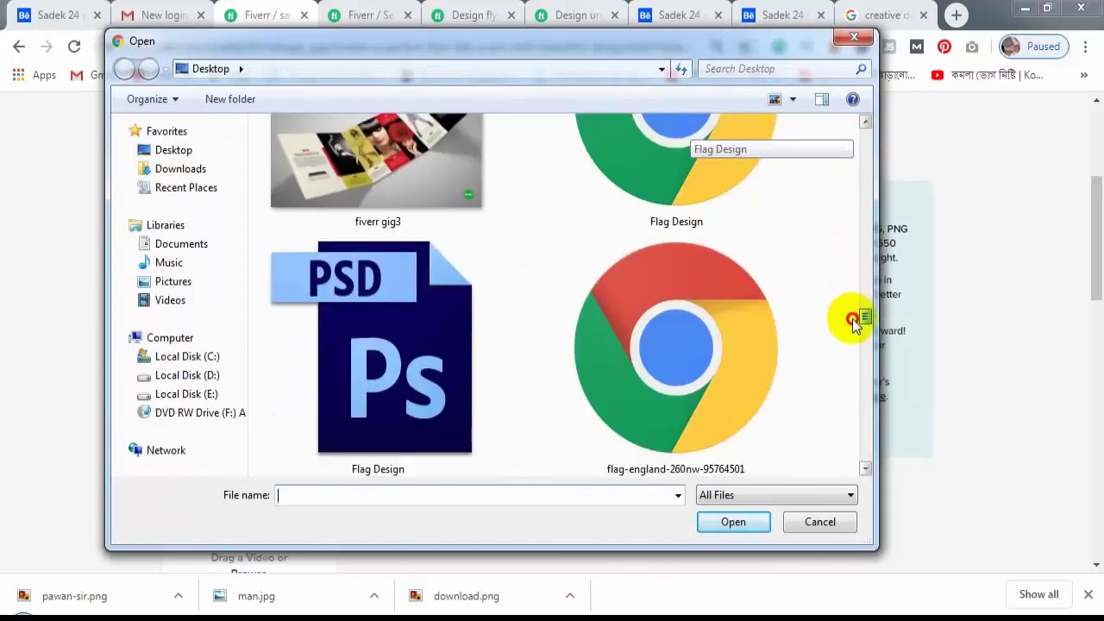
left_click(357, 192)
left_click(727, 523)
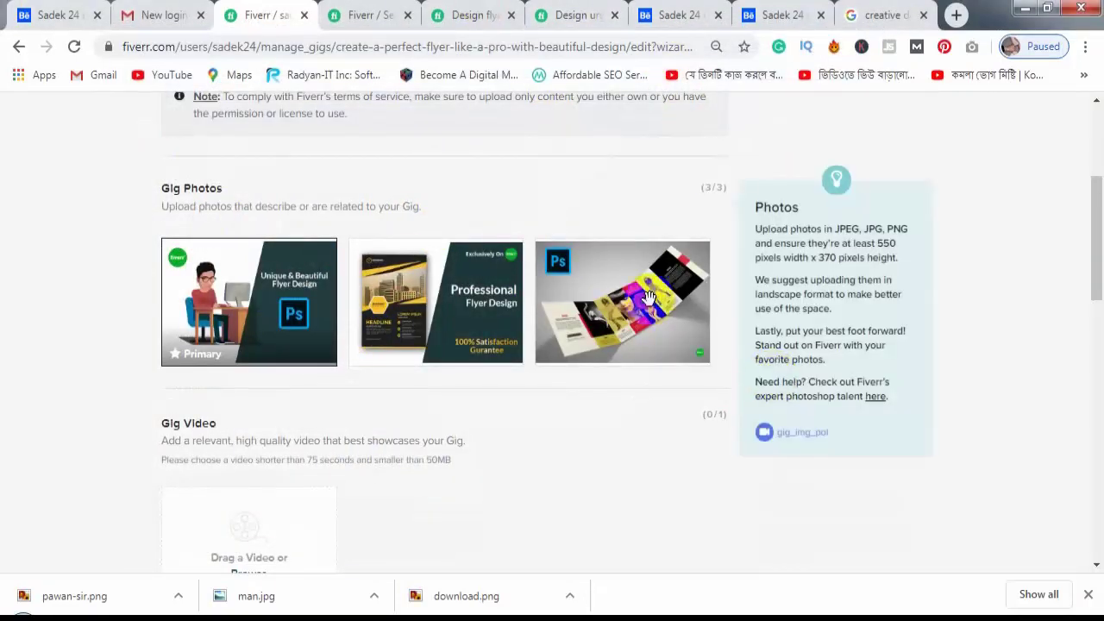
scroll(682, 446, "down", 3)
scroll(616, 433, "down", 3)
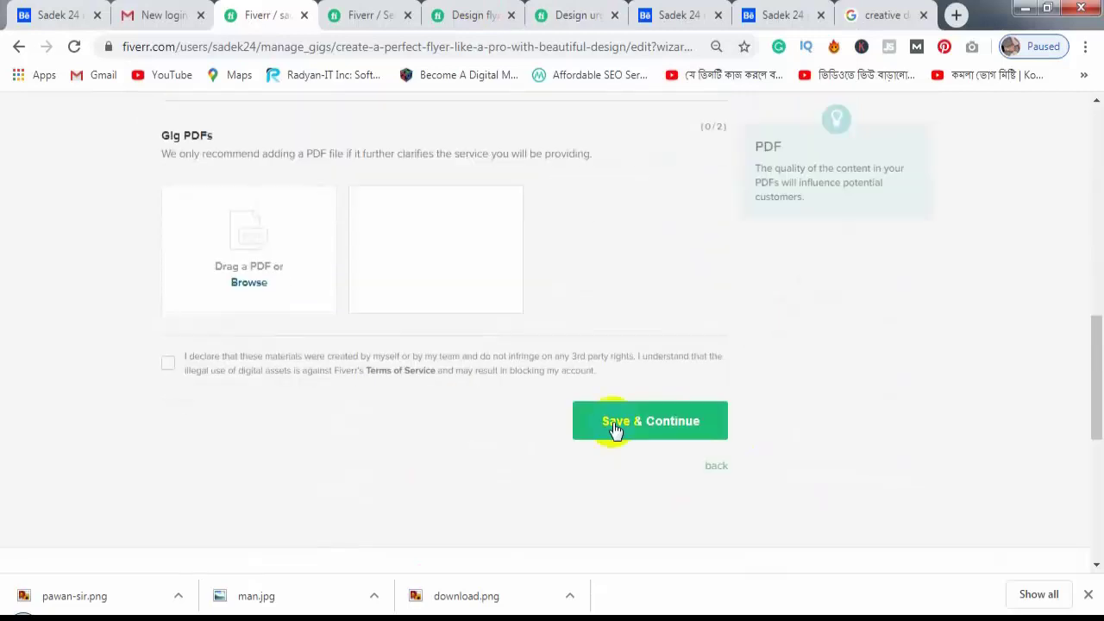
scroll(473, 431, "down", 2)
scroll(641, 434, "up", 2)
Agree to the terms-of-service declaration and save the gallery to reach the Publish step.
left_click(690, 432)
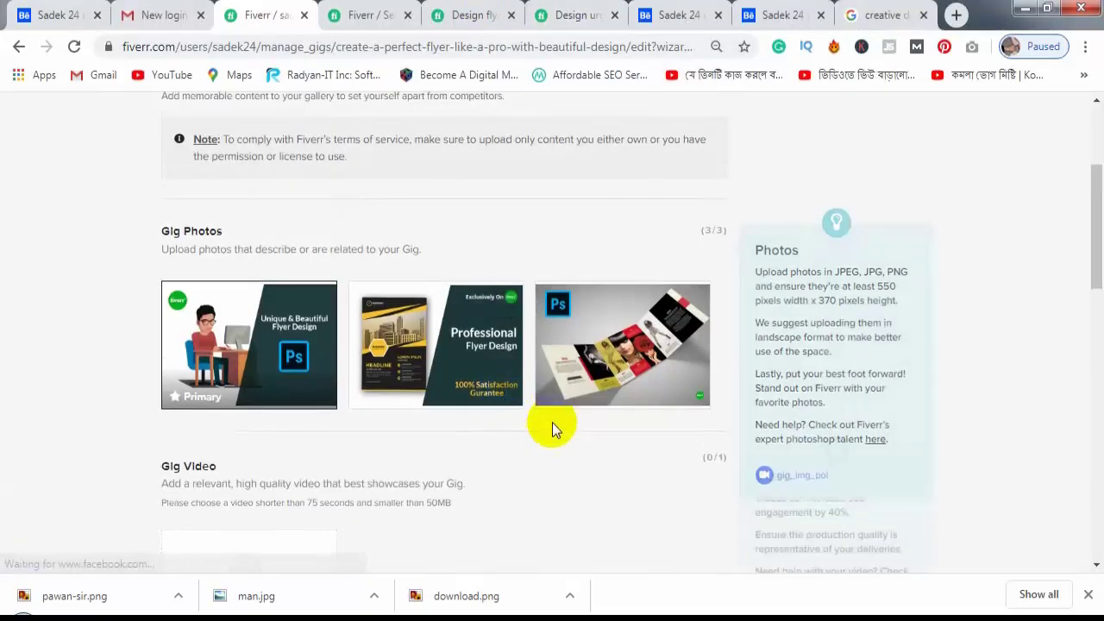
scroll(566, 412, "down", 5)
scroll(570, 411, "up", 3)
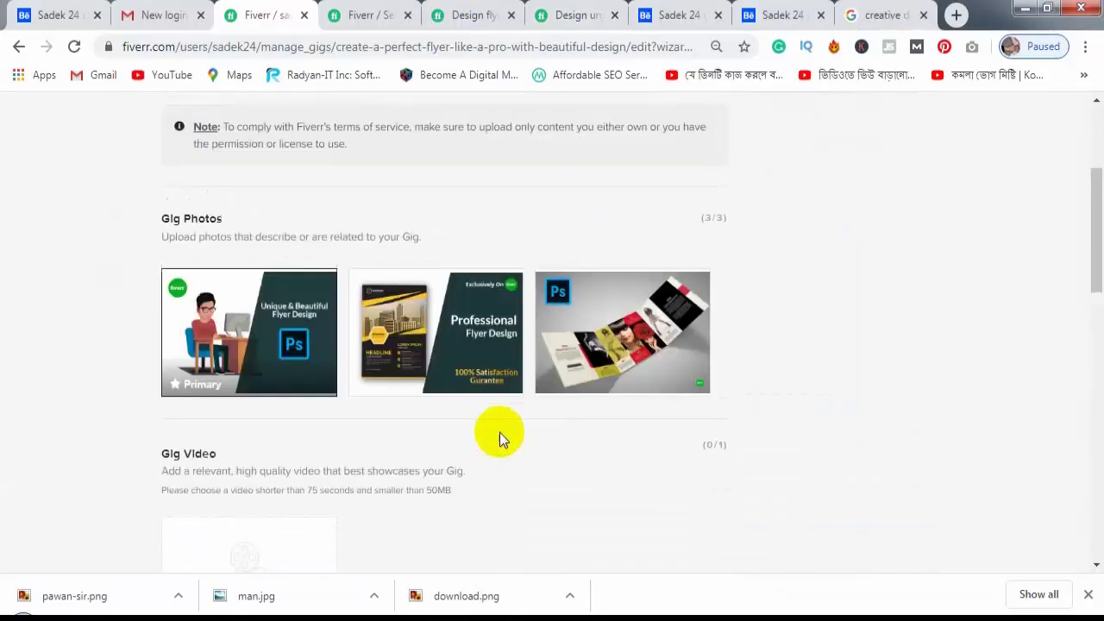
scroll(500, 435, "up", 1)
scroll(544, 212, "up", 2)
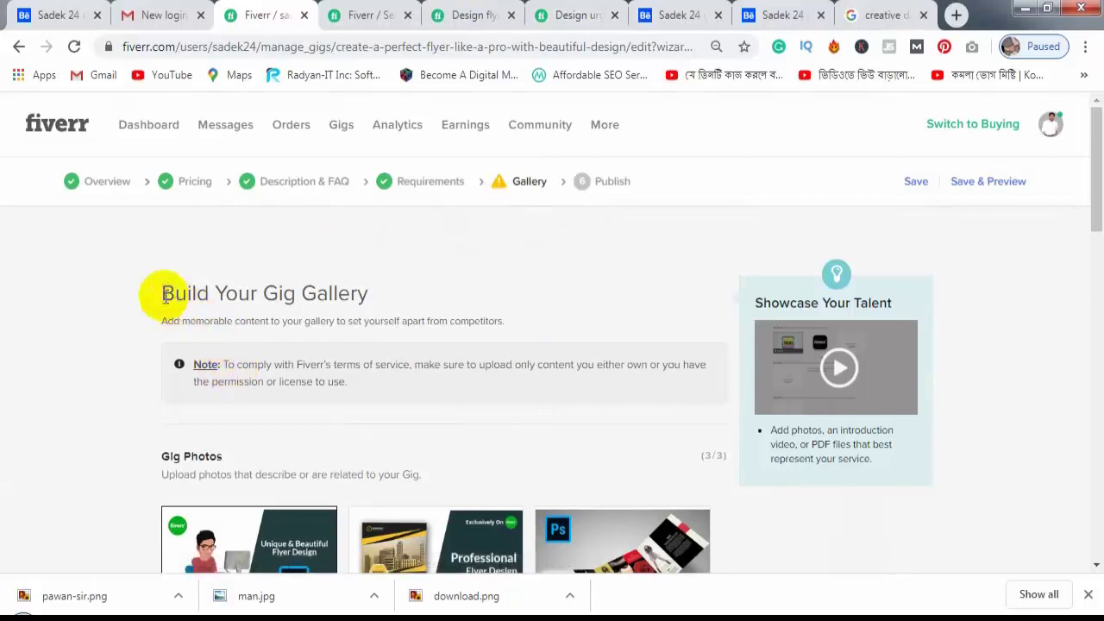
left_click_drag(162, 294, 426, 296)
left_click(425, 296)
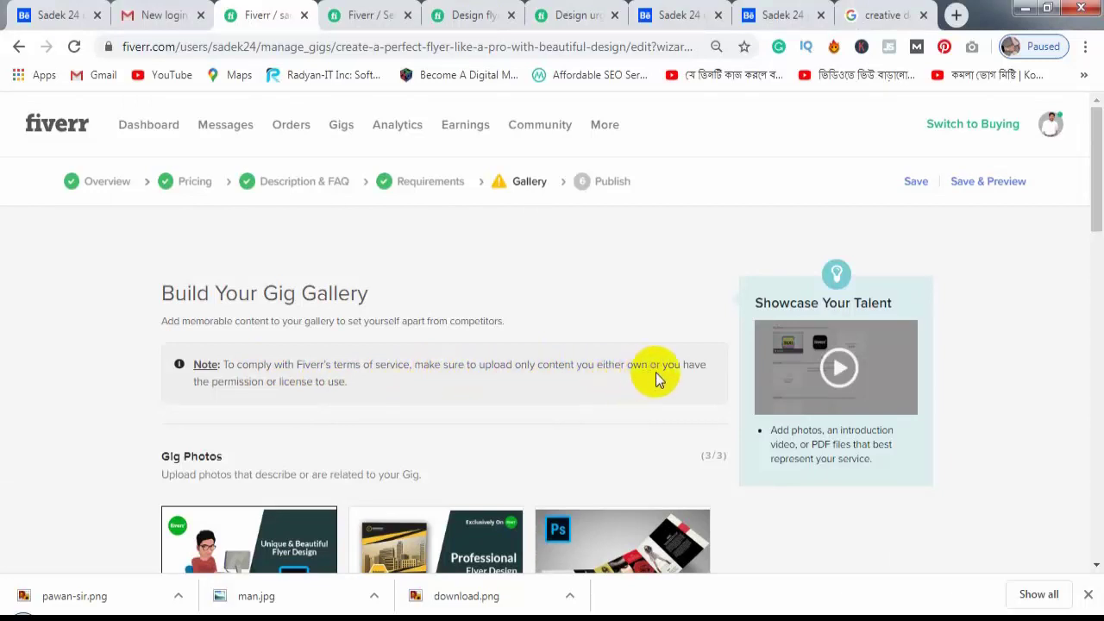
scroll(289, 402, "down", 1)
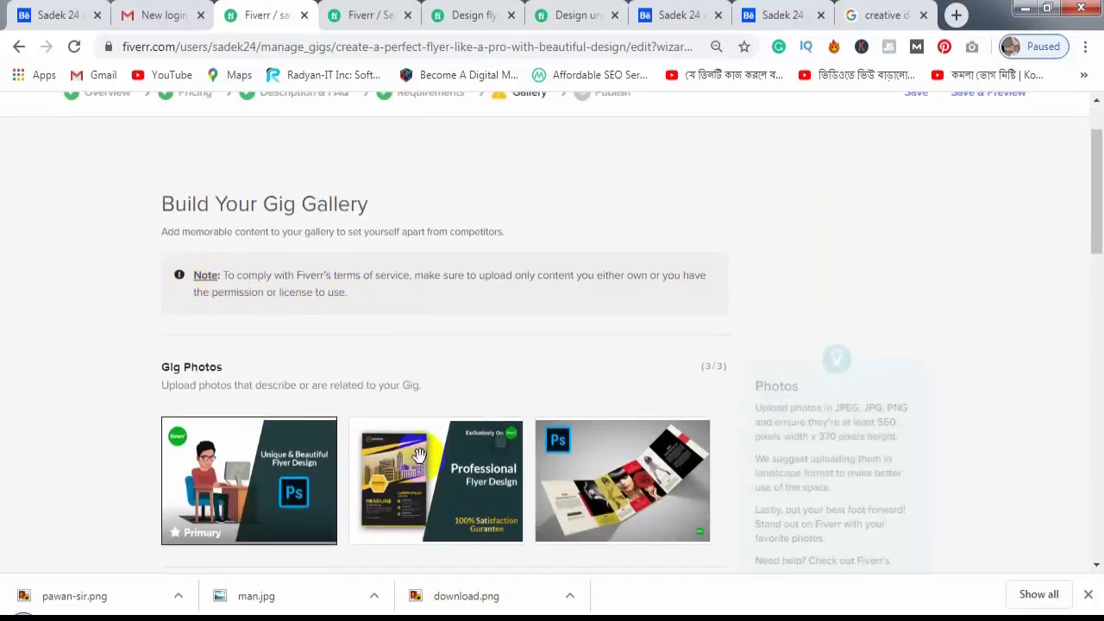
scroll(422, 460, "down", 5)
scroll(312, 414, "down", 3)
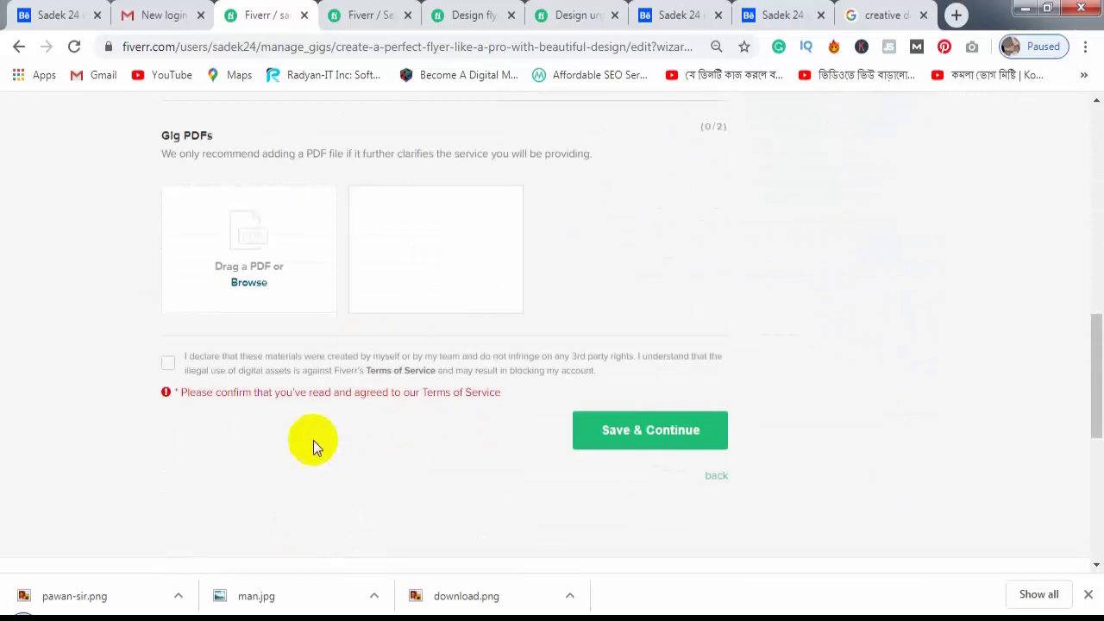
left_click(169, 367)
left_click(612, 436)
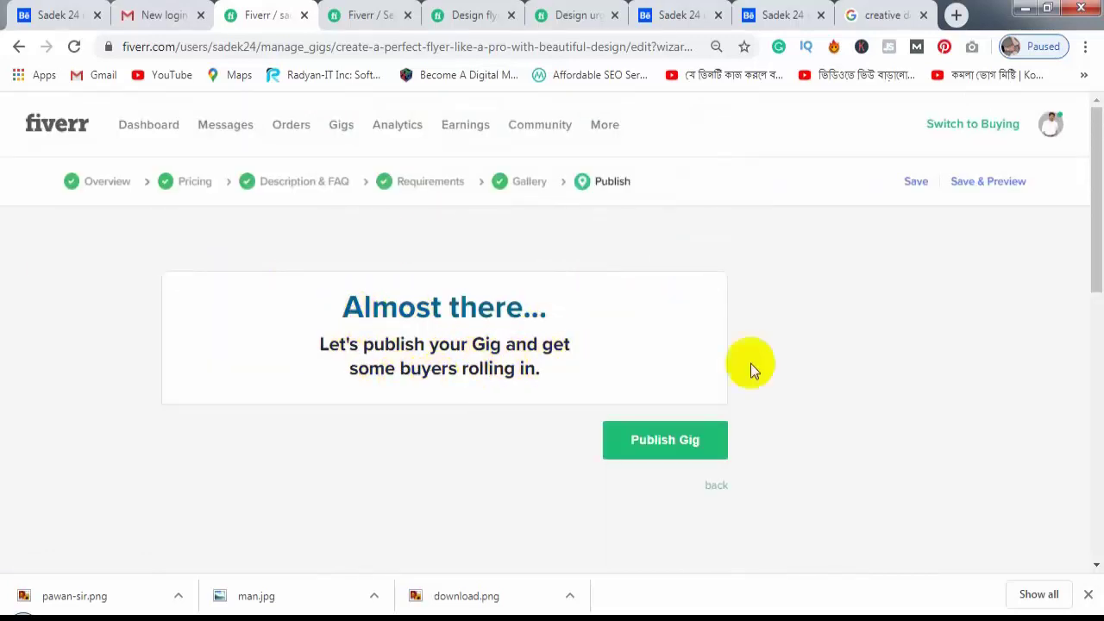
Publish the 'create a perfect flyer like a pro with beautiful design' gig and return to the Gigs page.
left_click(651, 445)
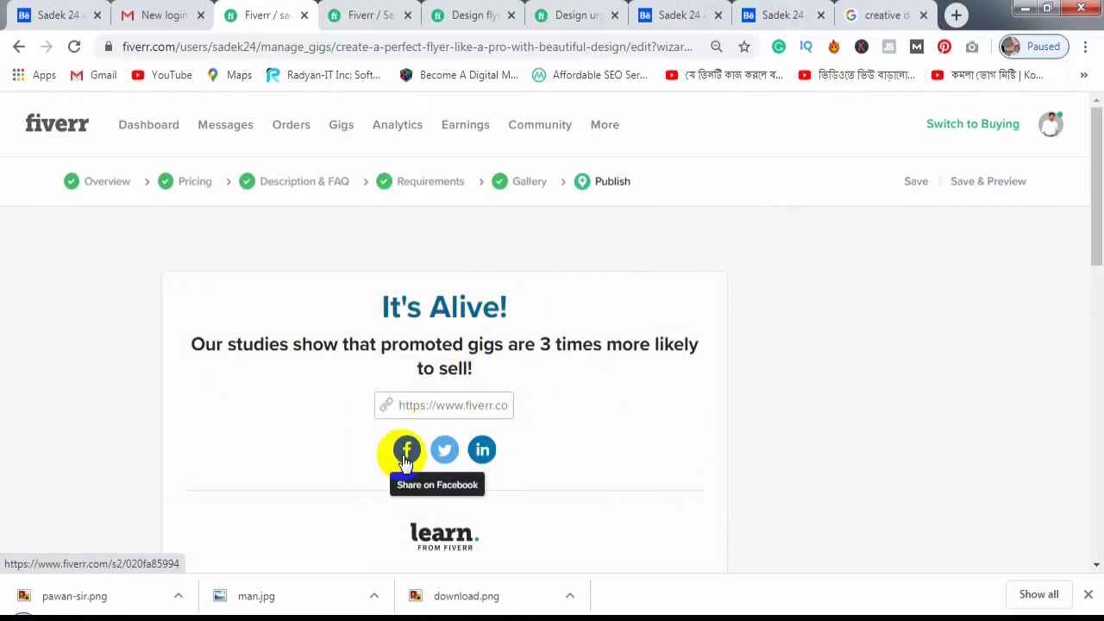
scroll(665, 451, "down", 1)
scroll(340, 402, "down", 1)
scroll(468, 419, "down", 2)
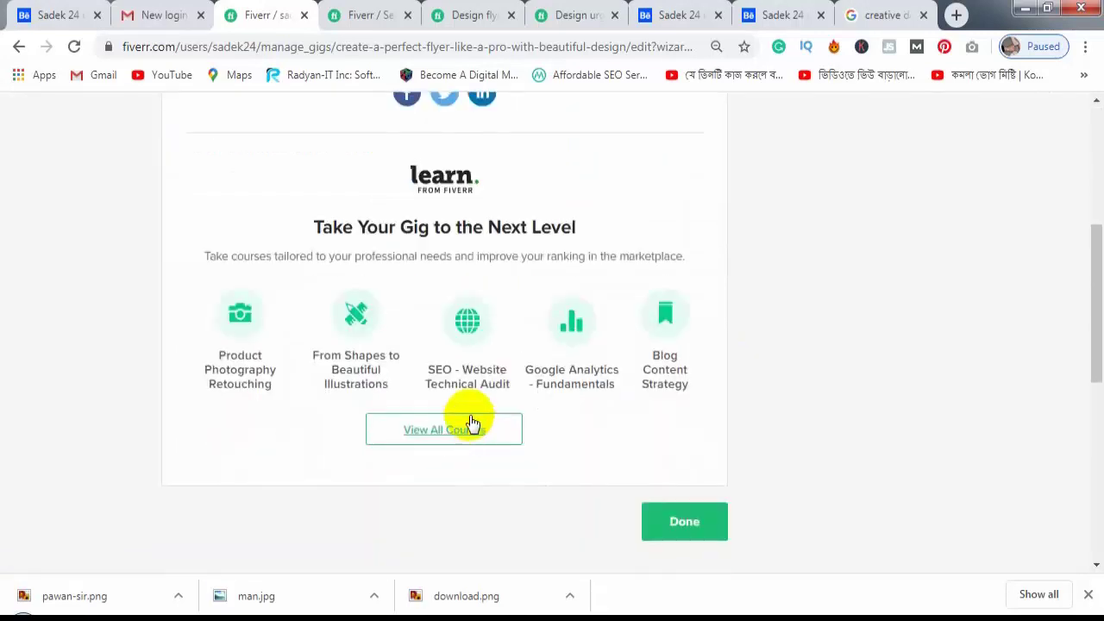
scroll(724, 297, "down", 3)
left_click(702, 261)
scroll(564, 452, "up", 3)
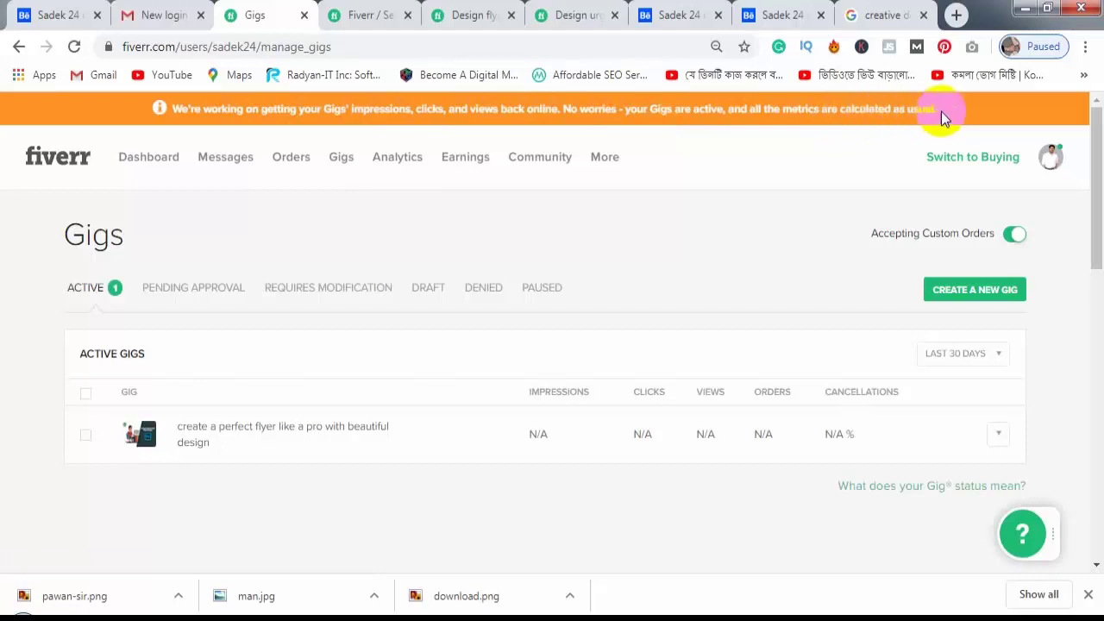
Filter the Gigs list to Active, then go to the seller profile page.
left_click_drag(936, 112, 183, 110)
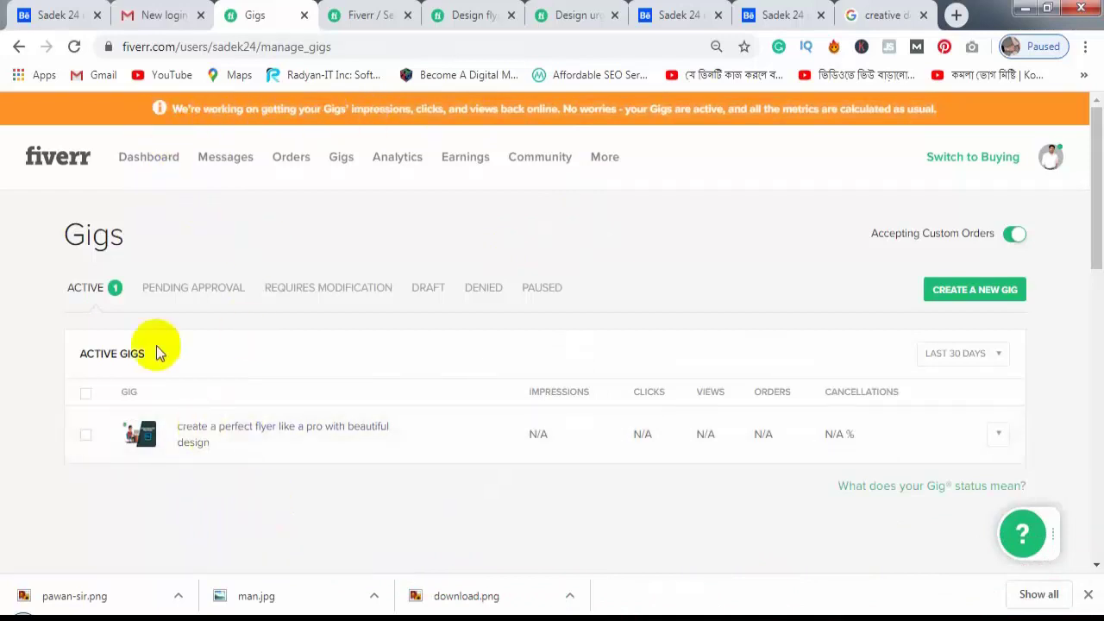
left_click(86, 294)
left_click(97, 294)
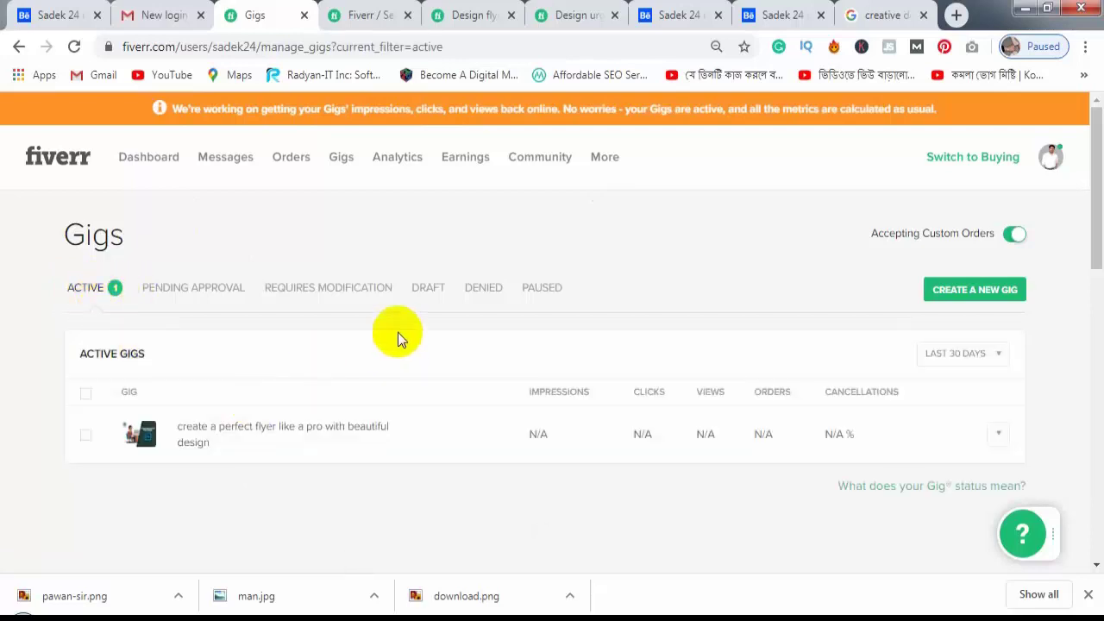
left_click(1050, 157)
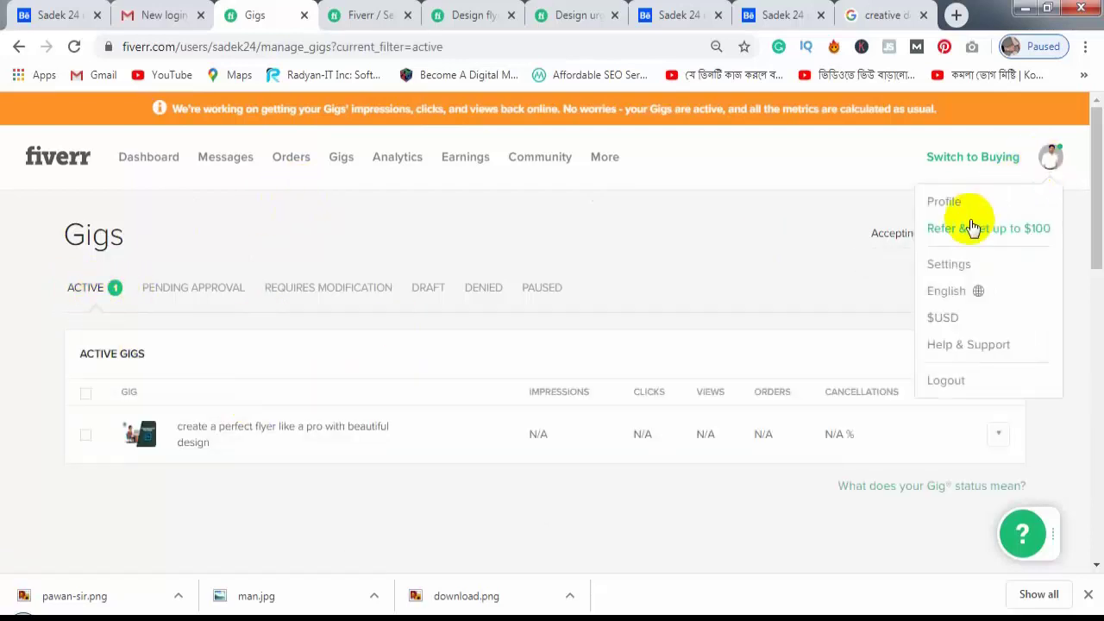
left_click(960, 207)
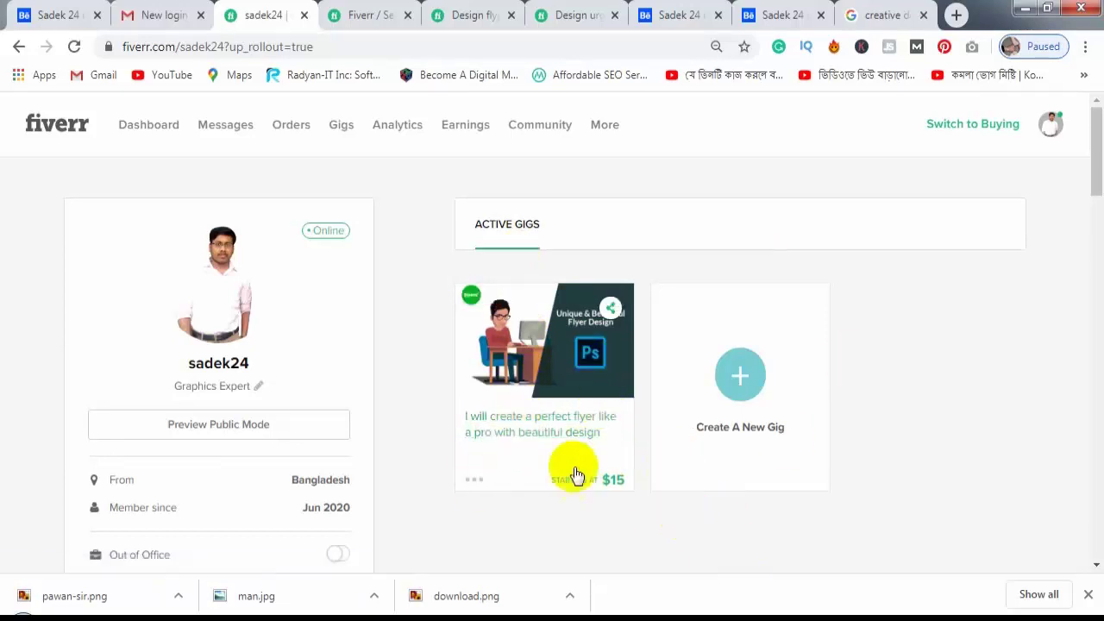
scroll(483, 487, "down", 1)
scroll(414, 439, "down", 2)
scroll(416, 447, "down", 1)
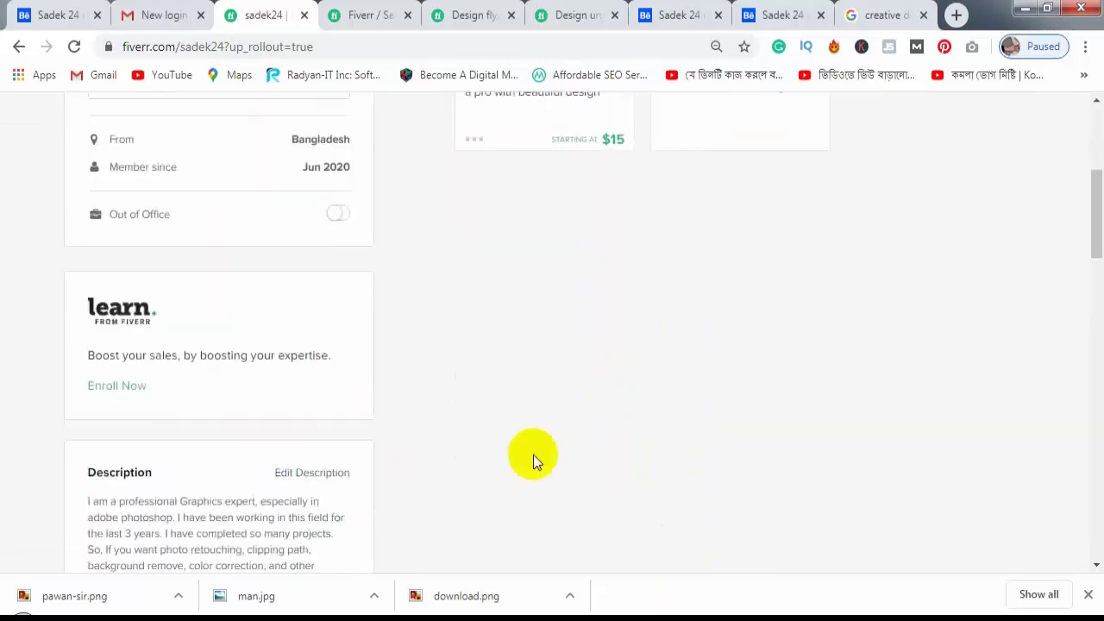
scroll(533, 454, "down", 2)
scroll(532, 537, "down", 1)
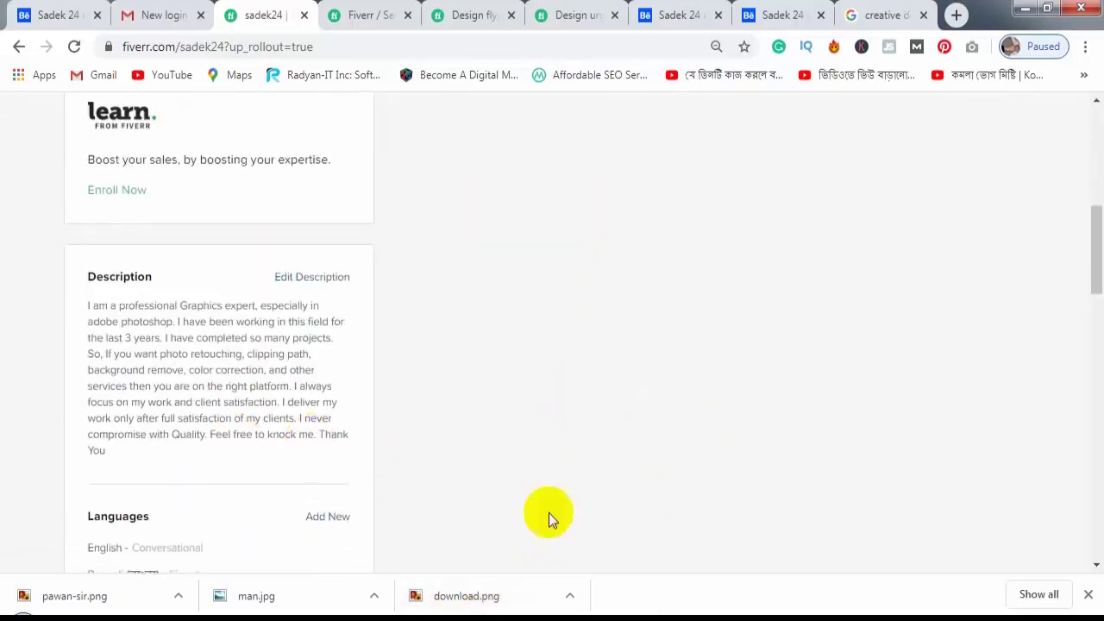
scroll(290, 478, "down", 1)
scroll(441, 491, "down", 1)
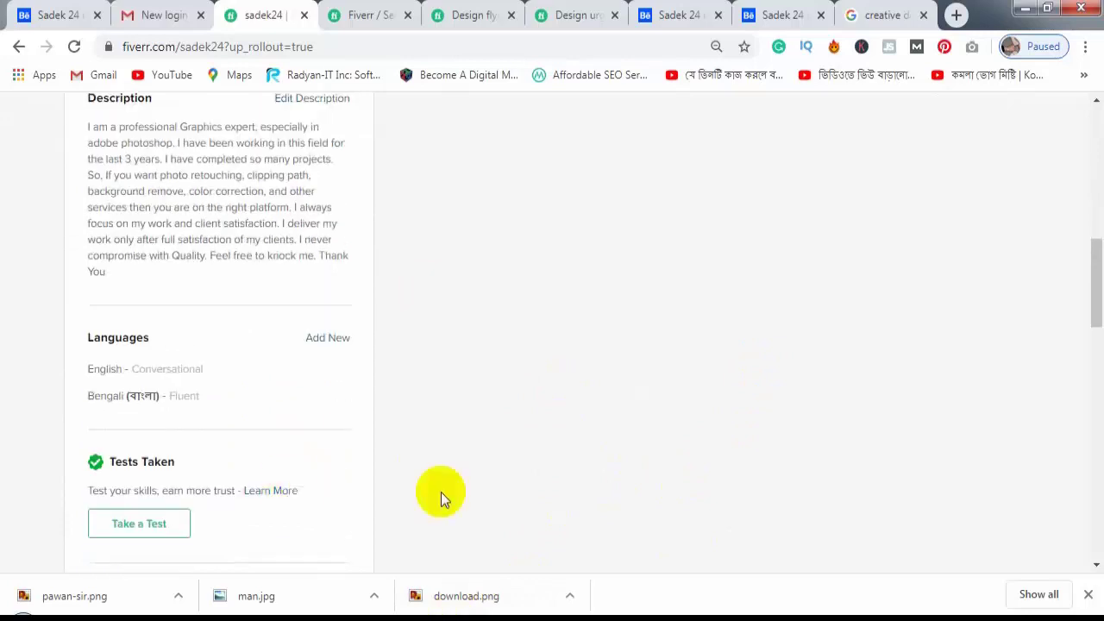
scroll(399, 461, "up", 2)
scroll(357, 471, "up", 3)
scroll(501, 486, "up", 2)
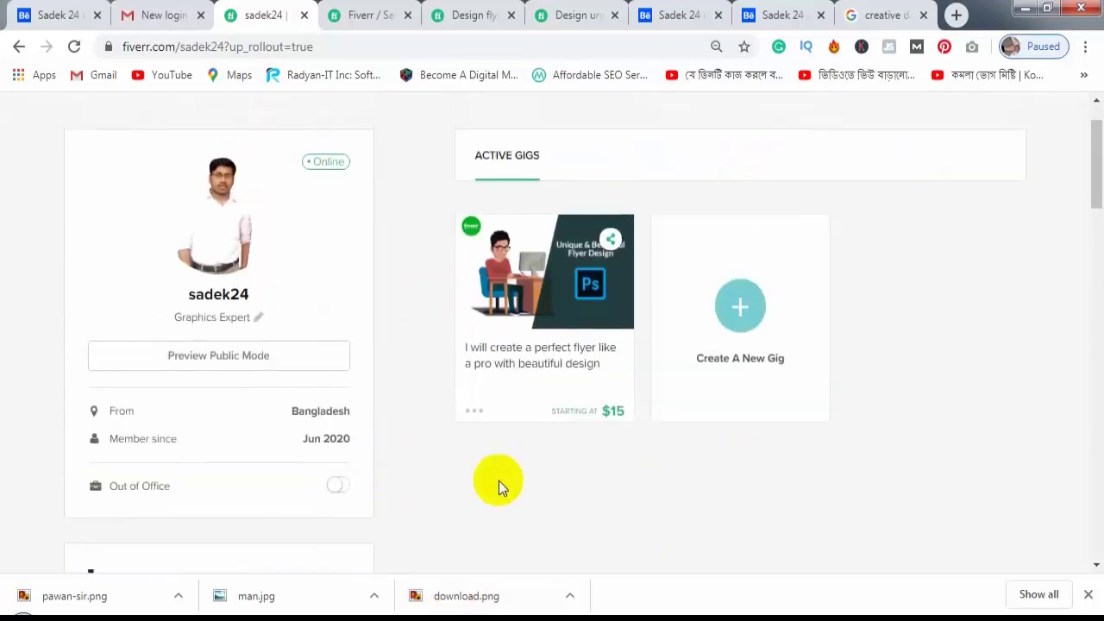
scroll(413, 375, "up", 1)
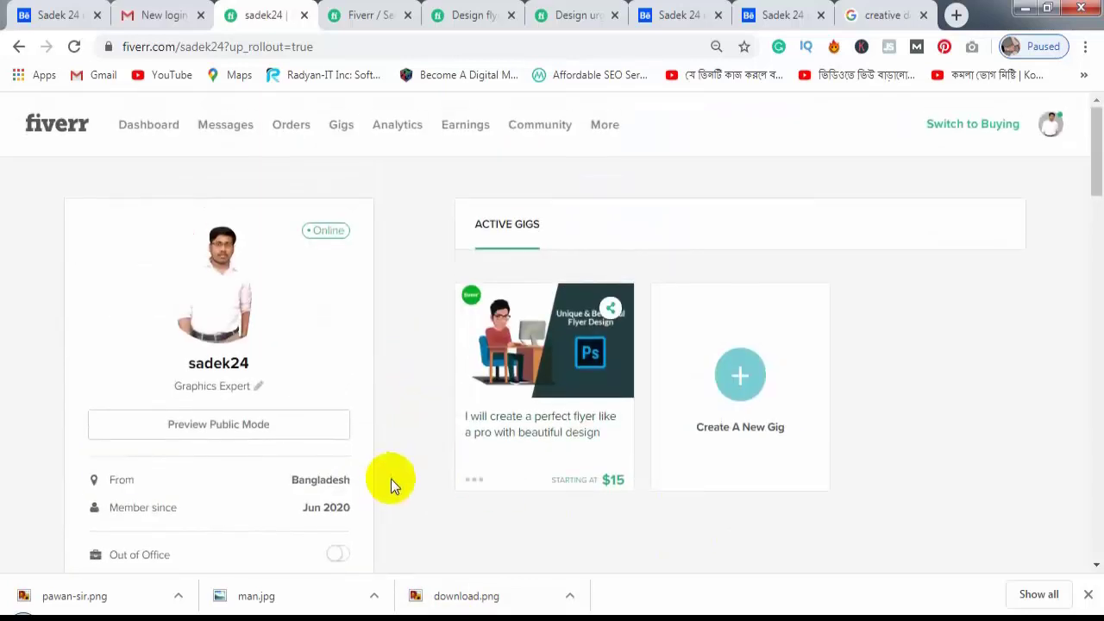